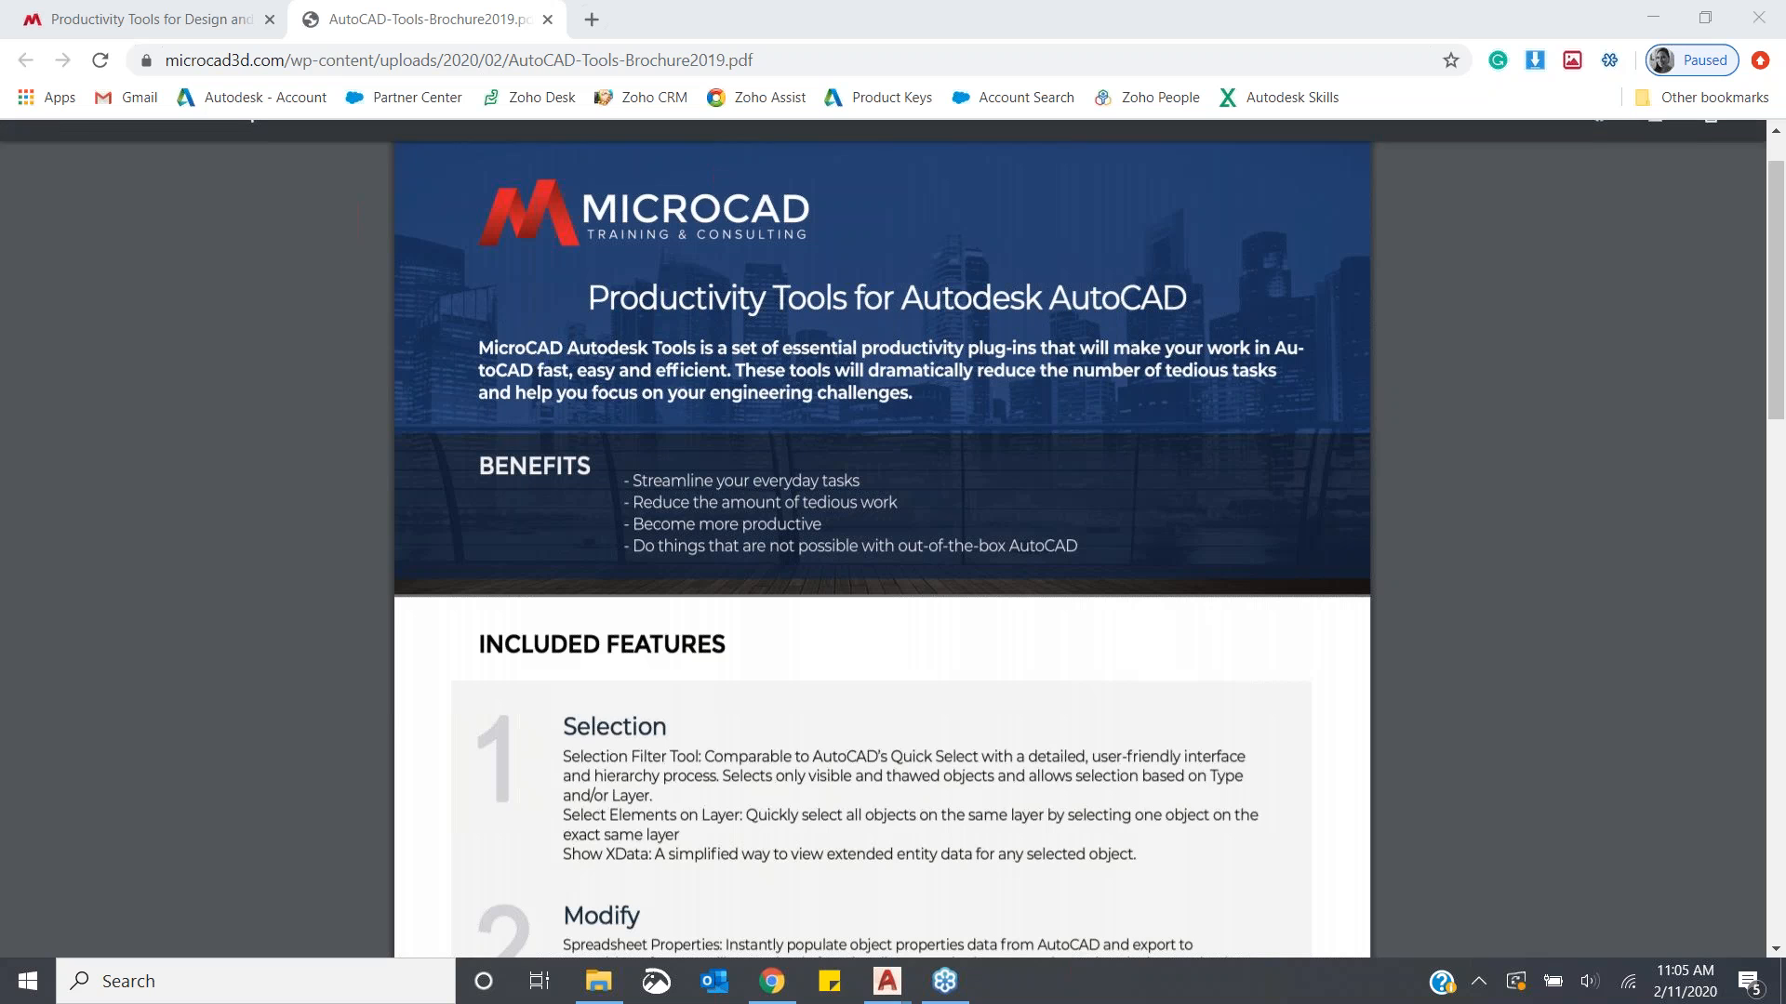
- Browse the Productivity Tools web page listing the Revit, Civil 3D and AutoCAD productivity tools
left_click(146, 26)
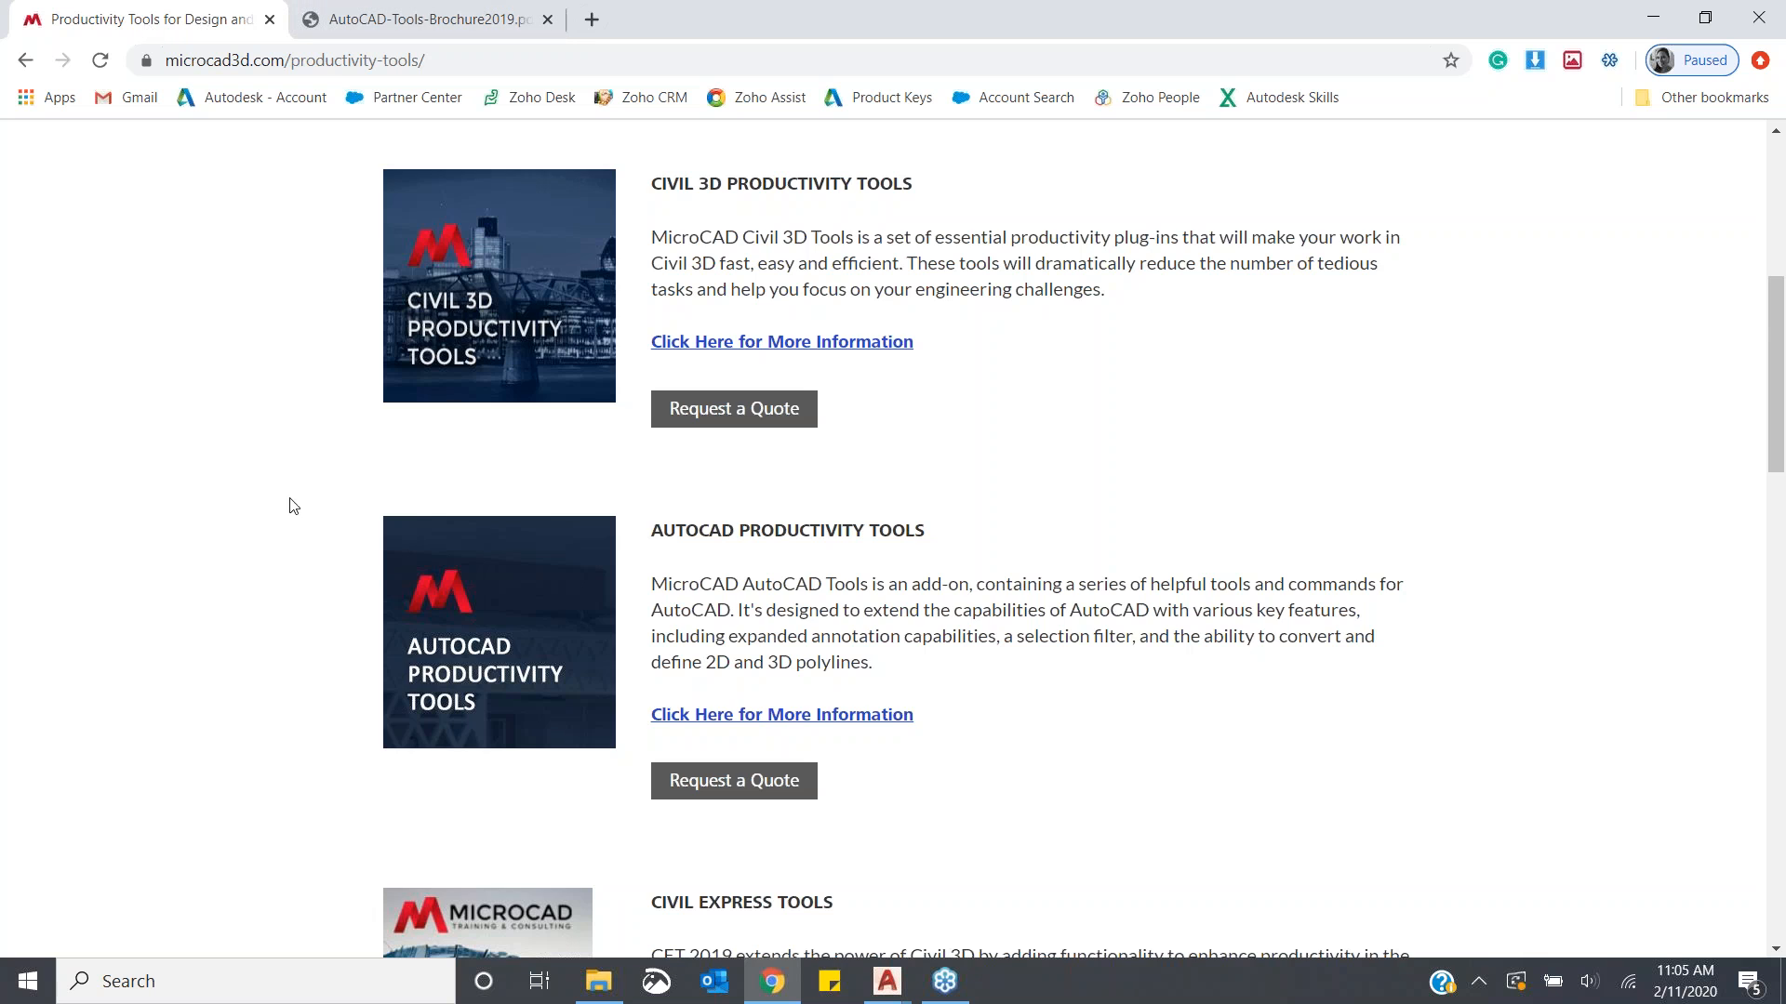
scroll(290, 504, "up", 6)
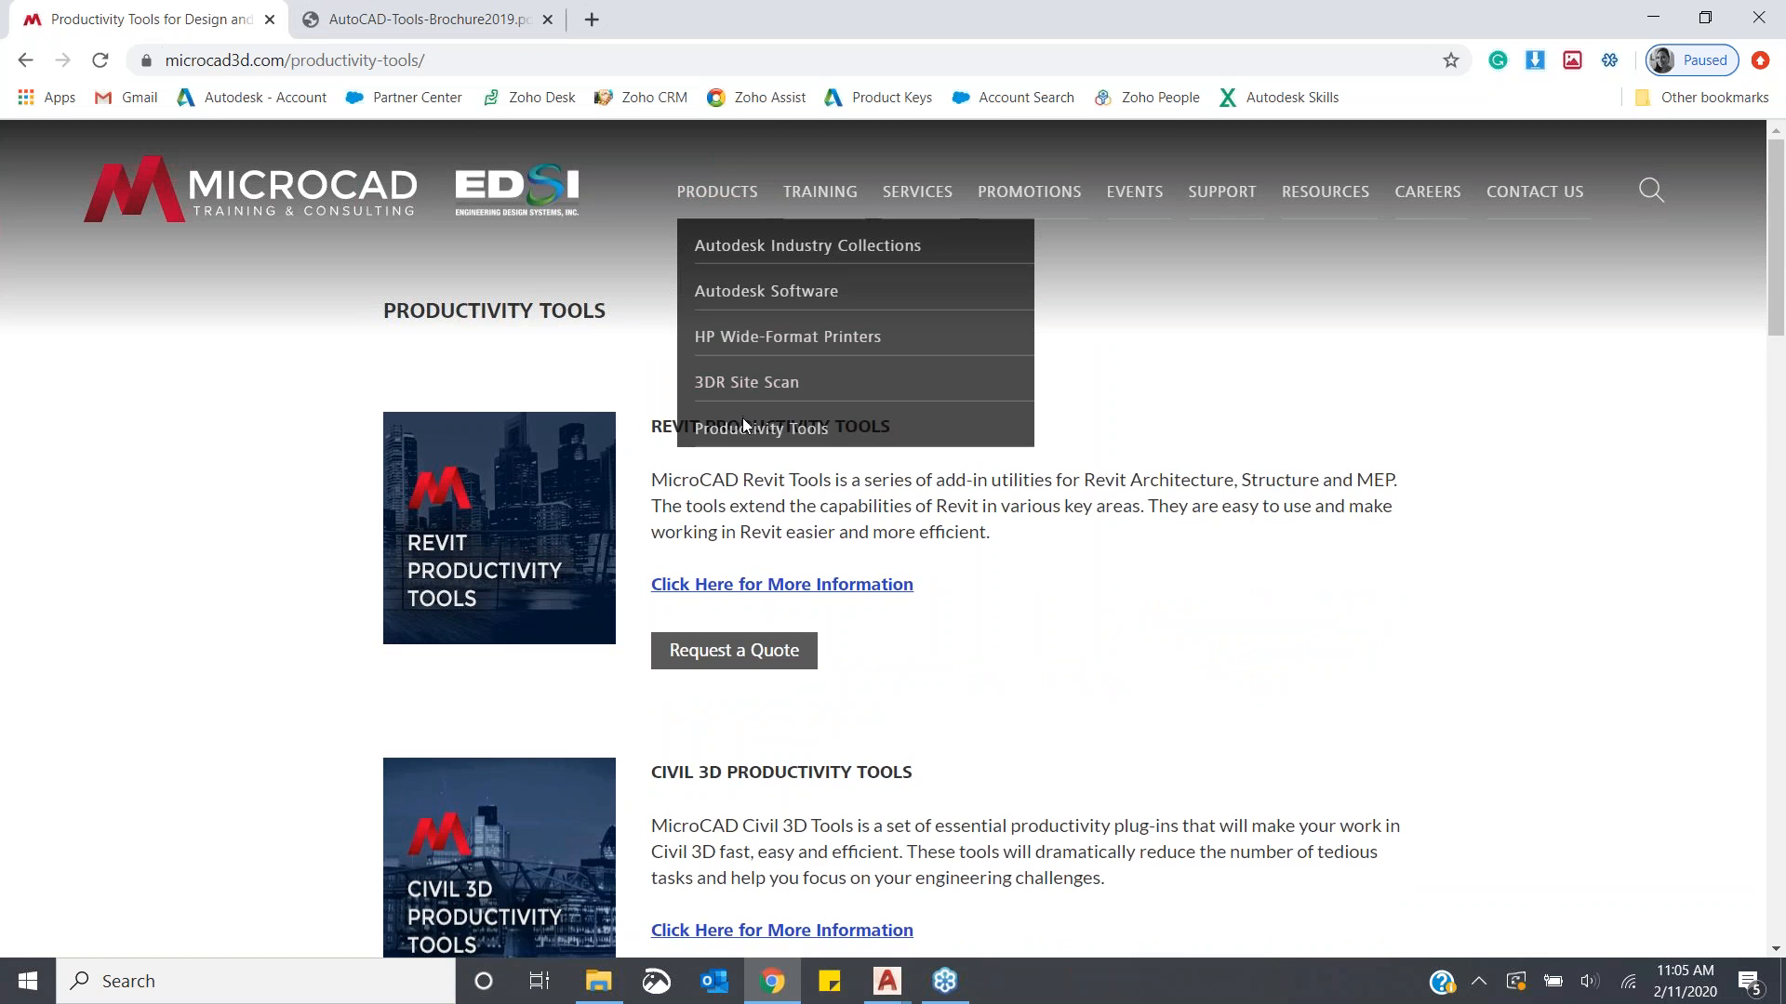
scroll(1077, 542, "down", 10)
scroll(1077, 541, "up", 7)
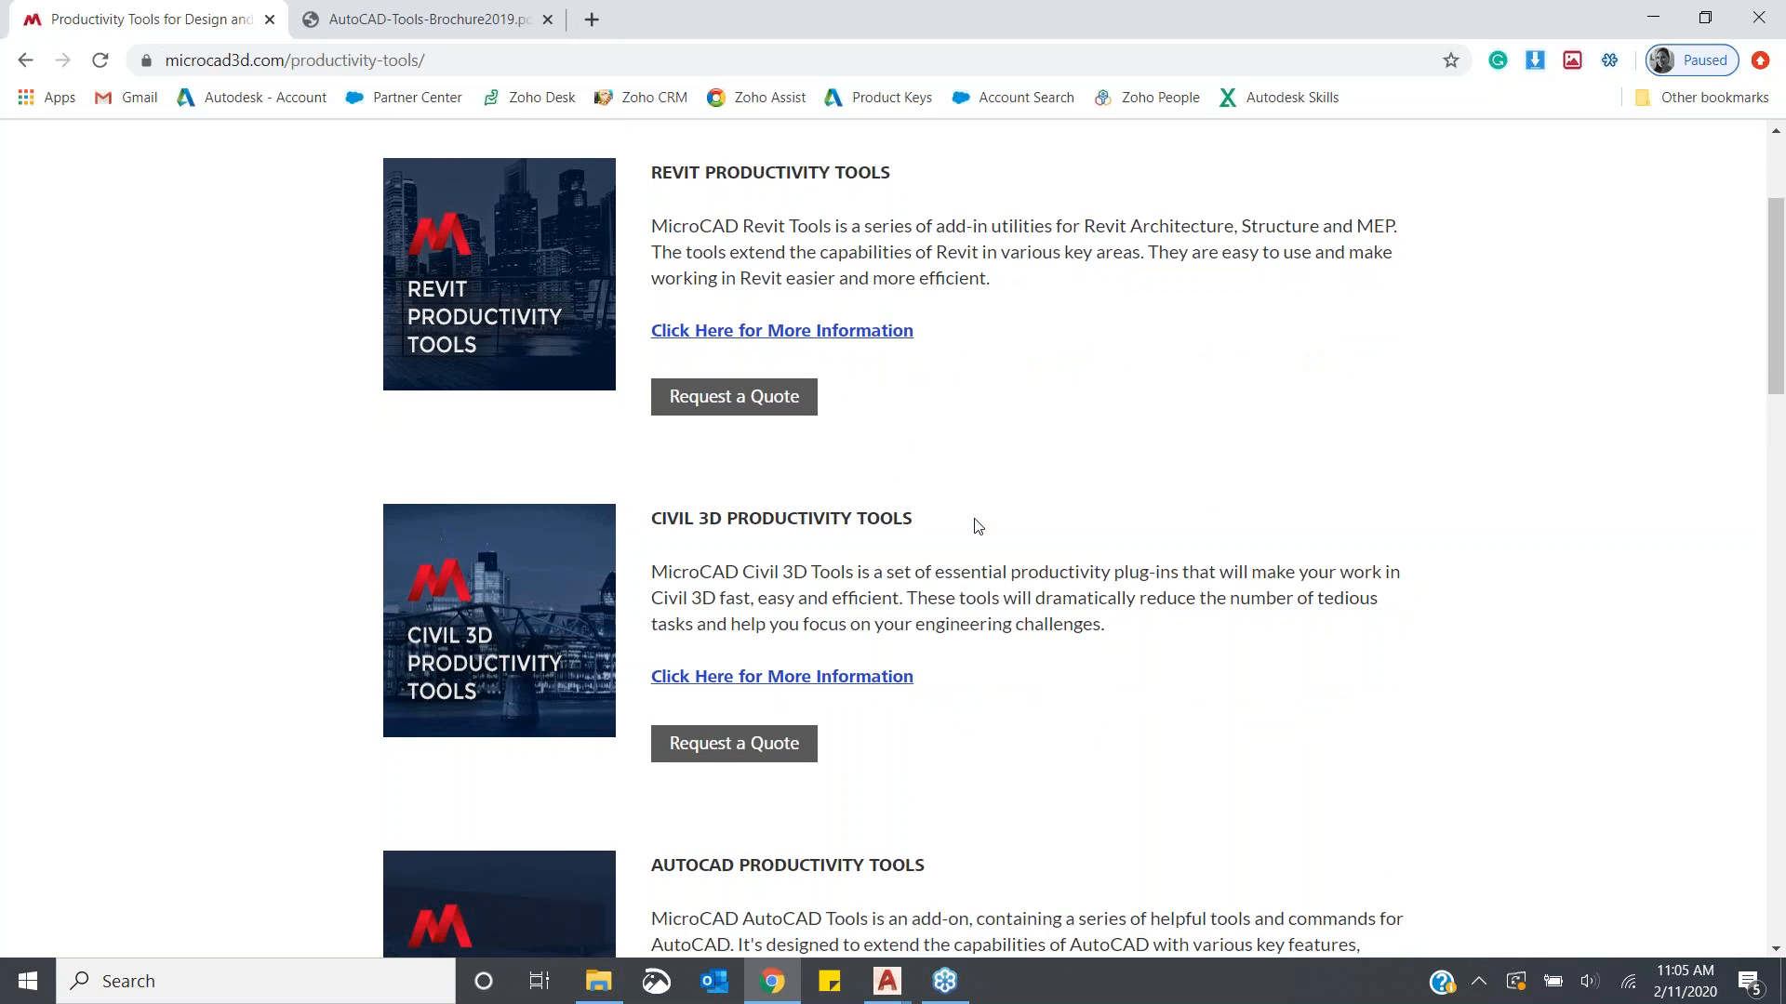
scroll(974, 523, "down", 3)
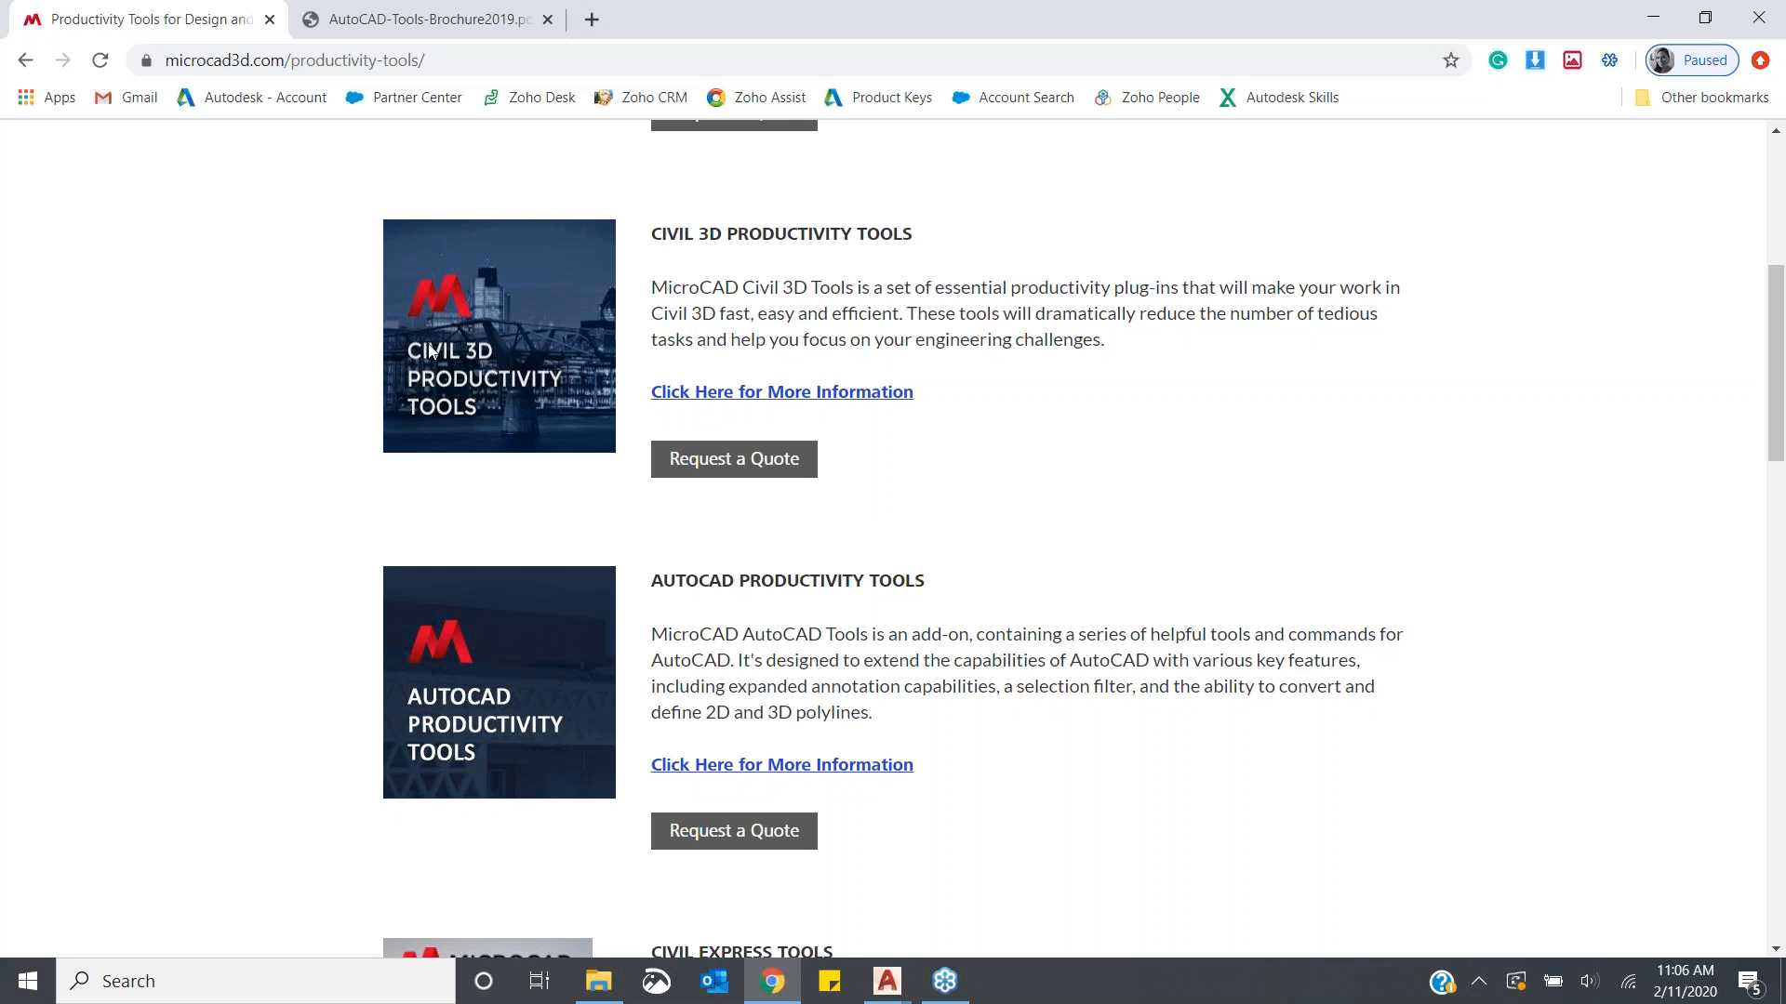
- Read through the AutoCAD Tools brochure PDF and its included features
left_click(360, 20)
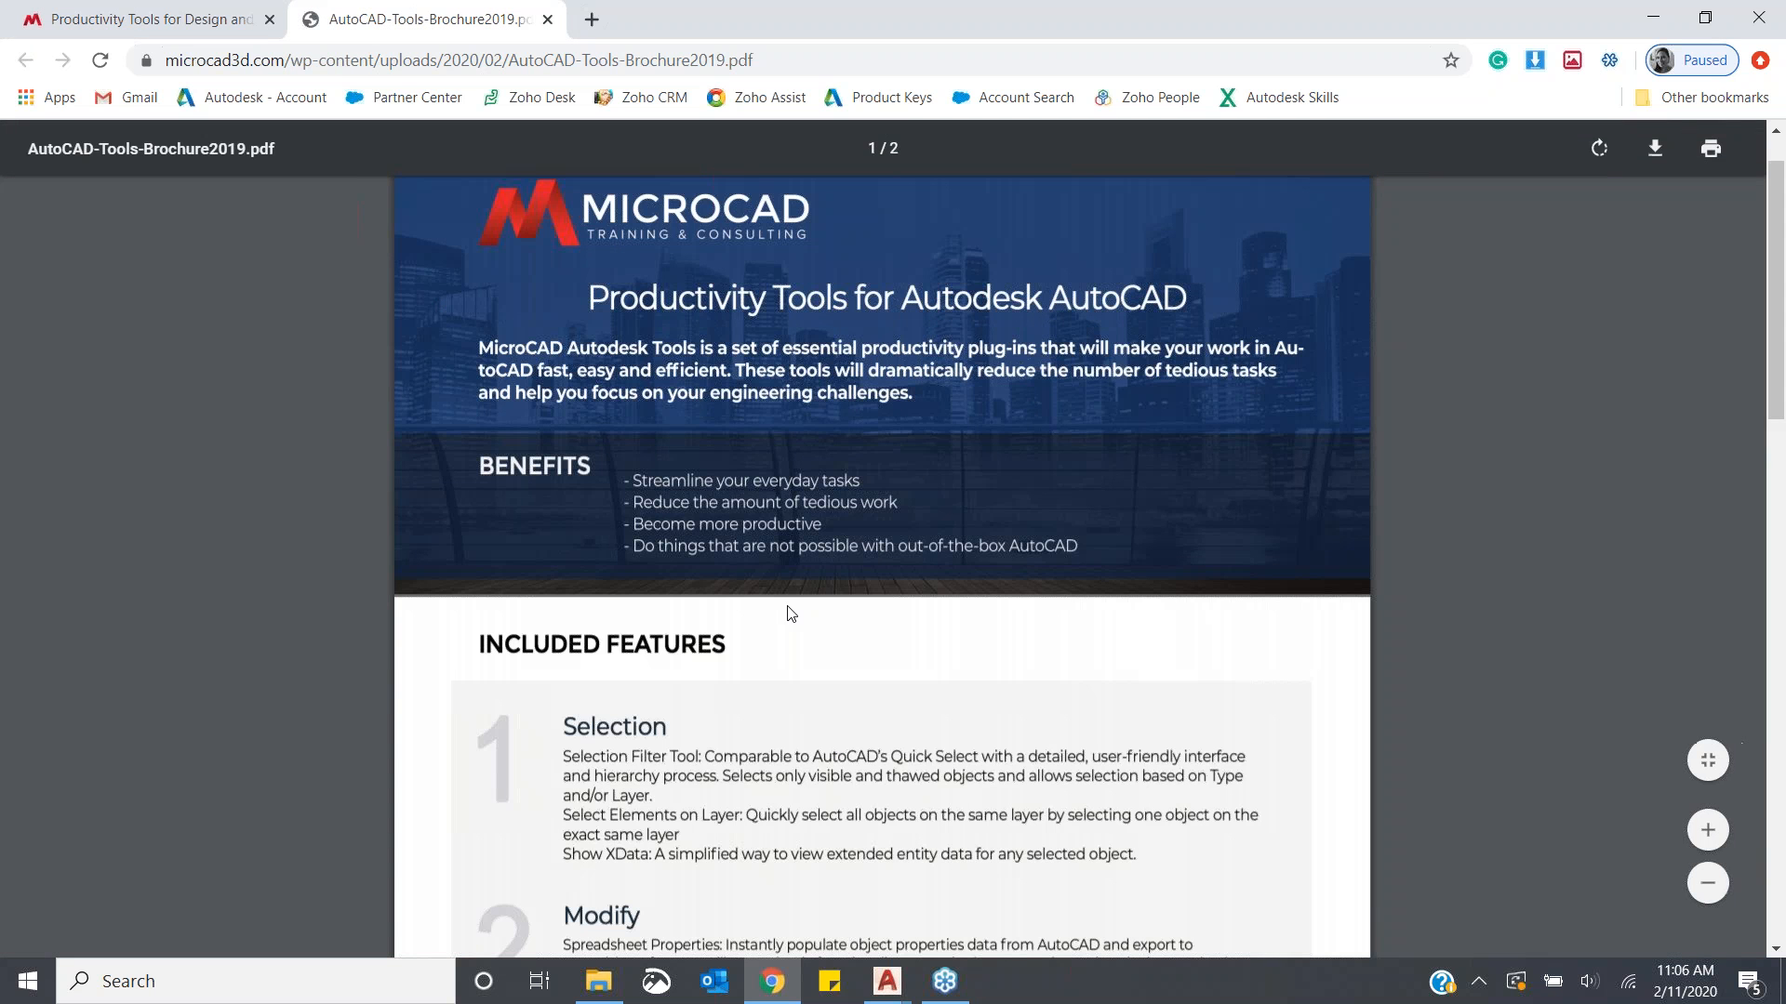
scroll(790, 613, "down", 5)
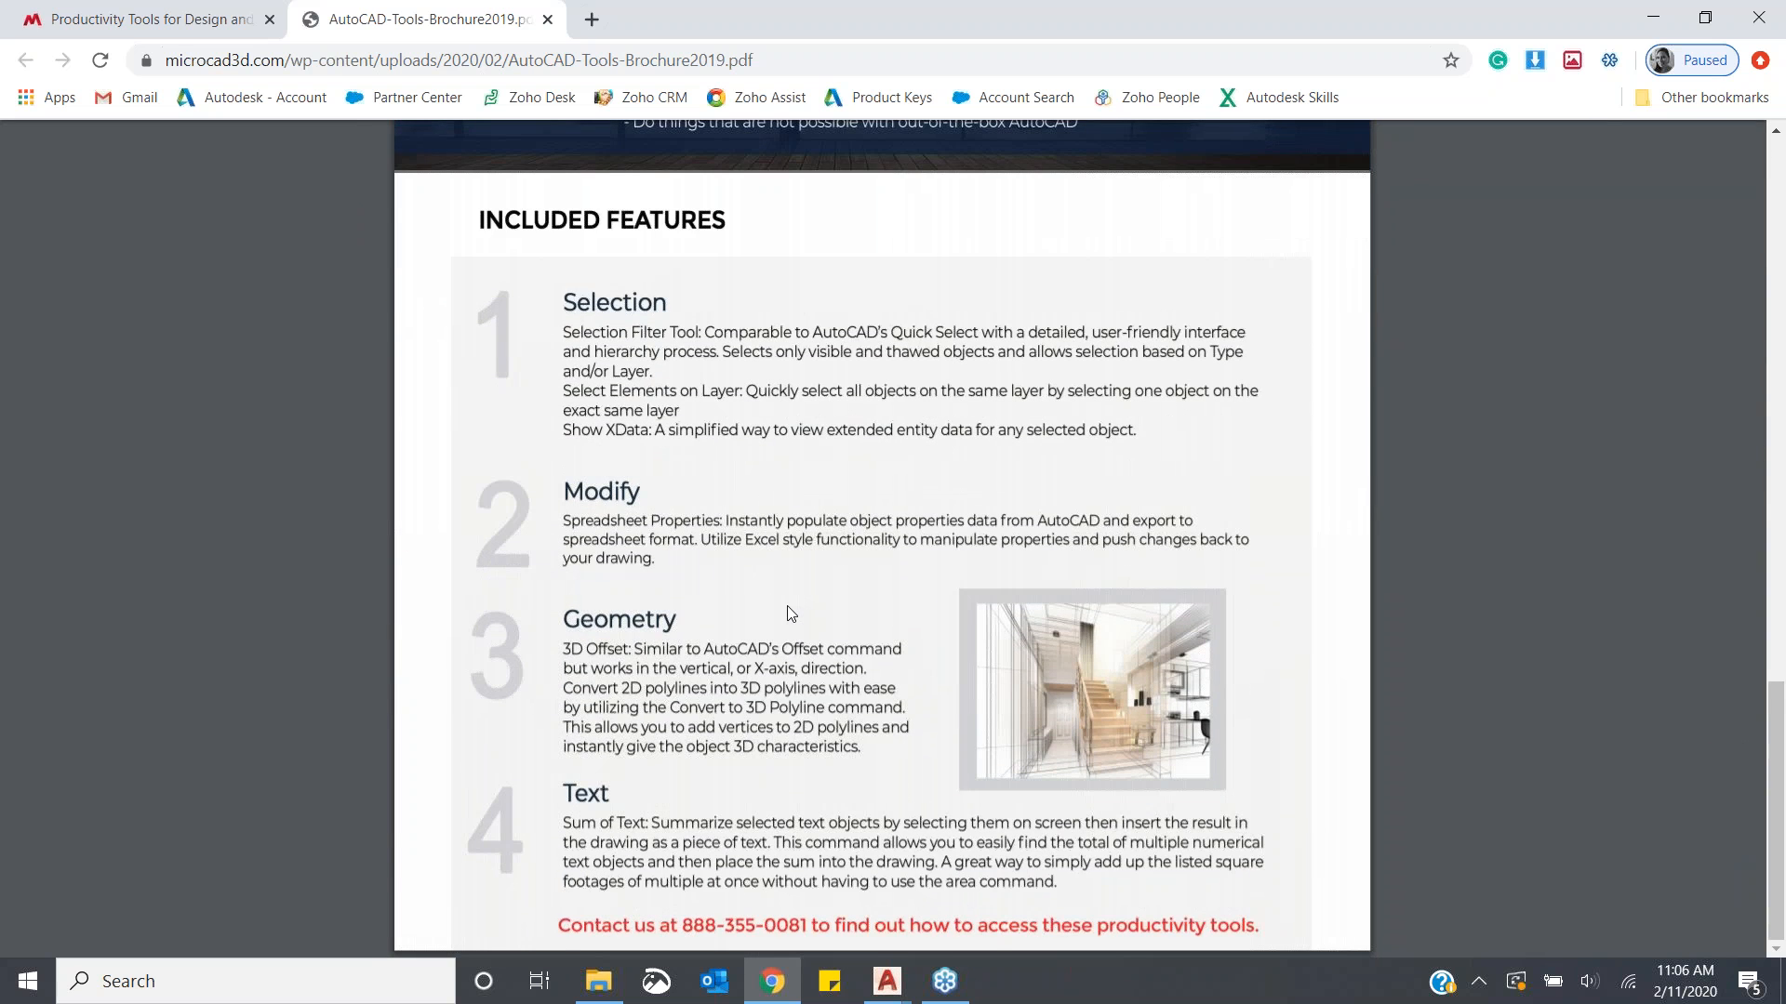
scroll(790, 613, "down", 10)
scroll(791, 614, "up", 4)
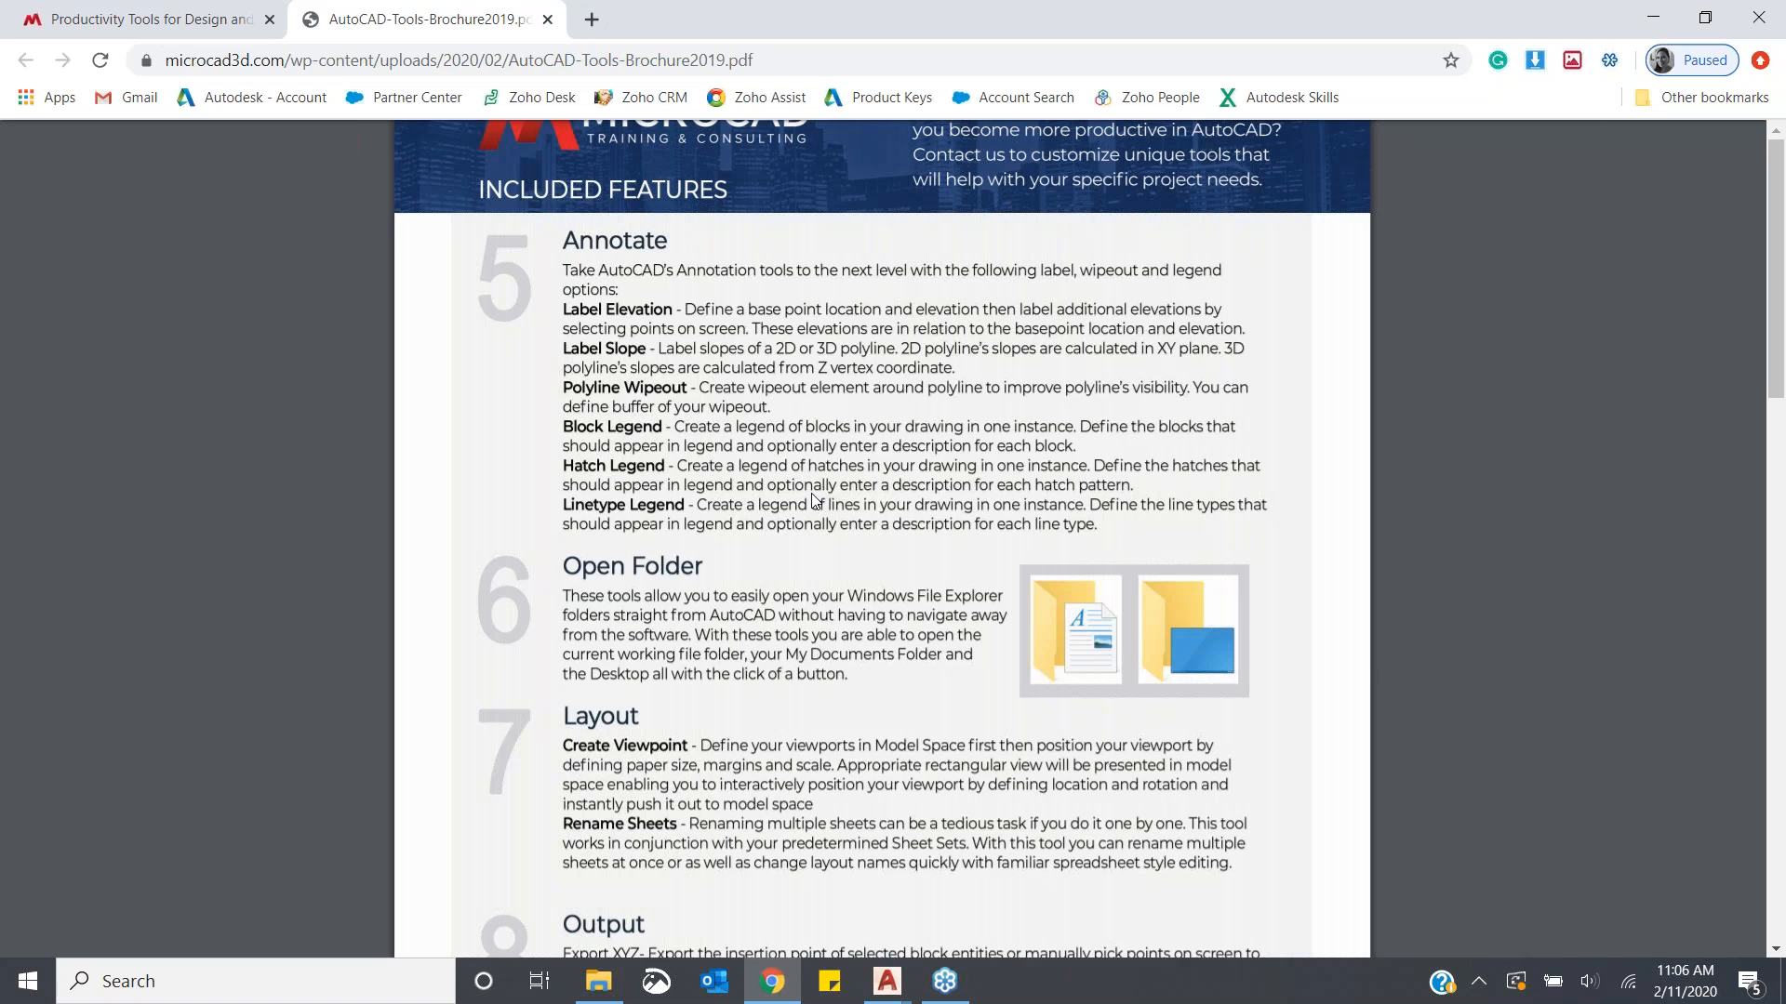
scroll(816, 503, "up", 15)
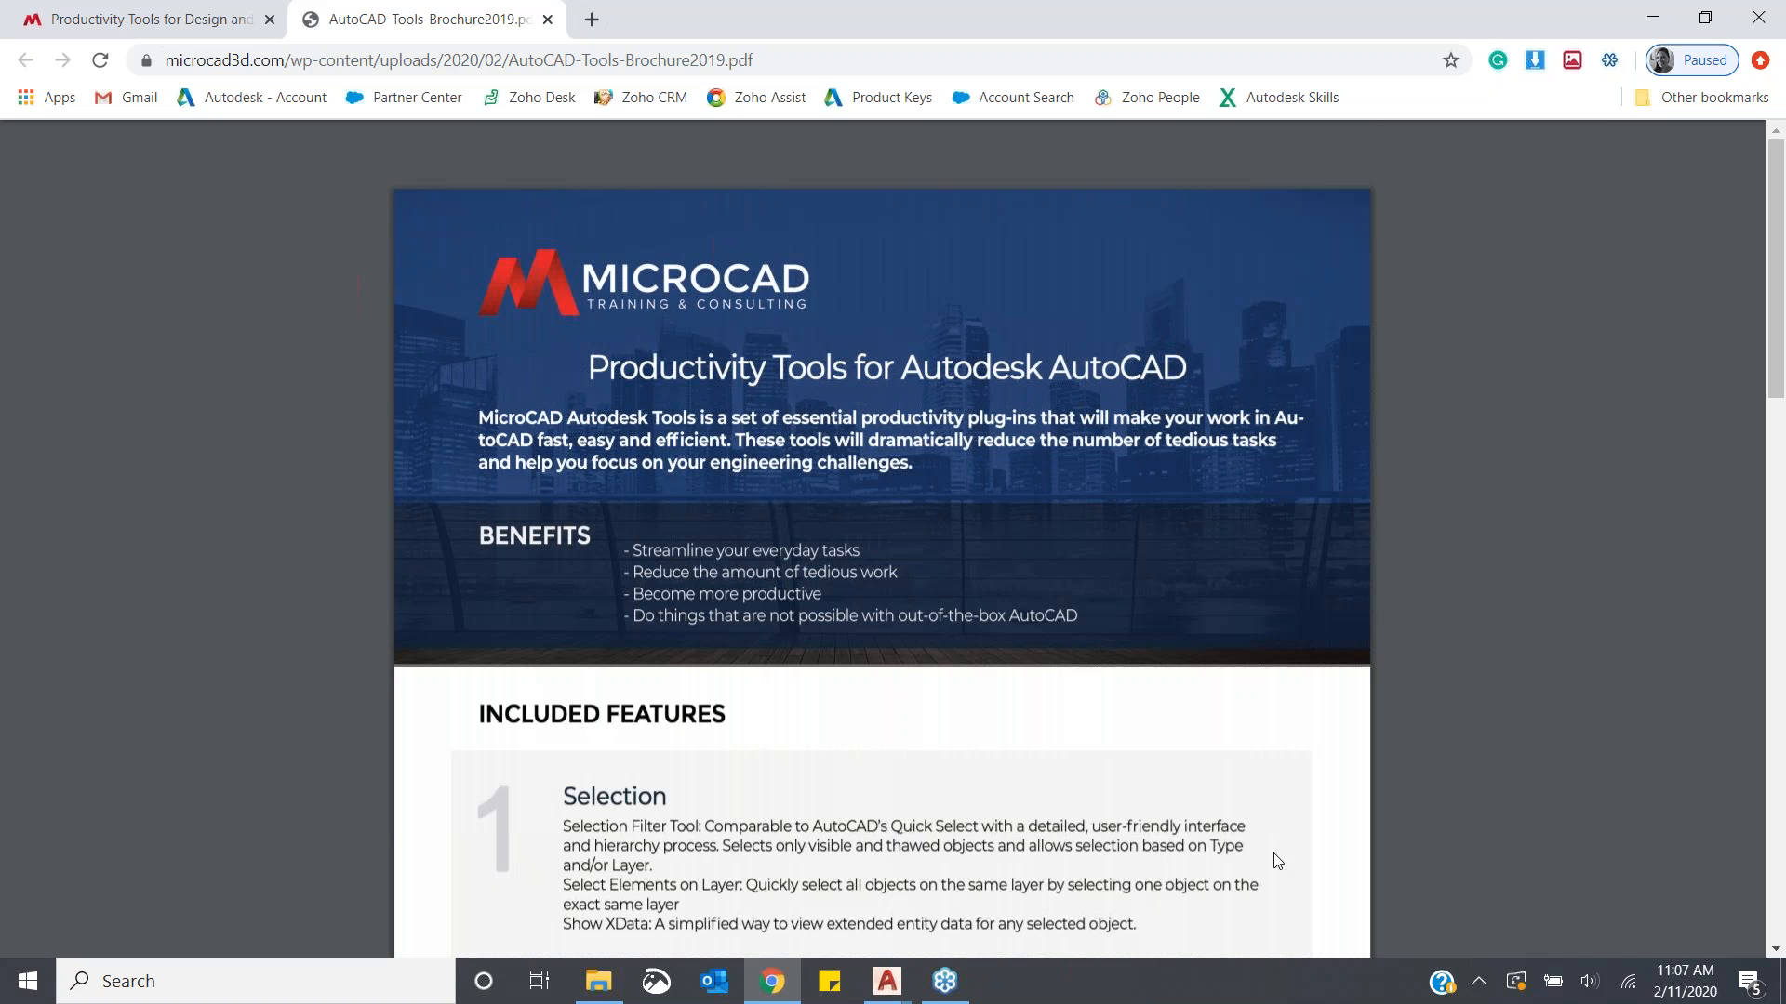
left_click(1603, 629)
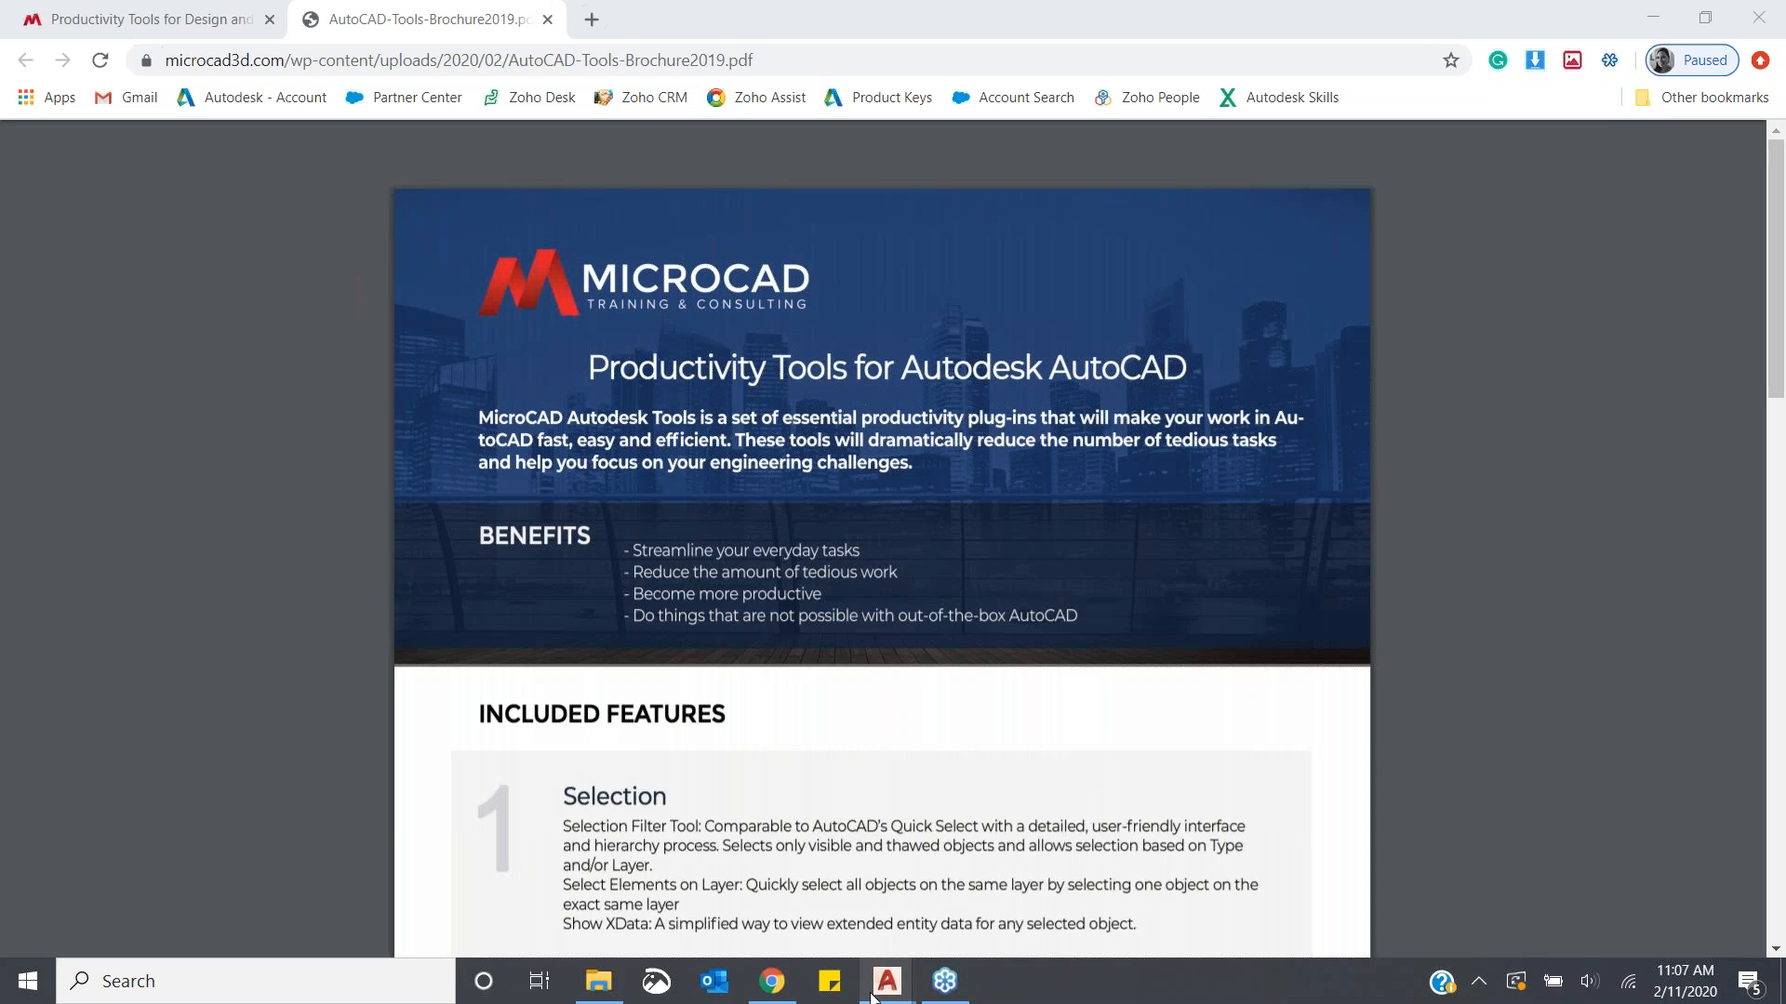
- Switch to the Classroom Floor Plan drawing in AutoCAD and open the MicroCAD AutoCAD Tools ribbon
mouse_move(881, 984)
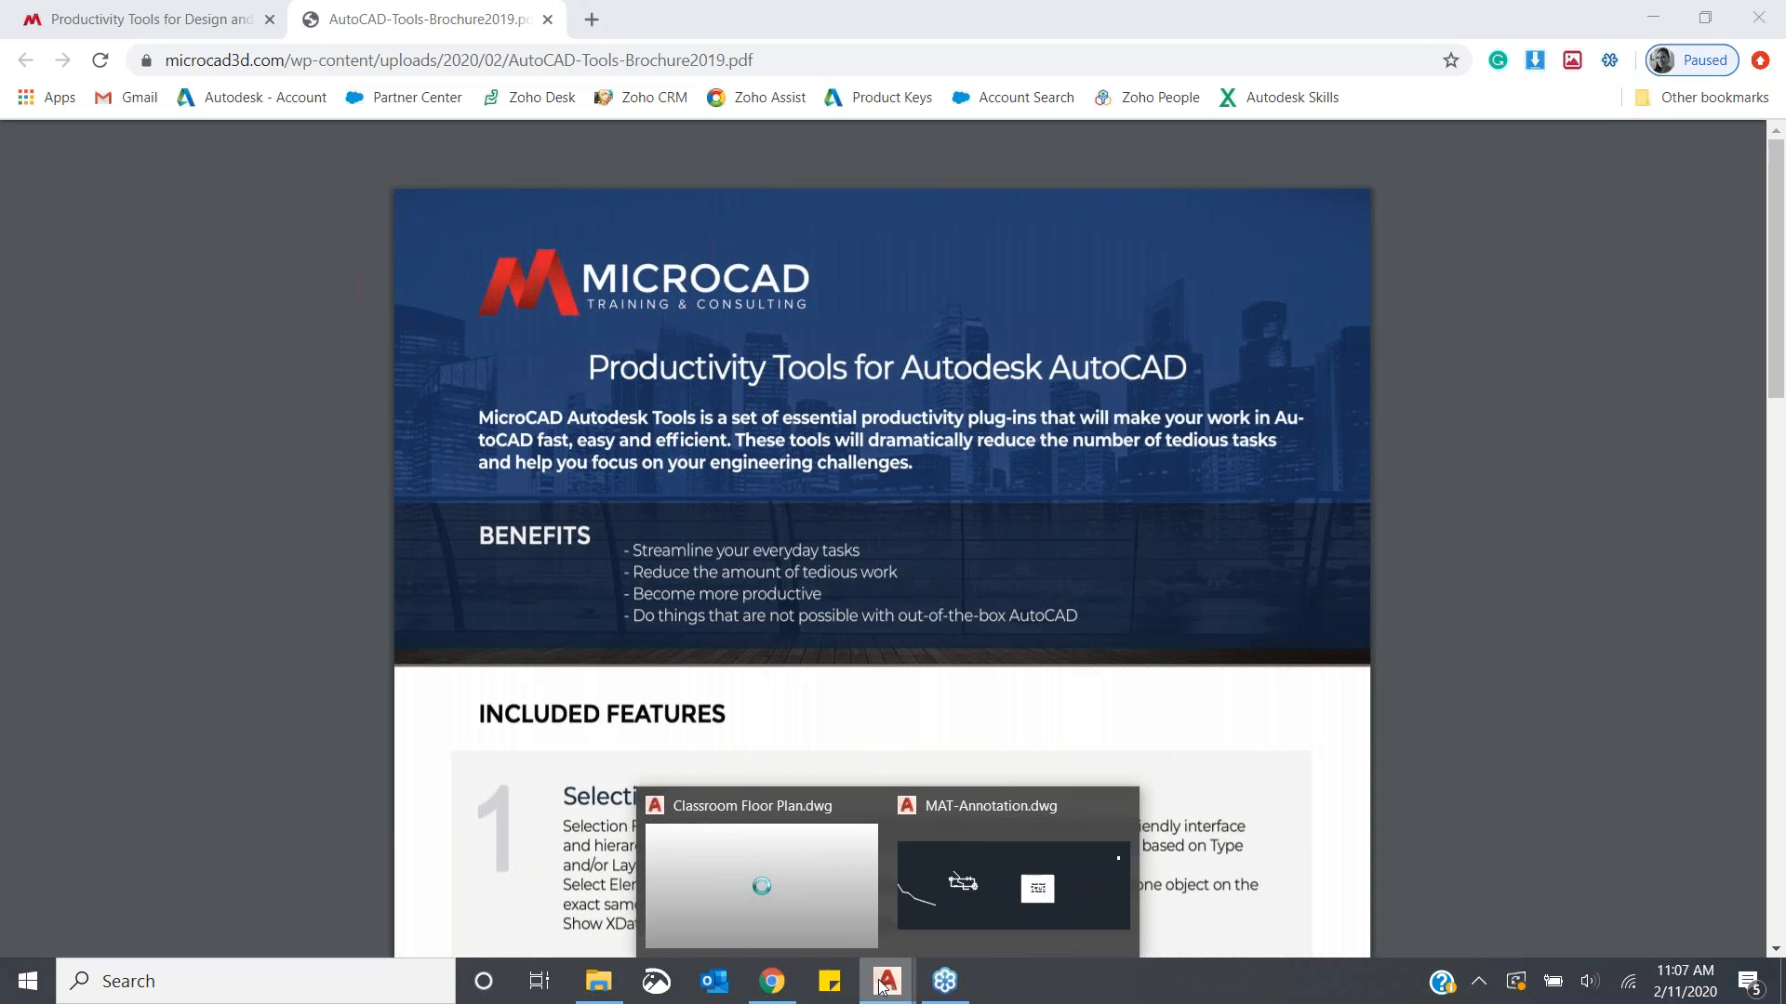
left_click(798, 900)
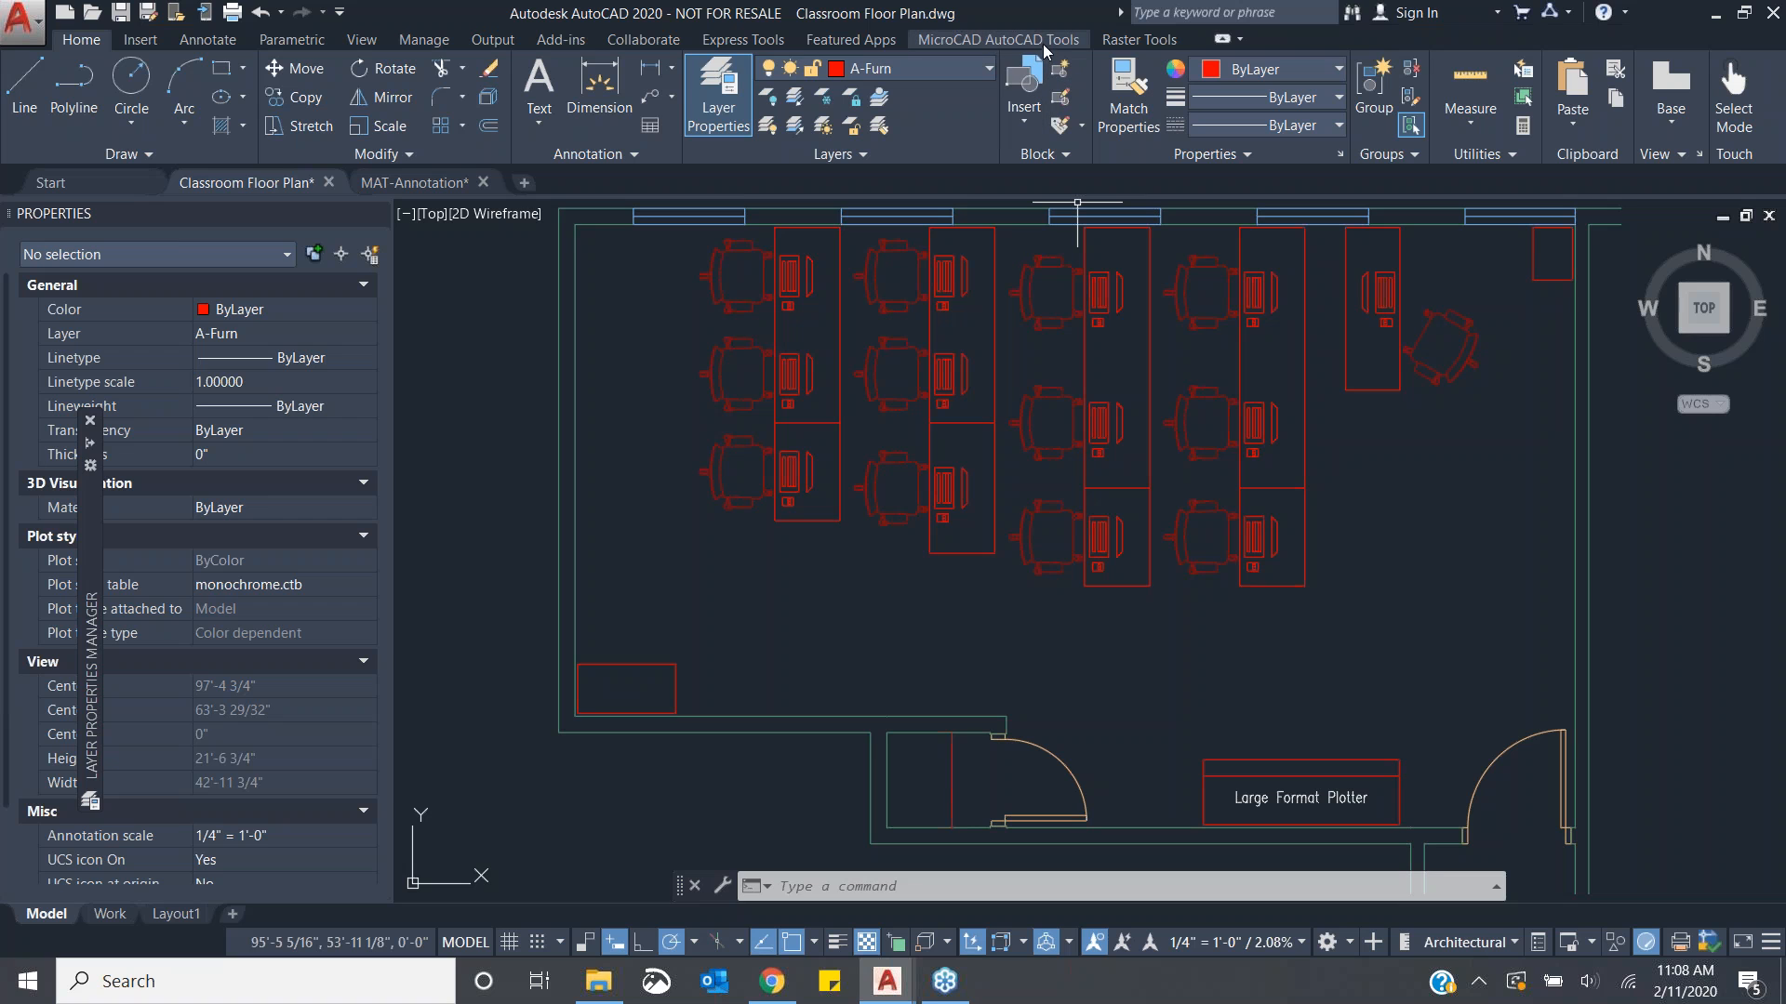
left_click(983, 49)
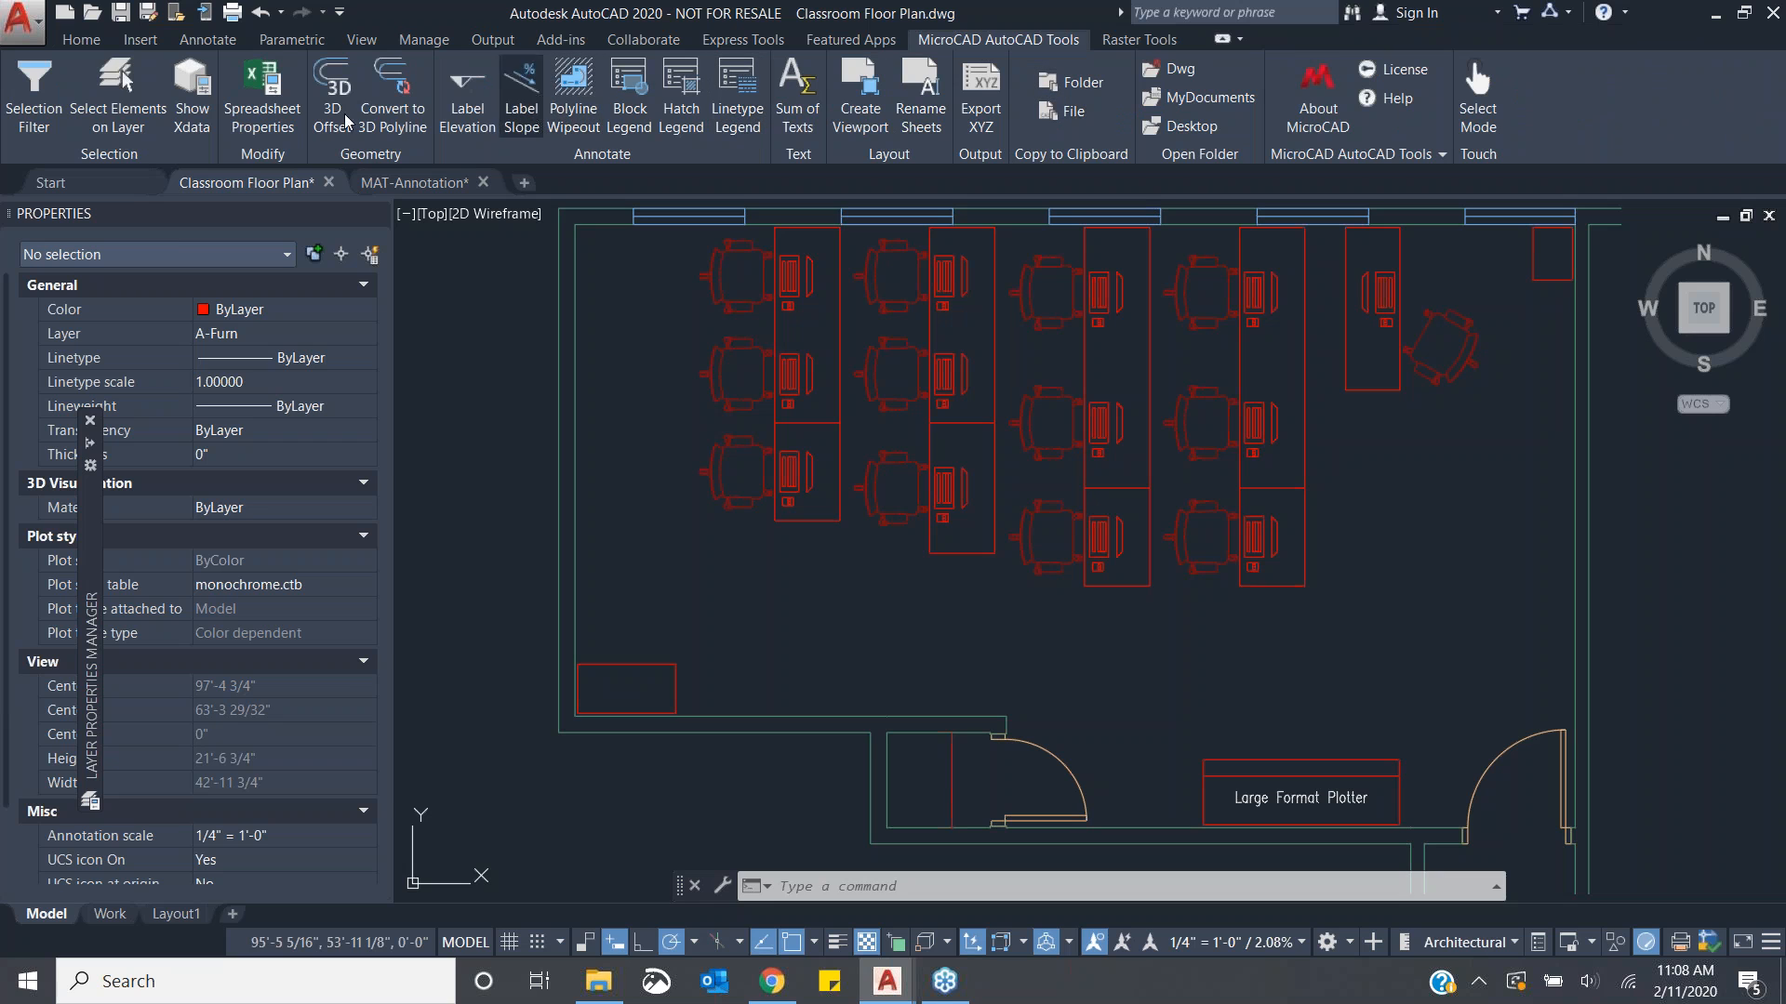
left_click(117, 93)
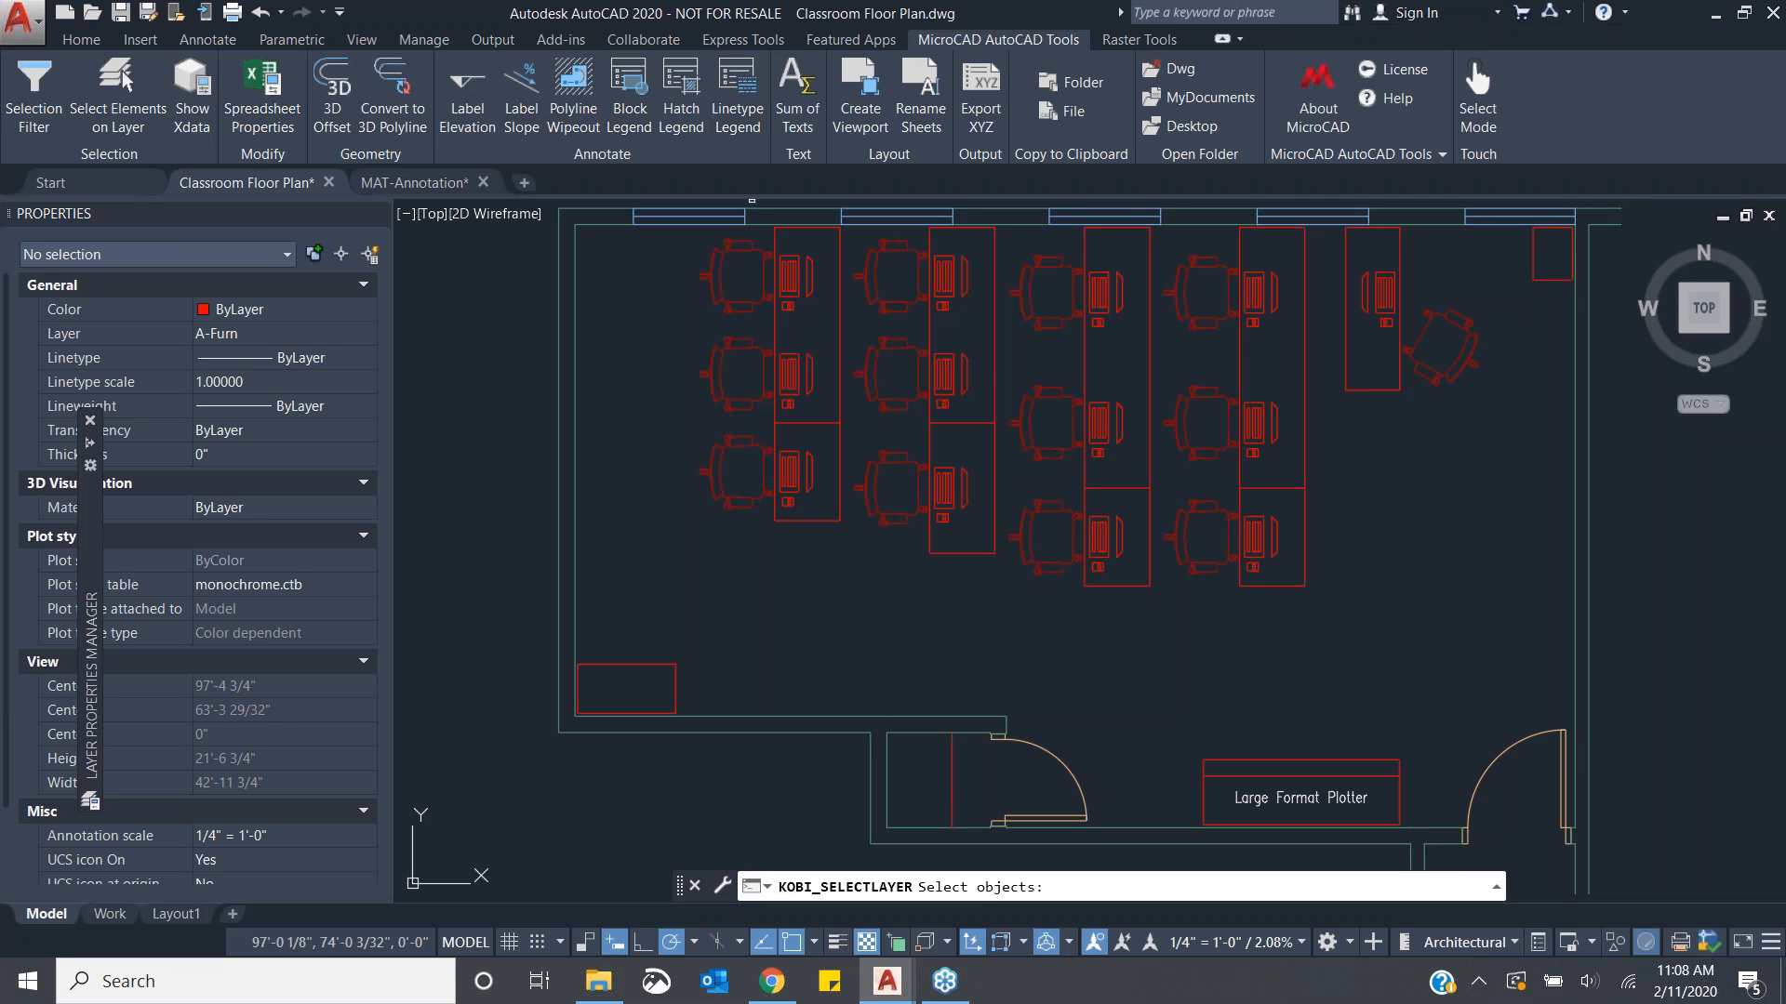
key("Escape")
key("Escape")
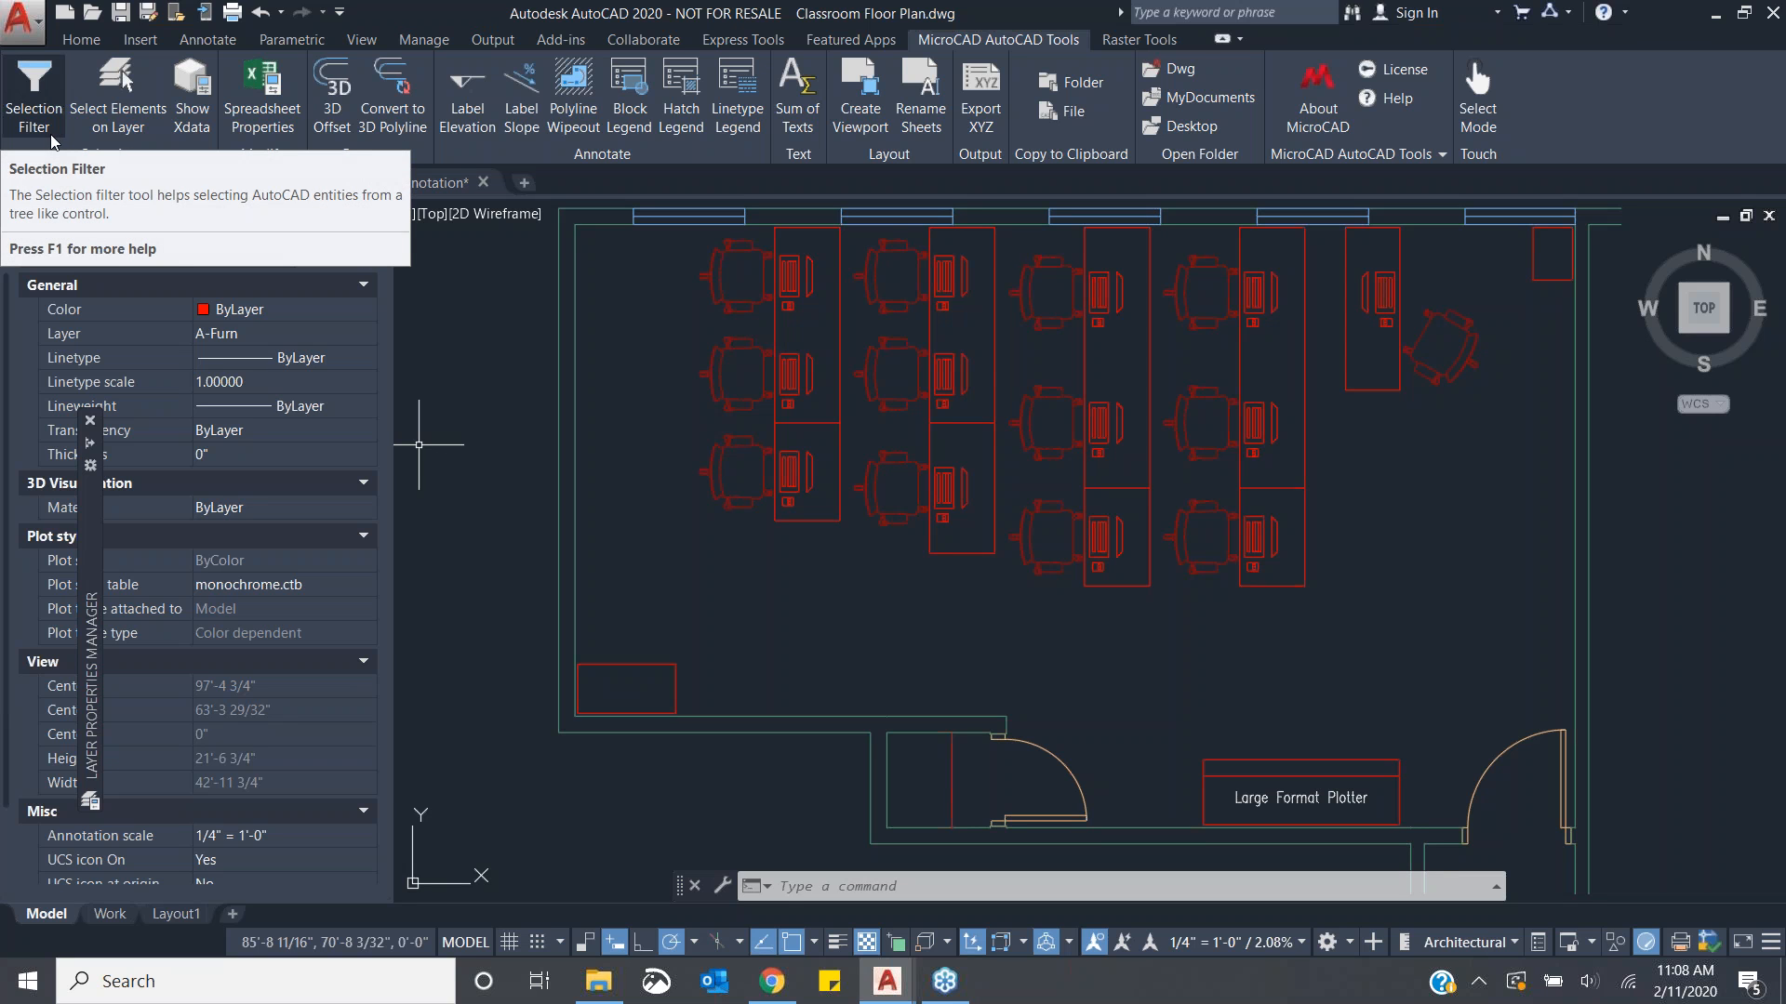
- Open the Selection Filter tool from the MicroCAD AutoCAD Tools
left_click(85, 43)
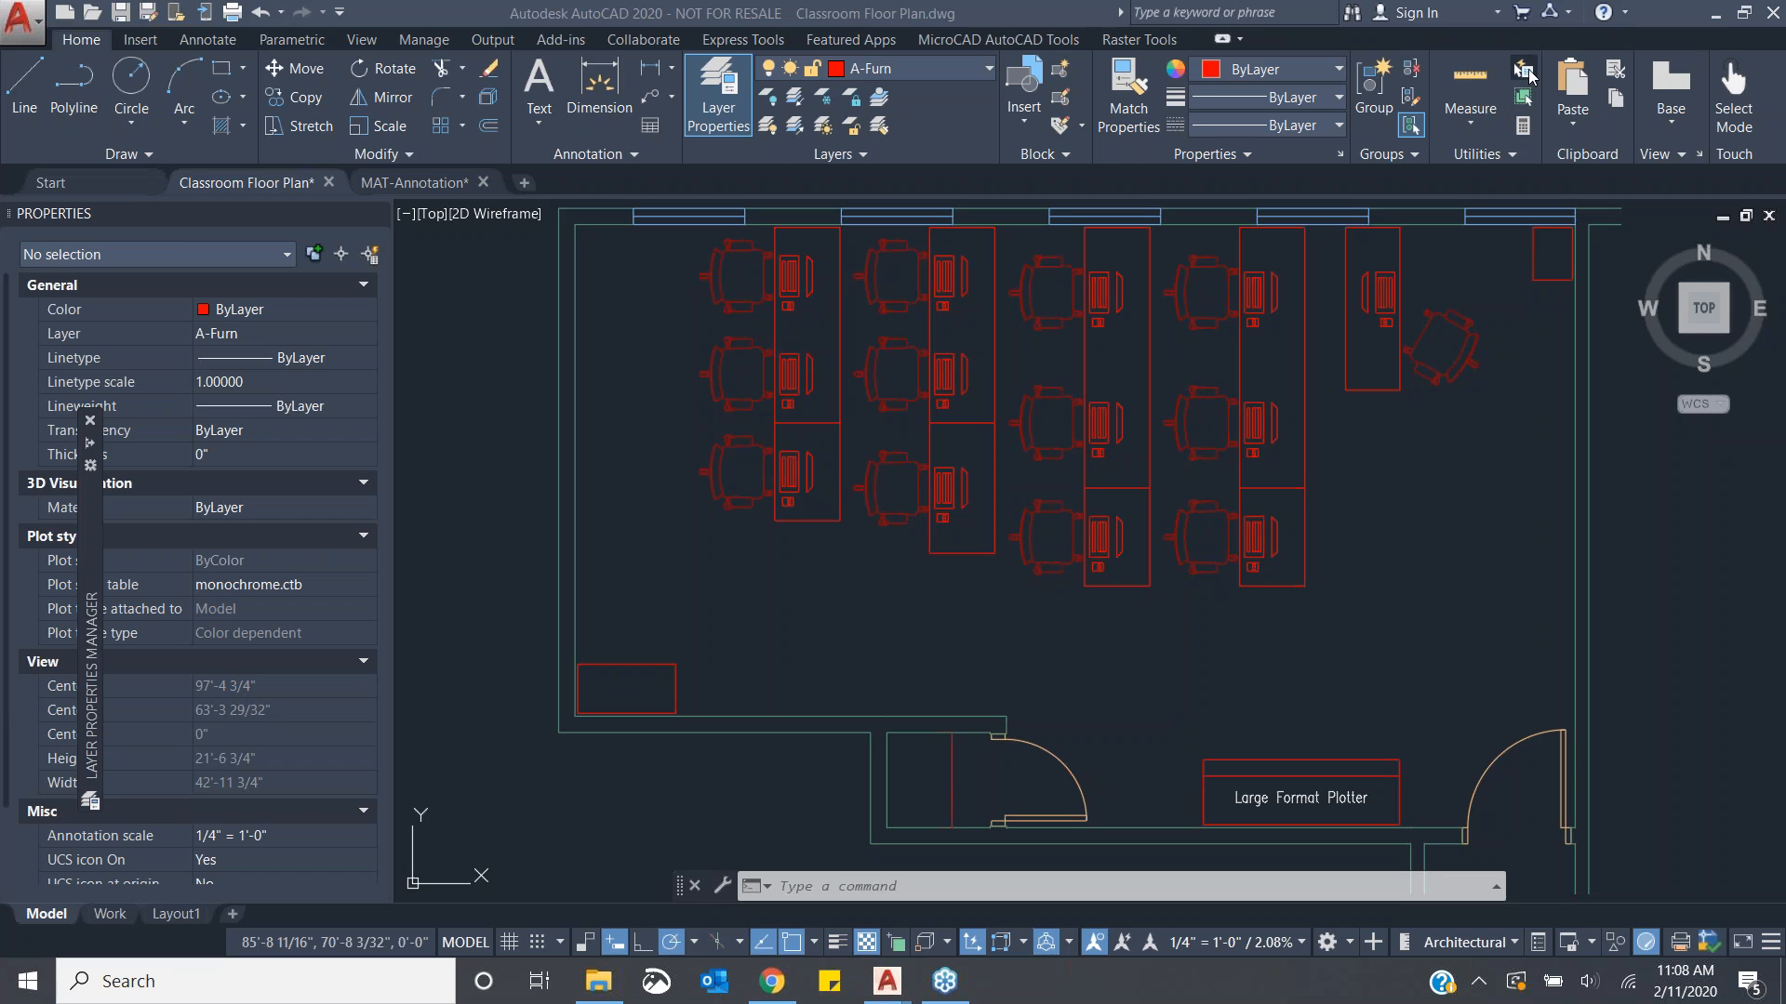
left_click(970, 42)
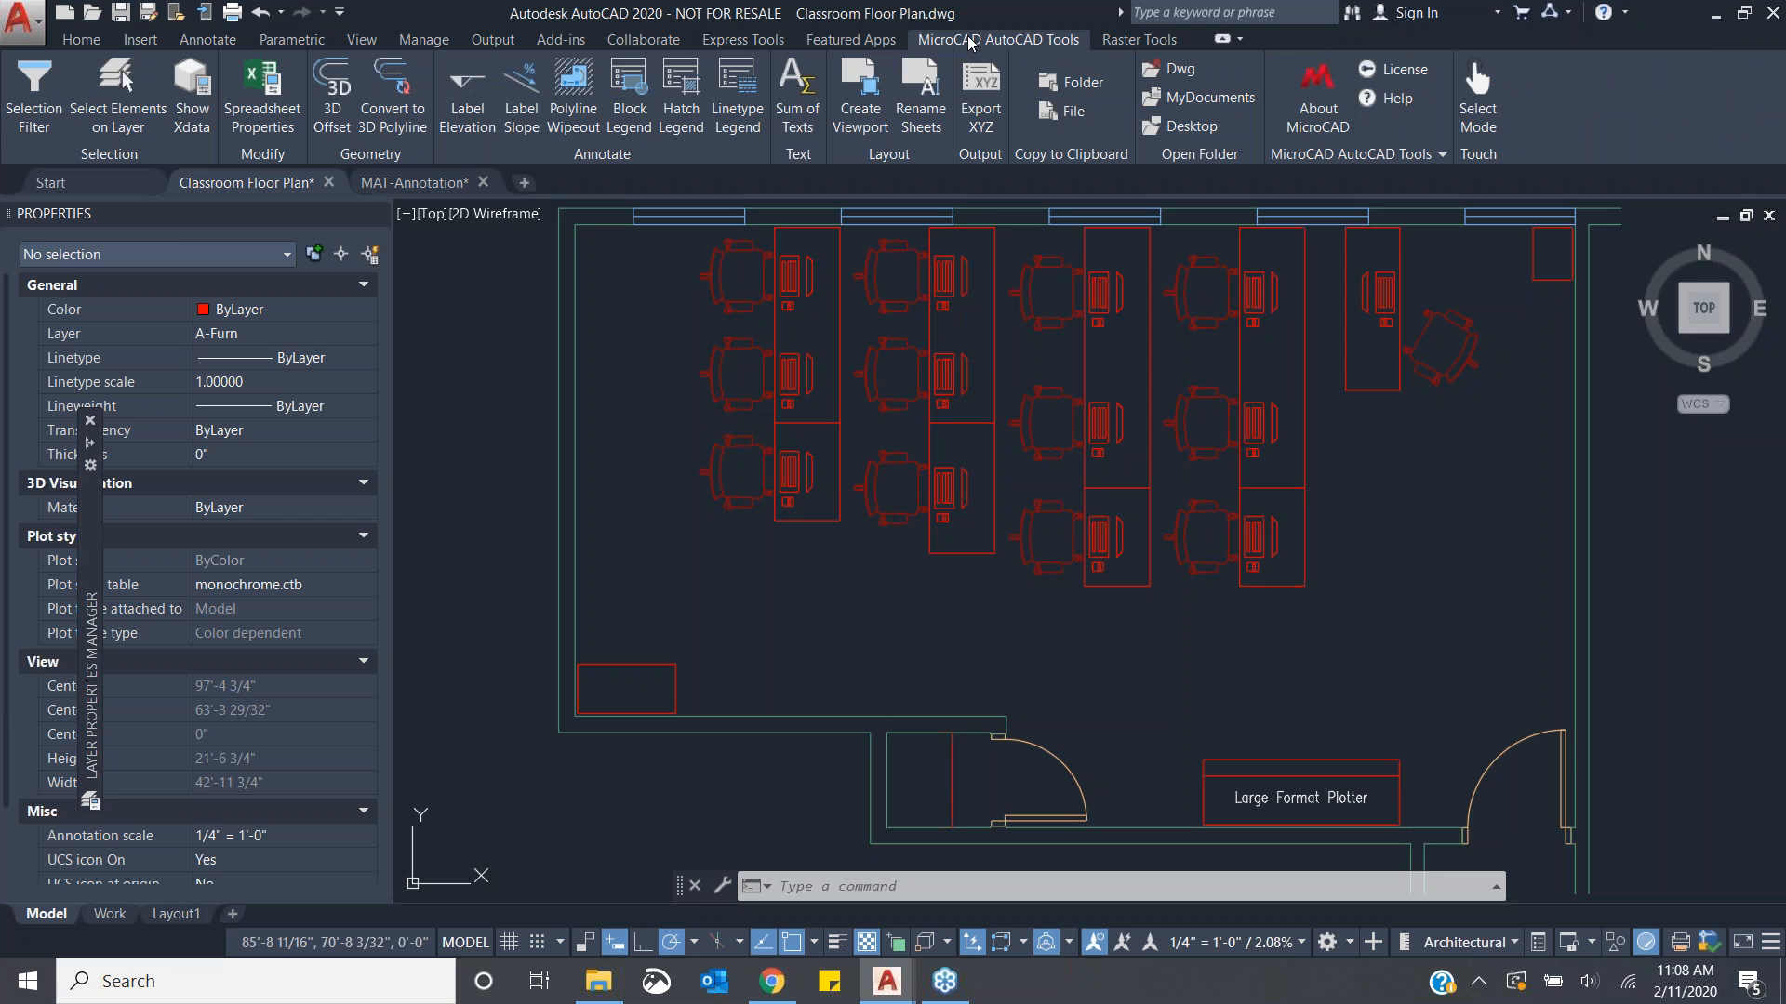
left_click(33, 93)
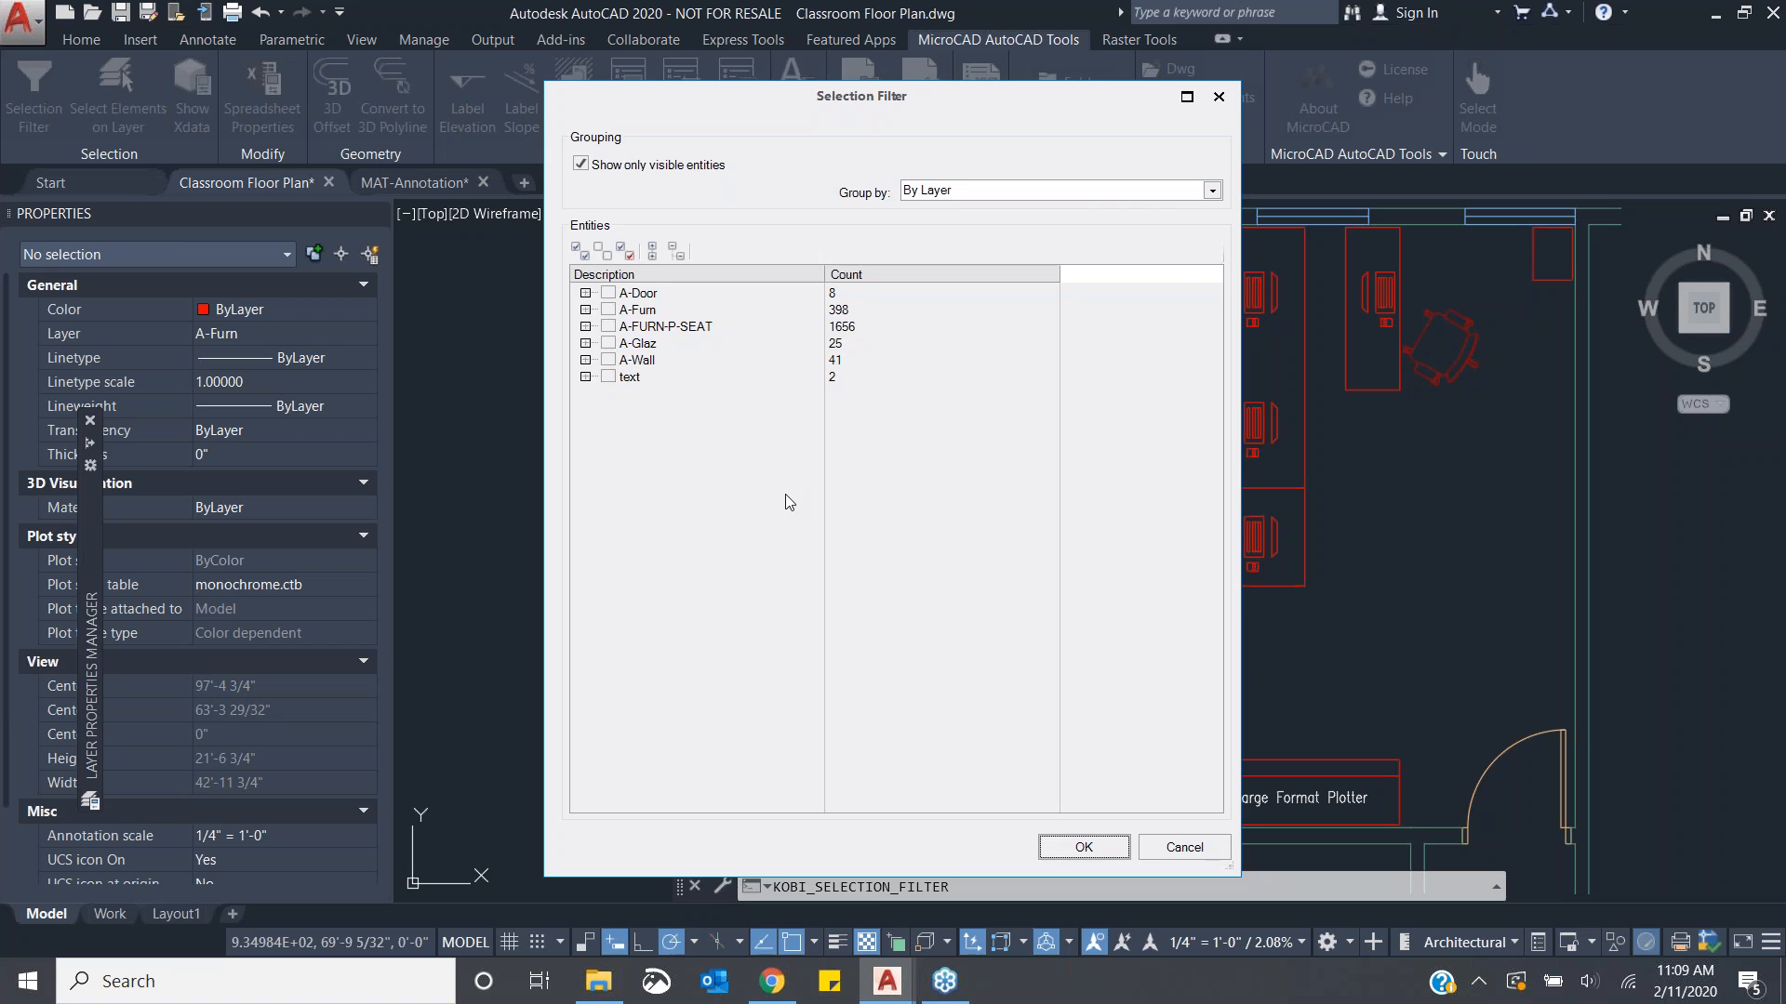
- Switch the entity grouping between By Type and By Layer, finally setting it to By Type & Layer
left_click(1074, 191)
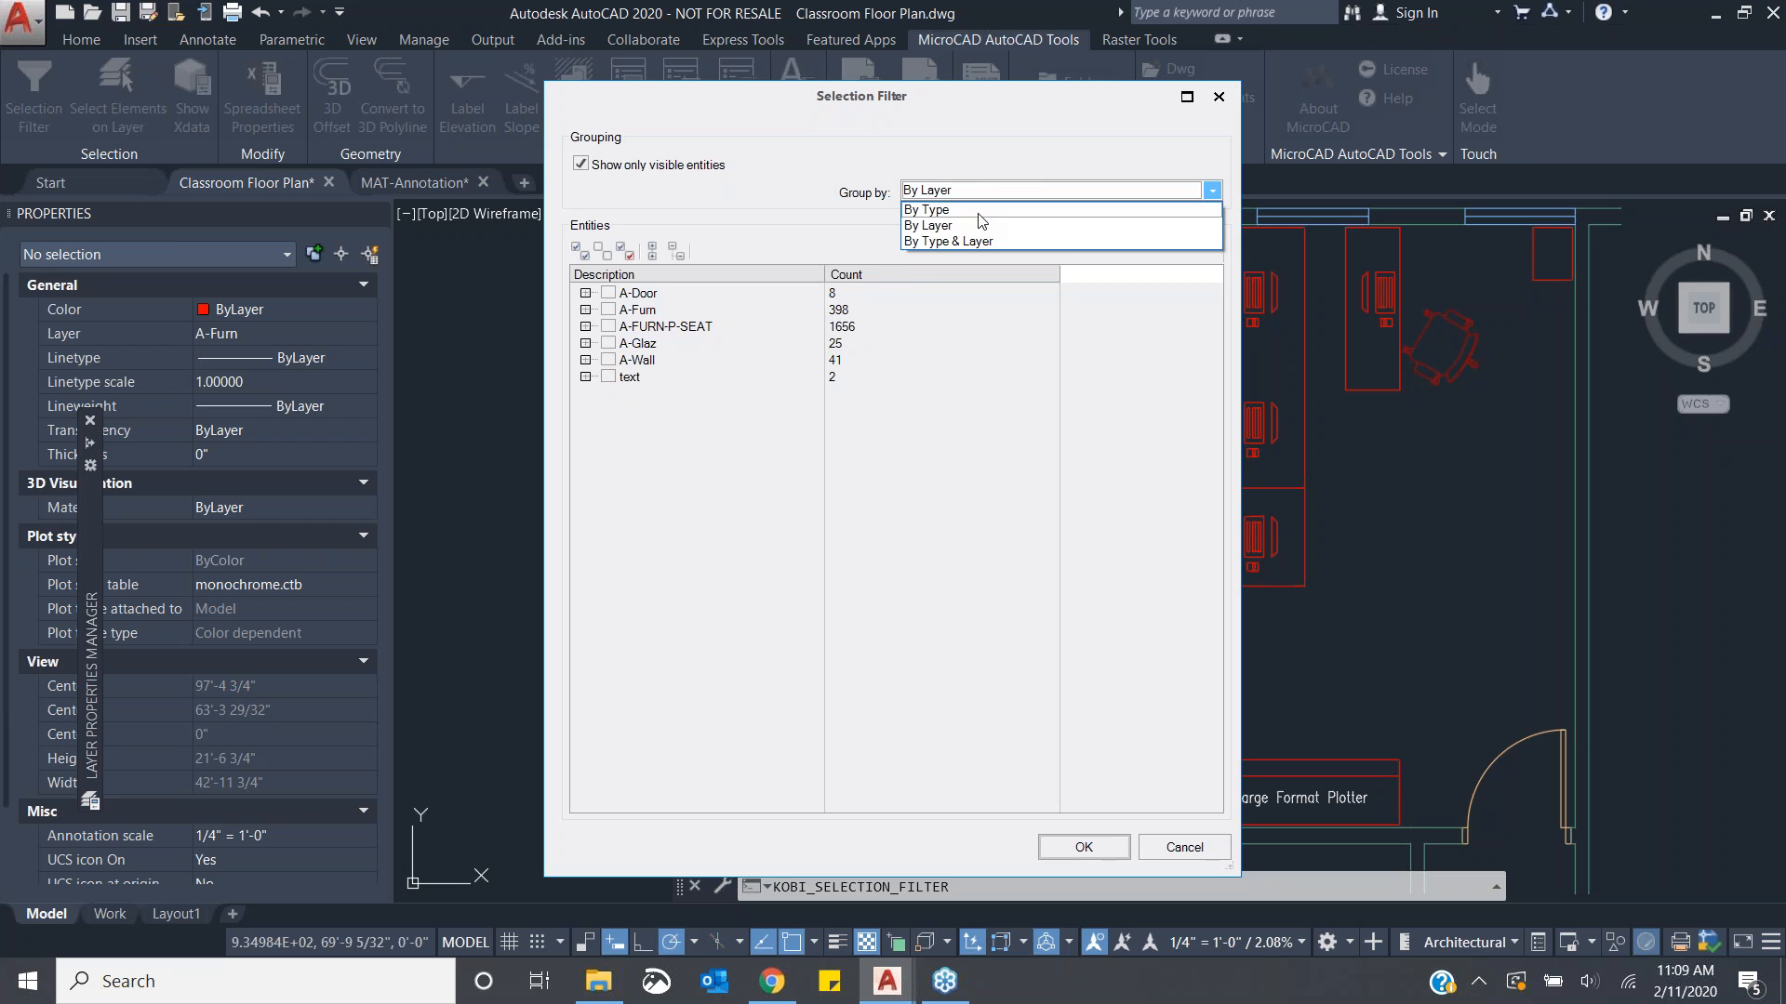
left_click(979, 212)
left_click(1055, 191)
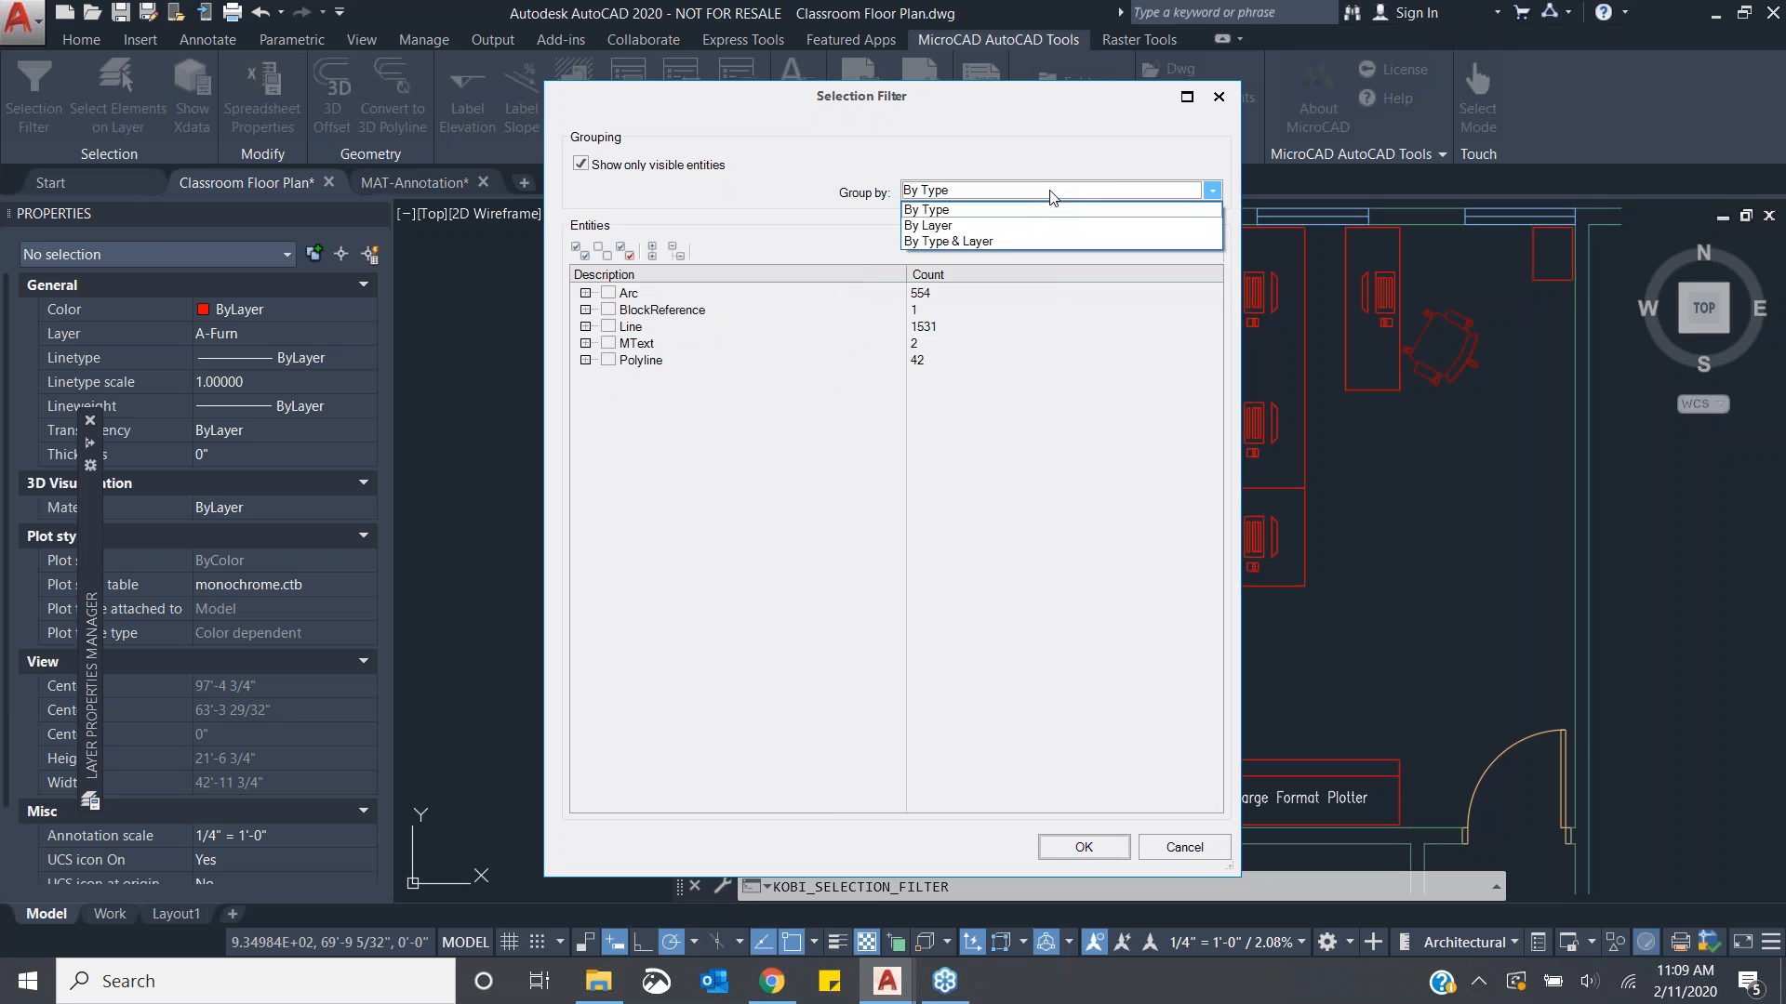
left_click(1003, 228)
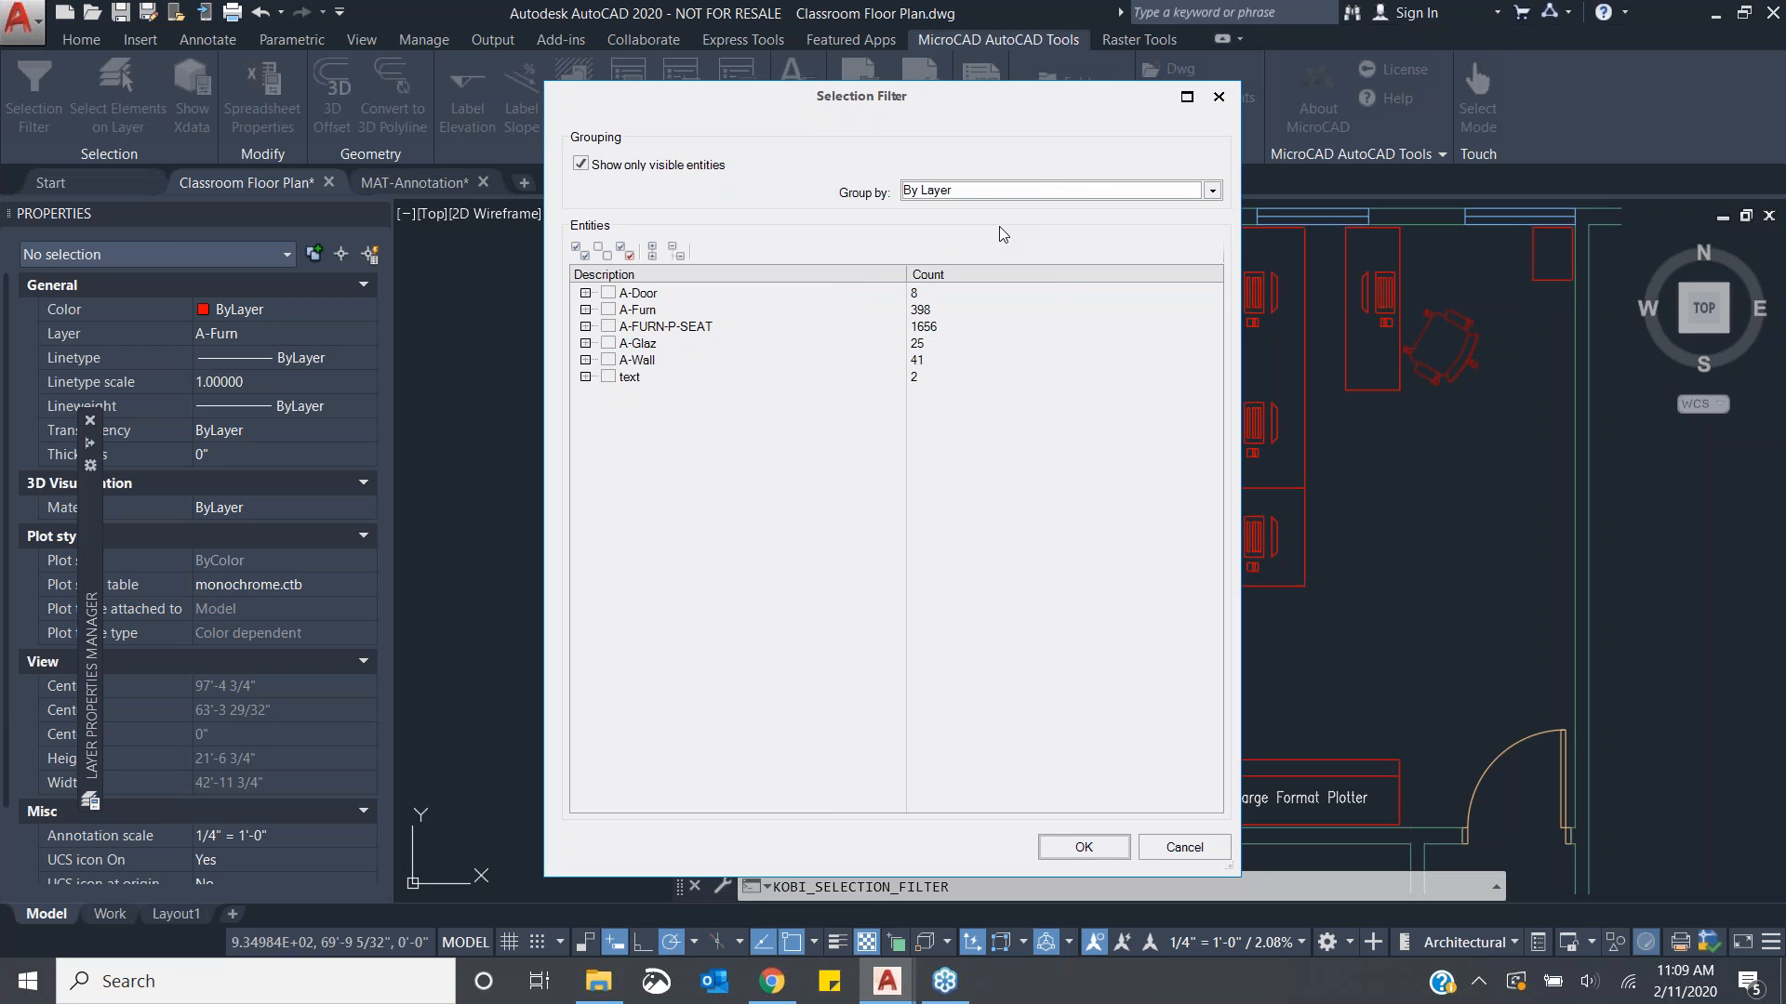
left_click(950, 193)
left_click(947, 245)
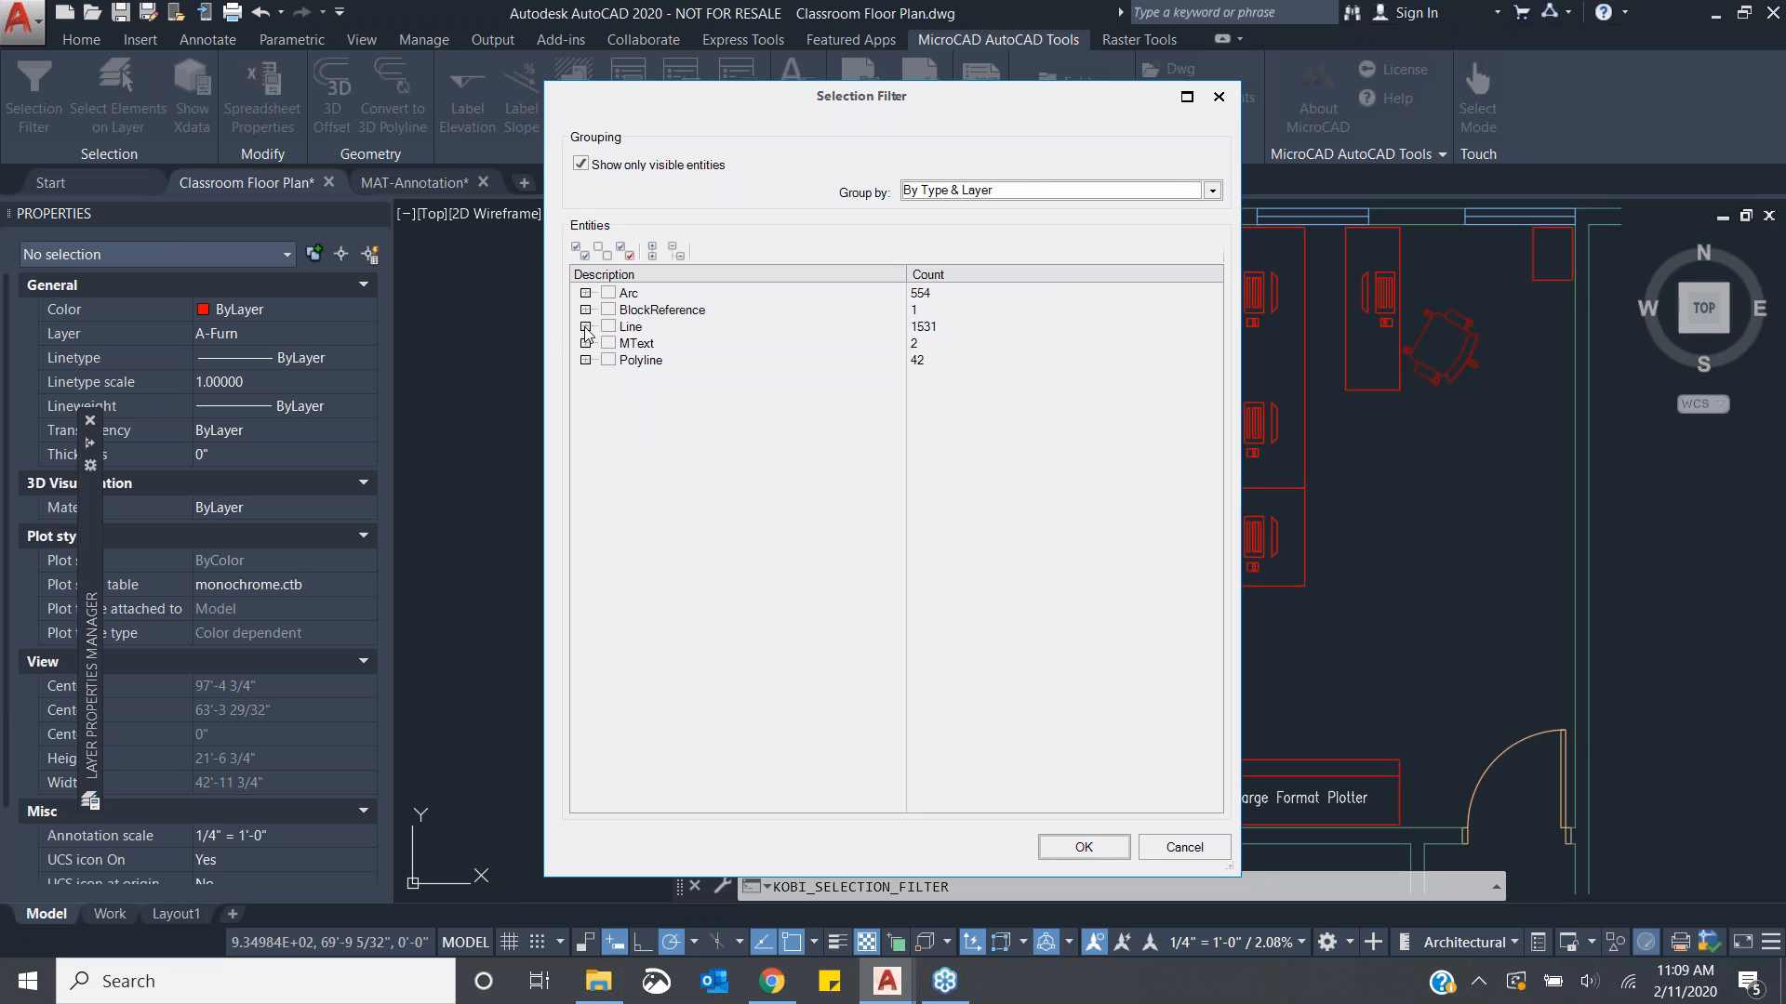
- Expand the Arc group's A-FURN-P-SEAT layer and browse its individual arc entities before collapsing it
left_click(585, 293)
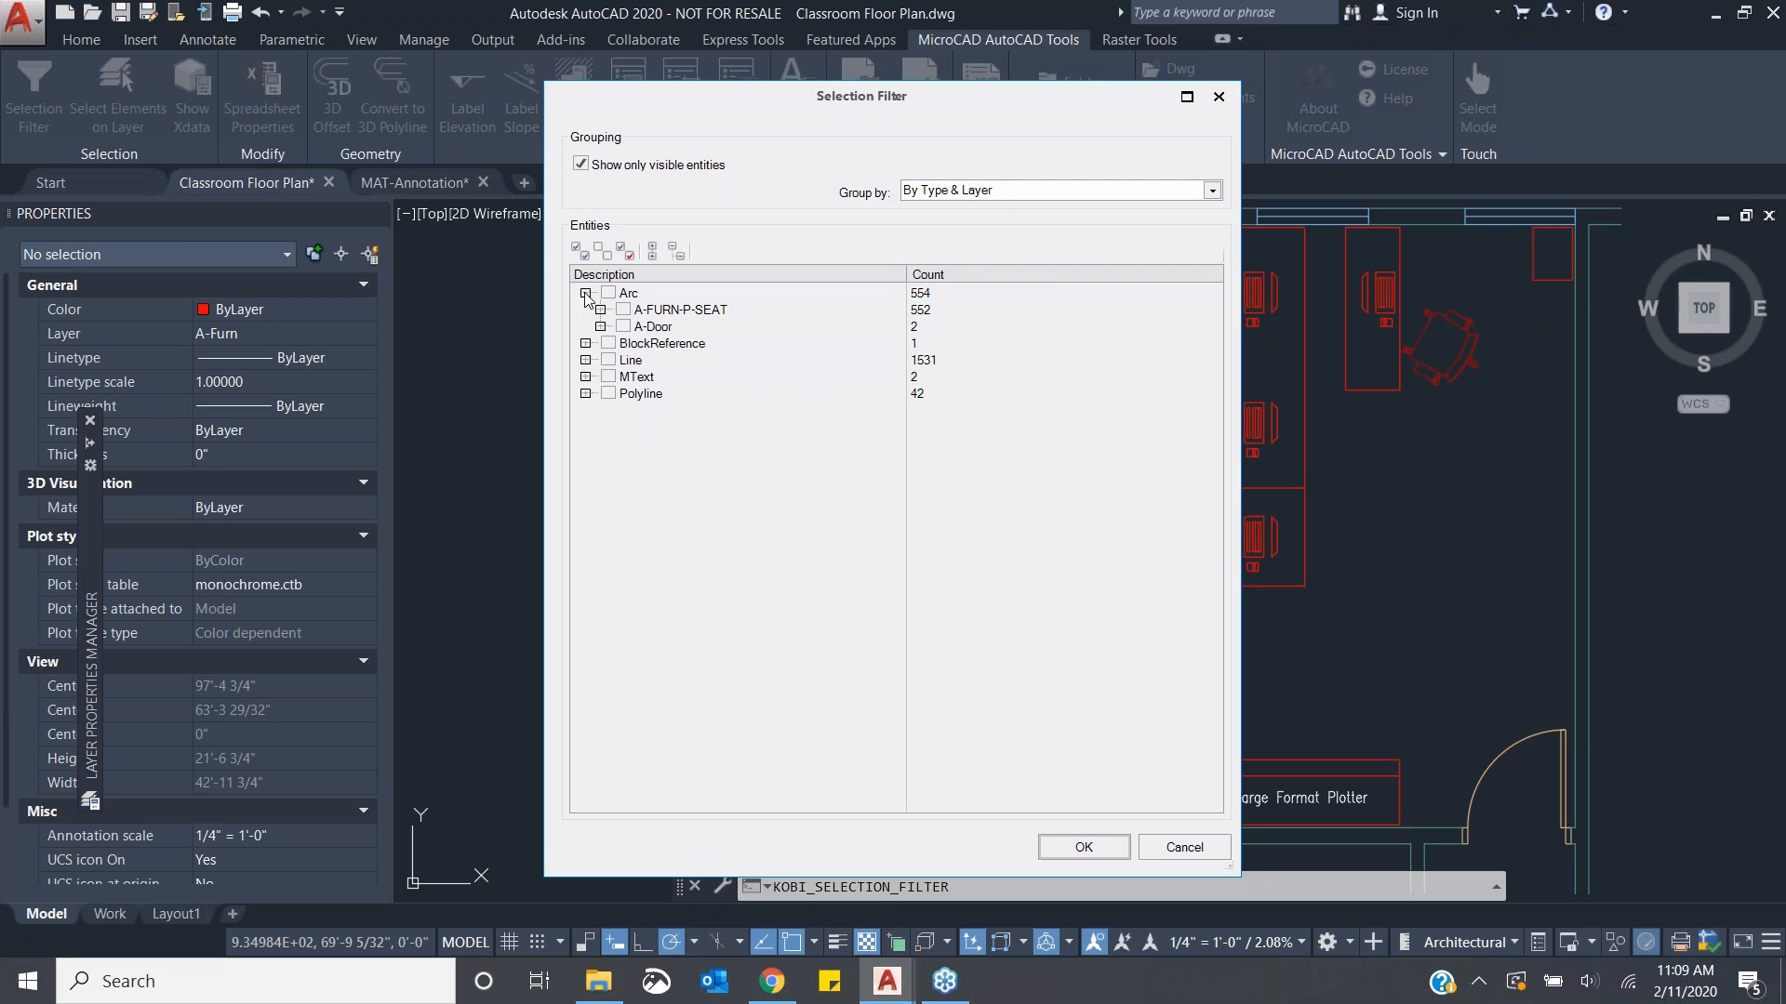
left_click(601, 310)
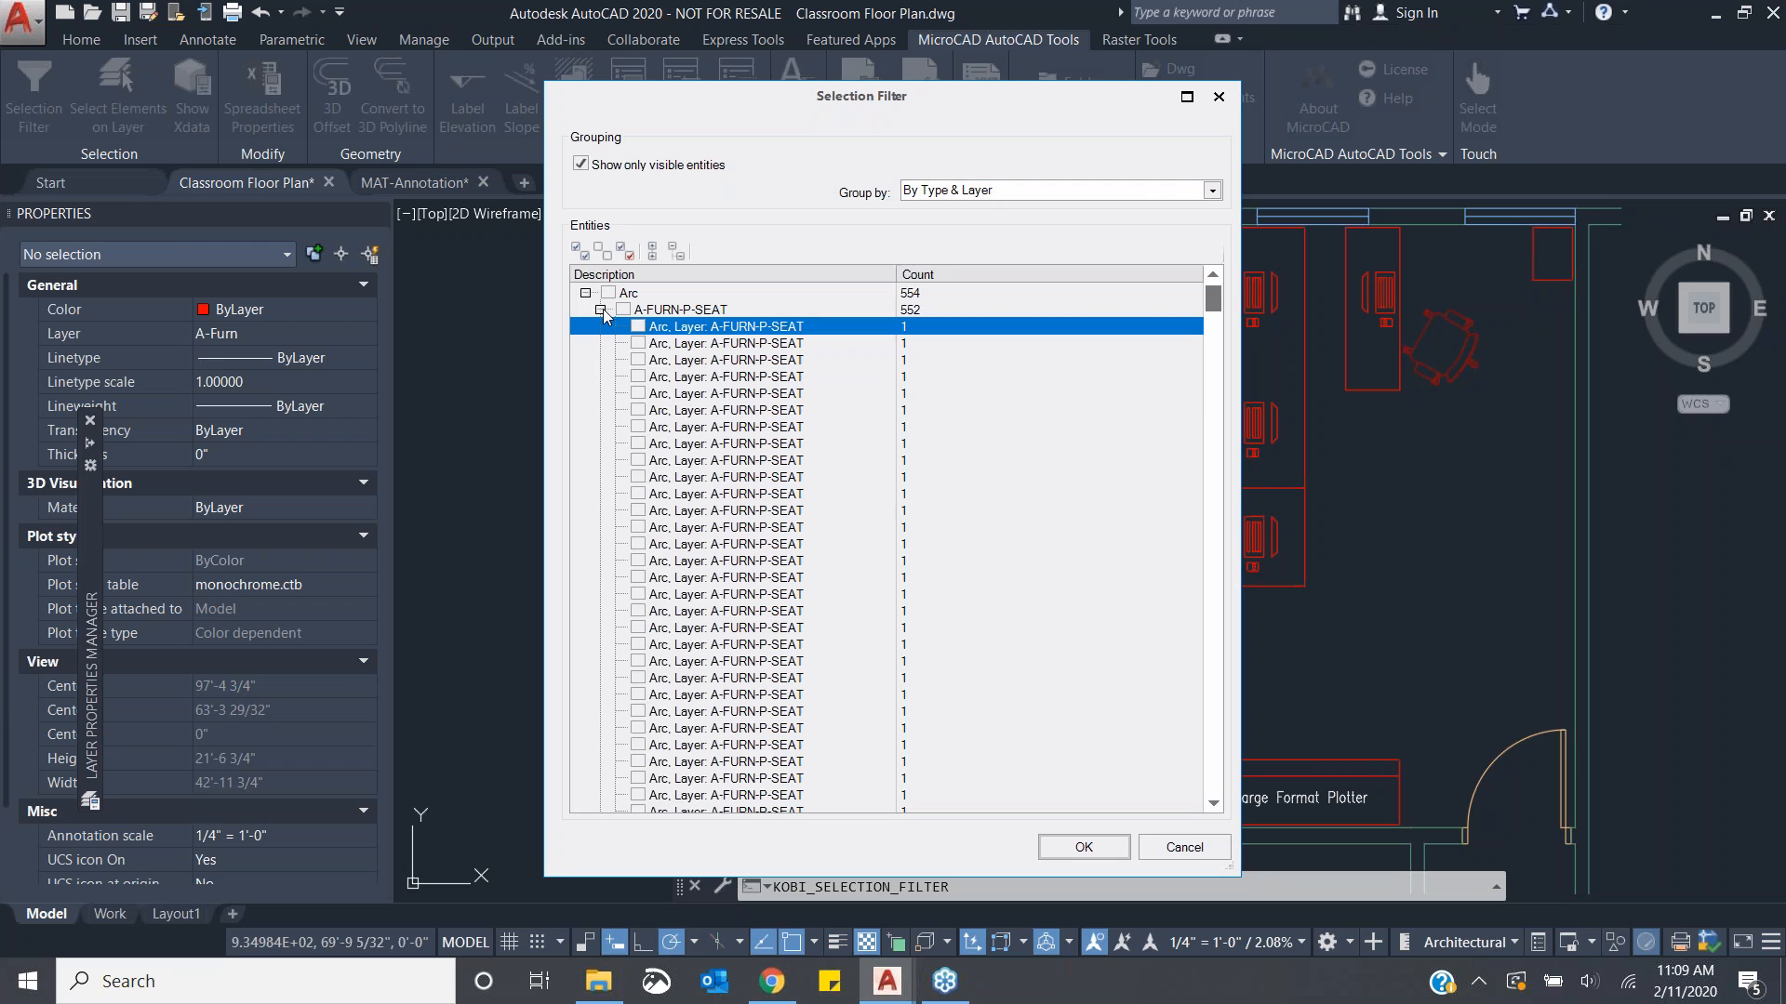
scroll(734, 502, "down", 20)
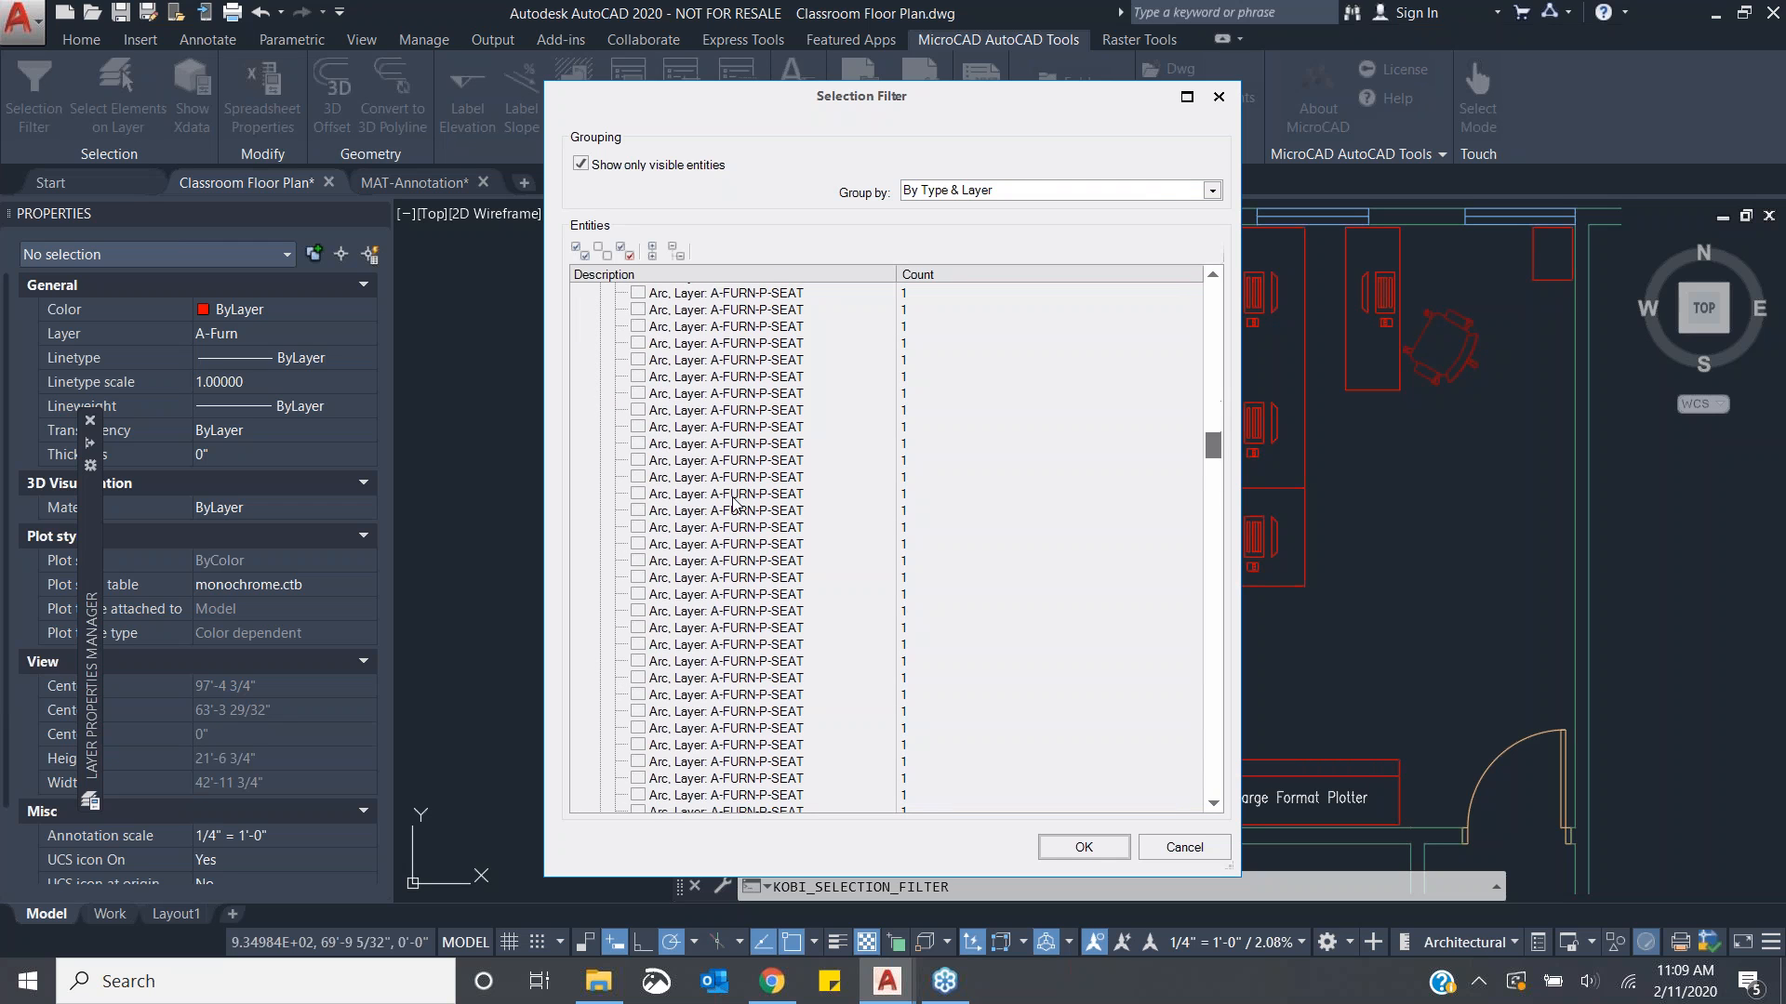
scroll(734, 502, "down", 20)
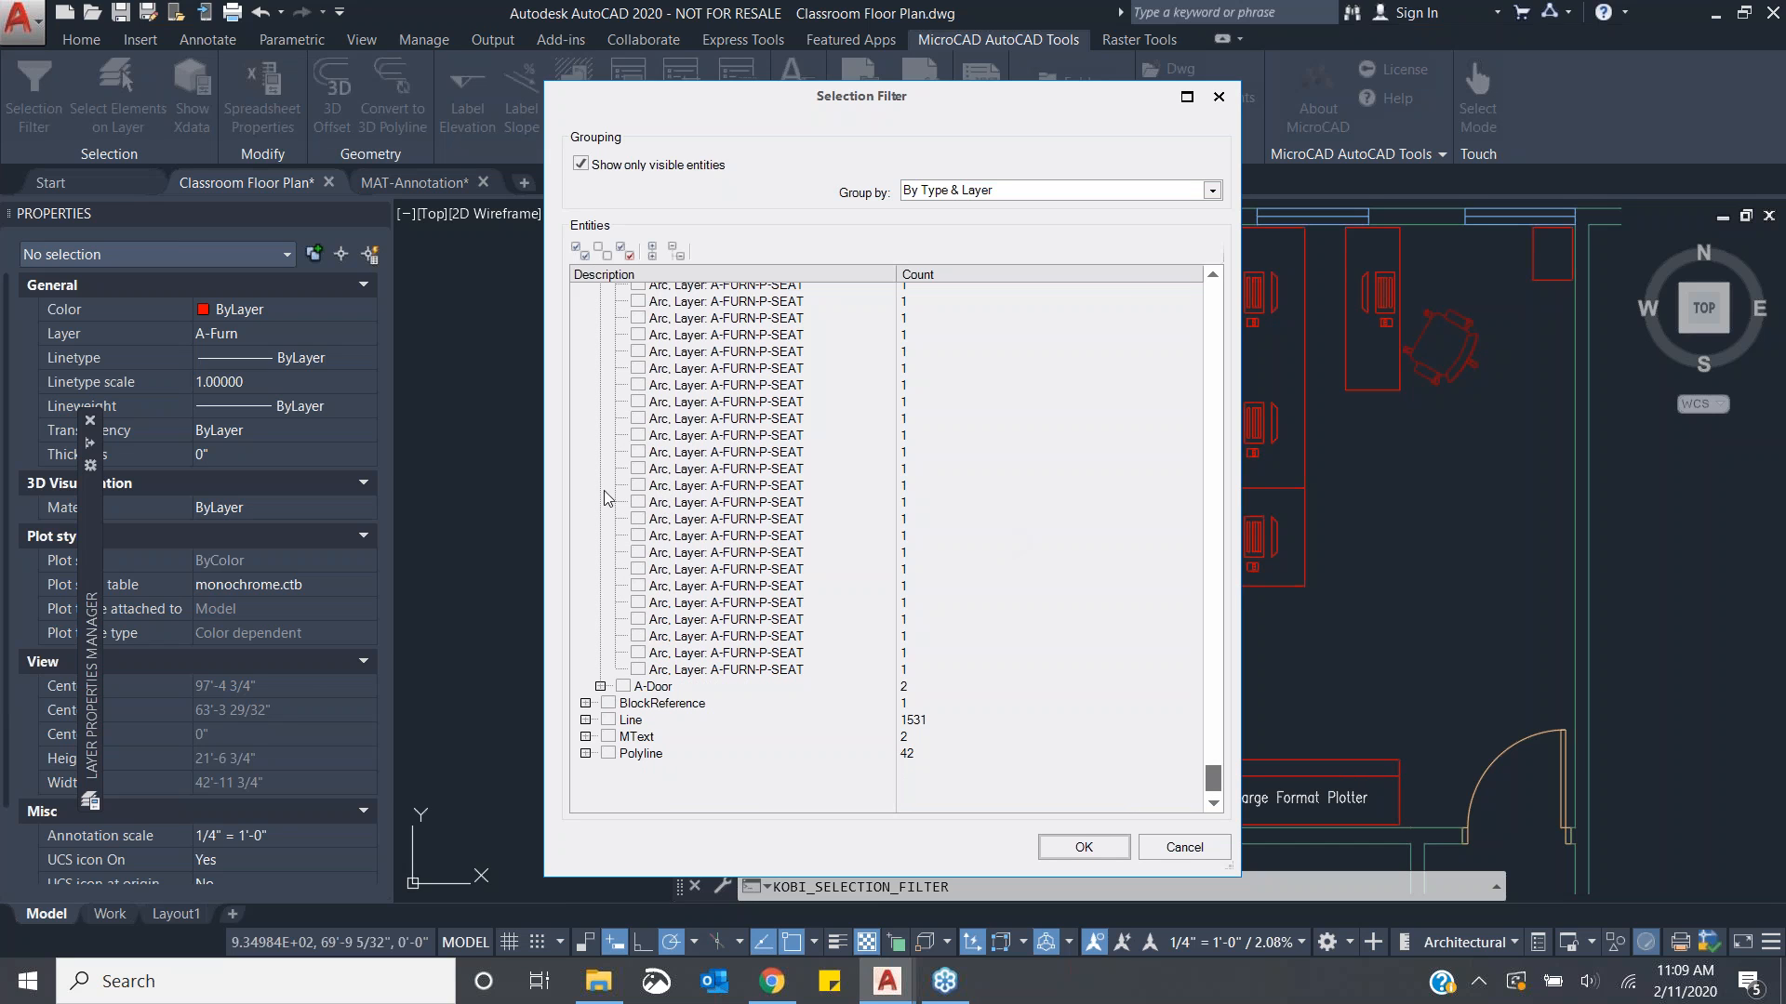
scroll(782, 612, "up", 4)
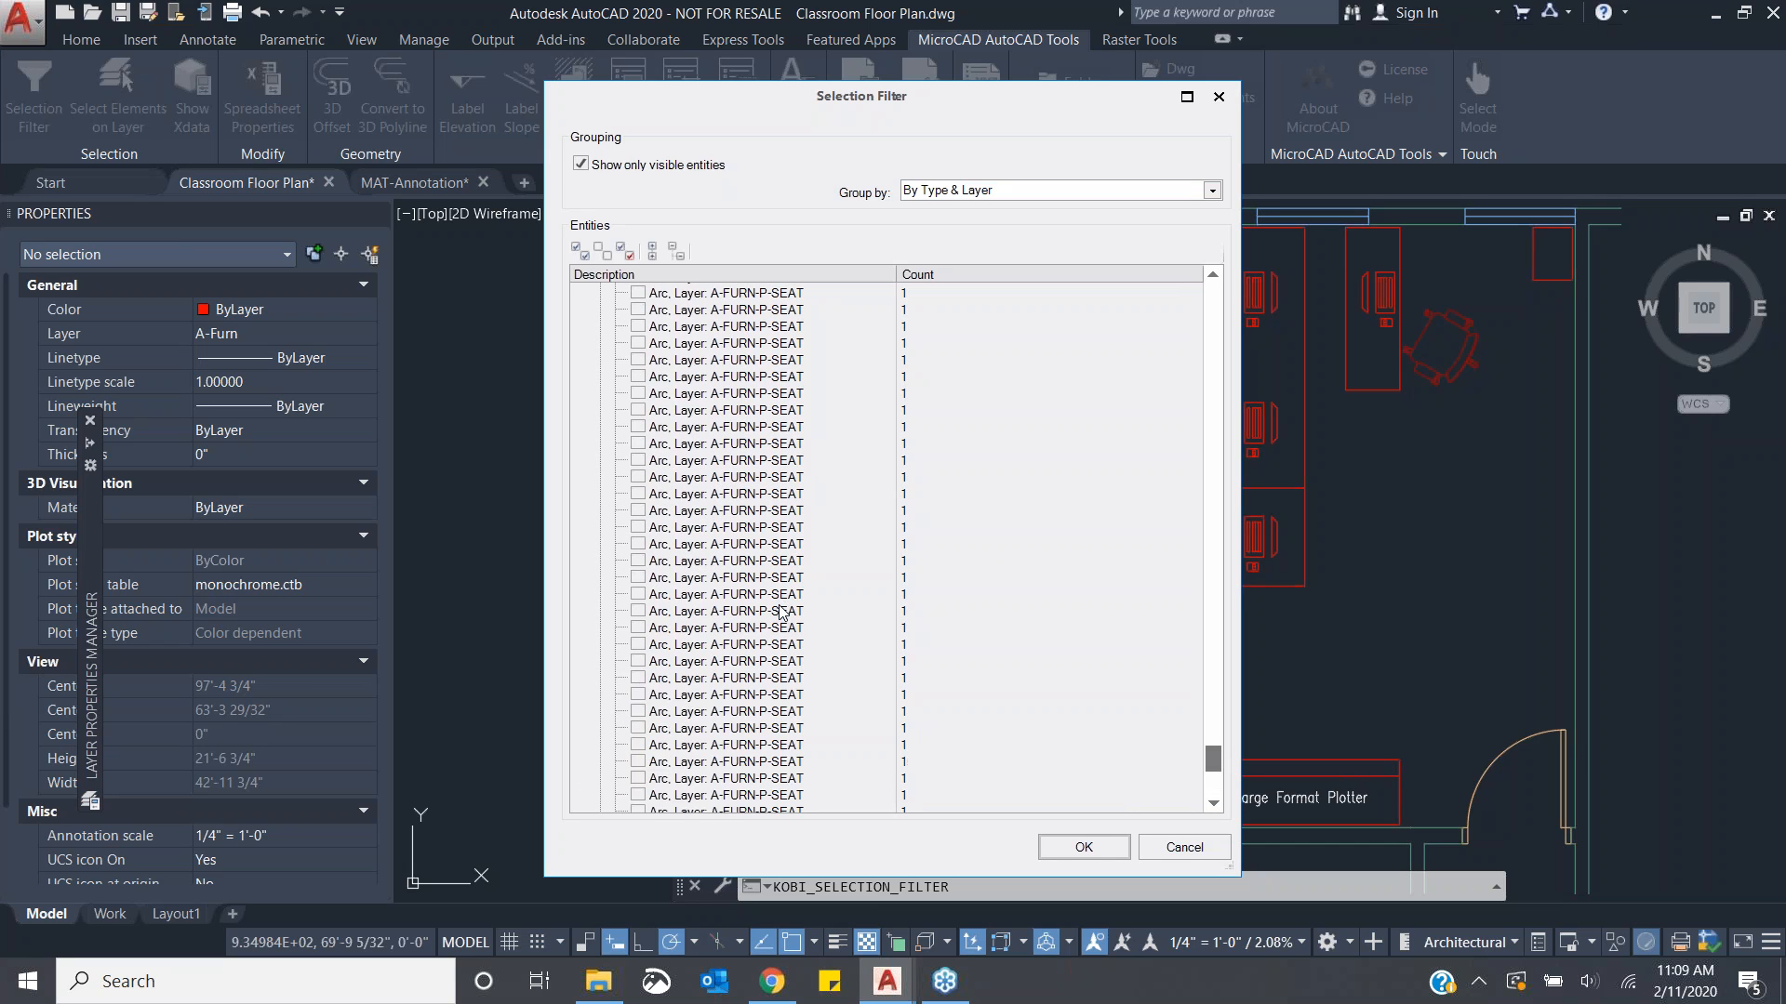
scroll(798, 593, "up", 2)
scroll(858, 444, "down", 3)
scroll(859, 444, "up", 4)
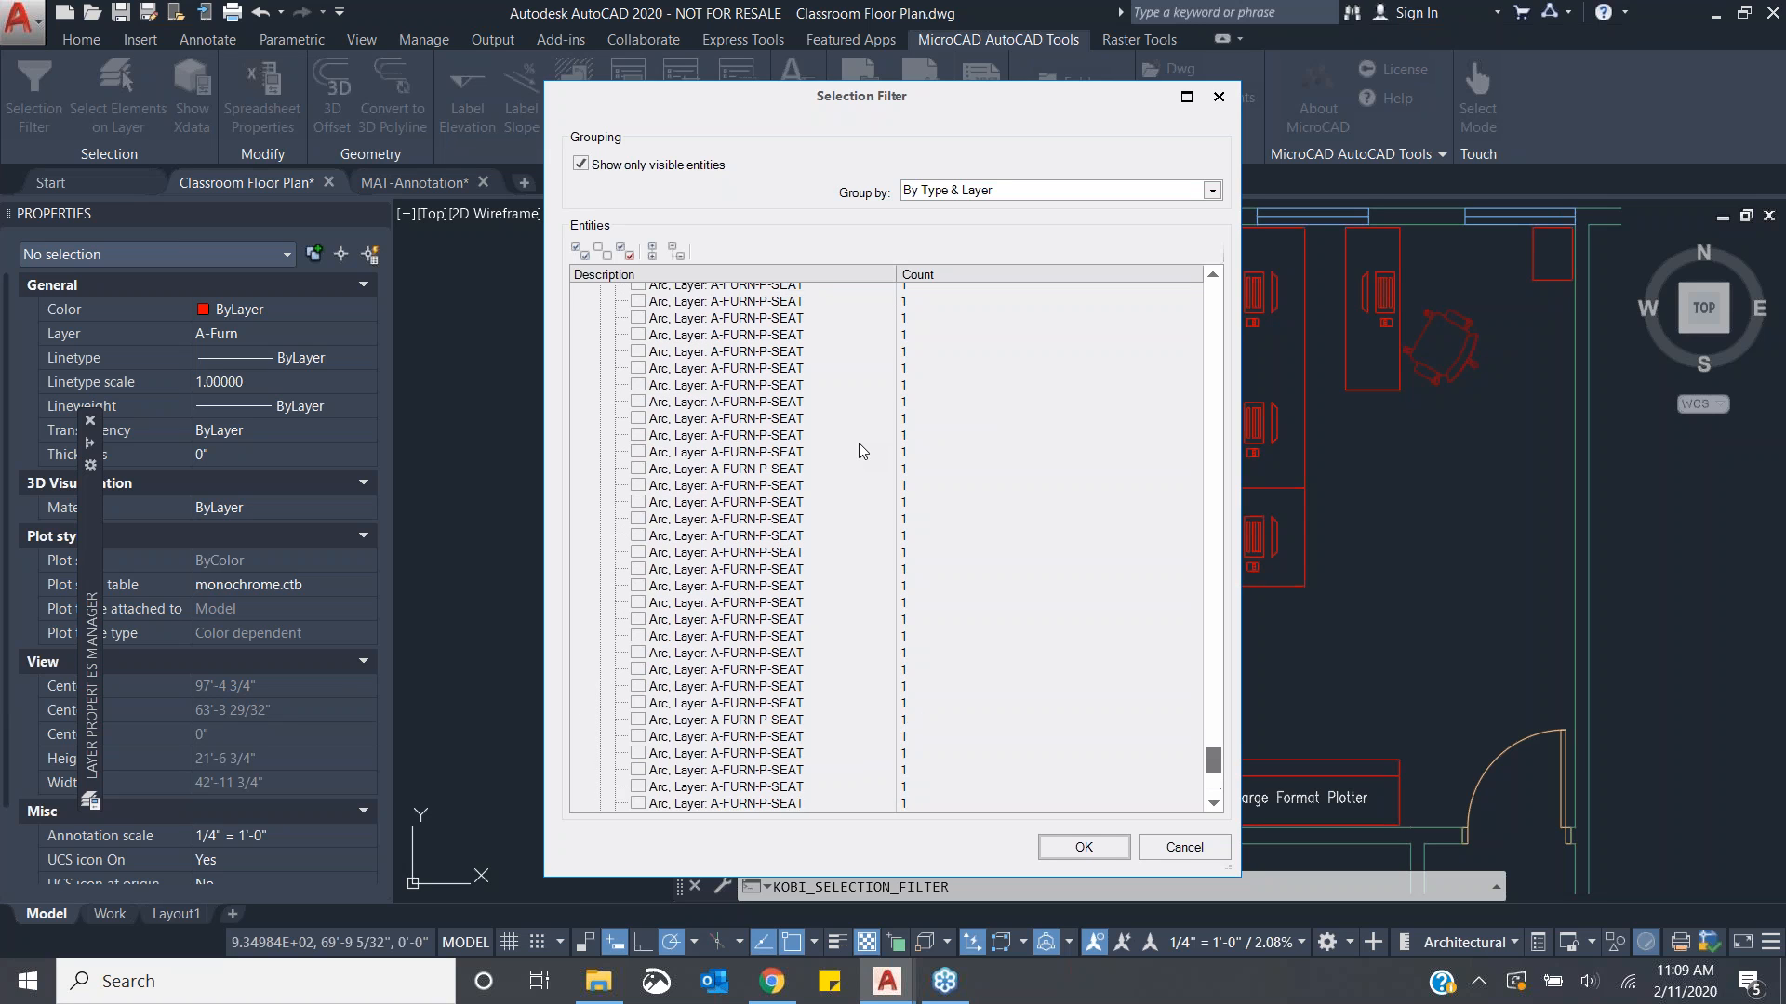
scroll(857, 443, "up", 2)
scroll(744, 472, "up", 6)
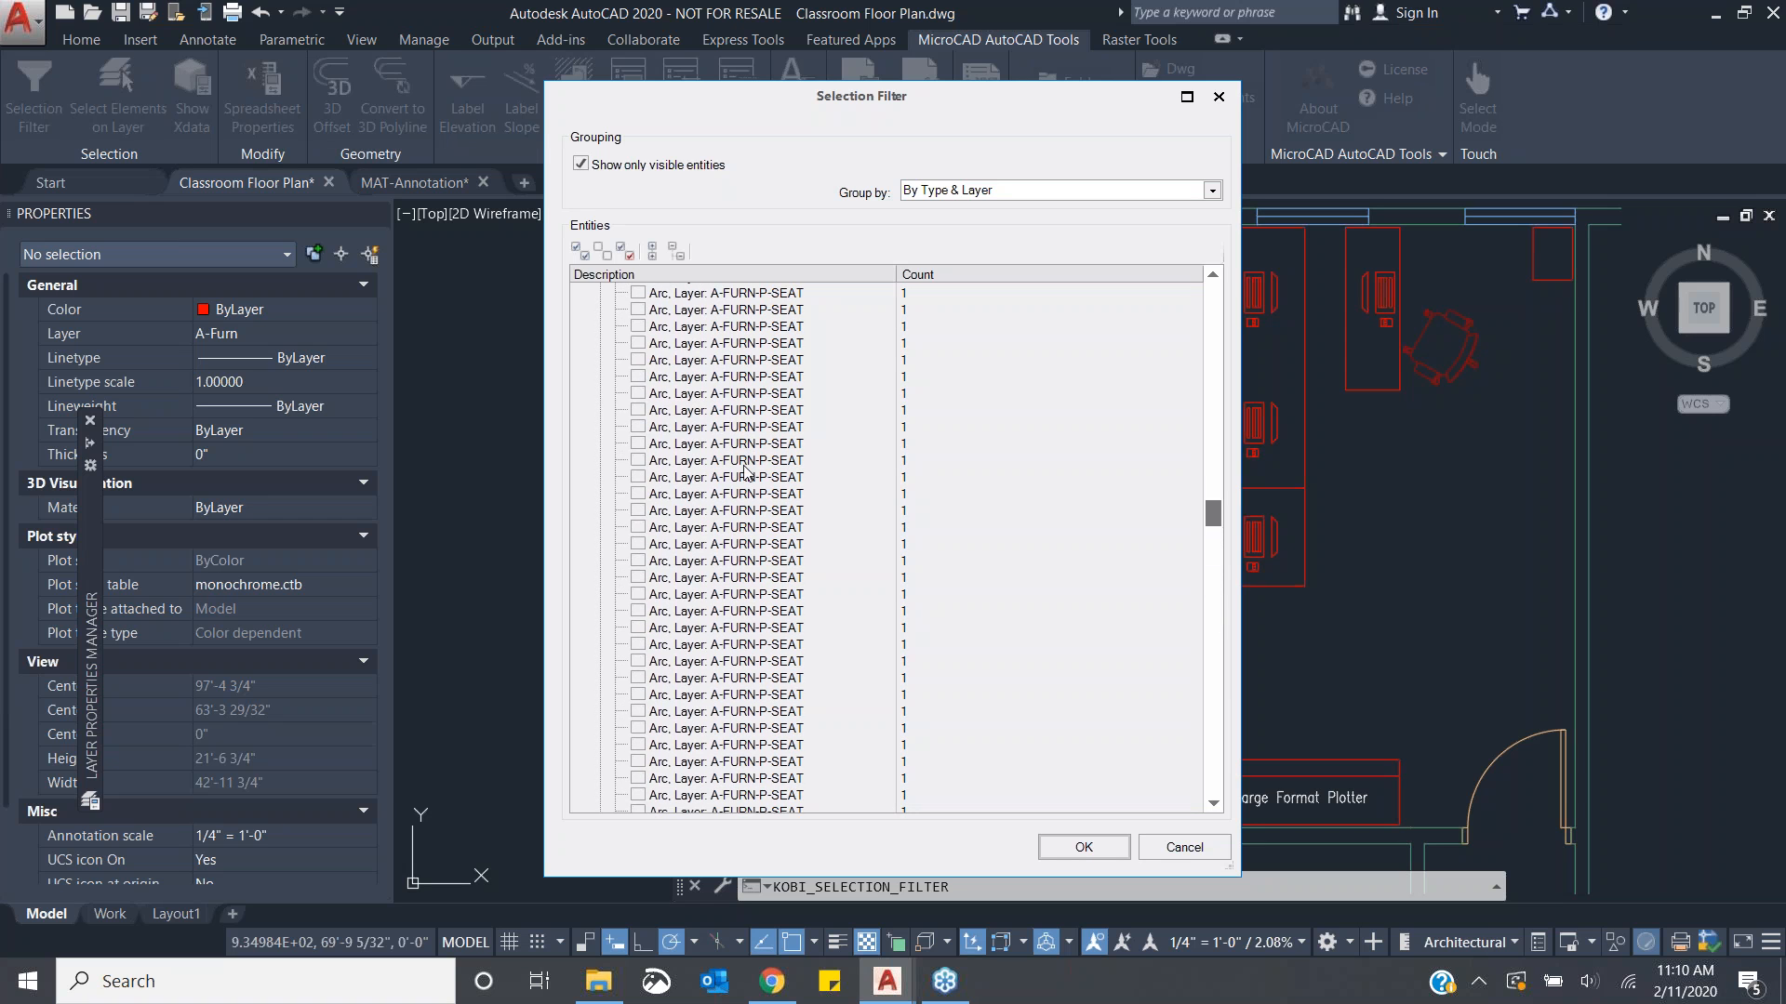
scroll(744, 473, "up", 6)
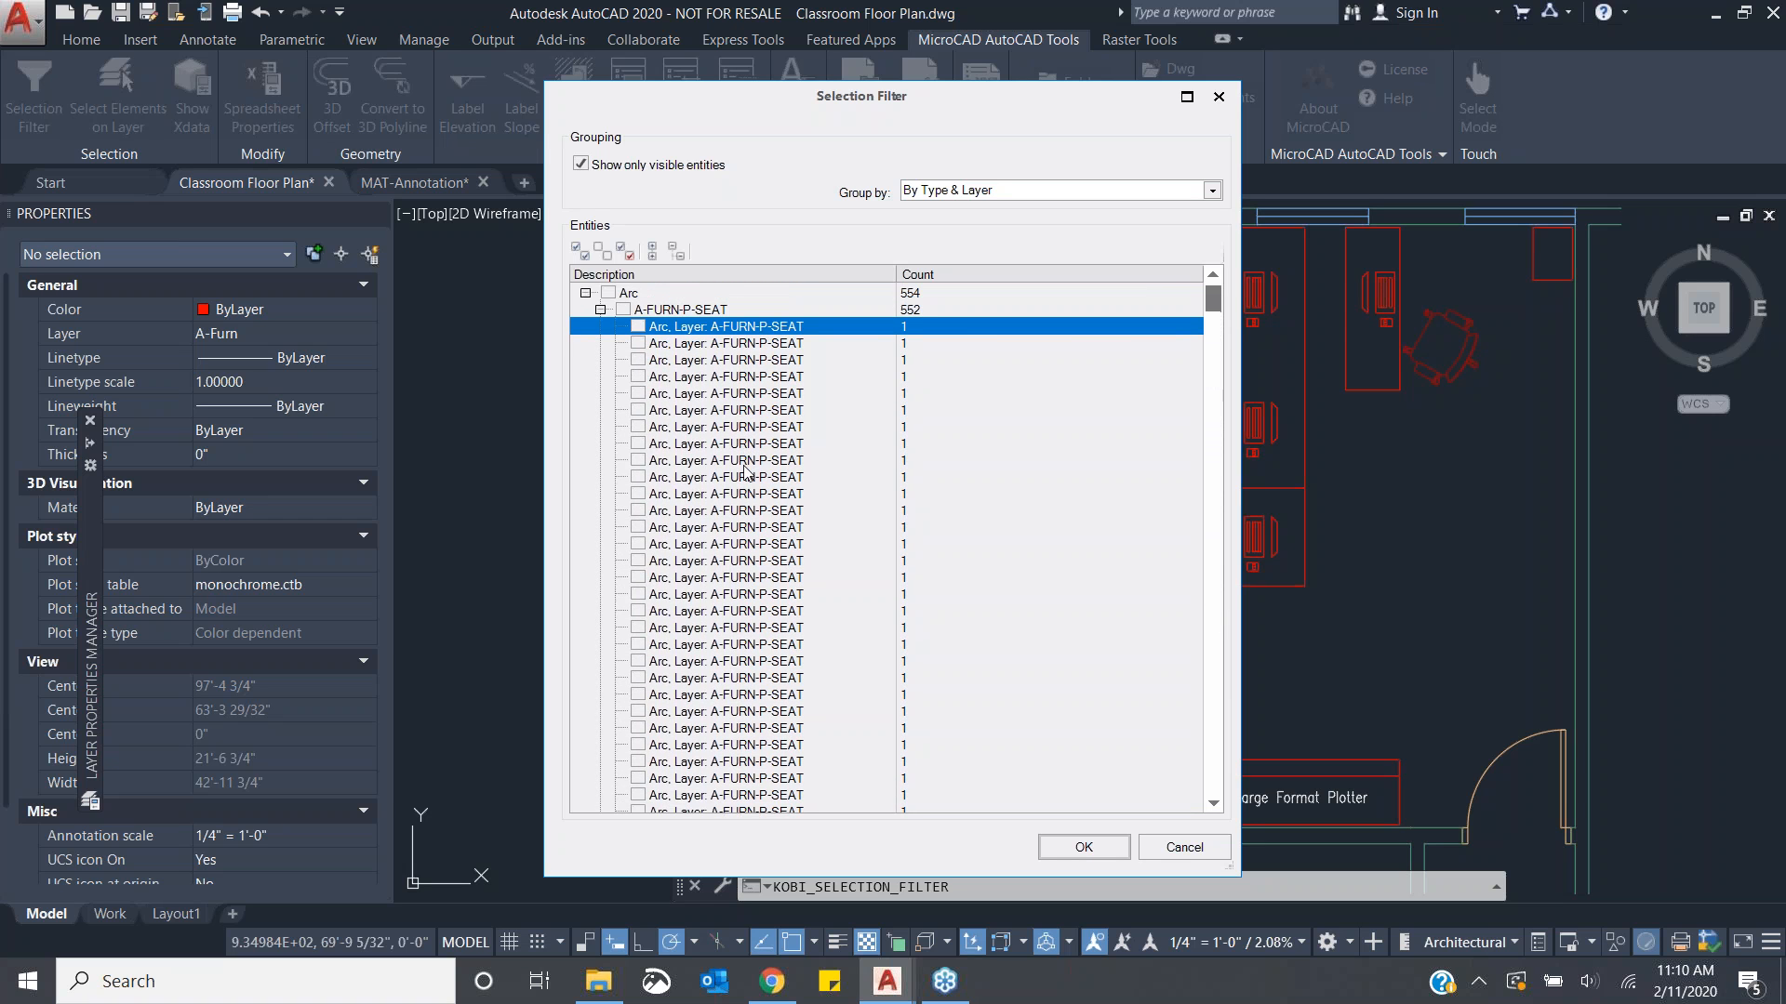
left_click(601, 310)
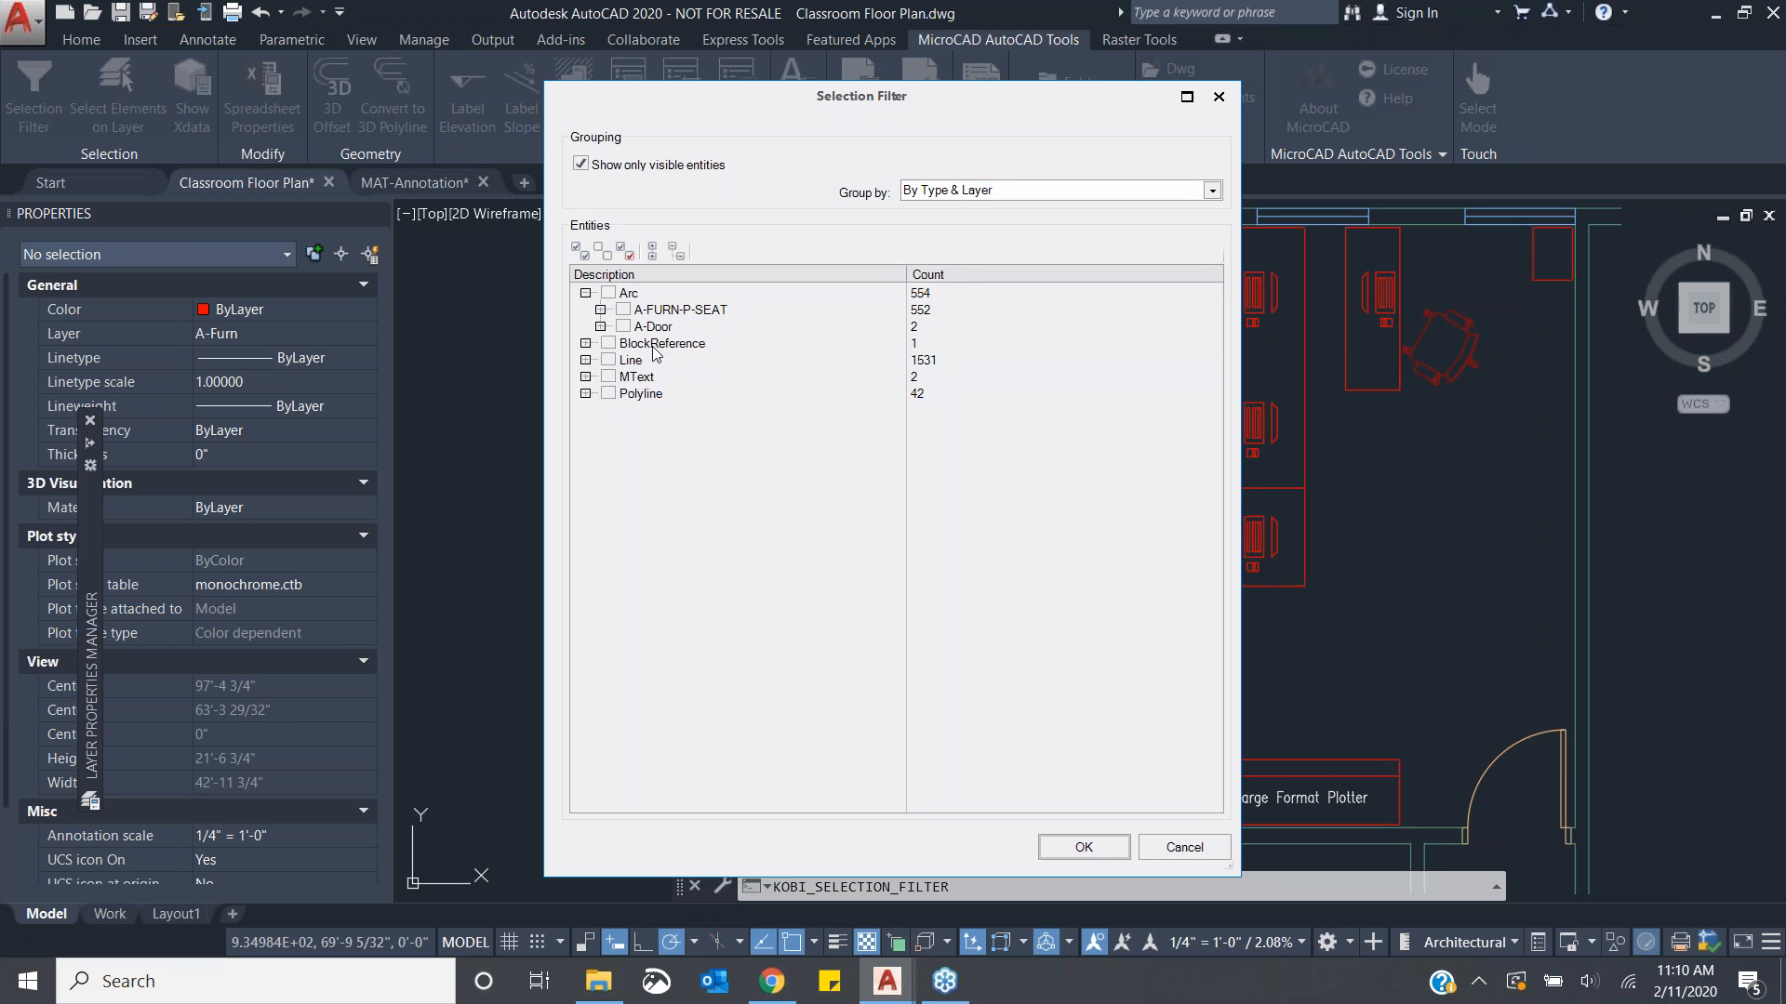
- Expand the BlockReference, its A-Furn layer and the Line groups, then close the Selection Filter with OK
left_click(586, 343)
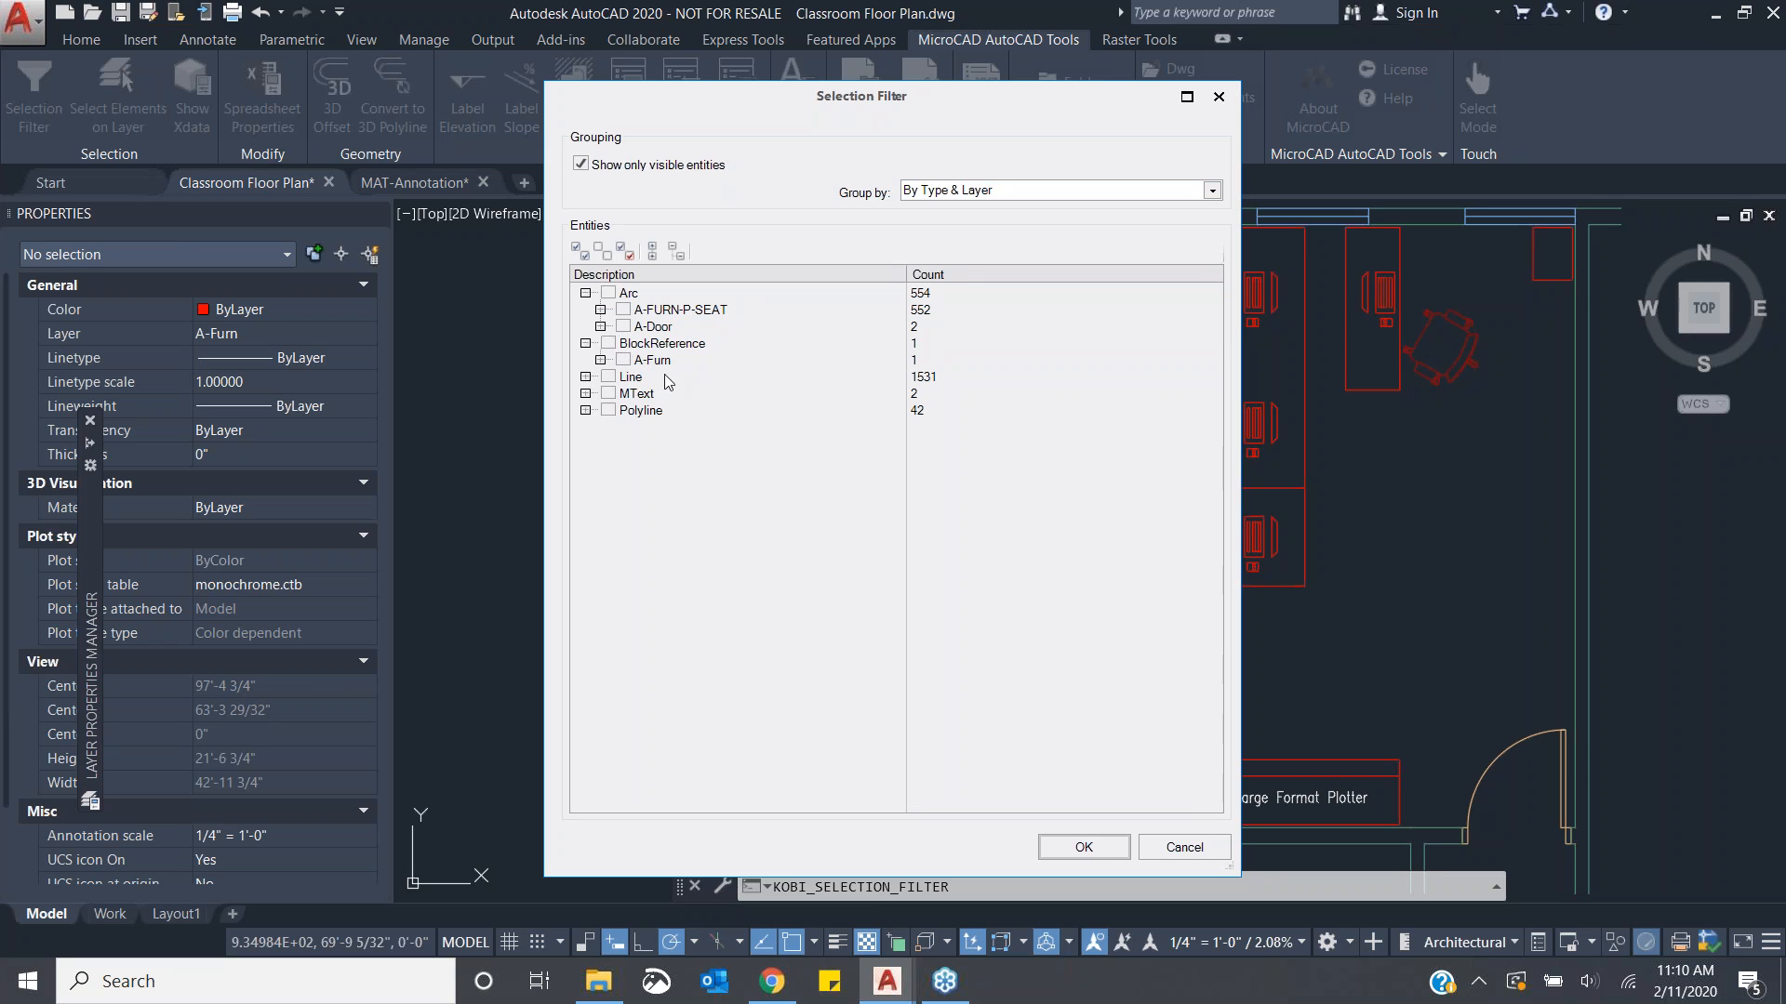
left_click(601, 360)
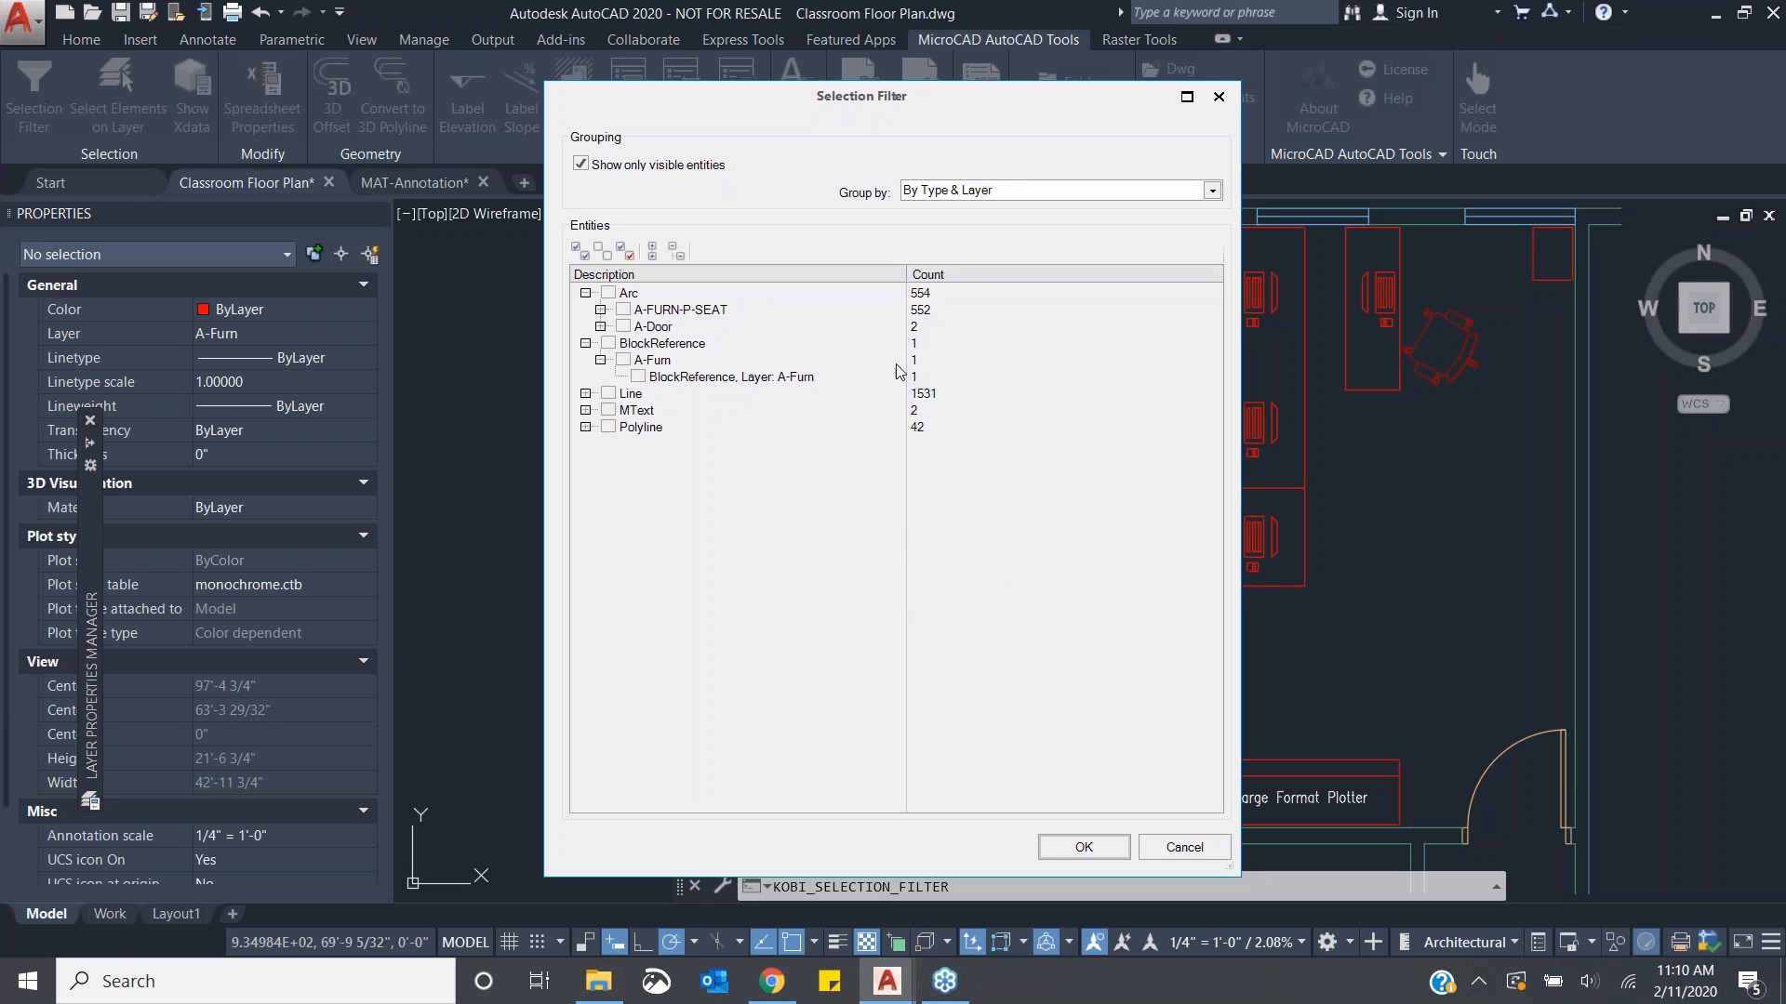
left_click(586, 394)
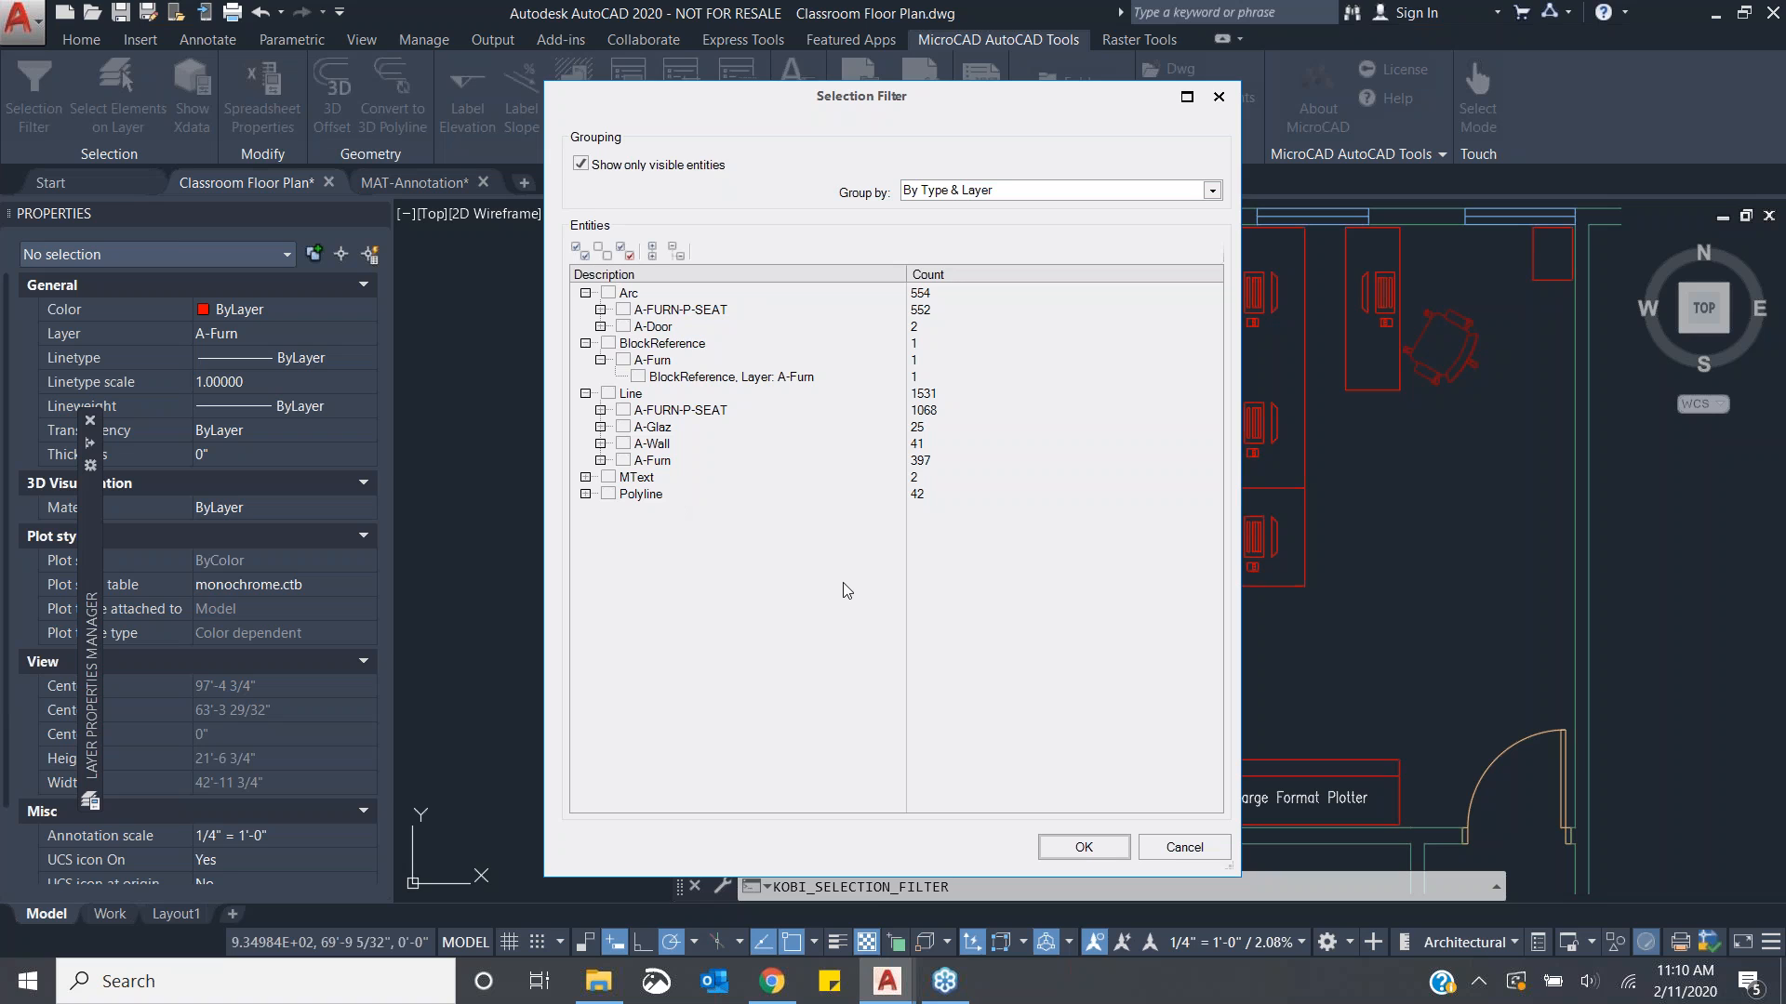
left_click(1084, 847)
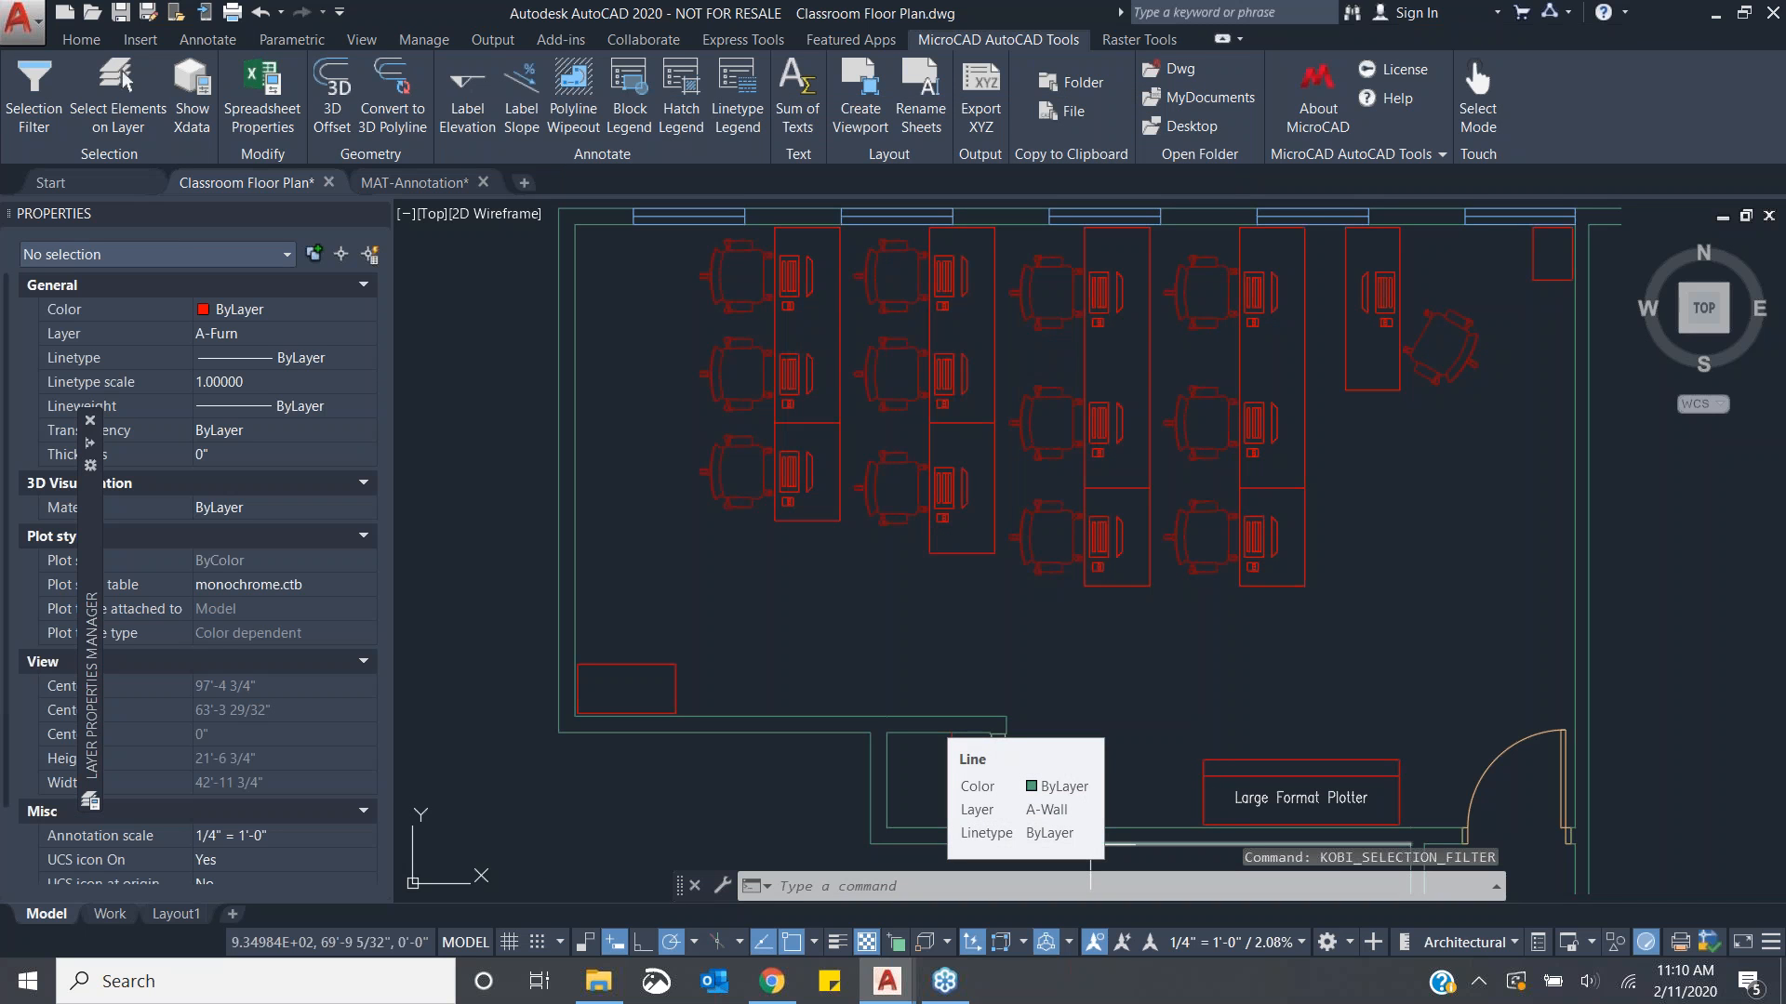
- Use Select Elements on Layer to select every entity on the A-Furn layer by picking one desk line, then clear the selection
left_click(149, 125)
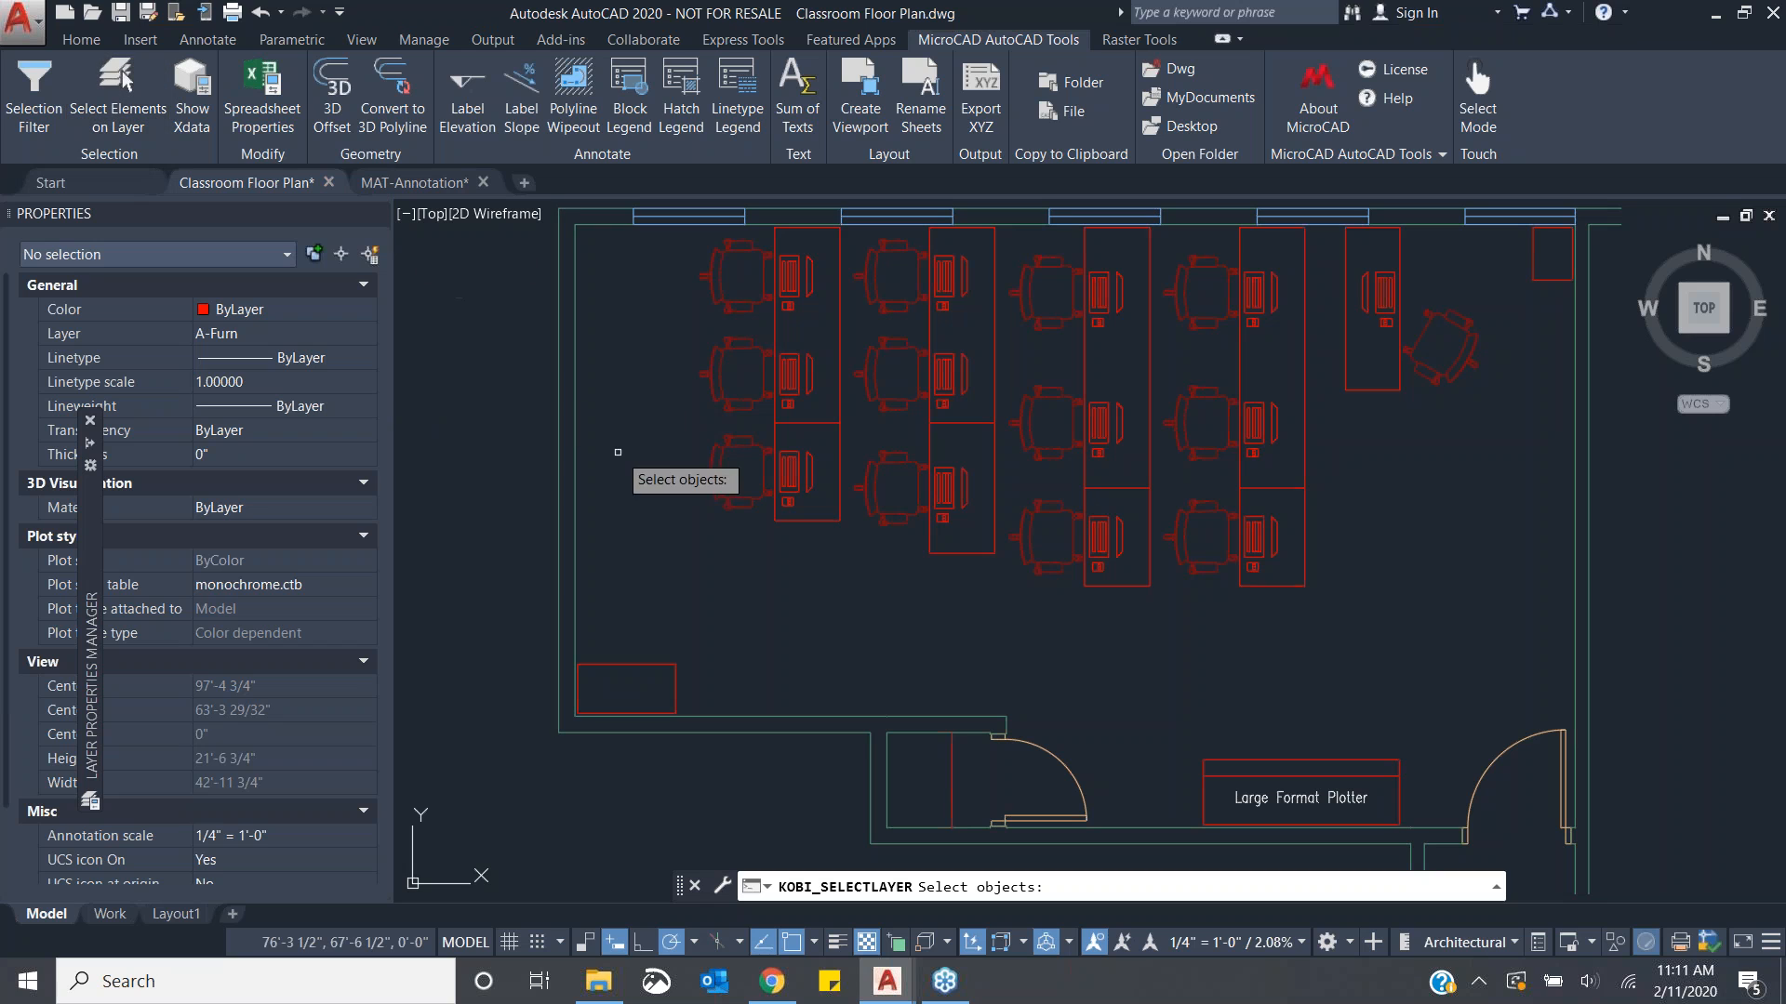
left_click(820, 519)
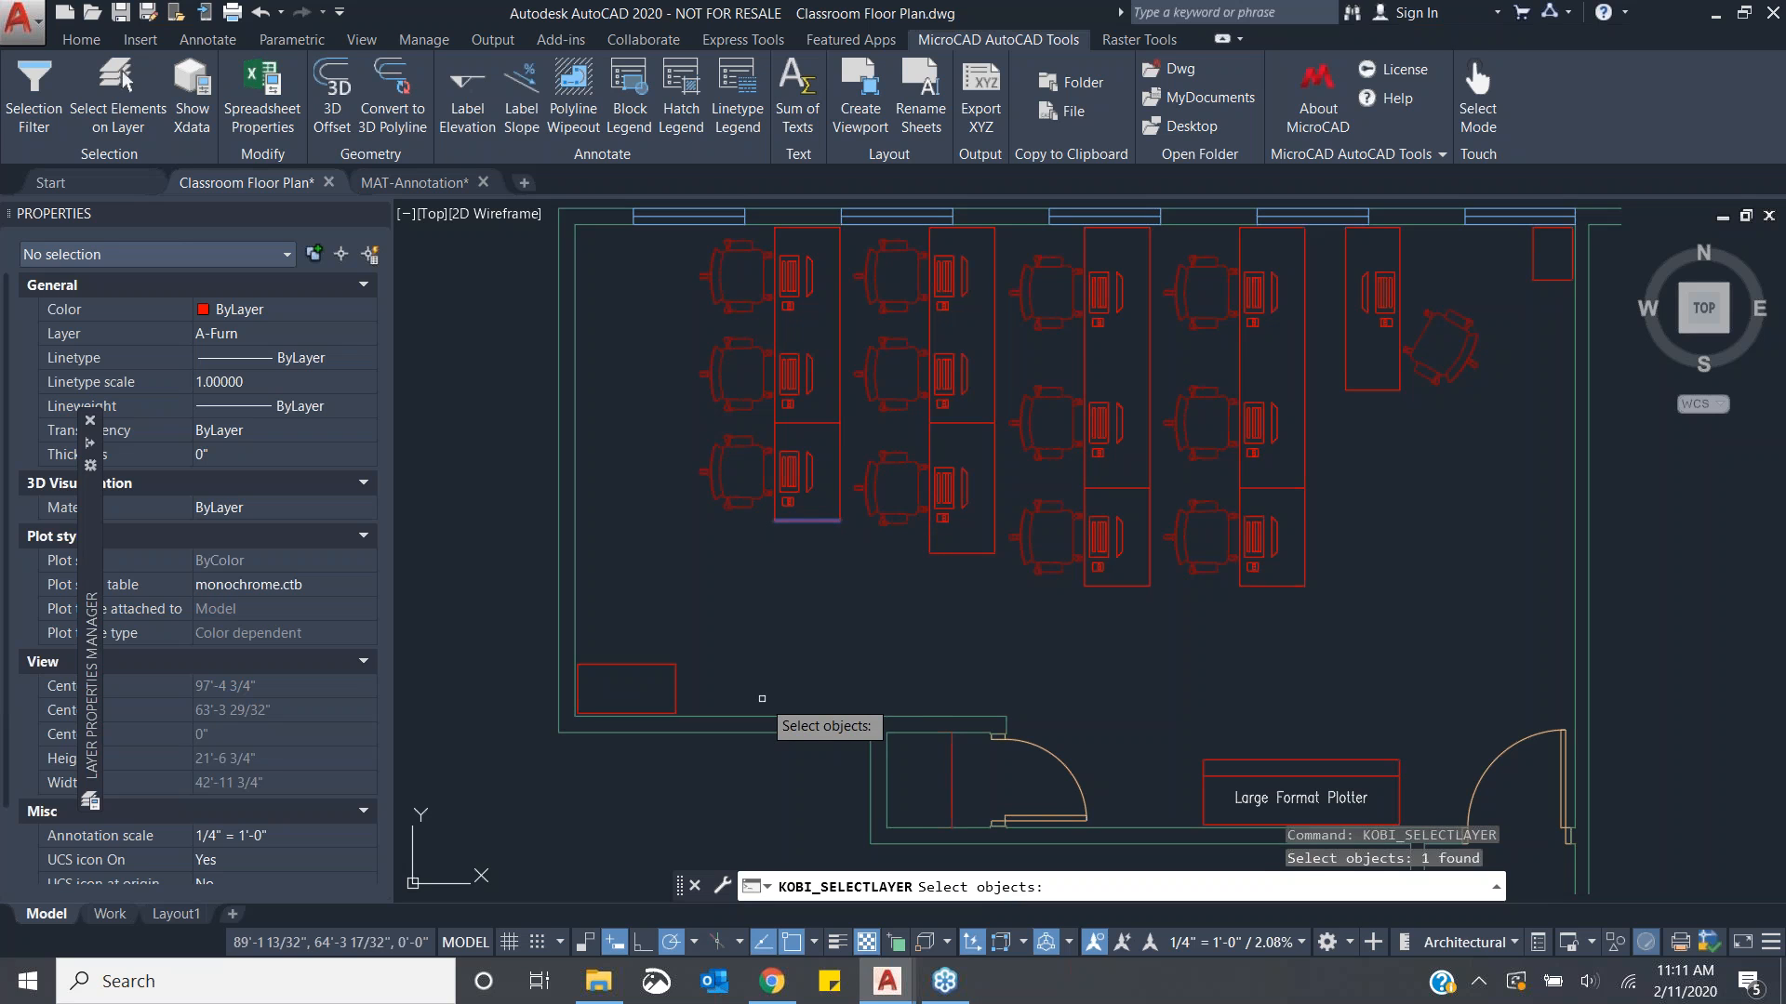
key("Return")
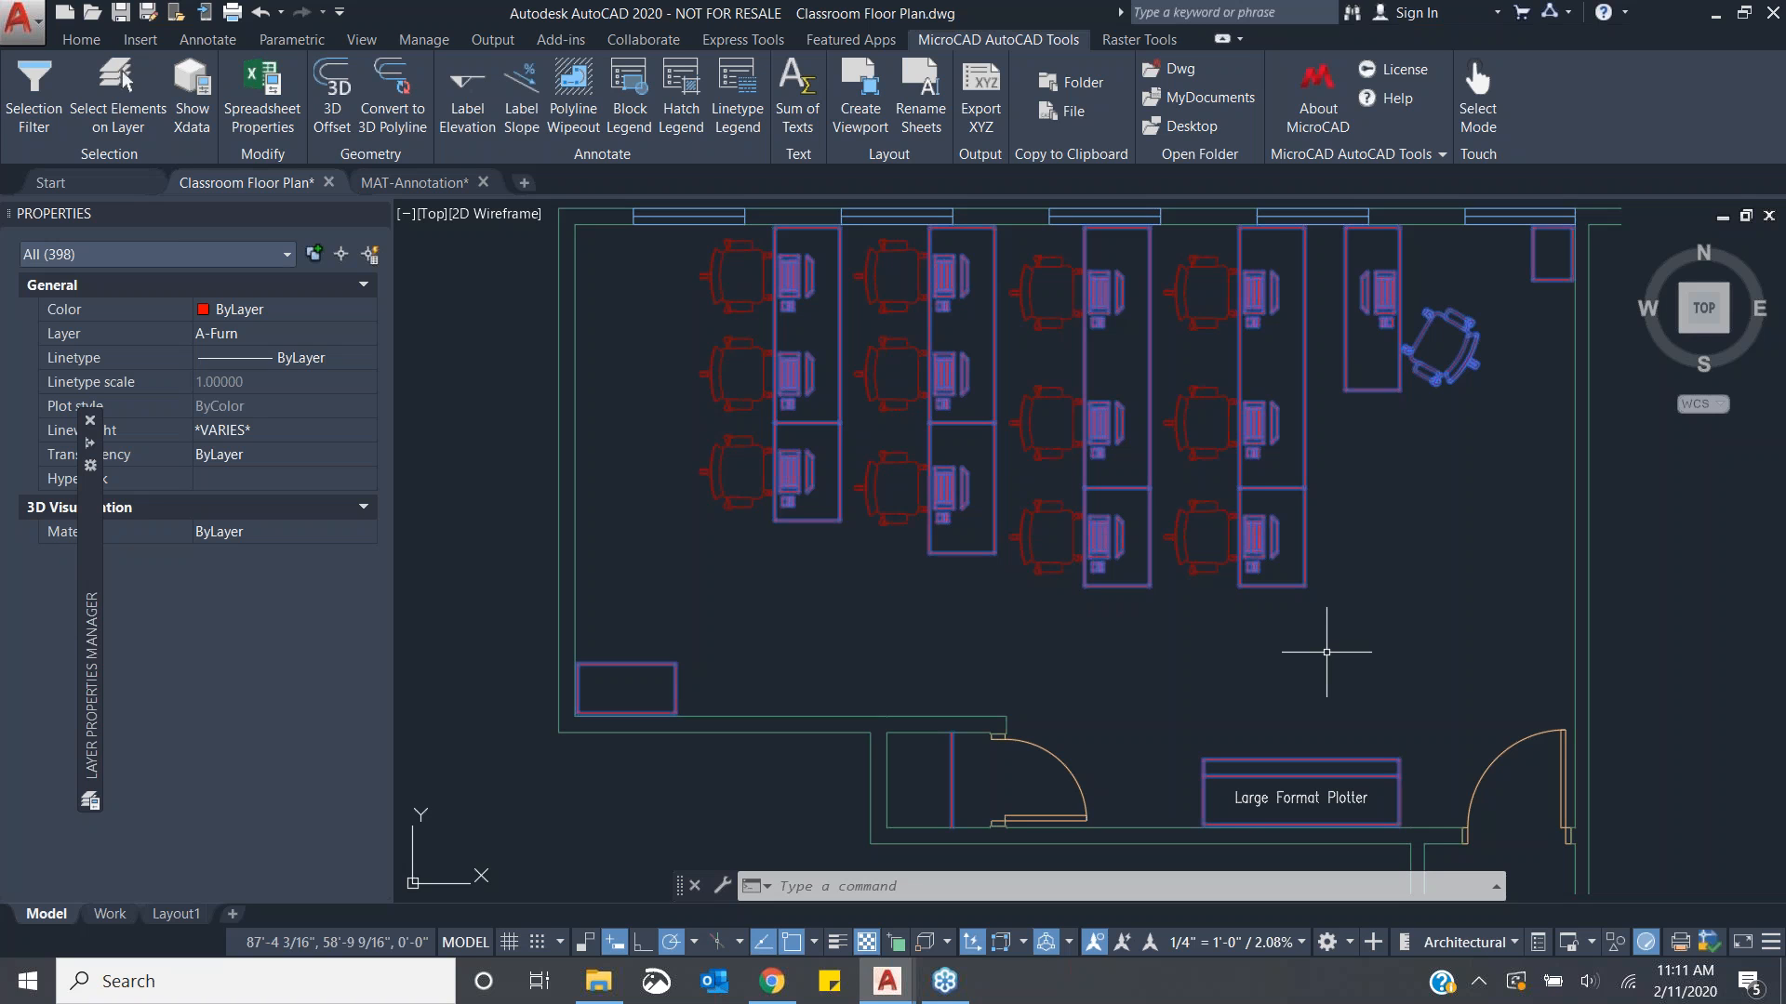
key("Escape")
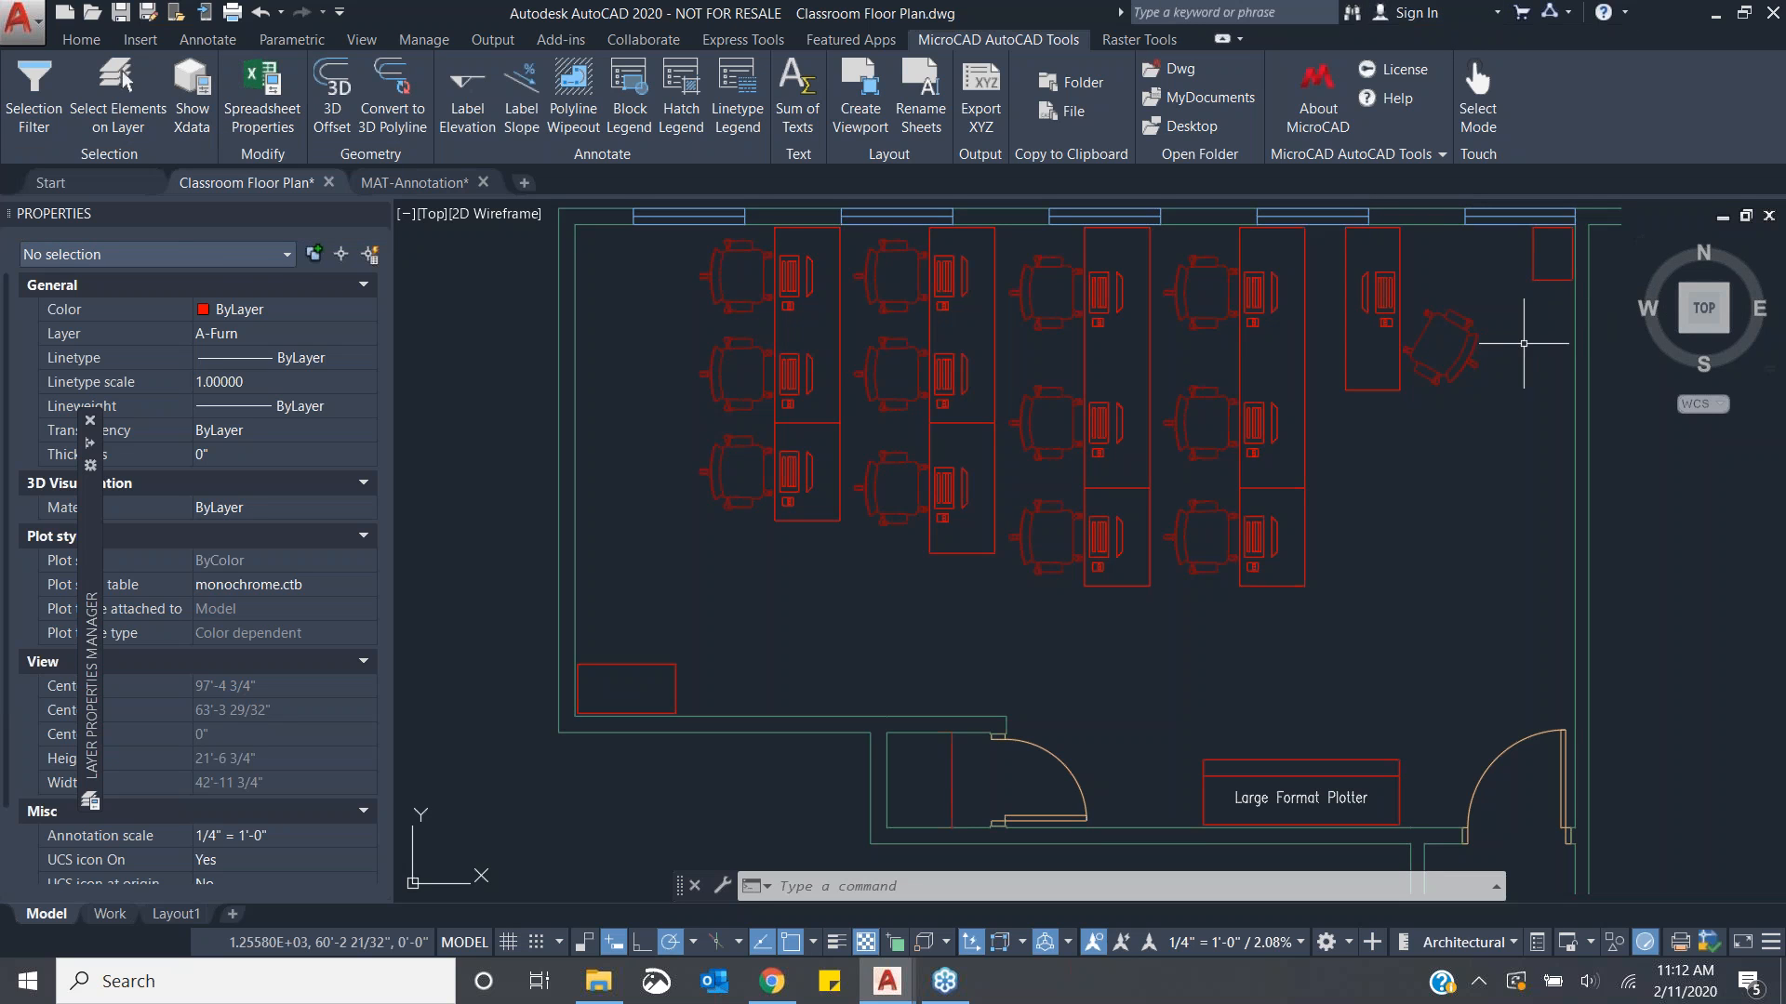
- Select the rotated chair block to inspect its properties, then cancel the selection
left_click(1440, 351)
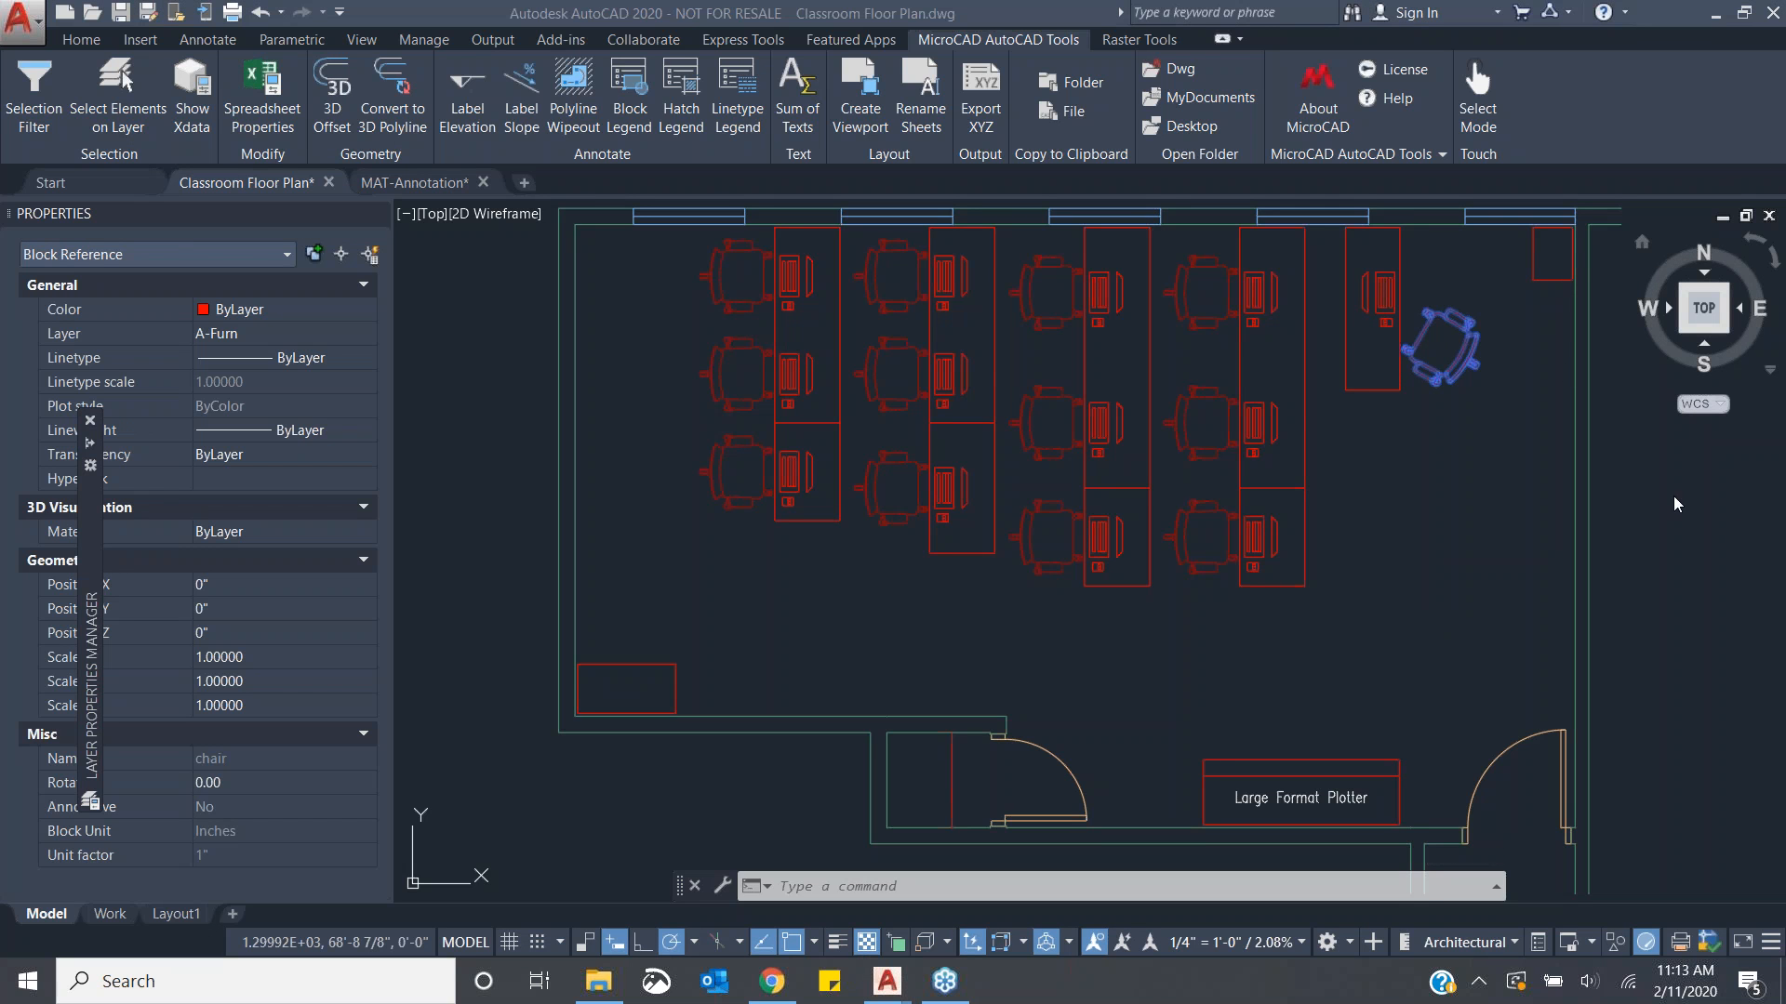
left_click(1331, 622)
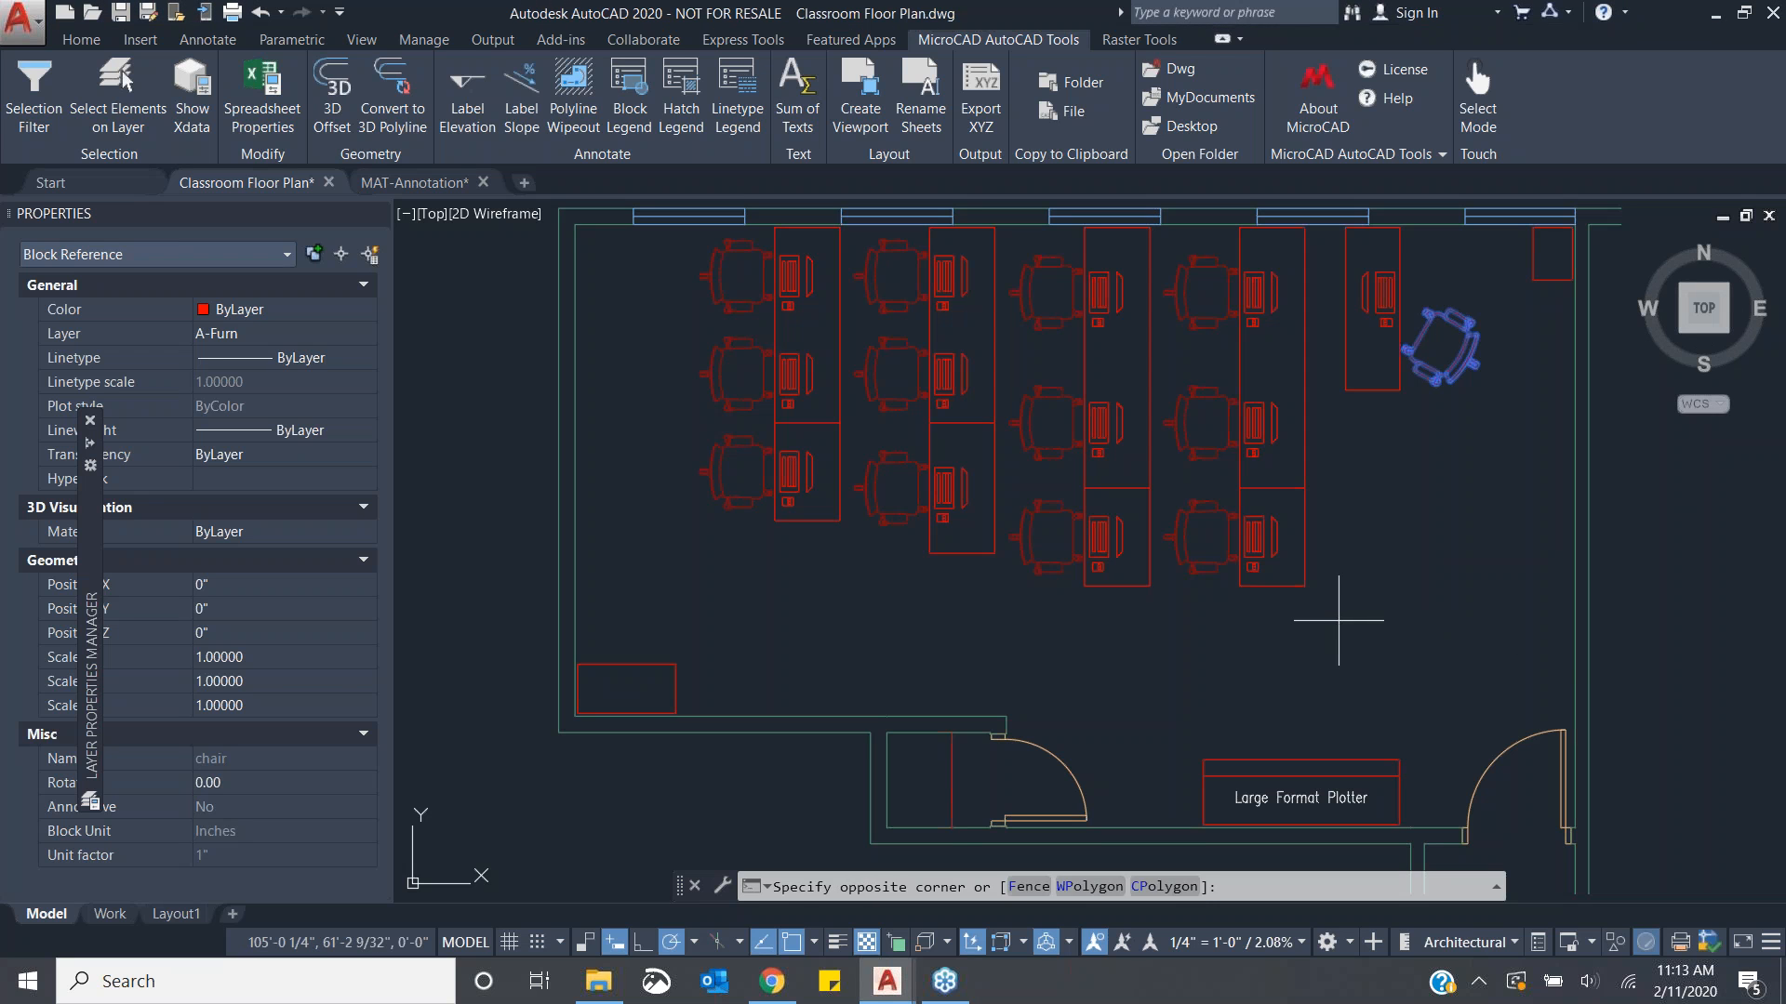
key("Escape")
key("Escape")
key("Escape")
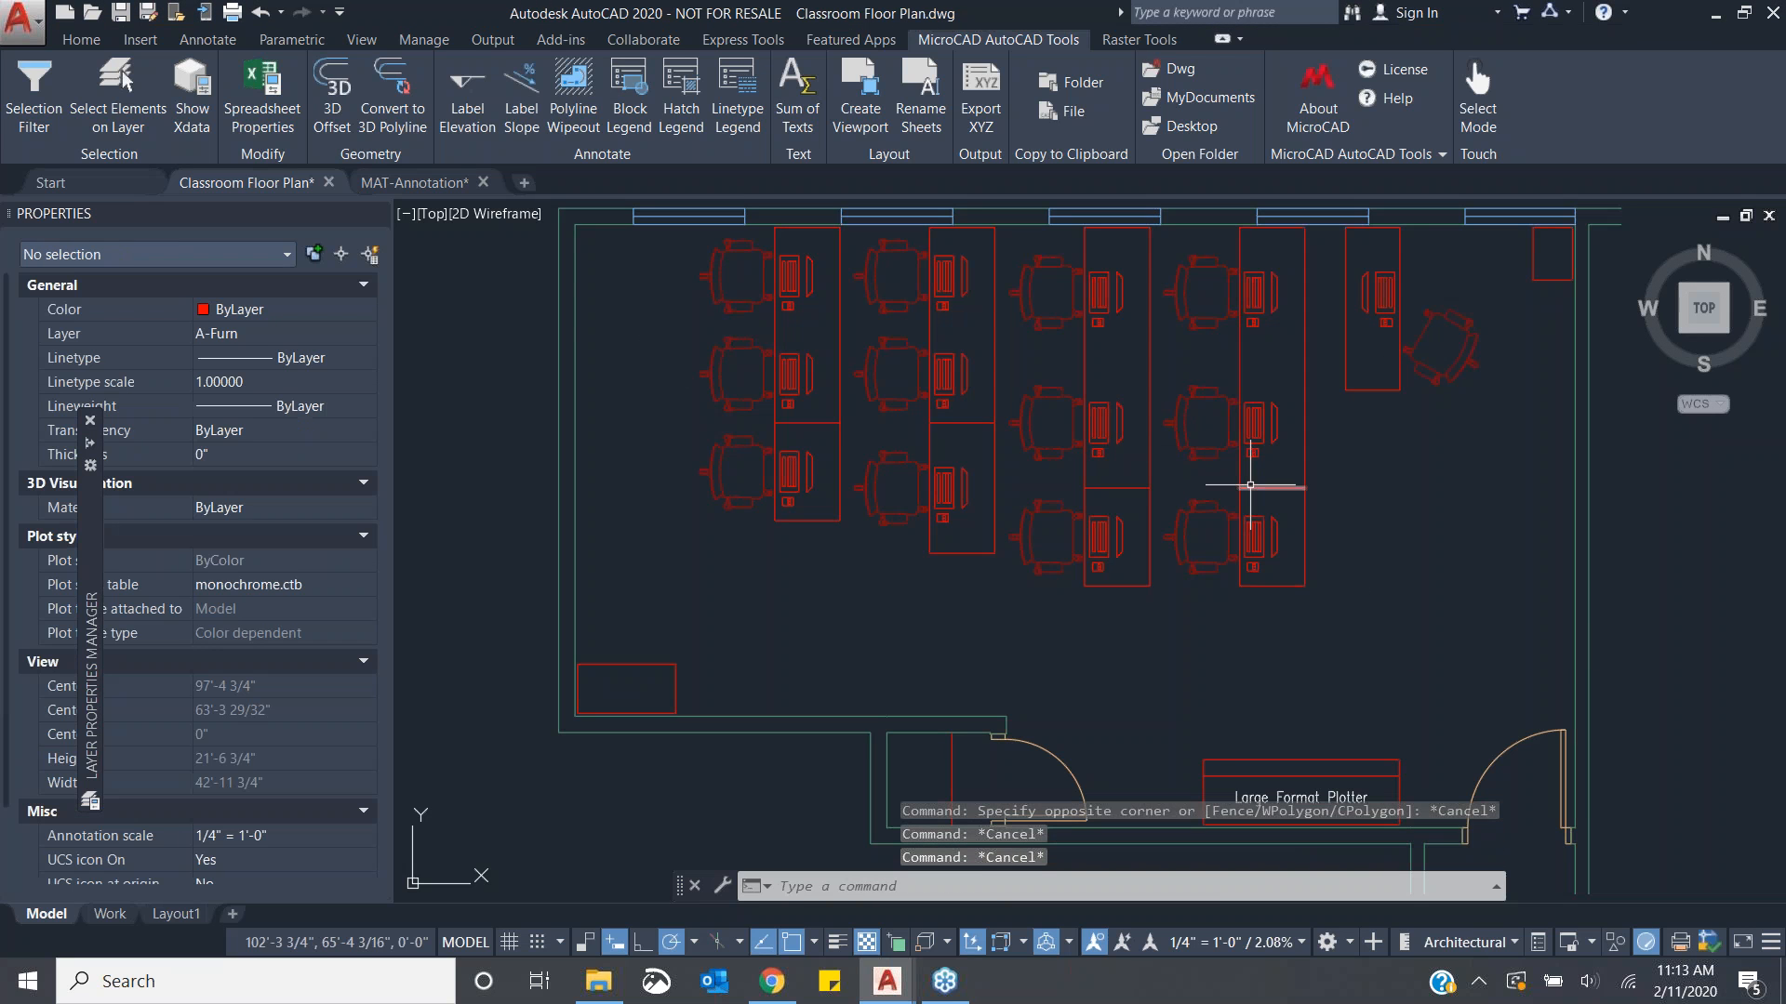
- Show the Xdata attached to the rotated chair block and expand the command history to read it
left_click(193, 109)
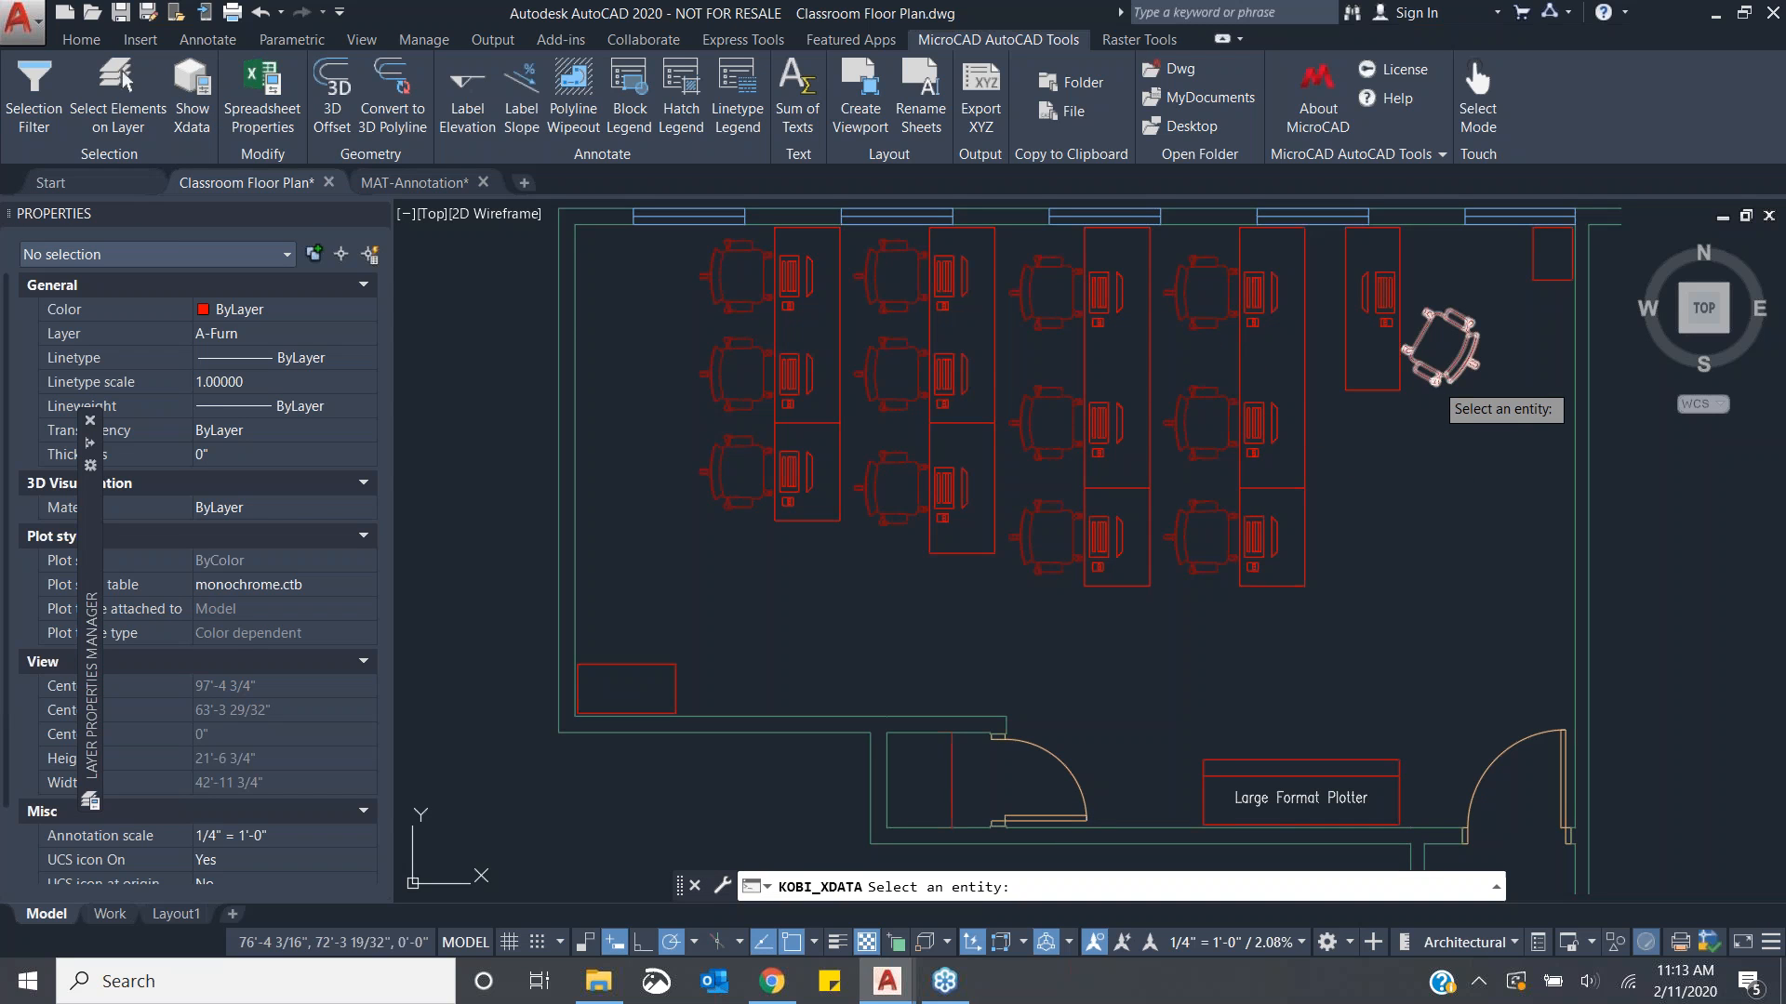
left_click(1434, 379)
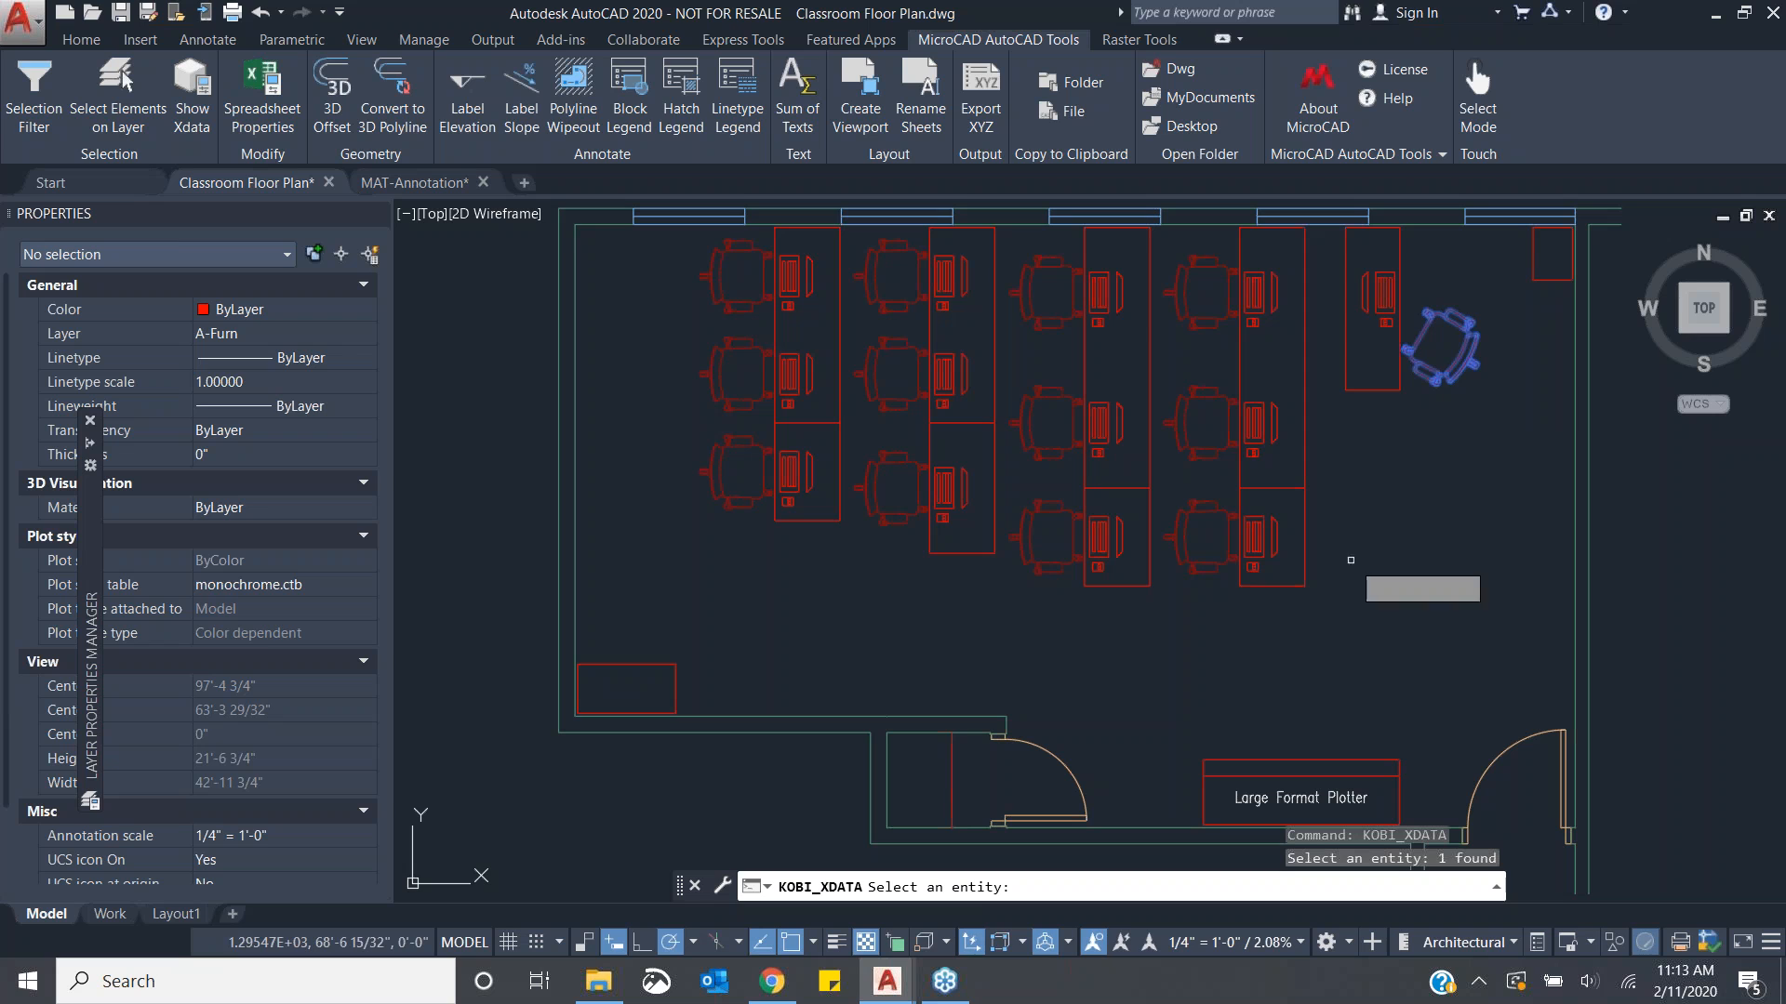
key("Return")
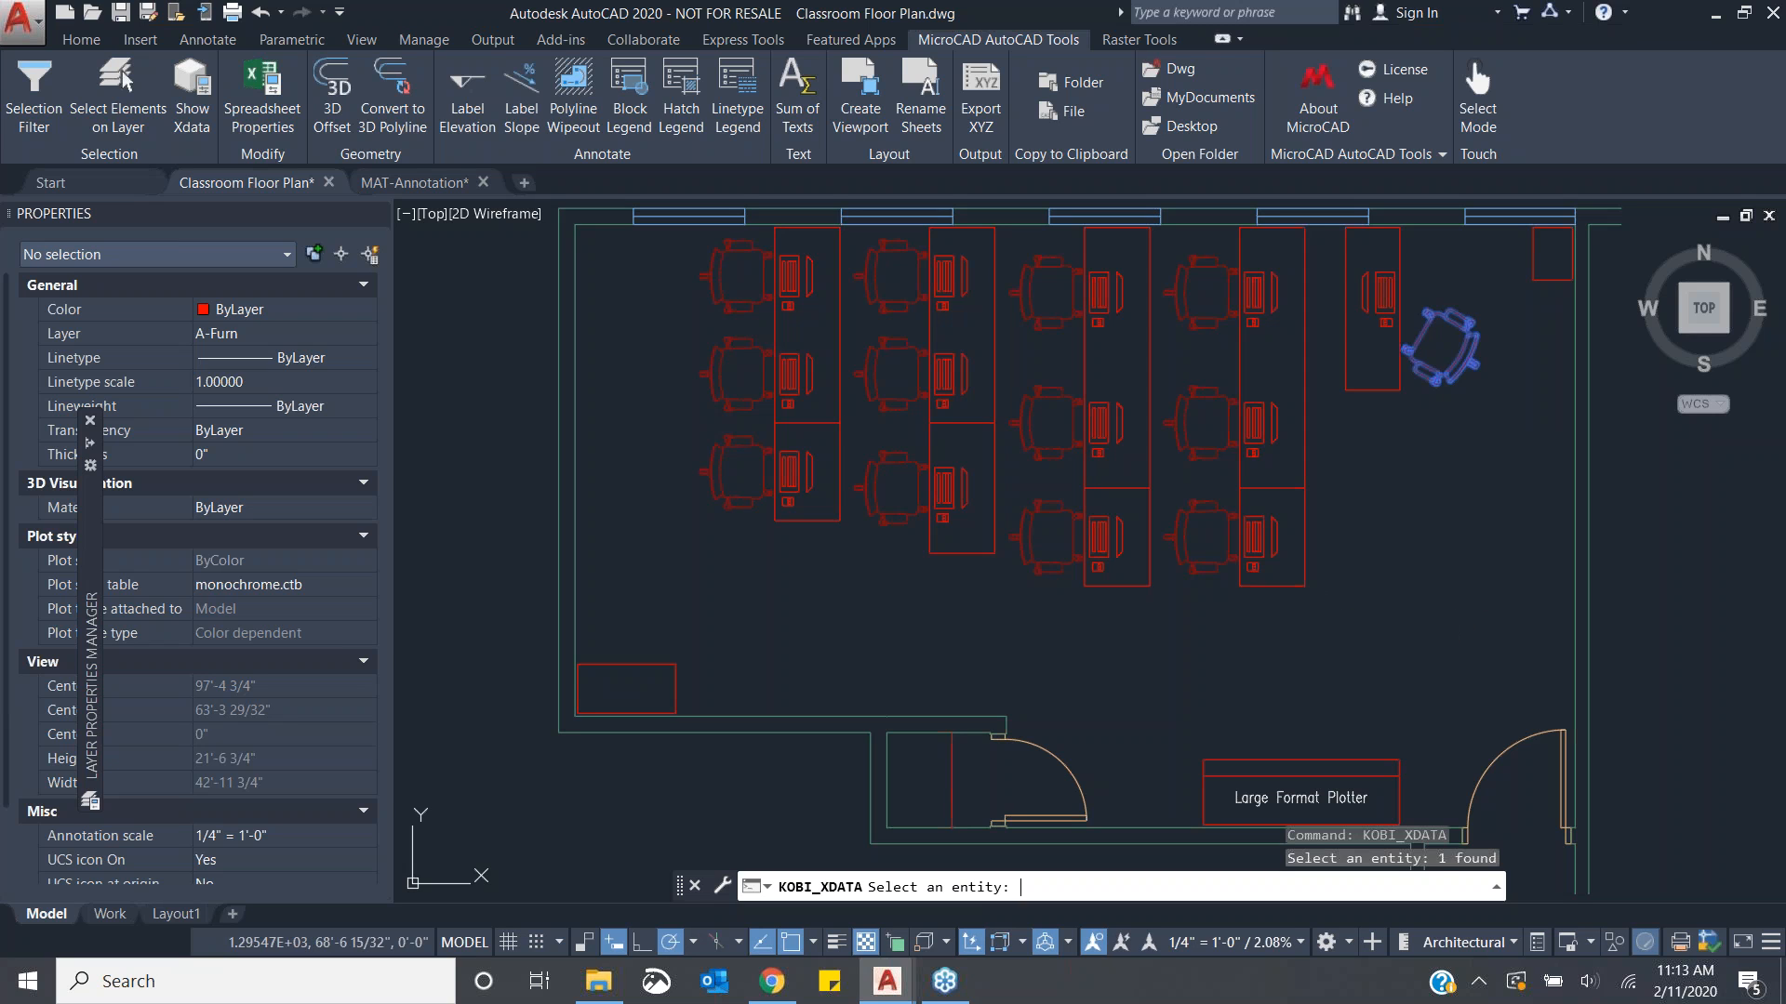
left_click(1498, 888)
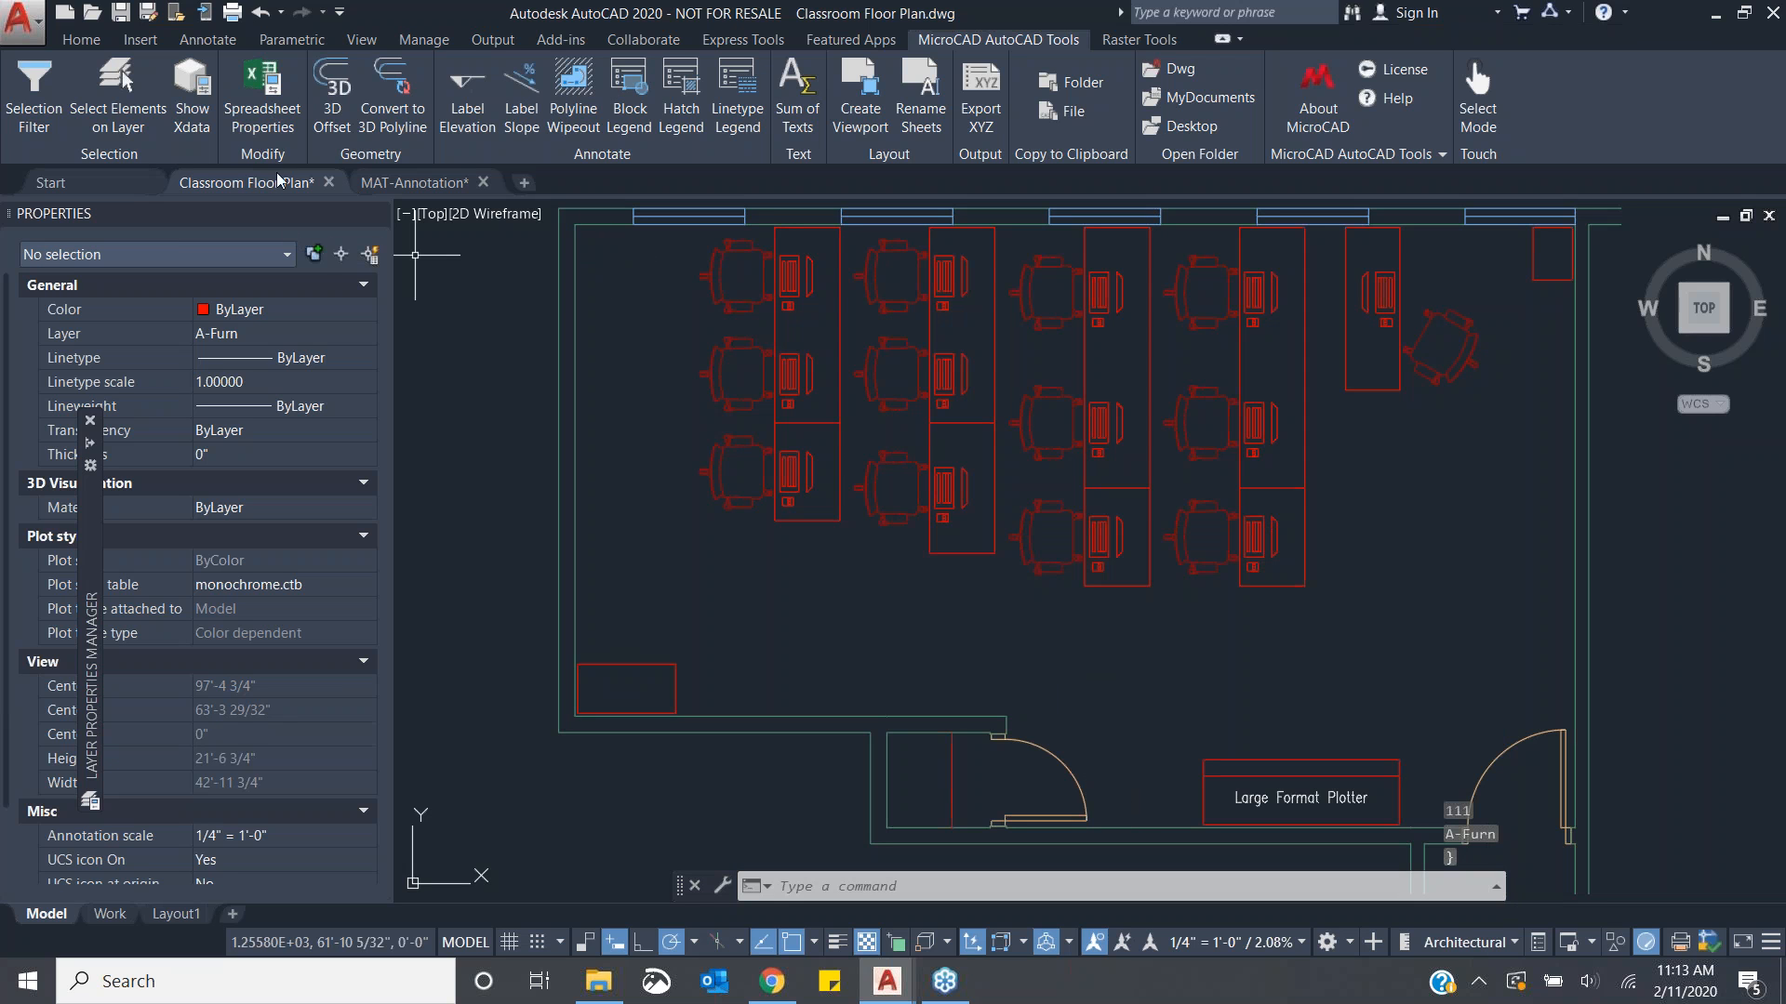
mouse_move(140, 213)
left_mouse_down()
mouse_move(400, 243)
mouse_move(67, 337)
mouse_move(7, 324)
left_mouse_up()
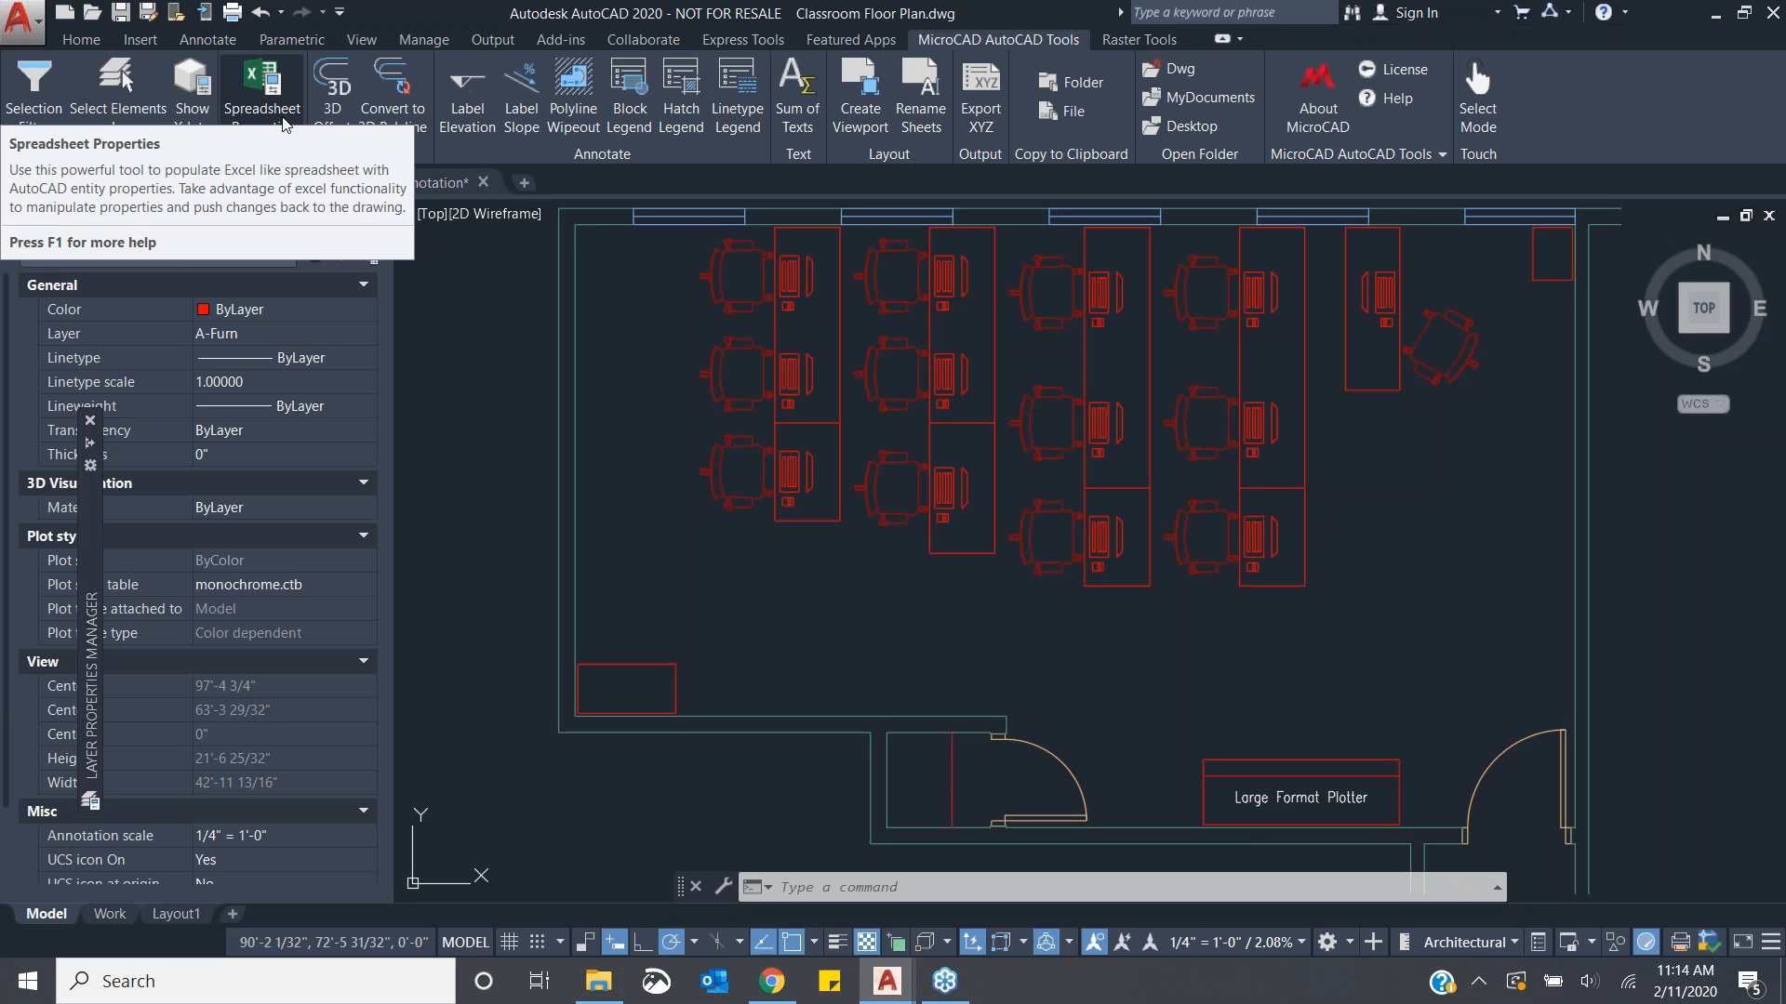
- Open Spreadsheet Properties for the rotated chair block to review its properties, then close it and cancel selection
left_click(285, 124)
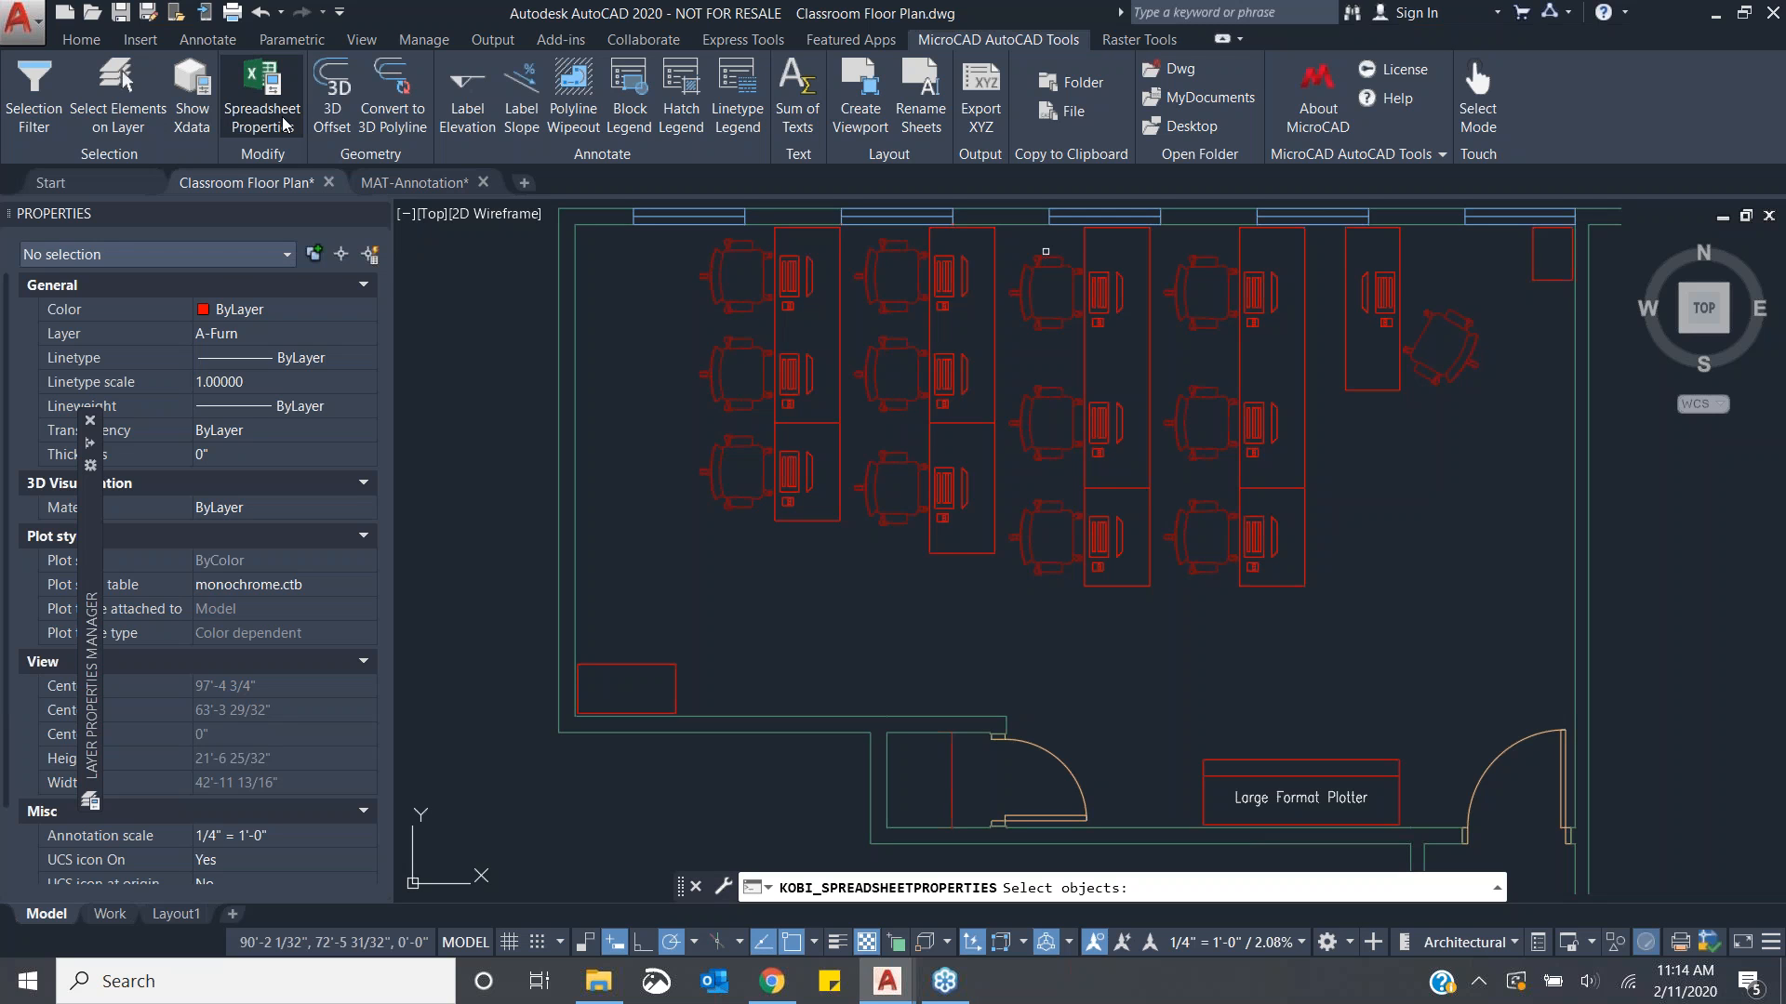
left_click(1437, 383)
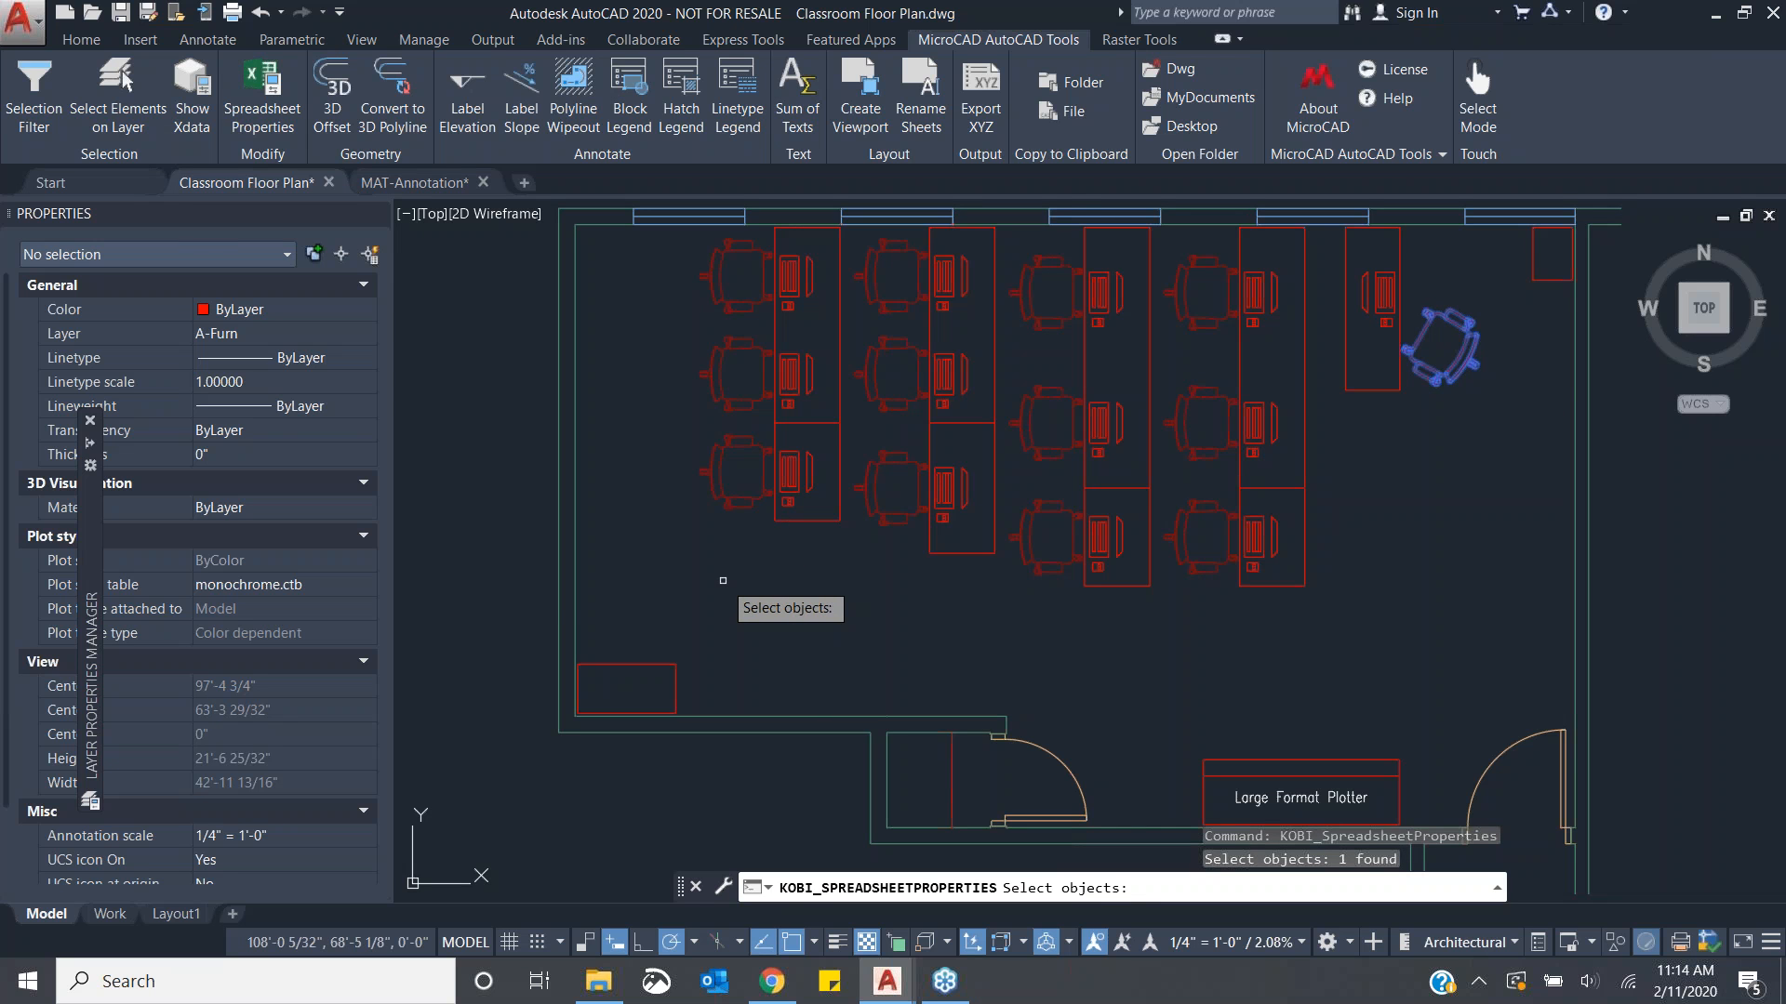
key("Return")
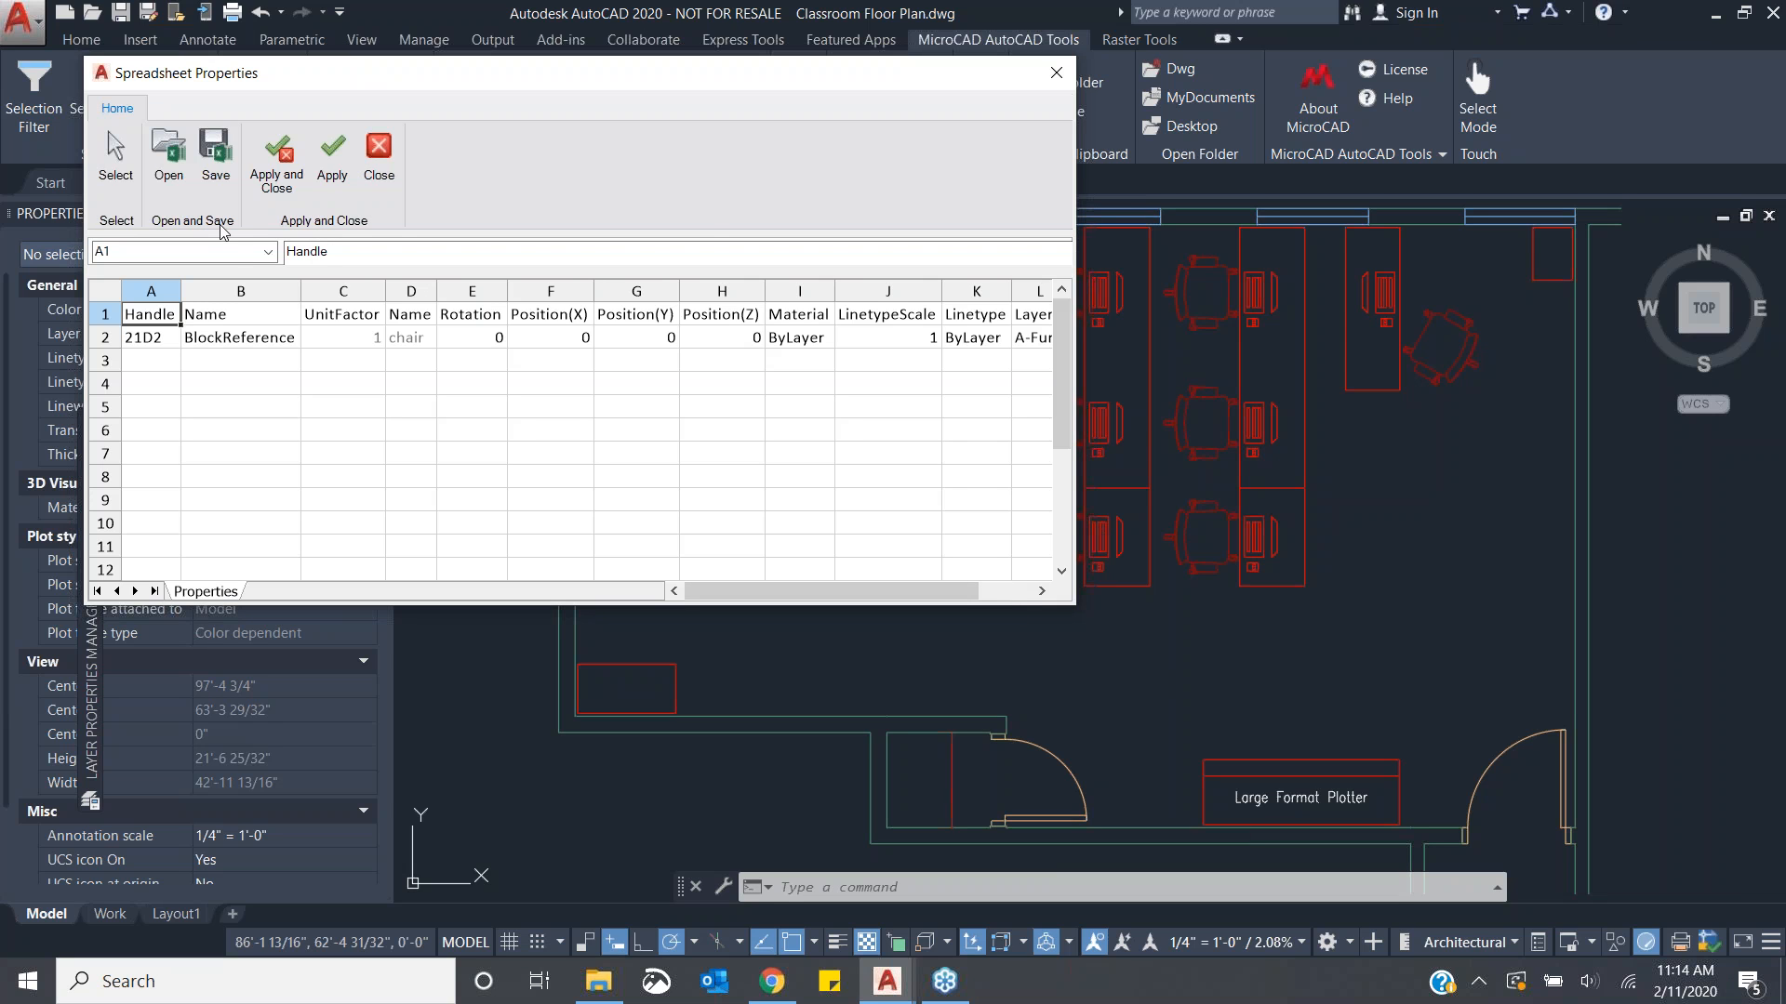
left_click(120, 167)
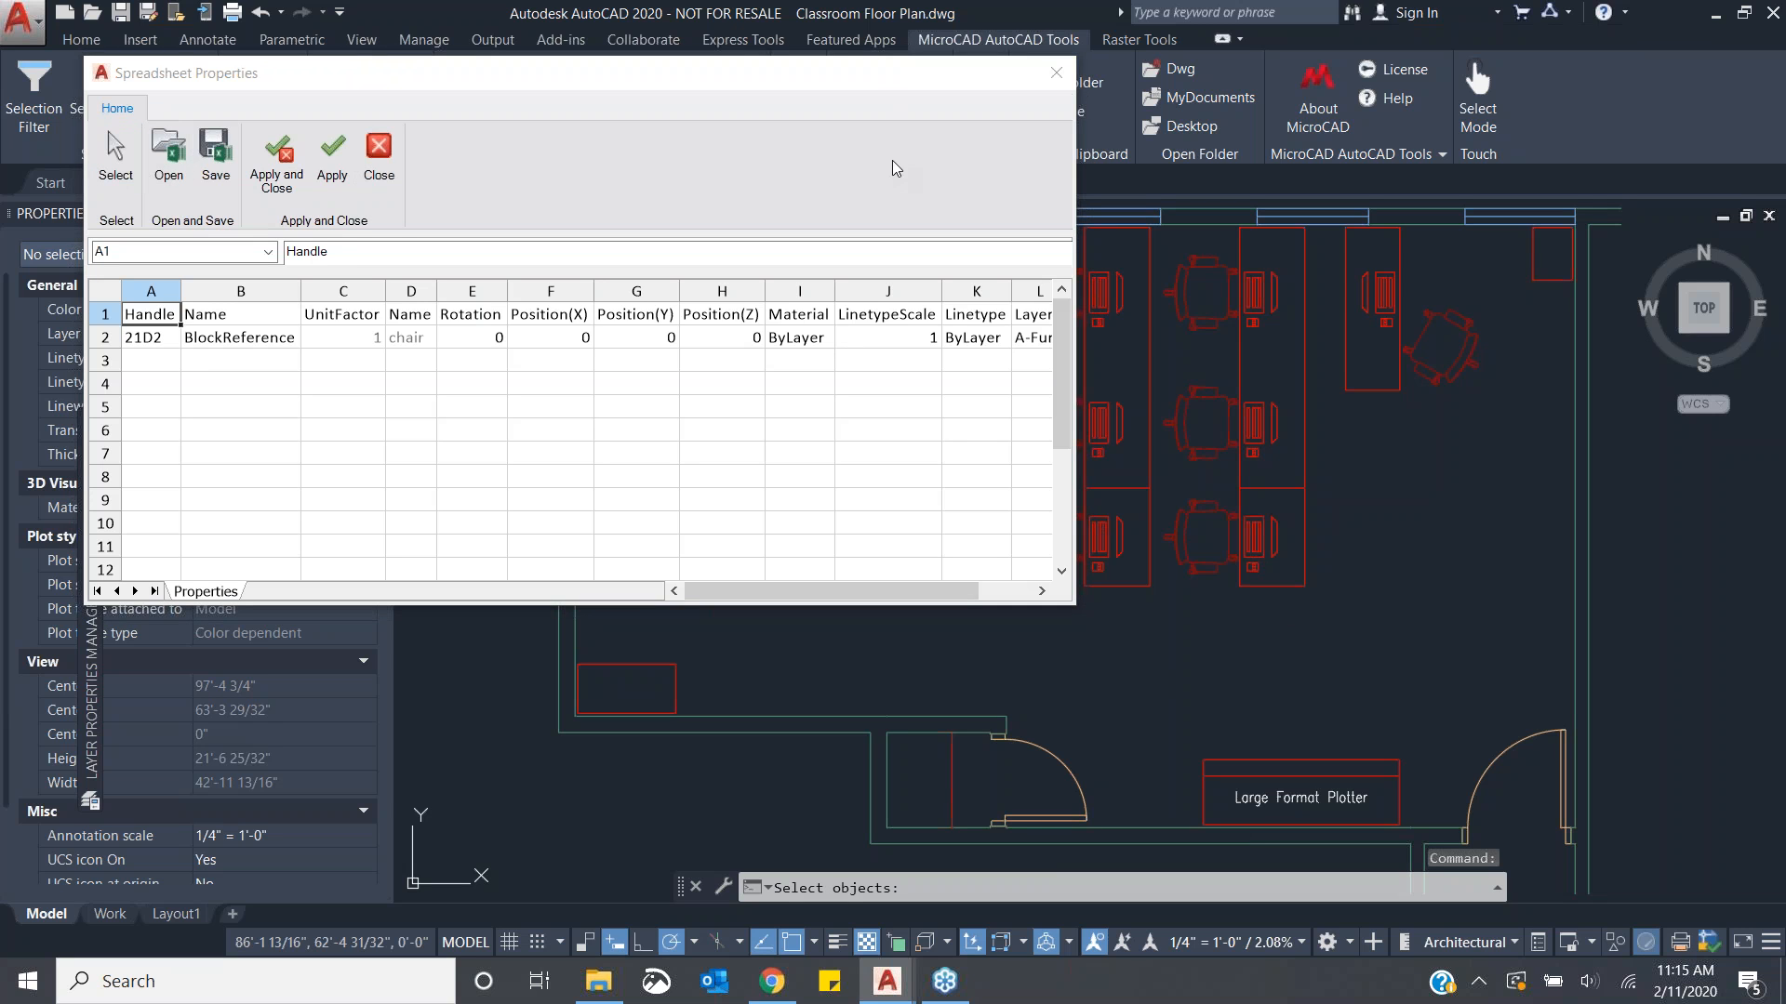
left_click(1057, 74)
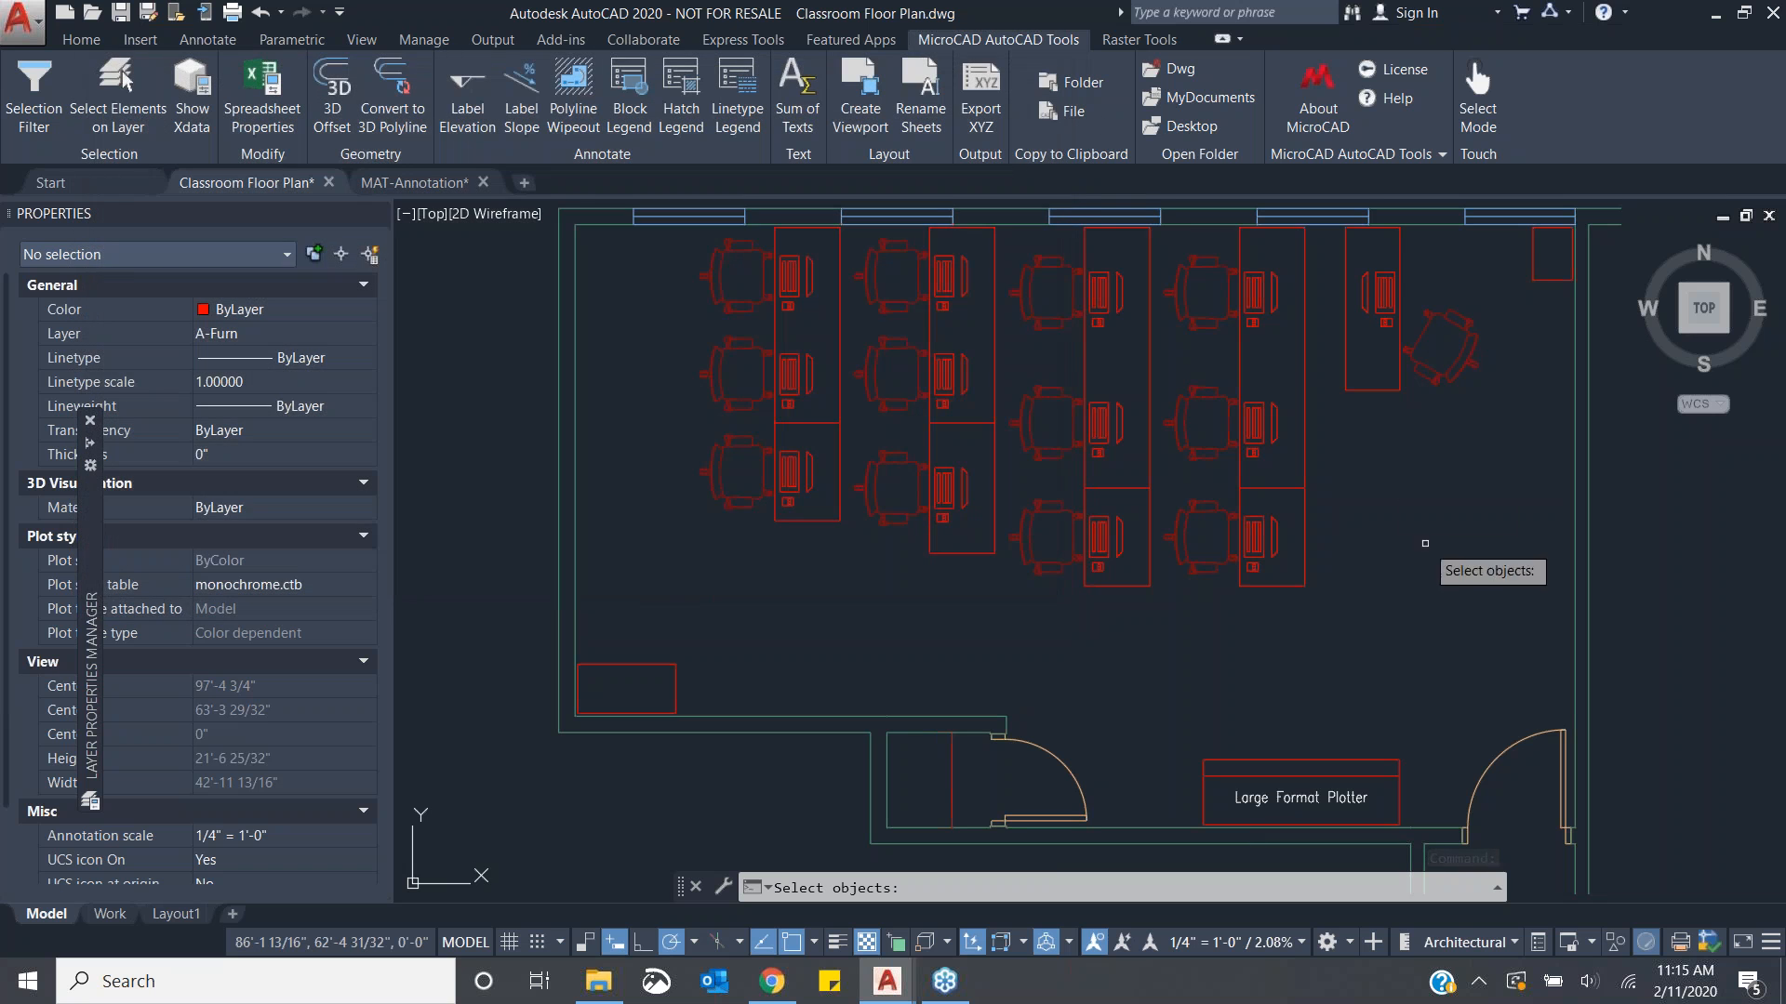
key("Escape")
- Open Spreadsheet Properties for a desk edge line, set its ColorIndex to 3, apply, and close the spreadsheet
left_click(1304, 536)
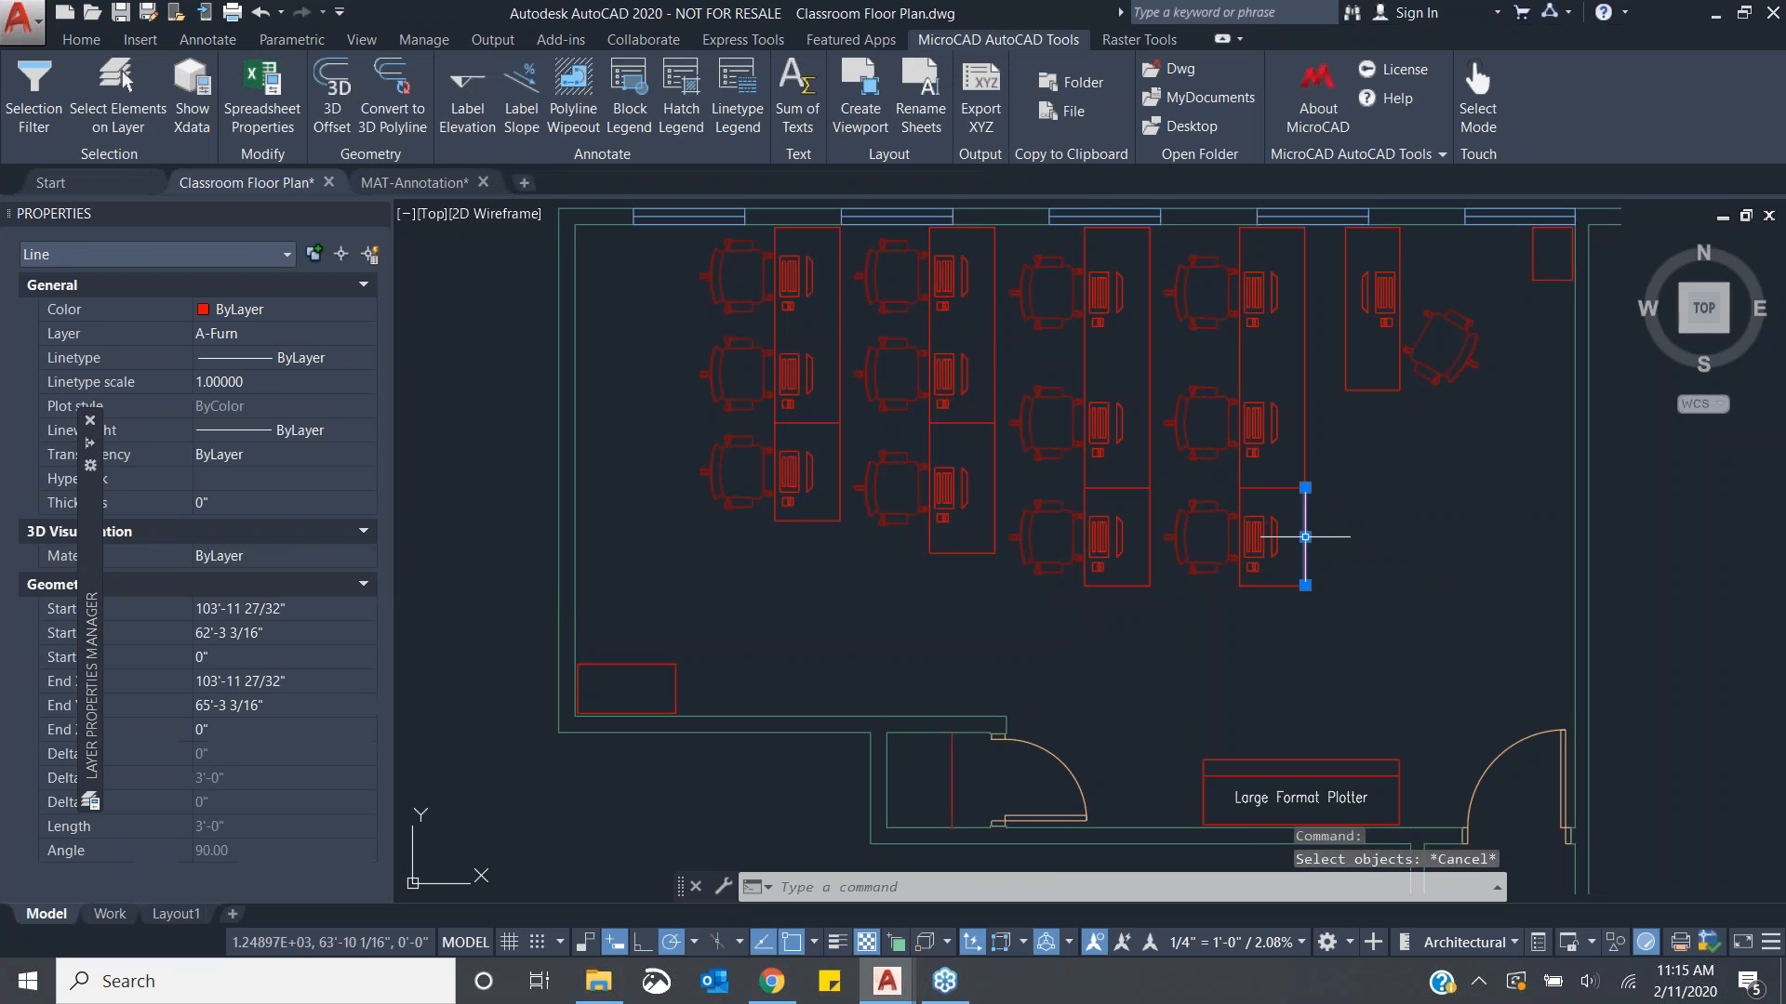
left_click(270, 115)
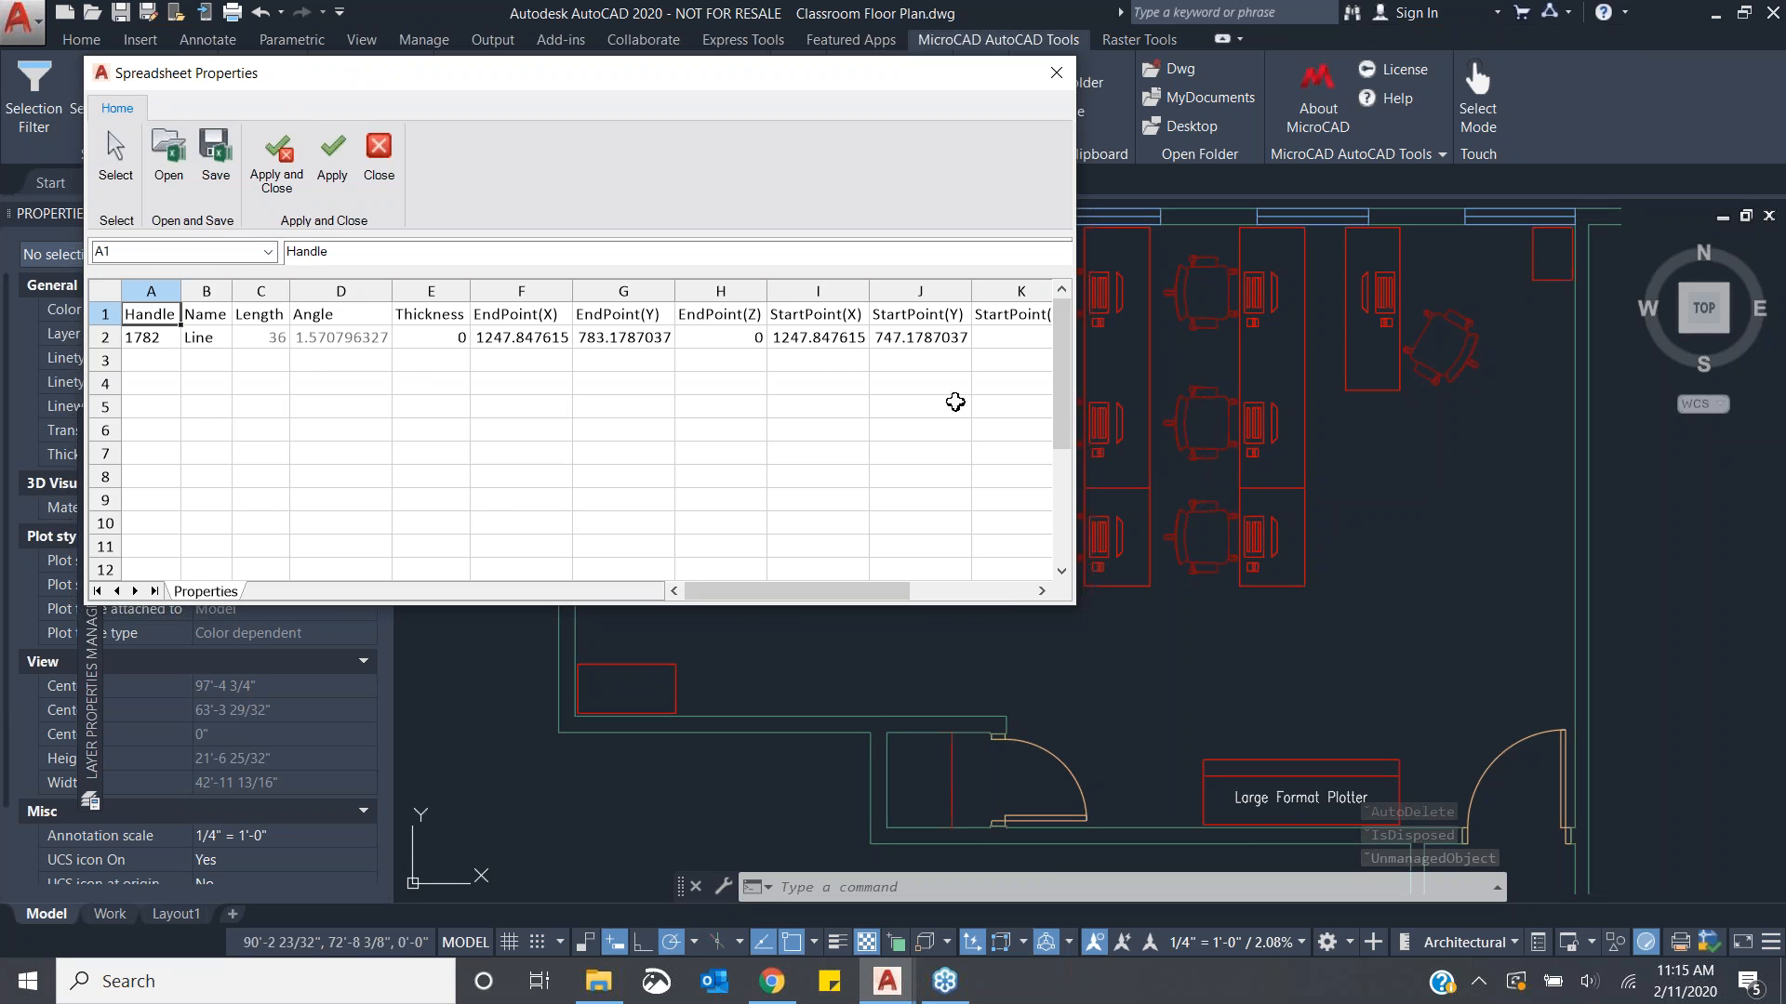
left_click(945, 584)
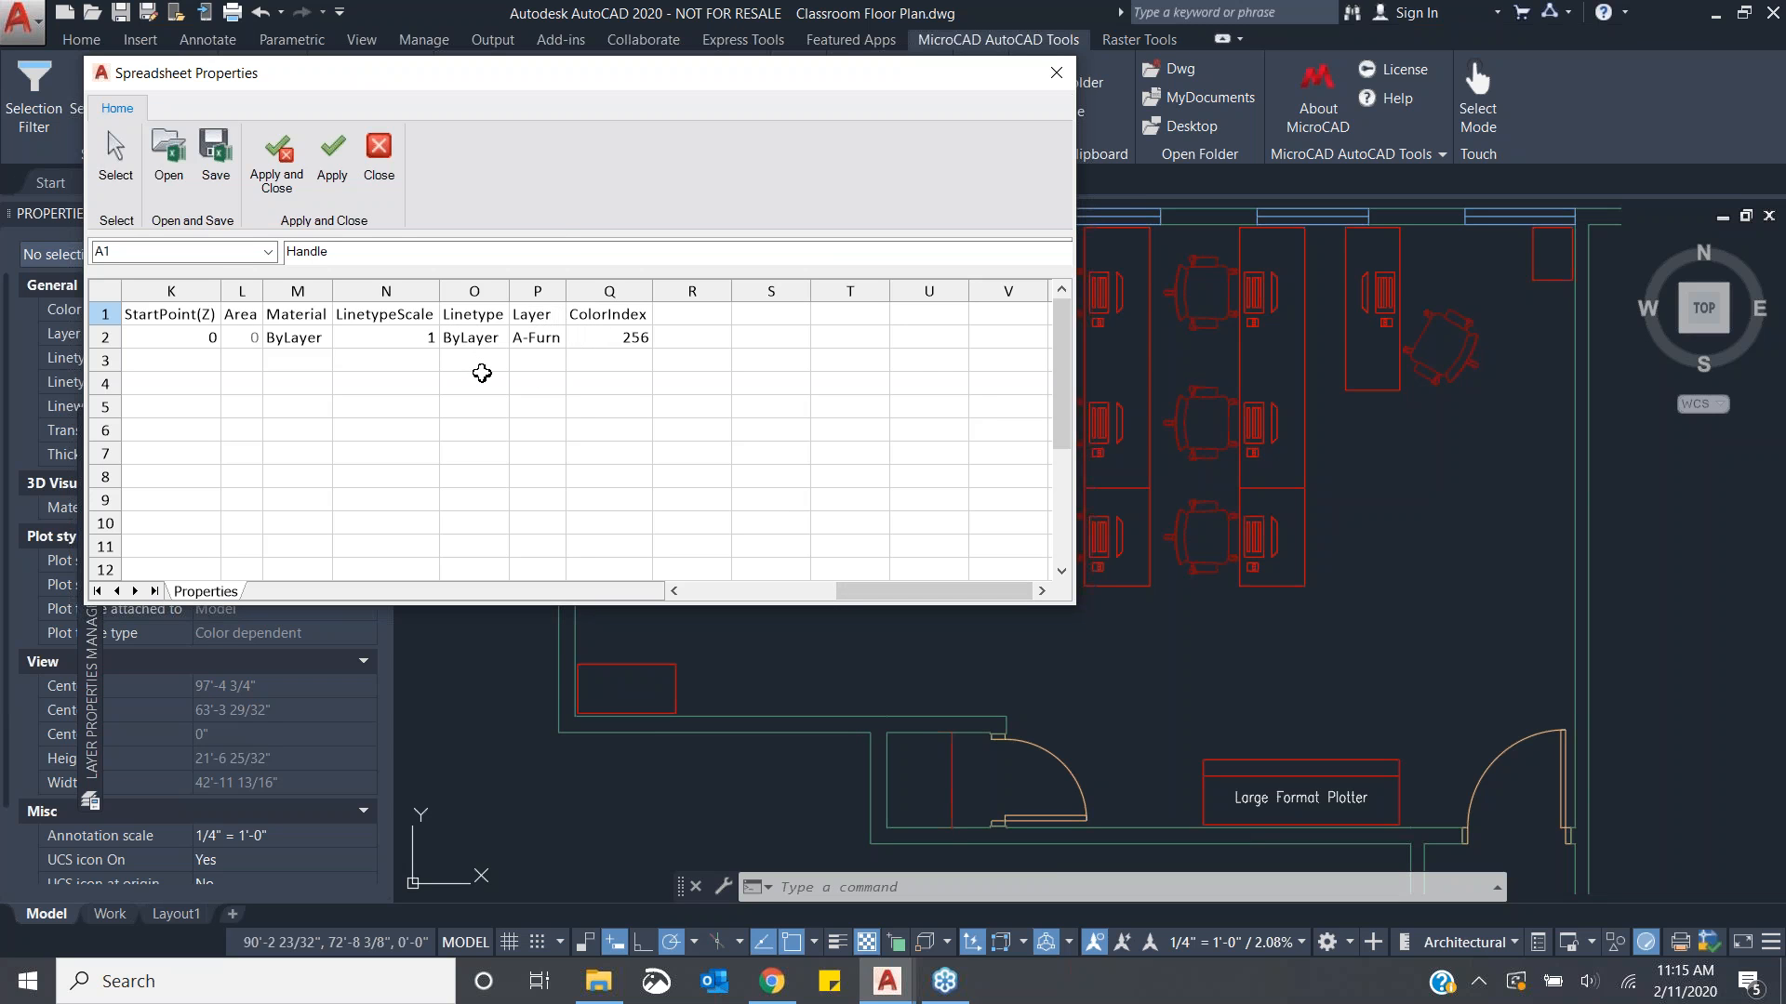
left_click(598, 340)
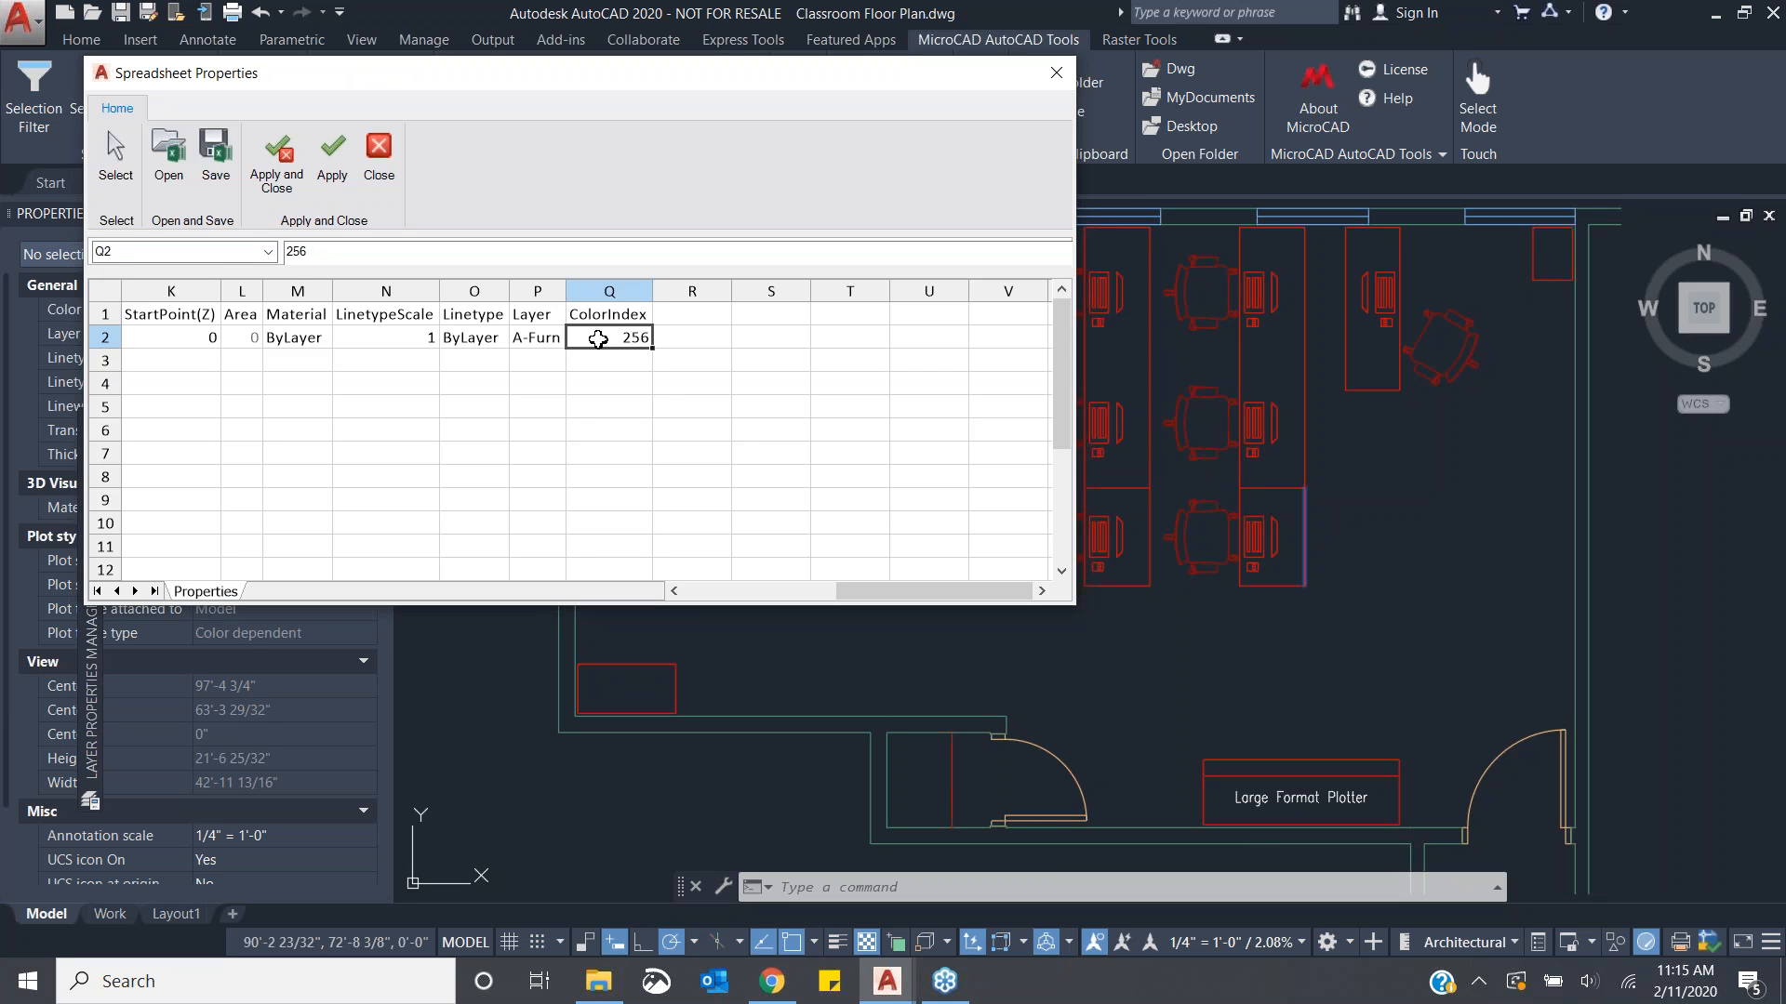
double_click(598, 340)
left_click_drag(619, 340, 674, 332)
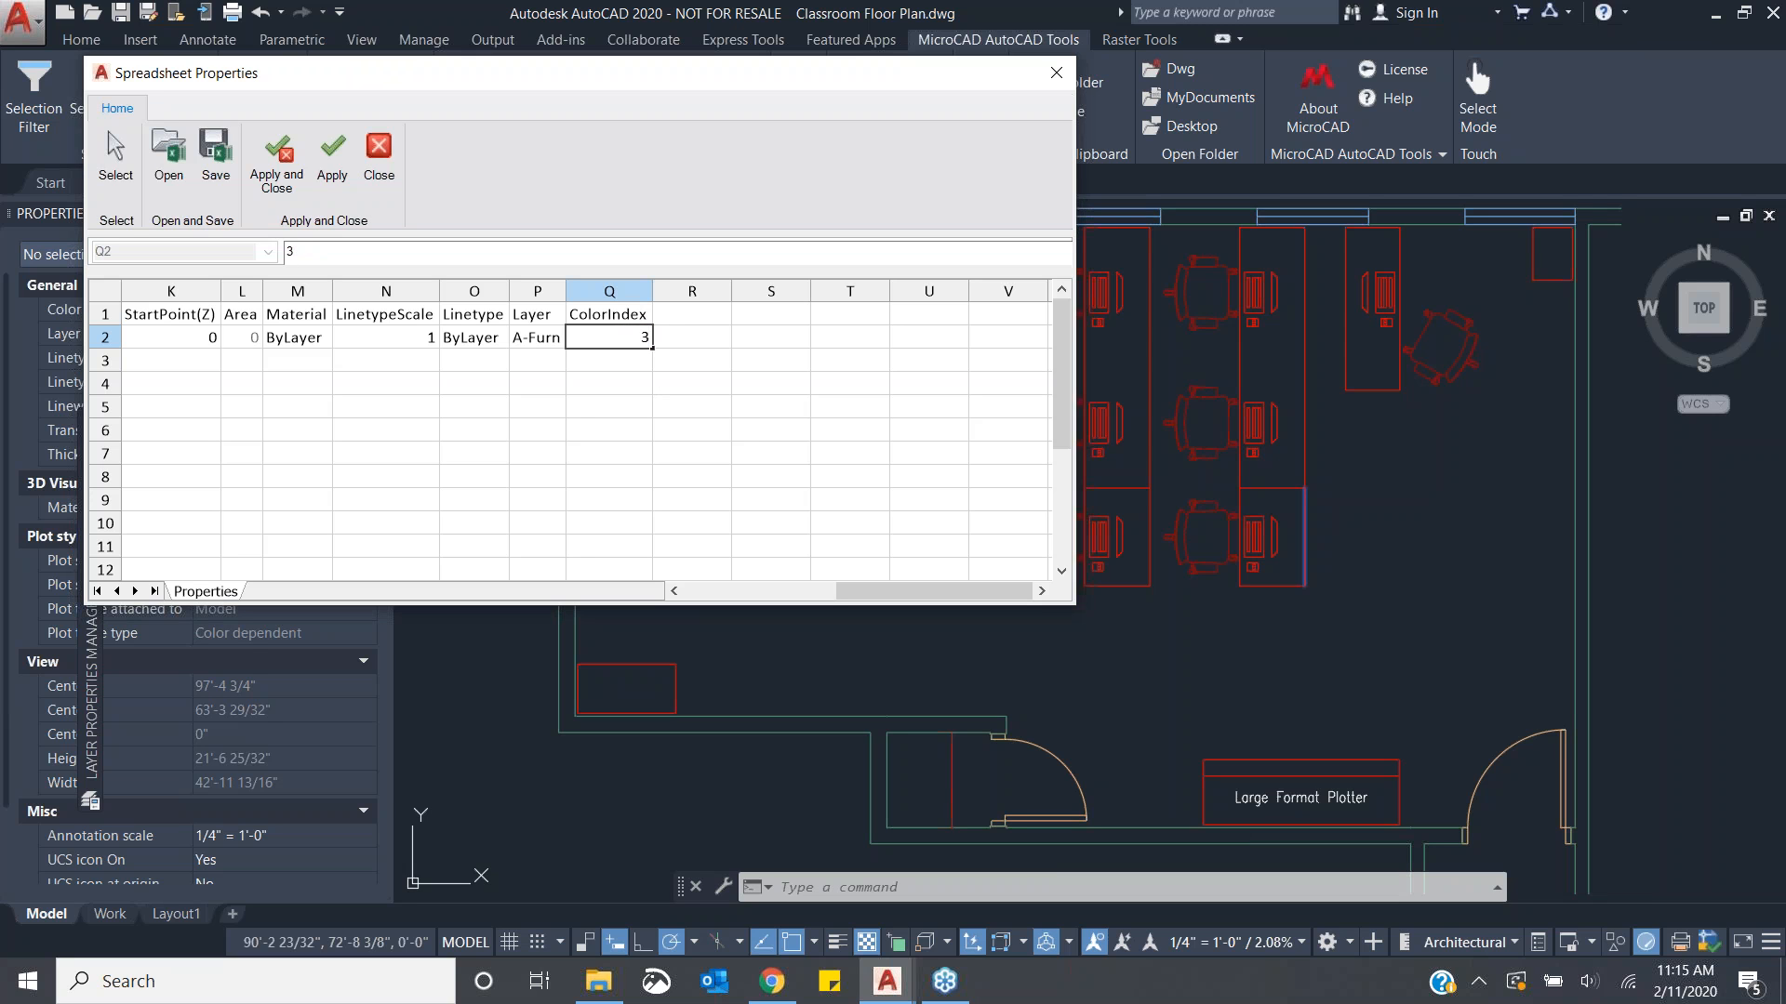
key("Return")
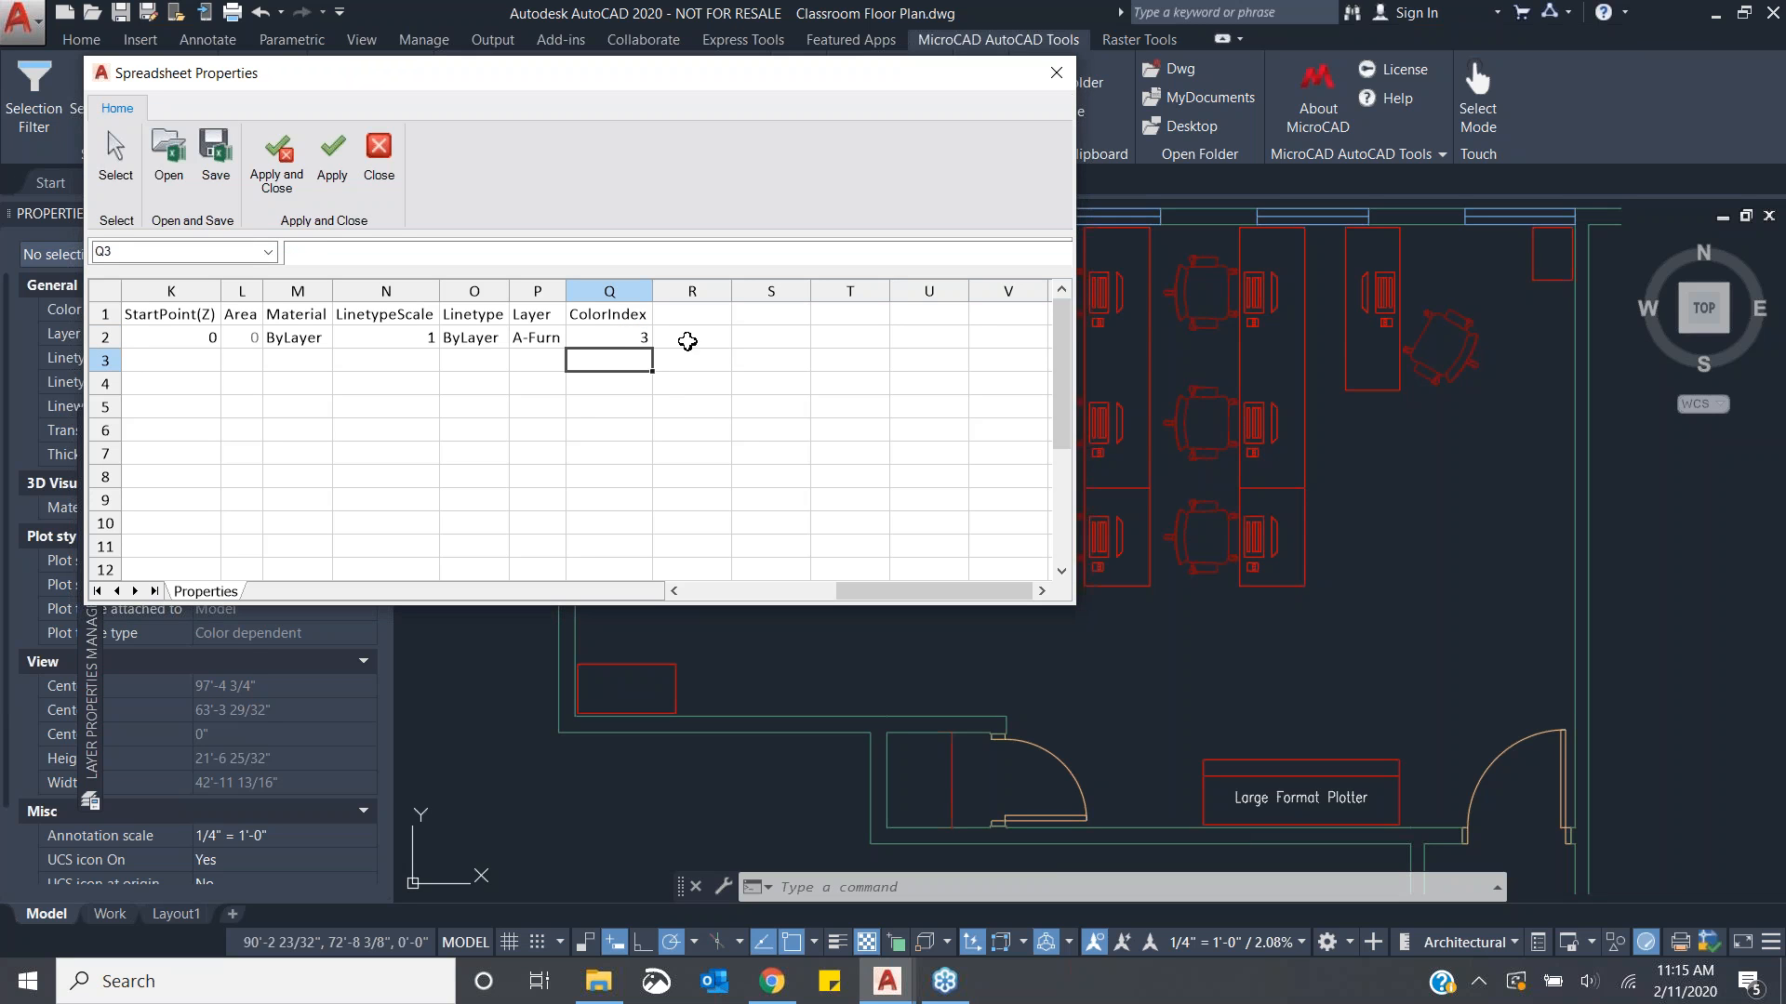
left_click(616, 340)
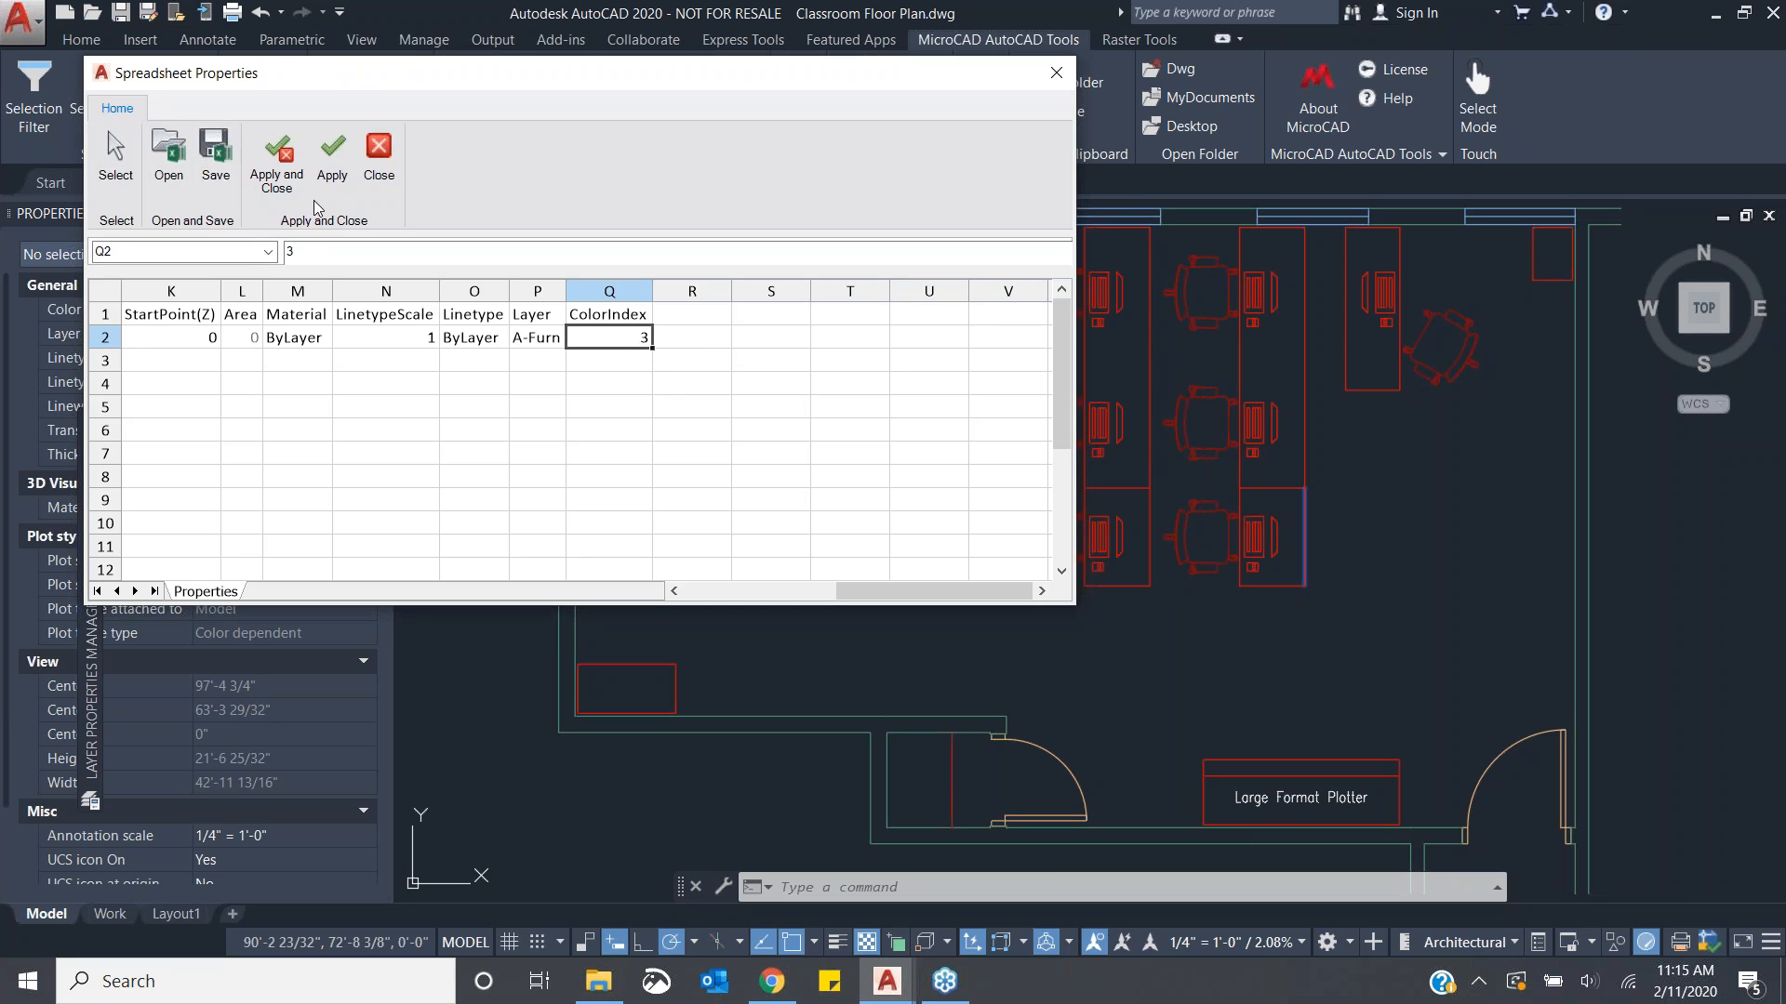
left_click(332, 153)
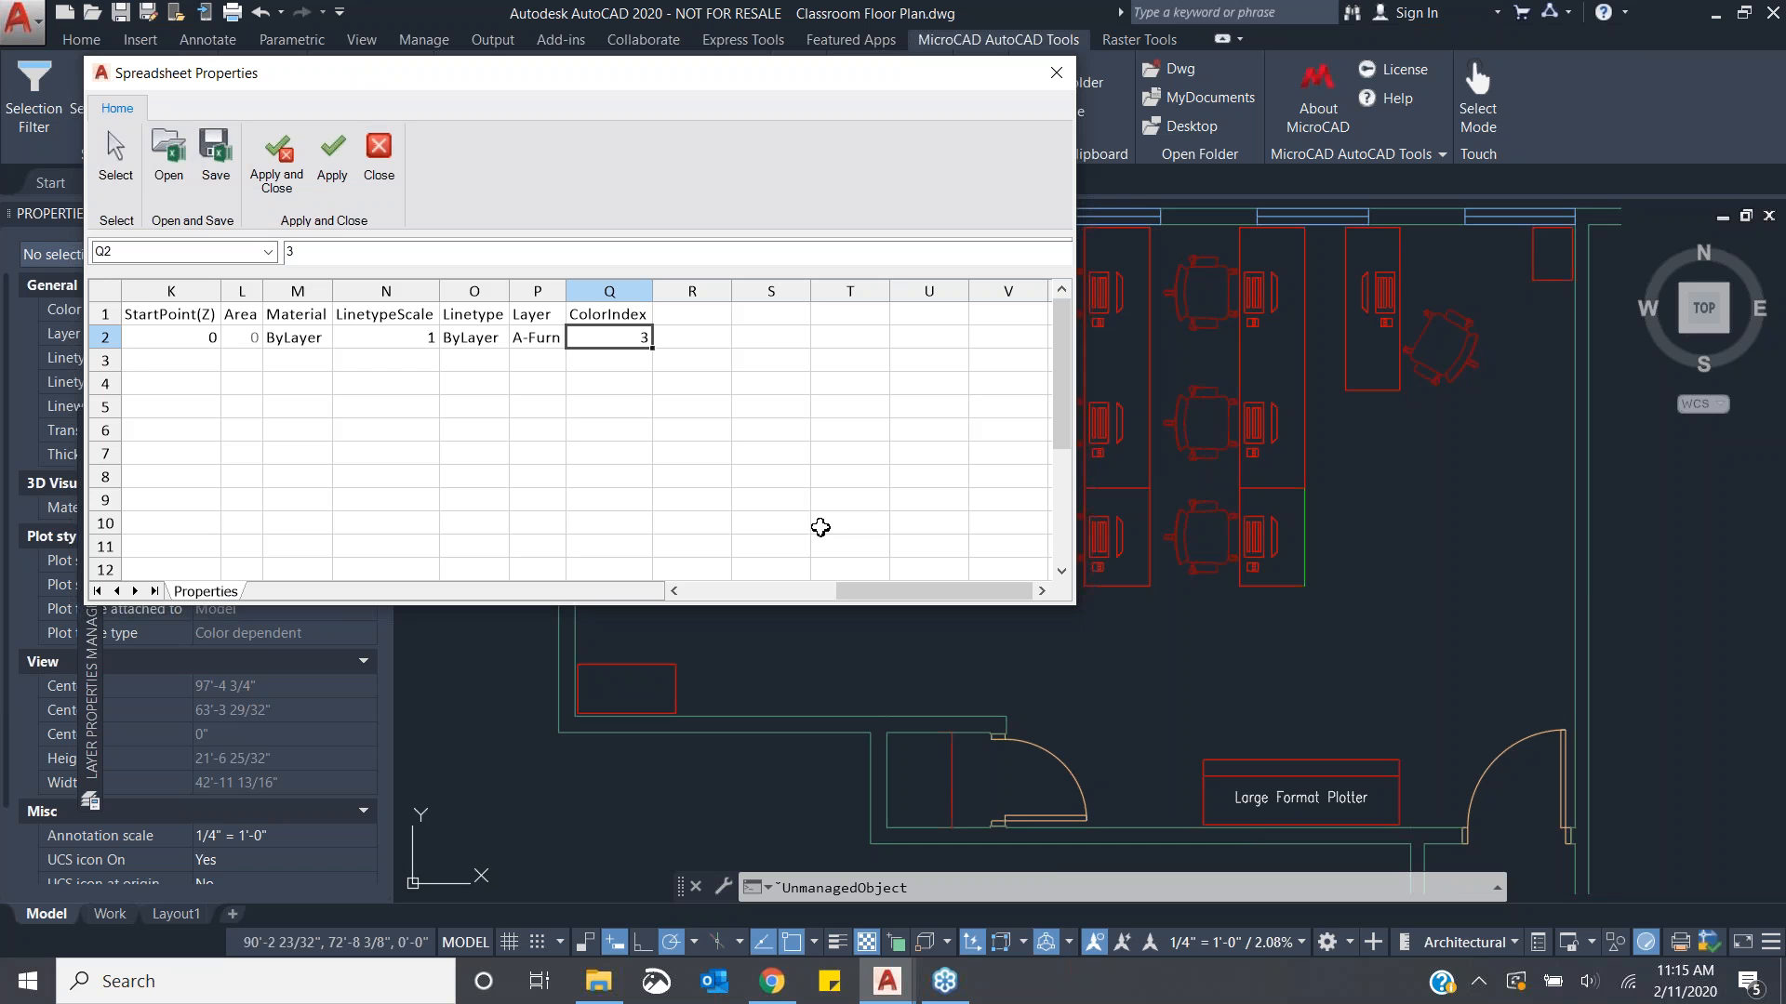
left_click(1056, 75)
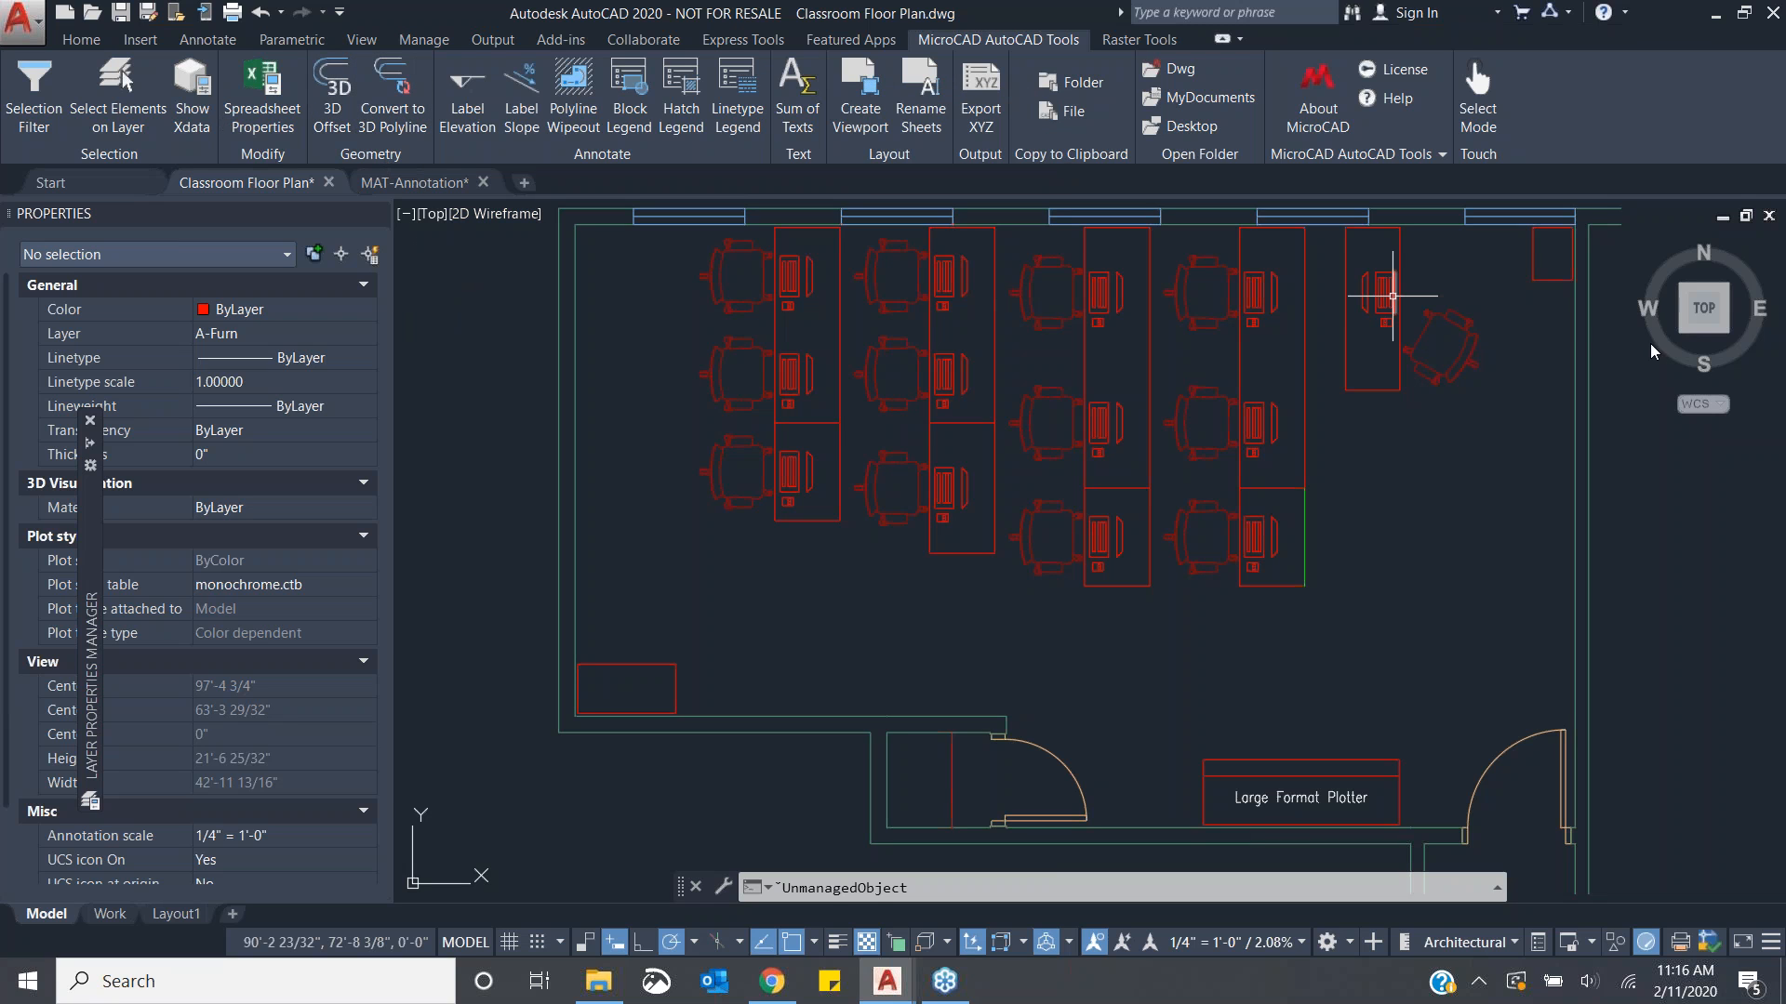
- Start 3D Offset and set the horizontal offset to 3'-0" and the vertical offset to 3'
left_click(1473, 345)
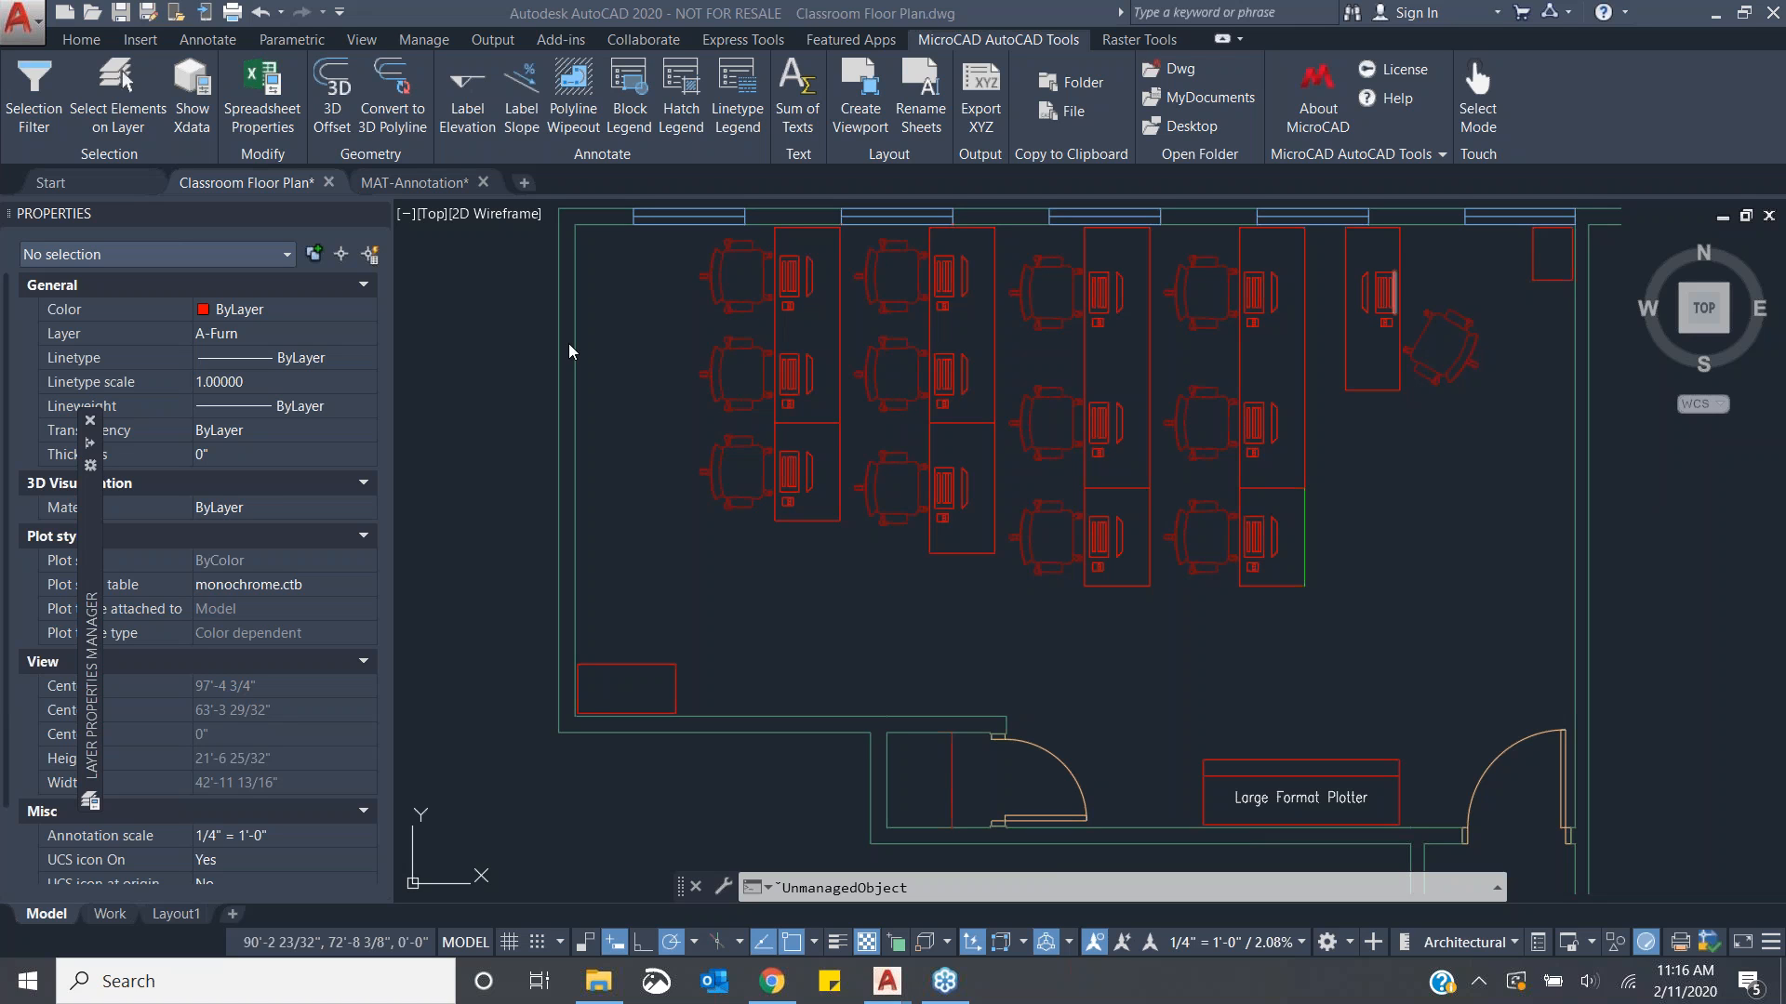
left_click(1150, 622)
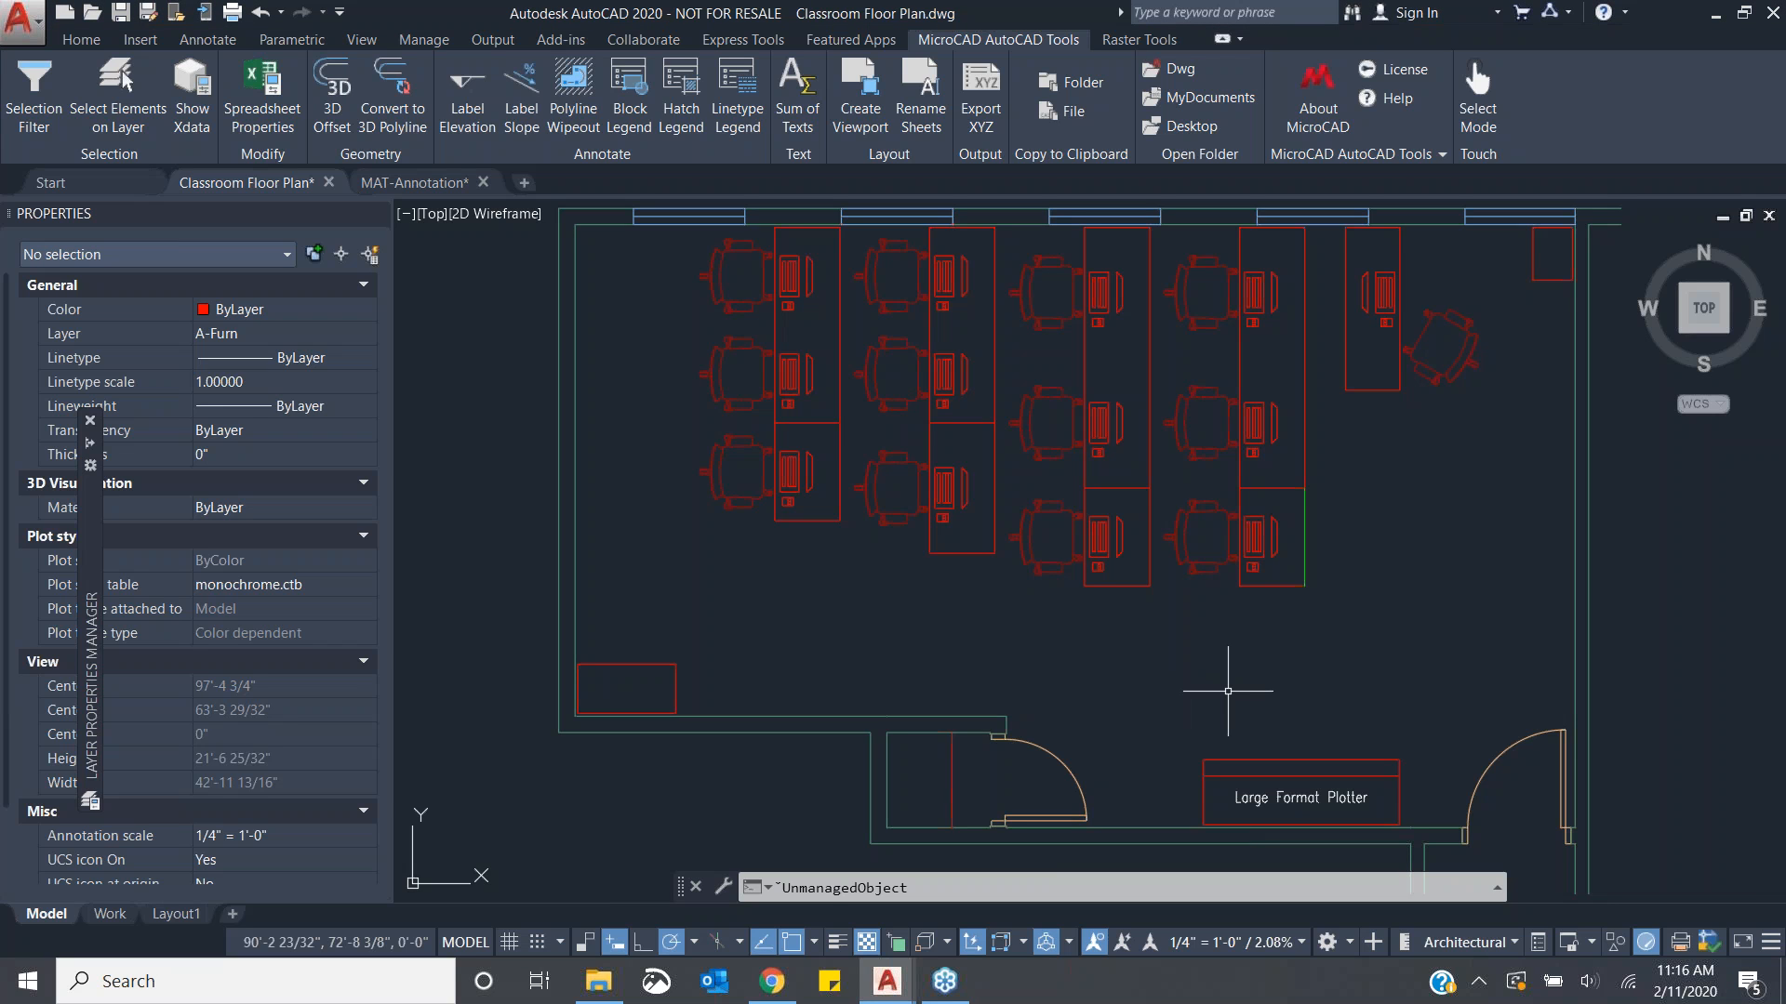
middle_click_drag(1256, 617, 1098, 588)
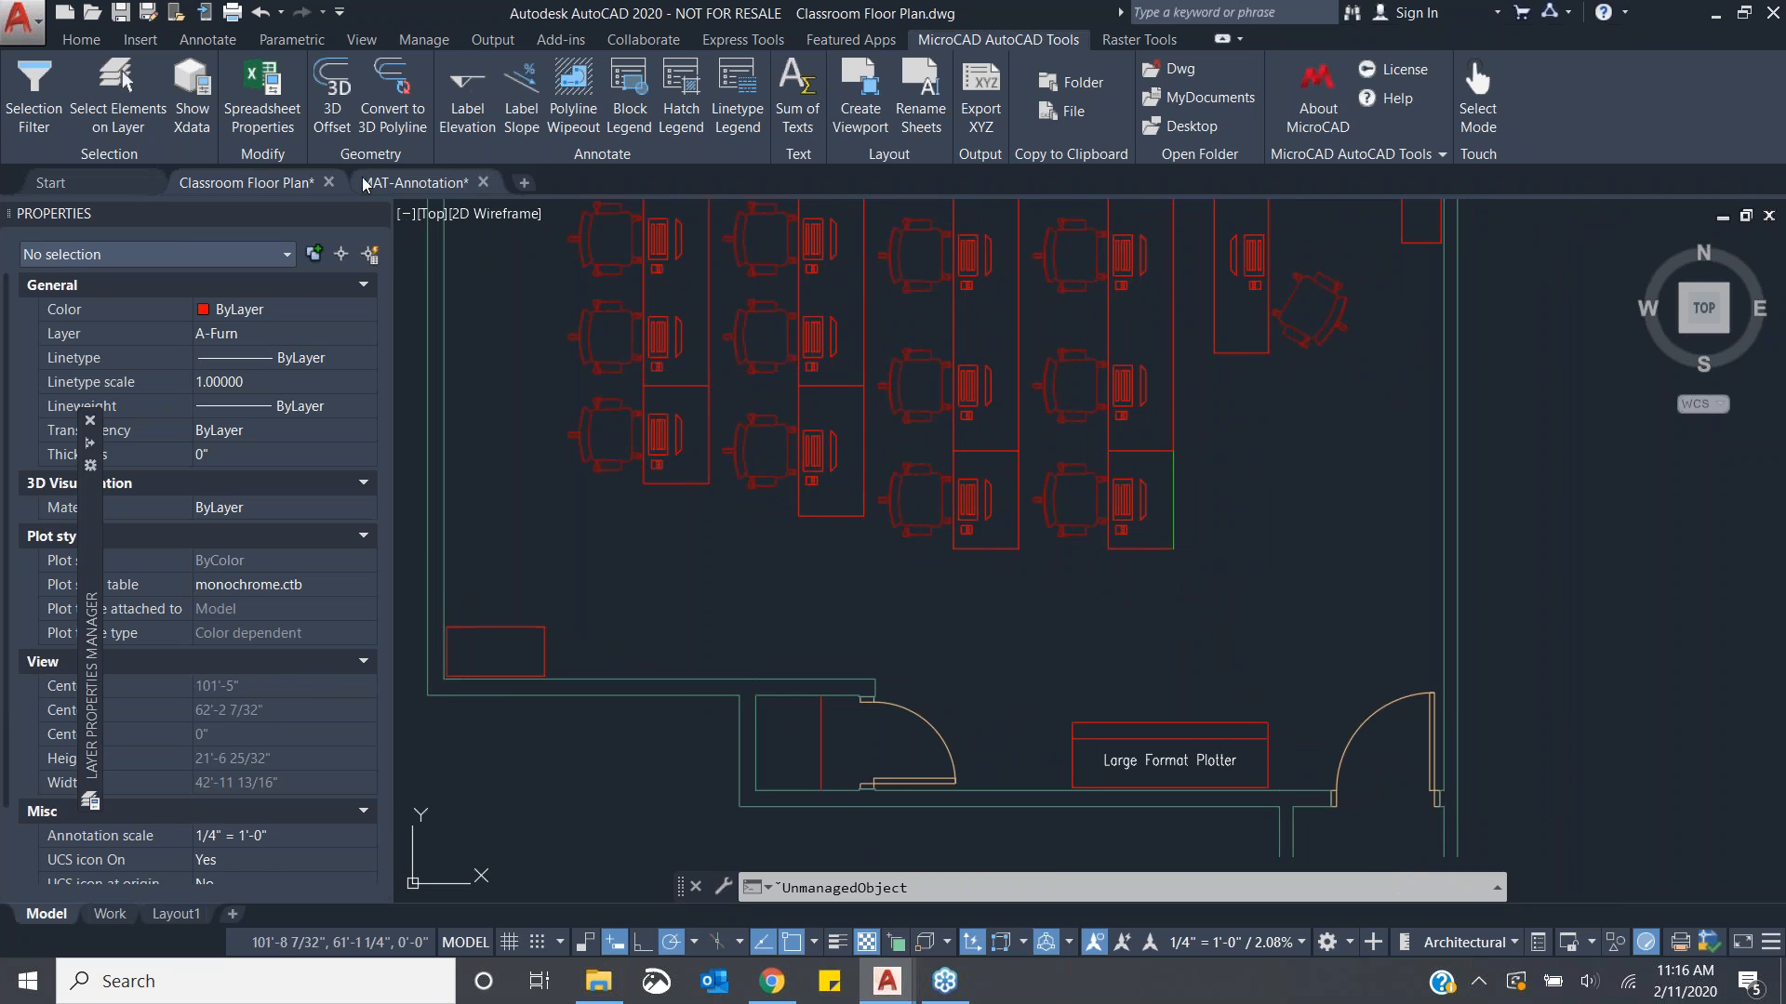
left_click(349, 125)
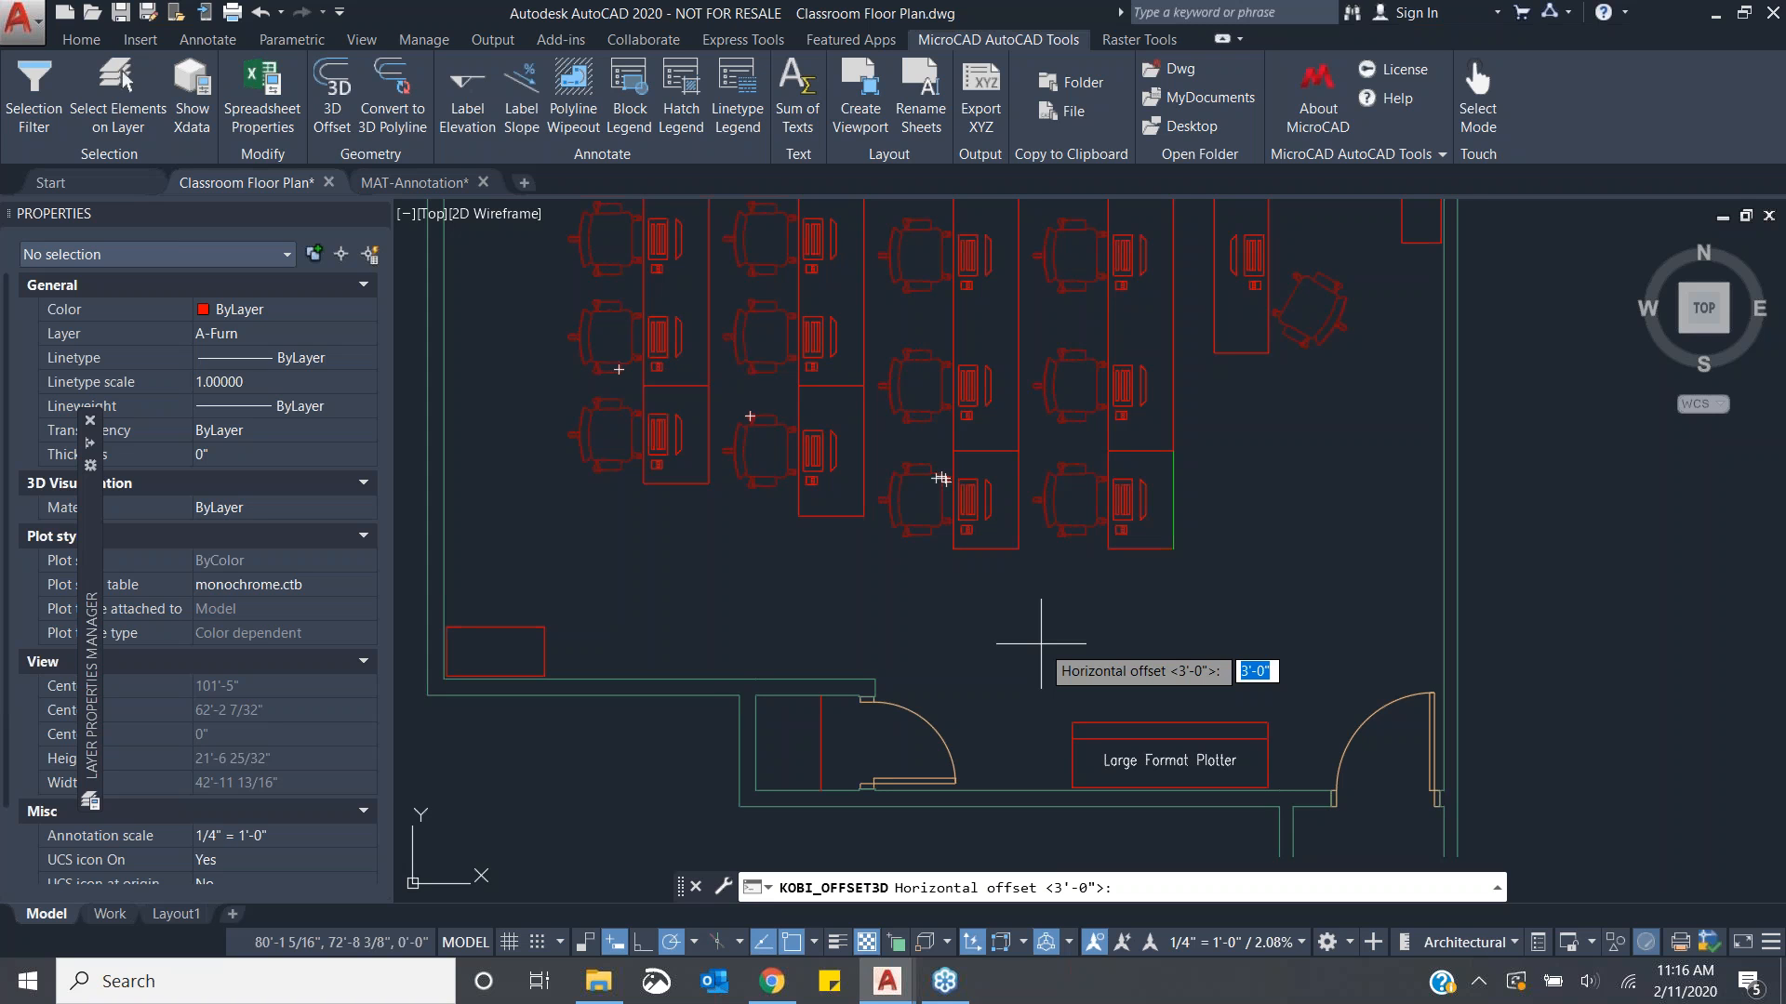
scroll(1049, 749, "up", 2)
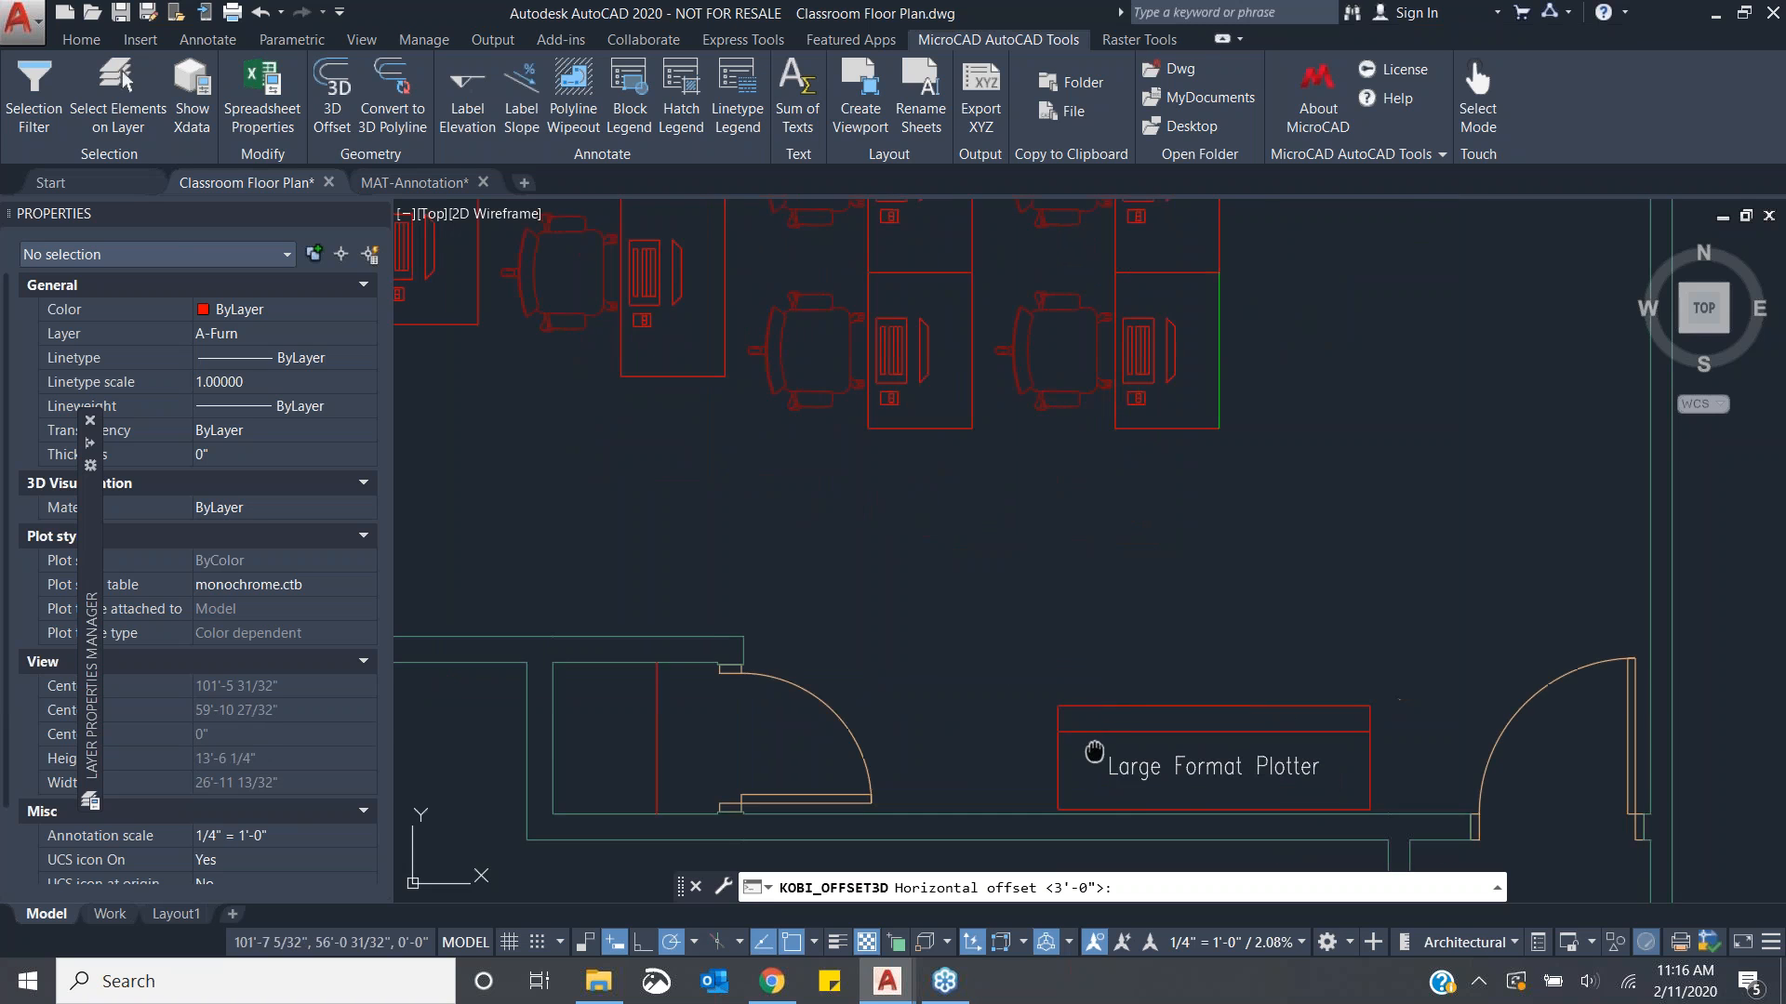
middle_click_drag(1042, 740, 931, 583)
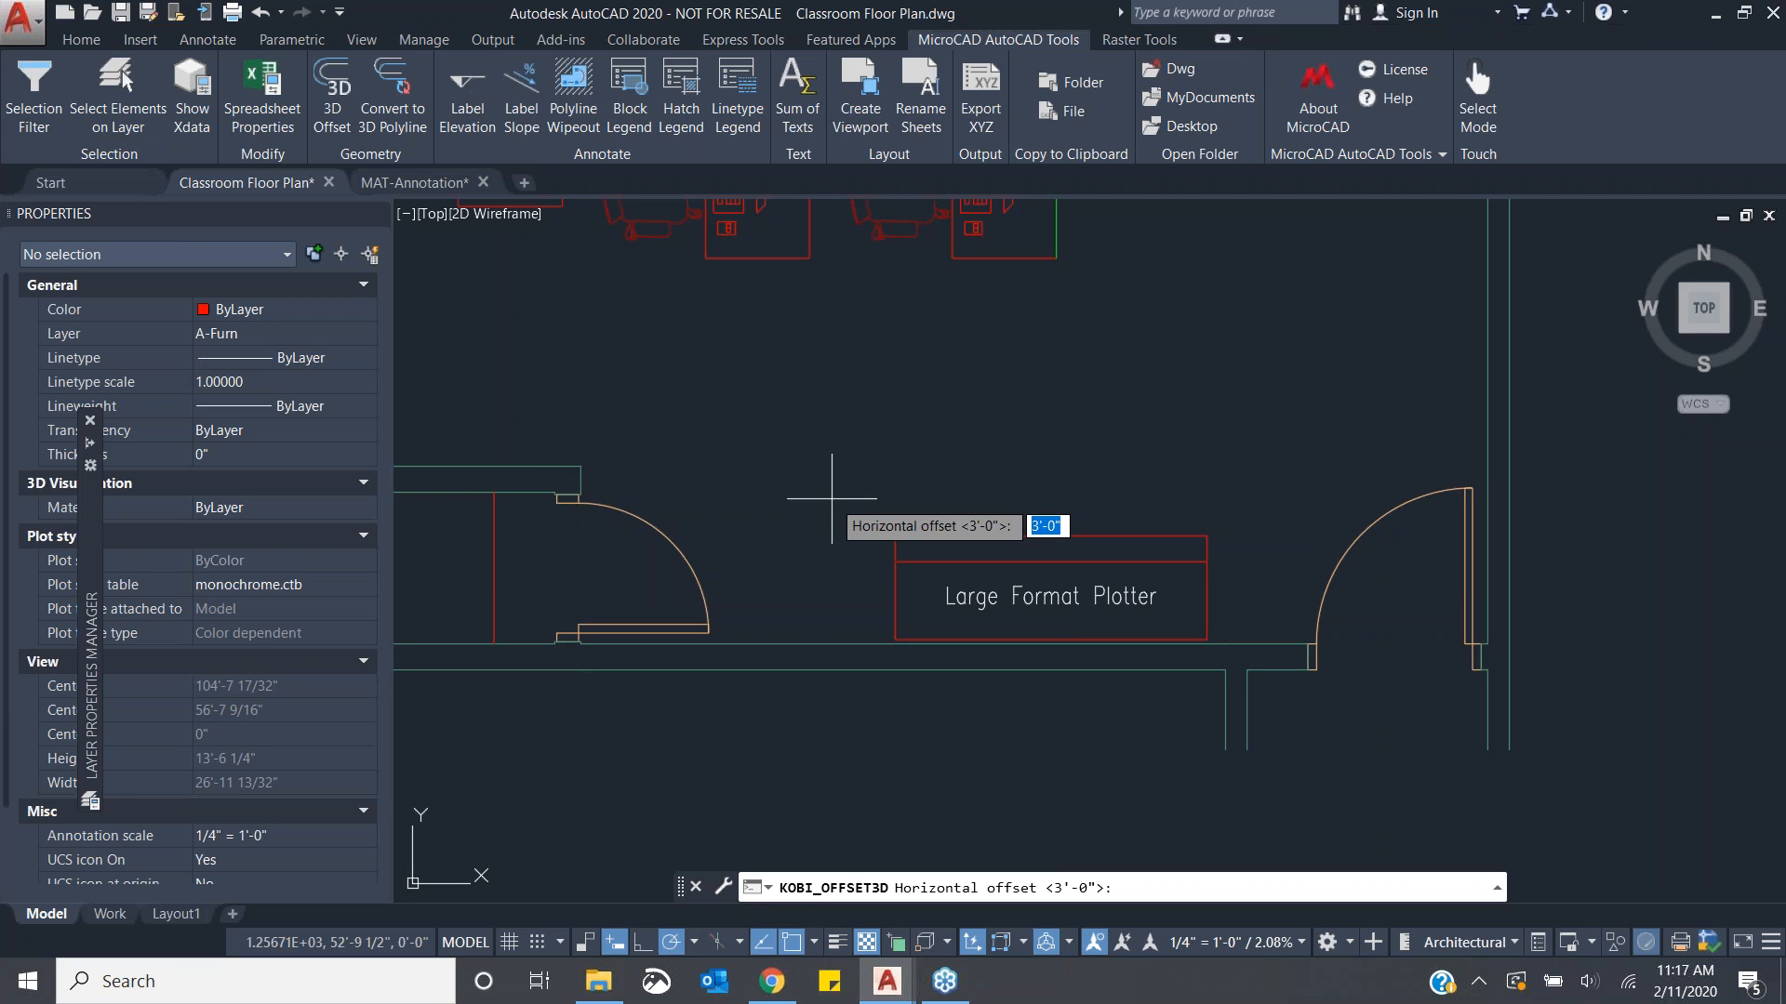
key("Return")
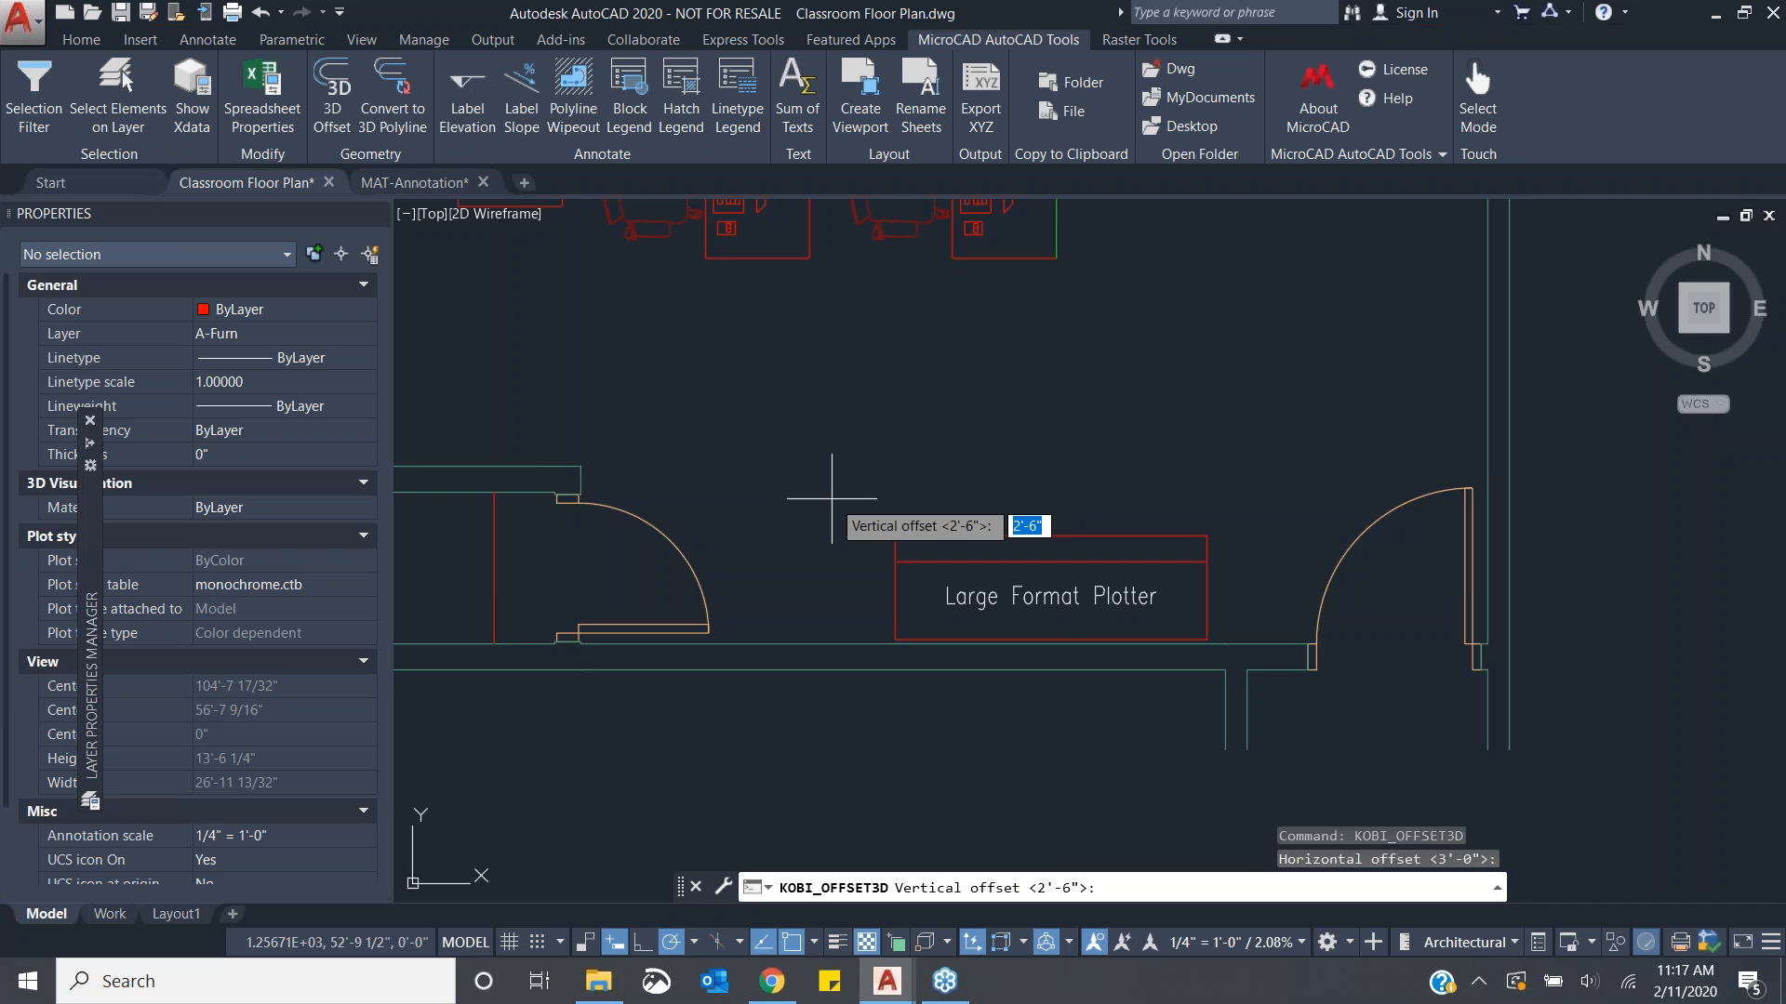
type("3'")
key("Return")
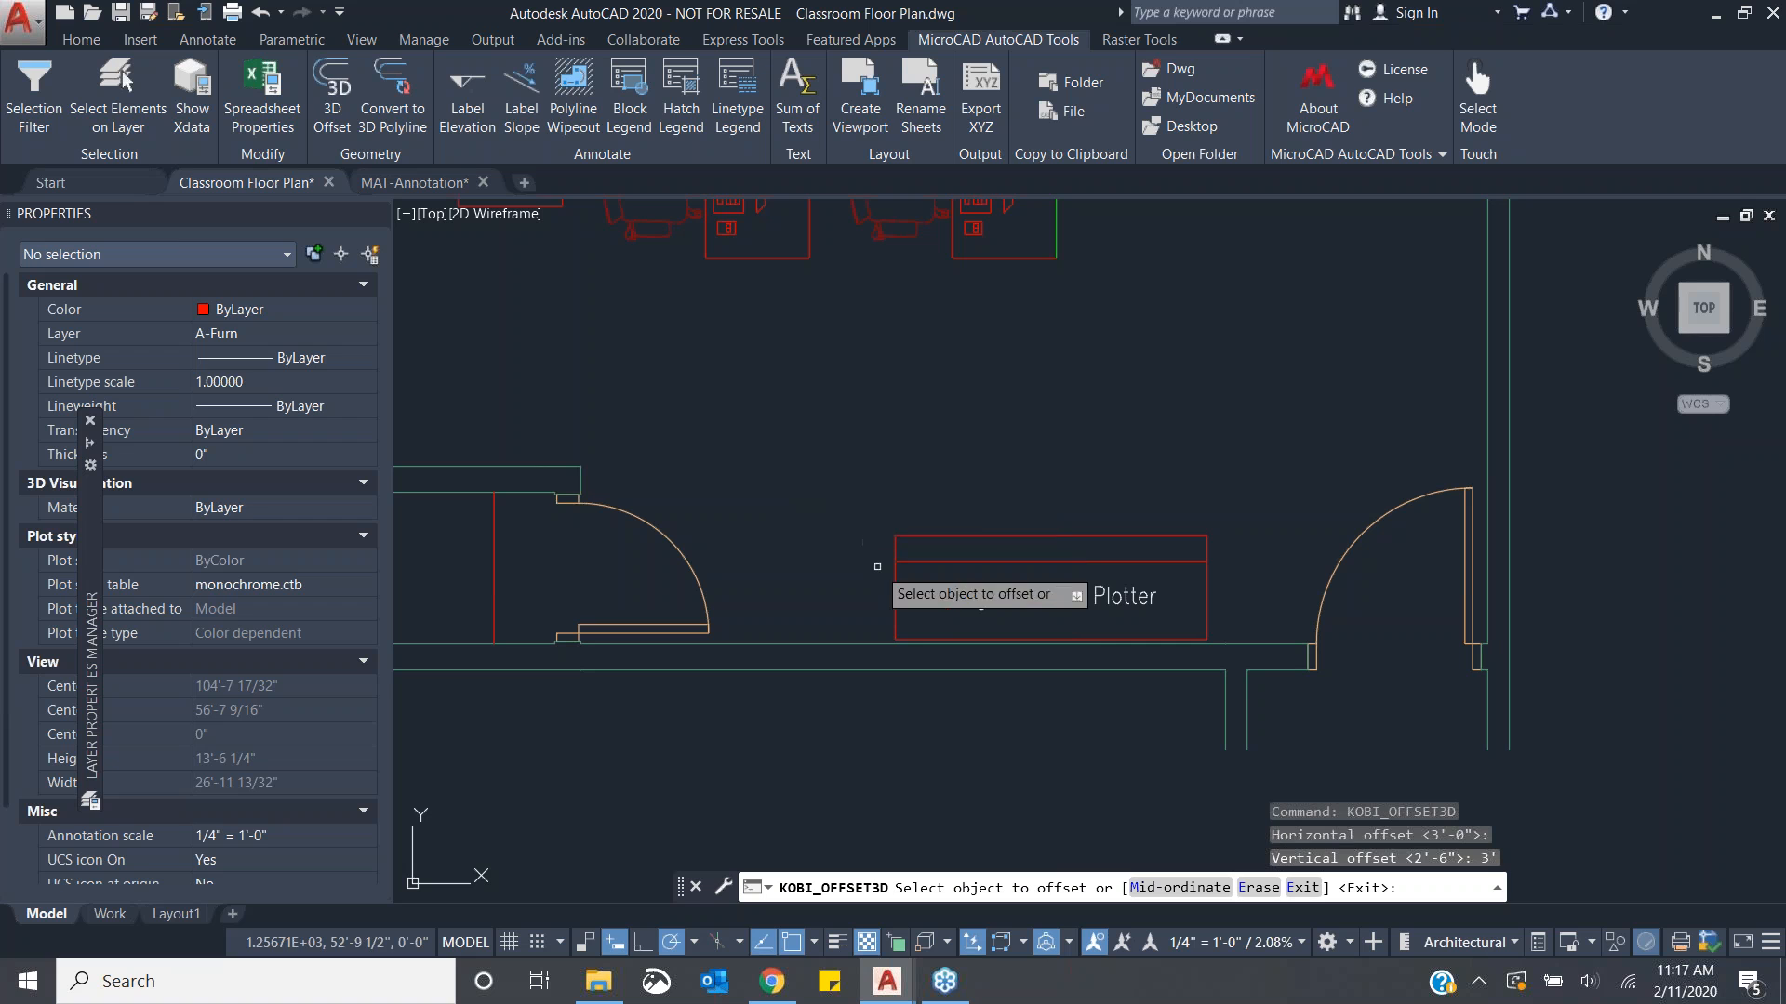
- Offset the plotter box's left edge inward and its right edge outward with 3D Offset, then exit the command
left_click(894, 603)
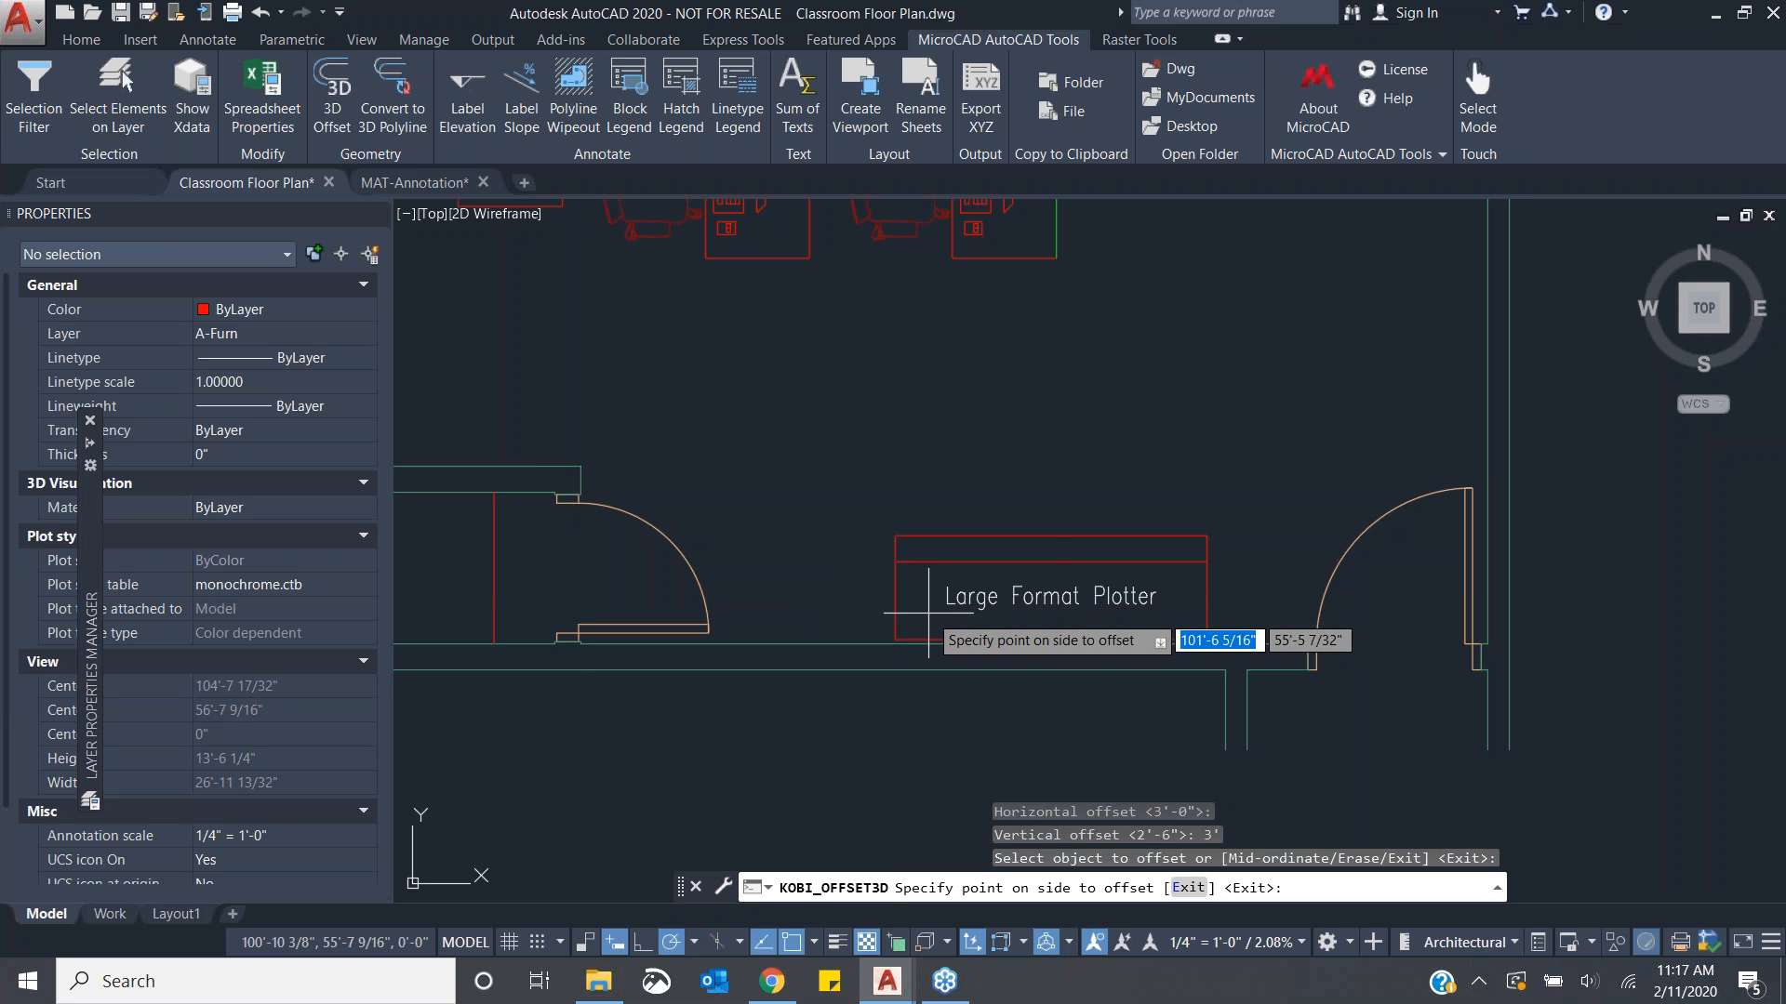
left_click(928, 613)
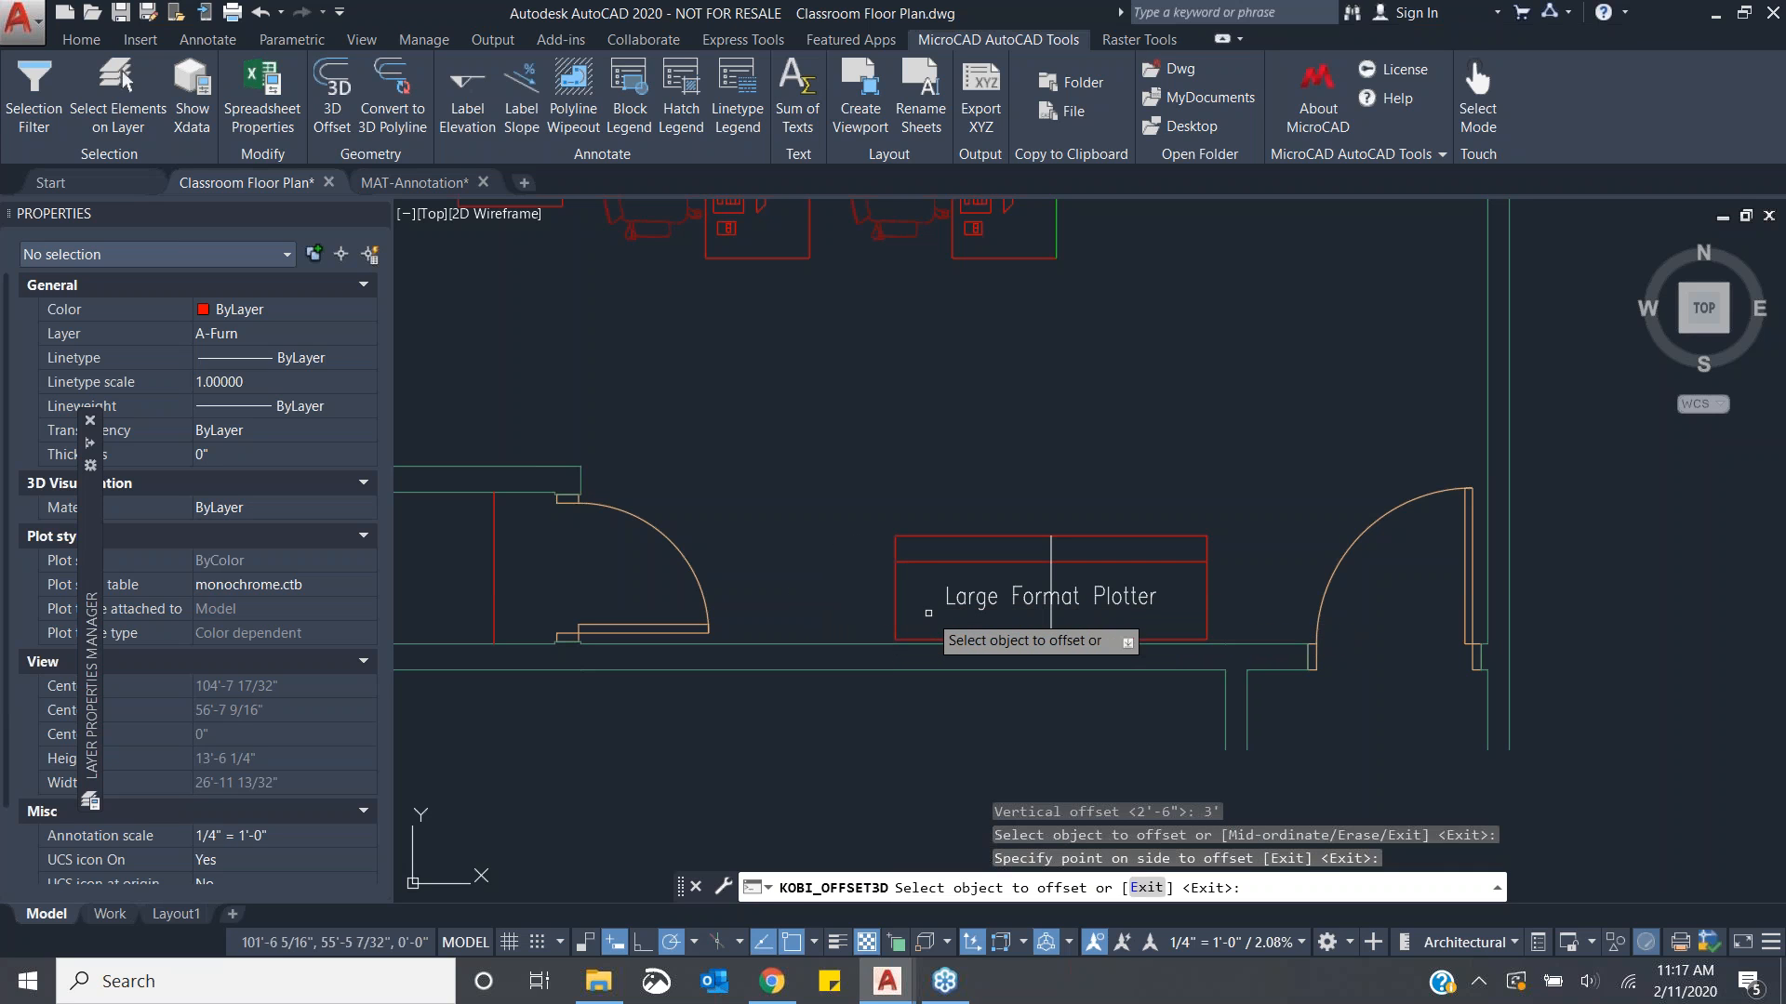
left_click(1209, 599)
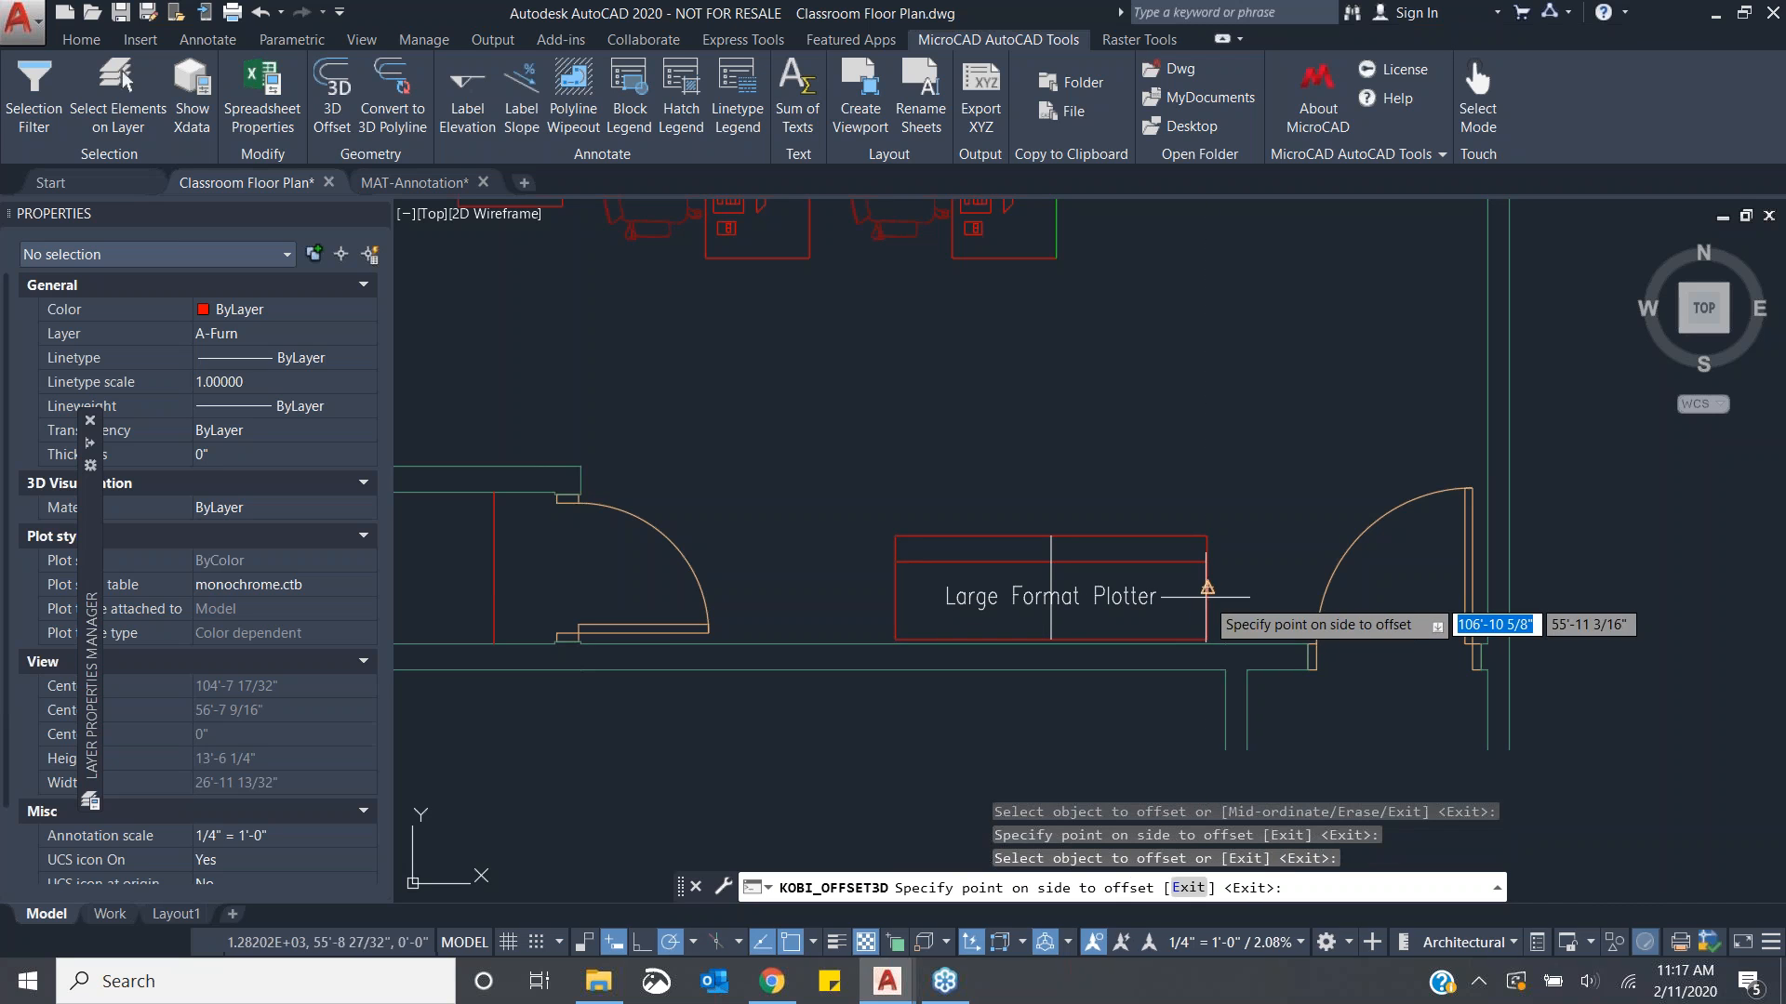
left_click(1243, 597)
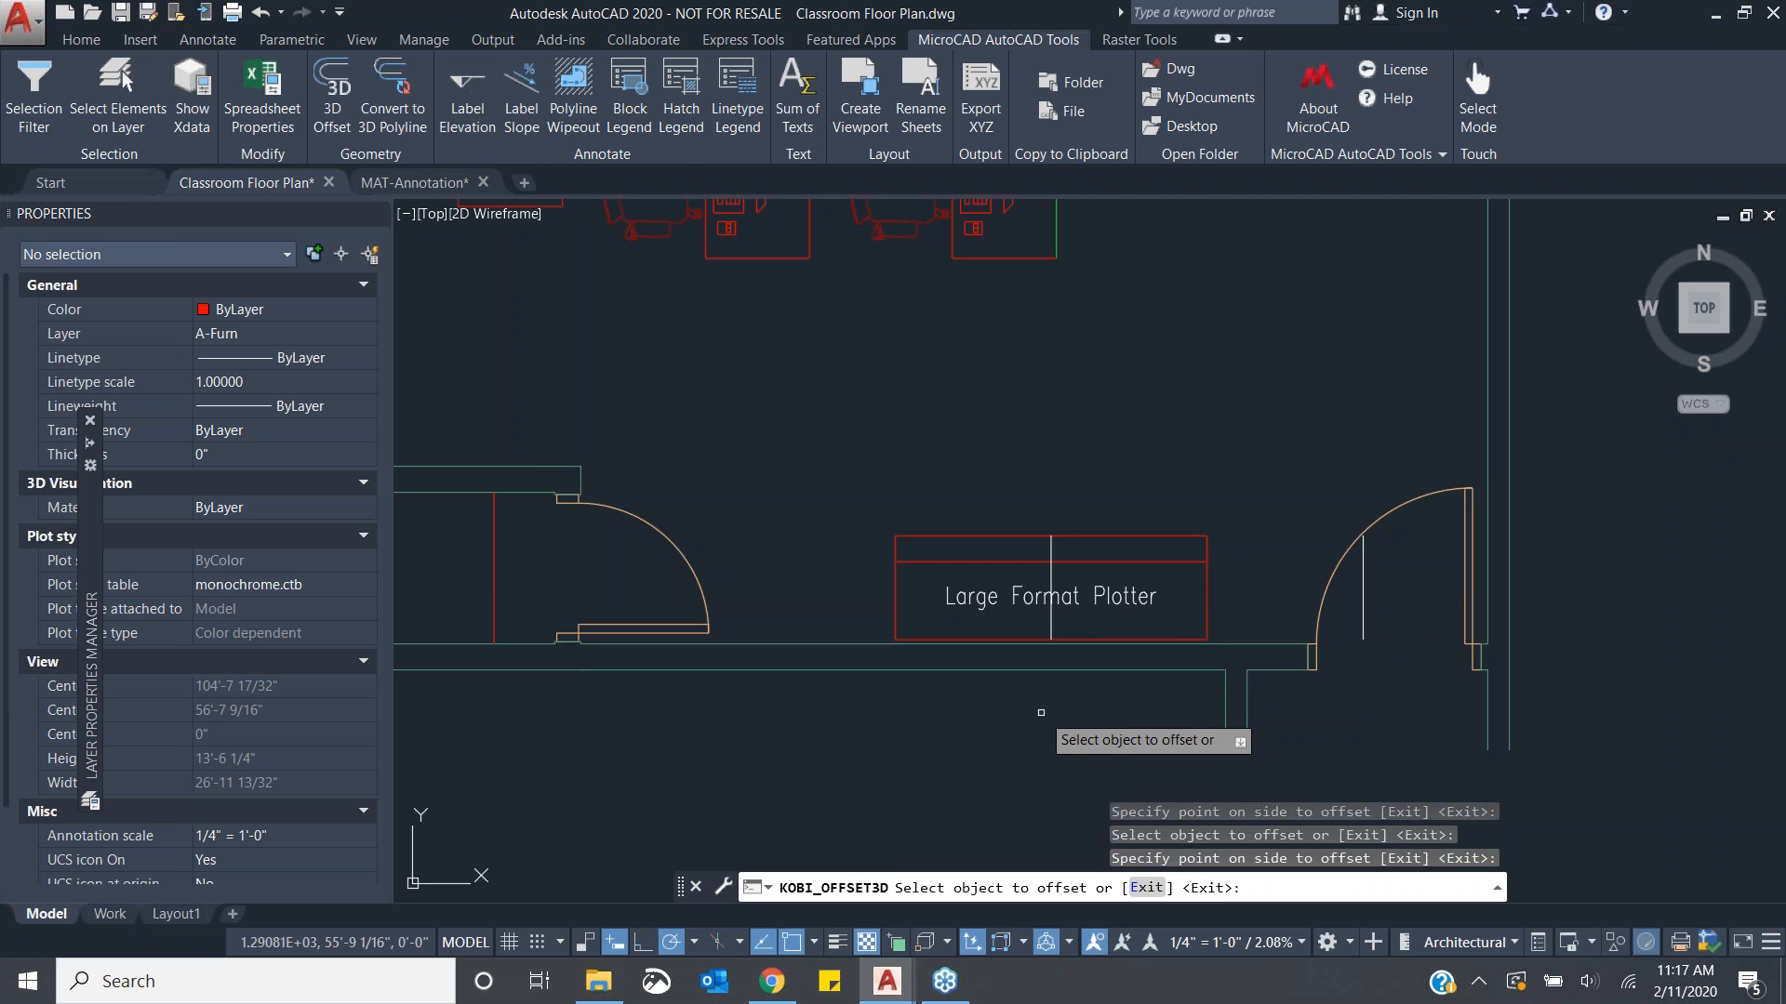
key("Escape")
key("Escape")
key("Escape")
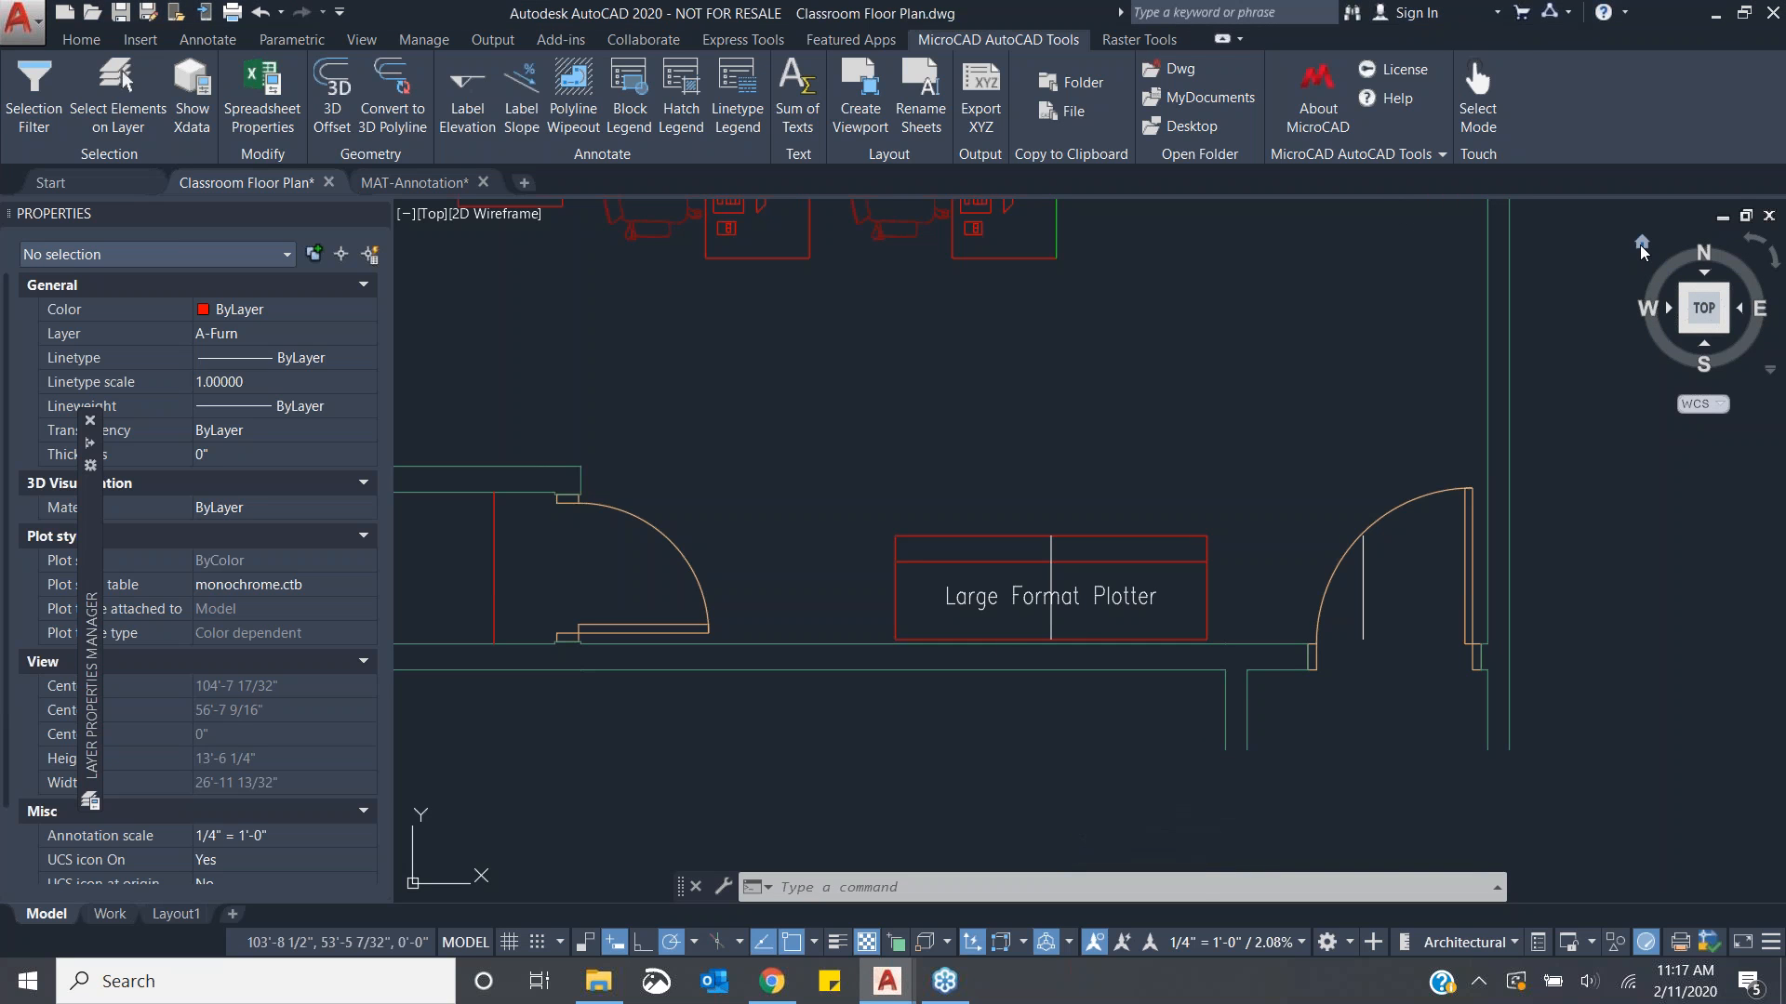
- Orbit the view to inspect the elevated offset lines in 3D, then return to the Top view
left_click(1643, 242)
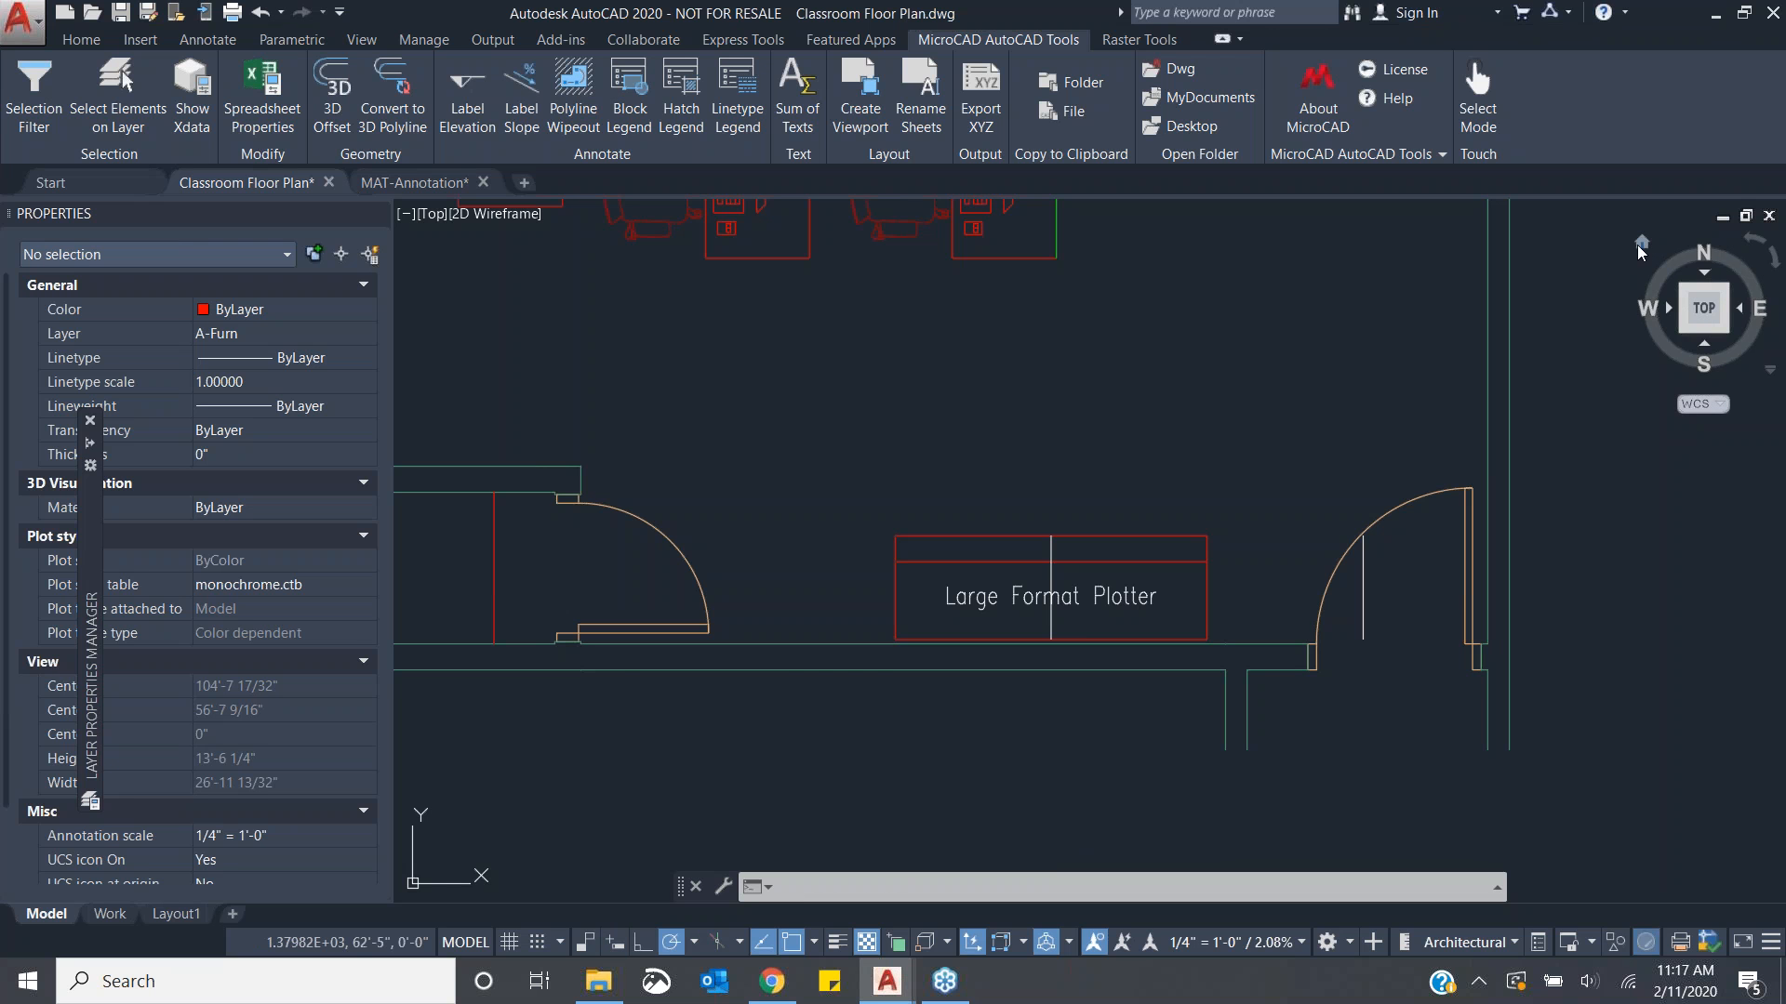
scroll(1339, 538, "up", 5)
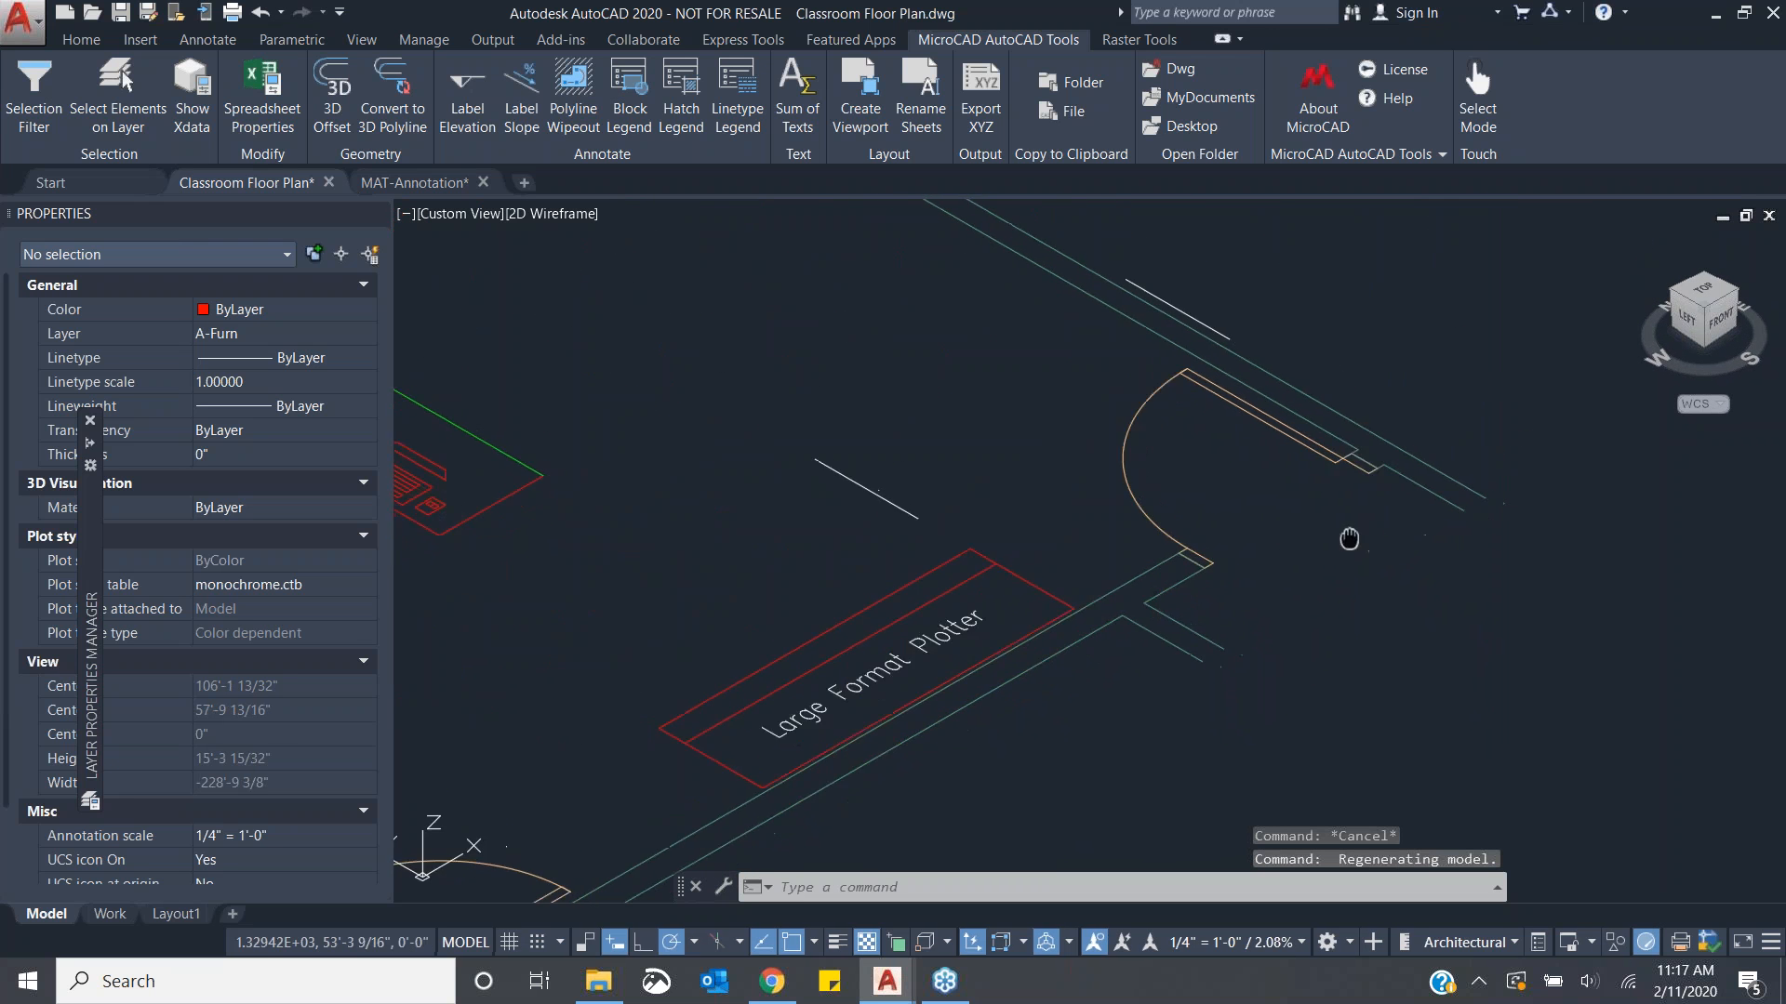
mouse_move(1320, 532)
middle_mouse_down("shift")
mouse_move(1305, 518)
mouse_move(1308, 351)
mouse_move(1391, 478)
mouse_move(1334, 530)
mouse_move(1283, 530)
mouse_move(1271, 555)
mouse_move(1284, 521)
mouse_move(1298, 536)
middle_mouse_up("shift")
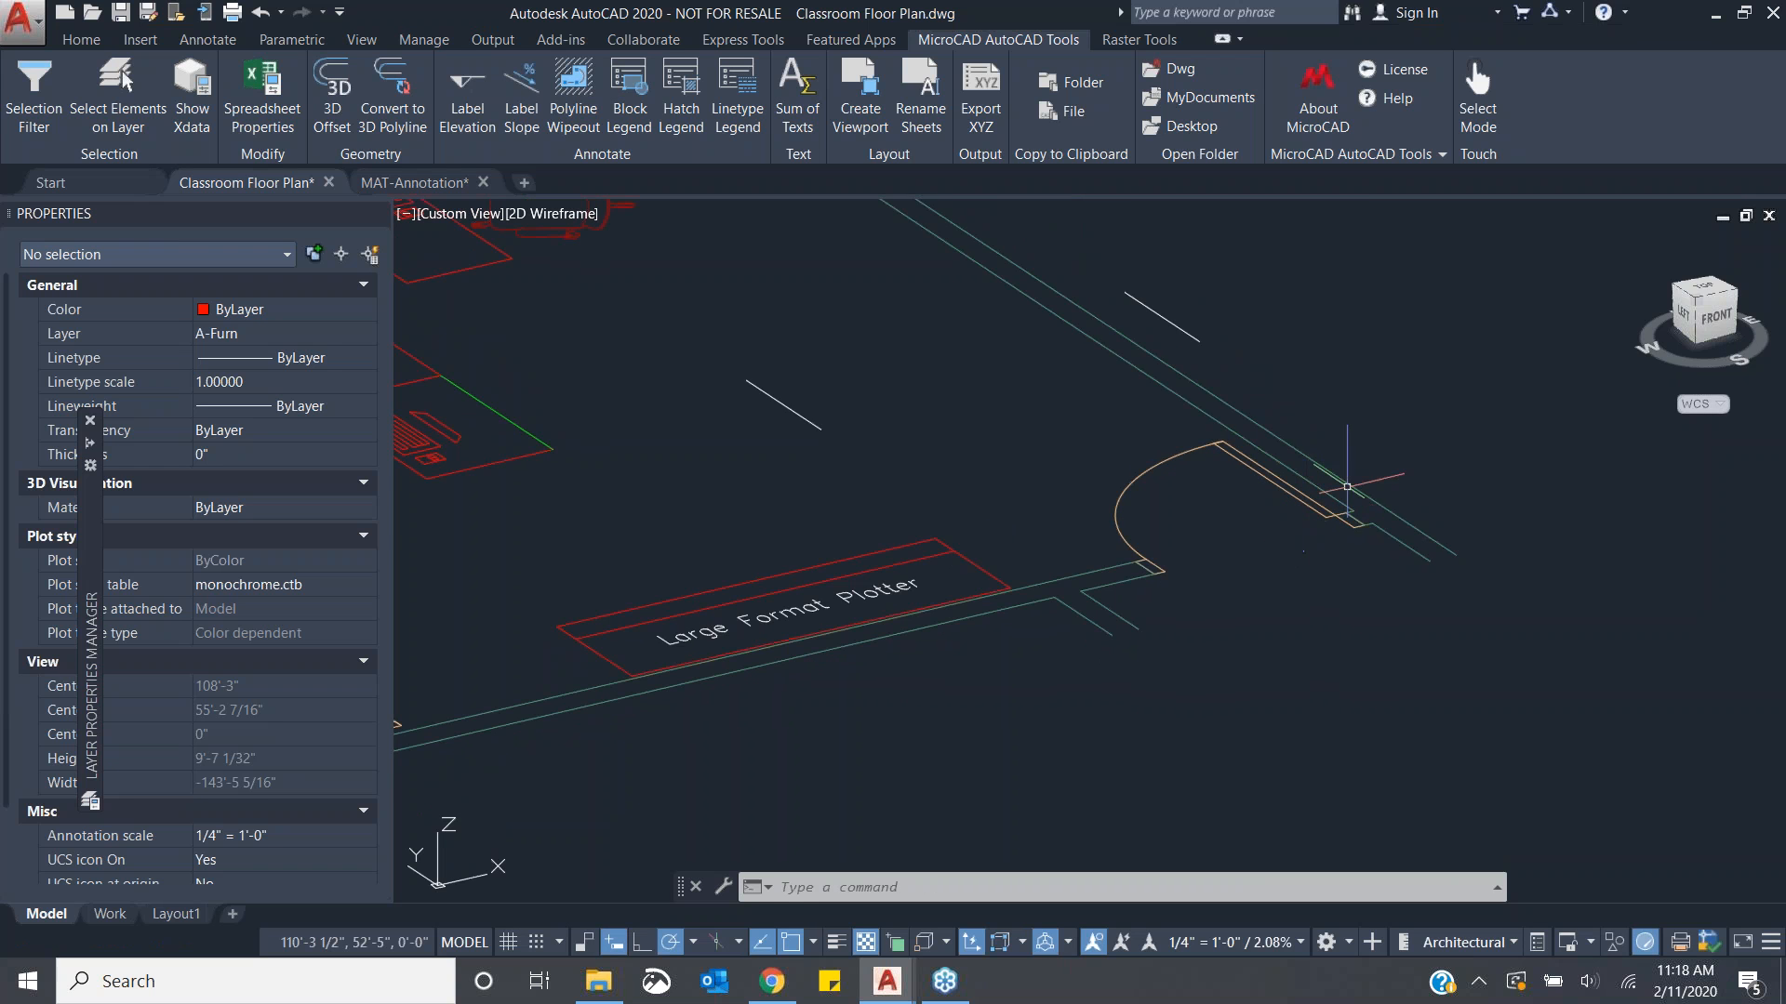
left_click(1702, 287)
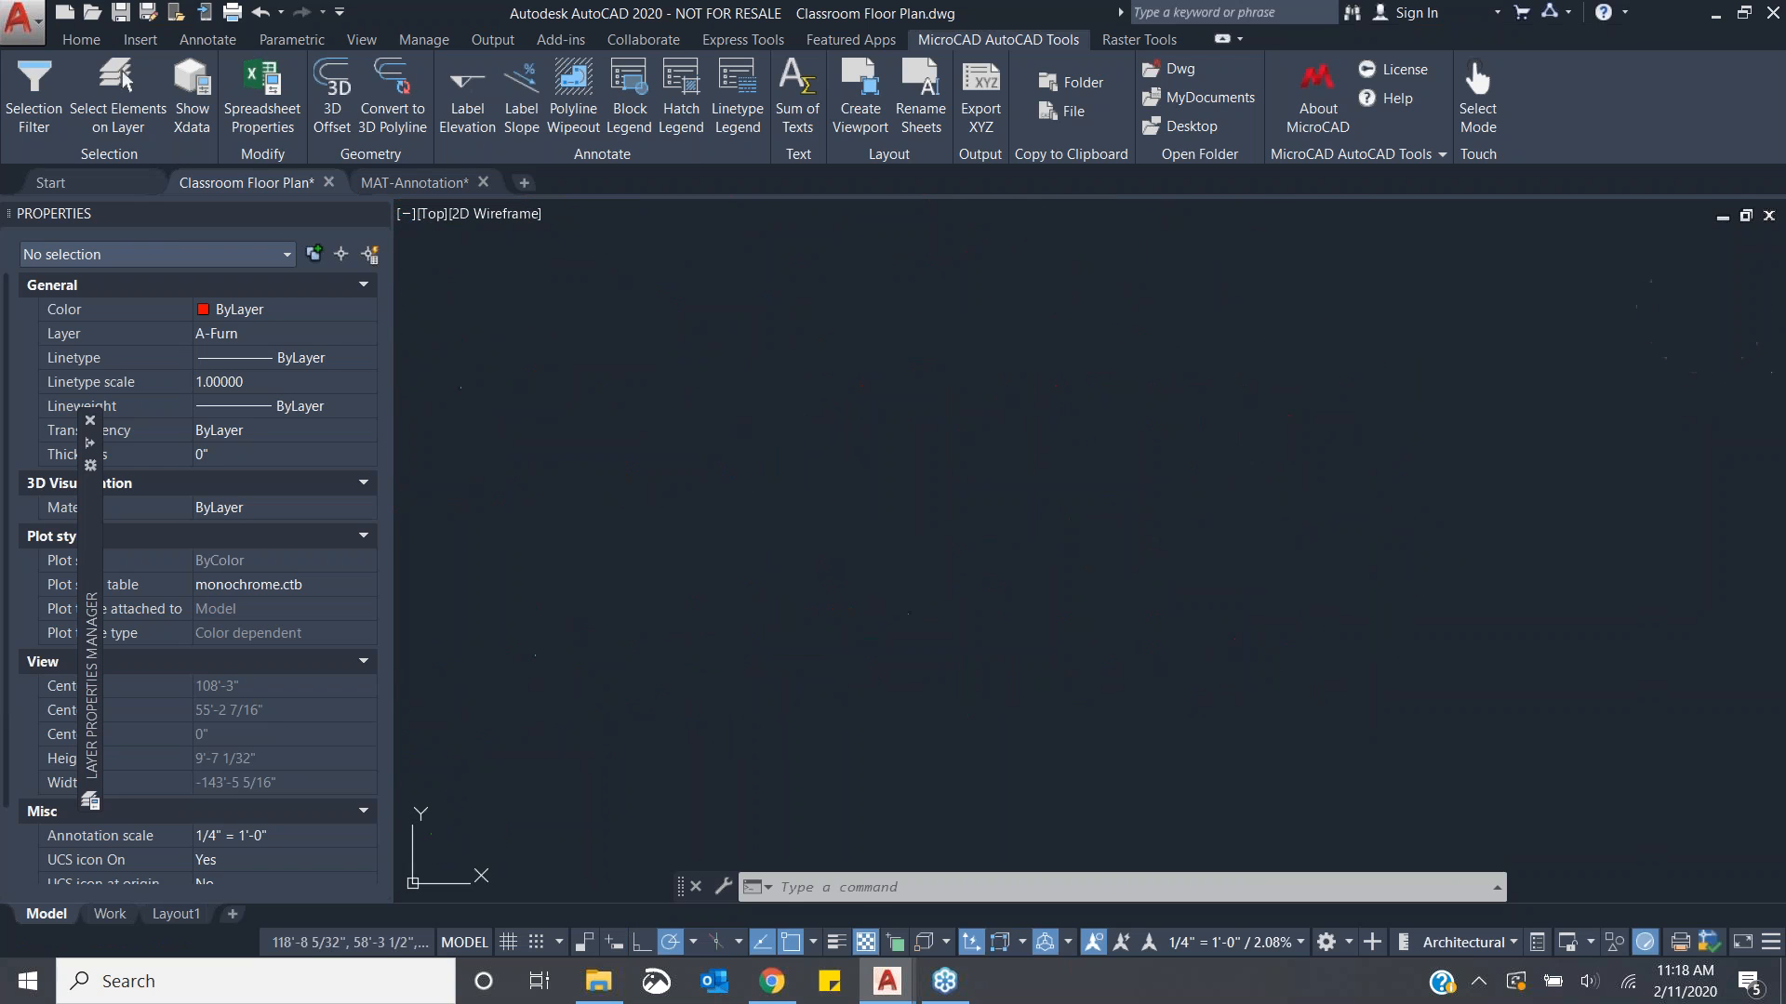
scroll(1328, 741, "up", 6)
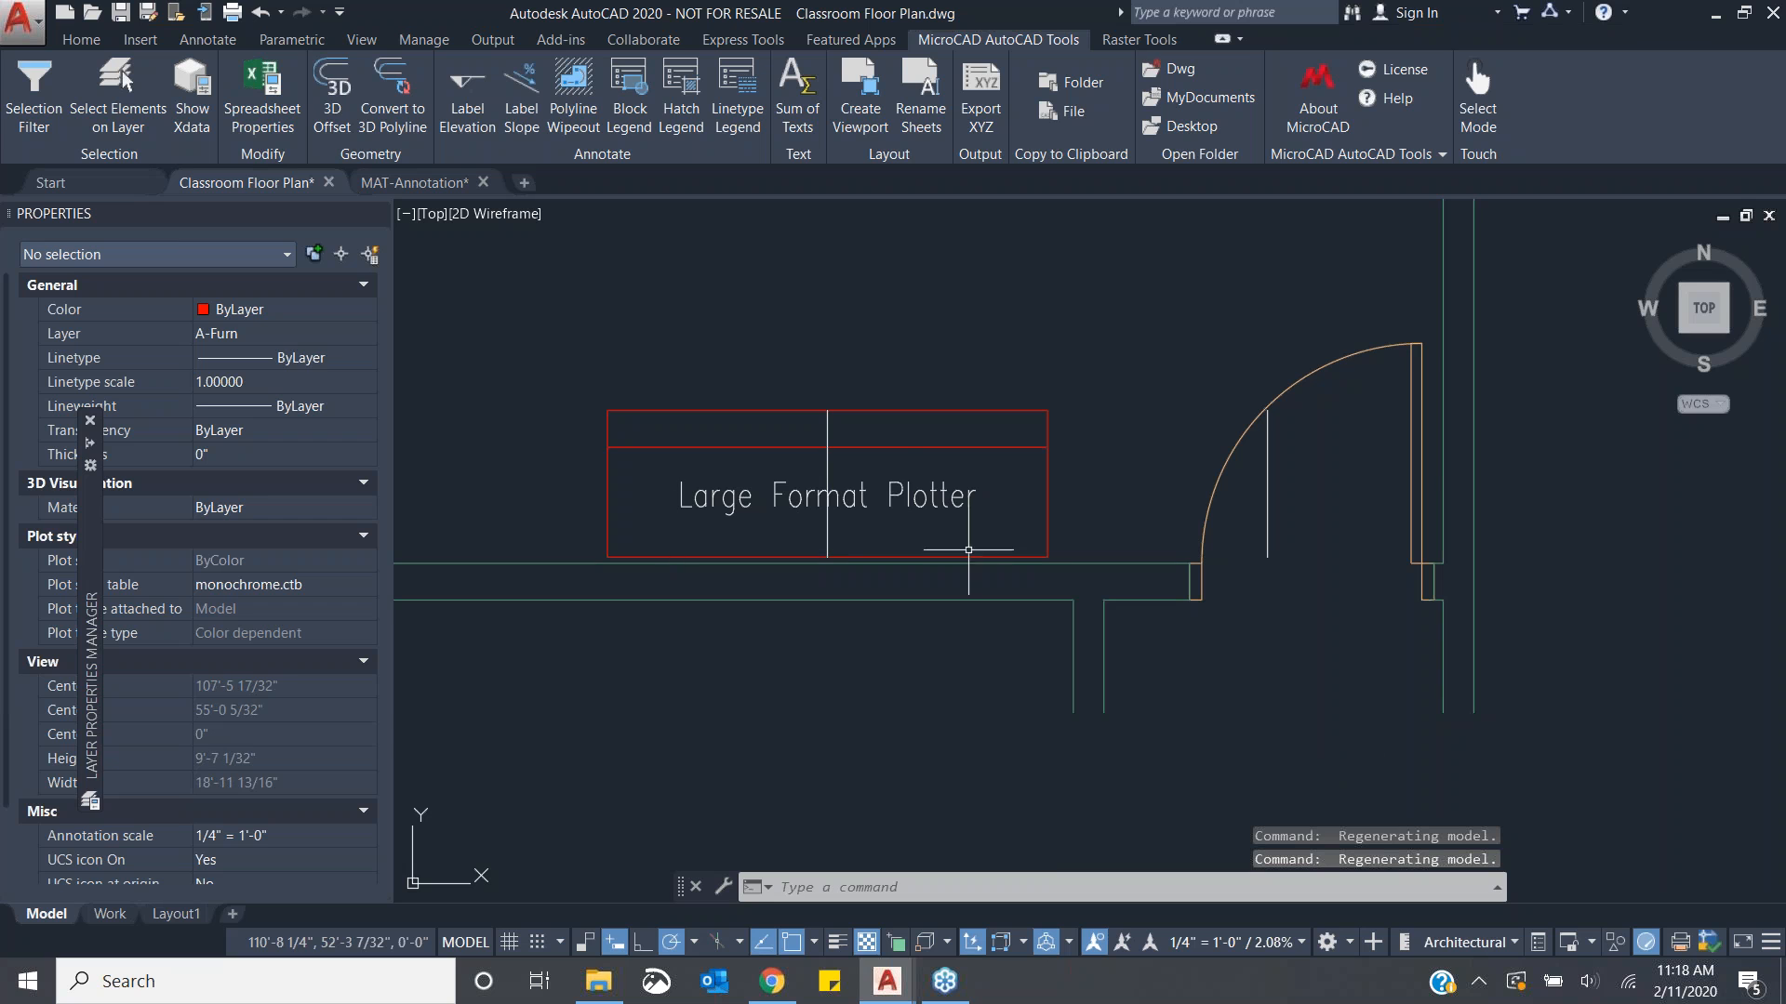
- Delete the 3D polyline offsets created around the plotter box
left_click(826, 465)
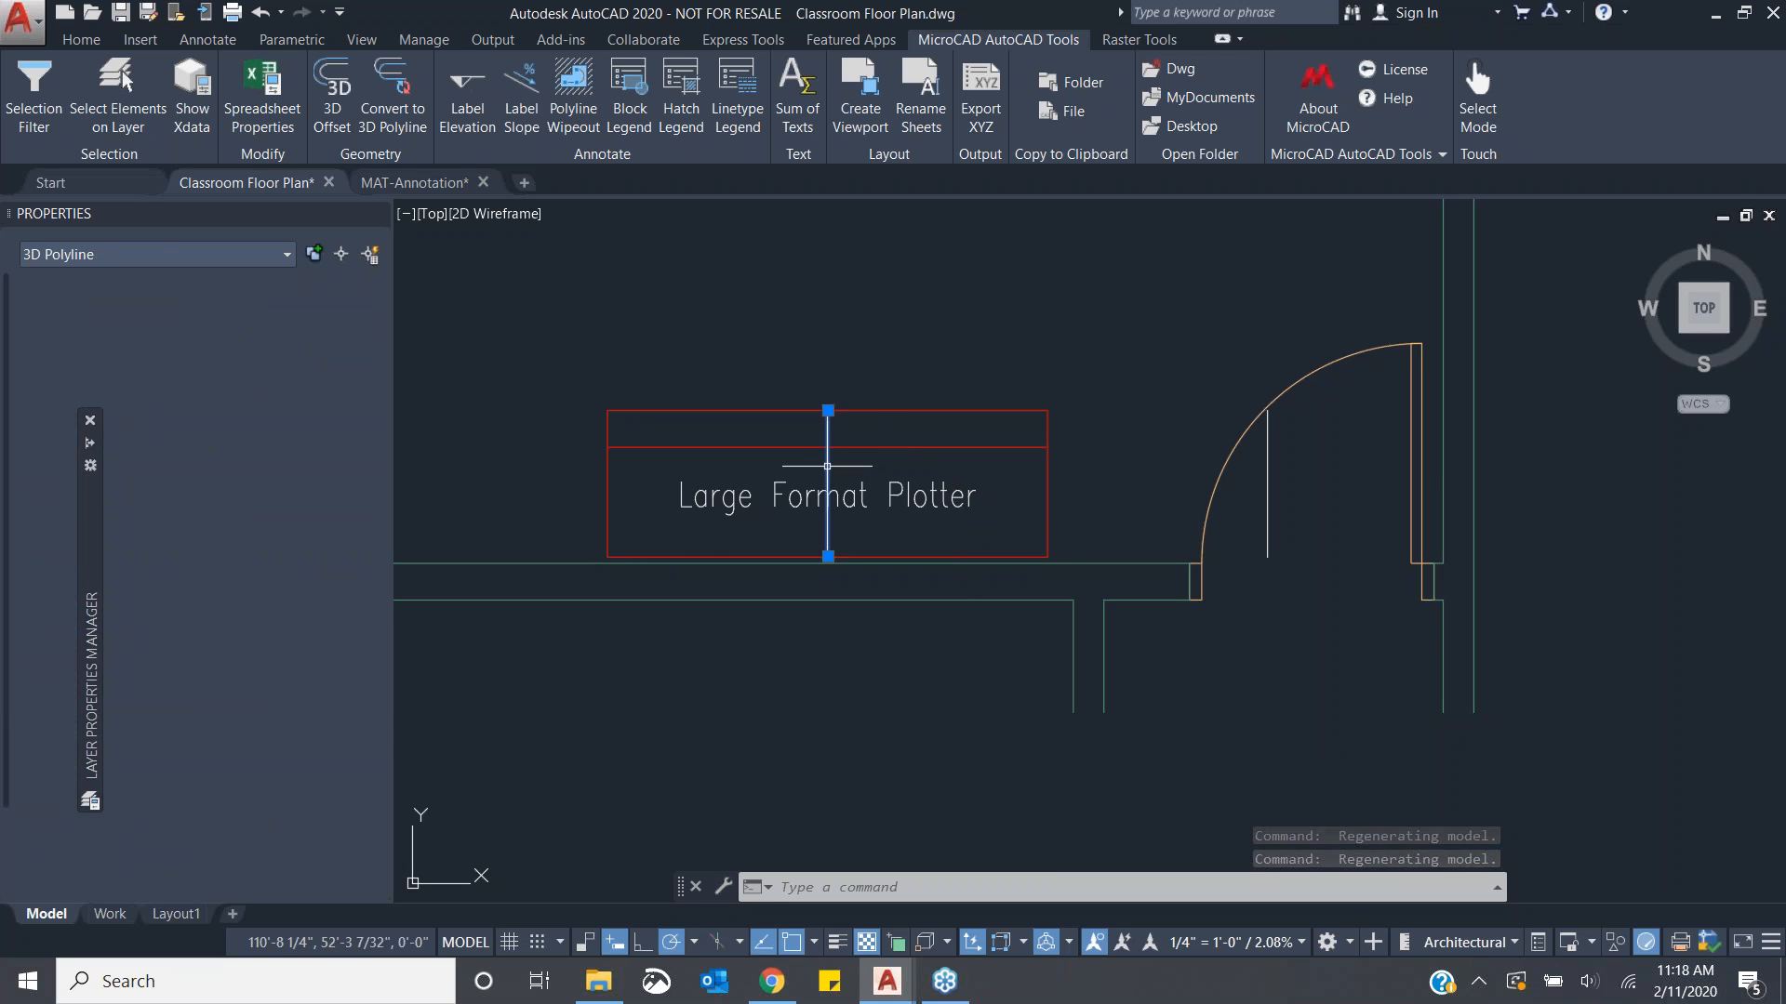
left_click(1267, 493)
key("Delete")
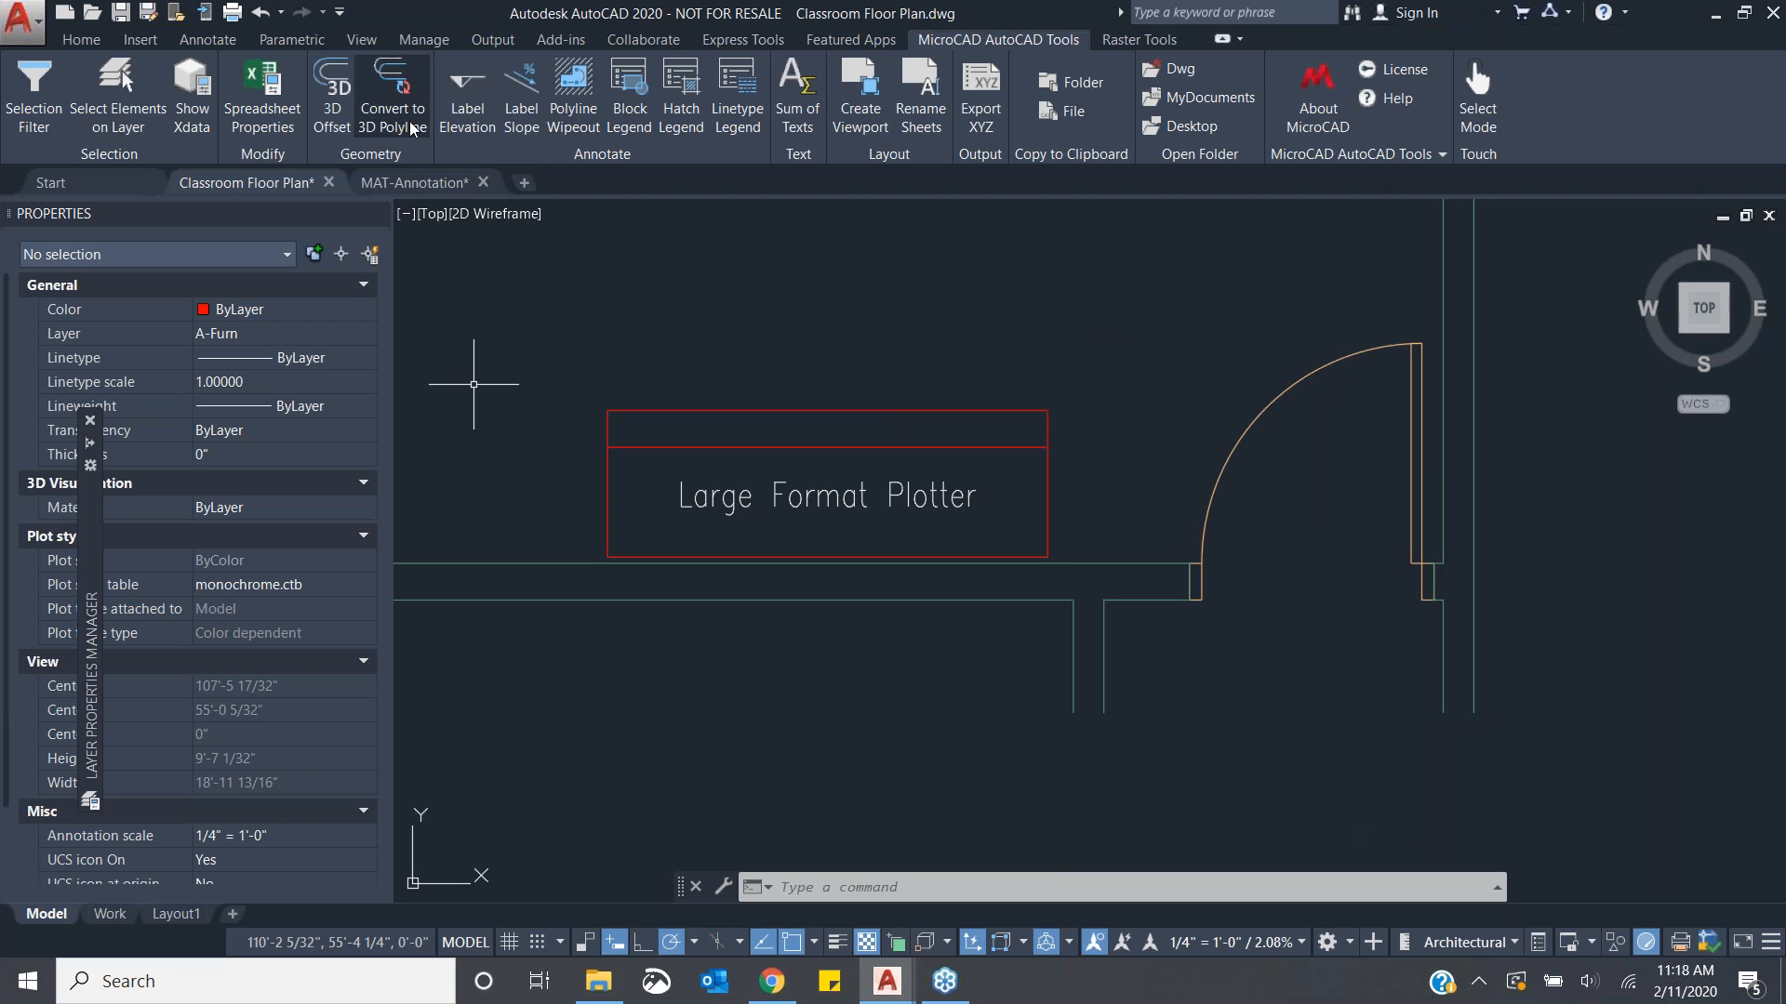
- Draw an open rectangular polyline about 4' by 2' outside the room's right wall with PLine
scroll(815, 535, "down", 6)
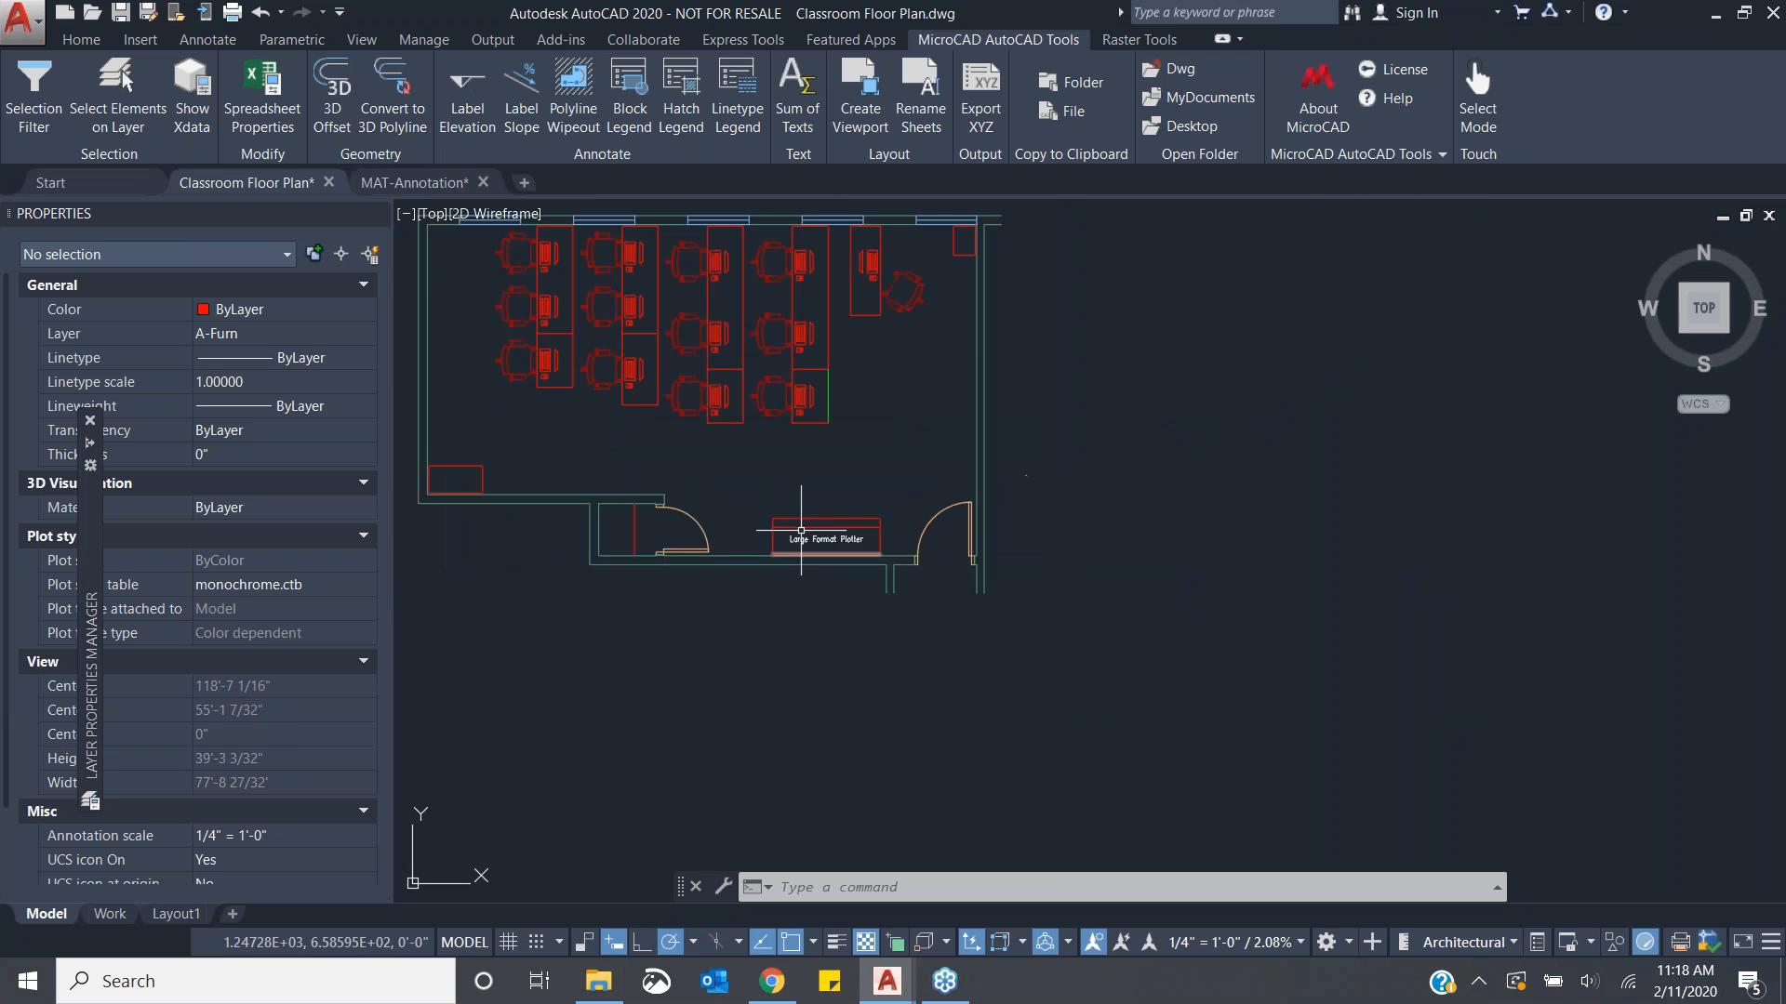
middle_click_drag(752, 459, 791, 524)
scroll(605, 558, "up", 2)
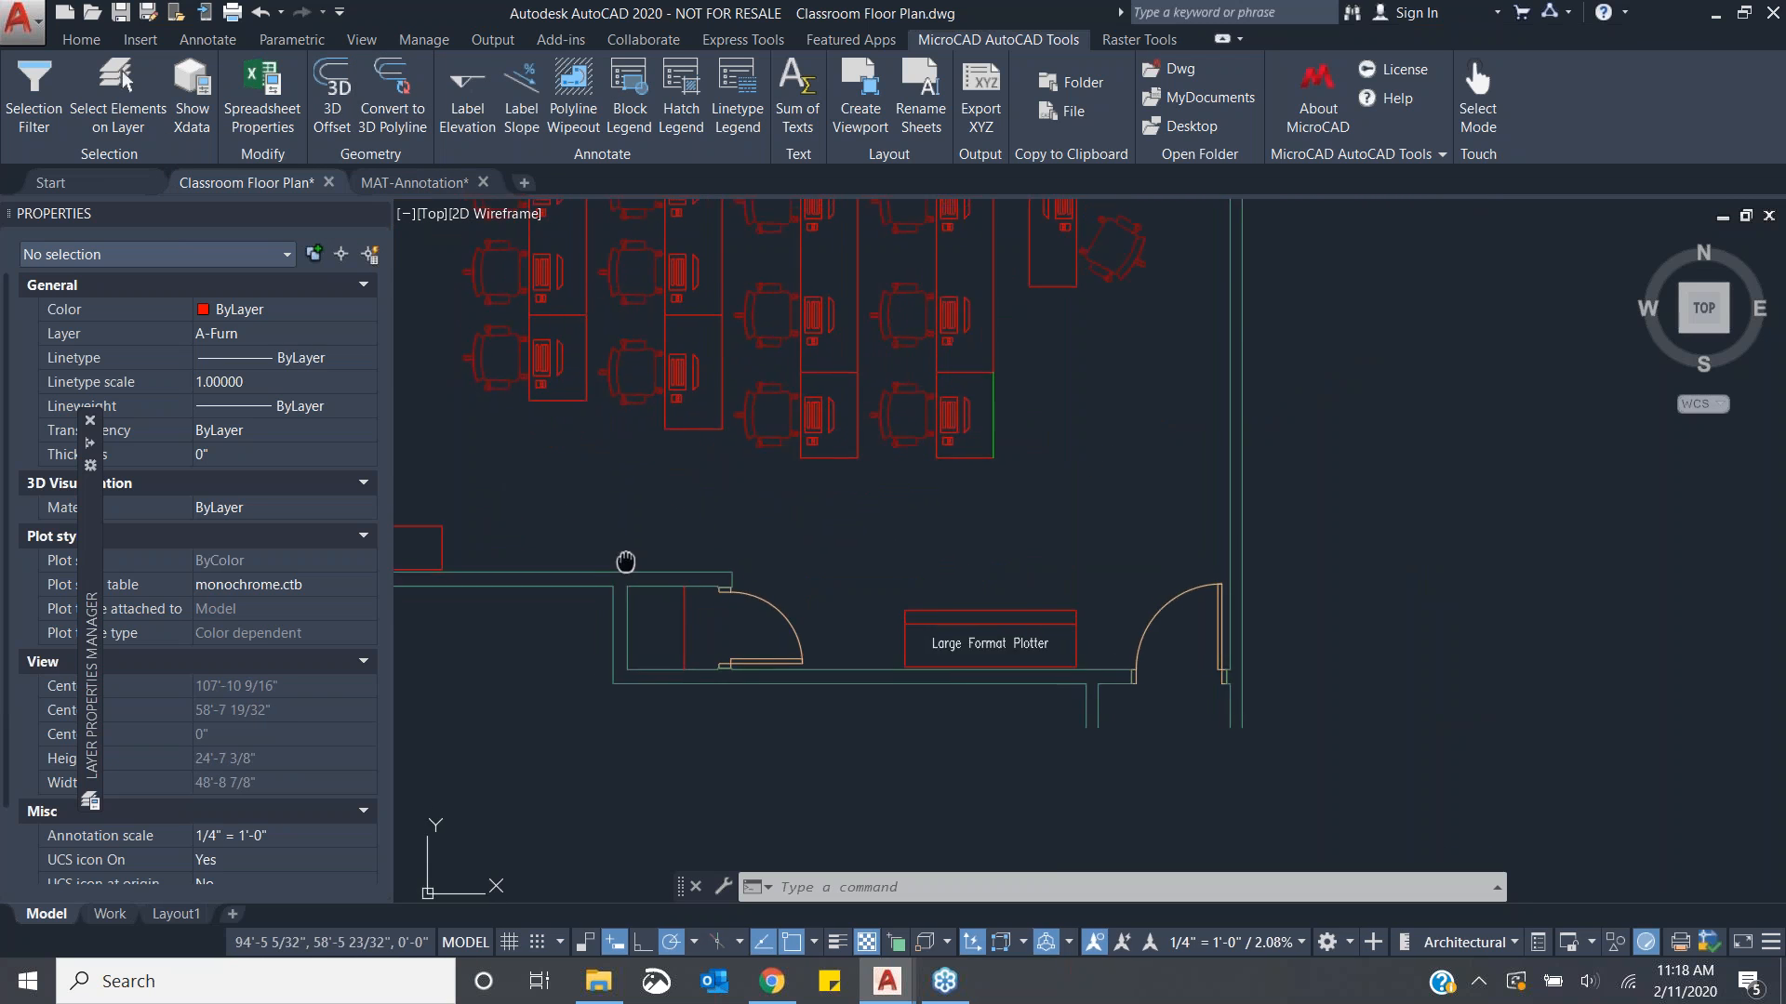
scroll(712, 590, "down", 2)
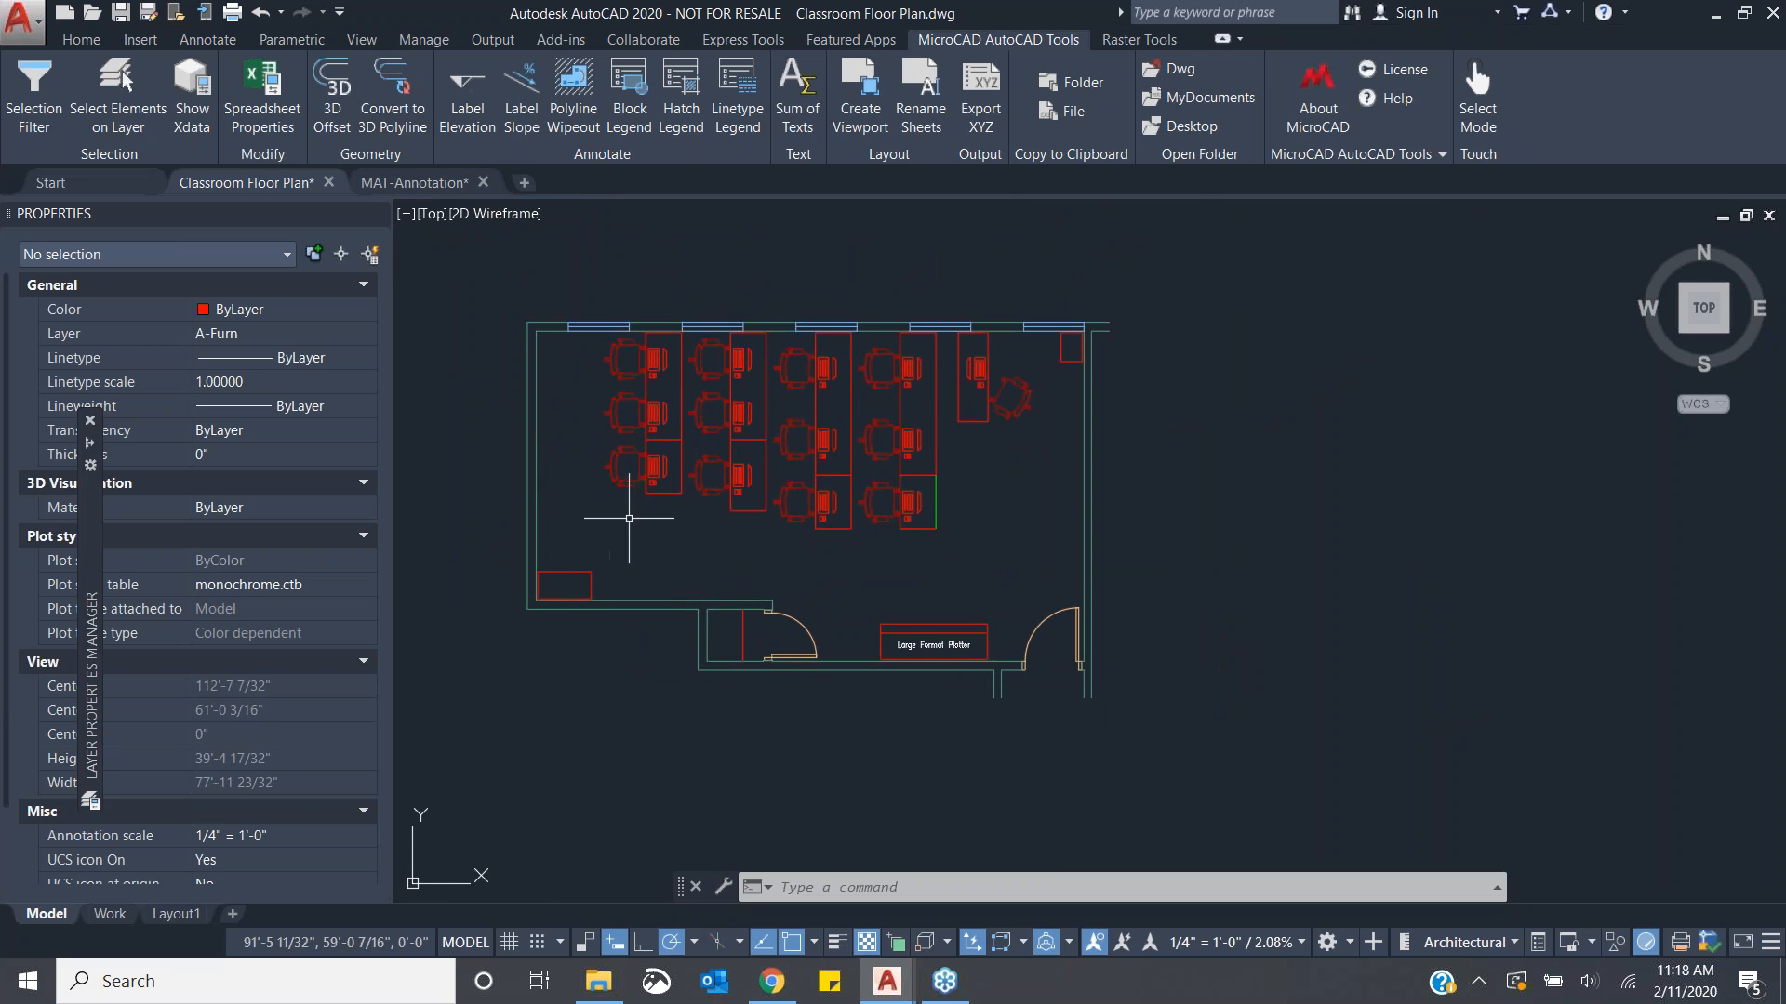
type("PLine")
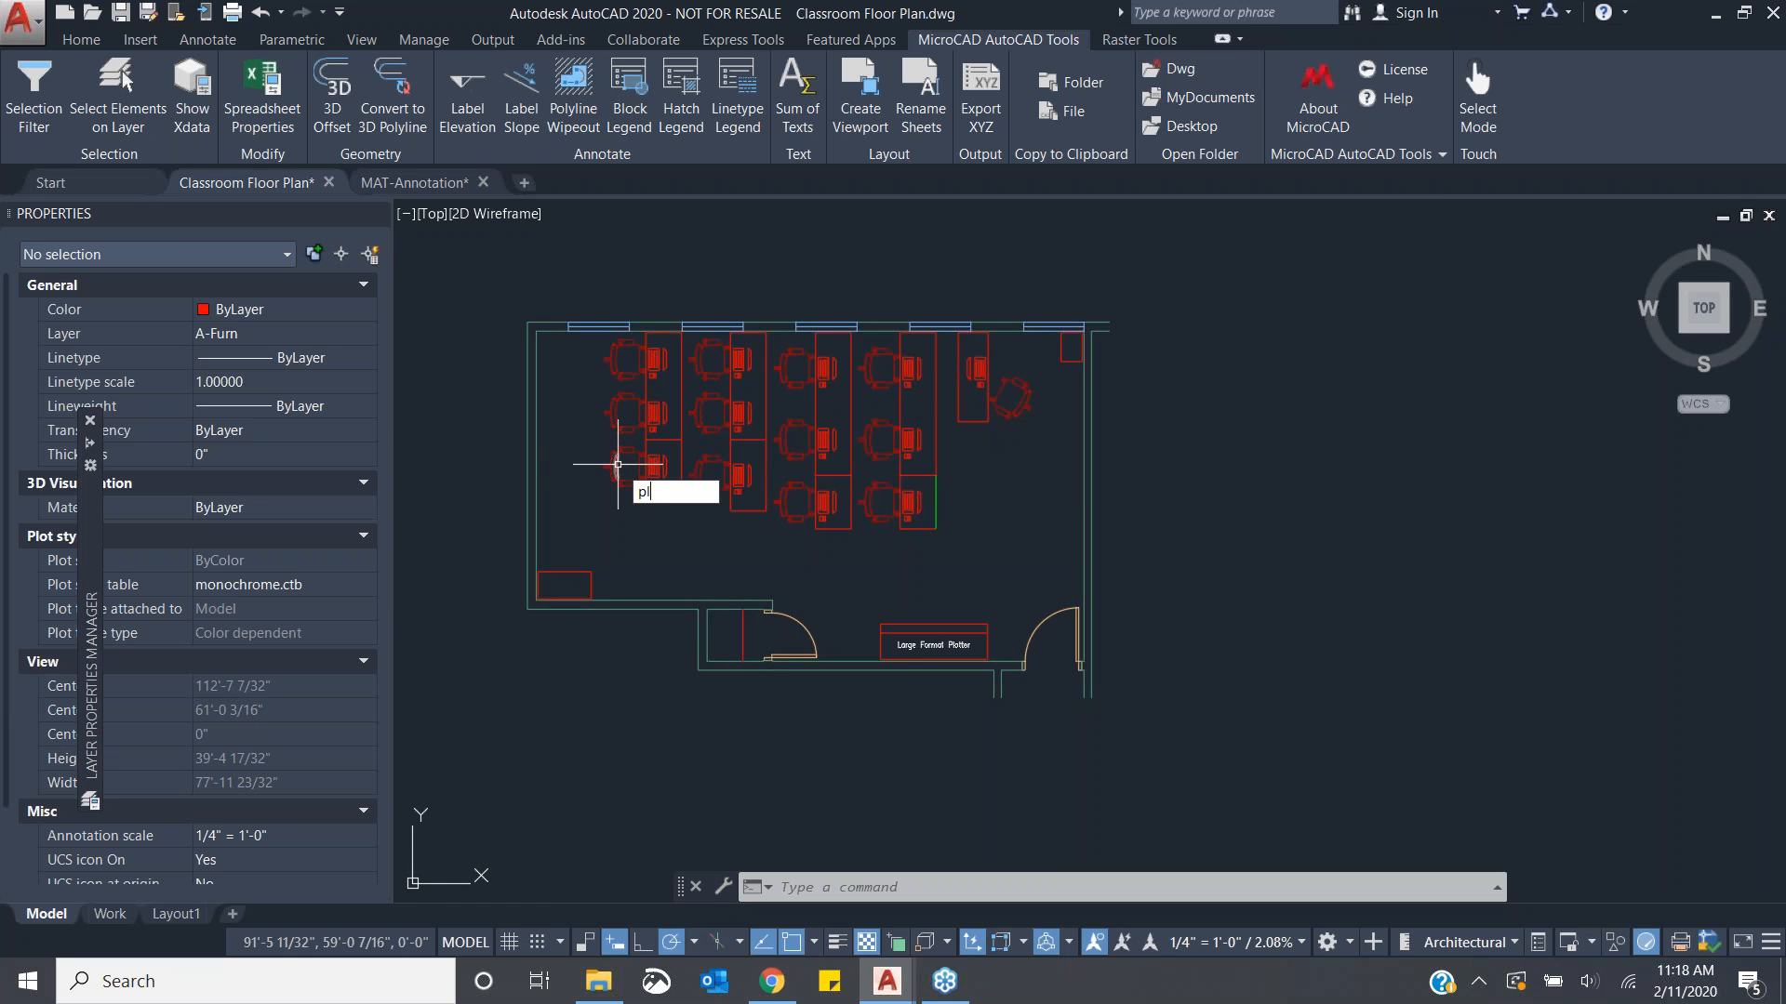
key("Return")
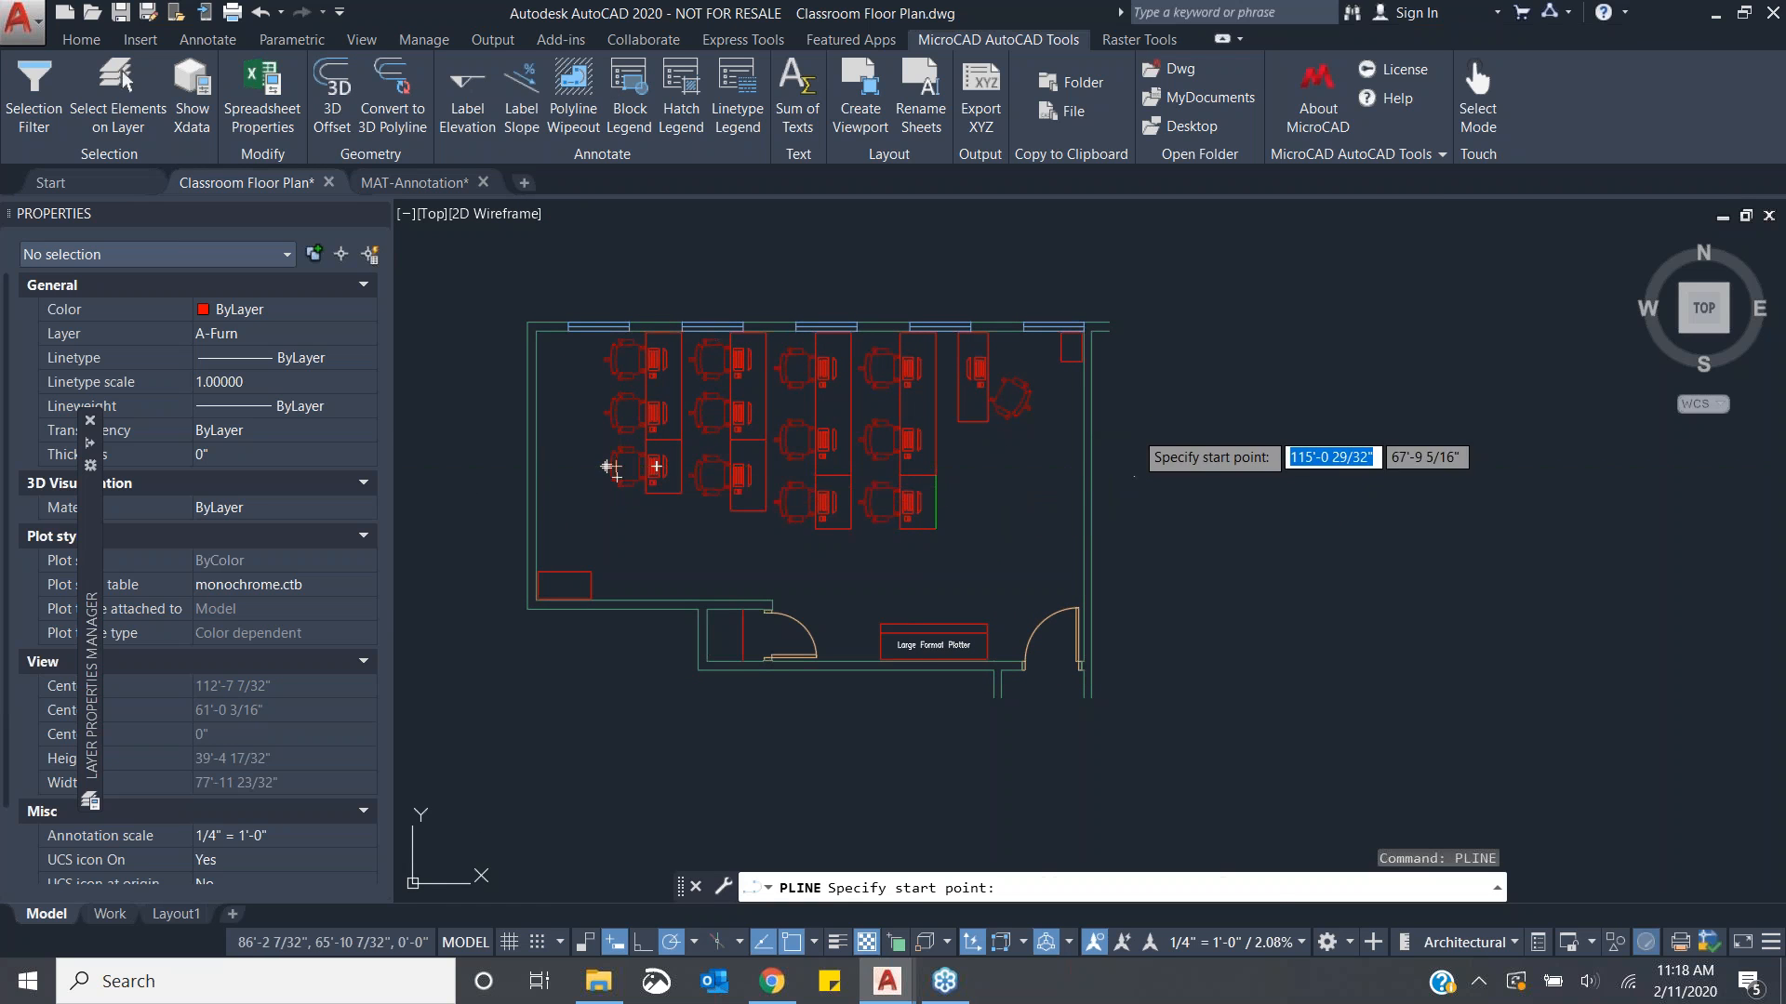
left_click(1134, 429)
left_click(1206, 429)
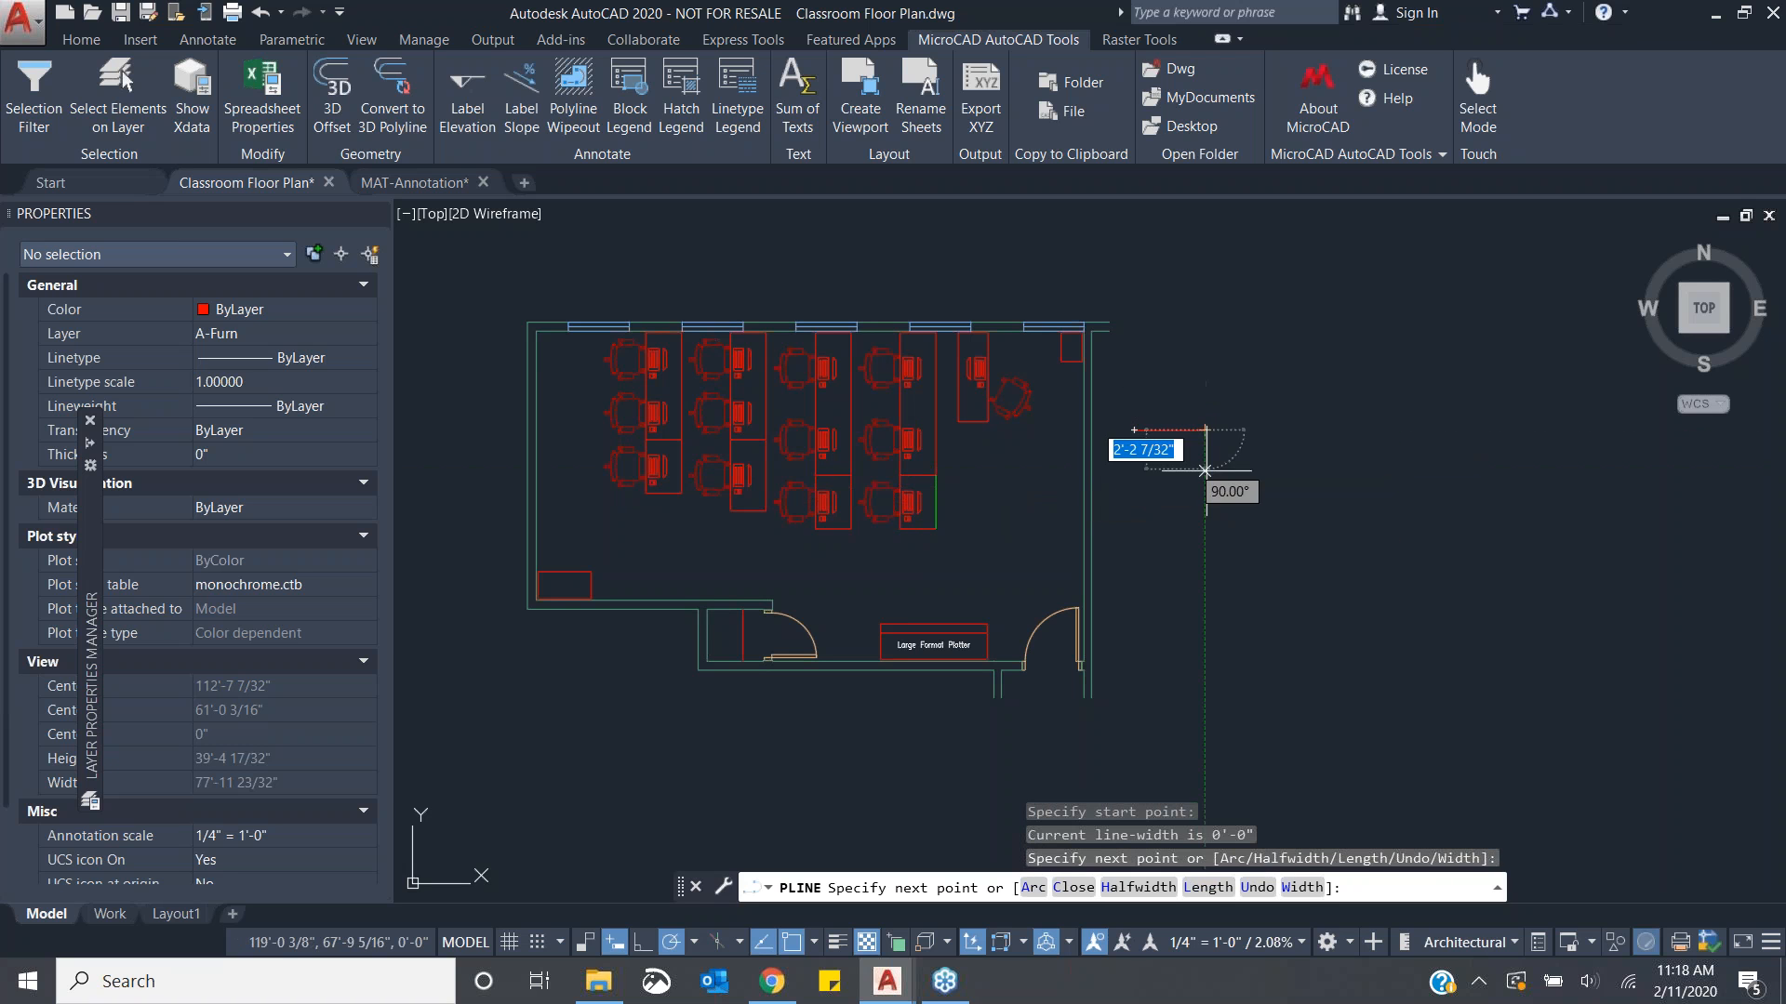
left_click(1205, 470)
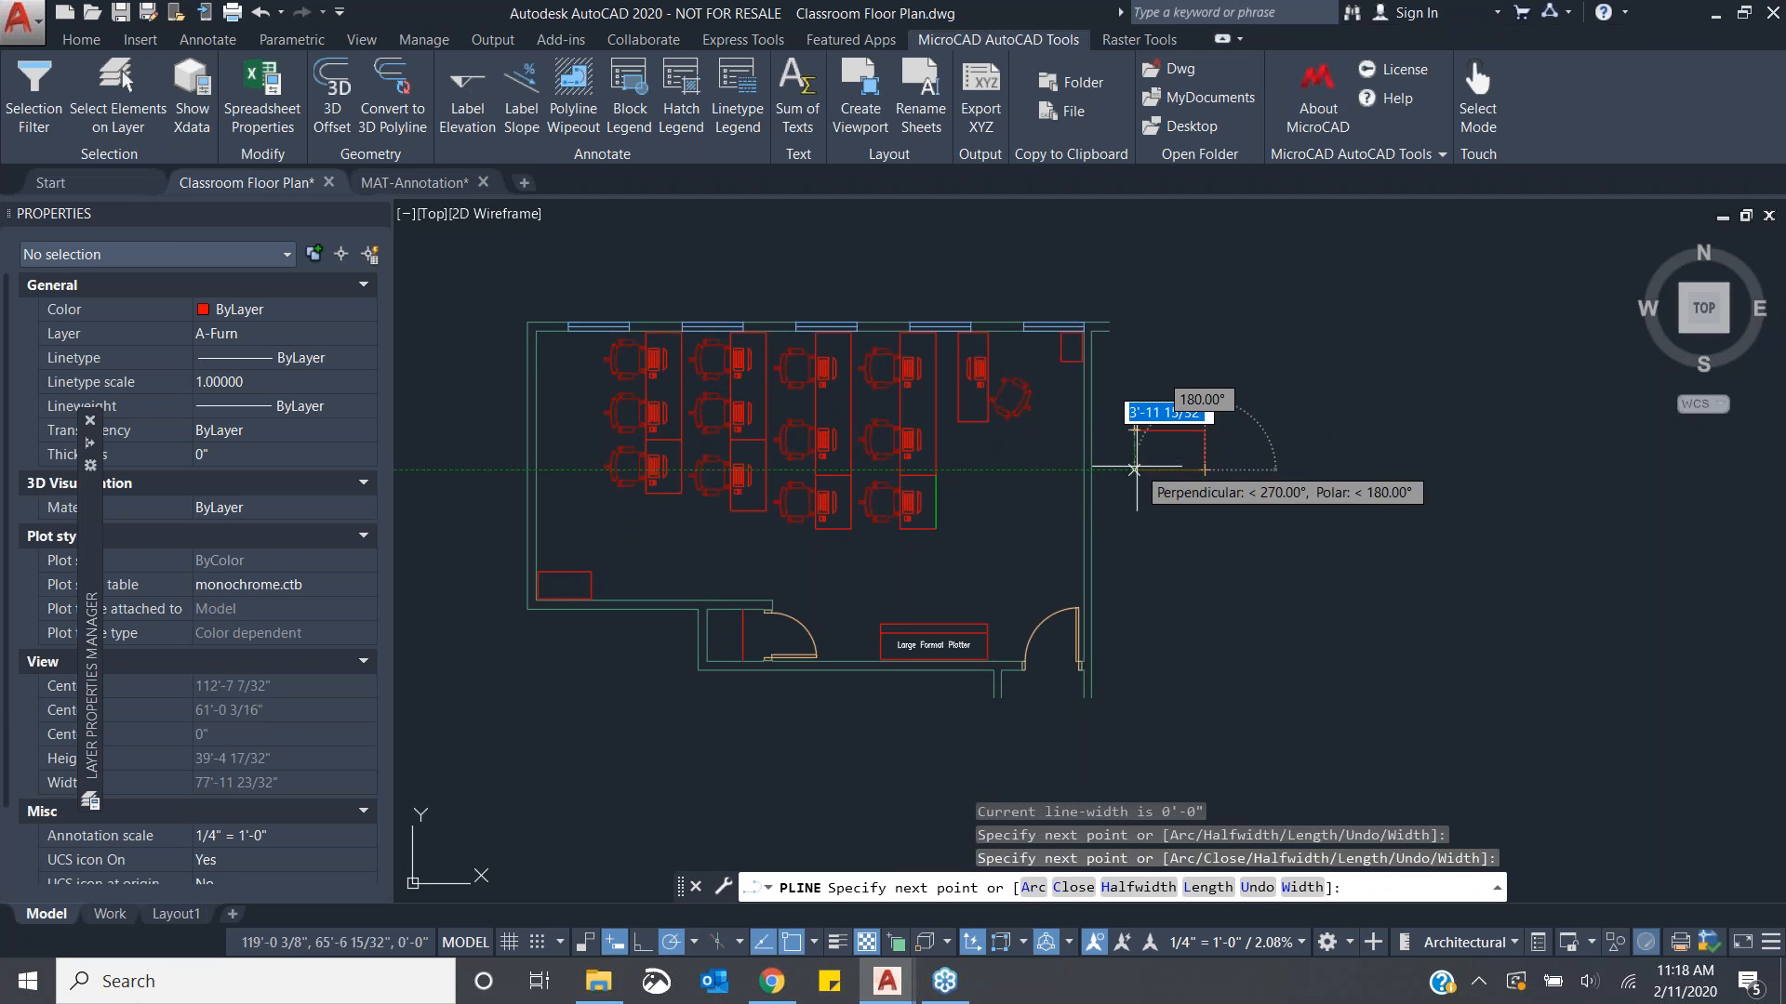
left_click(1134, 469)
left_click(1134, 427)
key("Return")
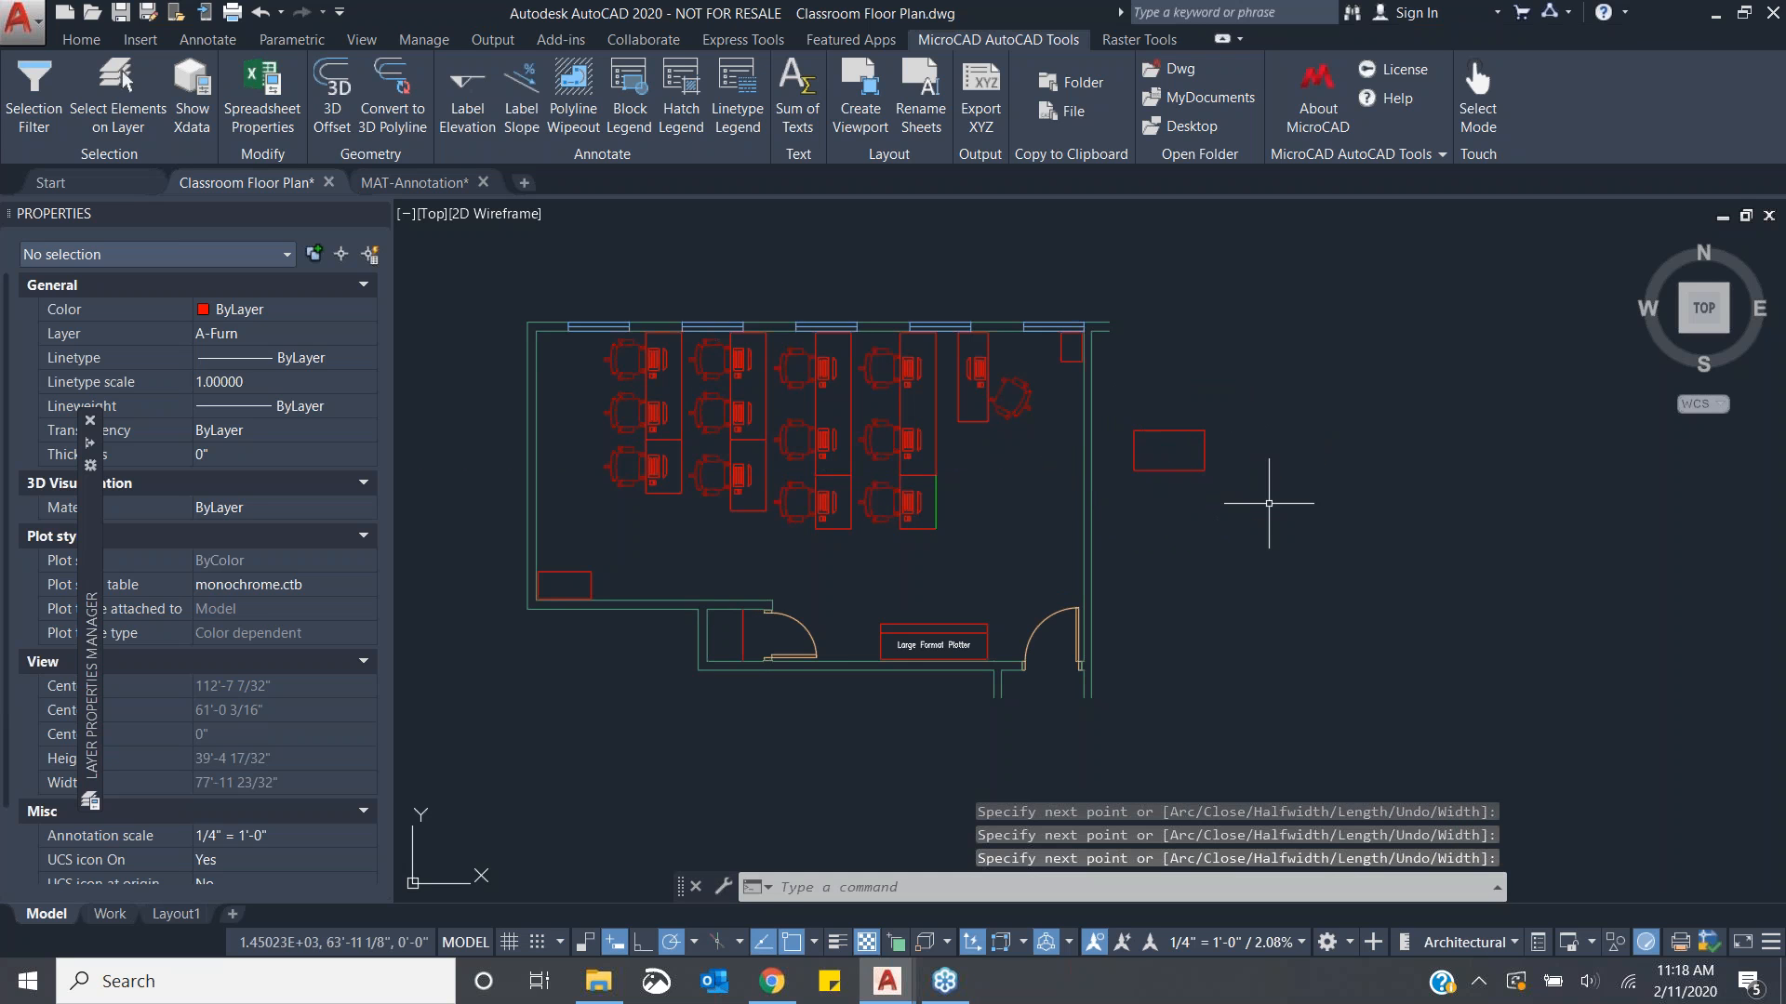
- Set the new polyline's Closed property to Yes and clear the selection
left_click(1187, 430)
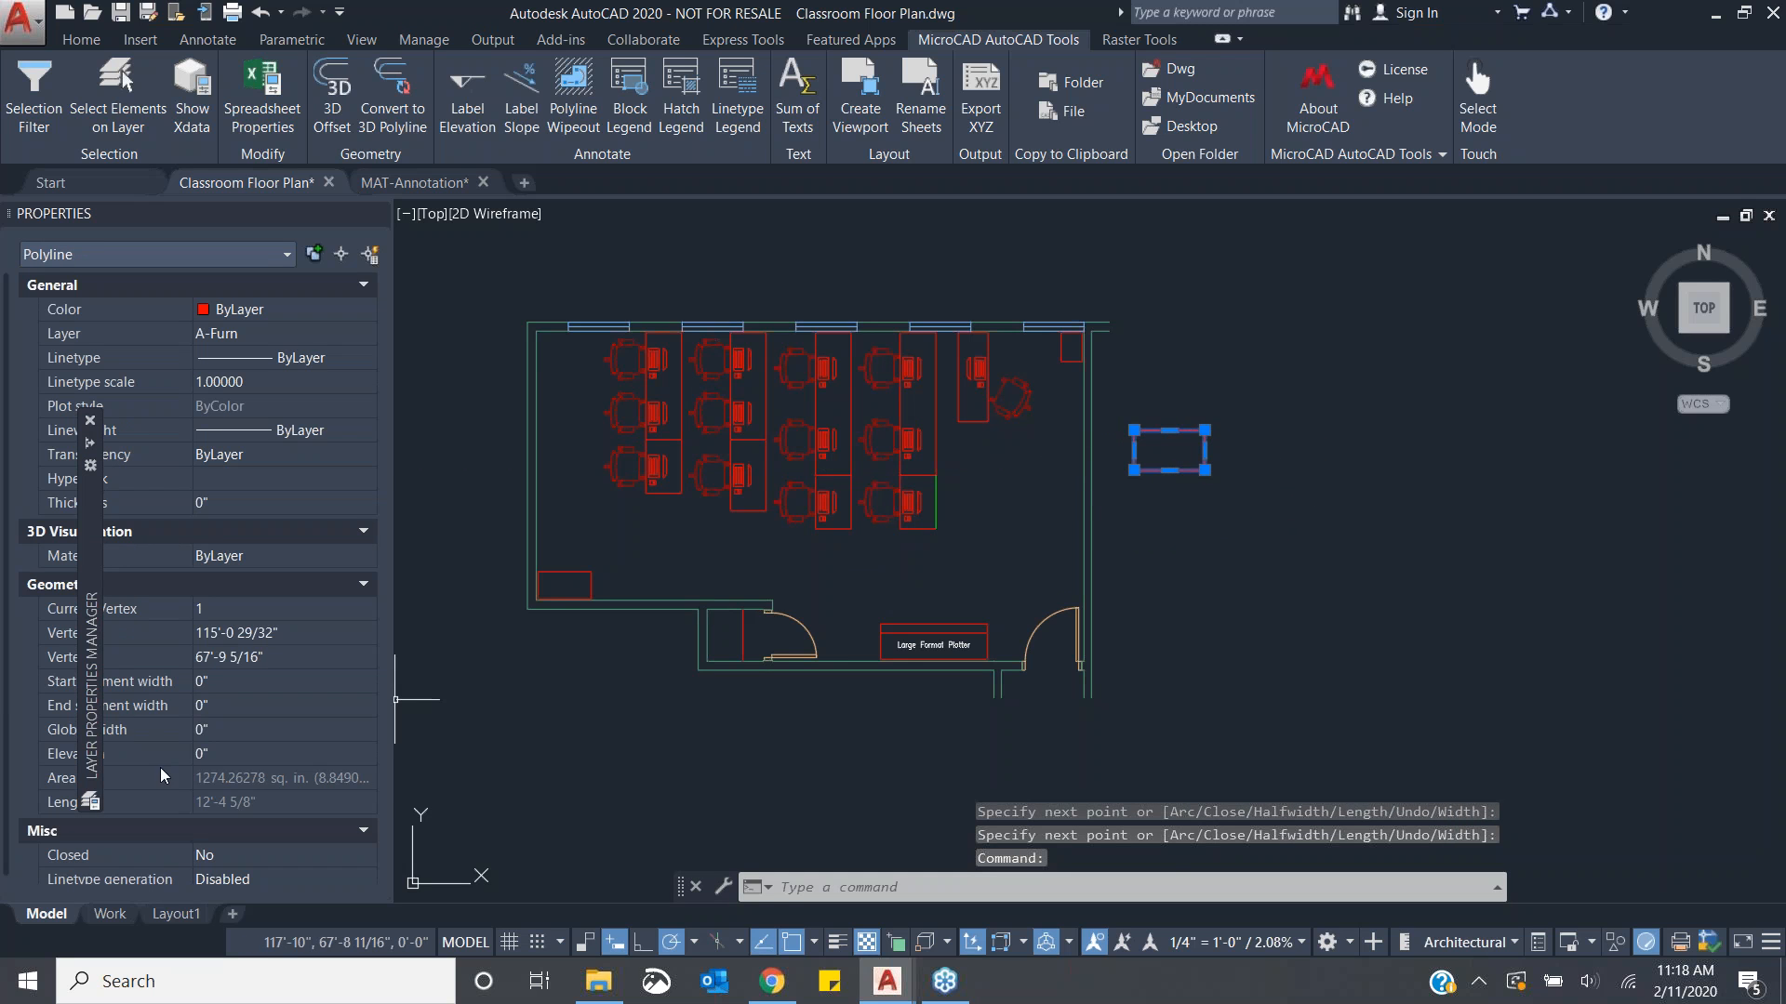
scroll(367, 669, "down", 1)
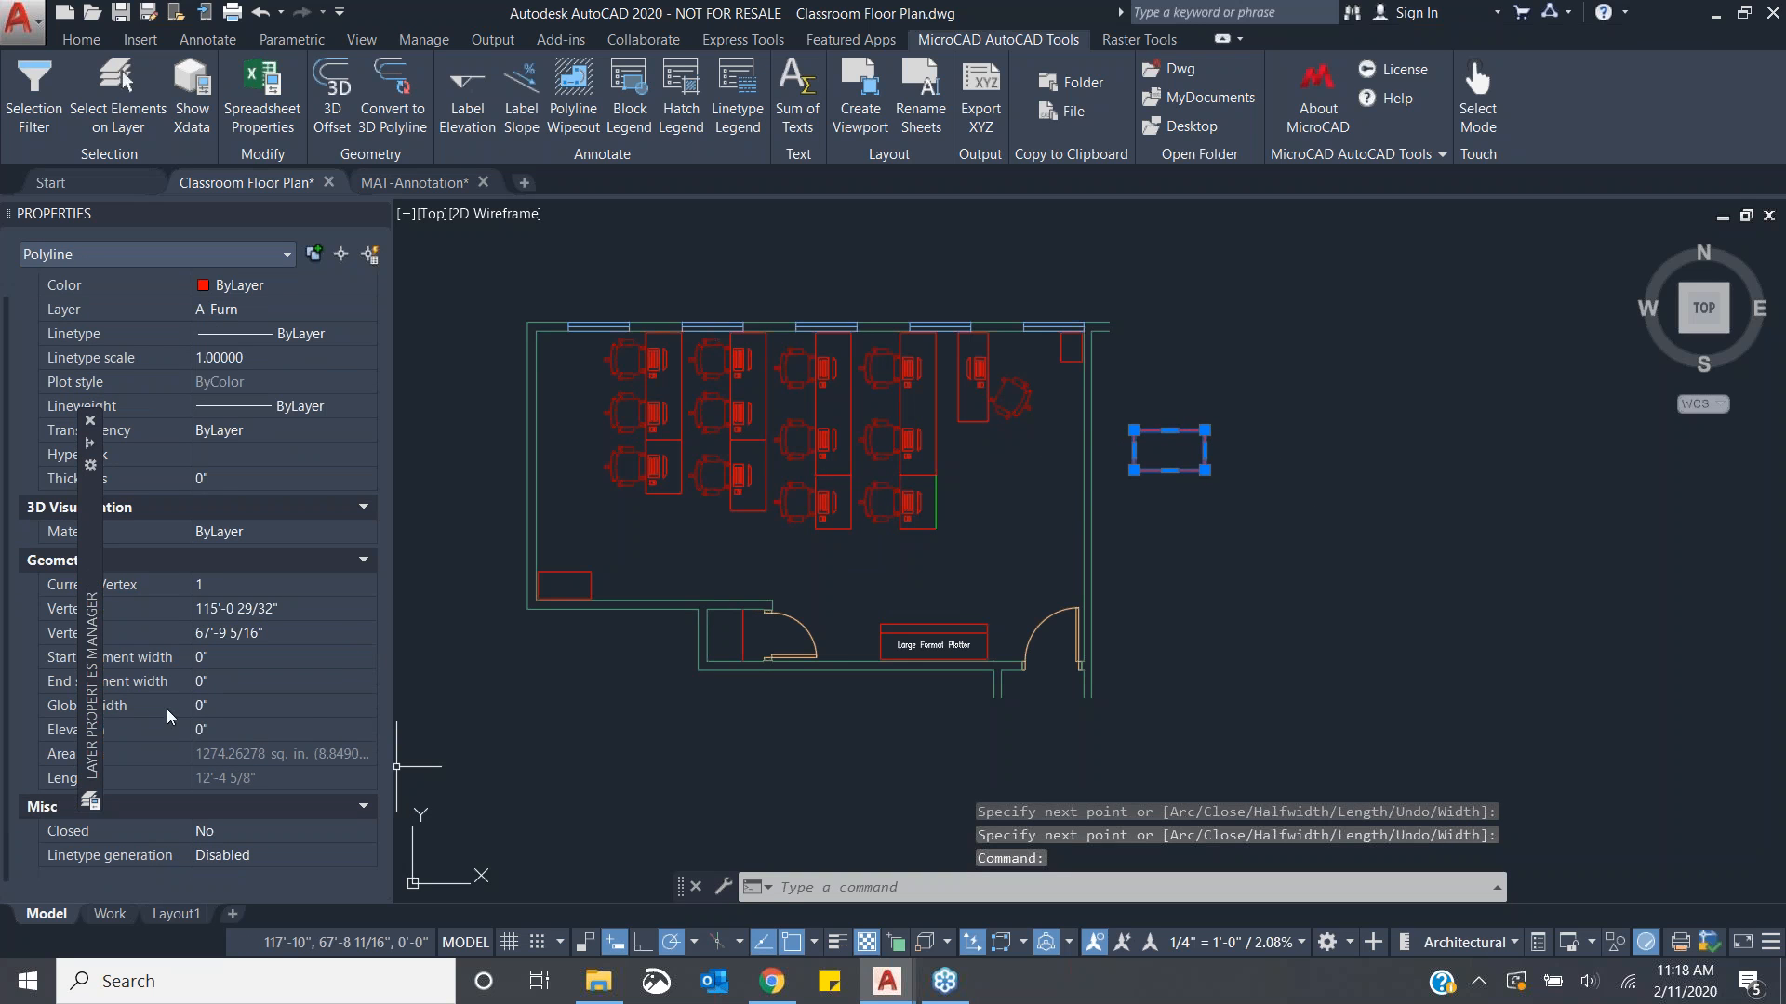
left_click(206, 833)
left_click(205, 831)
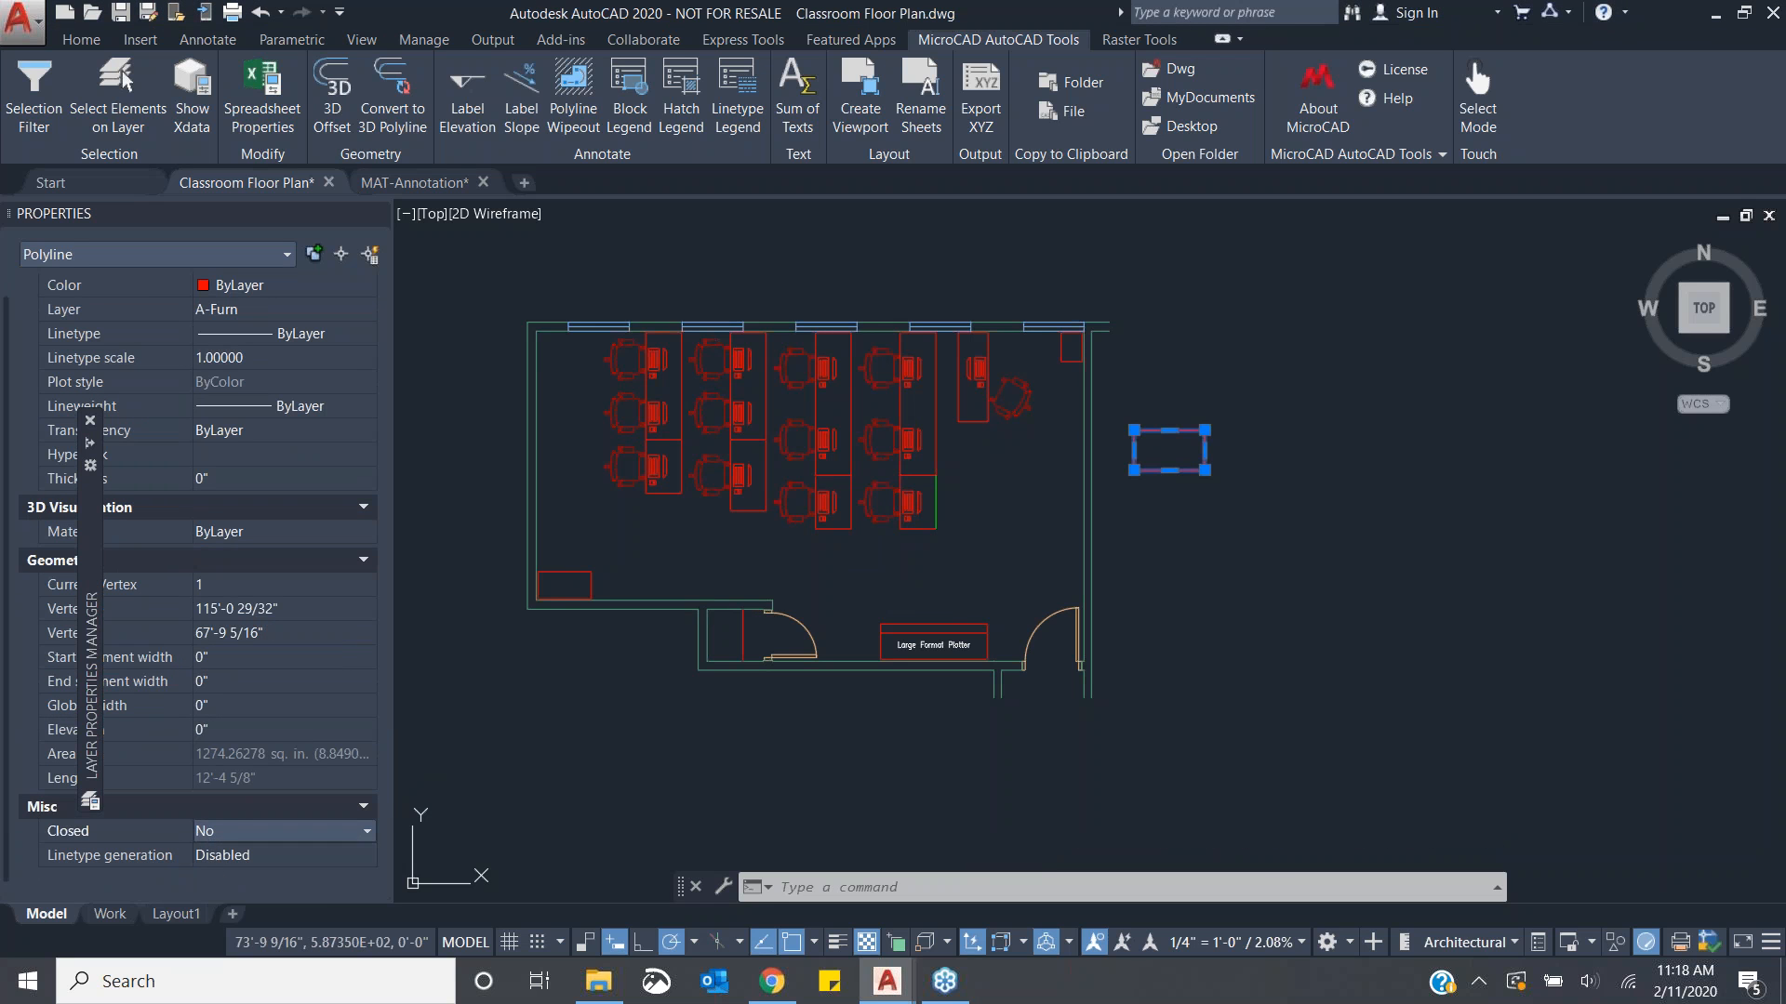
left_click(206, 854)
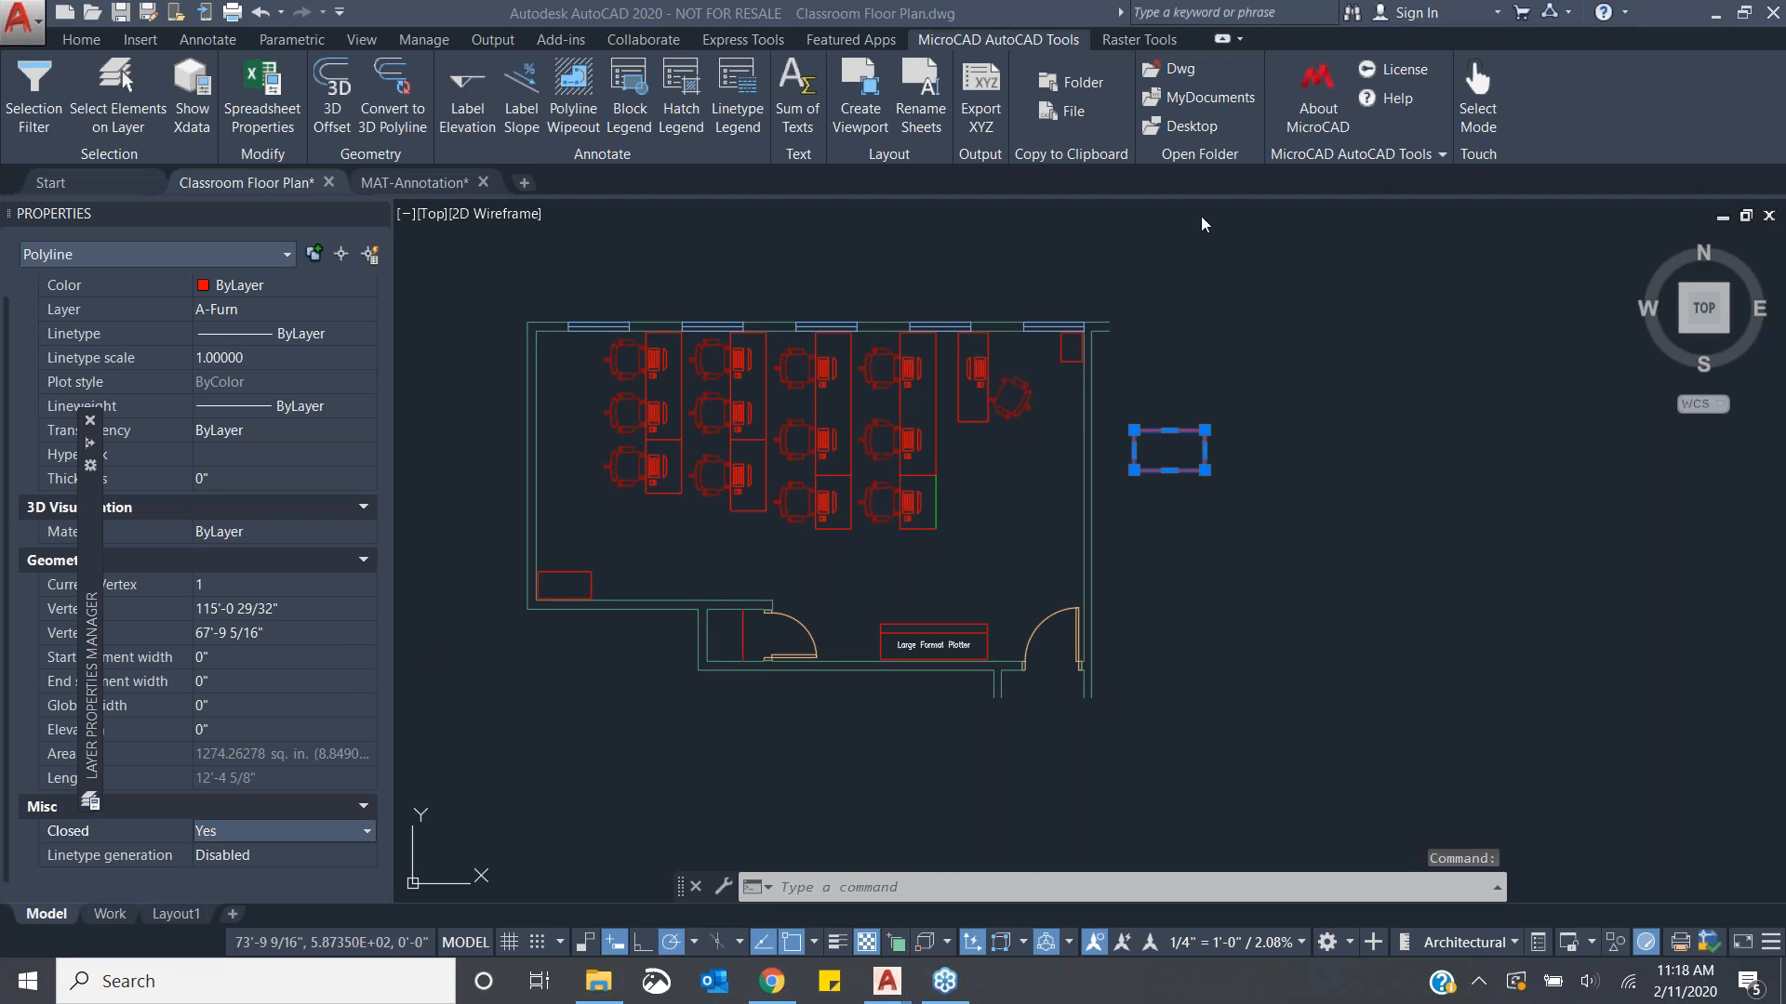
key("Escape")
- Convert the closed rectangular polyline to a 3D polyline with Convert to 3D Polyline, choosing to erase the source object
left_click(1288, 530)
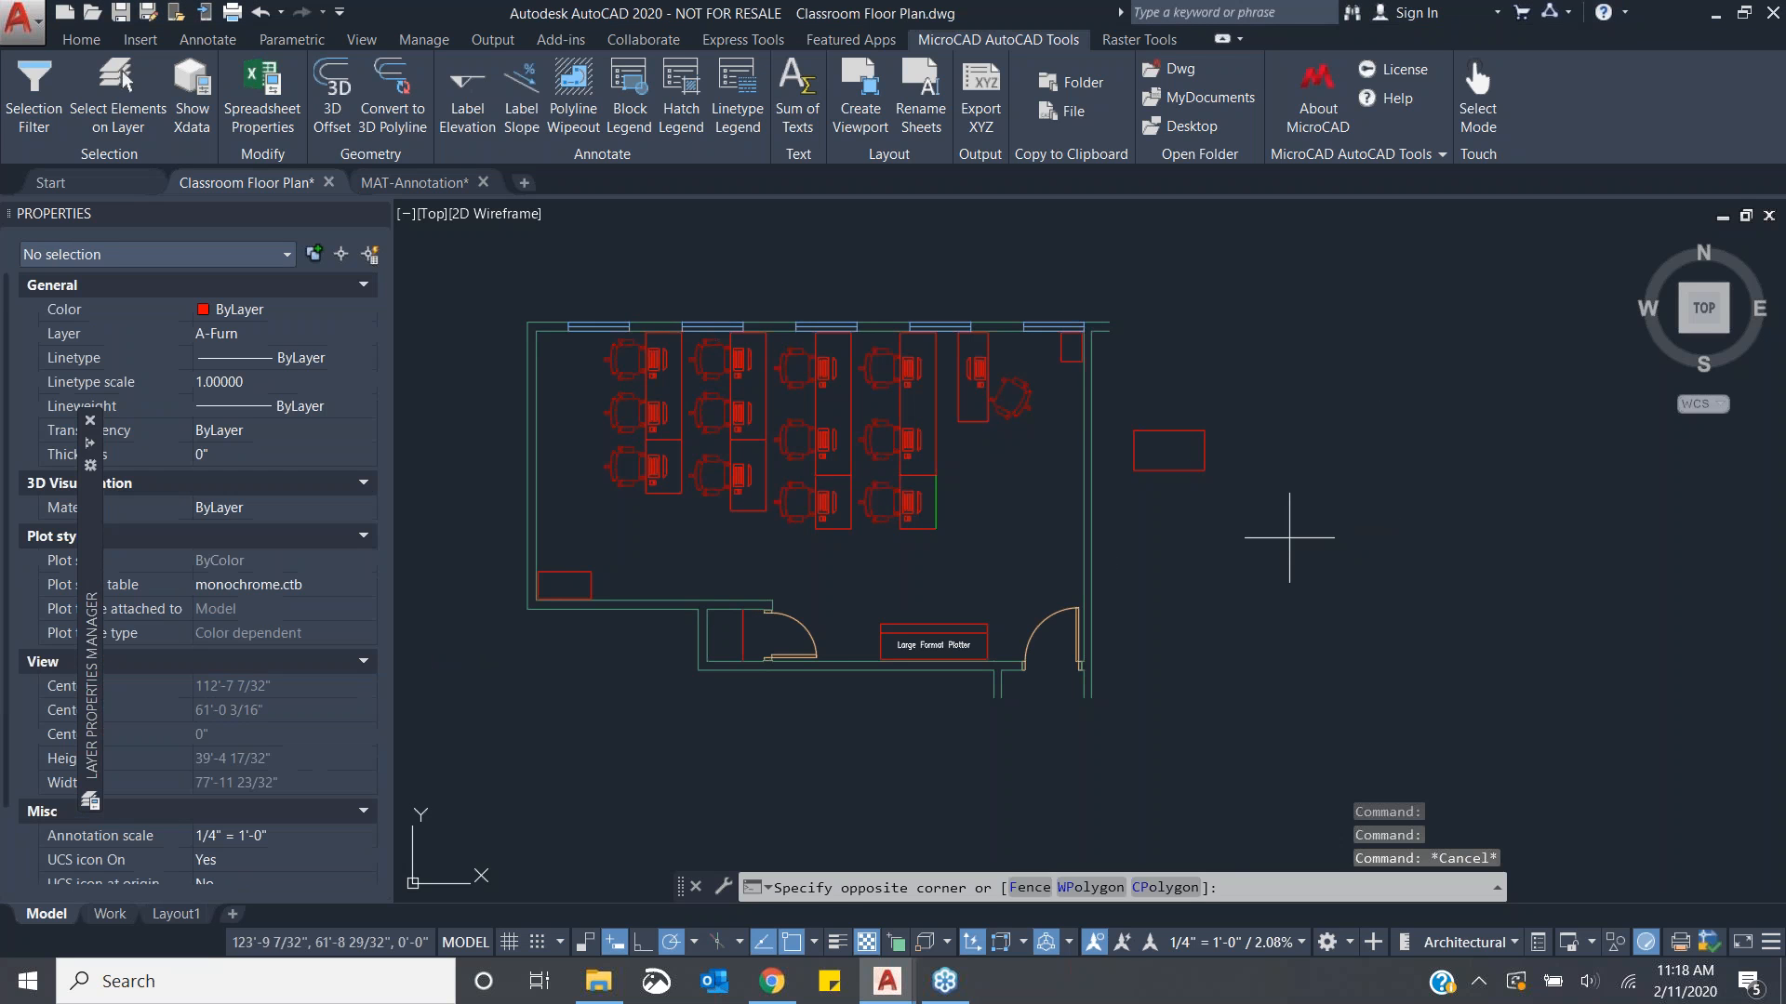
left_click(1297, 537)
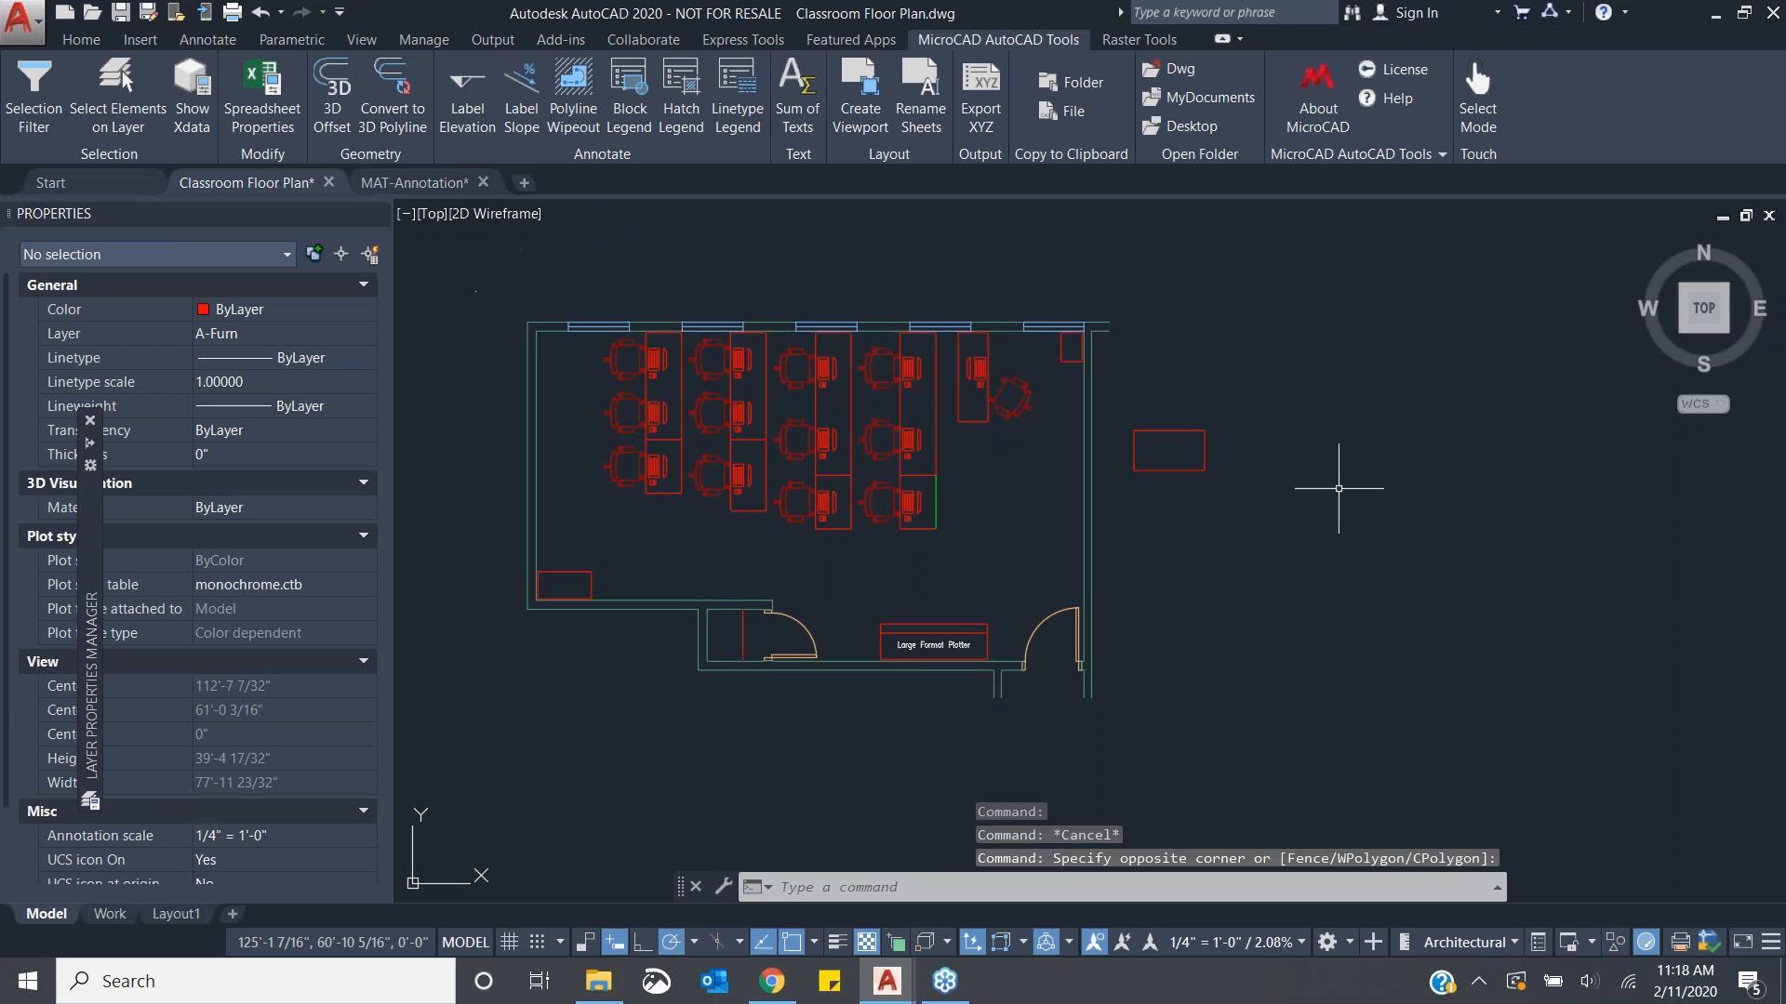
left_click(1169, 431)
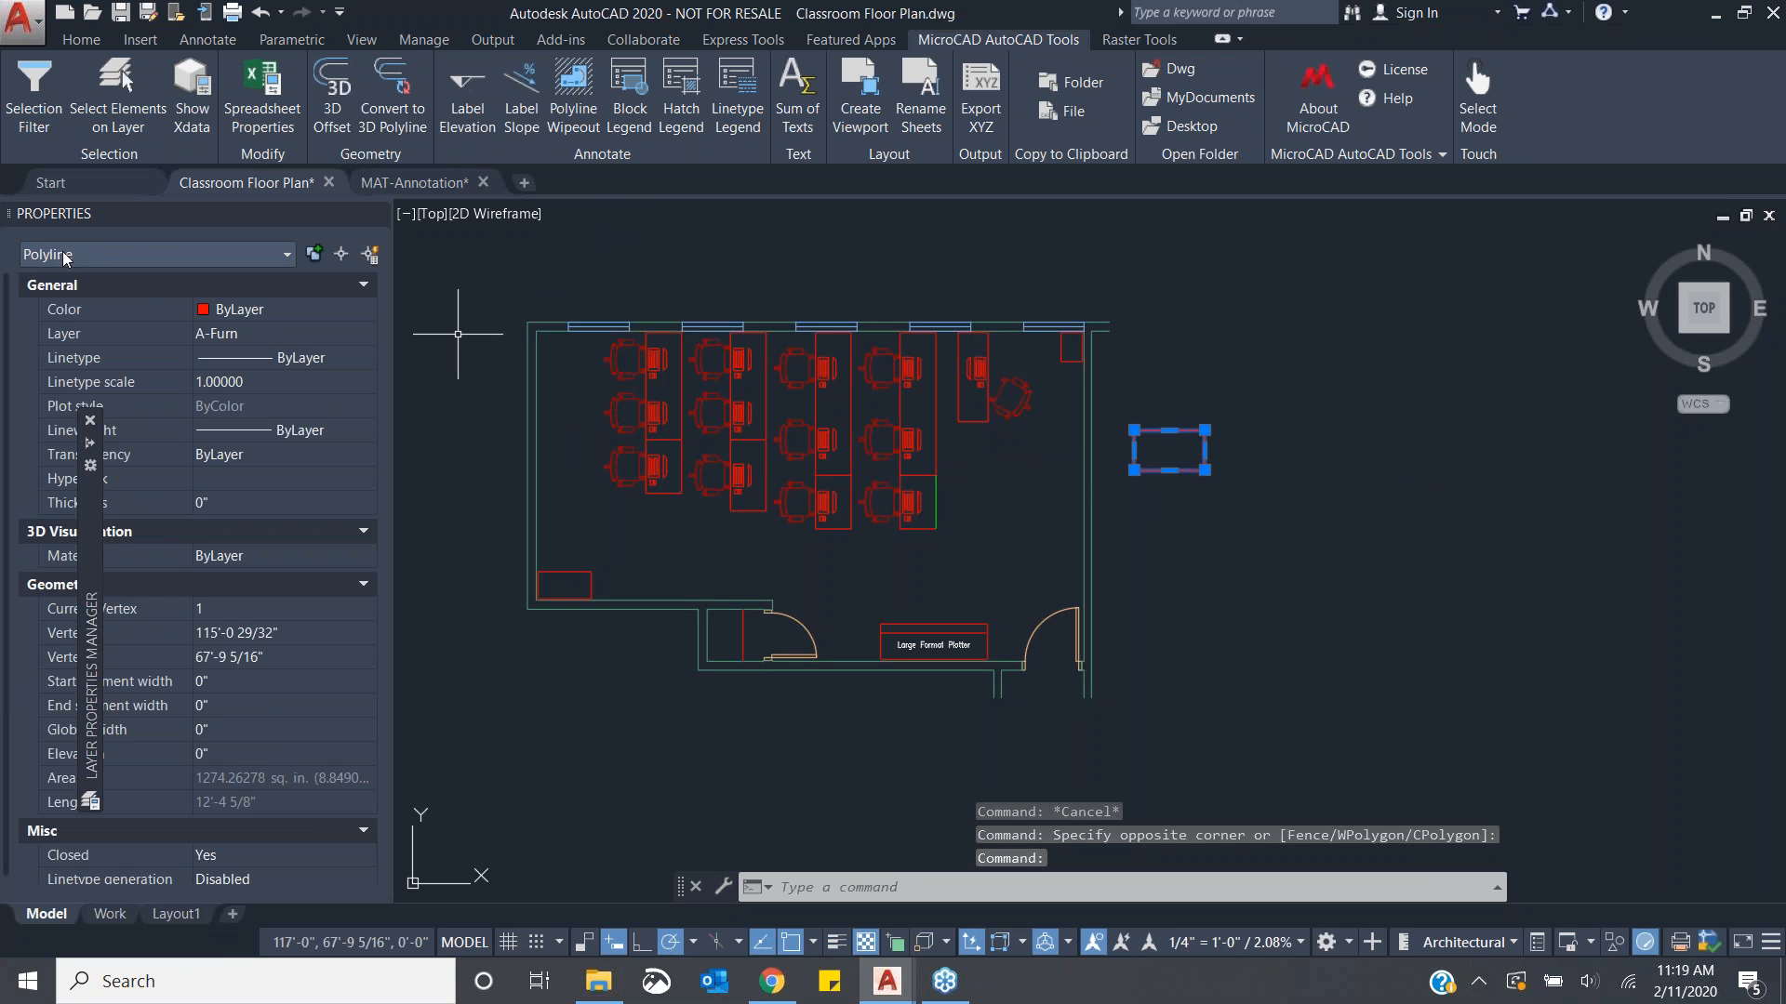
key("Escape")
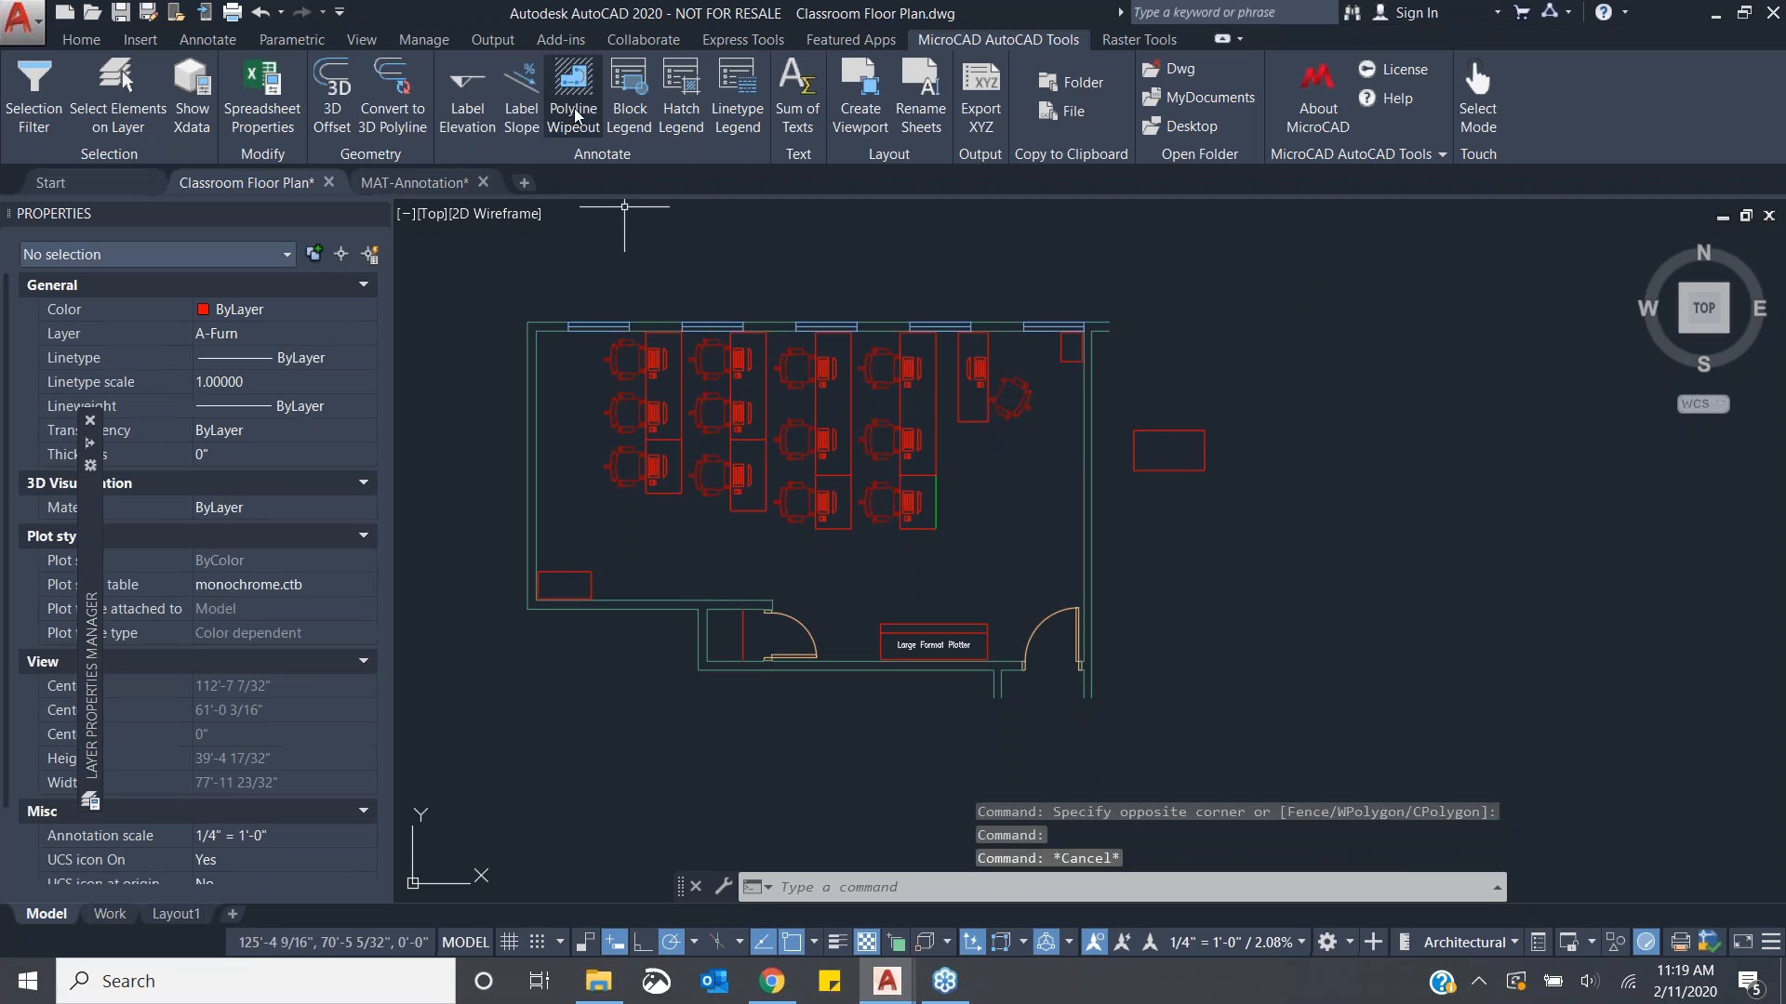
left_click(402, 121)
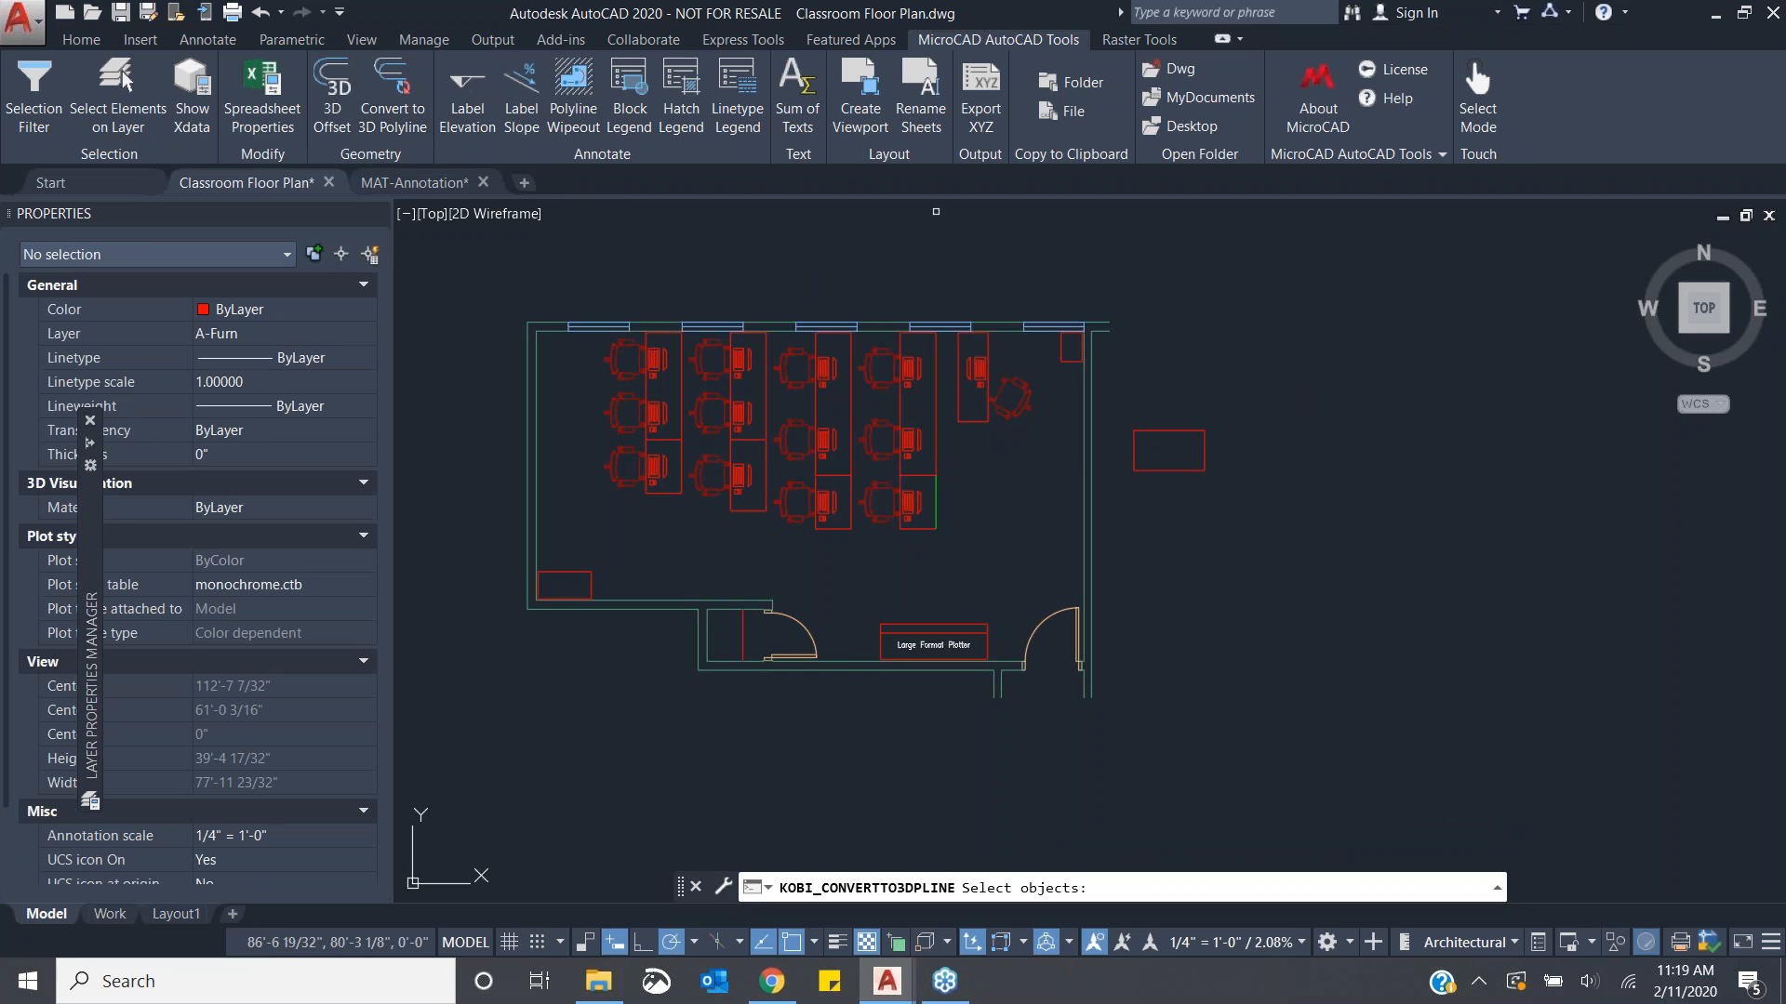
left_click(1170, 429)
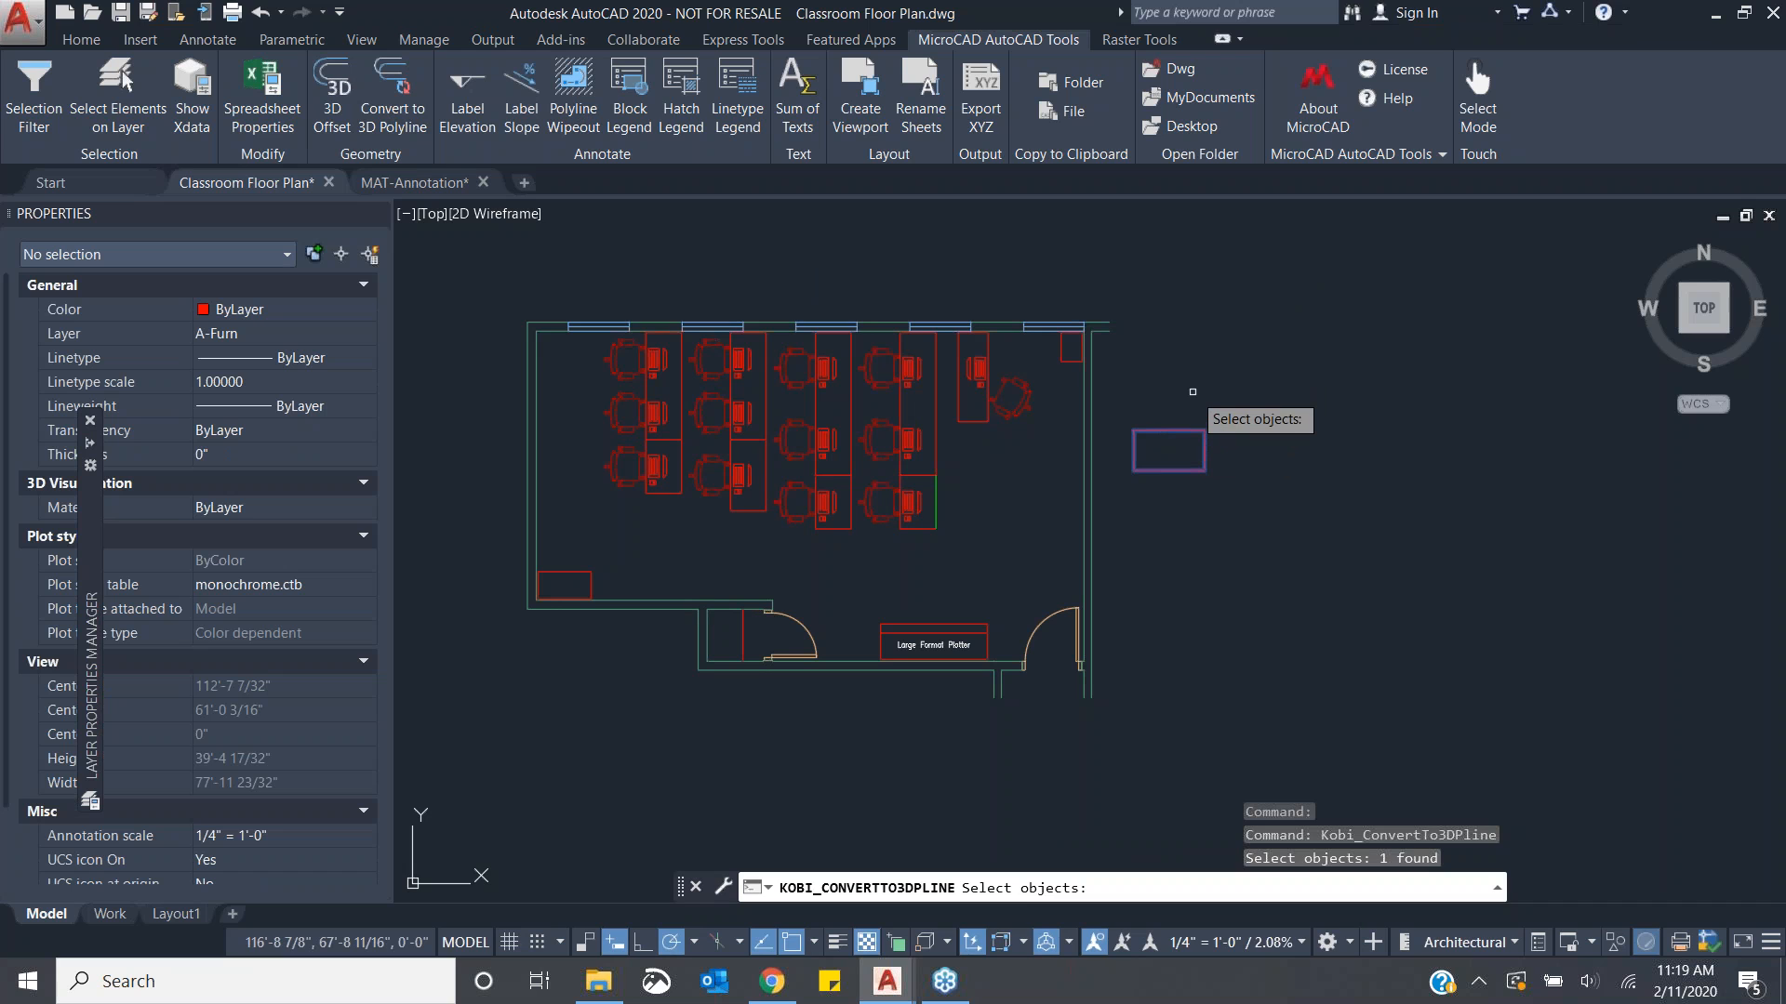
key("Return")
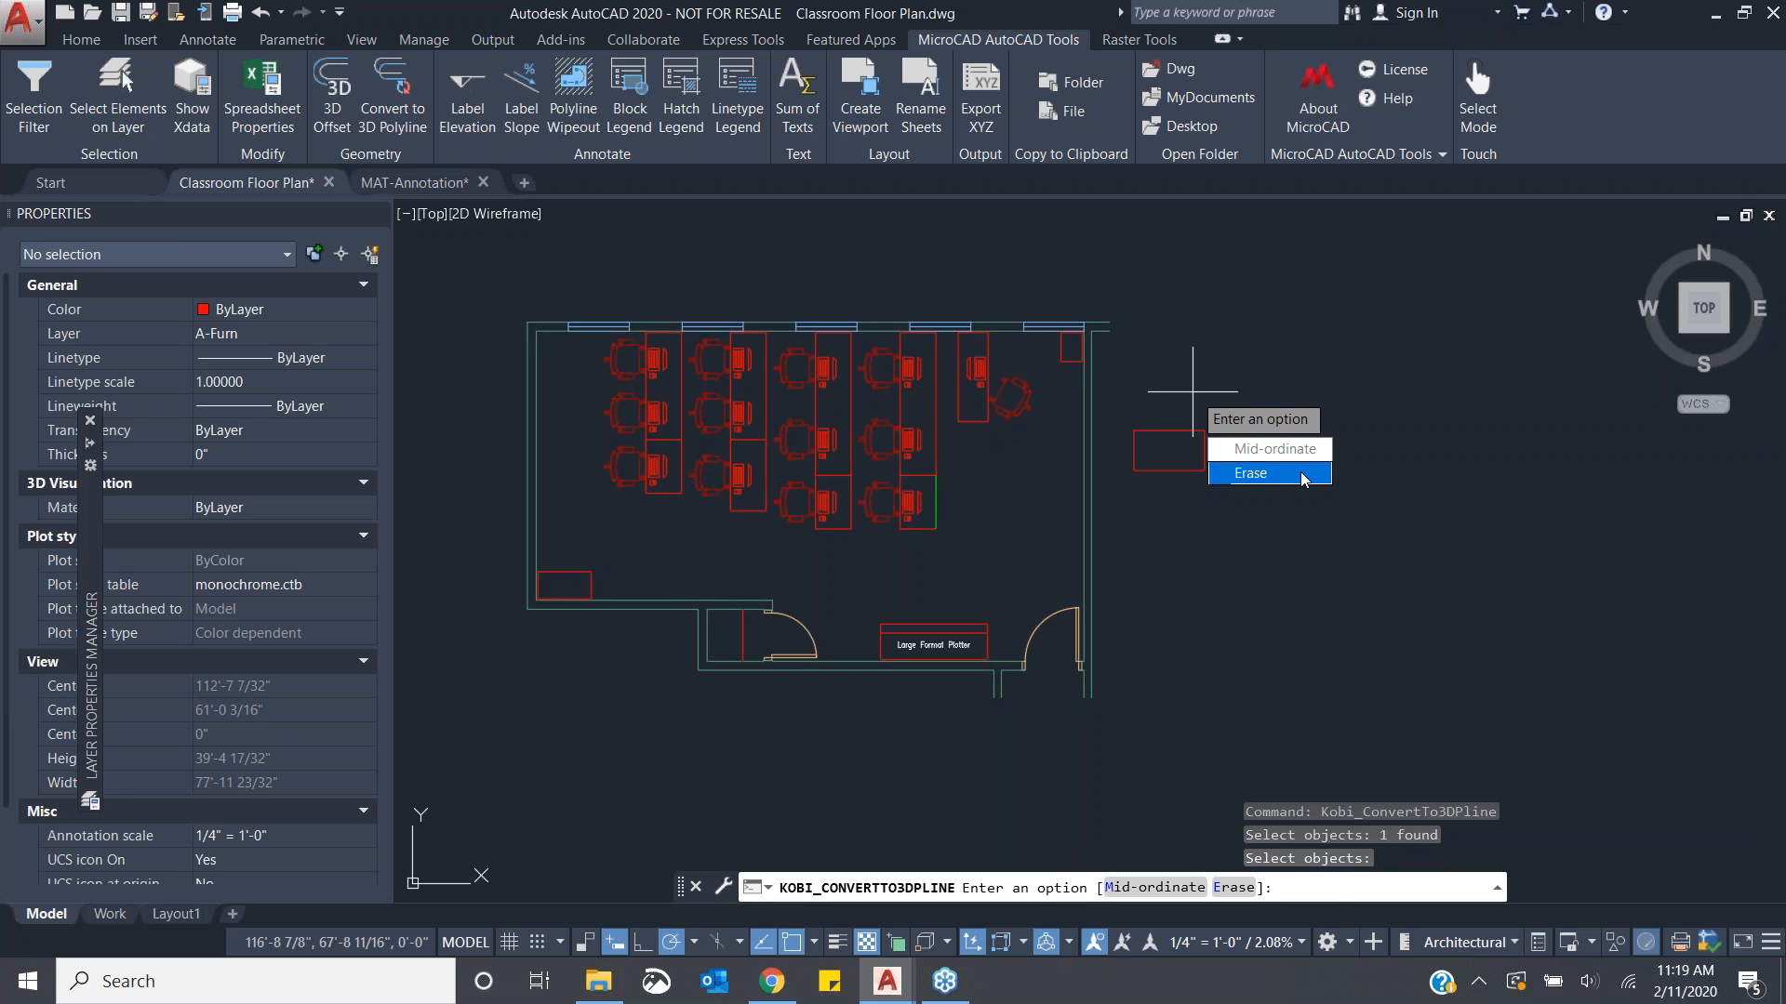
type("E")
key("Return")
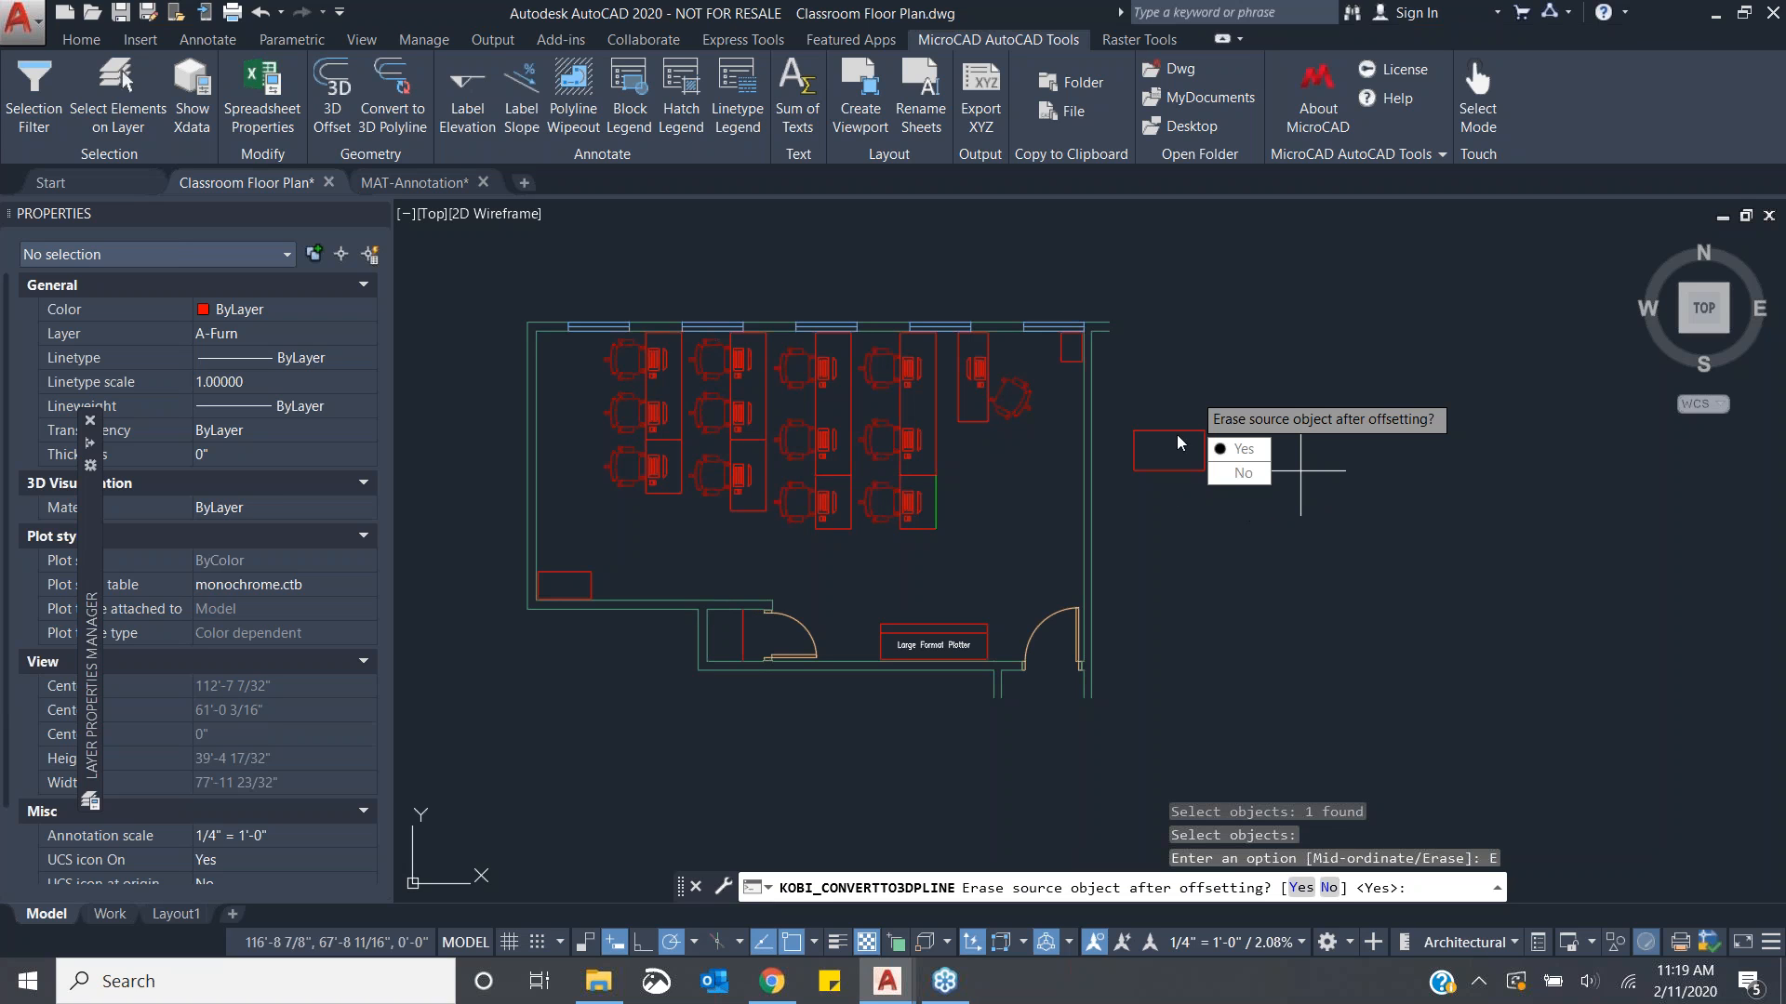
left_click(1251, 448)
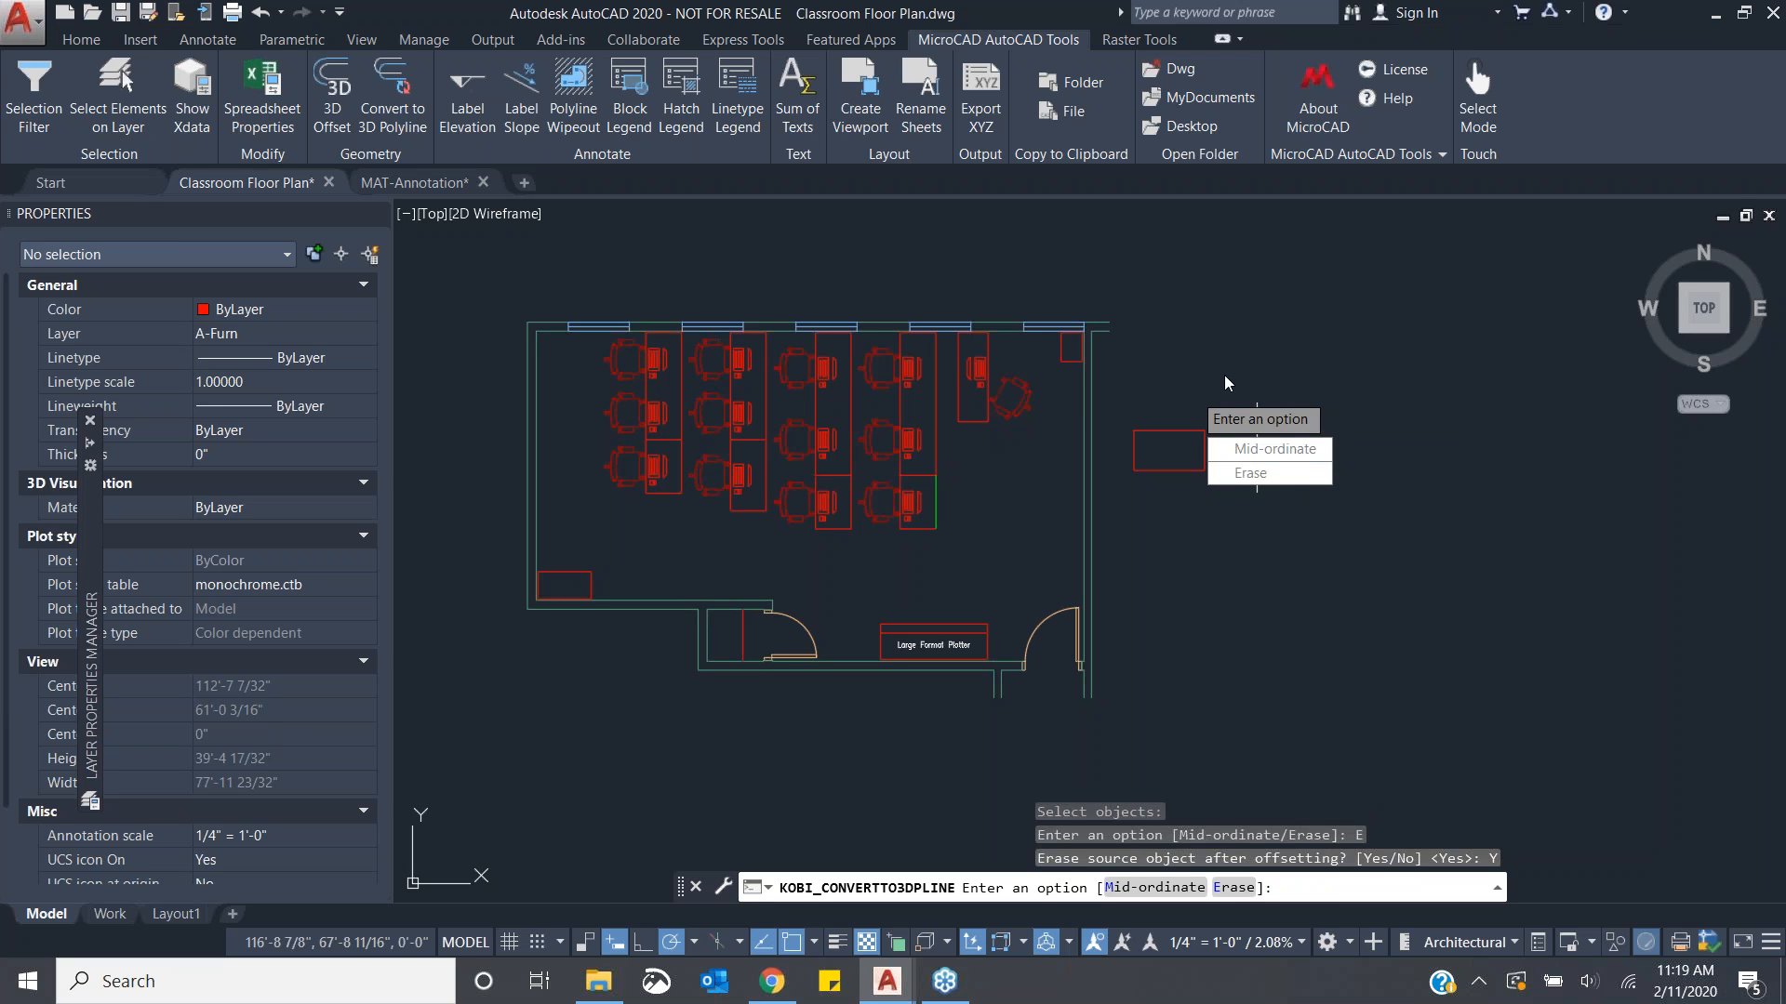
key("Return")
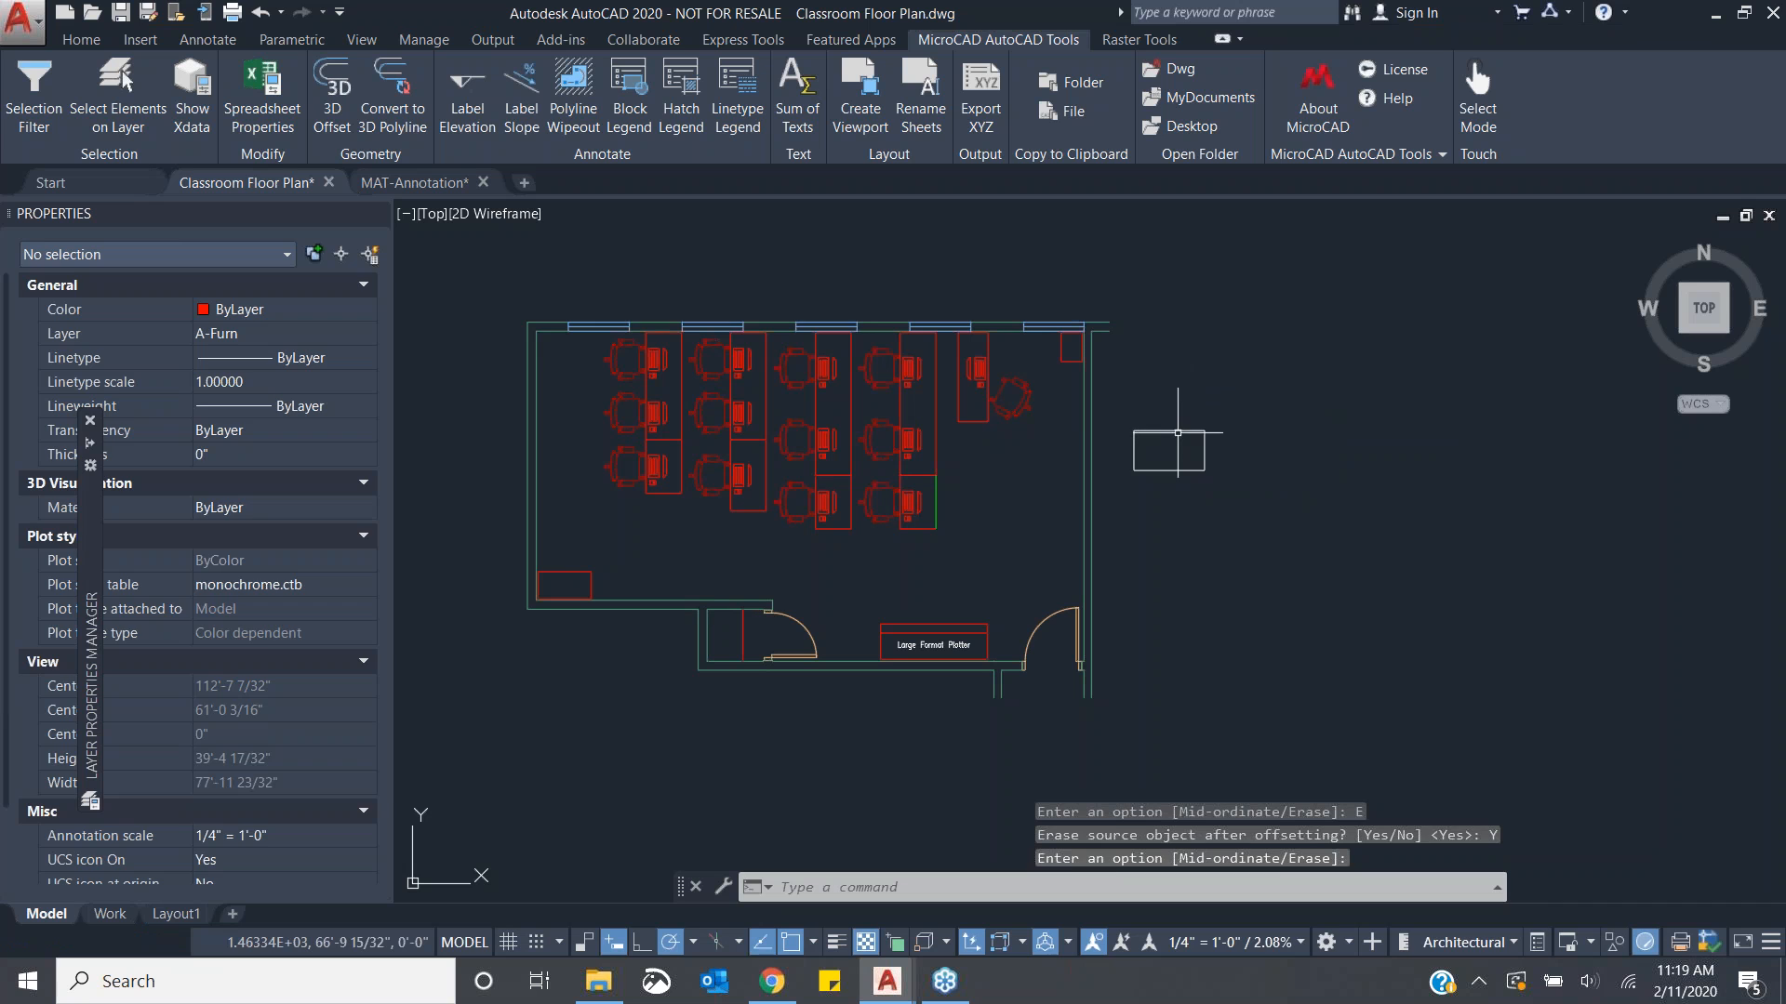
left_click(1176, 428)
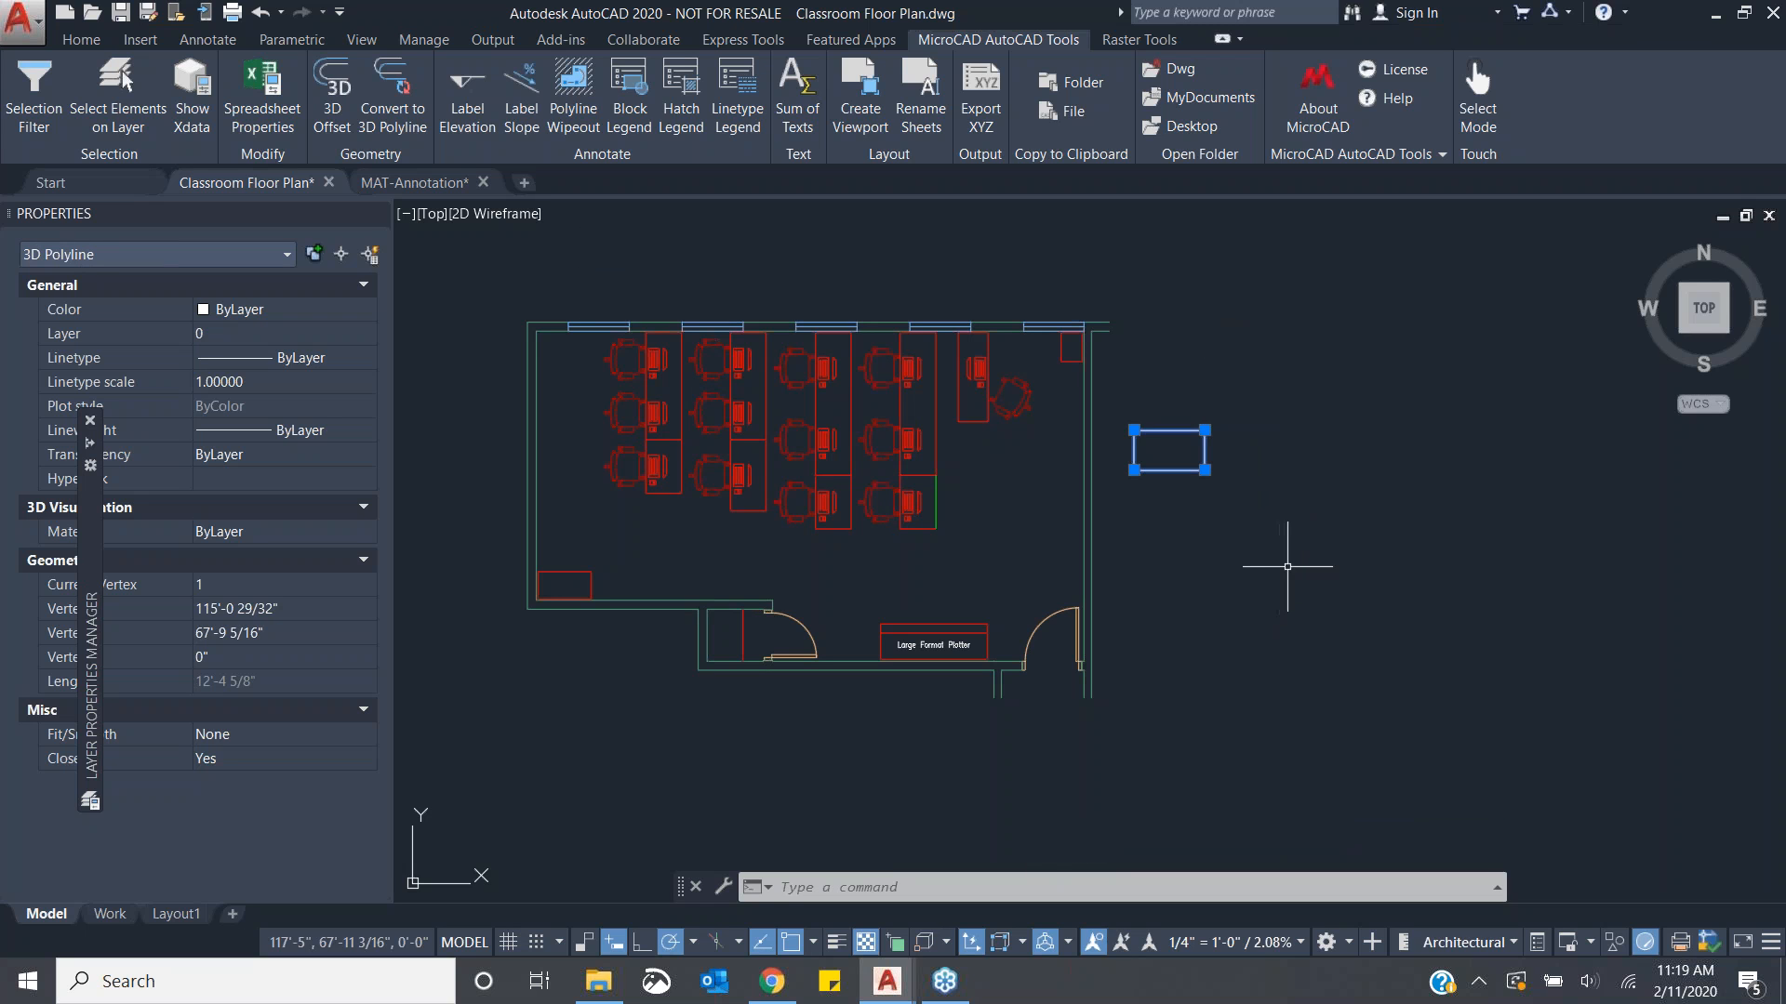
key("Escape")
key("Escape")
key("Escape")
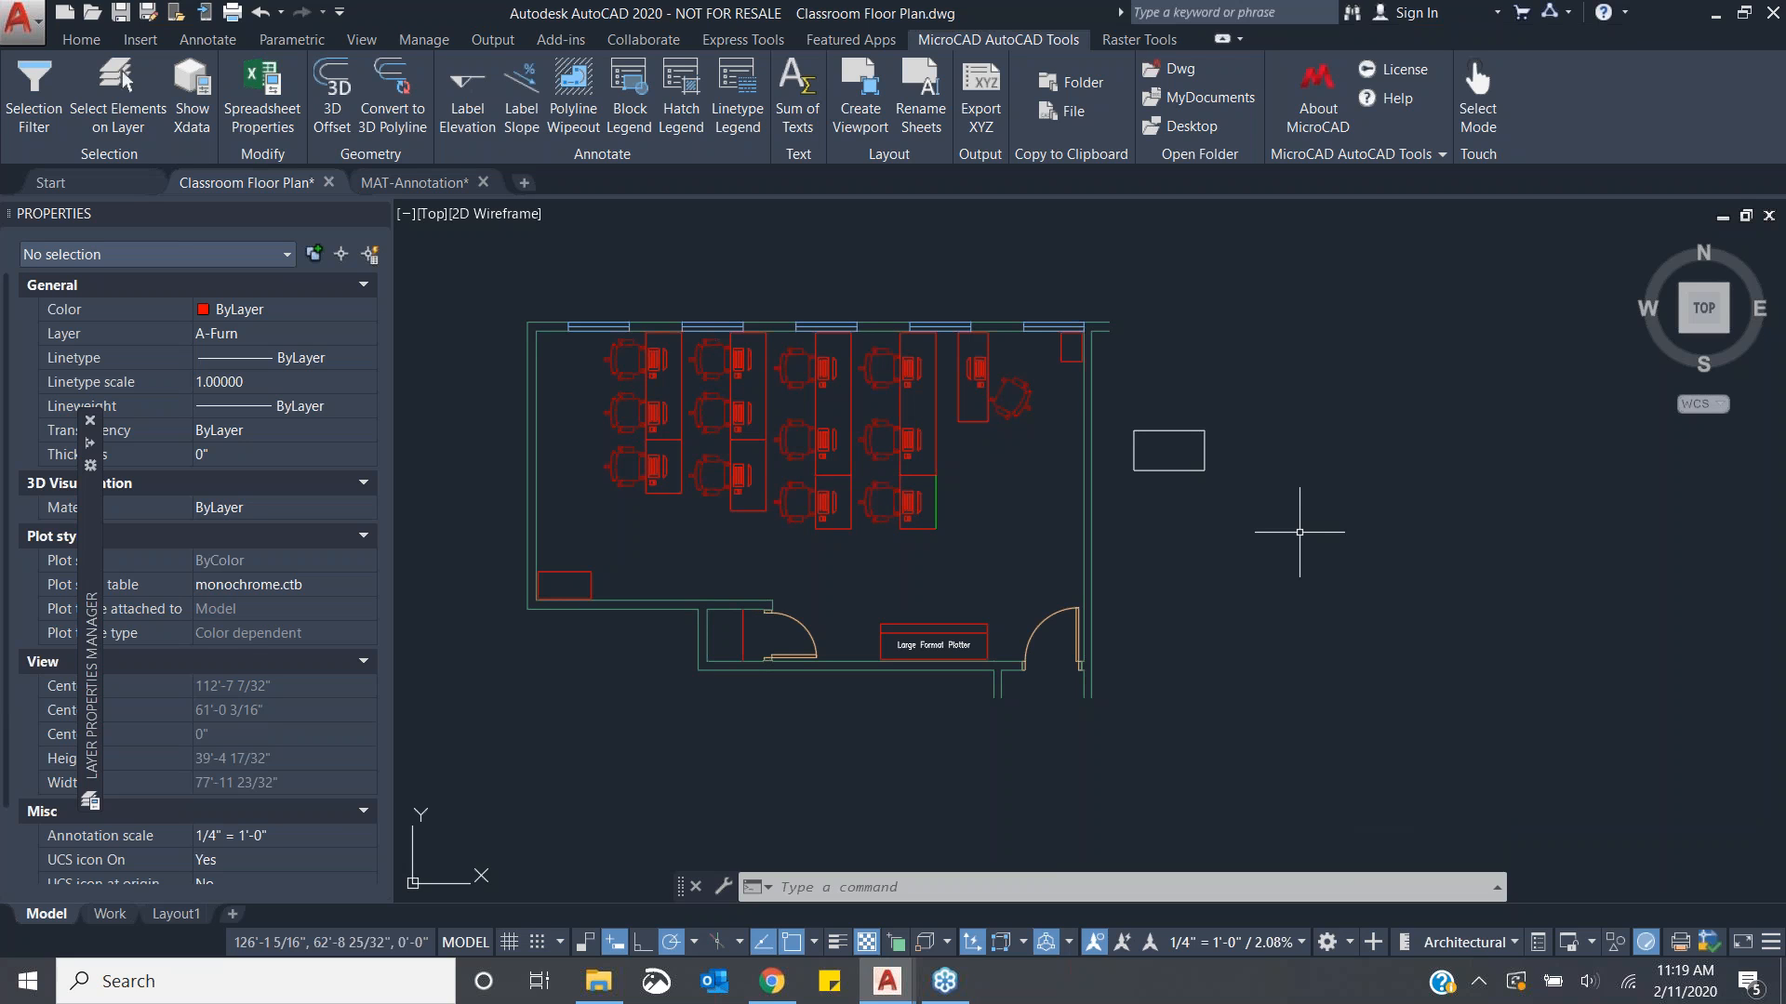
- Draw a circle of about 2' radius to the right of the rectangle
scroll(1380, 590, "up", 2)
middle_click_drag(1380, 591, 1214, 610)
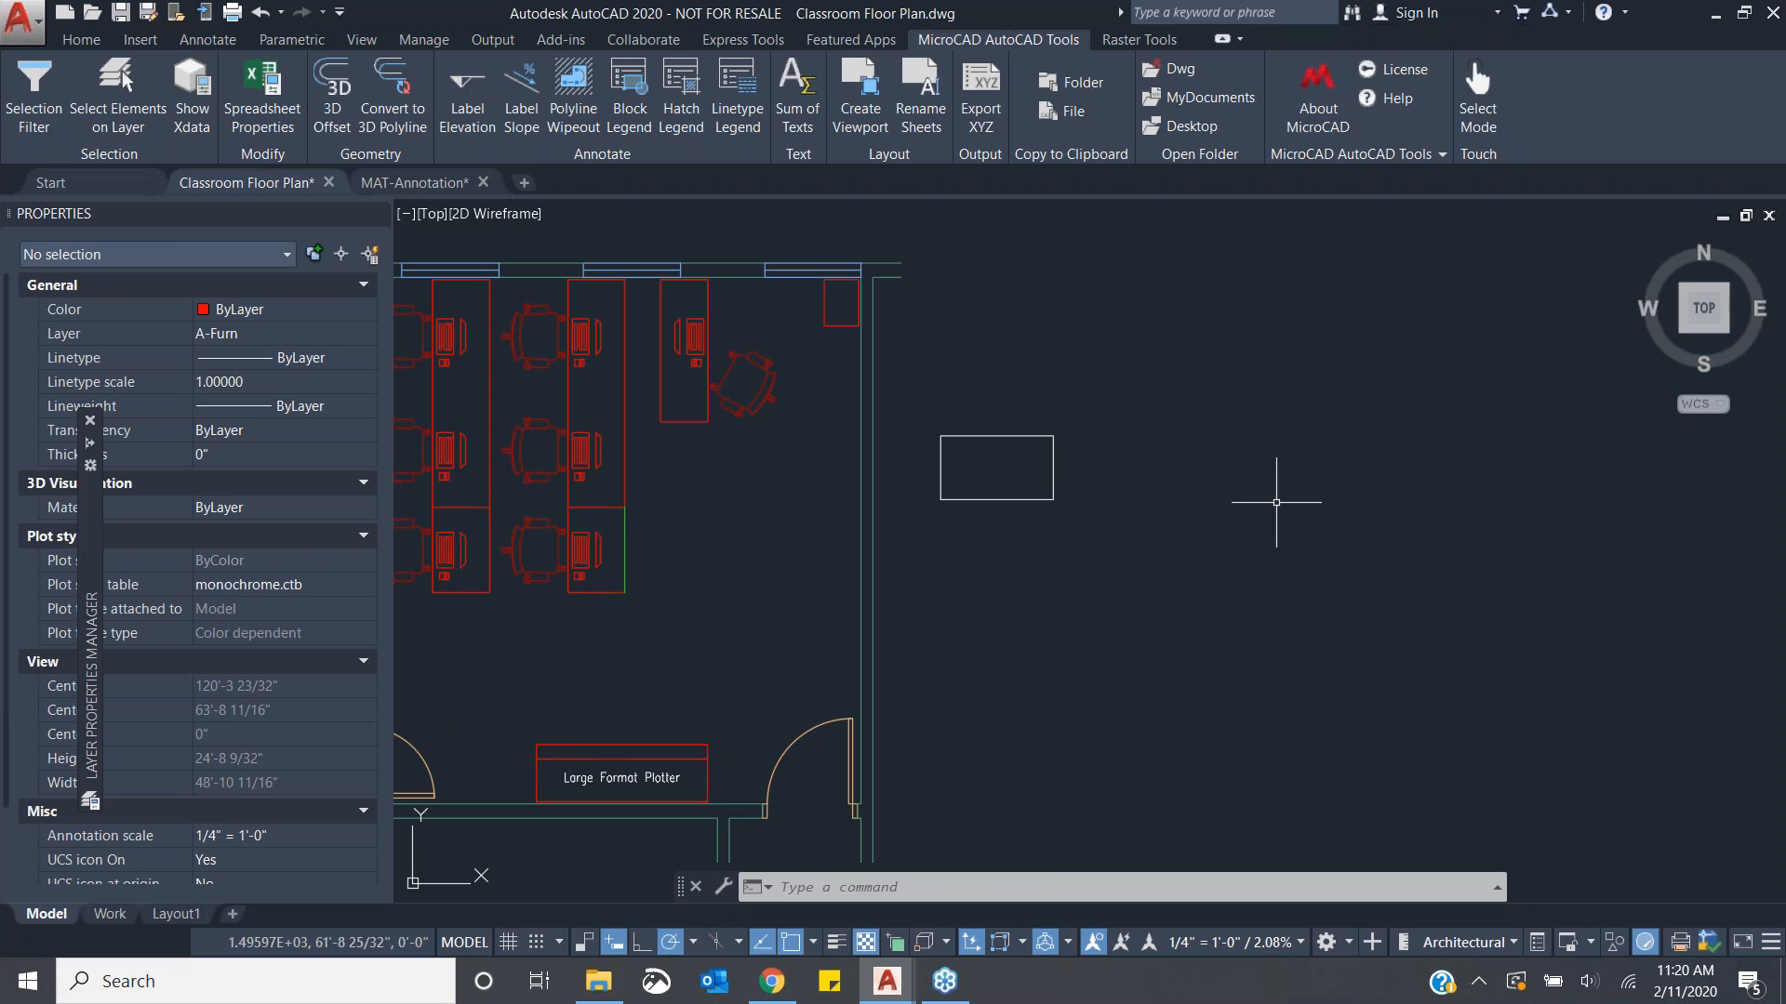
type("c")
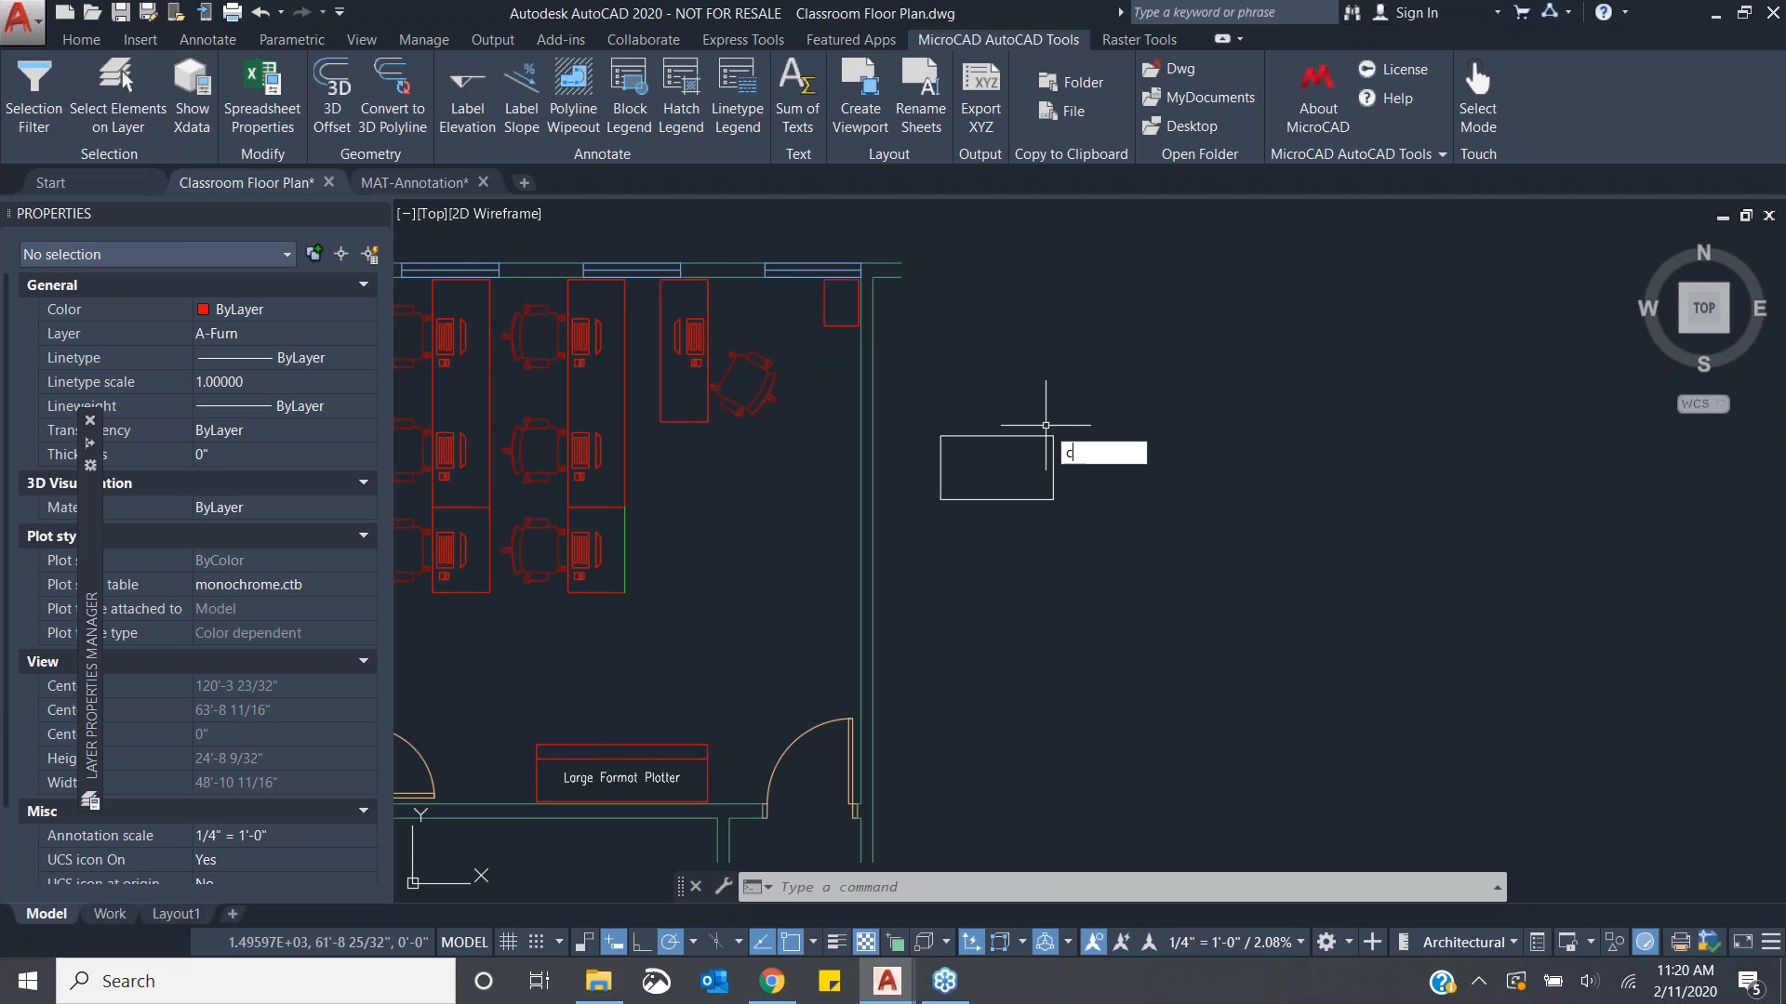
key("Return")
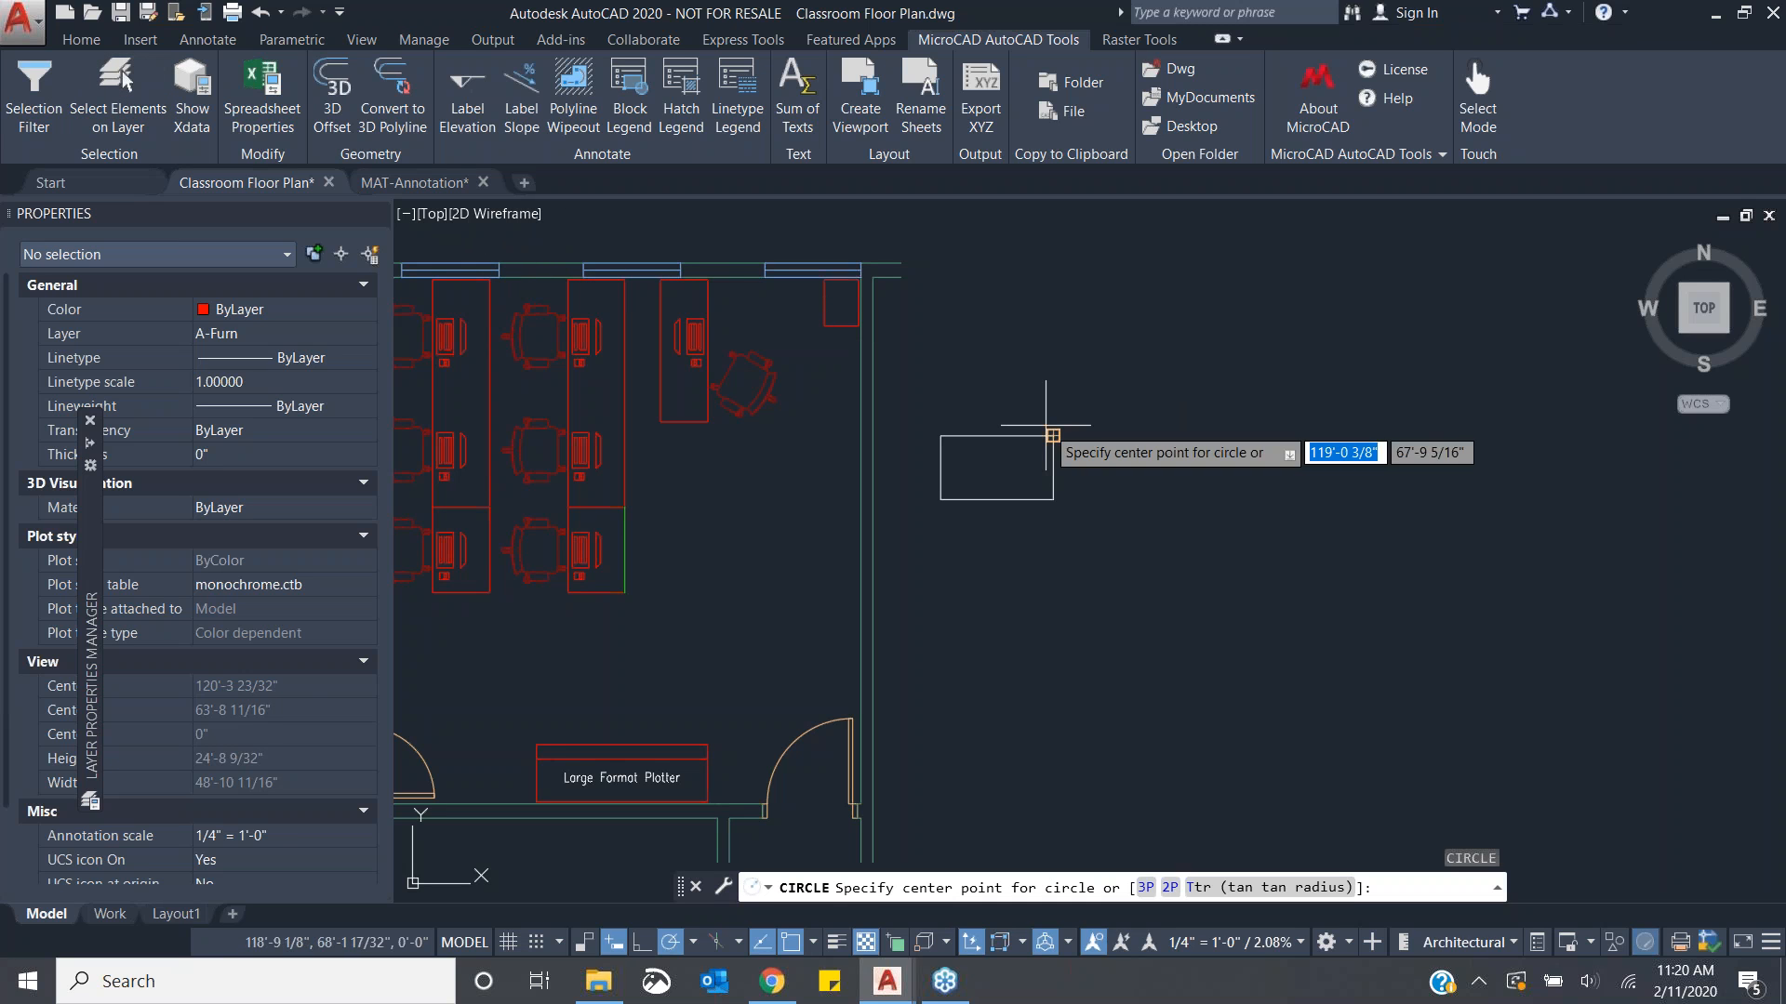
left_click(1219, 465)
left_click(1276, 466)
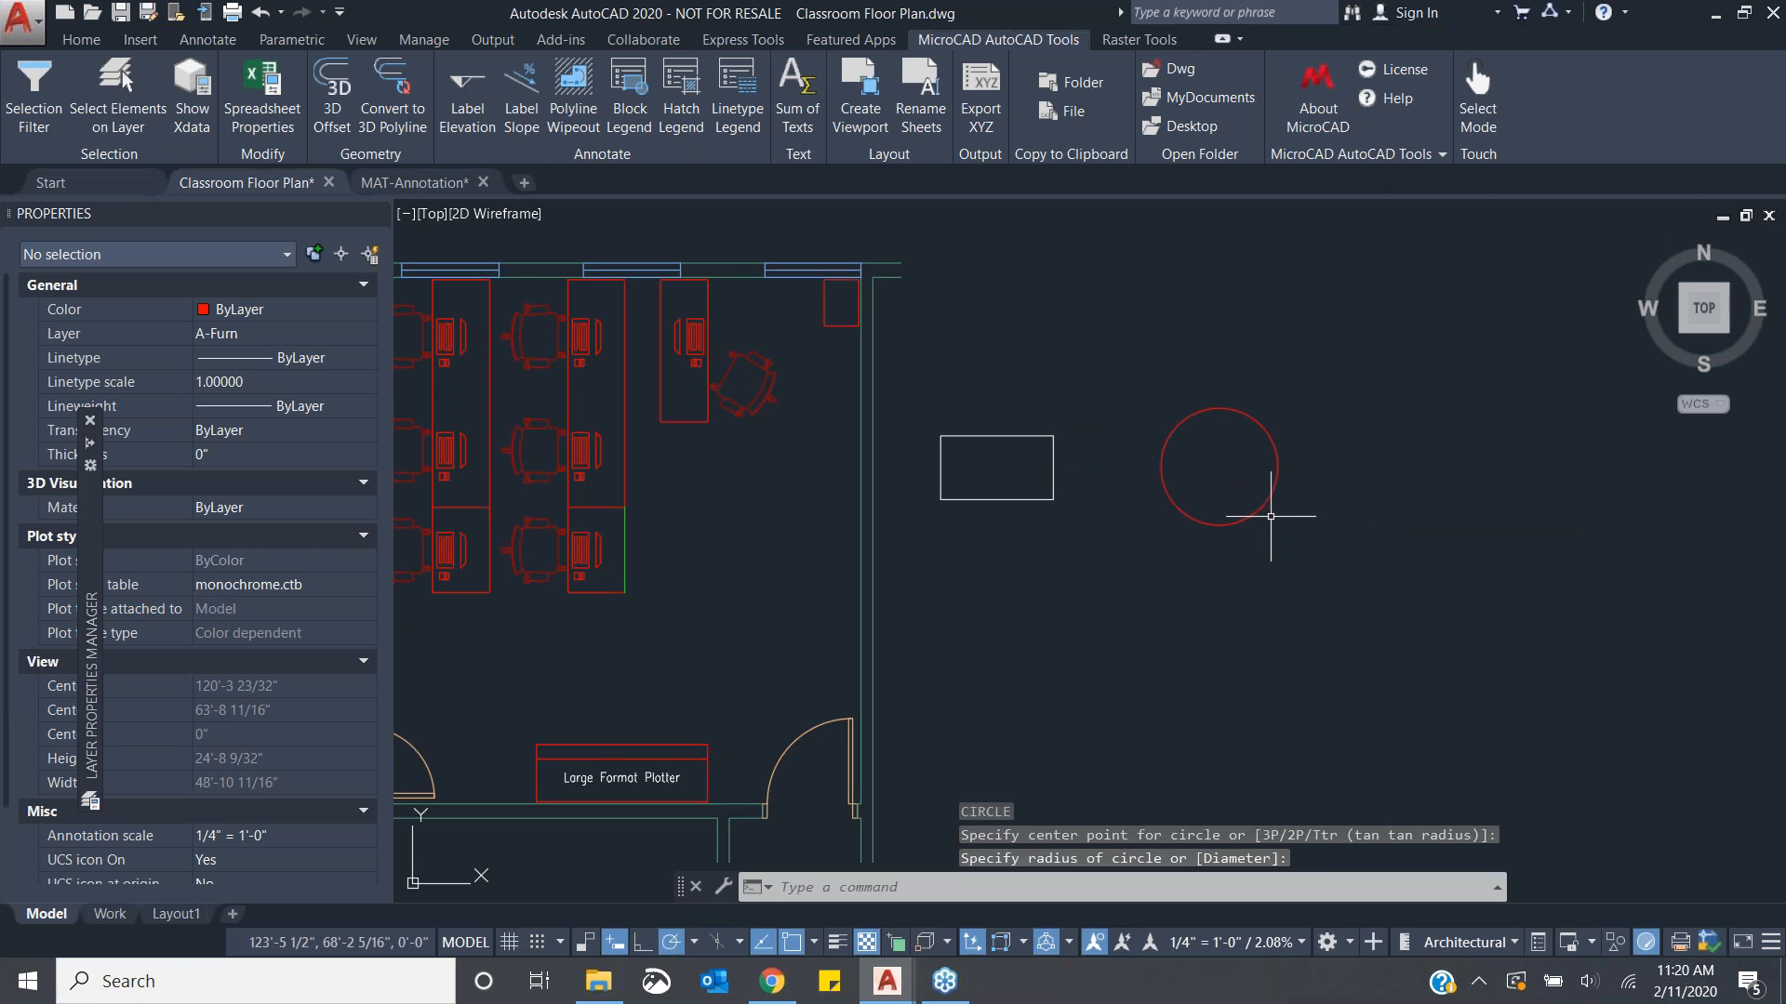
- Convert the circle to a 3D polyline with a 1" mid-ordinate distance, then undo the conversion
left_click(418, 116)
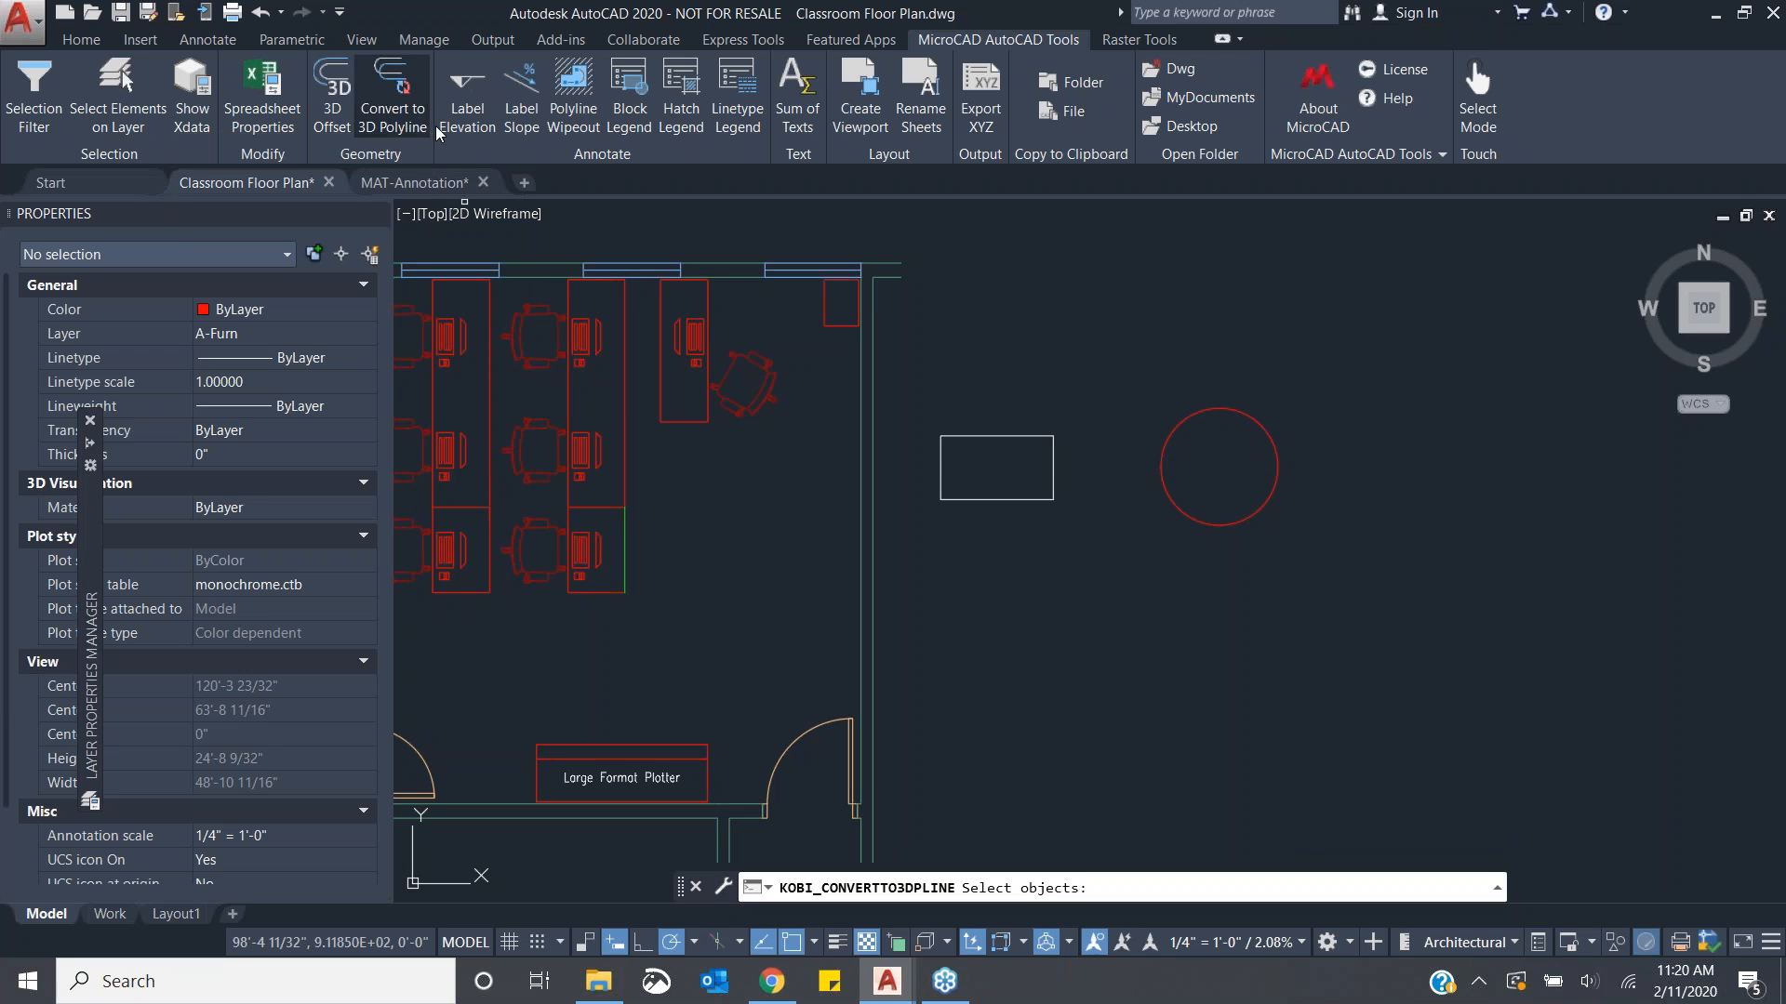
left_click(1204, 410)
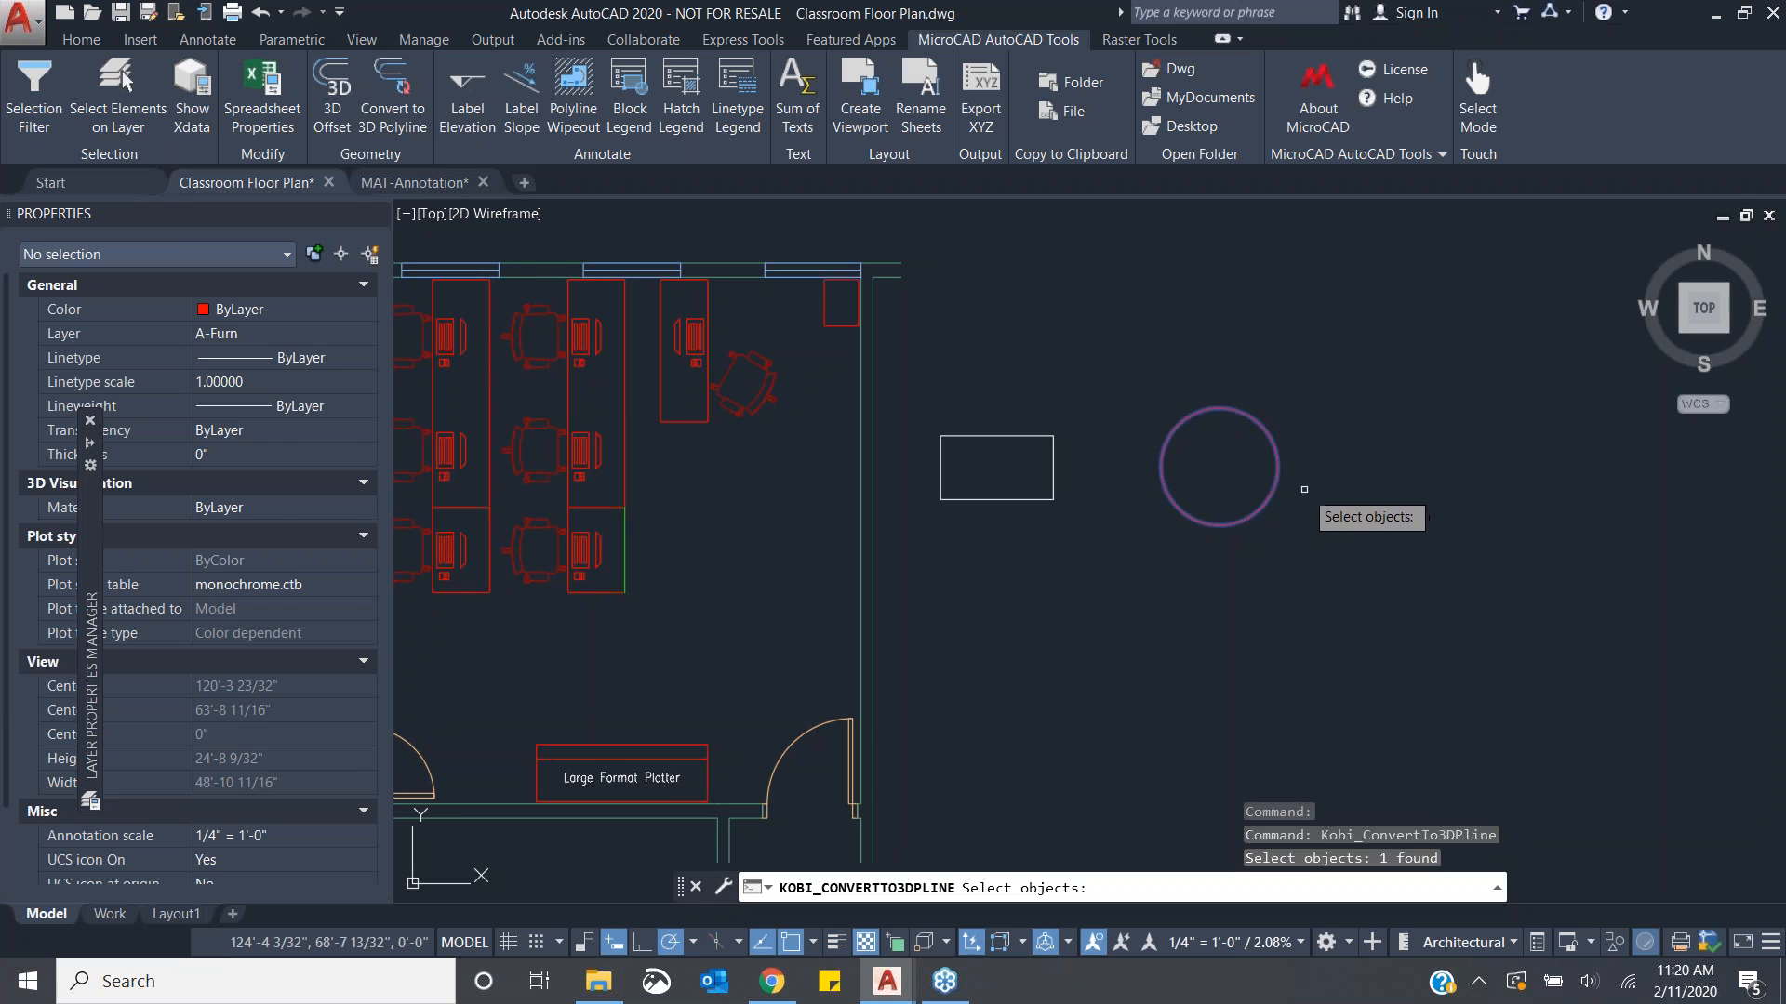
key("Return")
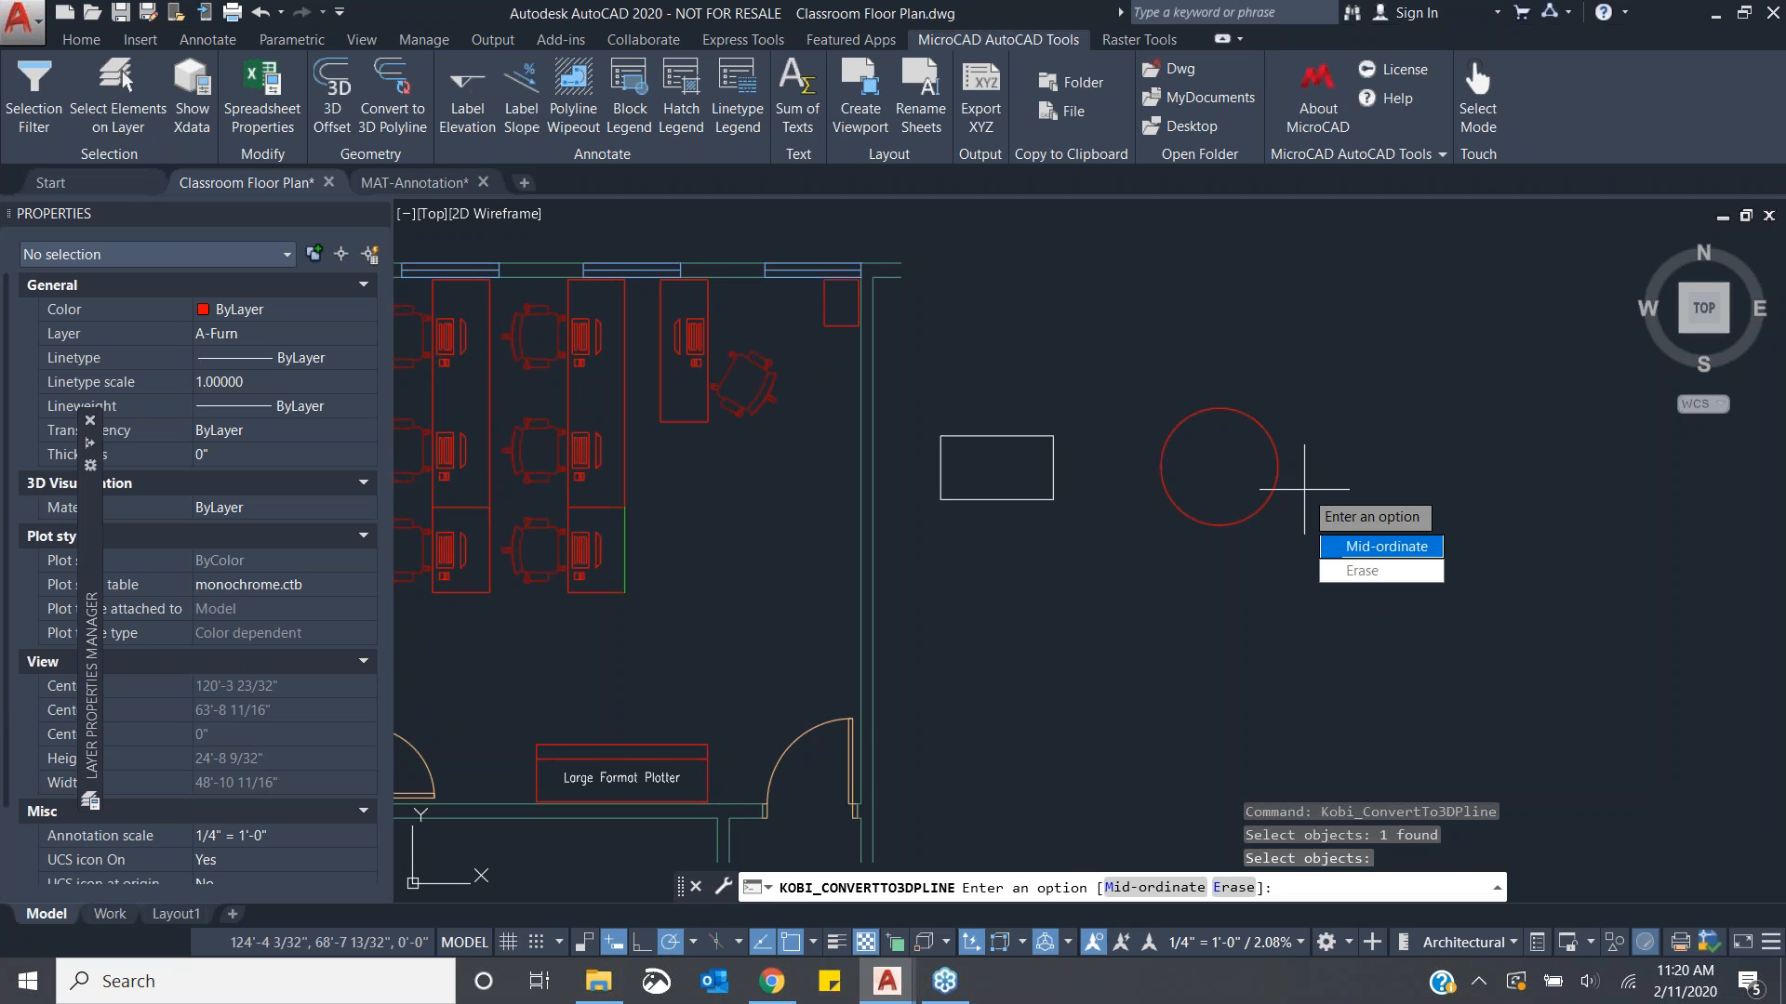
key("Return")
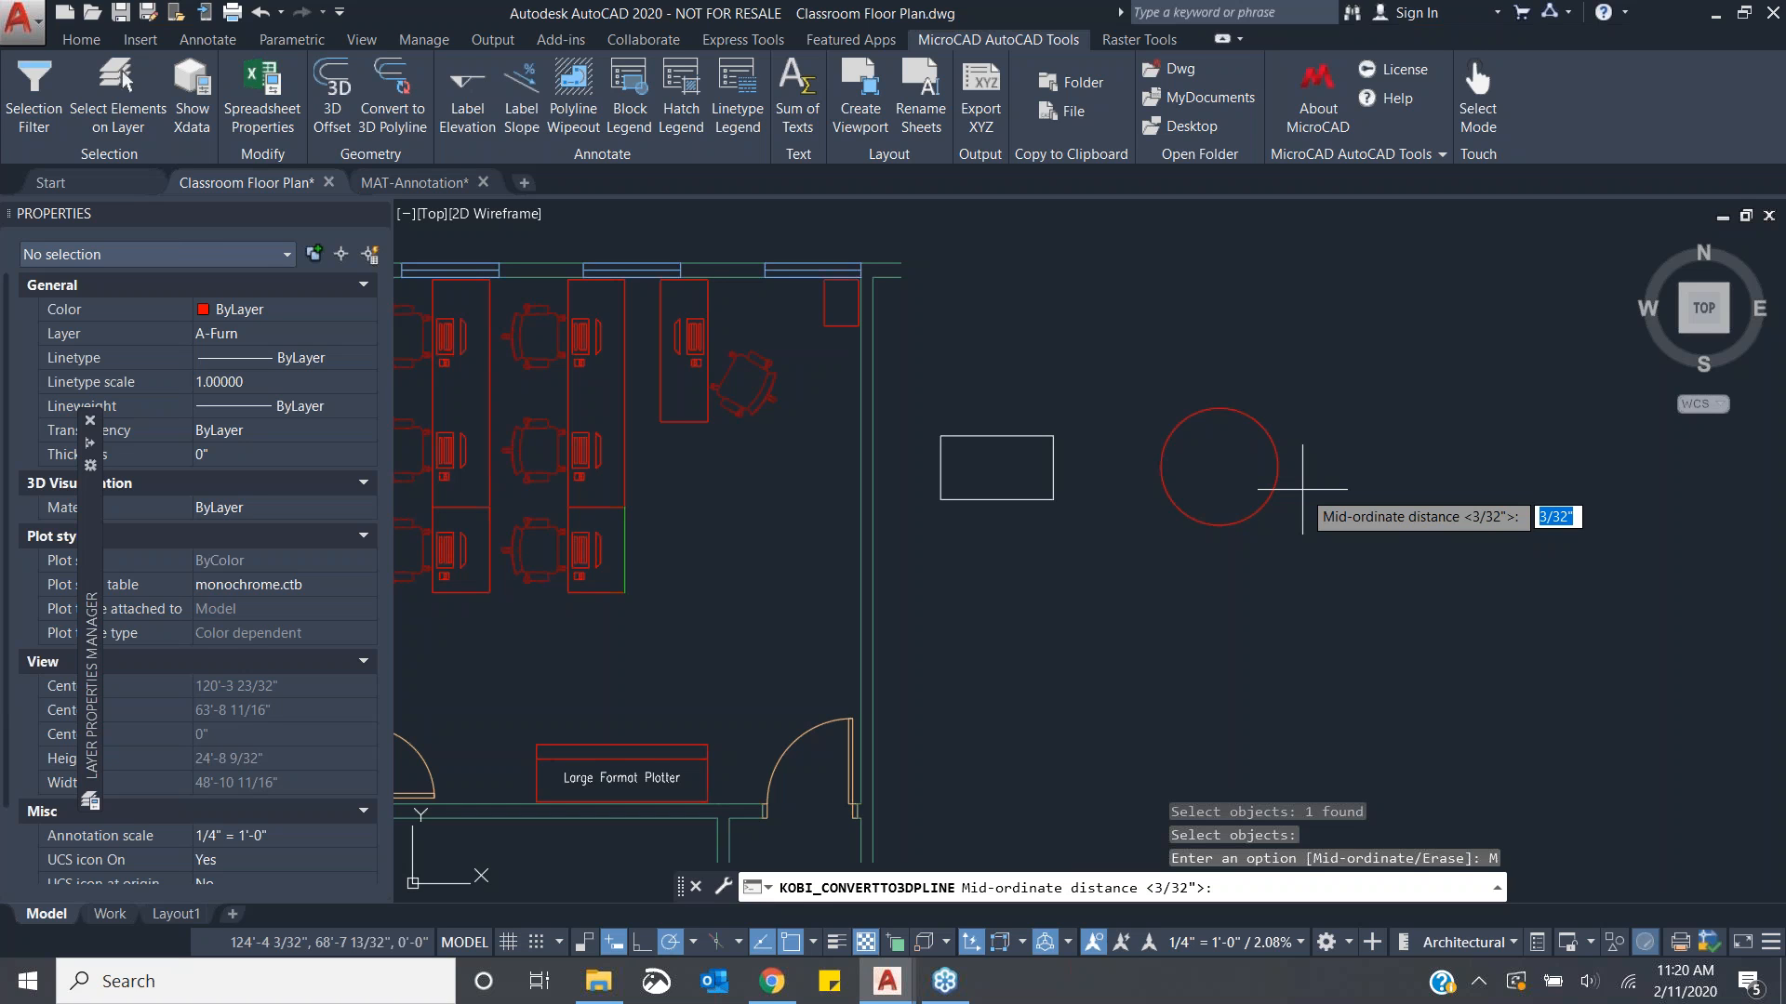
type("1\"")
key("Return")
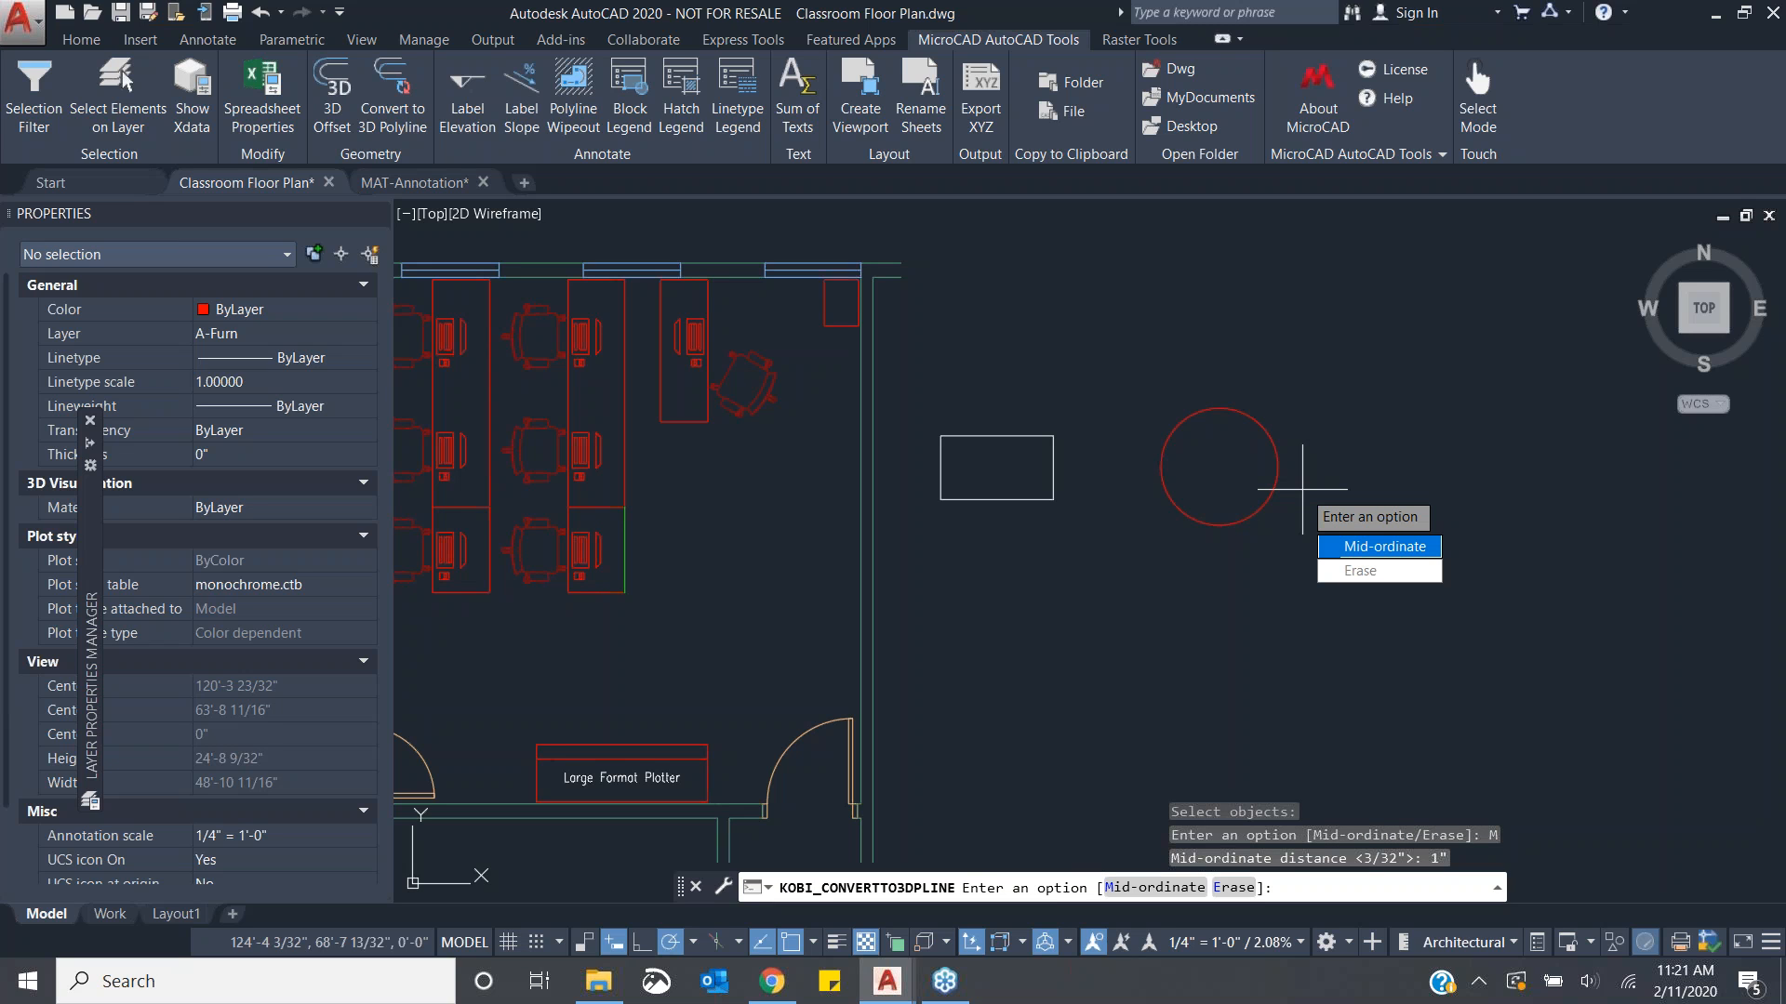
key("Return")
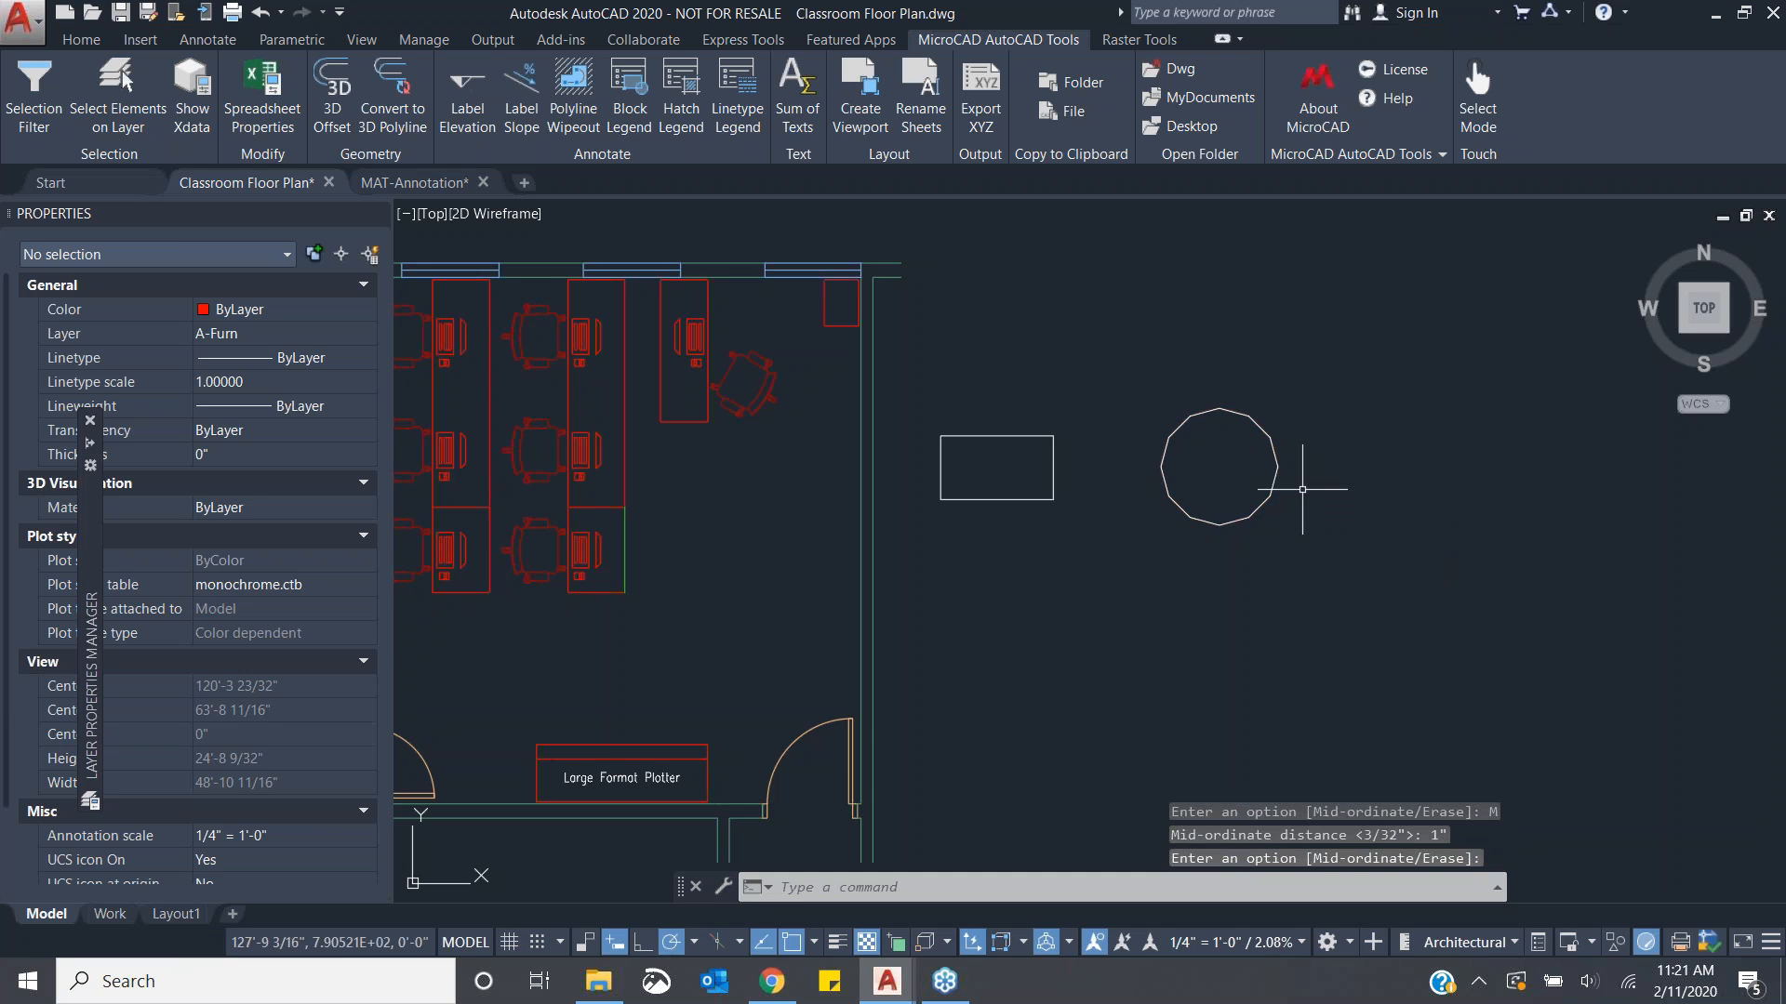
scroll(1237, 408, "up", 4)
middle_click_drag(1254, 478, 1212, 415)
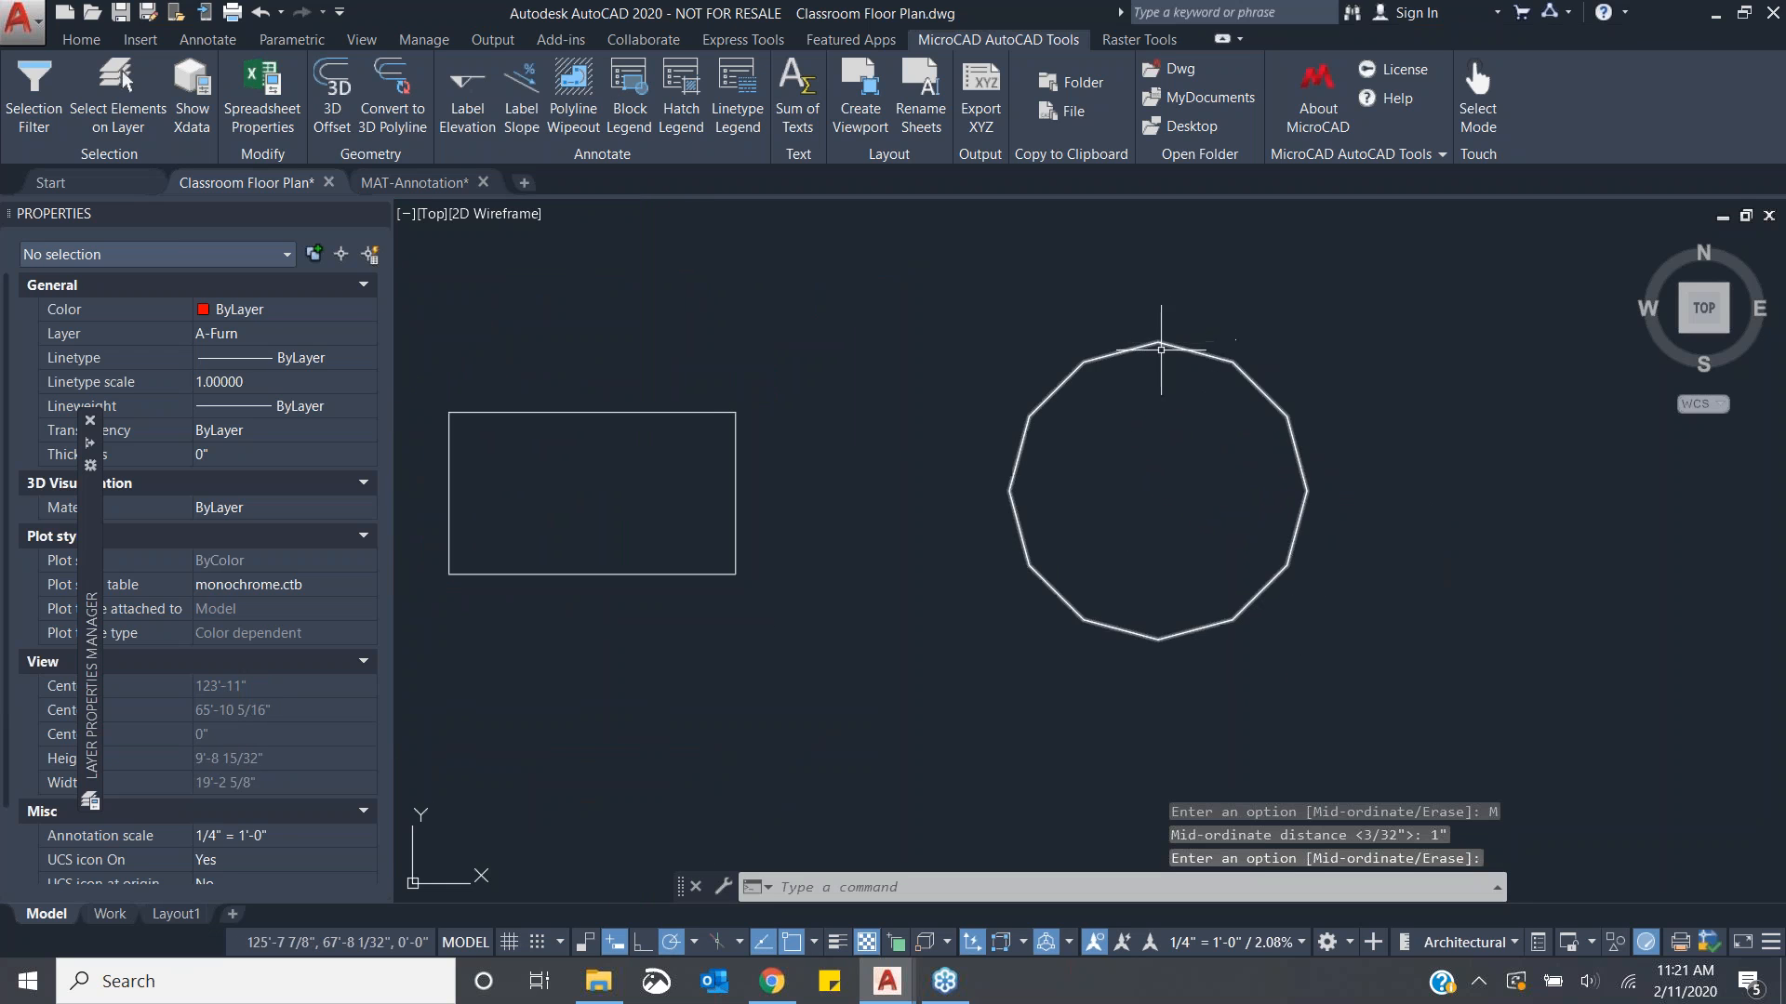
left_click(1055, 398)
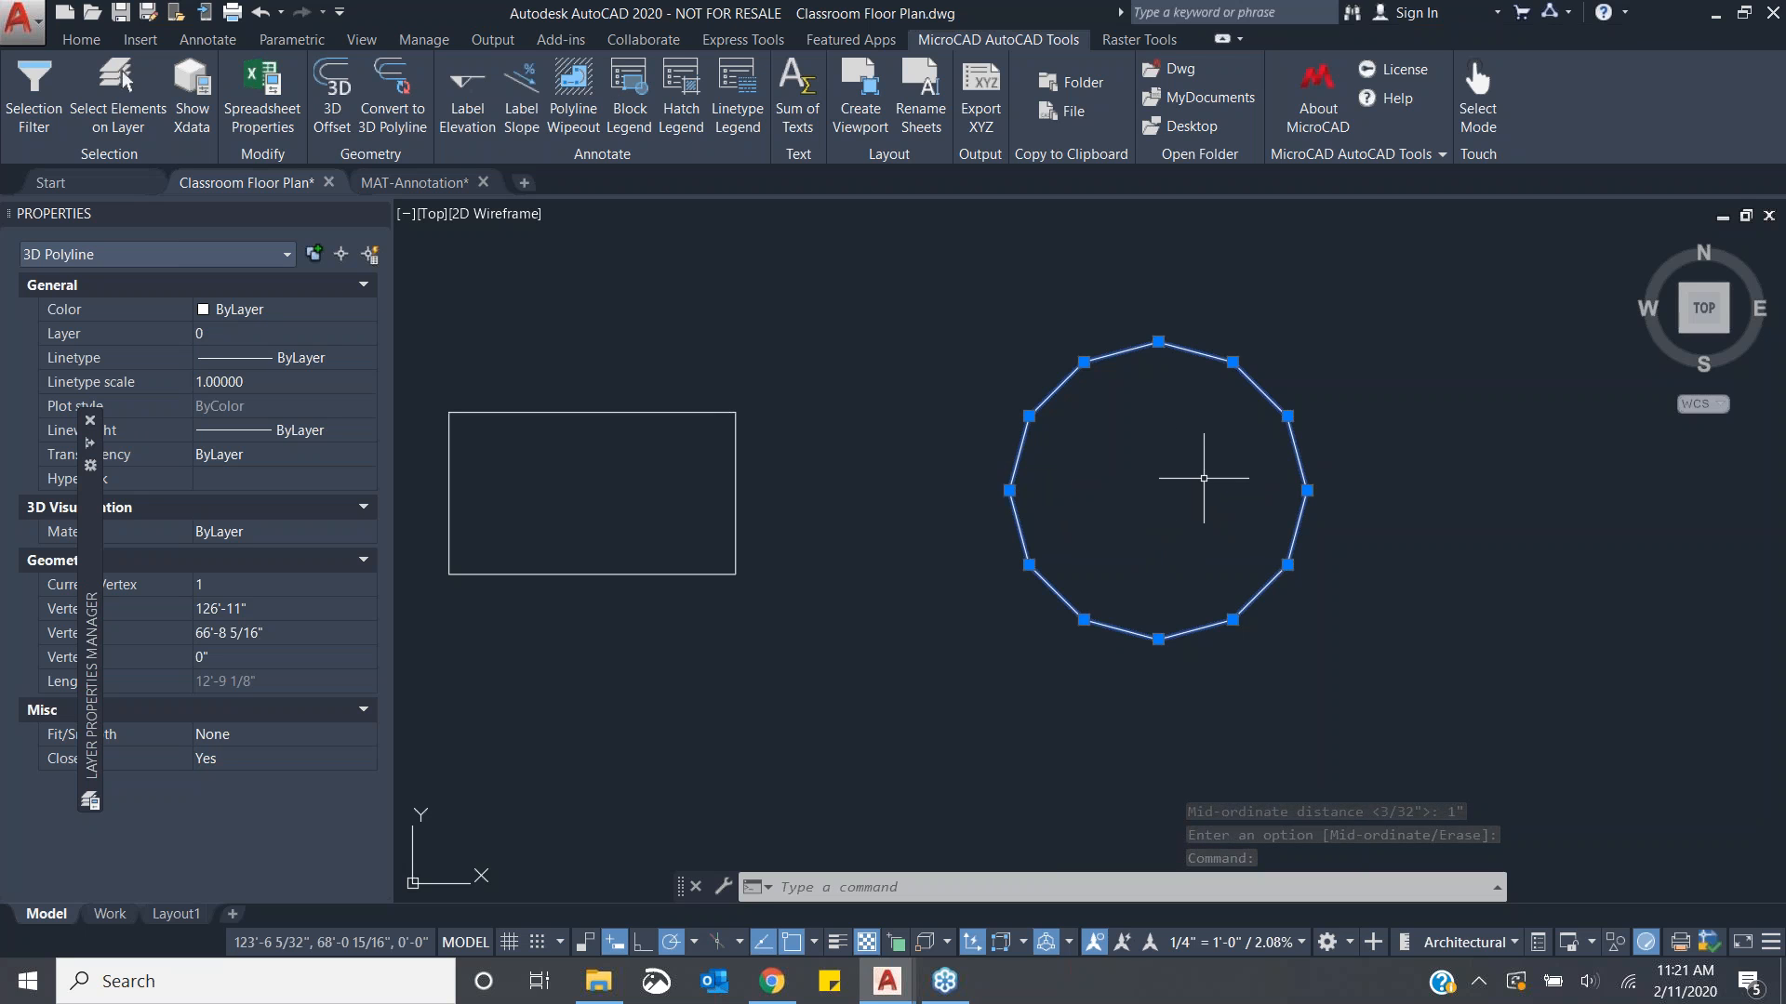
key("ctrl+z")
key("ctrl+z")
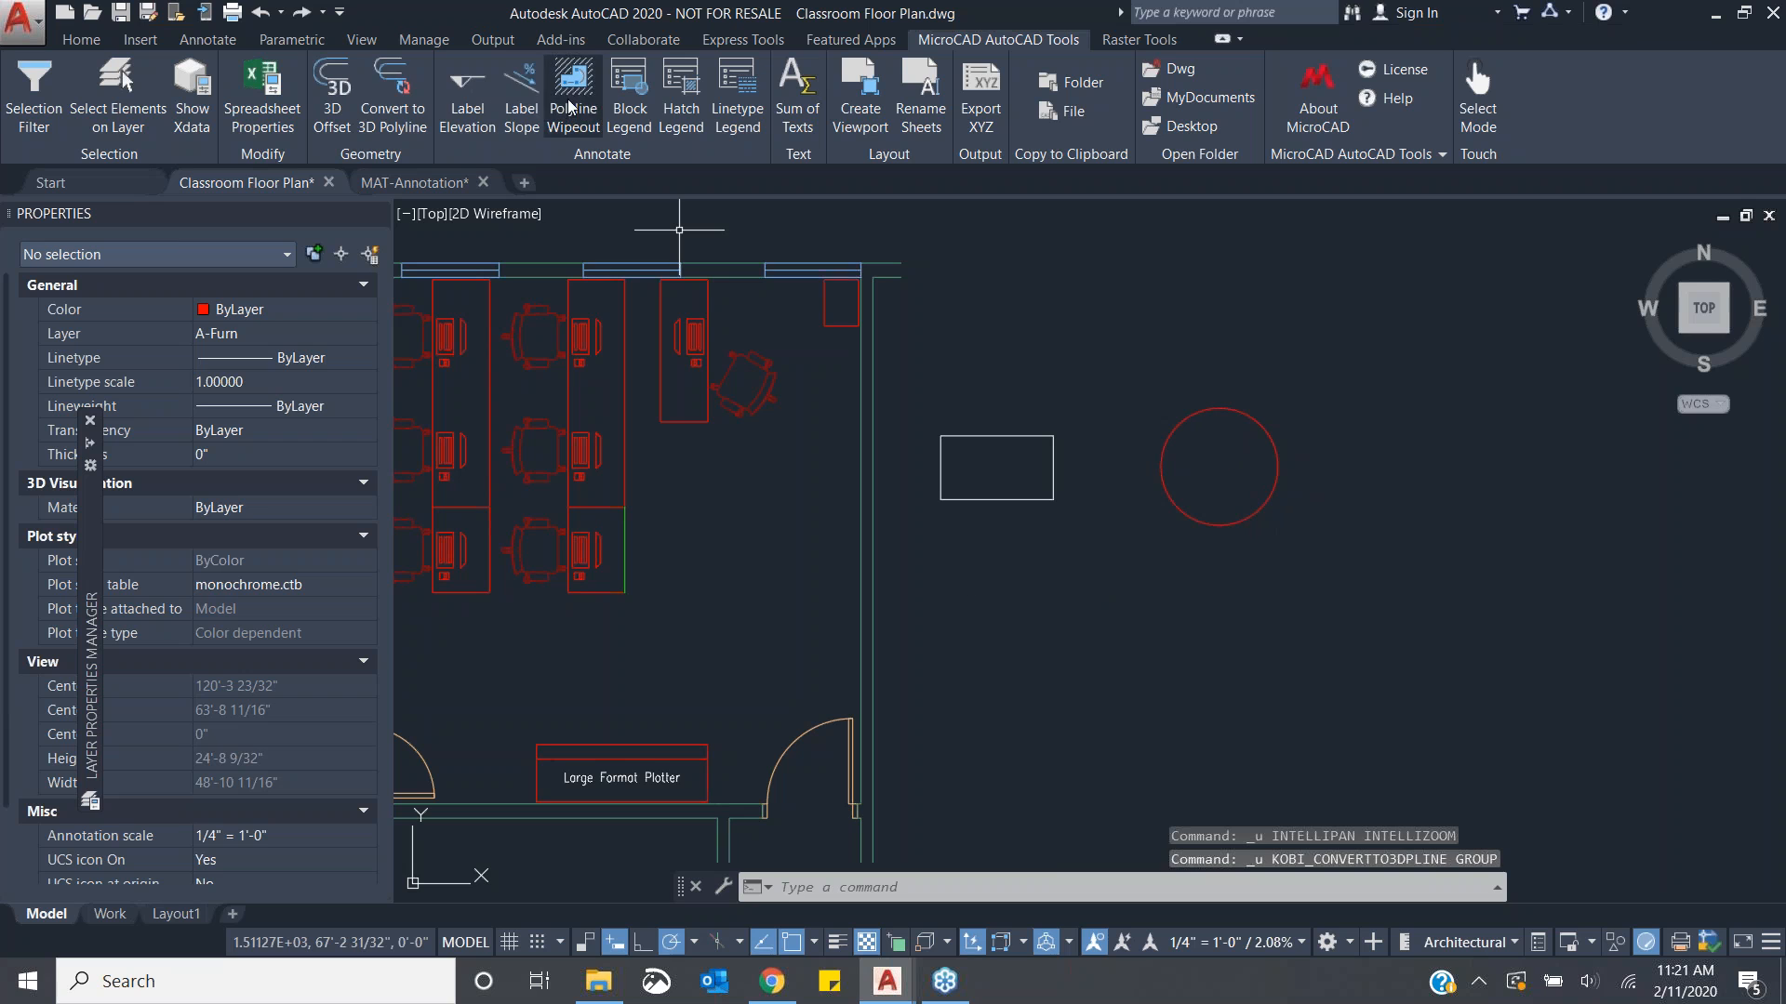
- Convert the circle to a 3D polyline using a mid-ordinate distance of 1/16
left_click(405, 133)
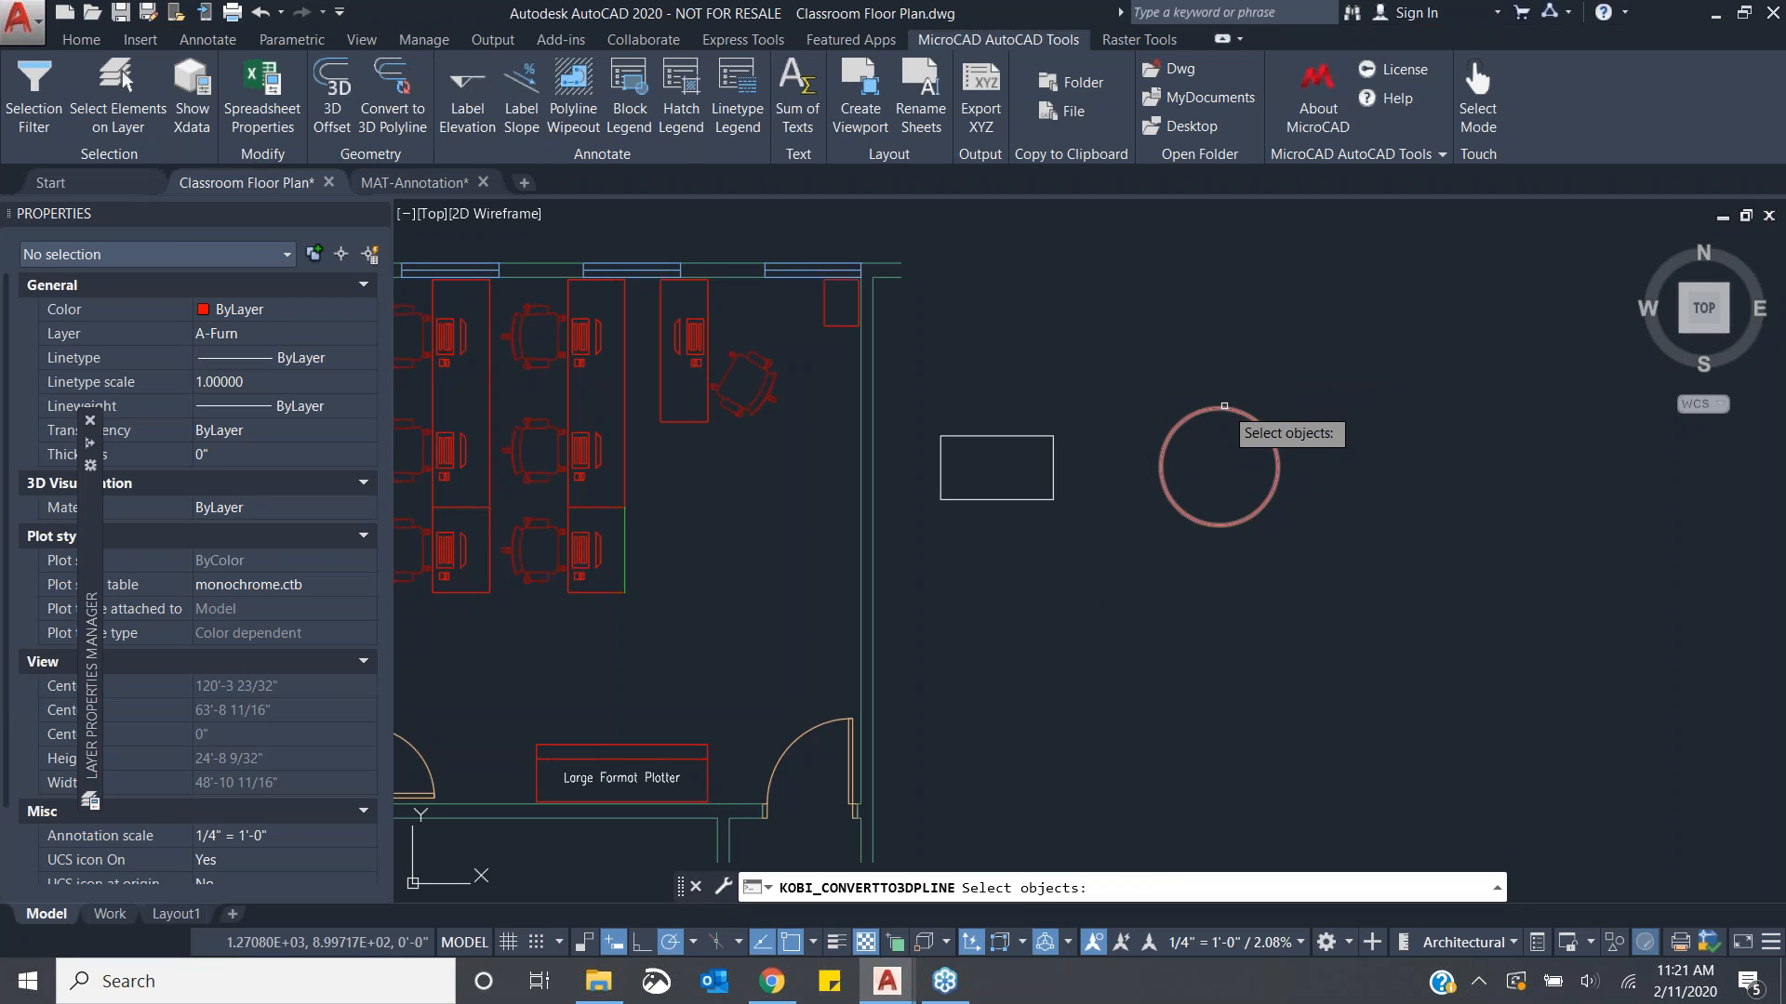
left_click(1224, 407)
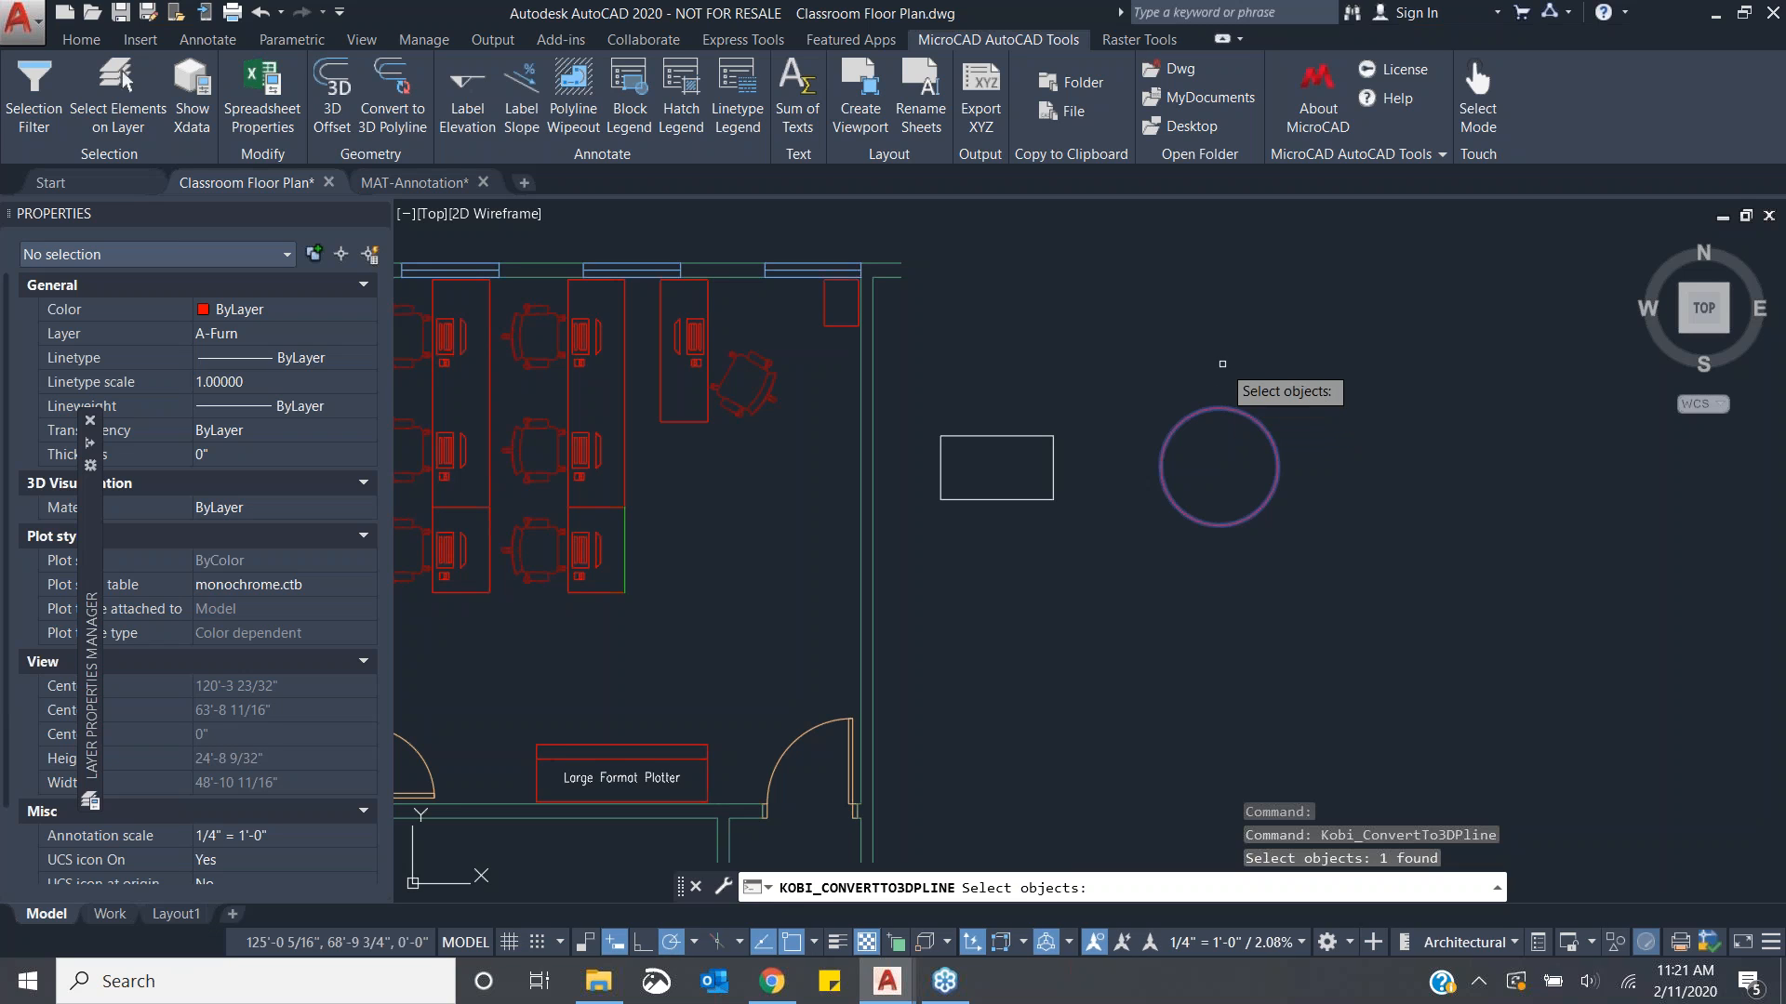
key("Return")
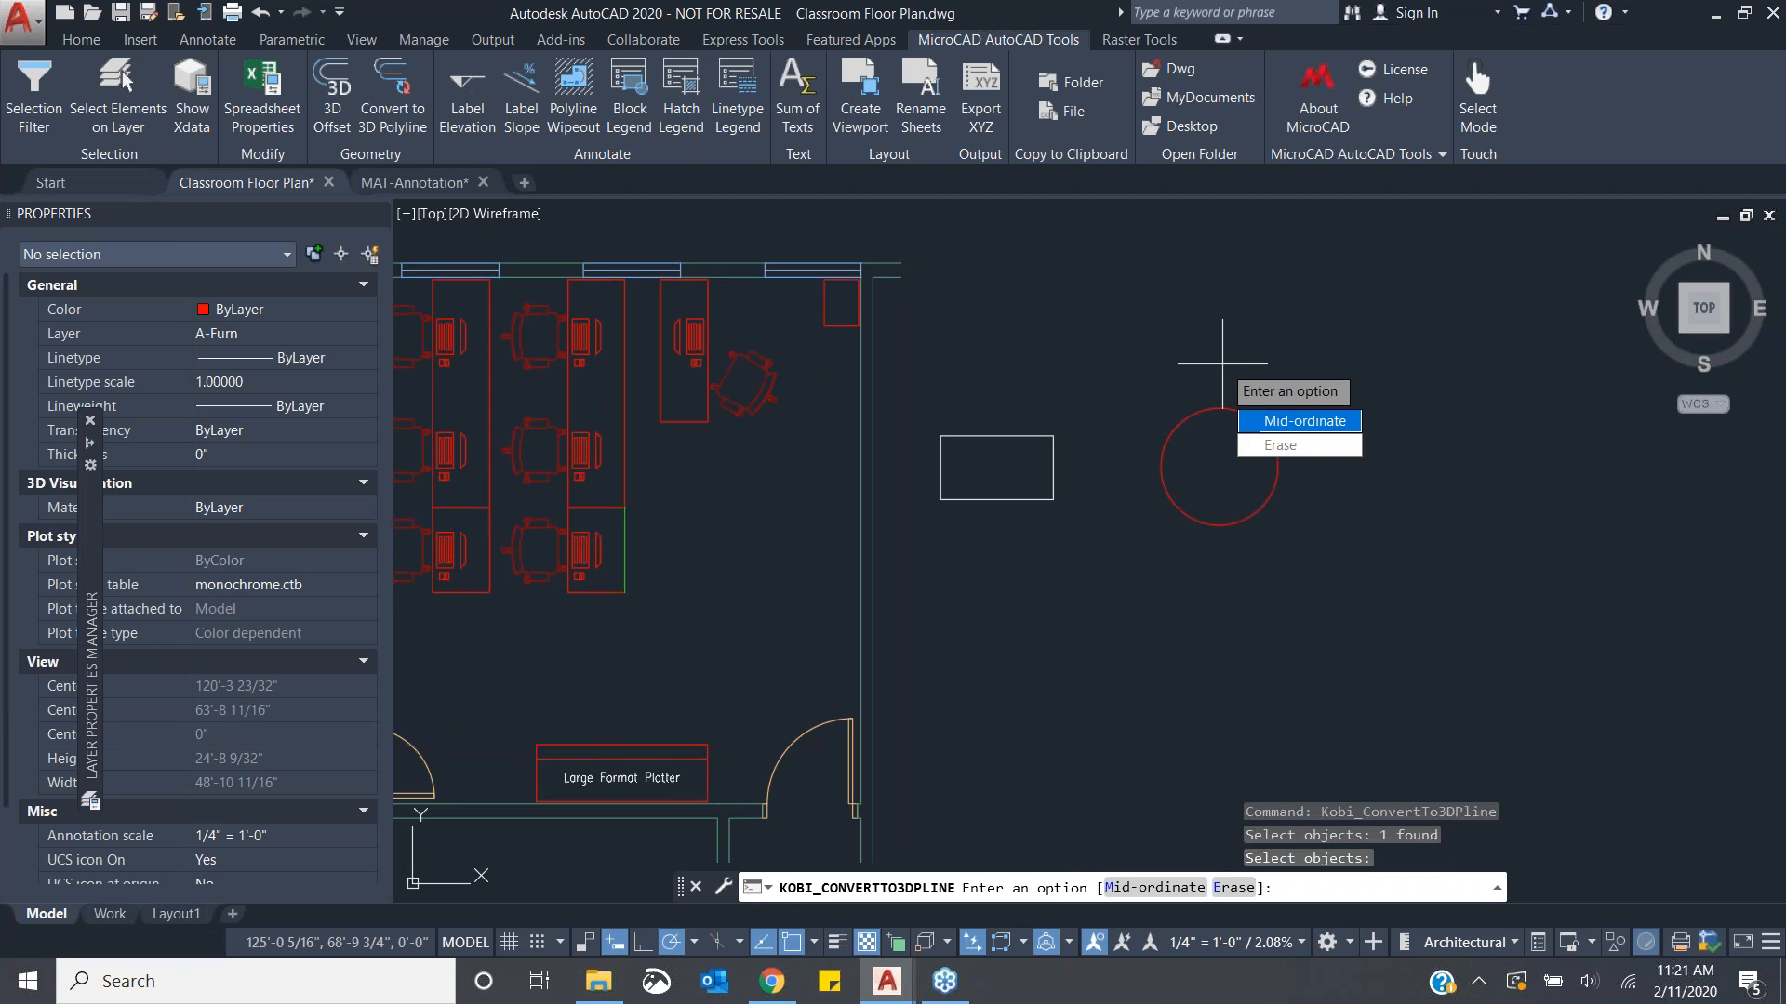
left_click(1354, 422)
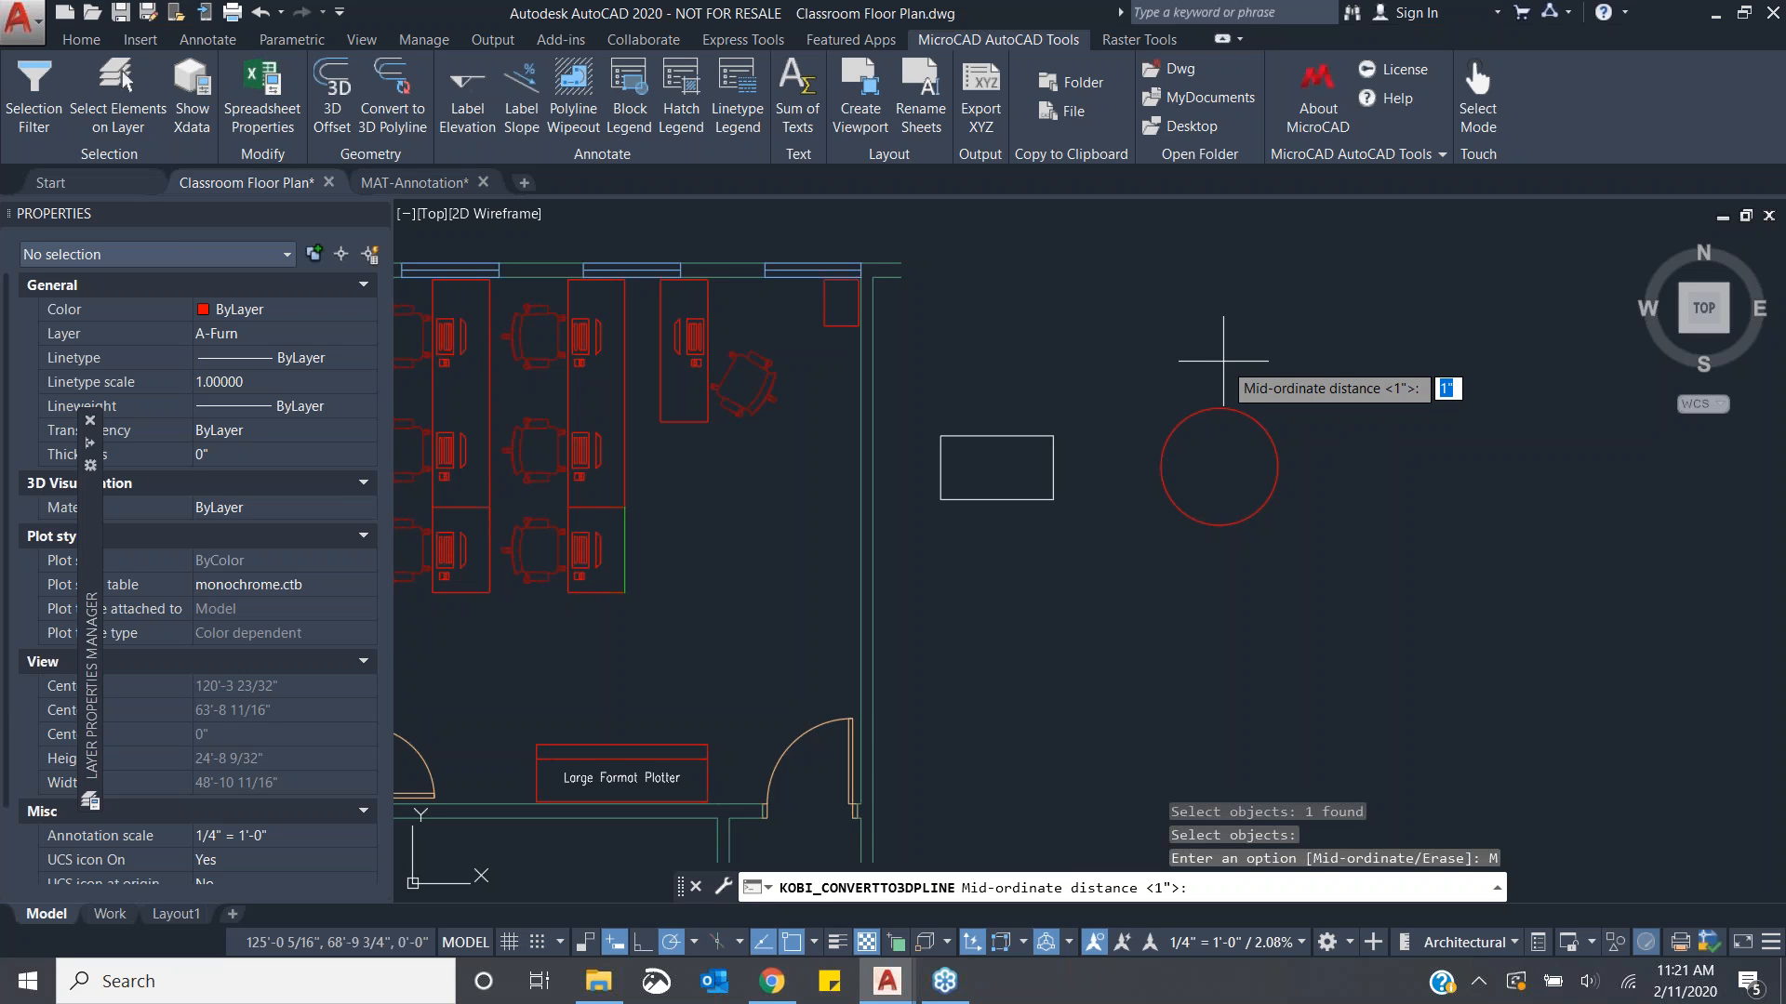
type("1/16")
key("Return")
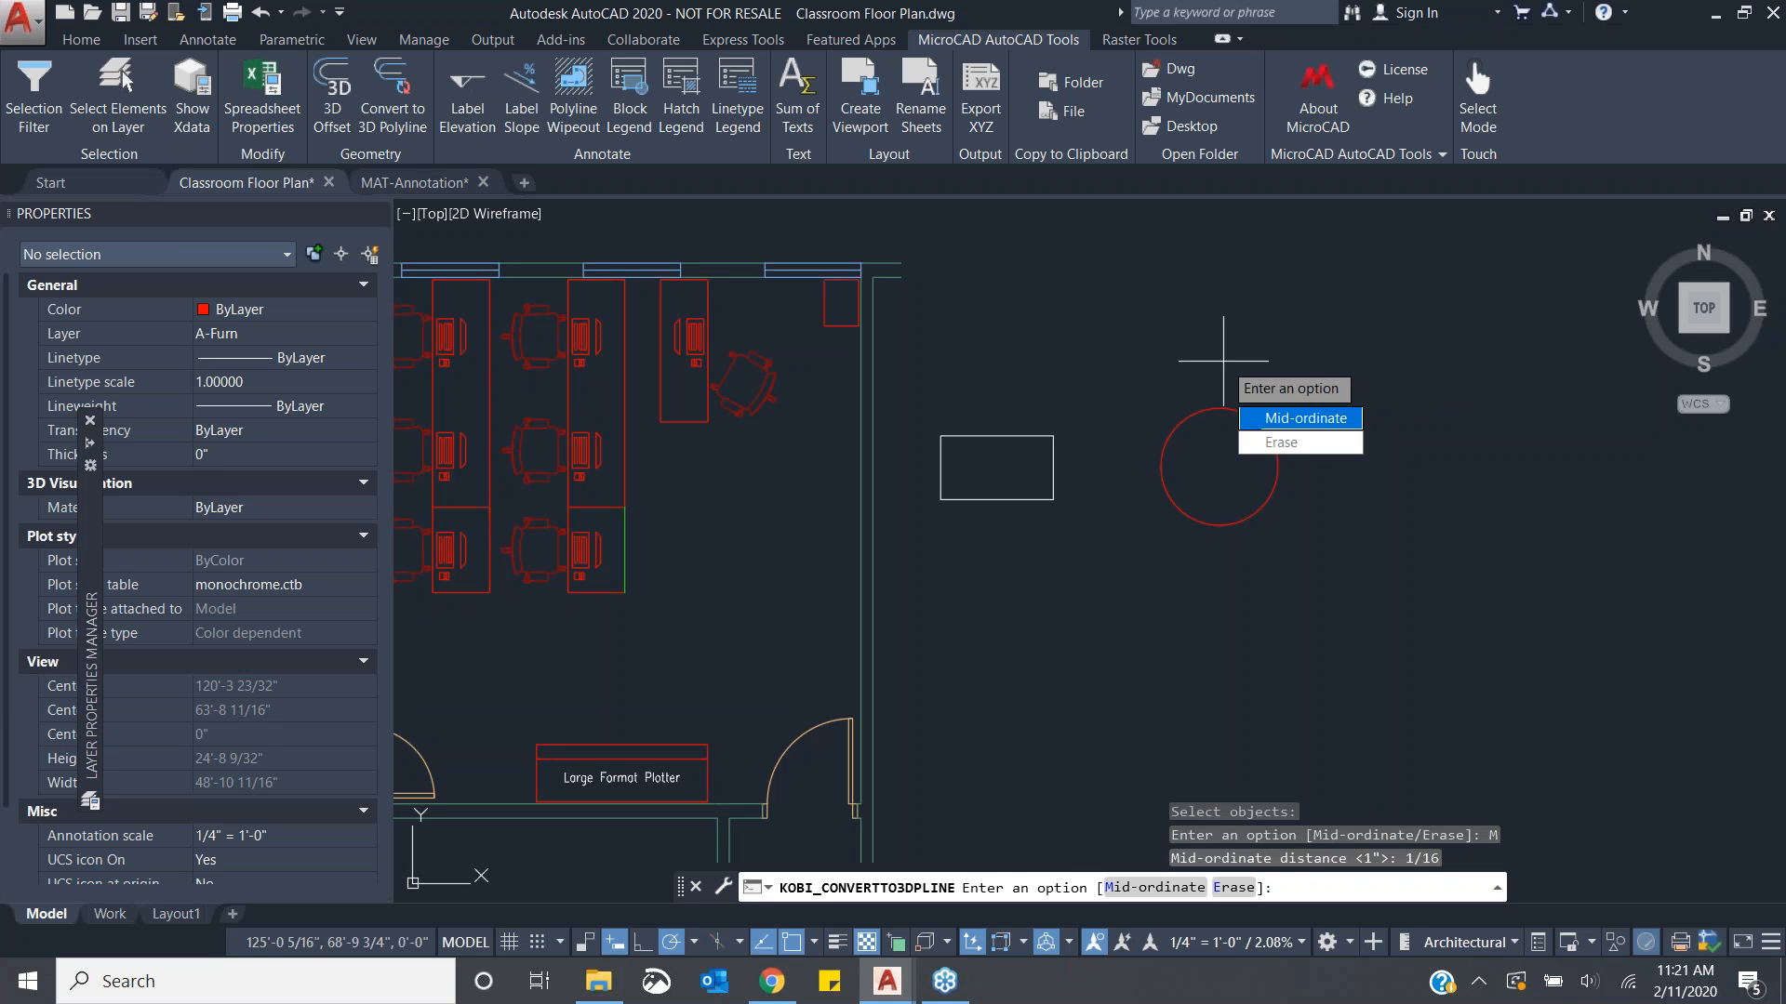
key("Return")
- Inspect the converted 3D polyline's vertices up close, then clear the selection
scroll(1223, 363, "up", 6)
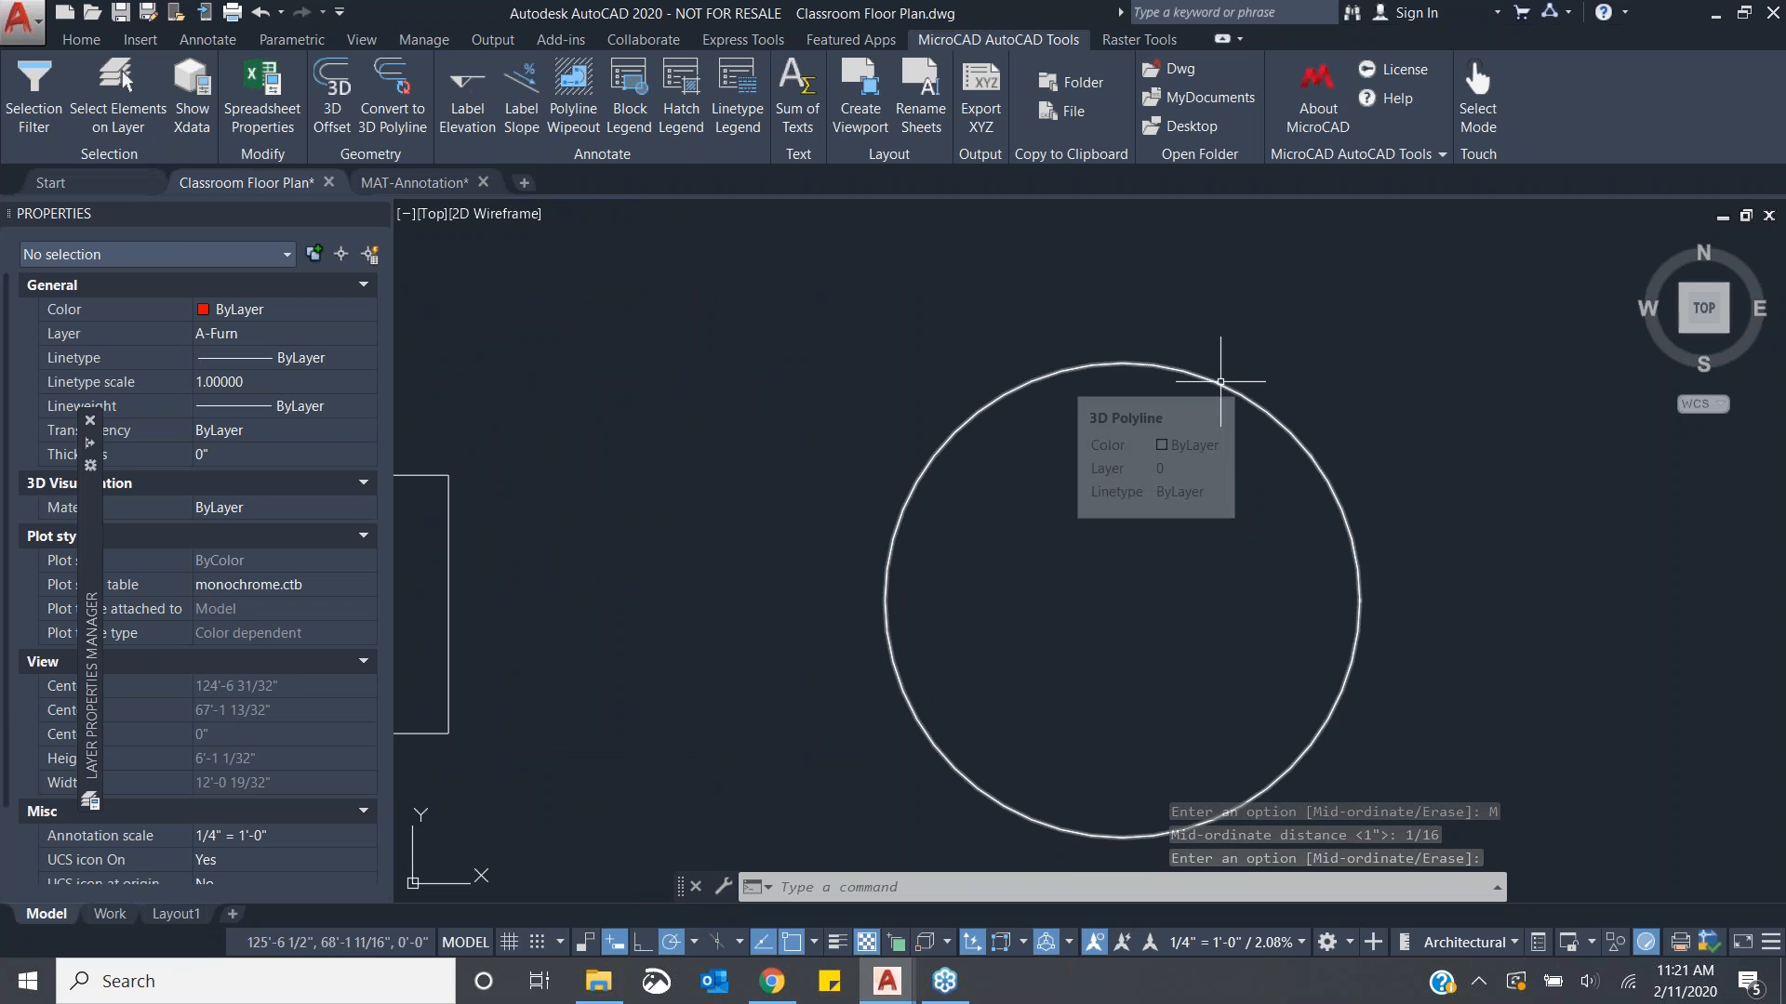
left_click(1218, 369)
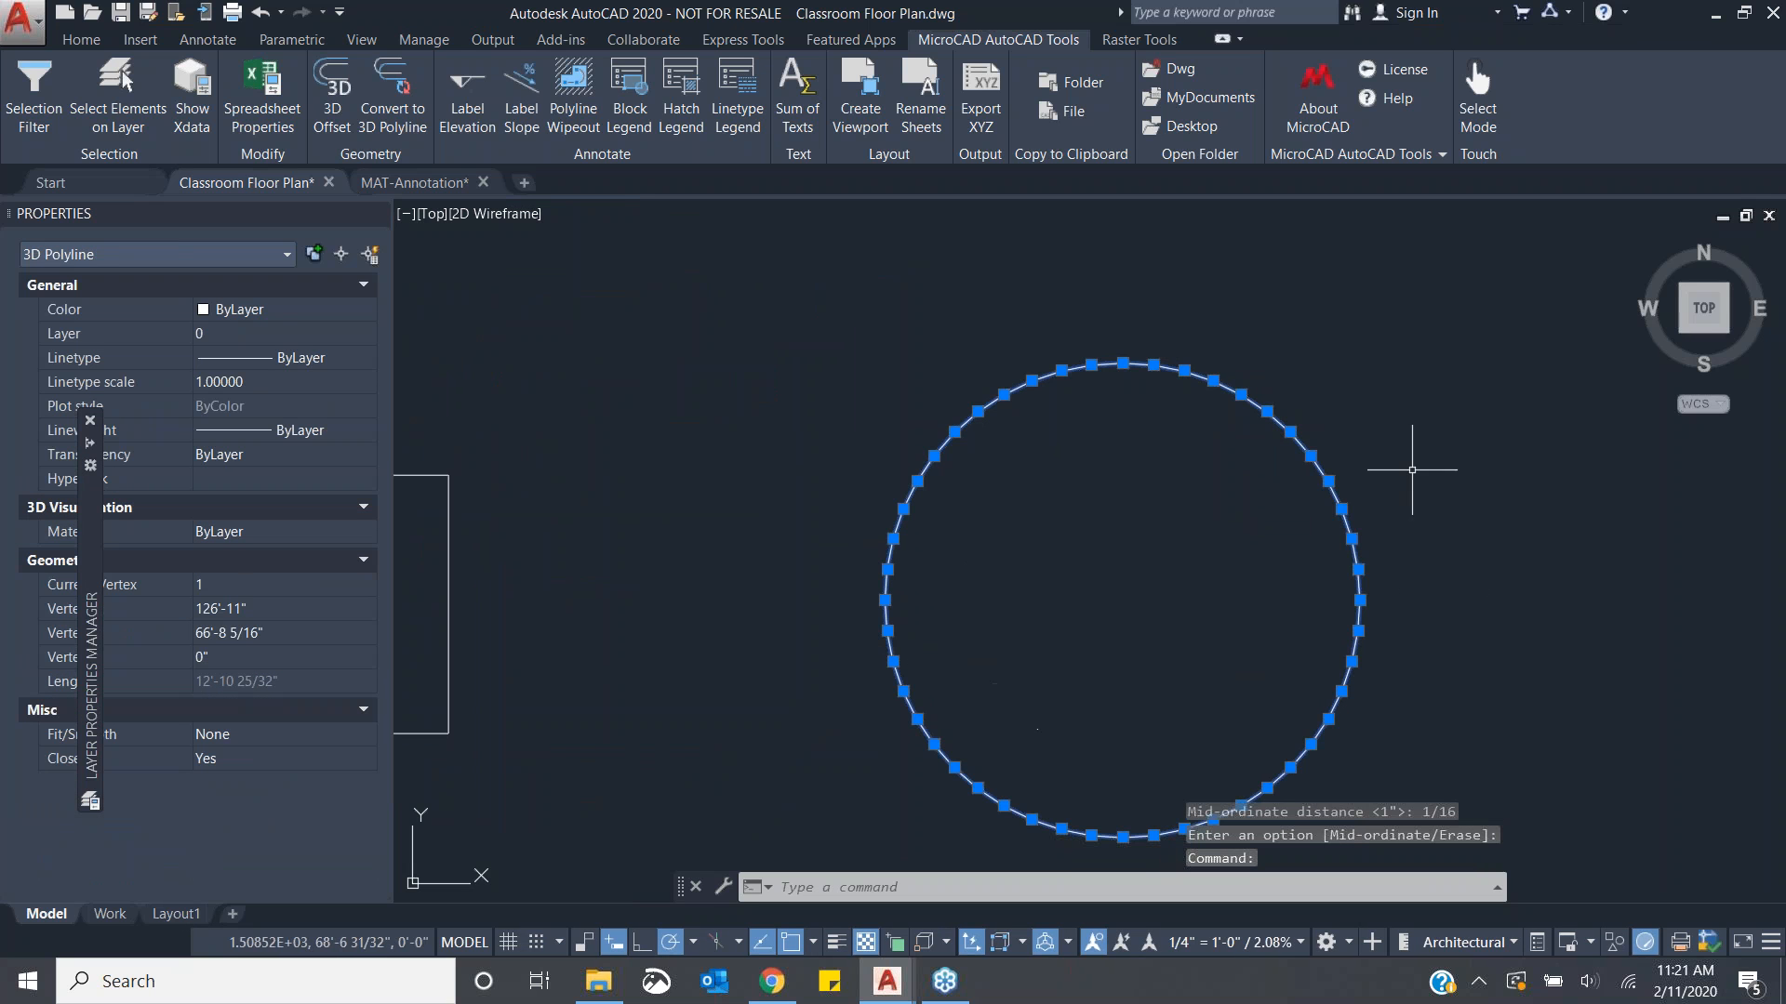
scroll(1158, 651, "down", 2)
middle_click_drag(1162, 636, 1137, 604)
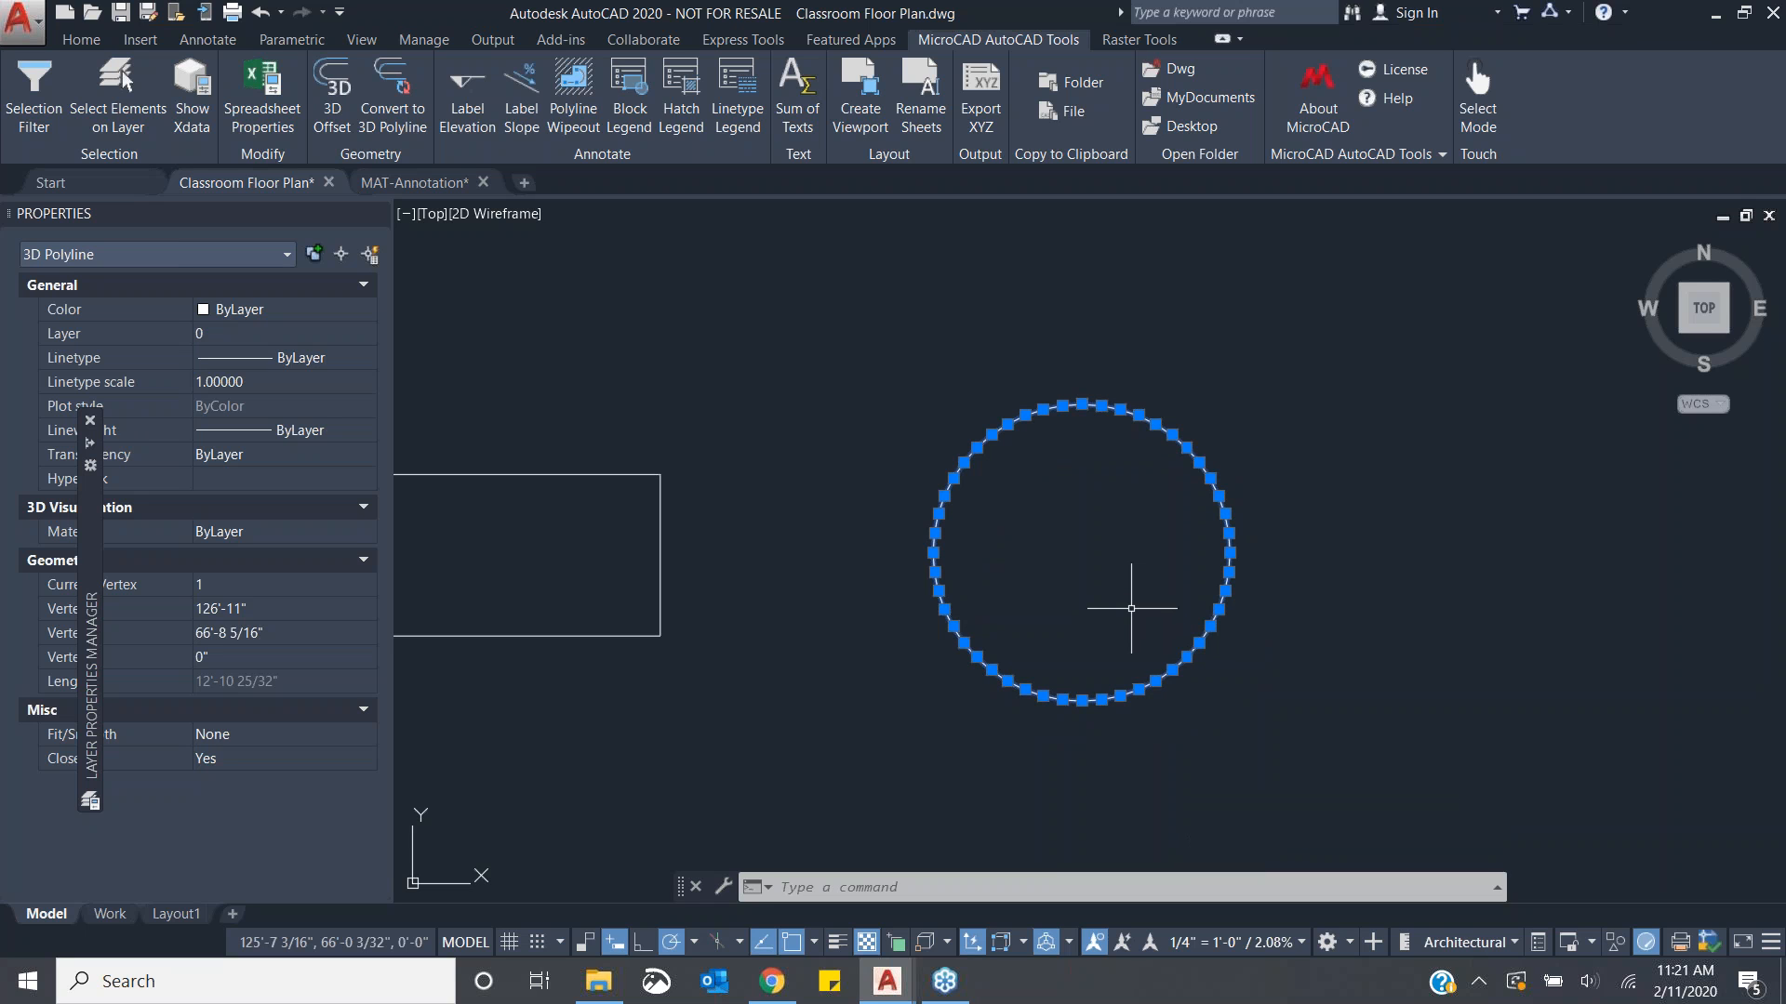
scroll(1079, 556, "down", 4)
middle_click_drag(893, 583, 1204, 524)
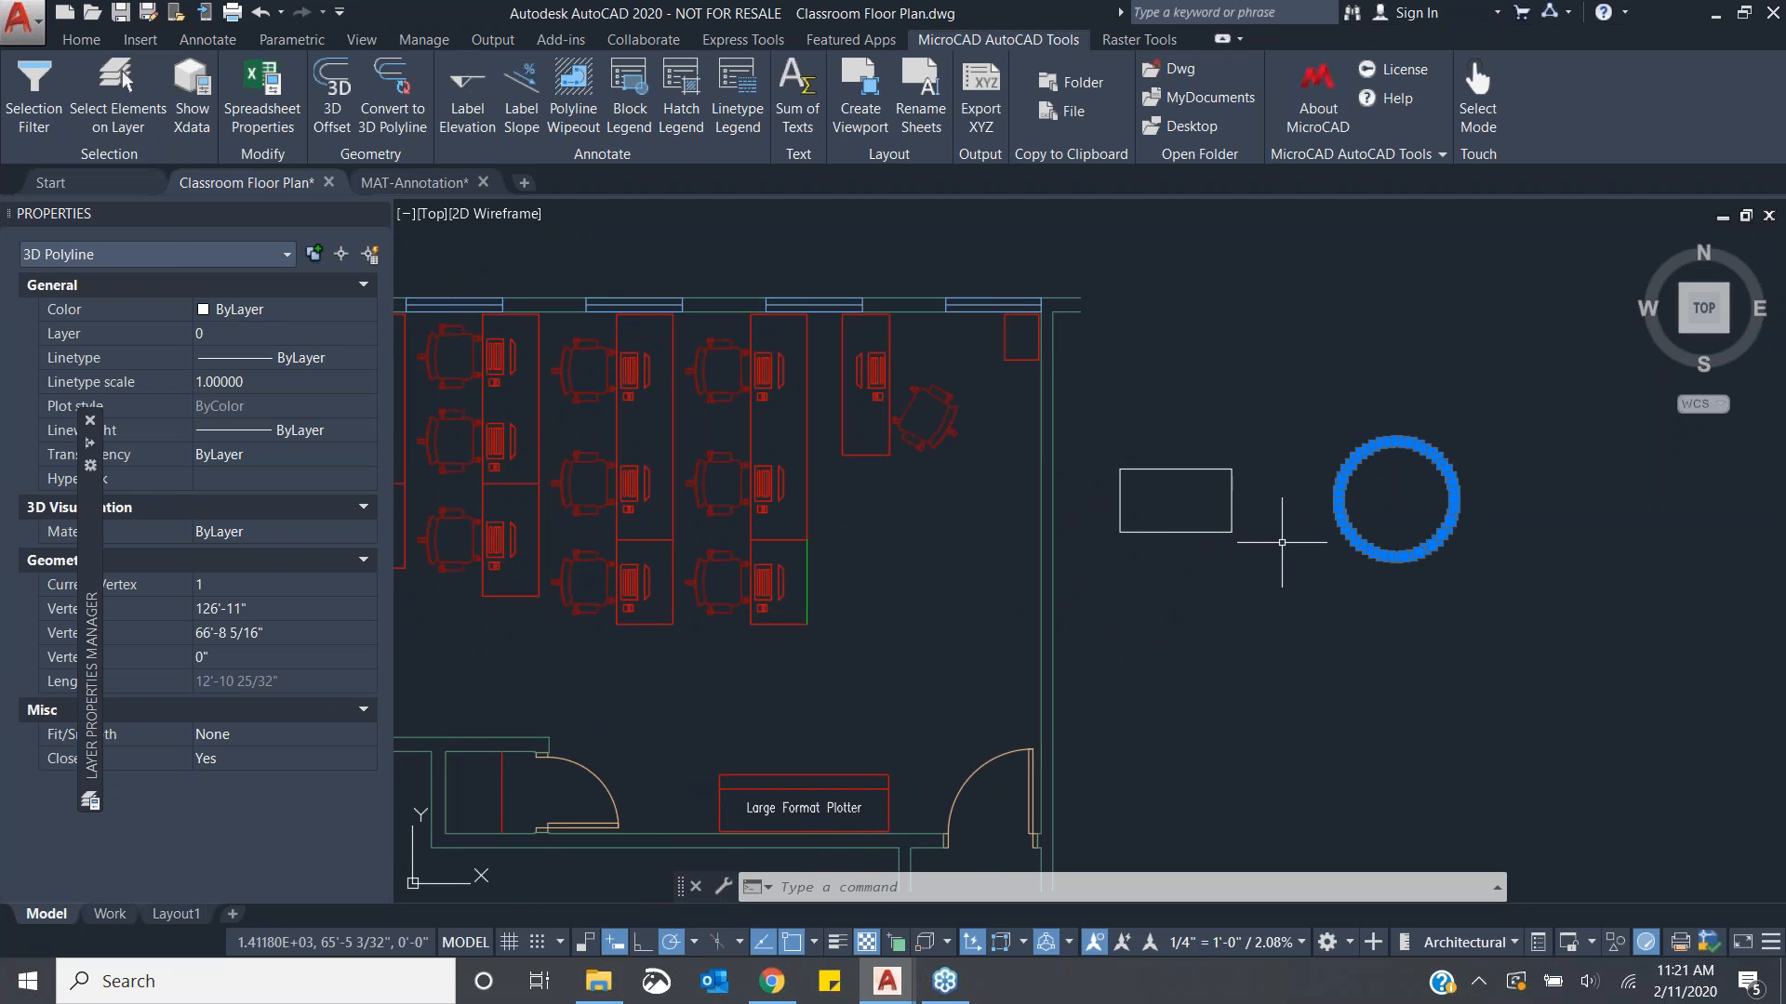
mouse_move(1432, 545)
key("Escape")
key("Escape")
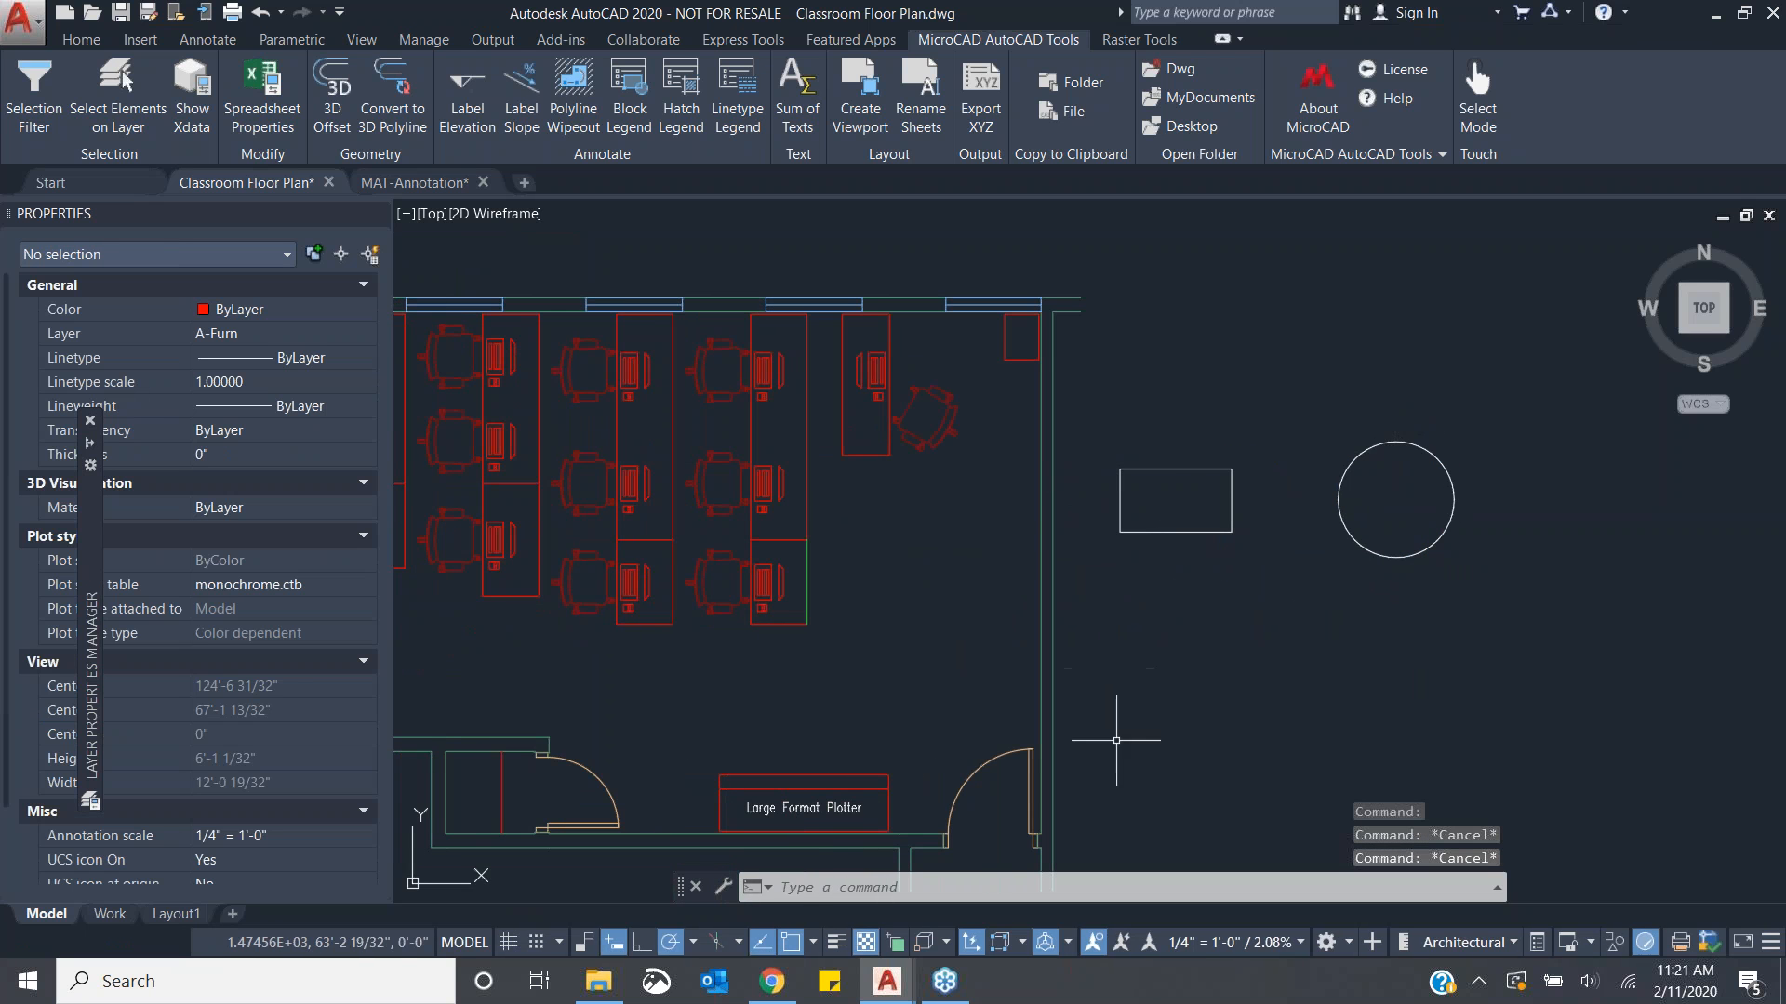
- Switch to the MAT-Annotation drawing and bring the sloped polyline into view
middle_click_drag(1116, 739, 1296, 704)
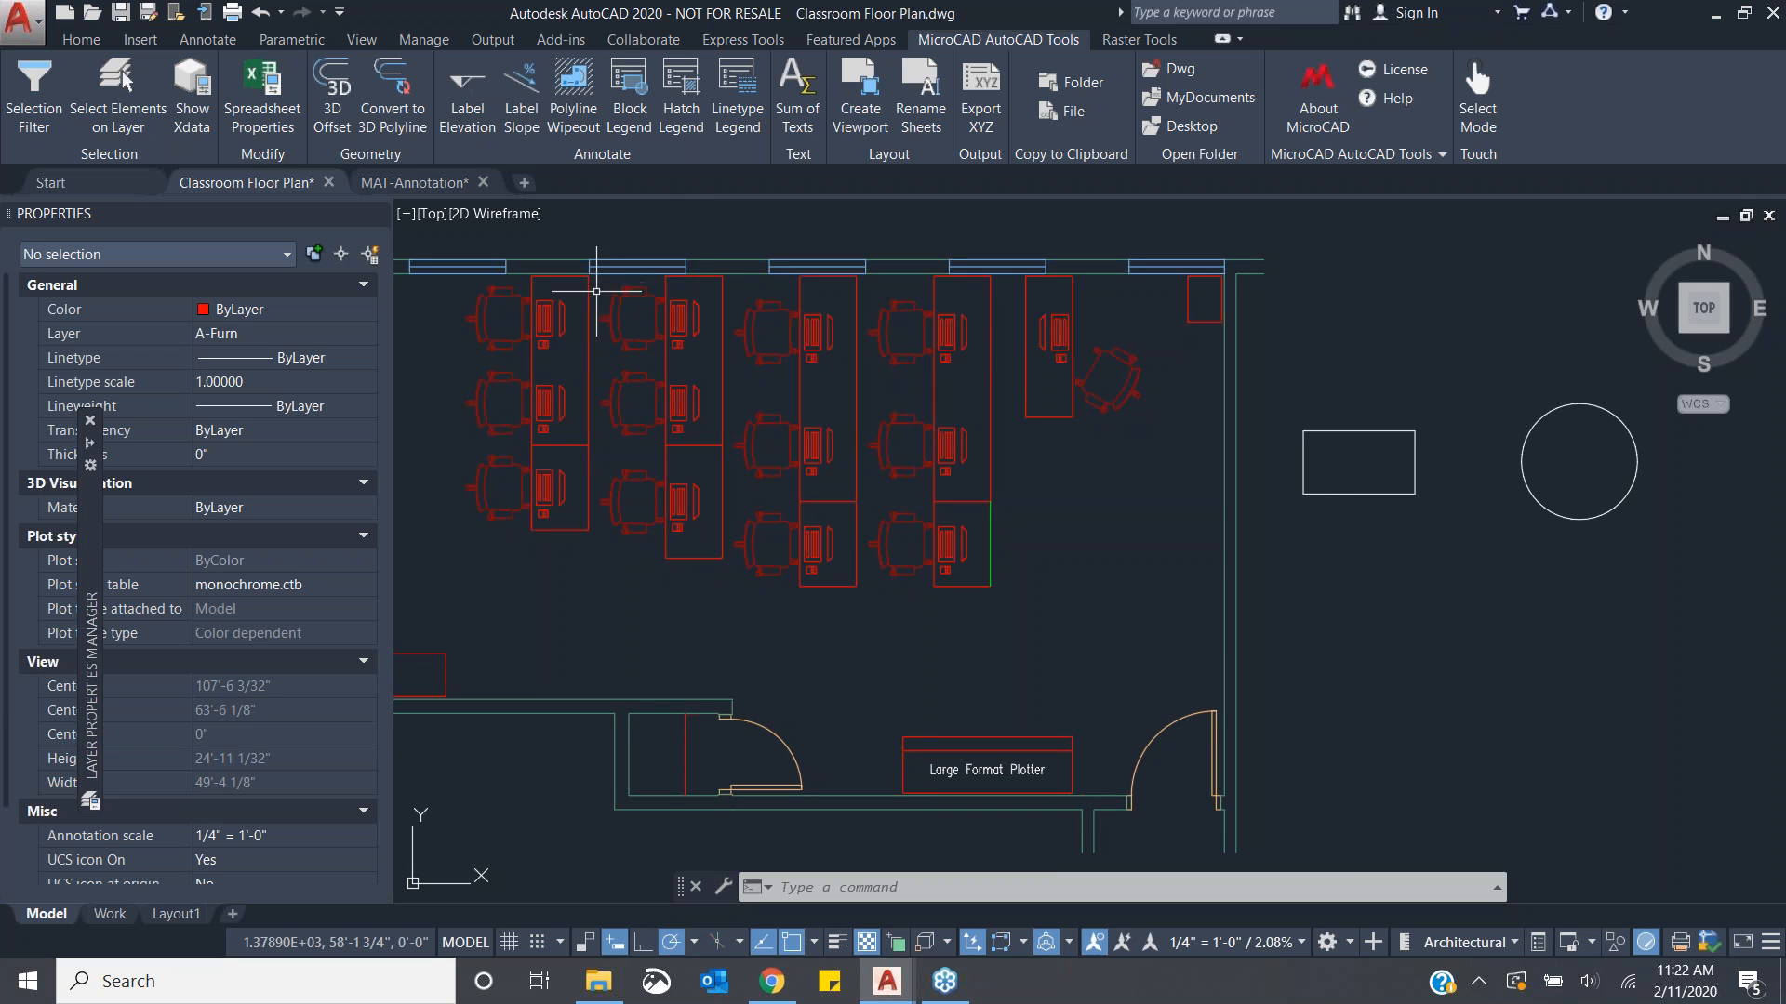
left_click(420, 186)
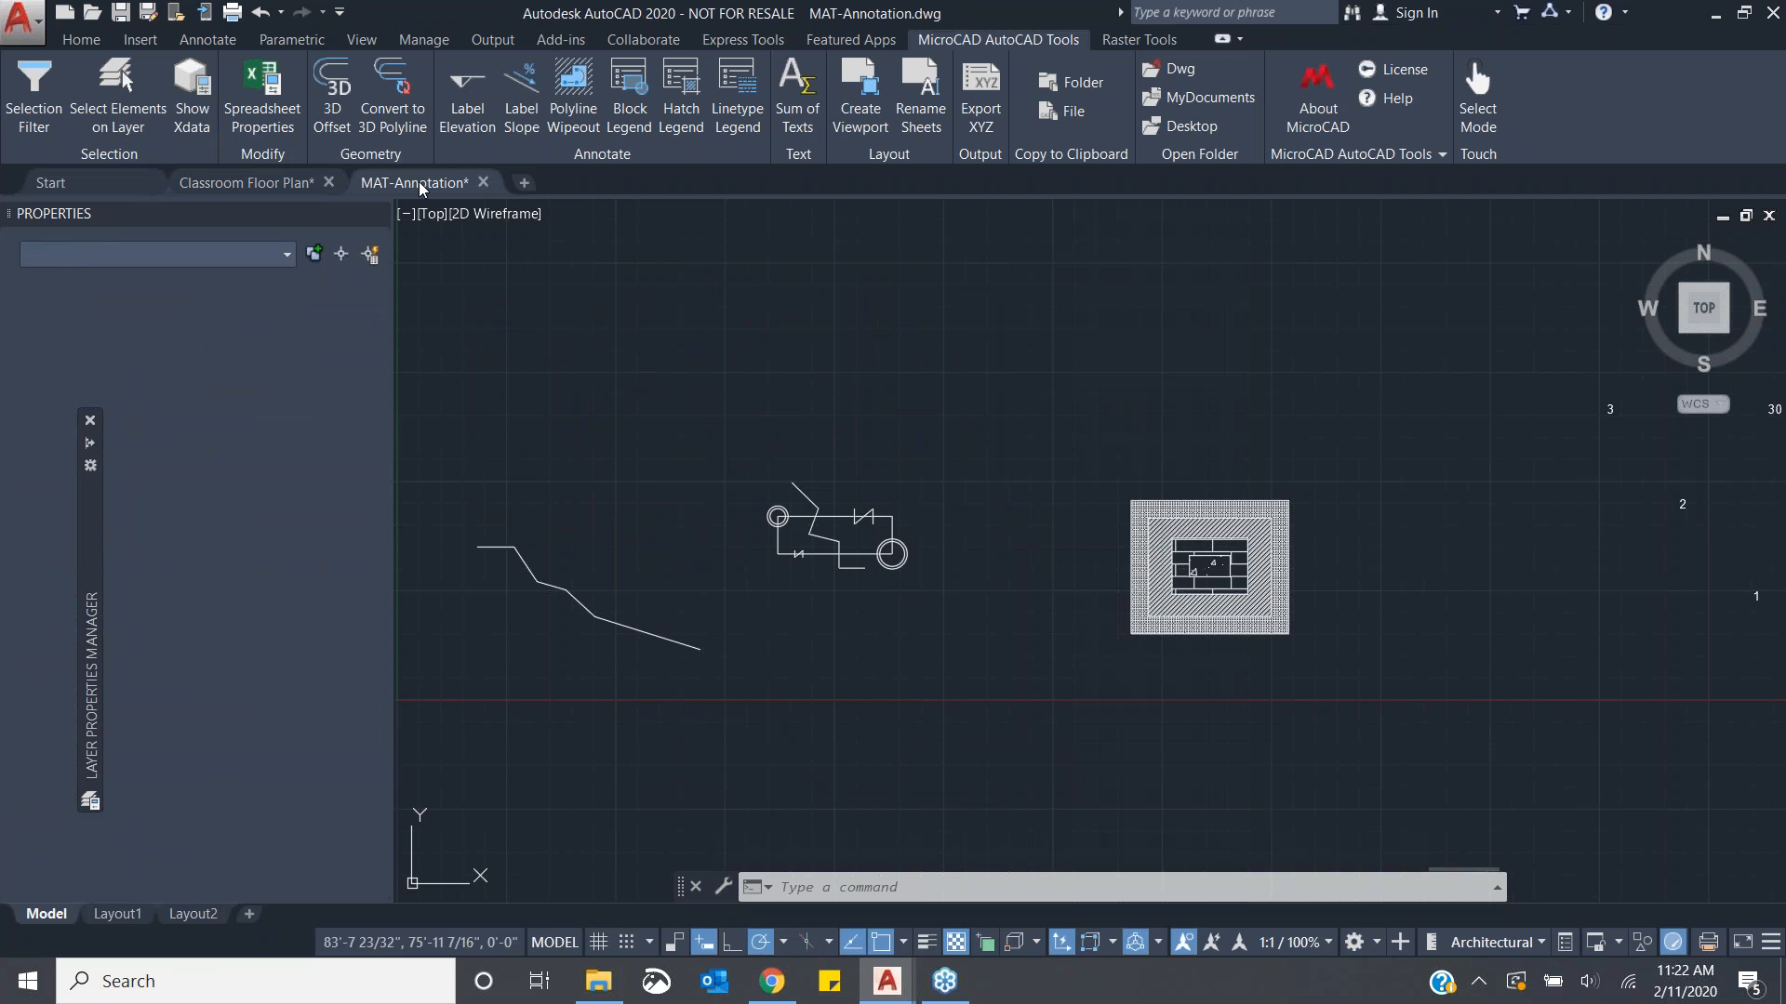
scroll(1058, 663, "up", 4)
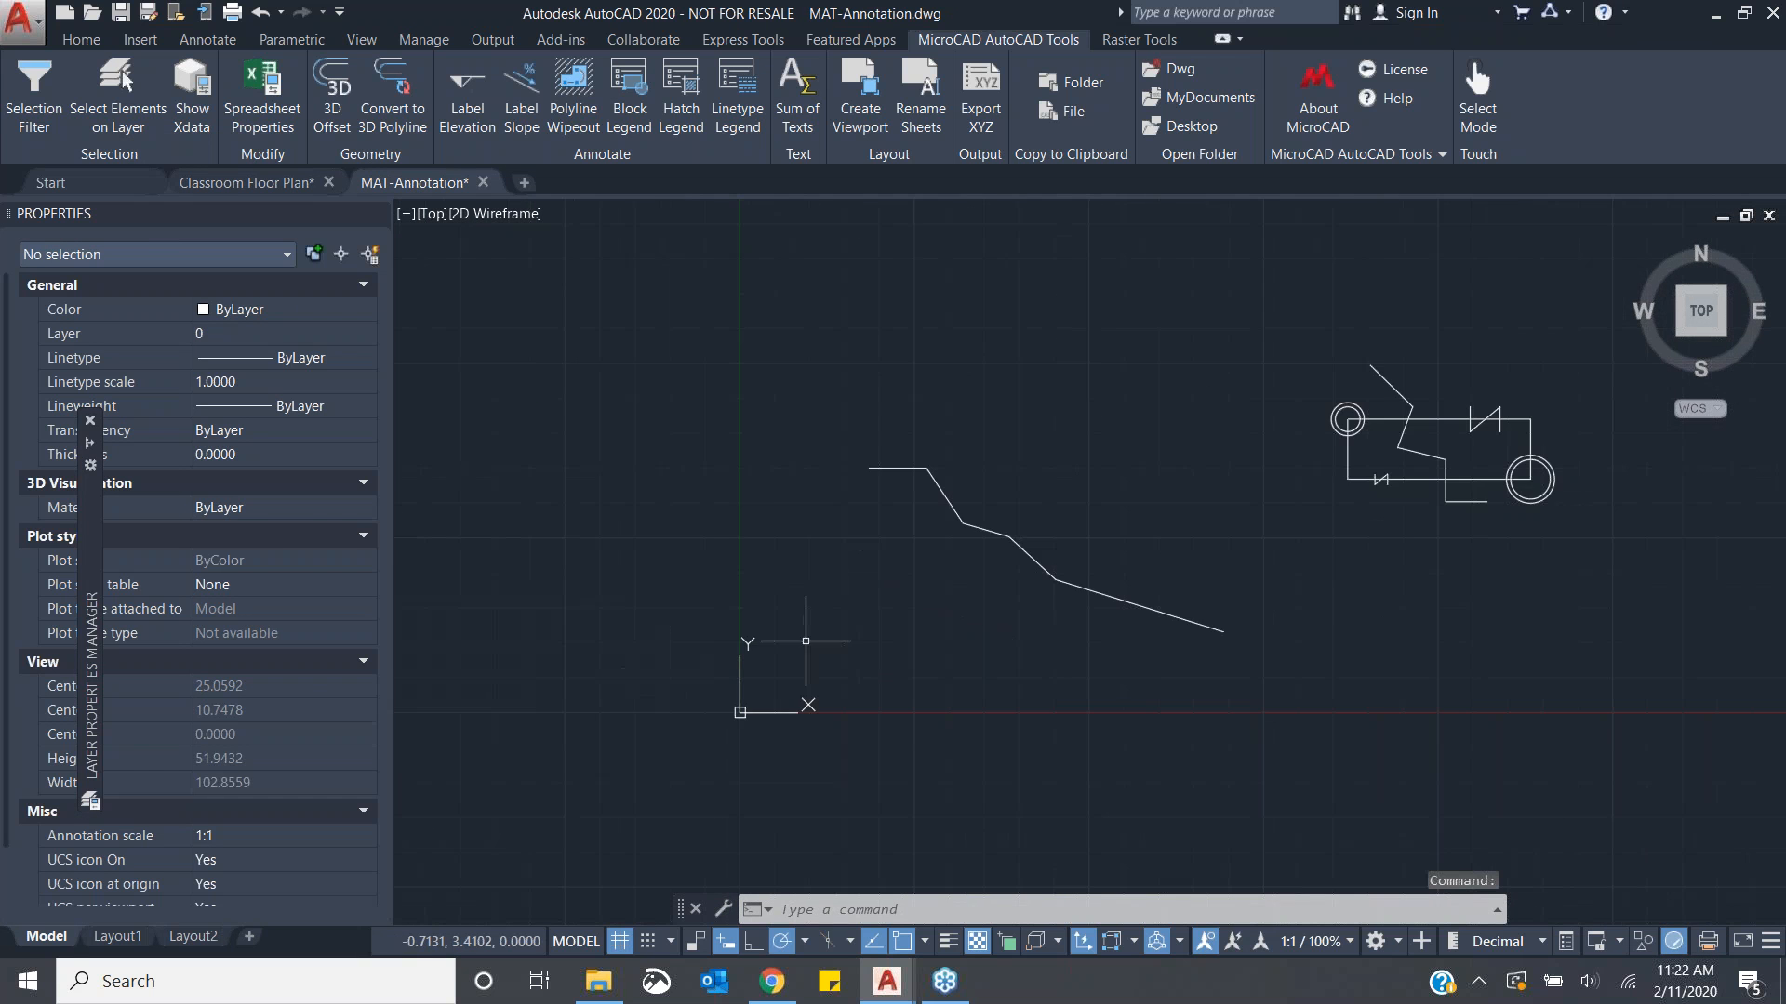
middle_click_drag(1033, 630, 1013, 725)
middle_click_drag(1096, 699, 1105, 715)
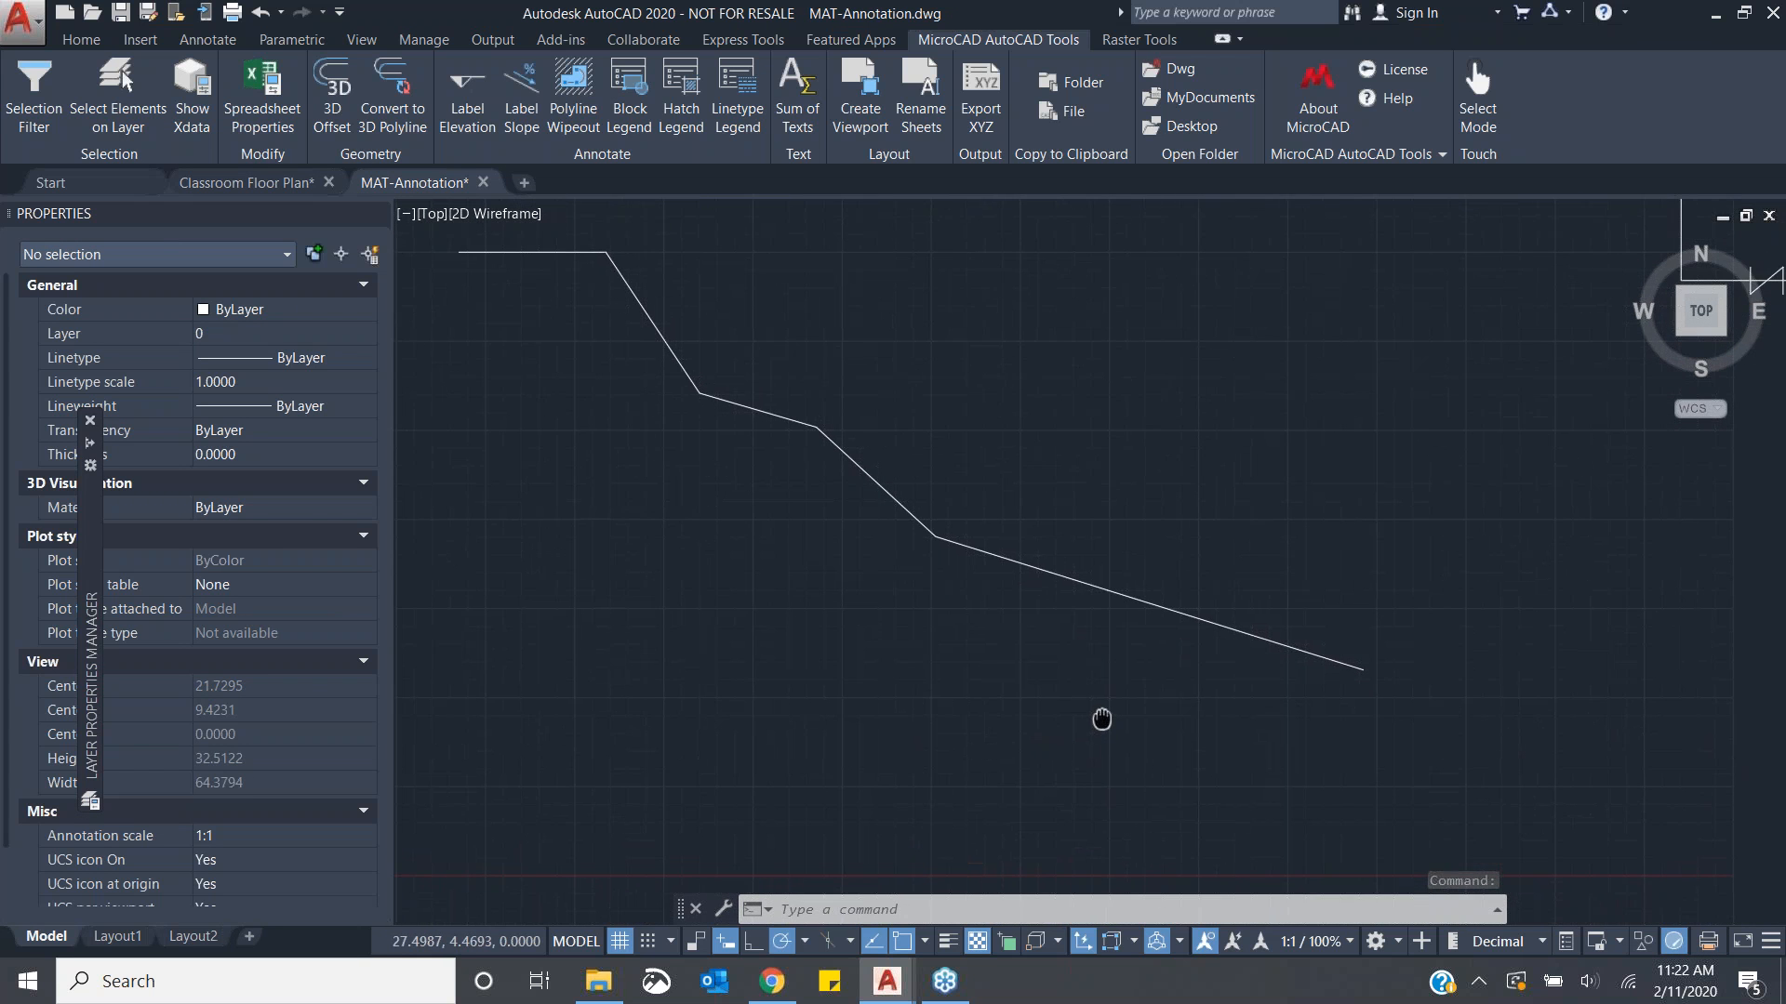
scroll(1077, 692, "down", 2)
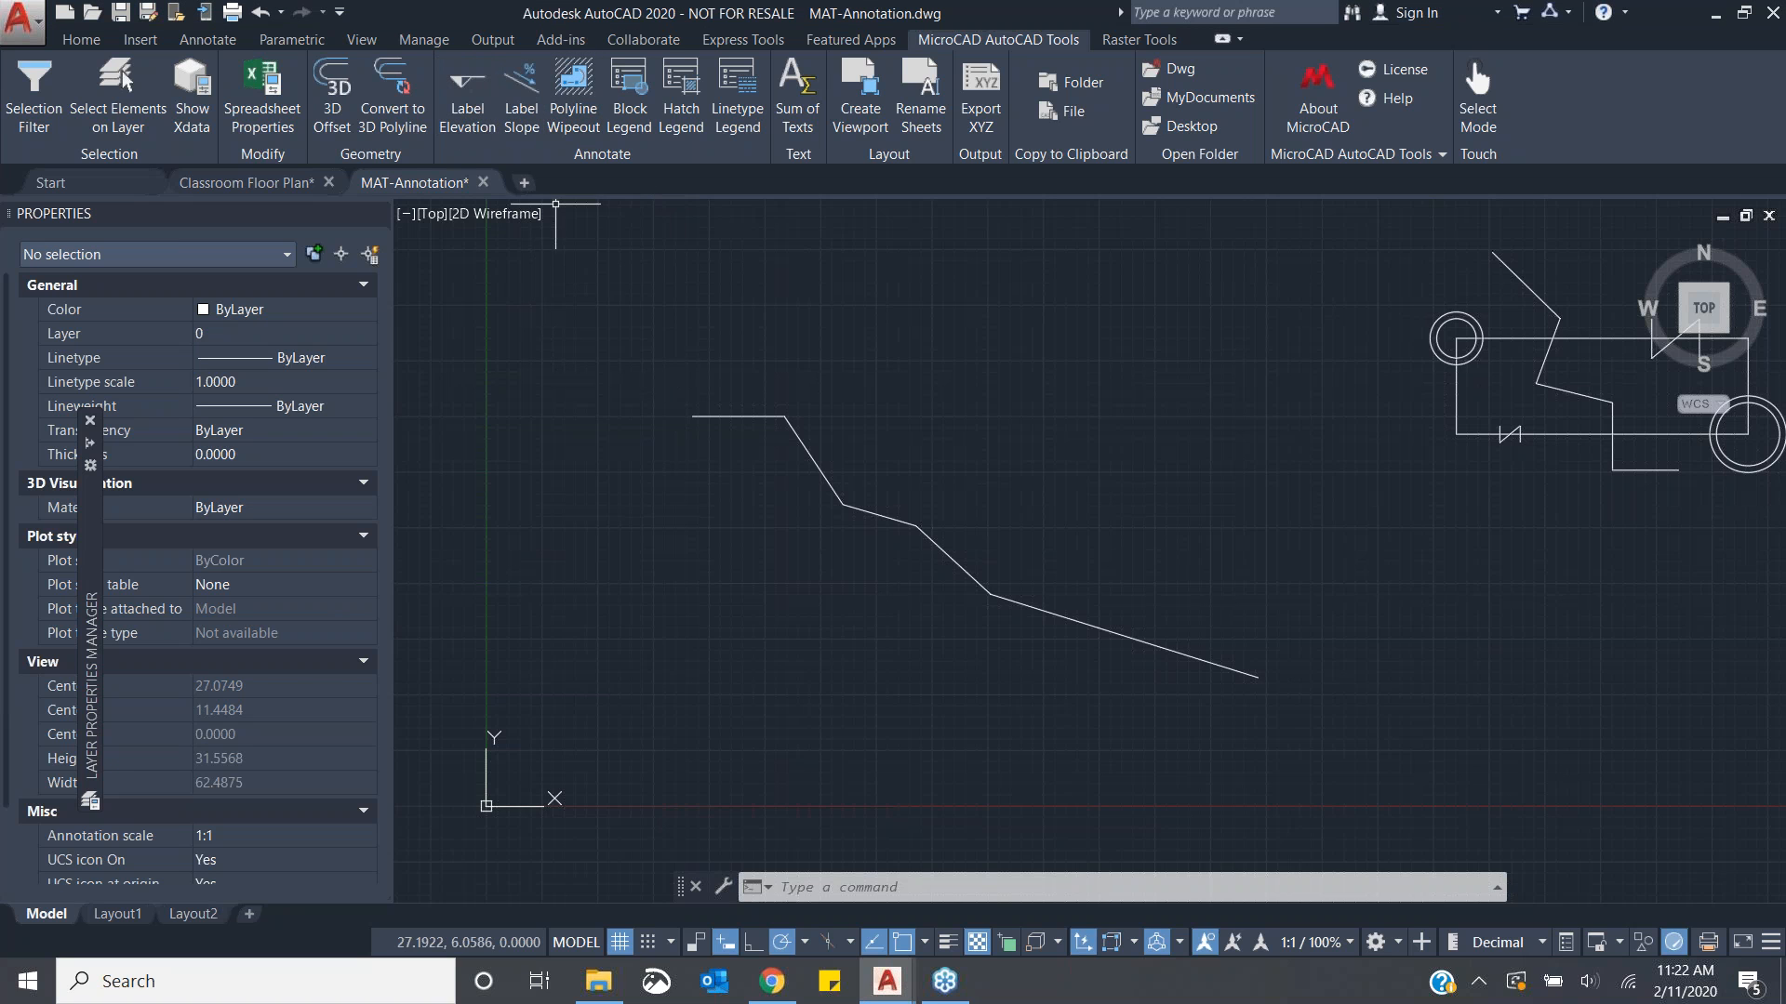
- Start Label Elevation and set the base point at the polyline's left endpoint with a base elevation of 500
left_click(467, 93)
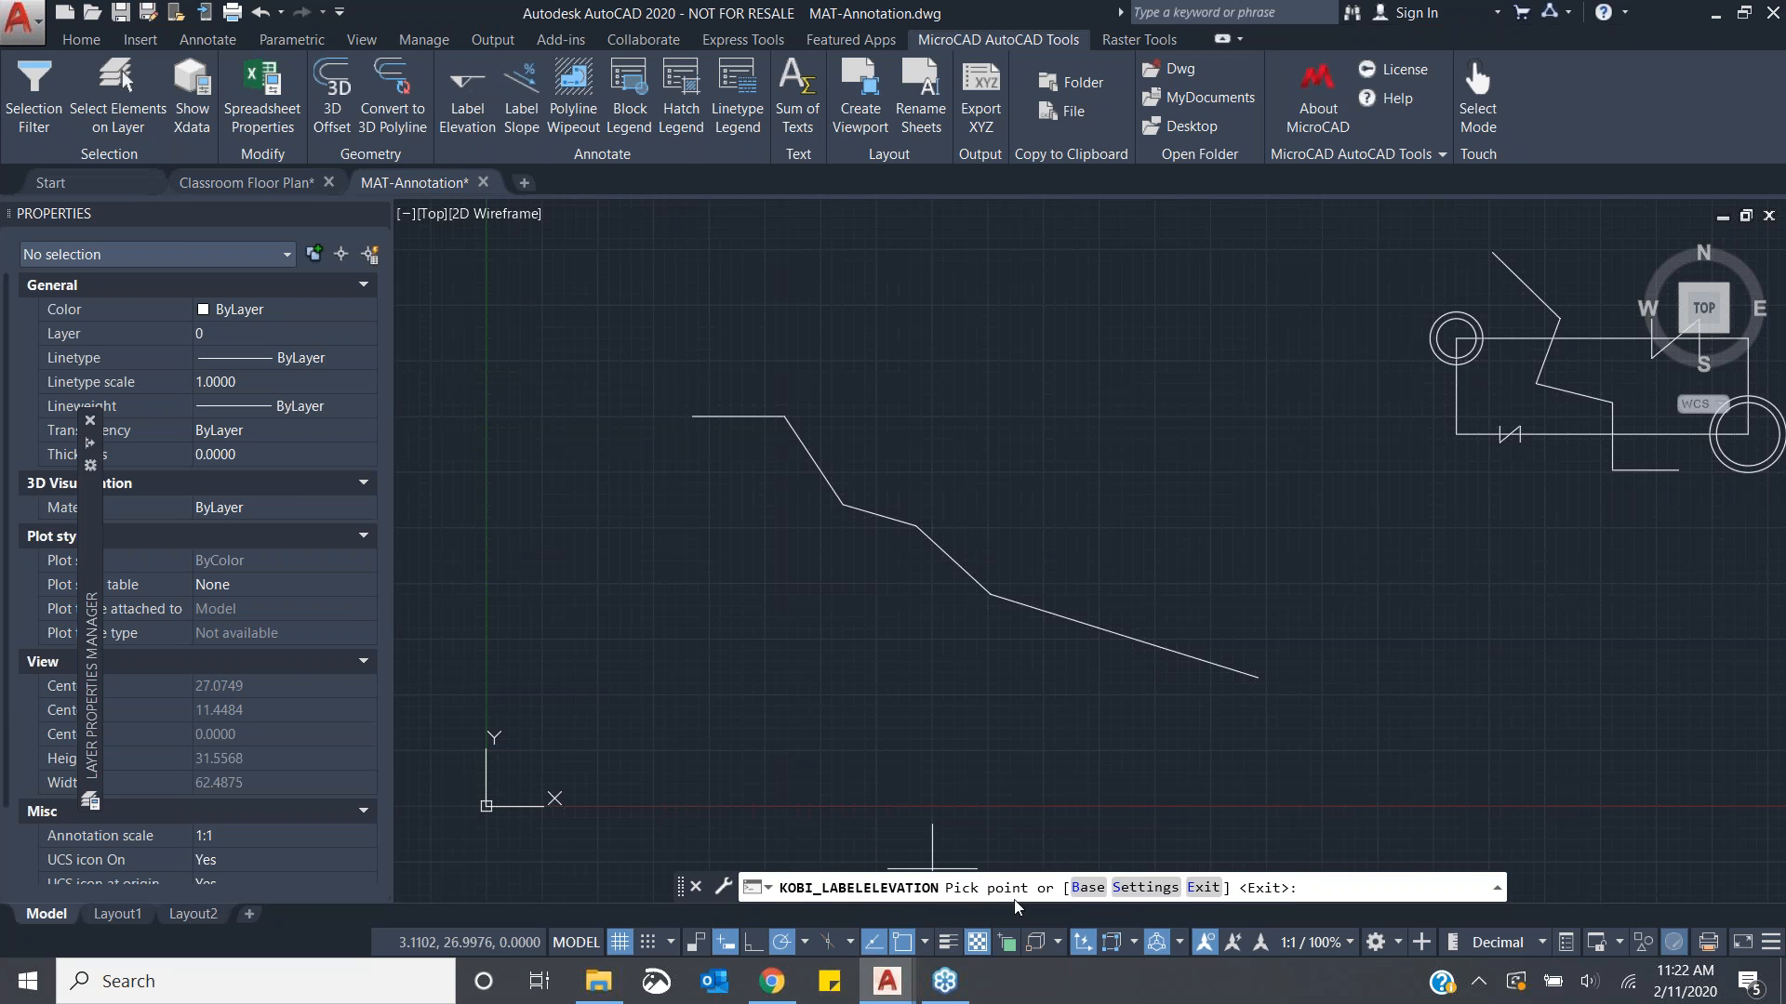
left_click(1088, 888)
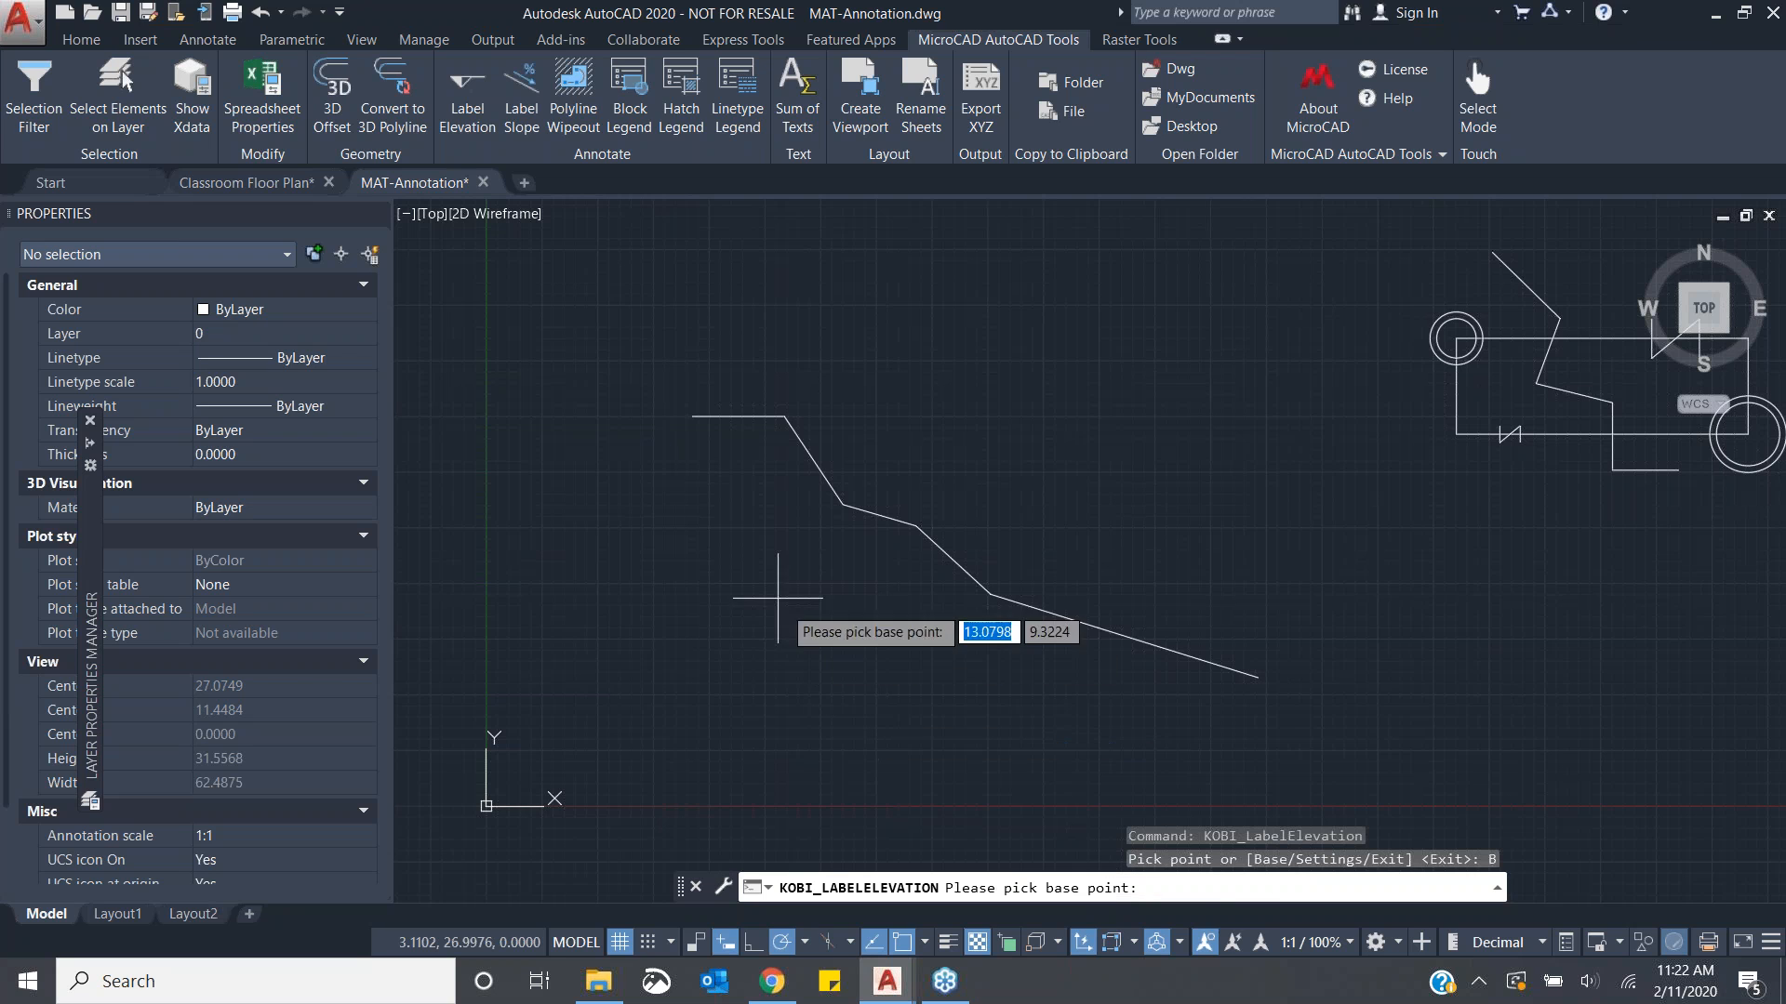
left_click(692, 415)
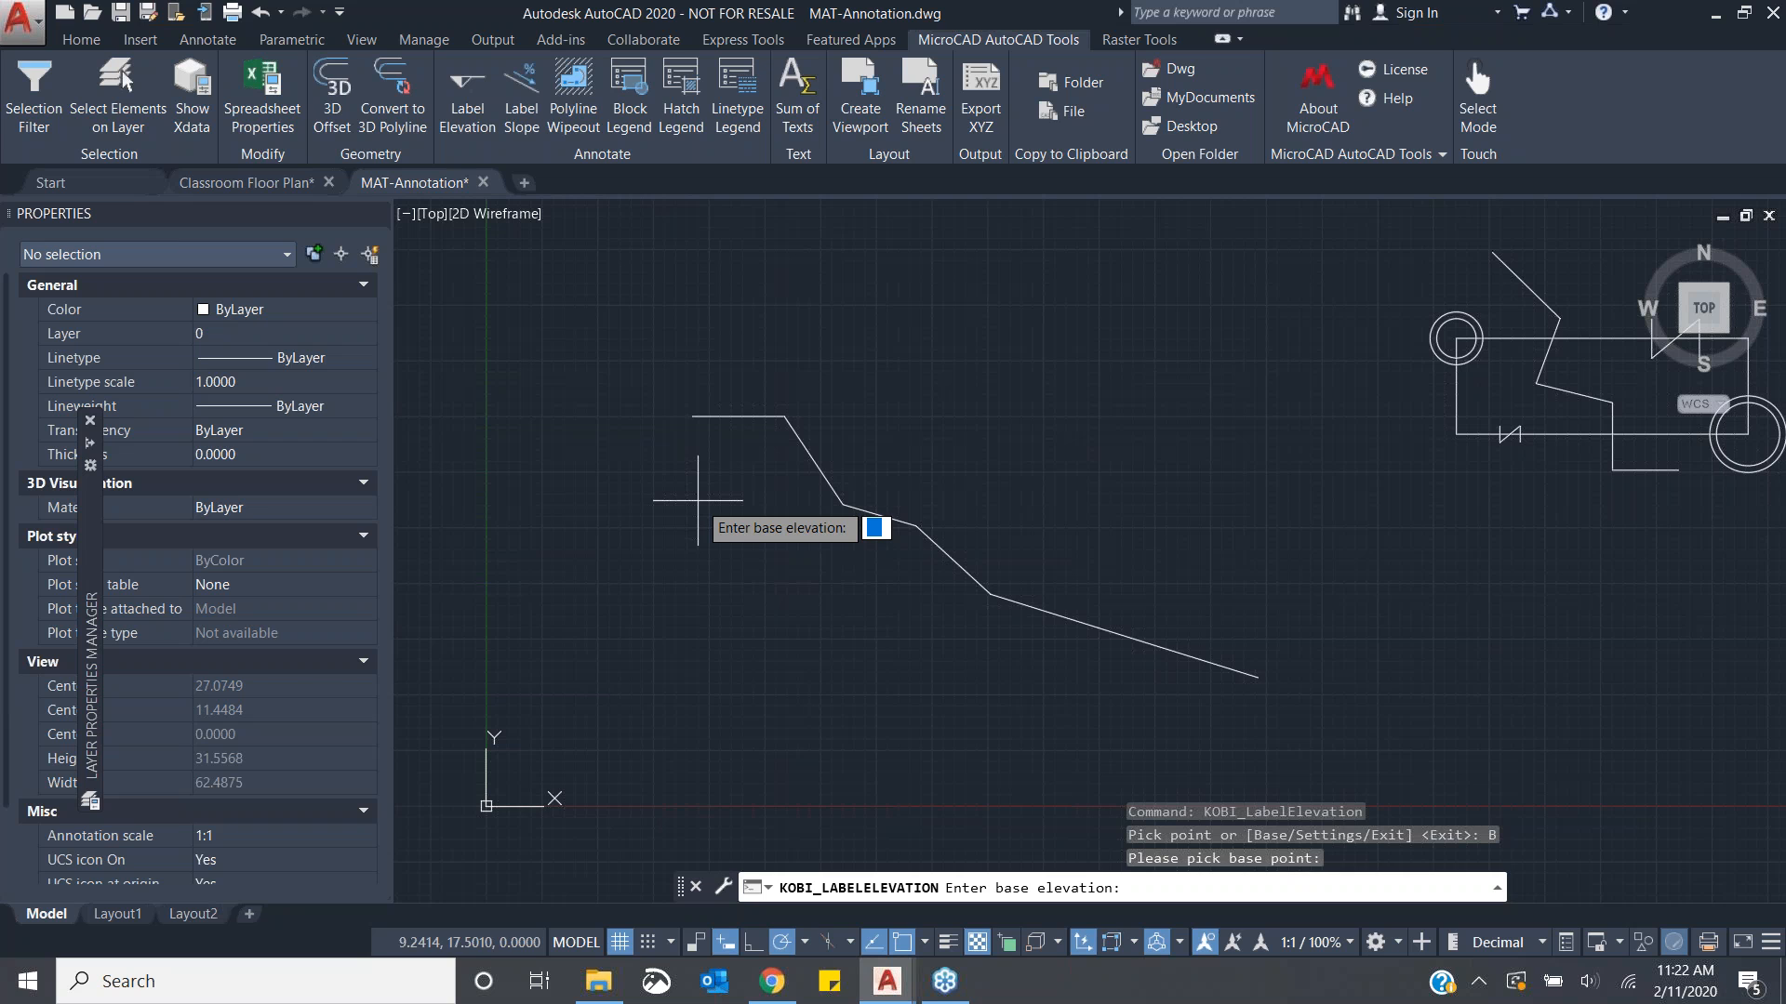
type("500")
key("Return")
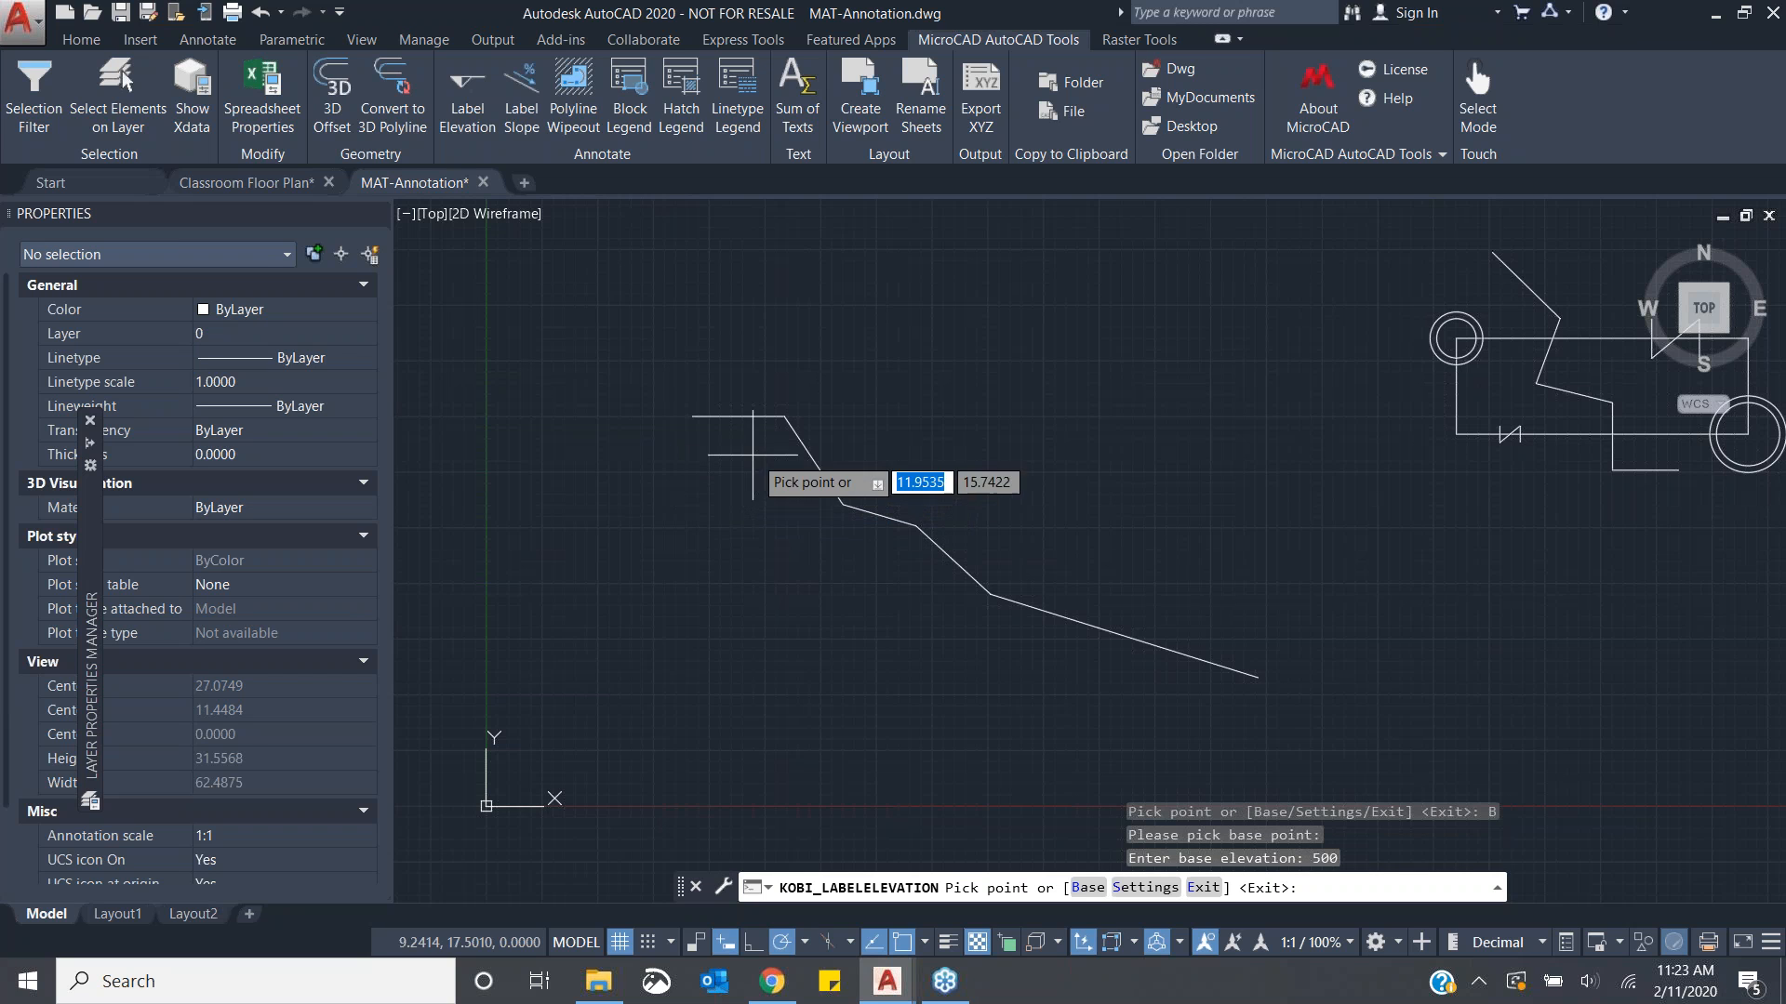
- Label the elevations at each vertex and the right end of the sloped polyline, then finish the command
left_click(798, 433)
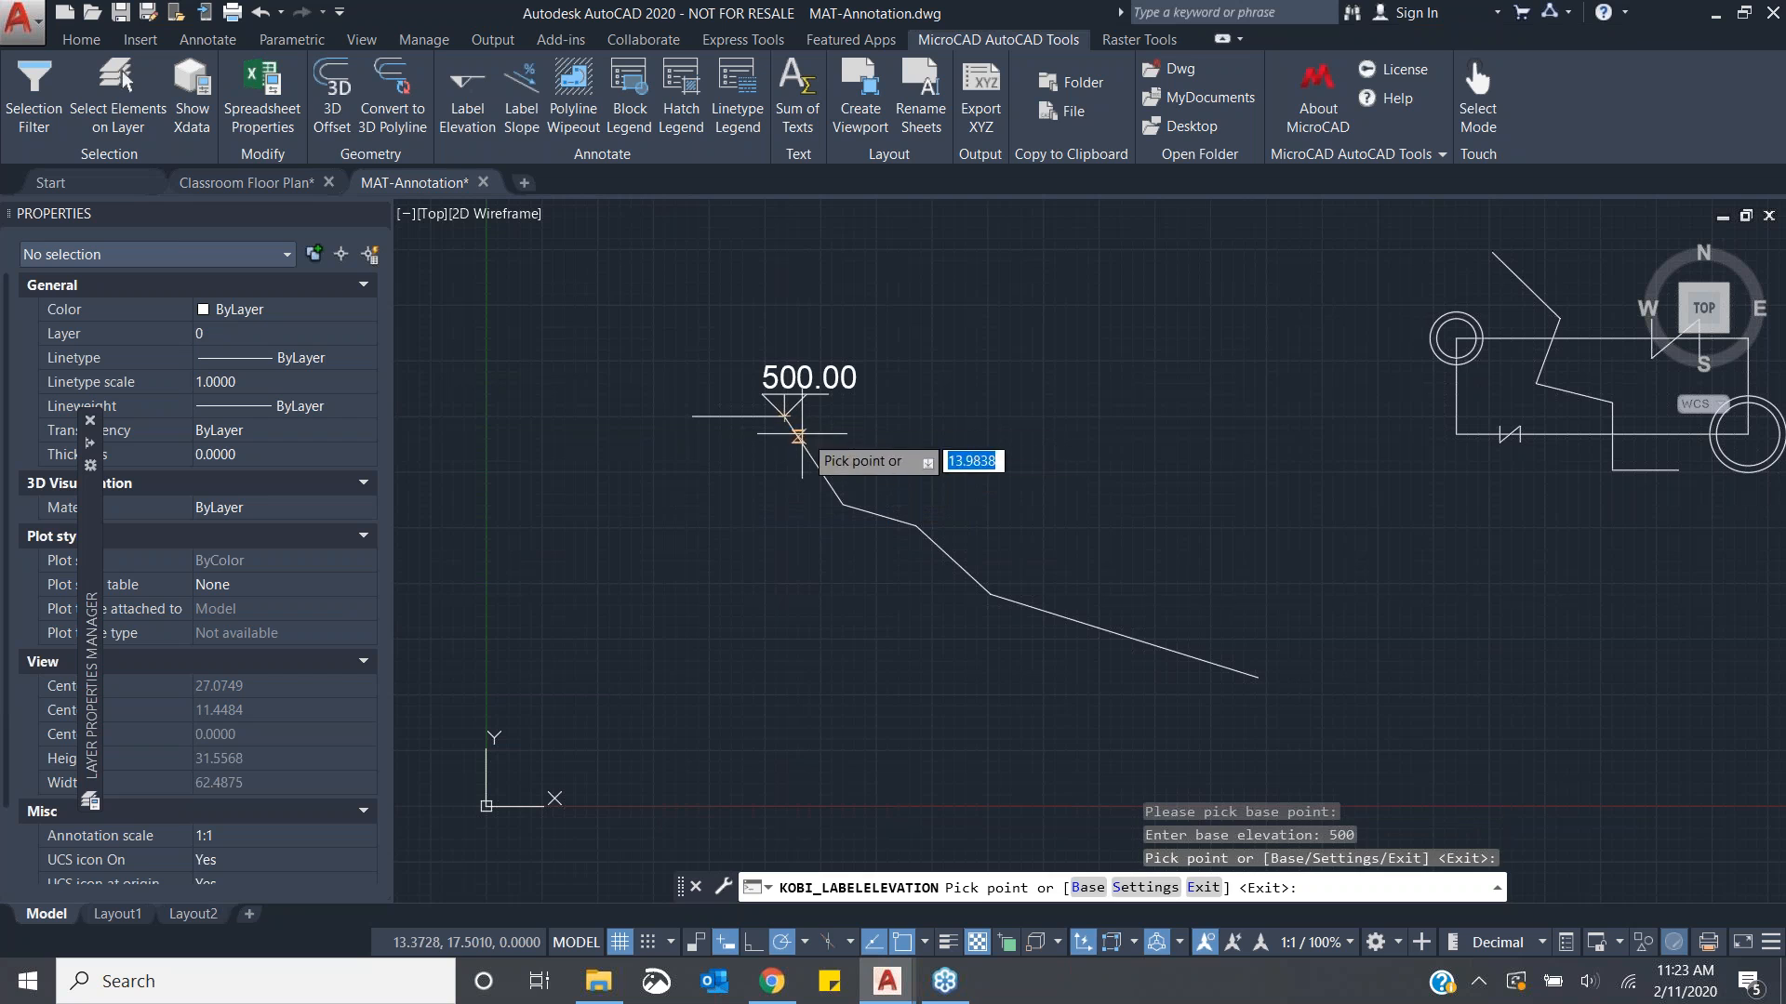
left_click(843, 503)
left_click(916, 526)
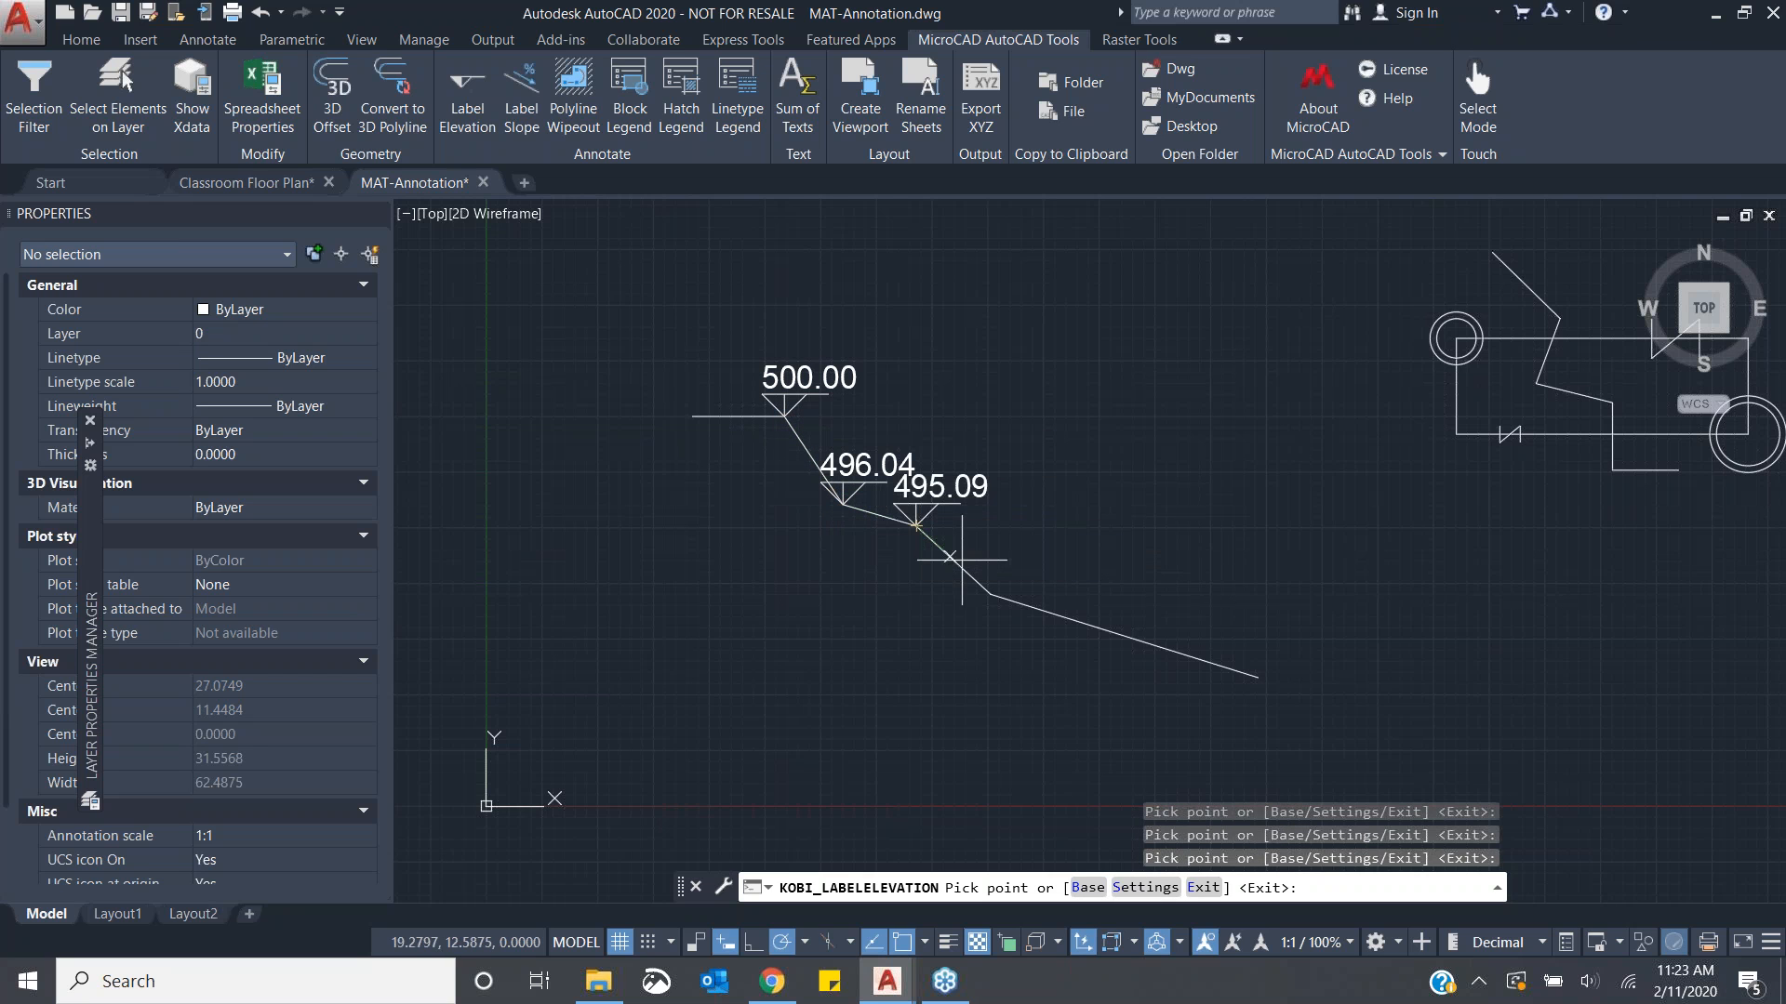
left_click(982, 584)
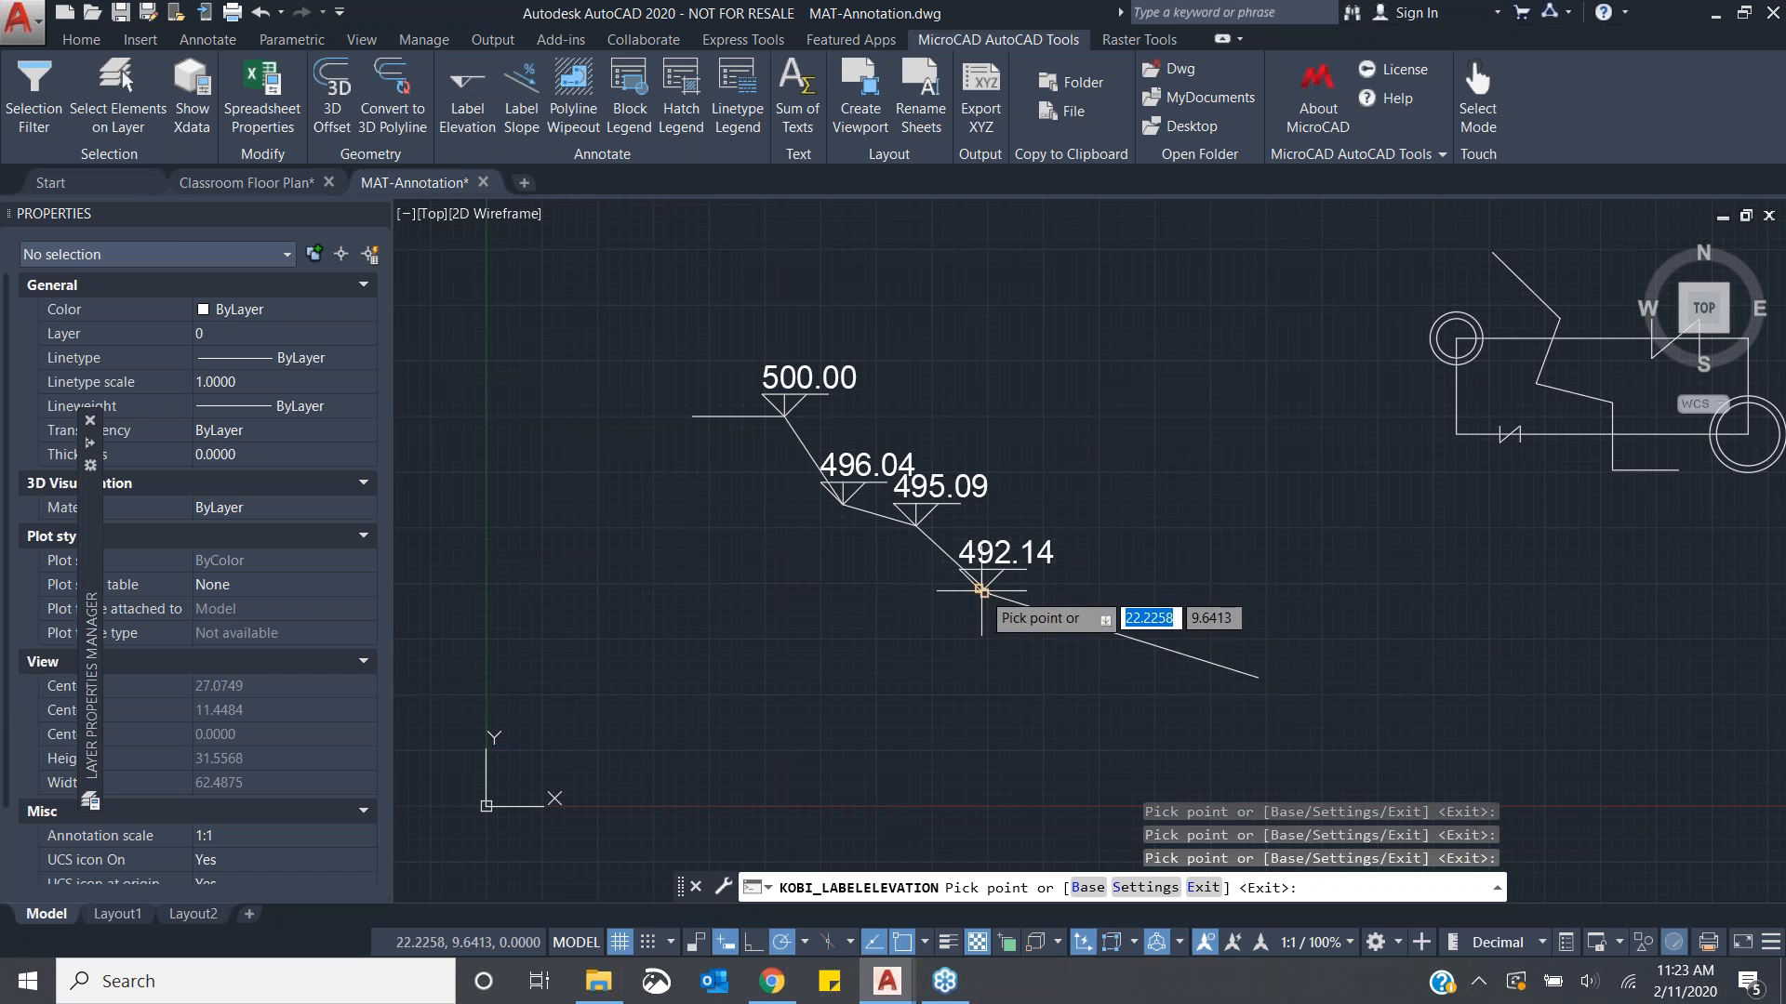
left_click(1098, 628)
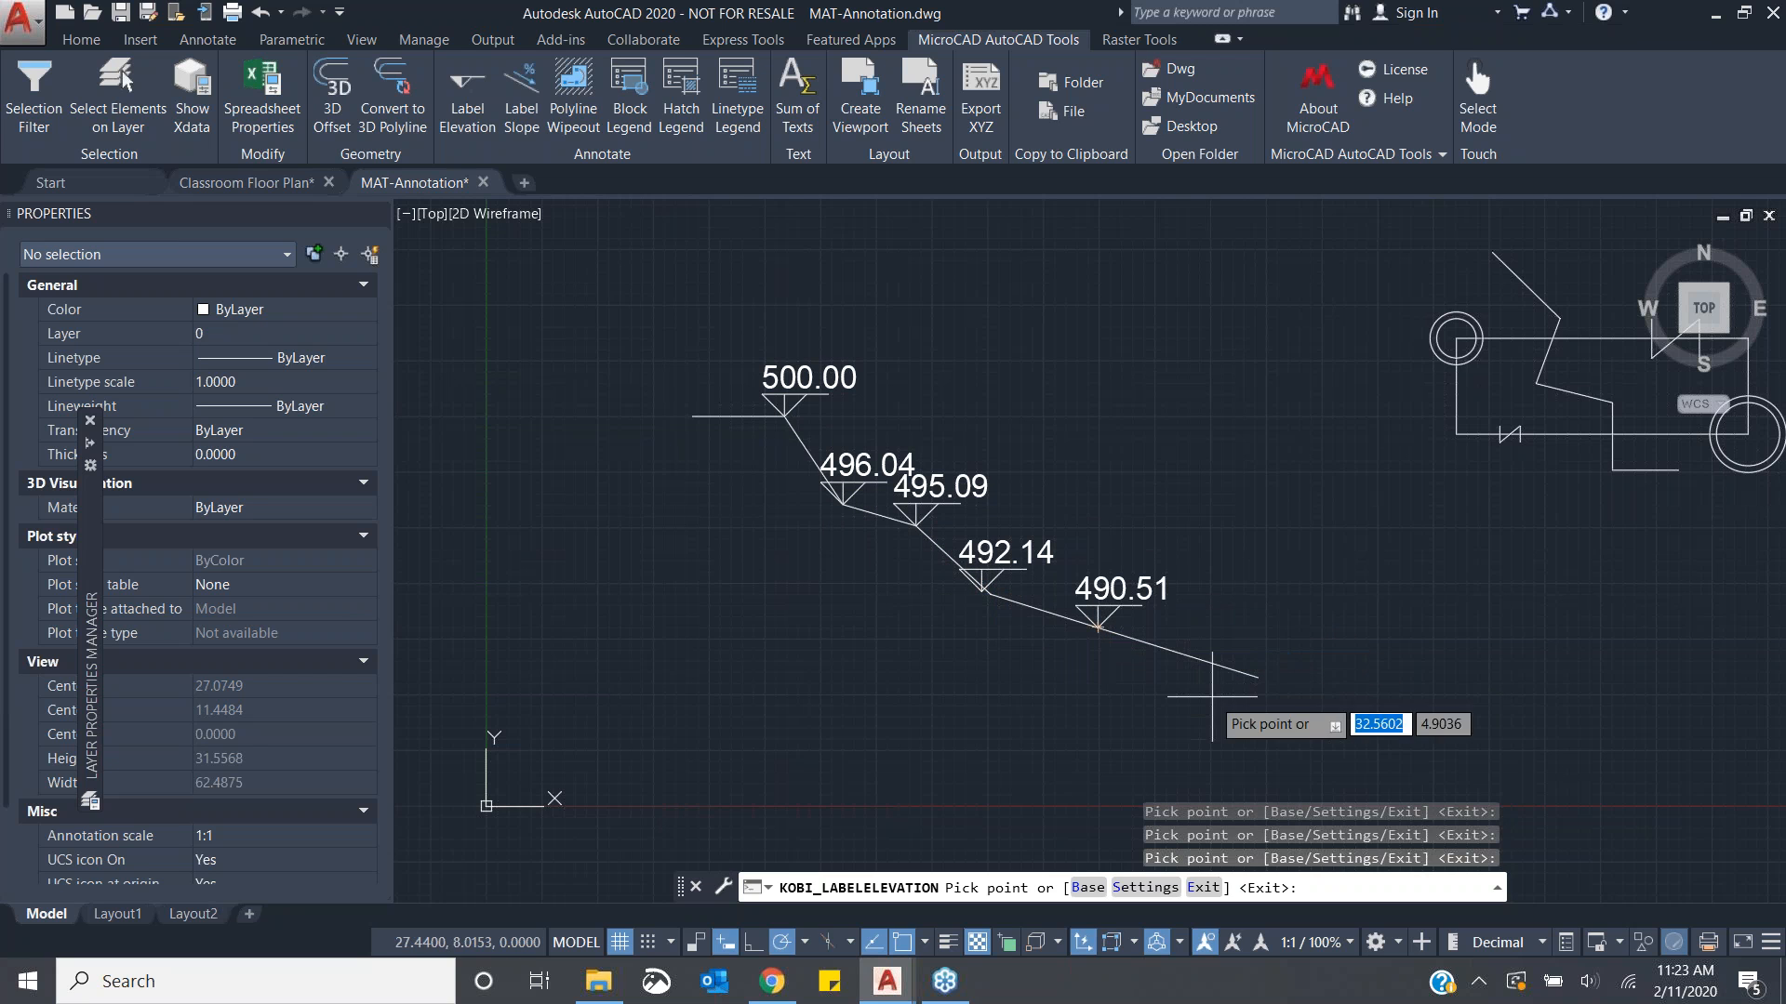
left_click(1258, 677)
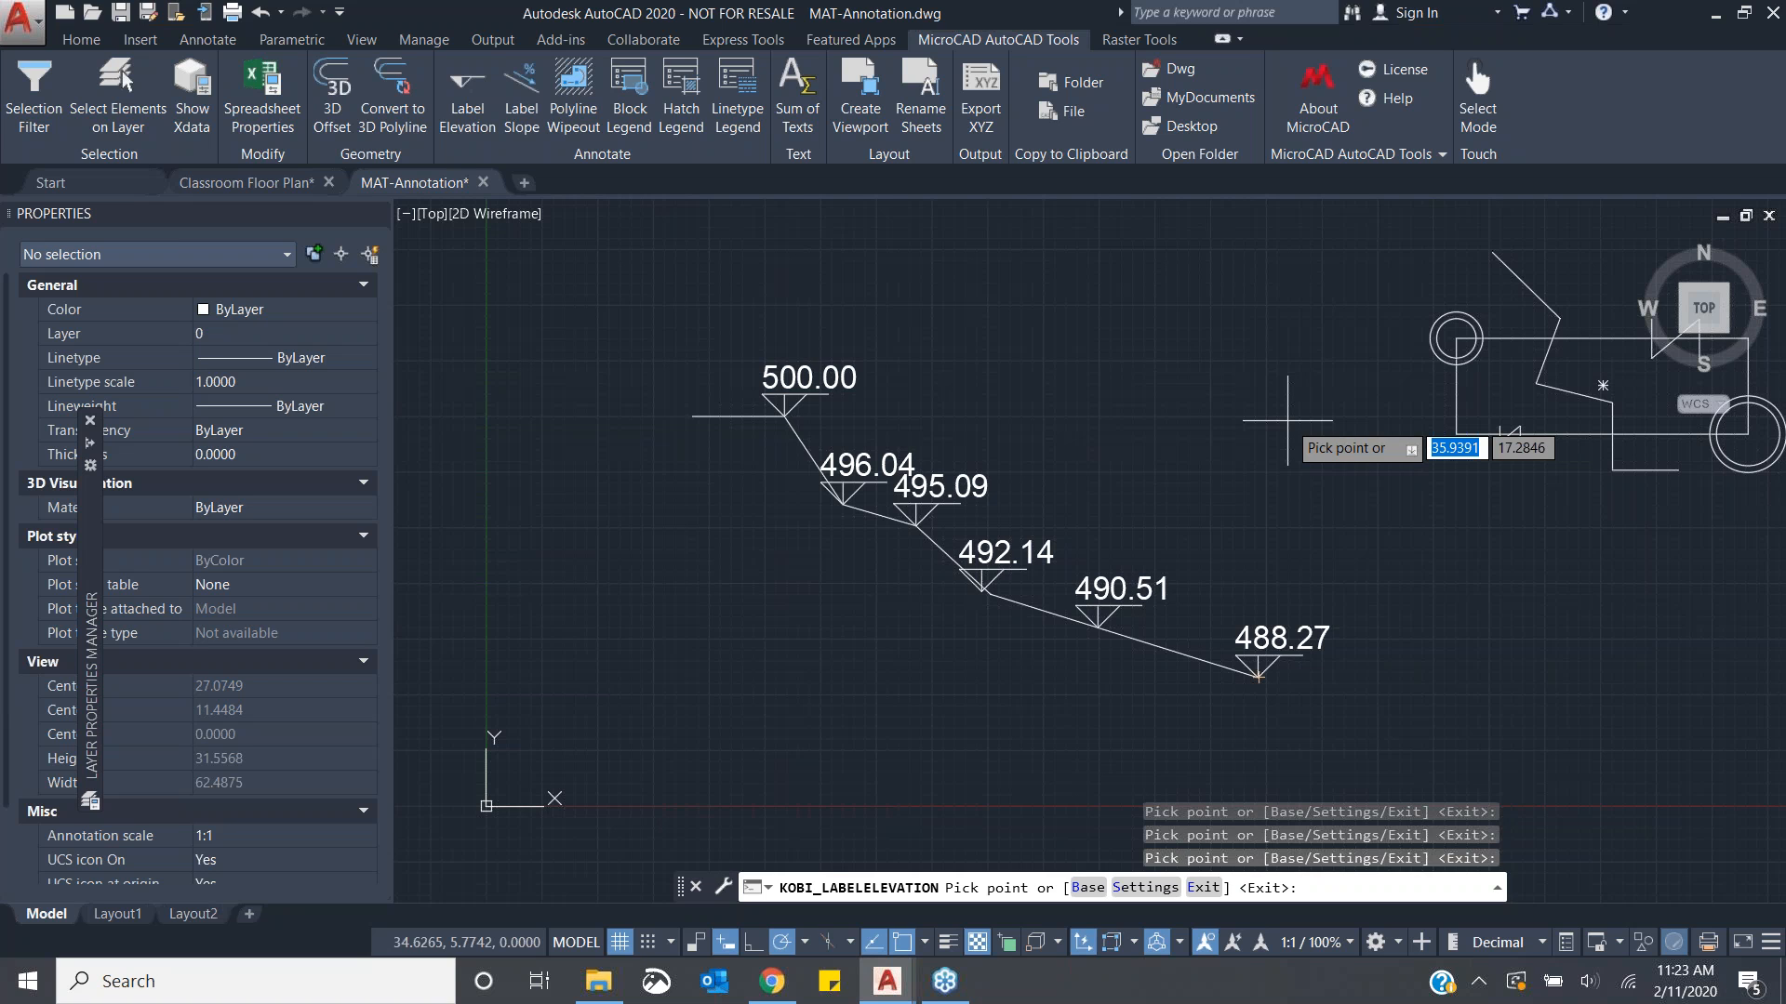
key("Return")
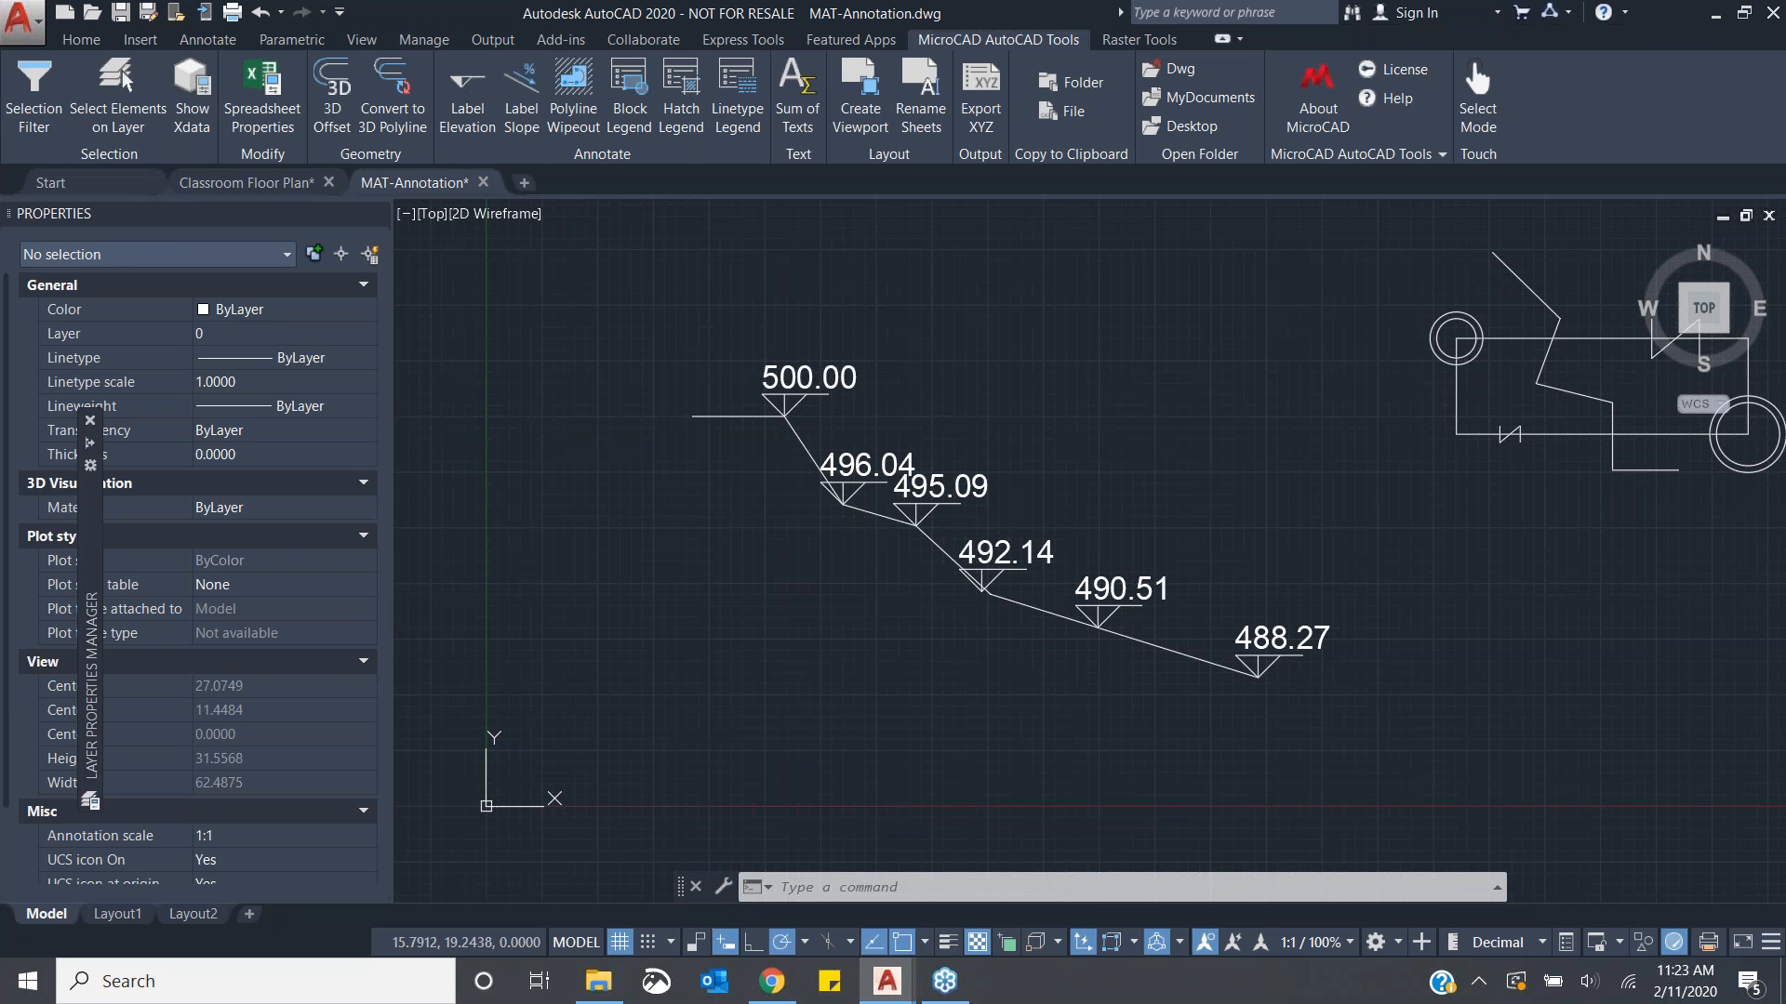
- Select all six elevation labels on the polyline and delete them
left_click(854, 376)
left_click(862, 465)
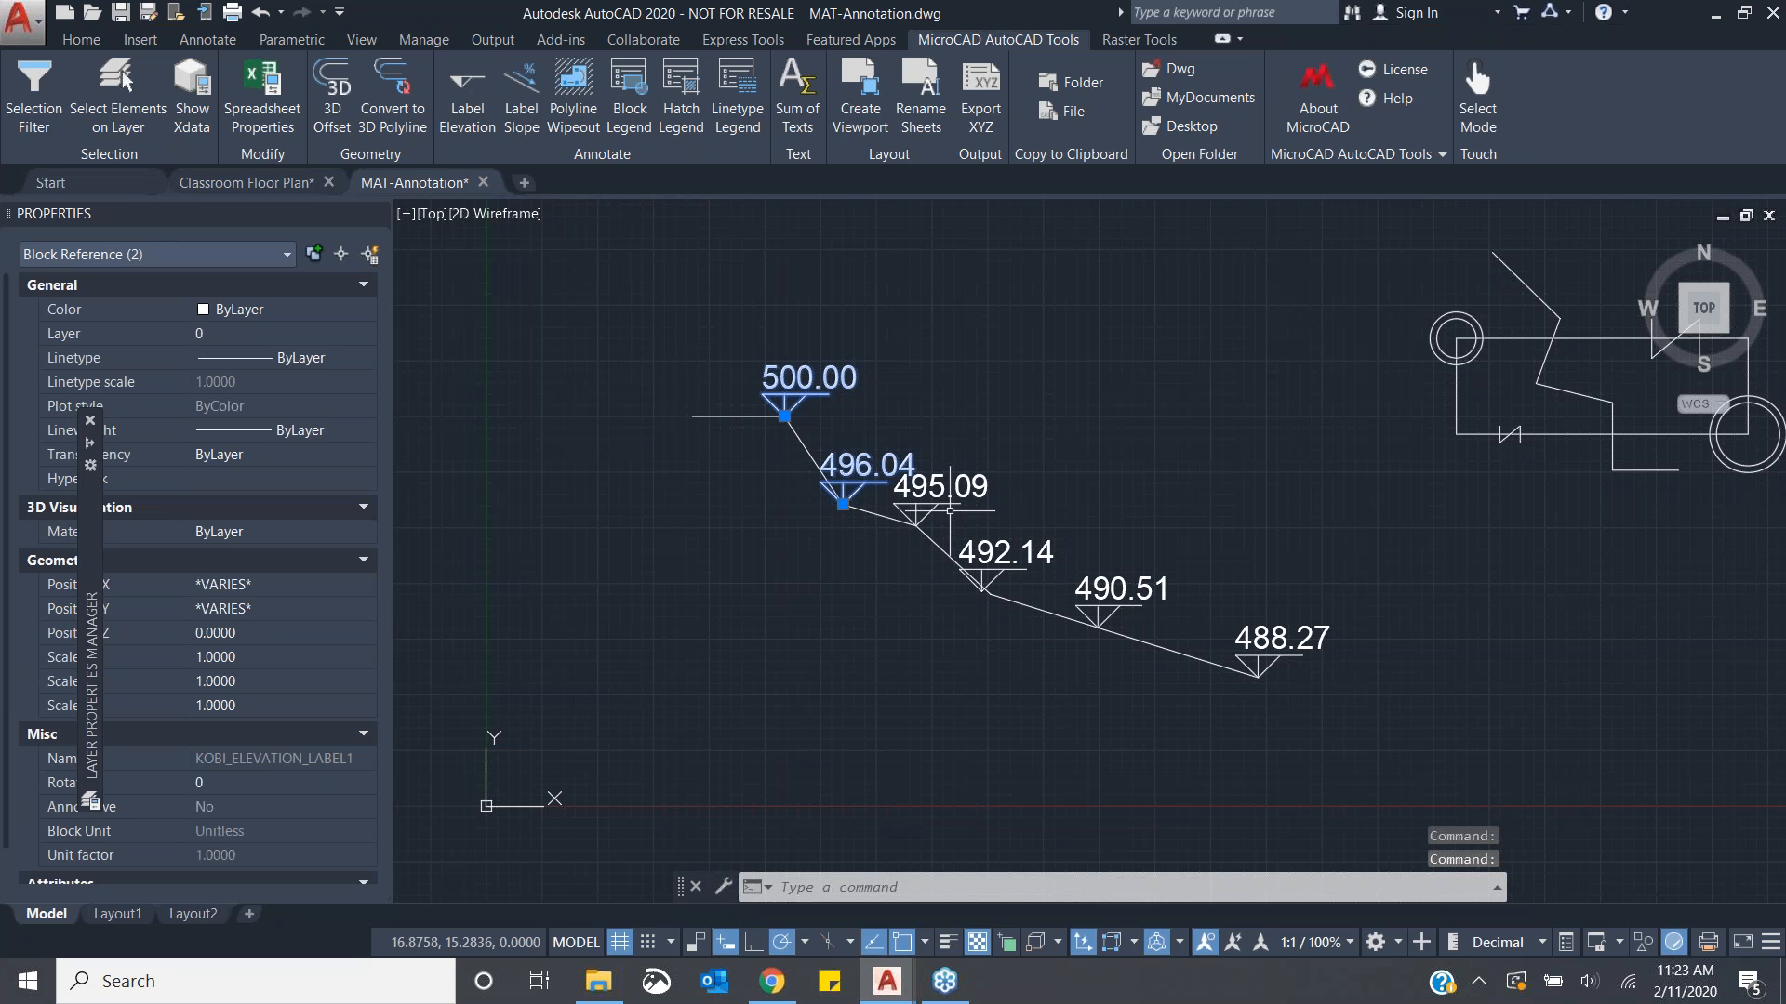
left_click(950, 512)
left_click(933, 489)
left_click(1006, 564)
left_click(1121, 592)
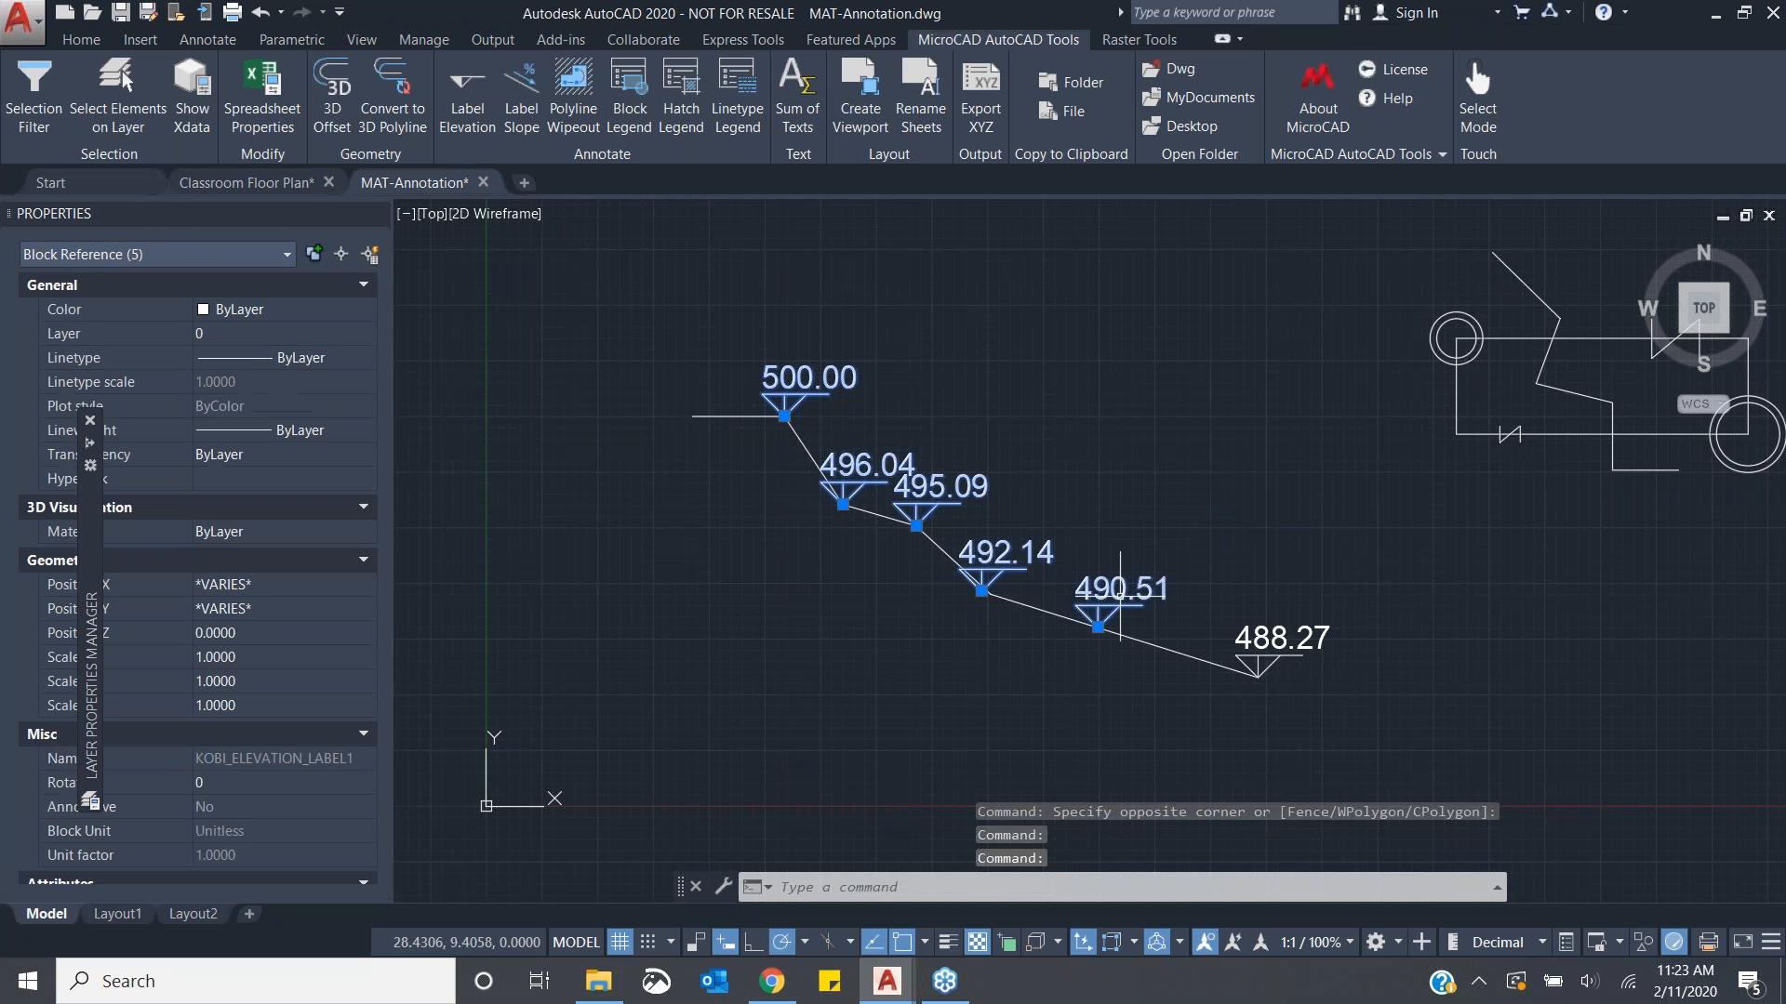
left_click(1278, 640)
key("Delete")
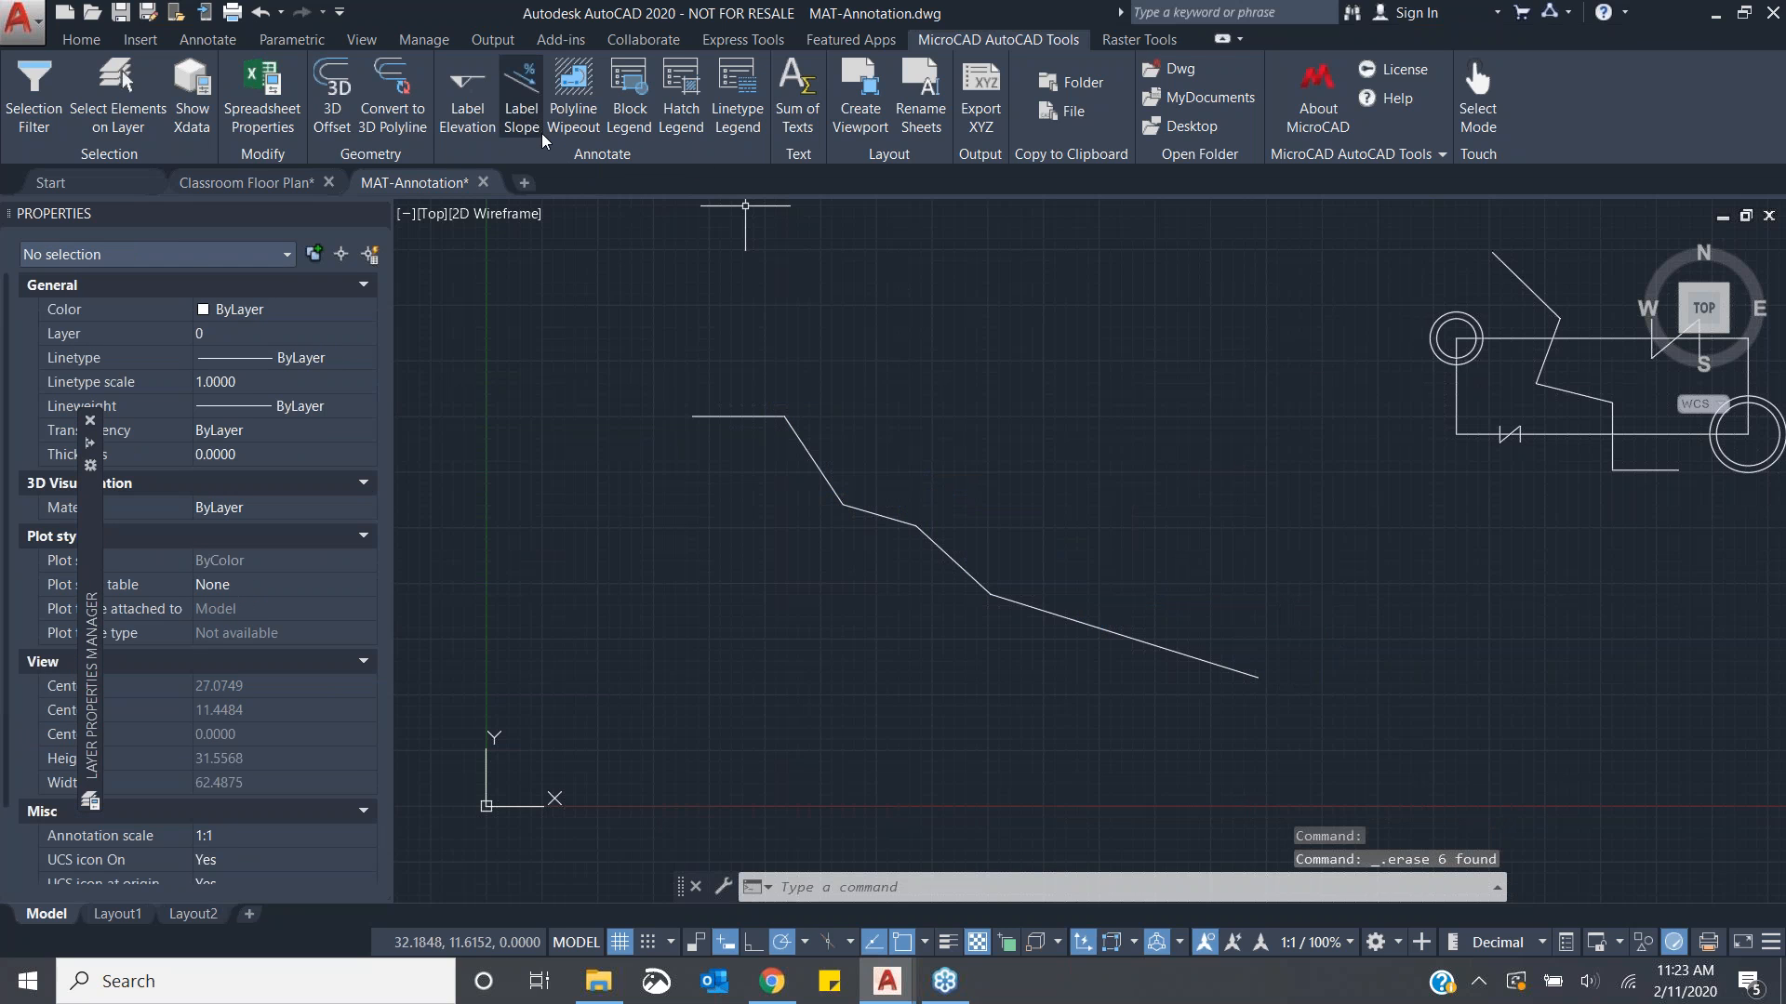
- Label the slopes of the polyline's five segments using Label Slope with a text height of 1
left_click(523, 105)
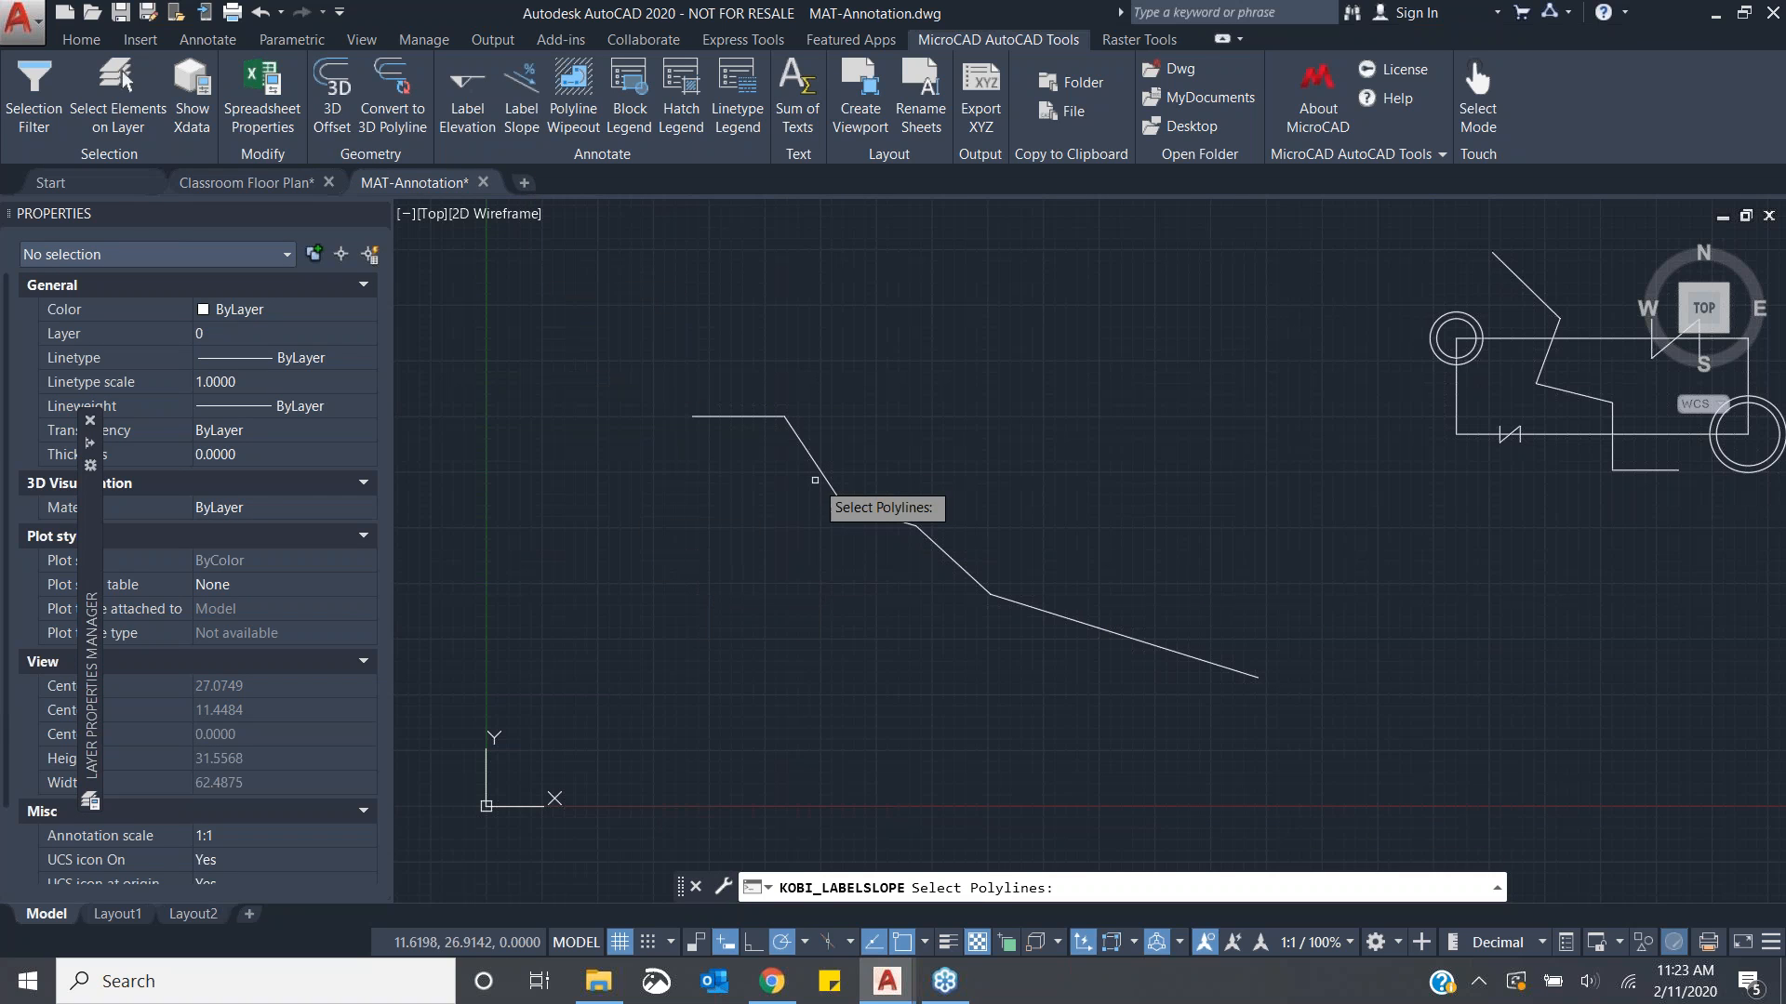
left_click(841, 507)
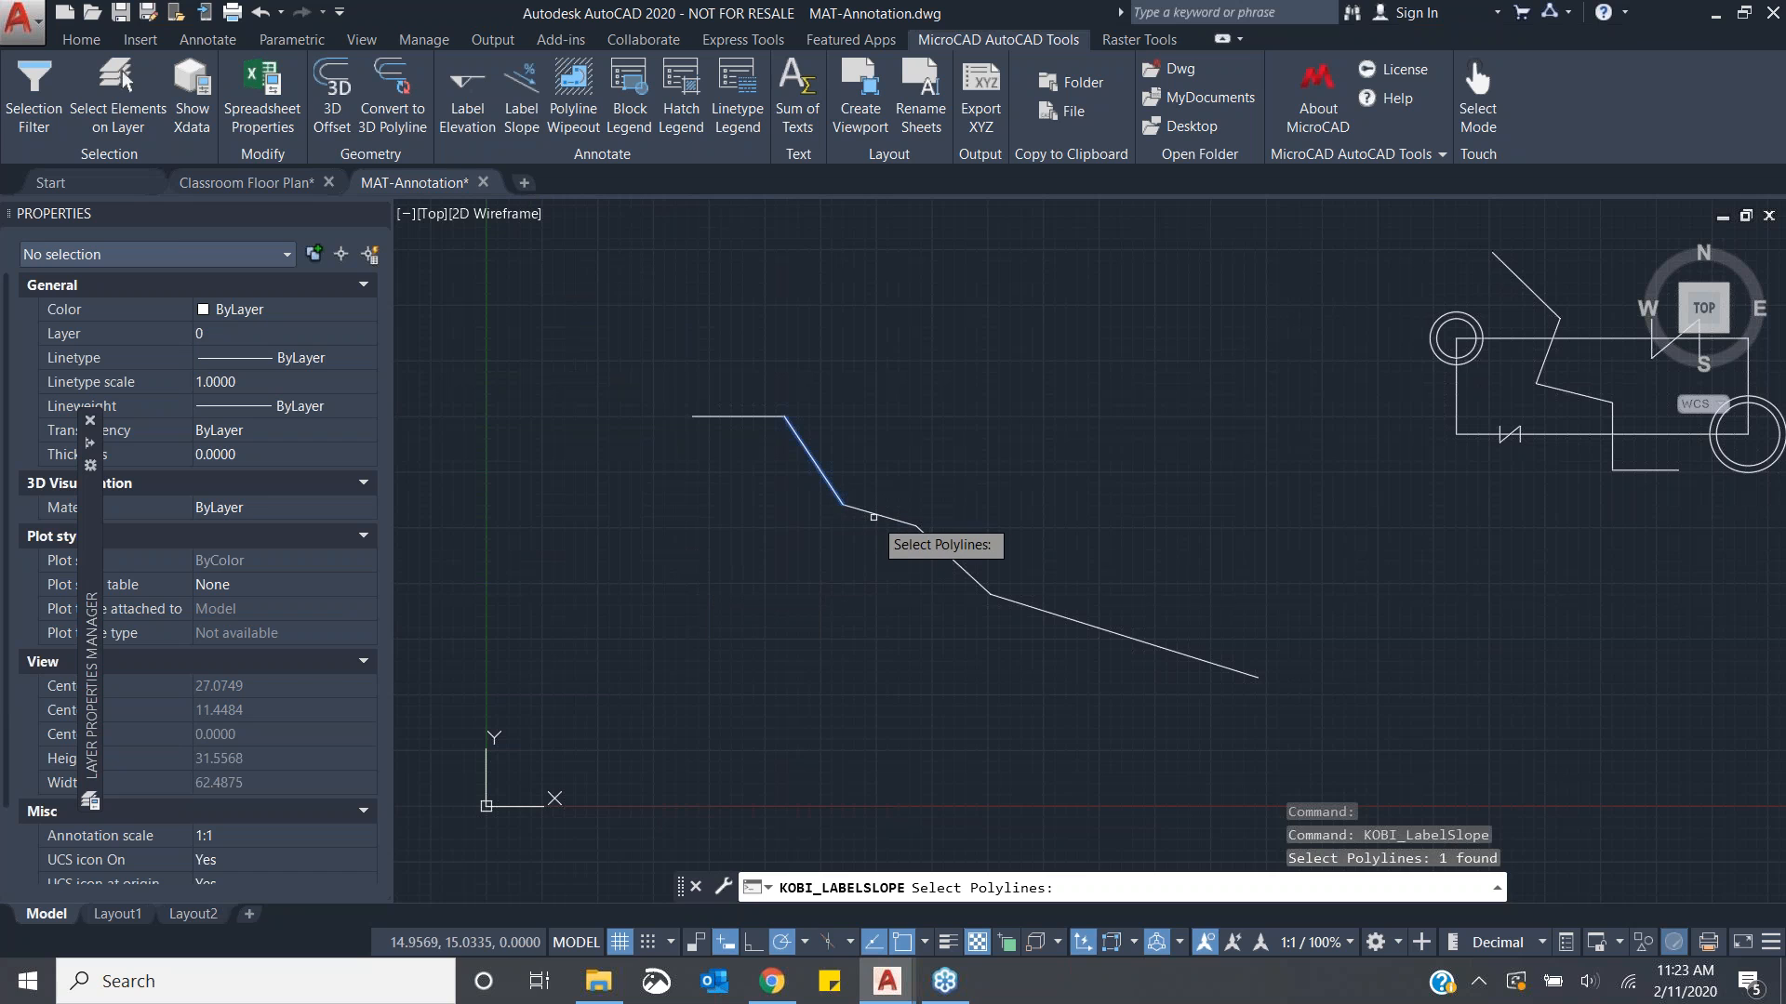
left_click(879, 518)
left_click(944, 547)
left_click(1016, 603)
left_click(1143, 643)
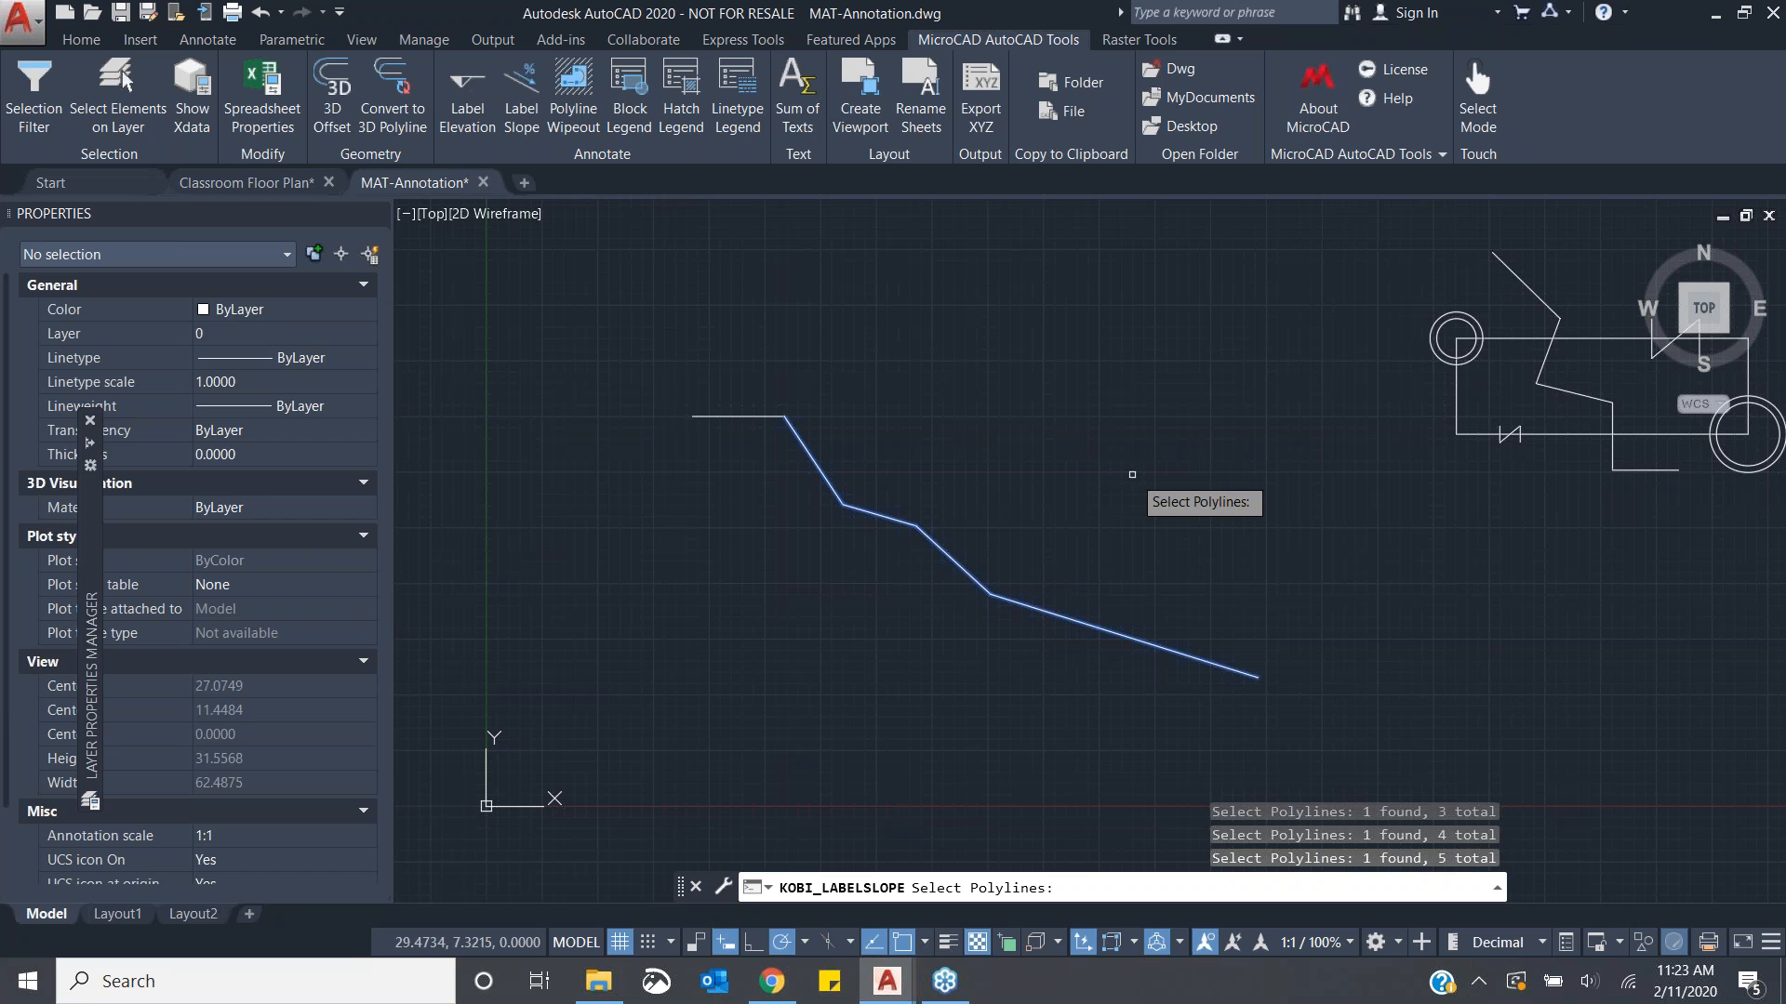
key("Return")
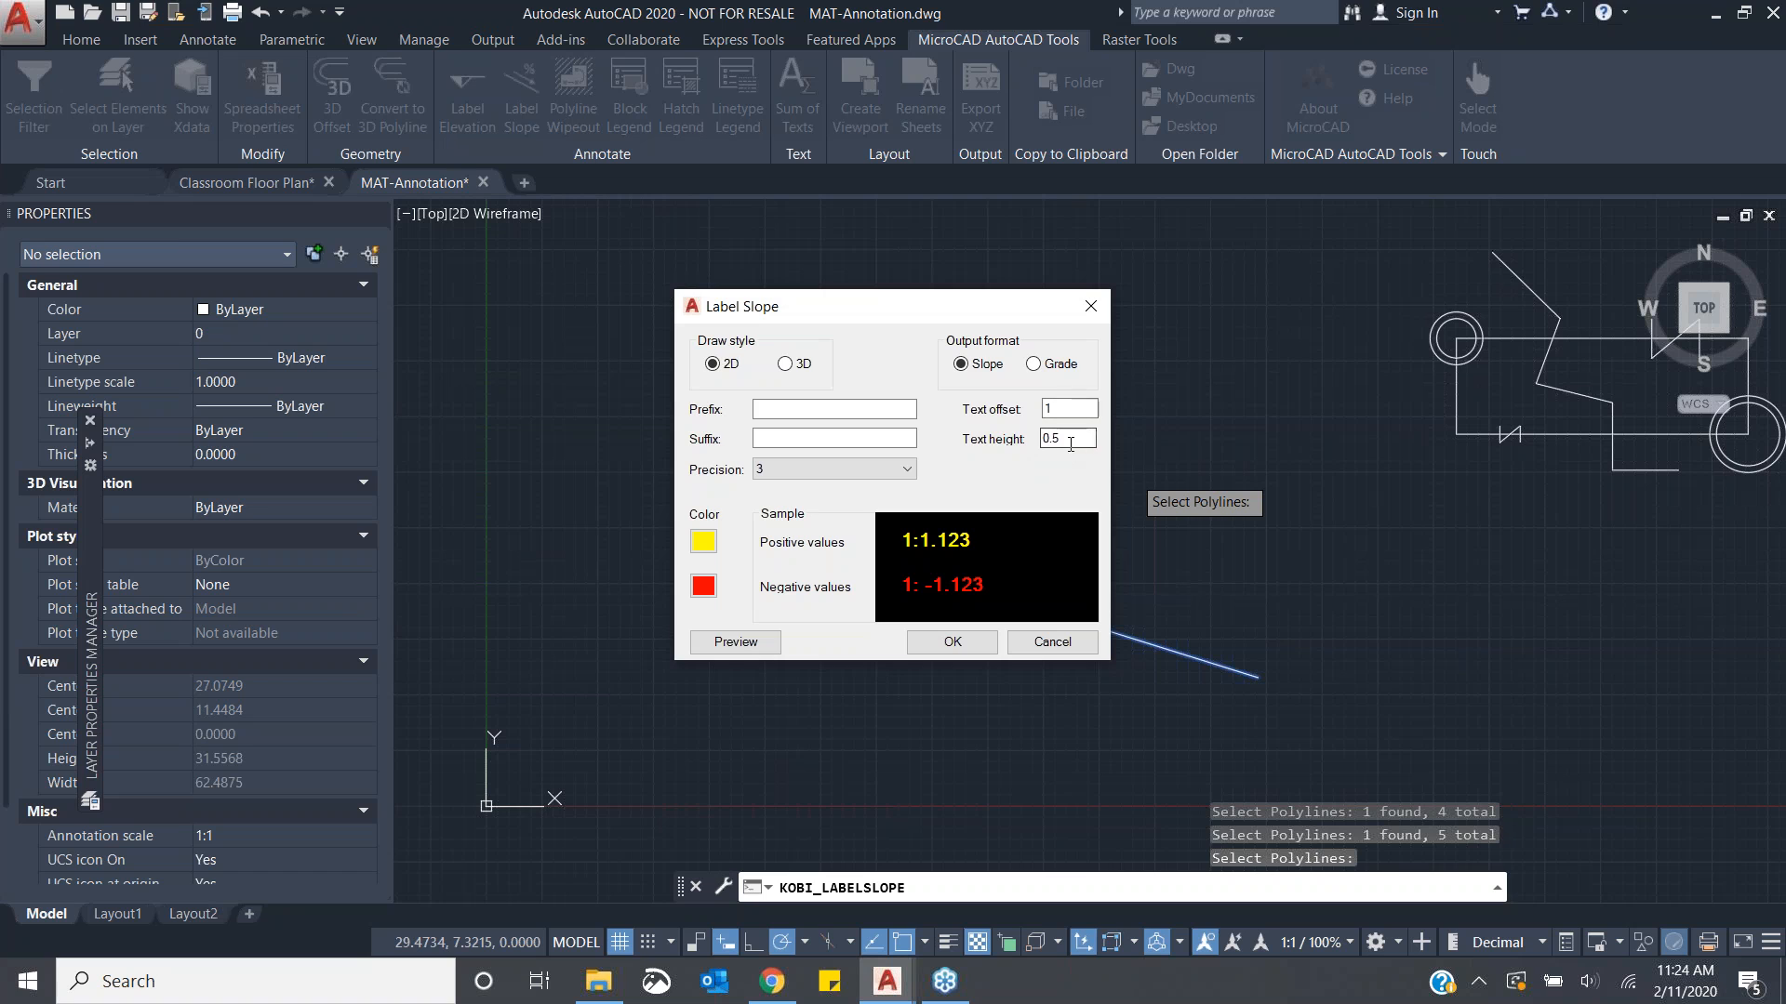
left_click_drag(1090, 440, 1029, 434)
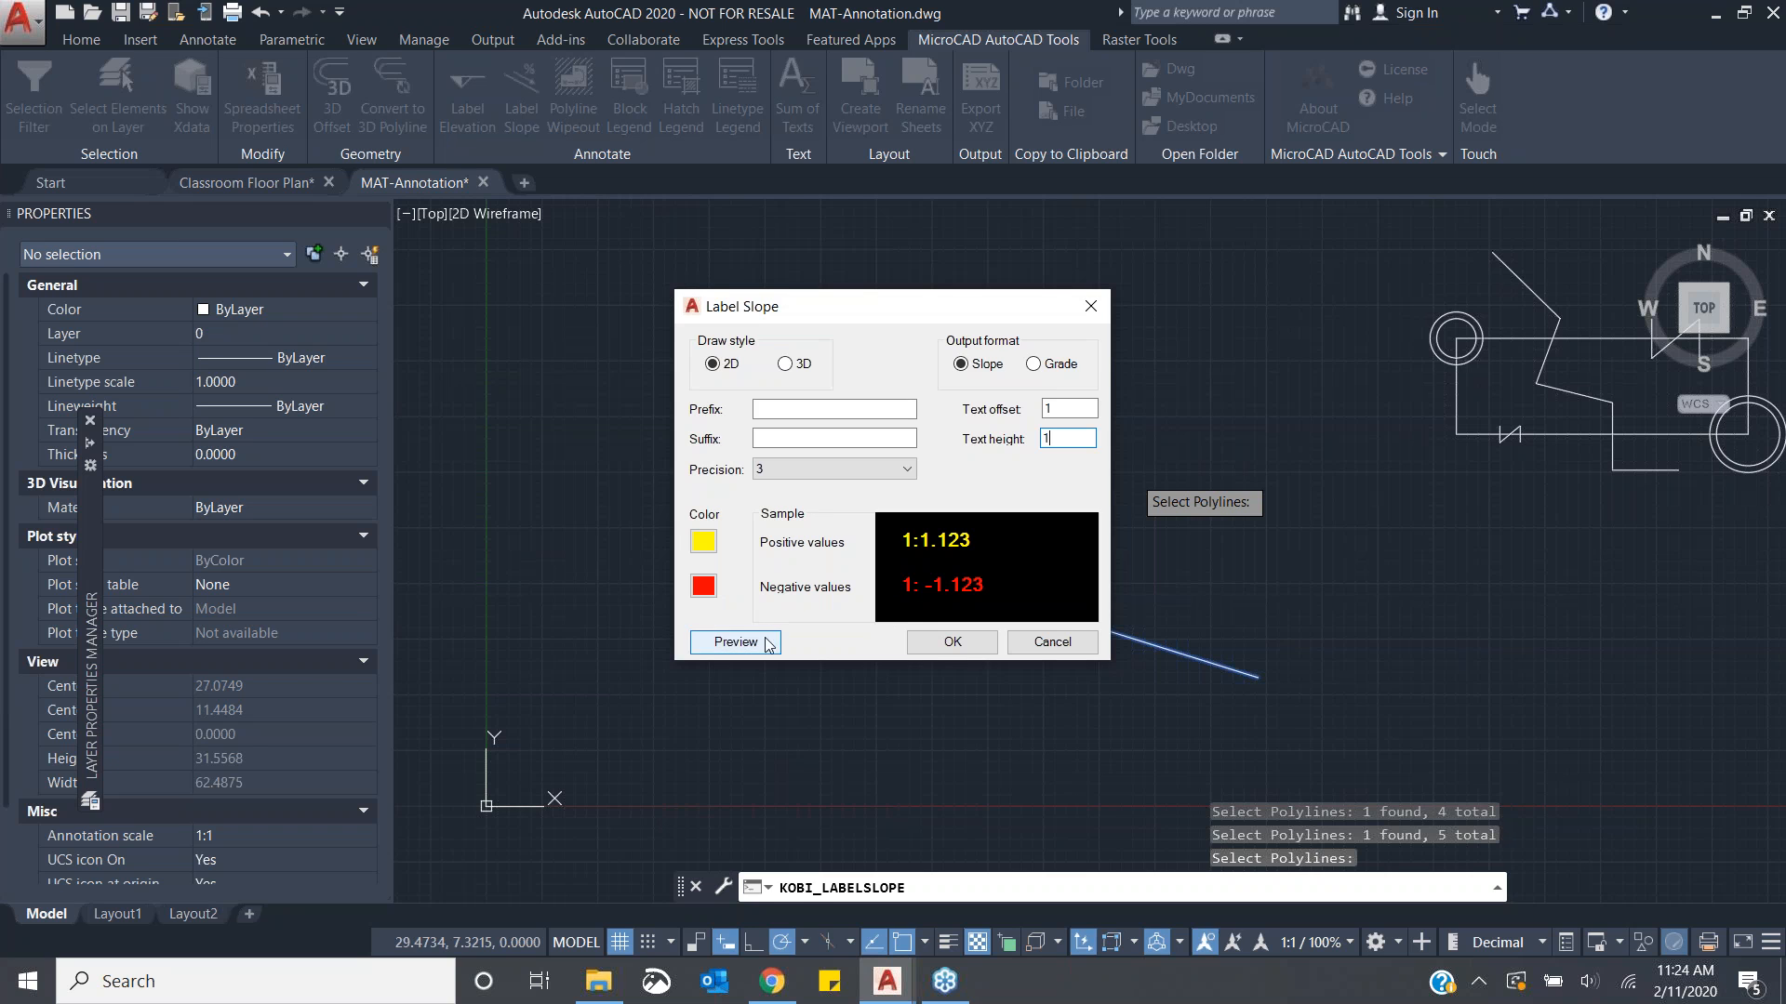
left_click(955, 641)
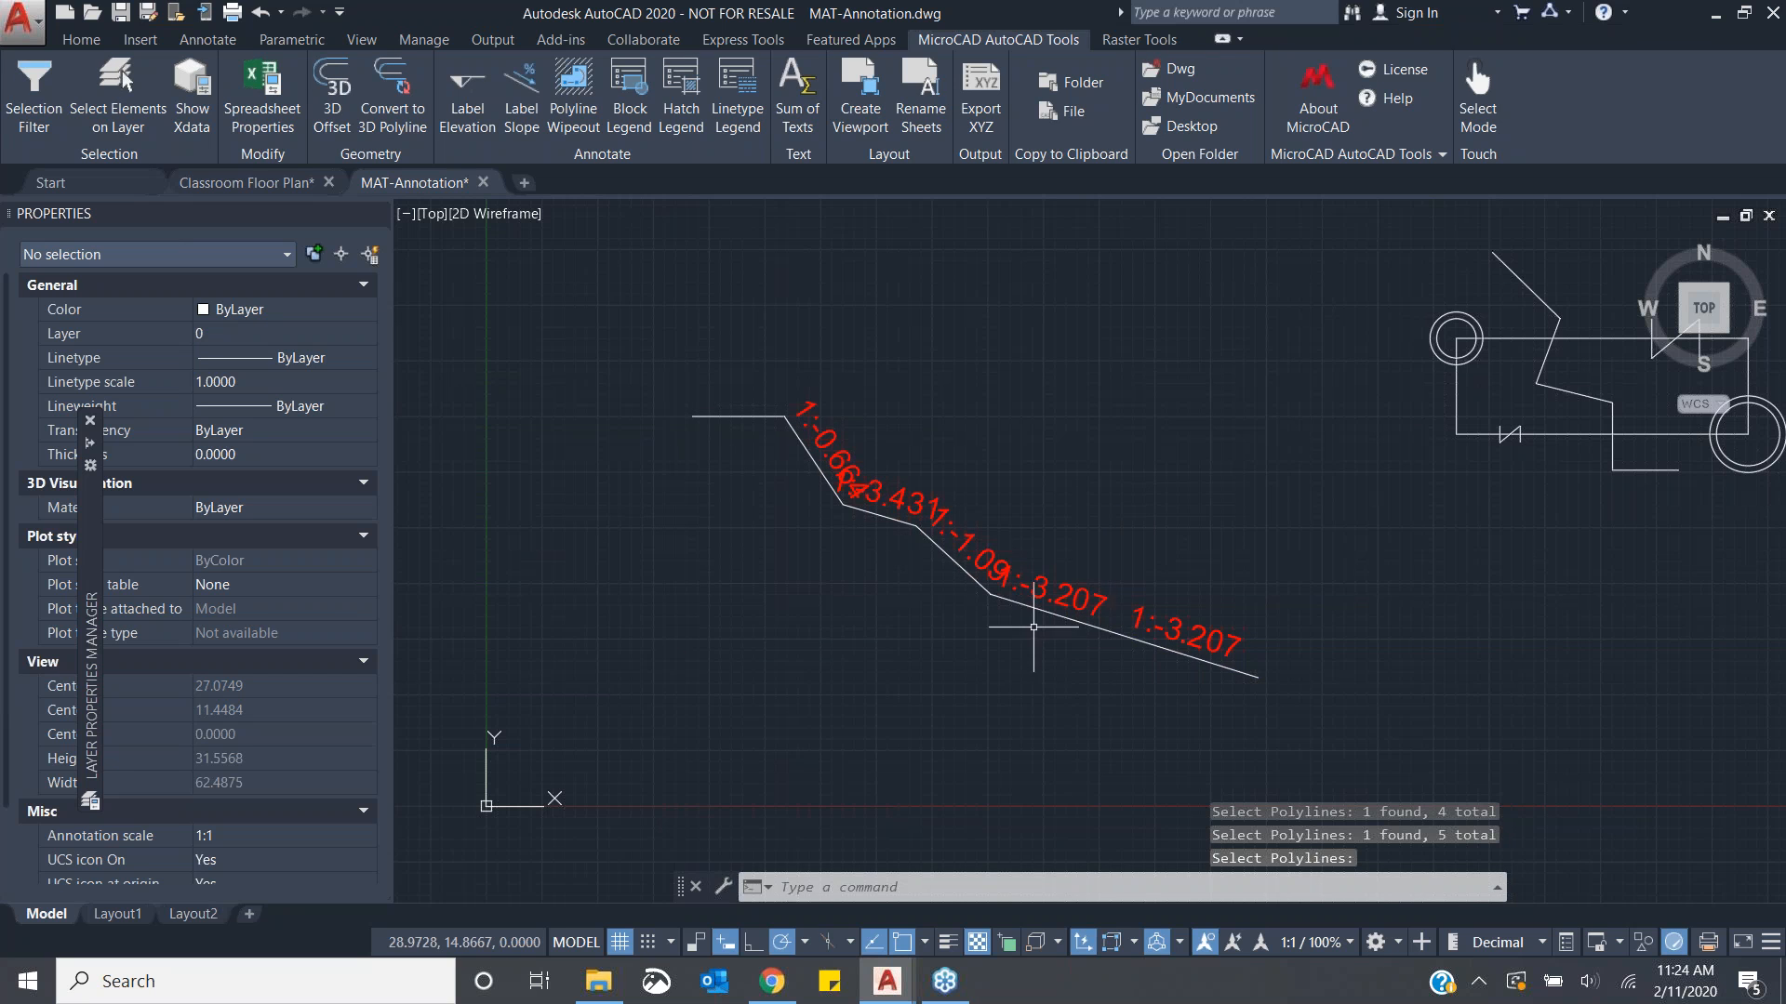
scroll(1156, 686, "up", 2)
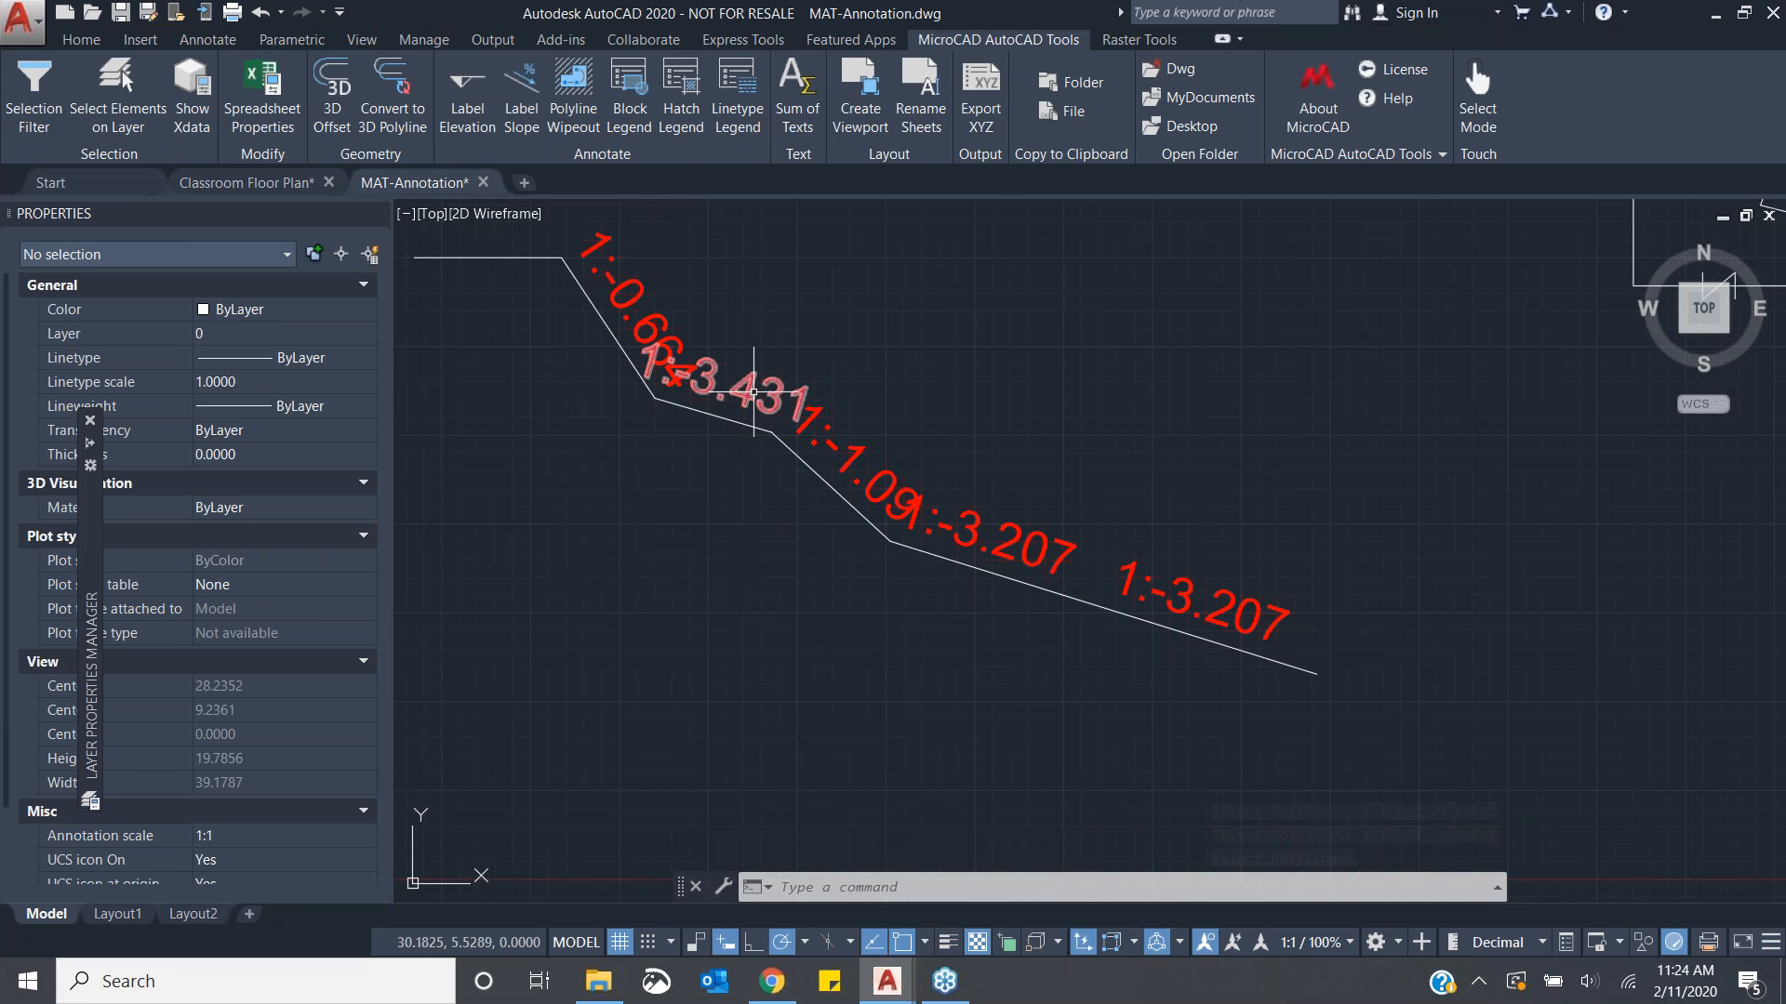
left_click(758, 391)
key("Escape")
key("Escape")
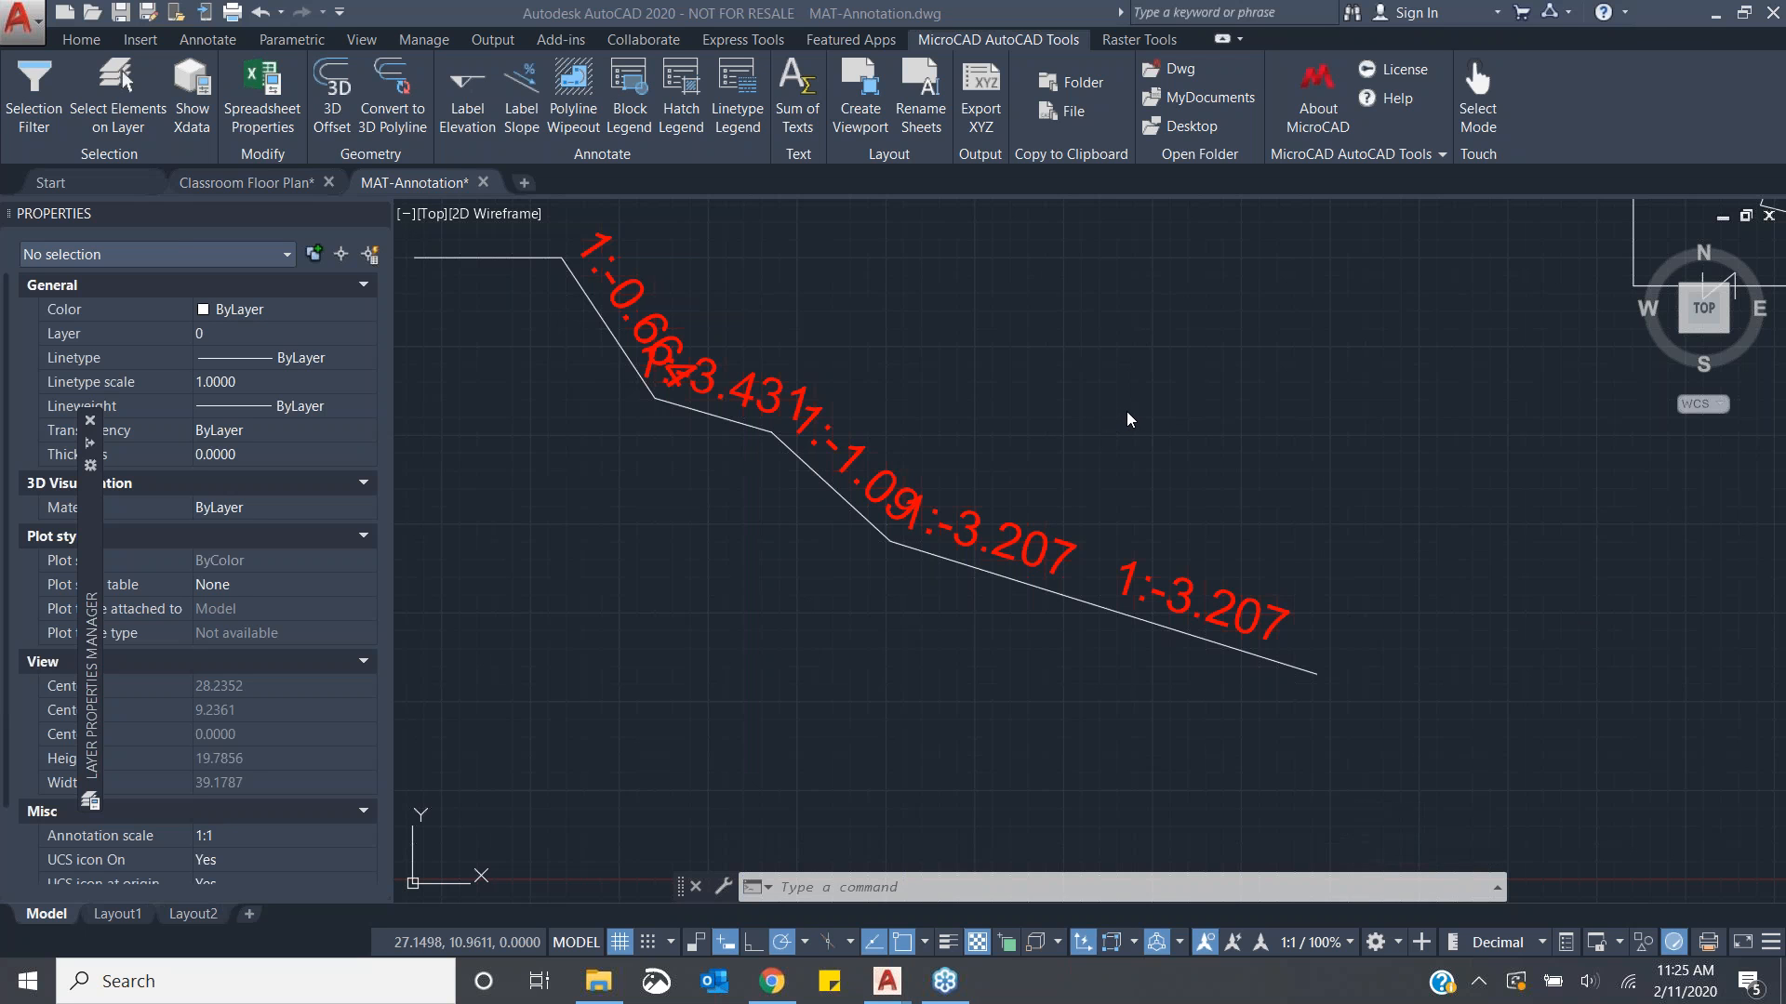
- Create a Polyline Wipeout with an offset of 2 around one segment of the zigzag polyline, between two picked points
scroll(1148, 381, "down", 6)
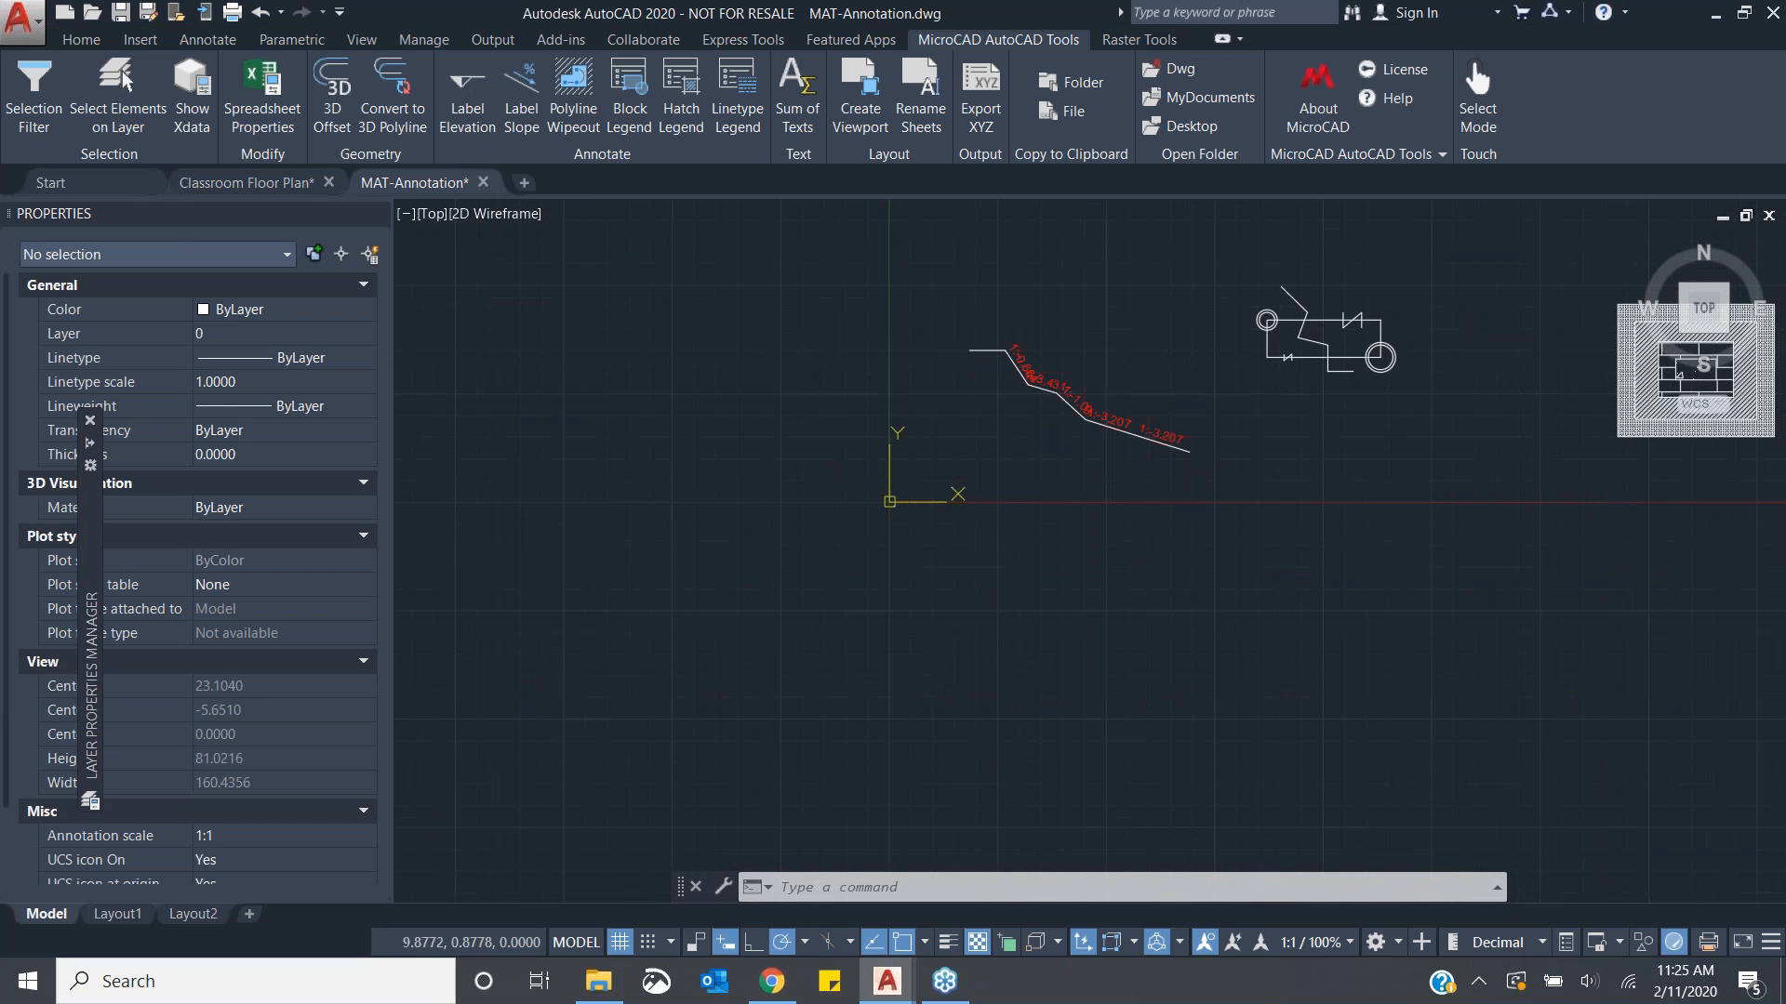
middle_click_drag(1191, 366, 930, 474)
middle_click_drag(1217, 520, 1056, 528)
scroll(918, 551, "up", 2)
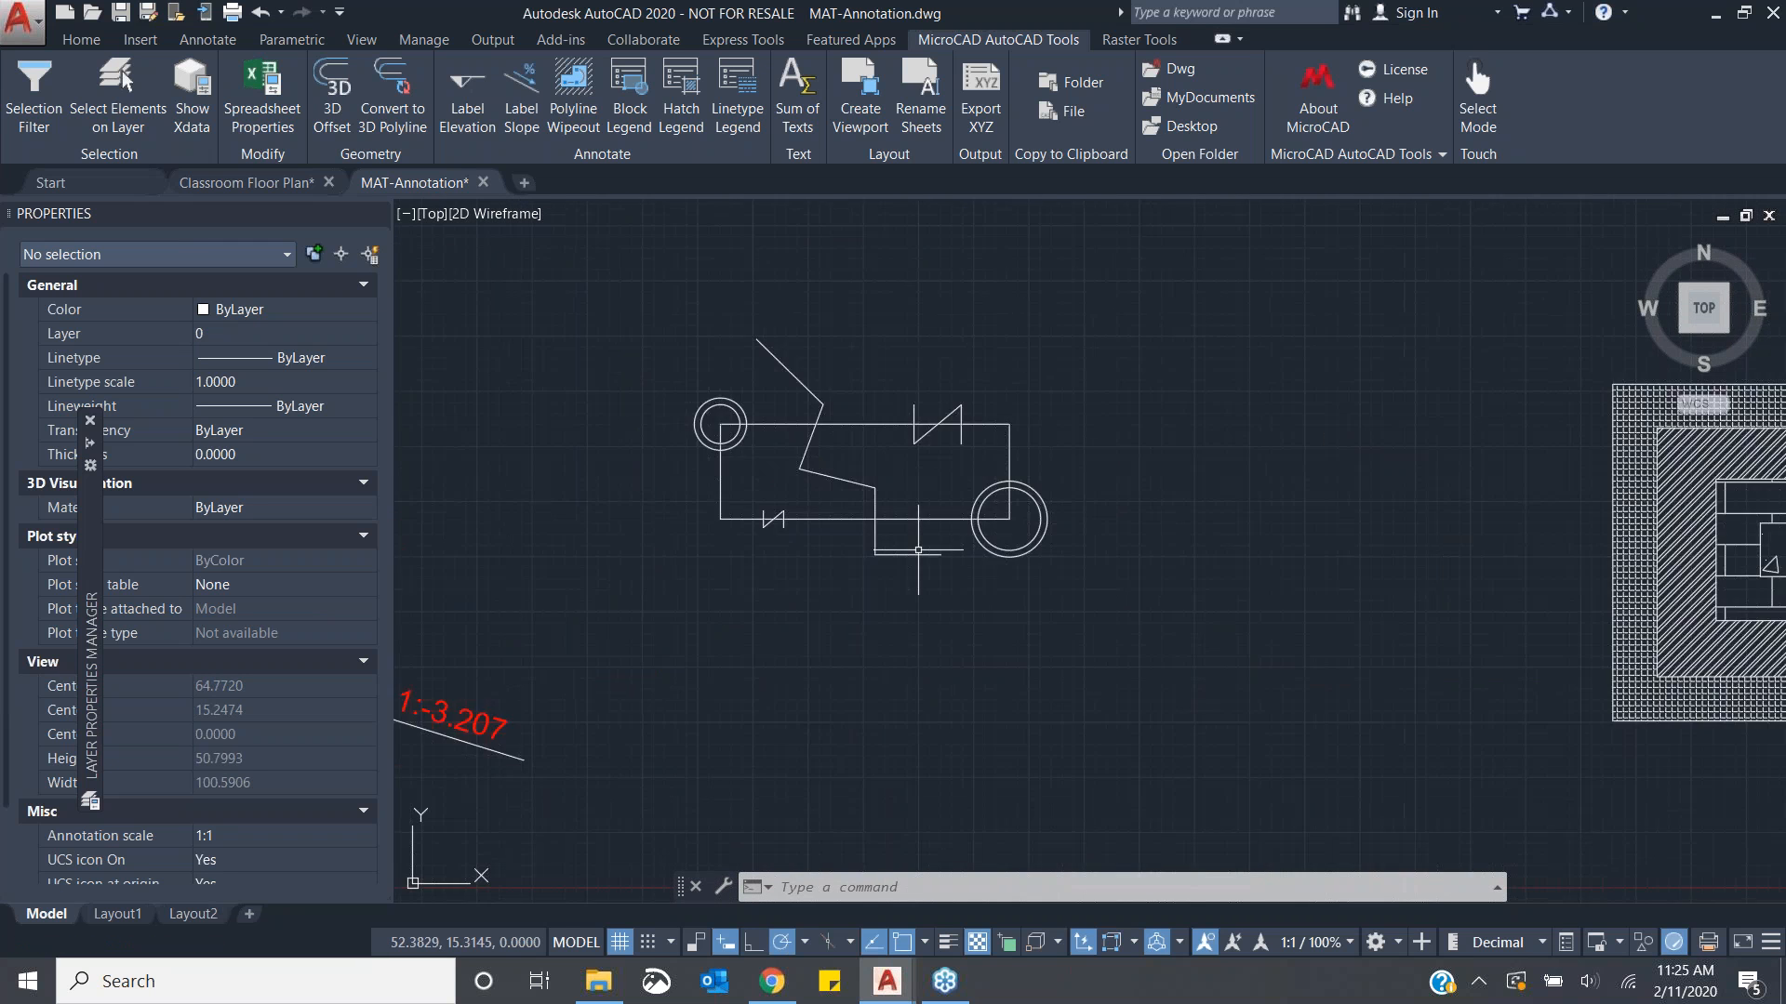
scroll(841, 406, "up", 4)
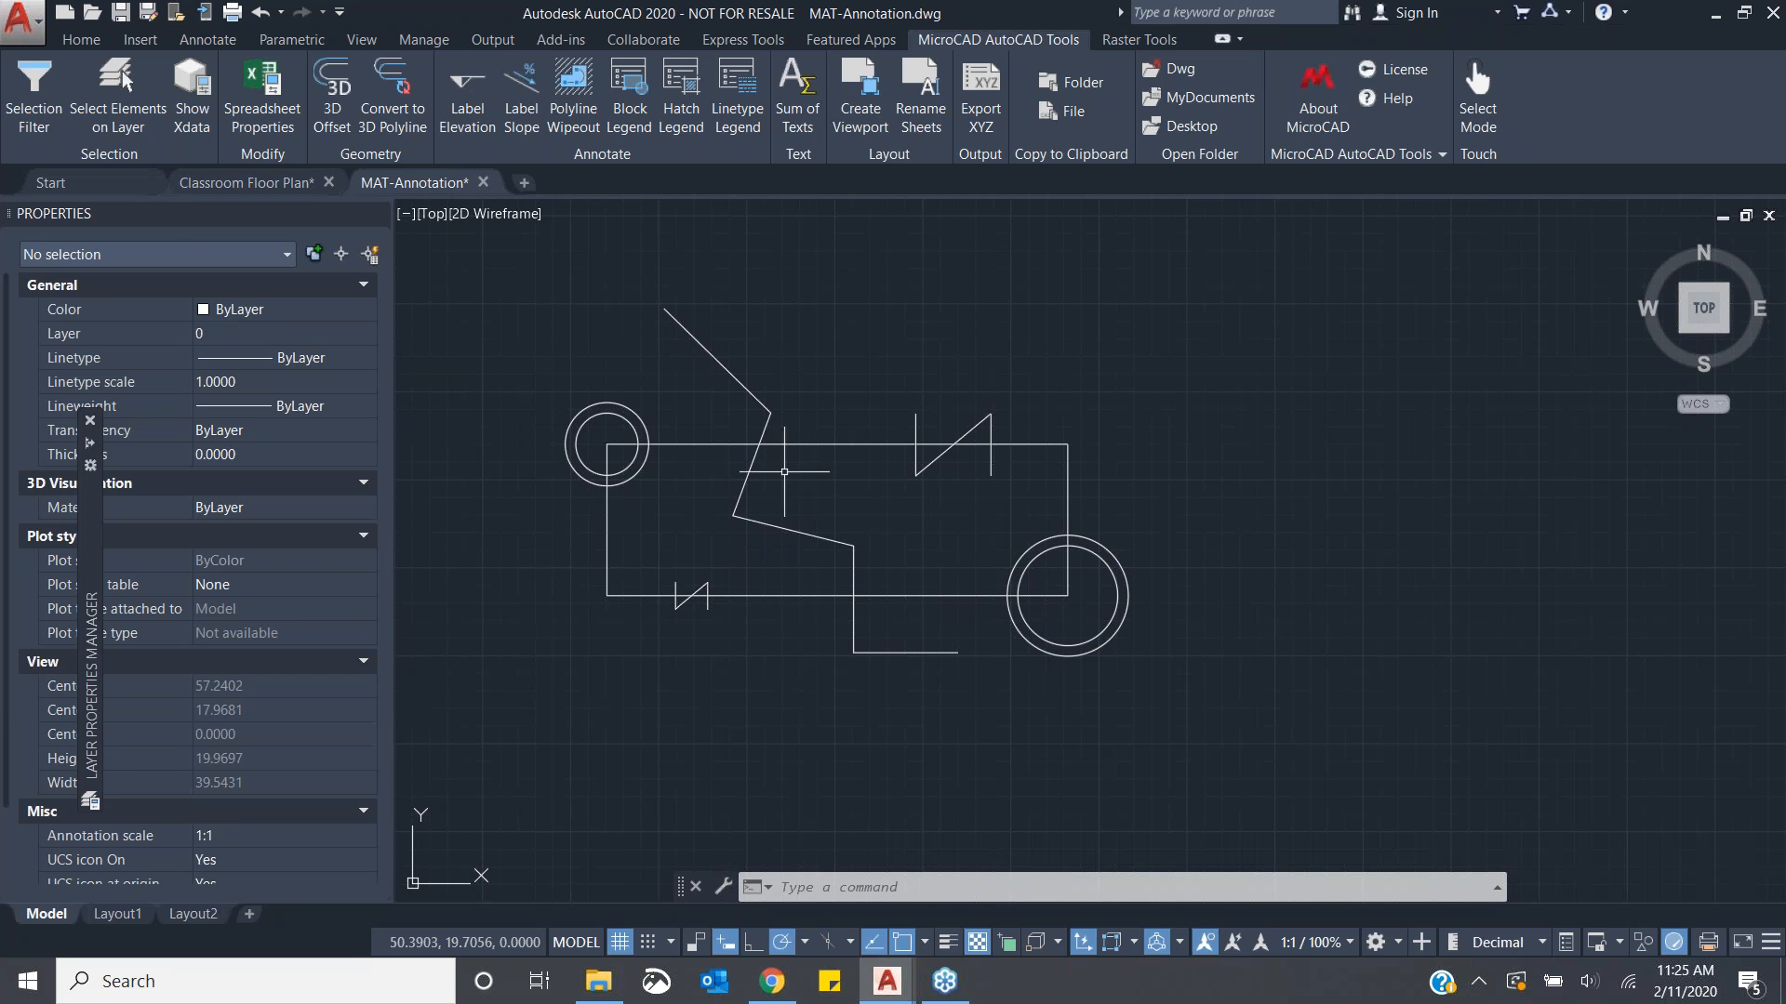
scroll(777, 437, "up", 2)
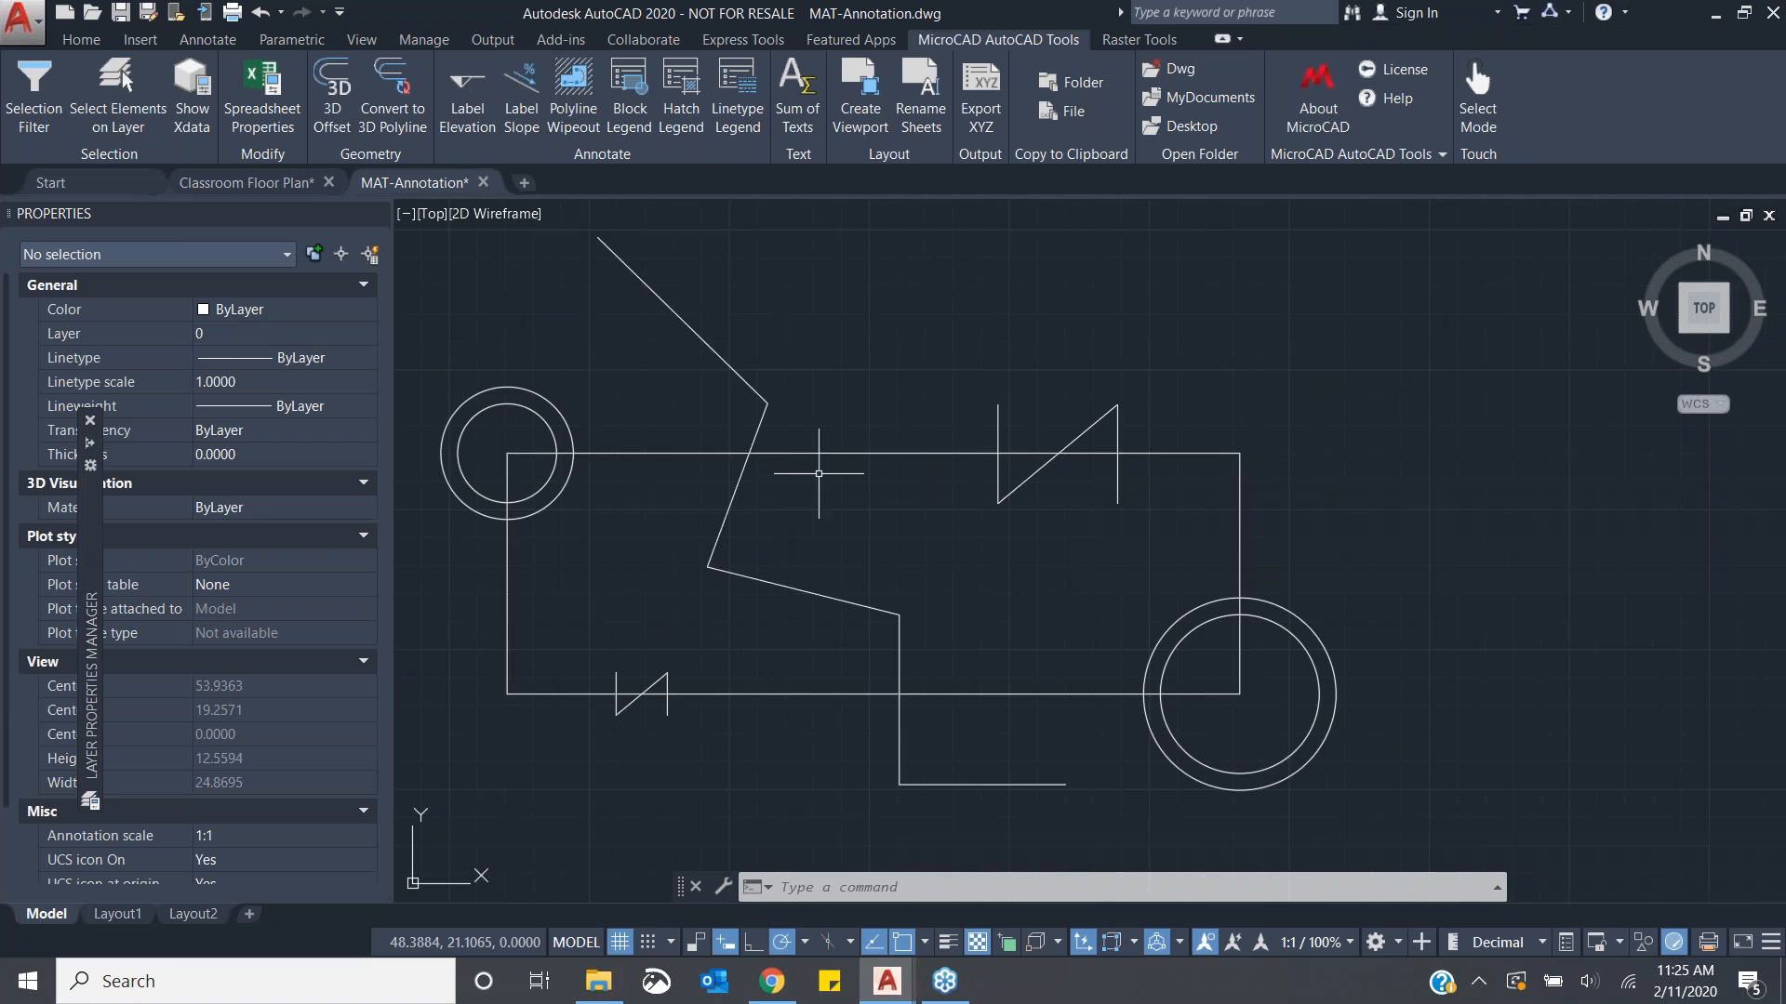
left_click(566, 89)
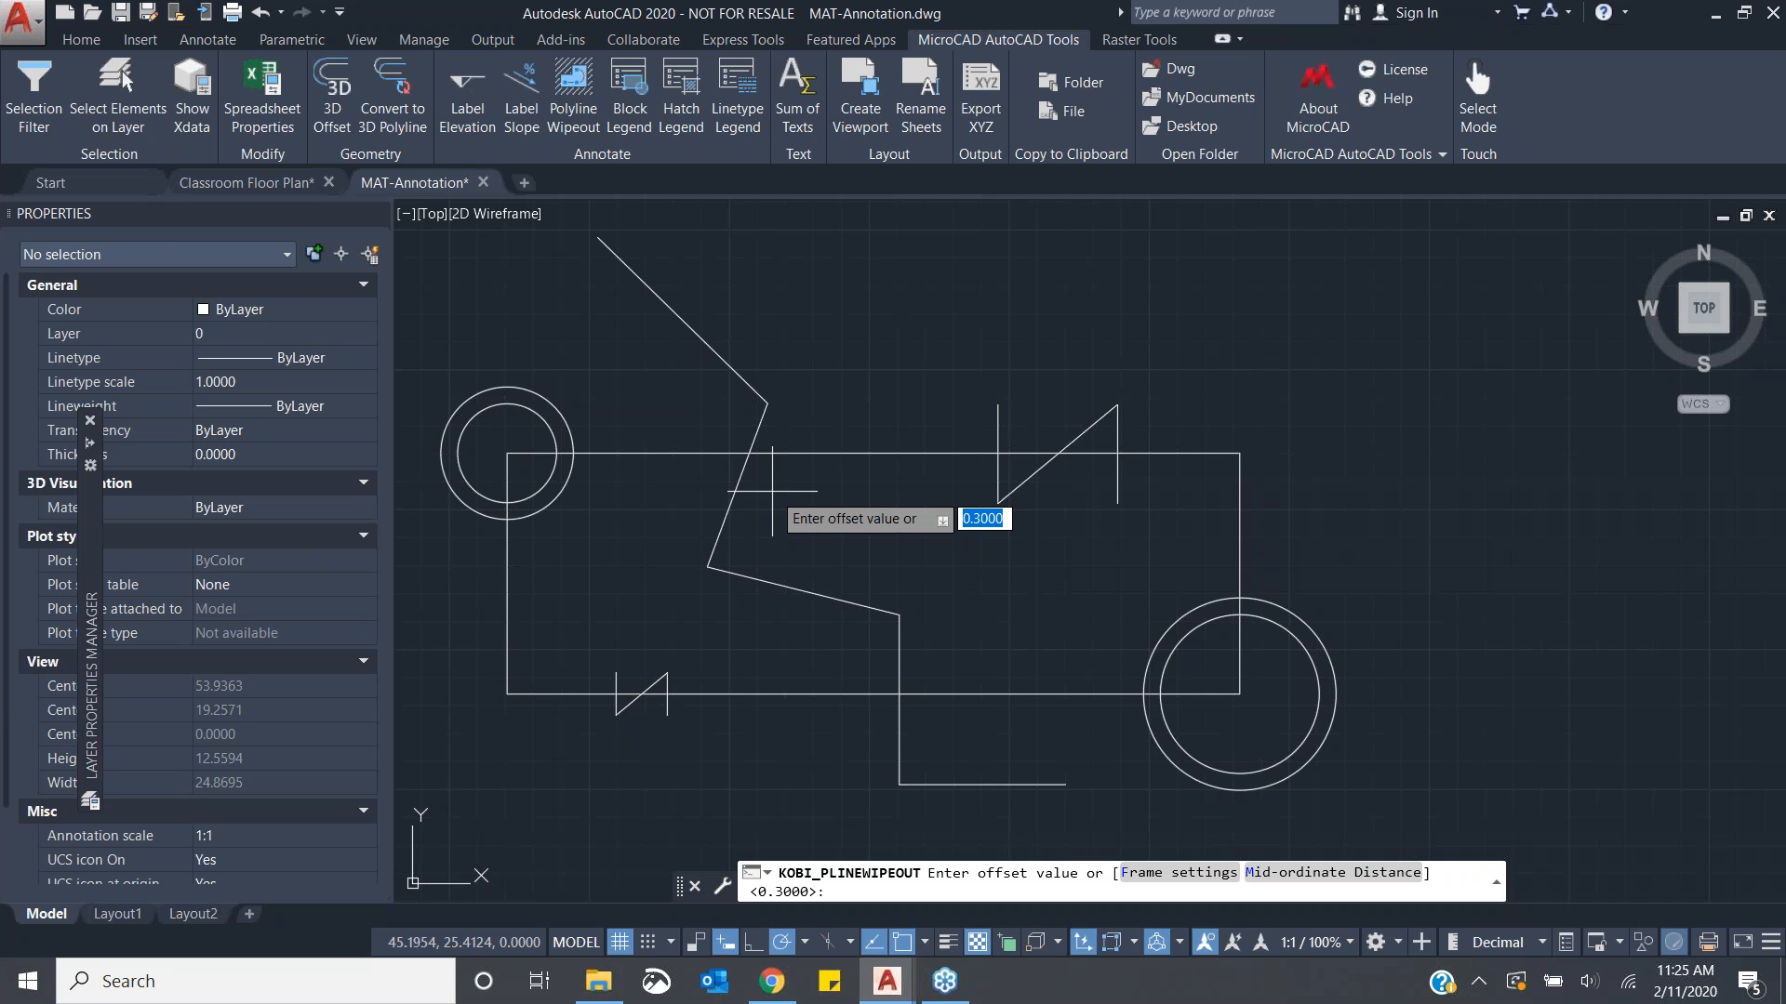
type("2")
key("Return")
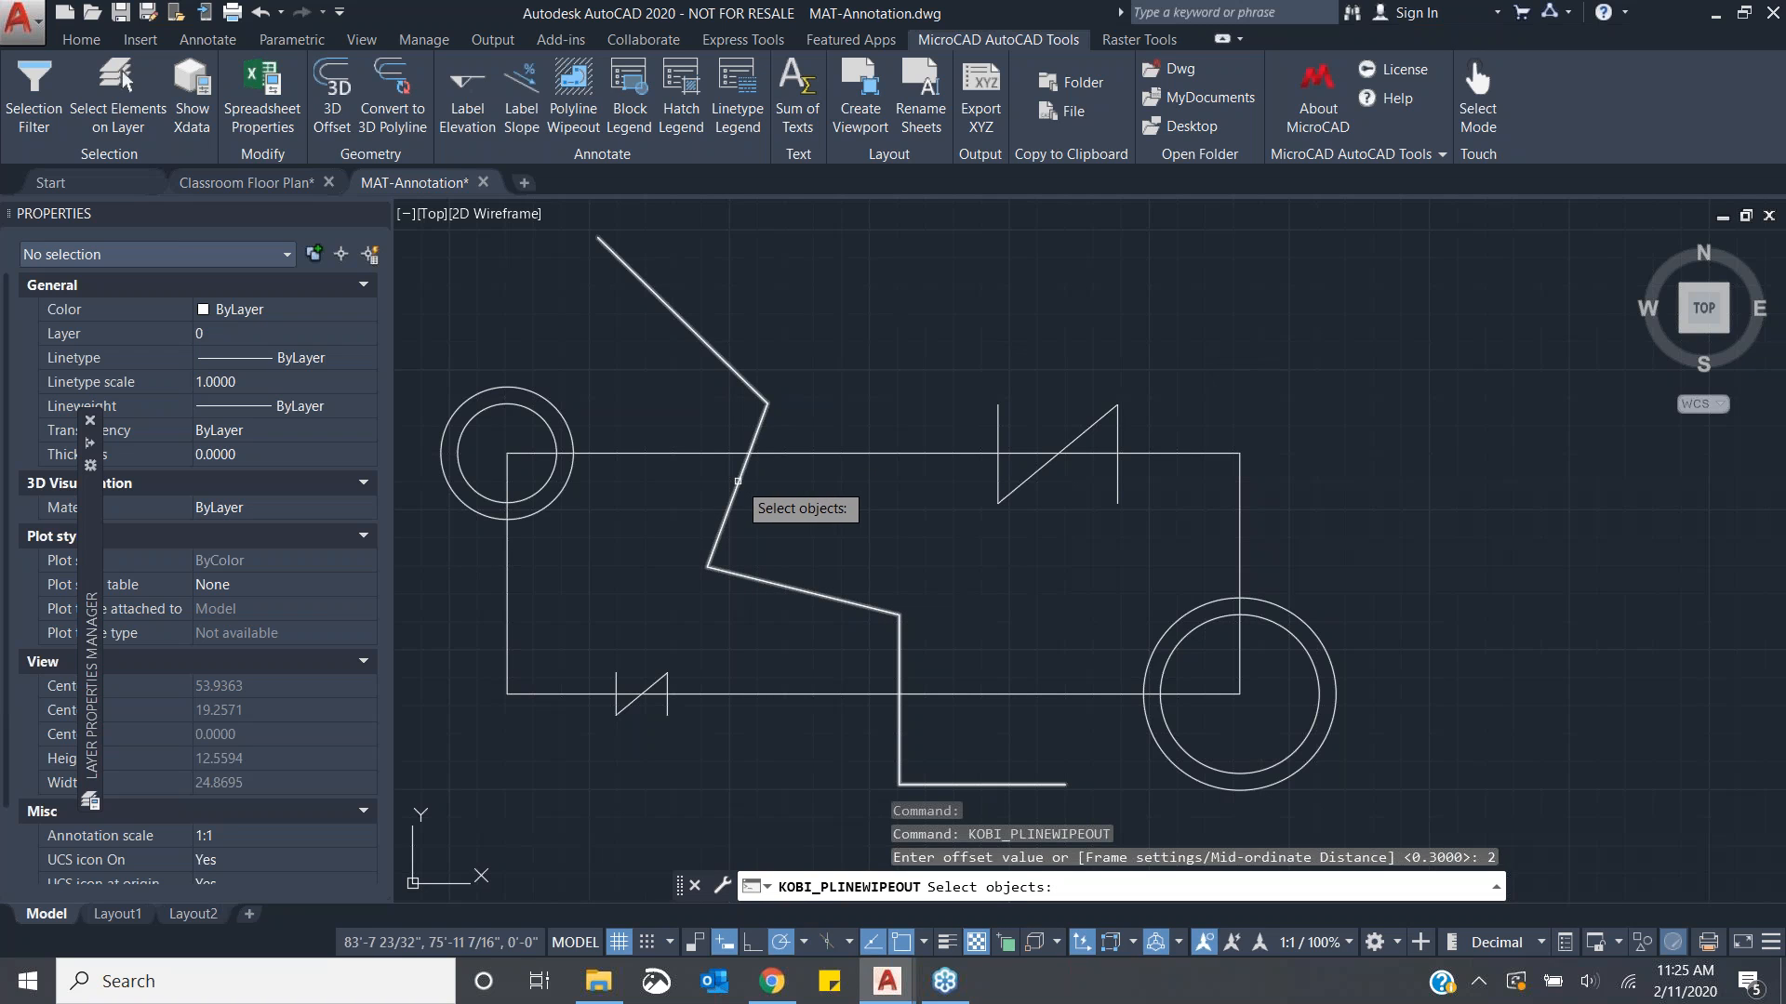
left_click(737, 481)
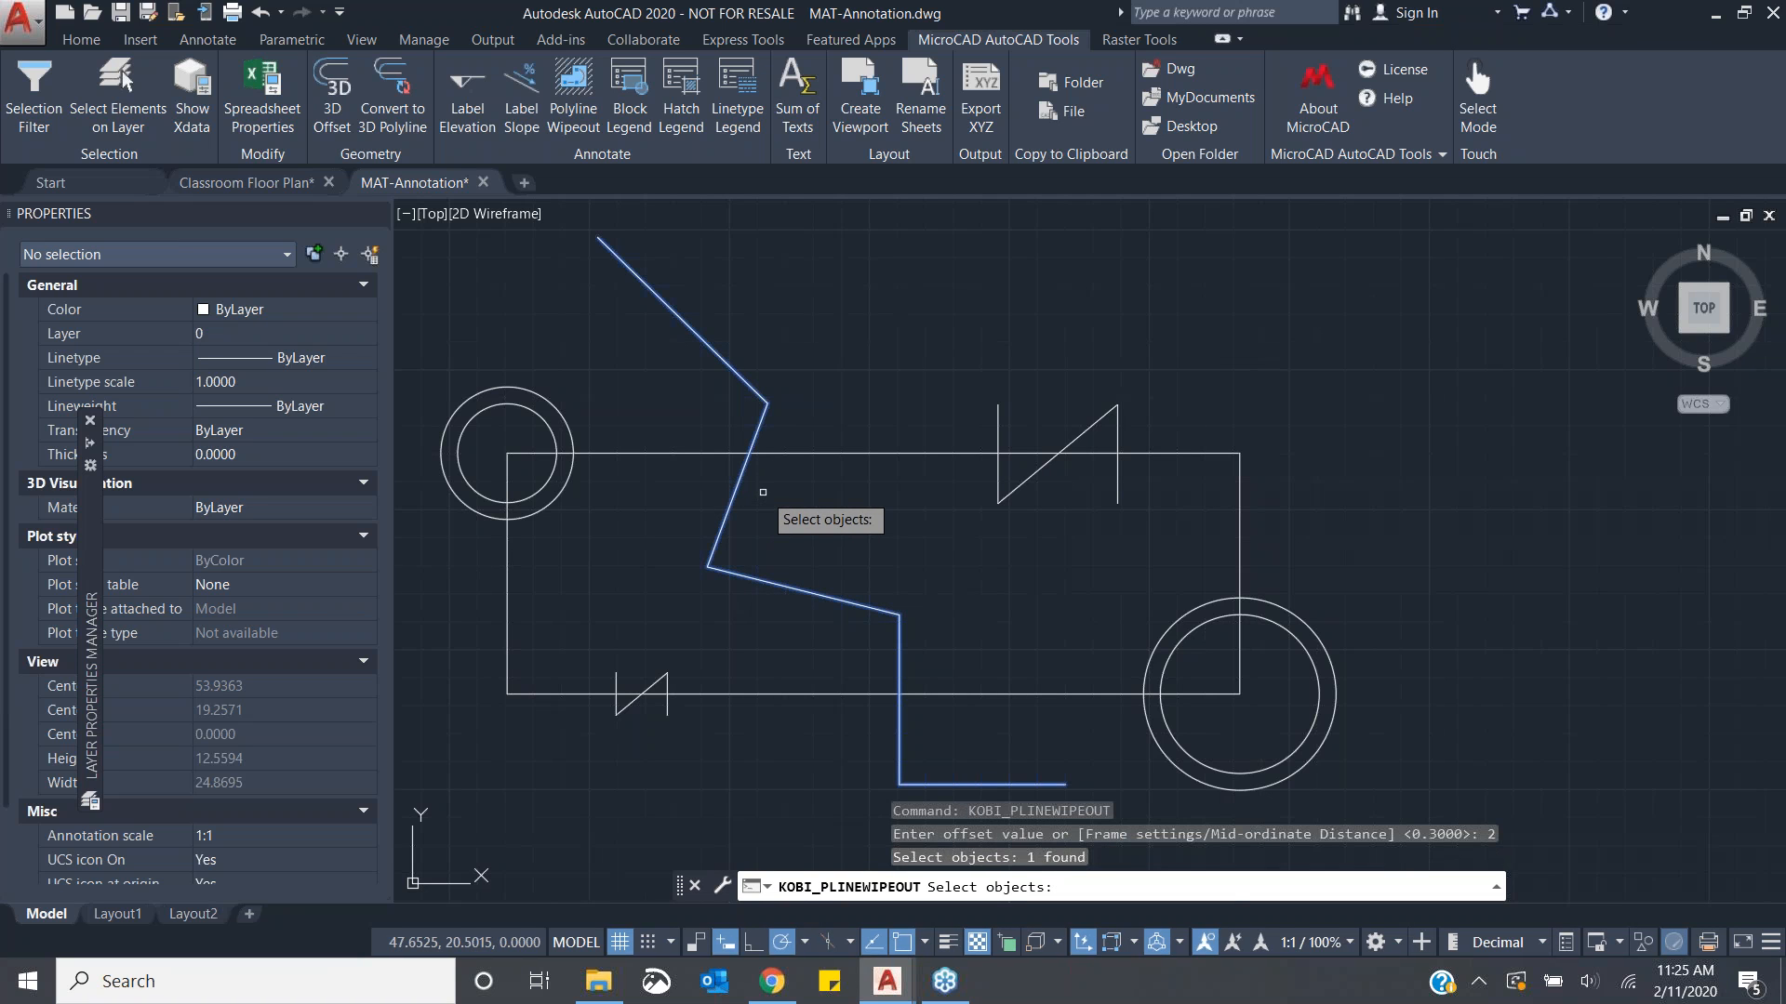
key("Return")
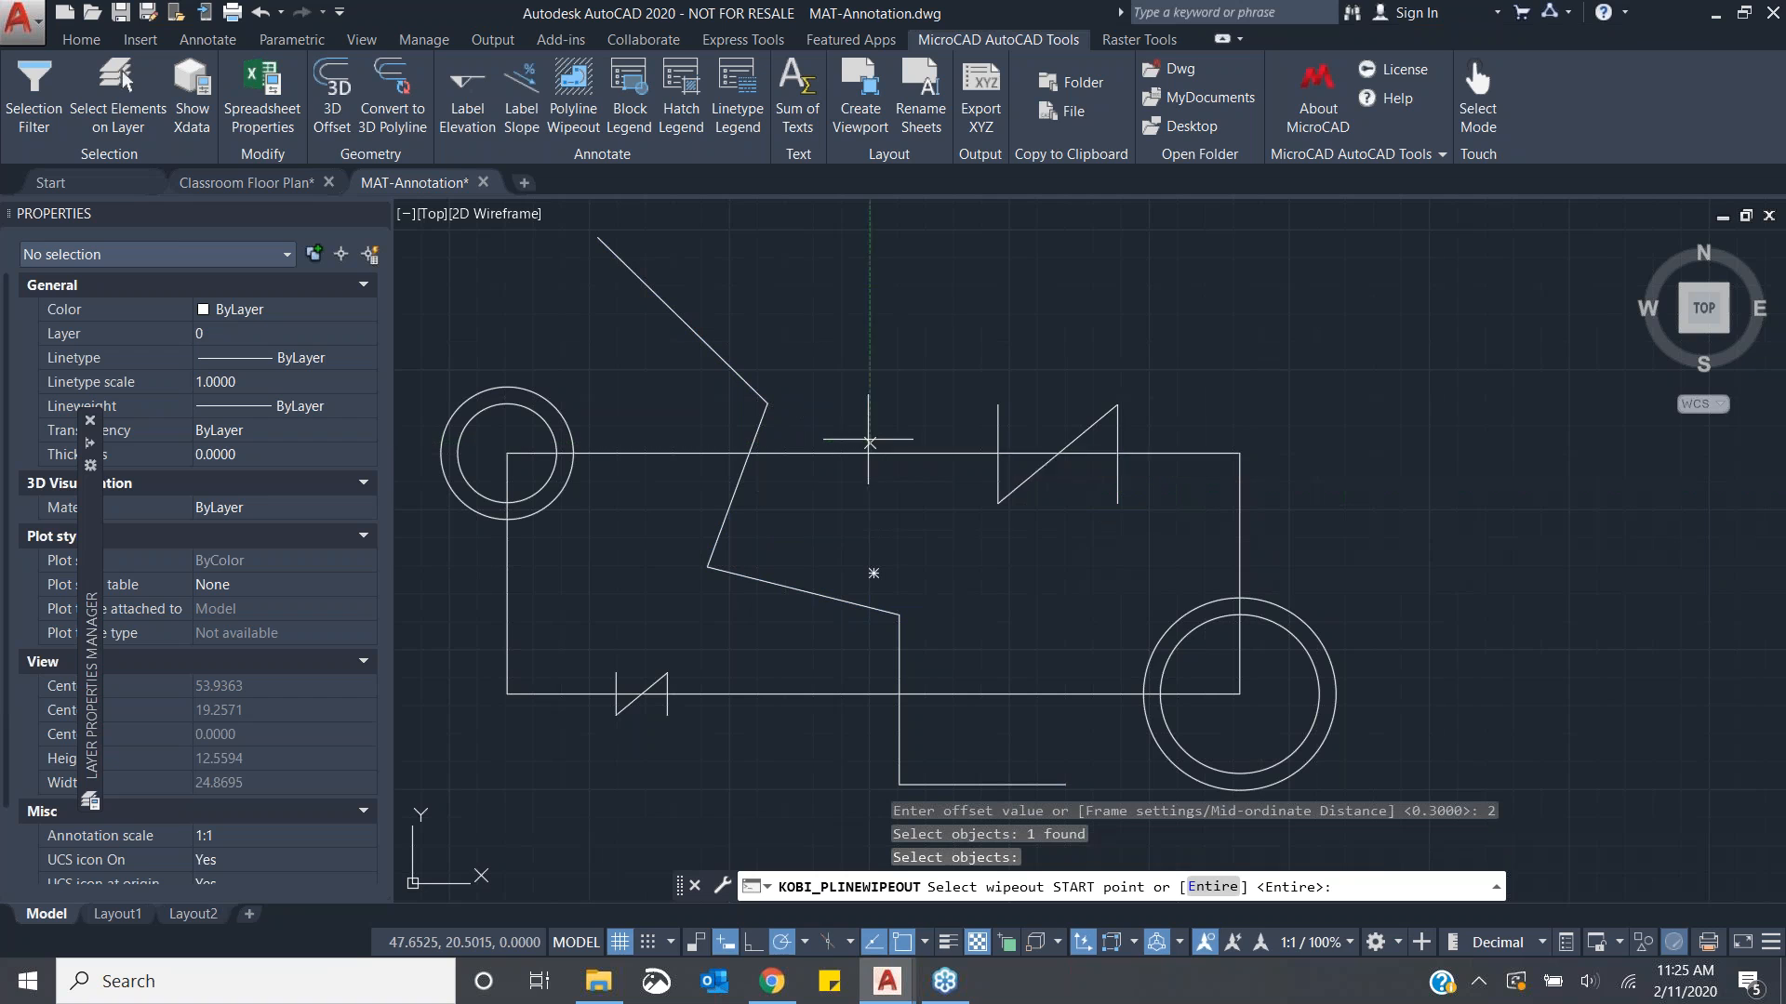
left_click(760, 406)
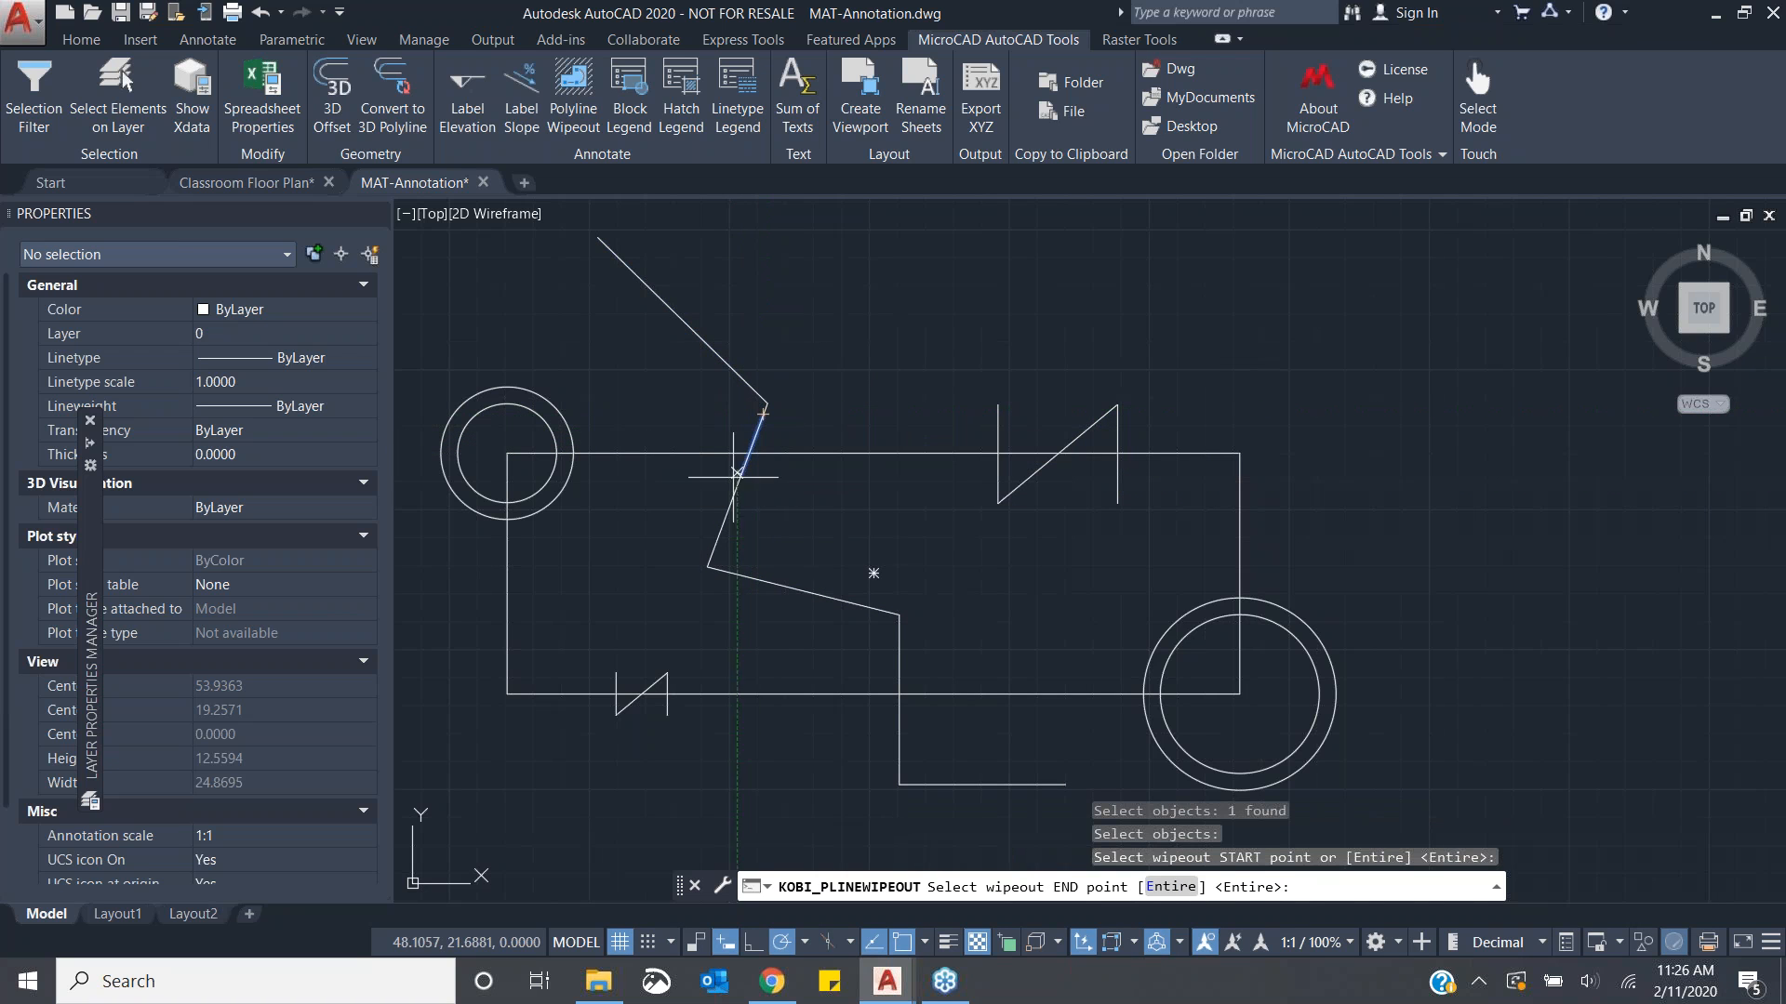
left_click(719, 529)
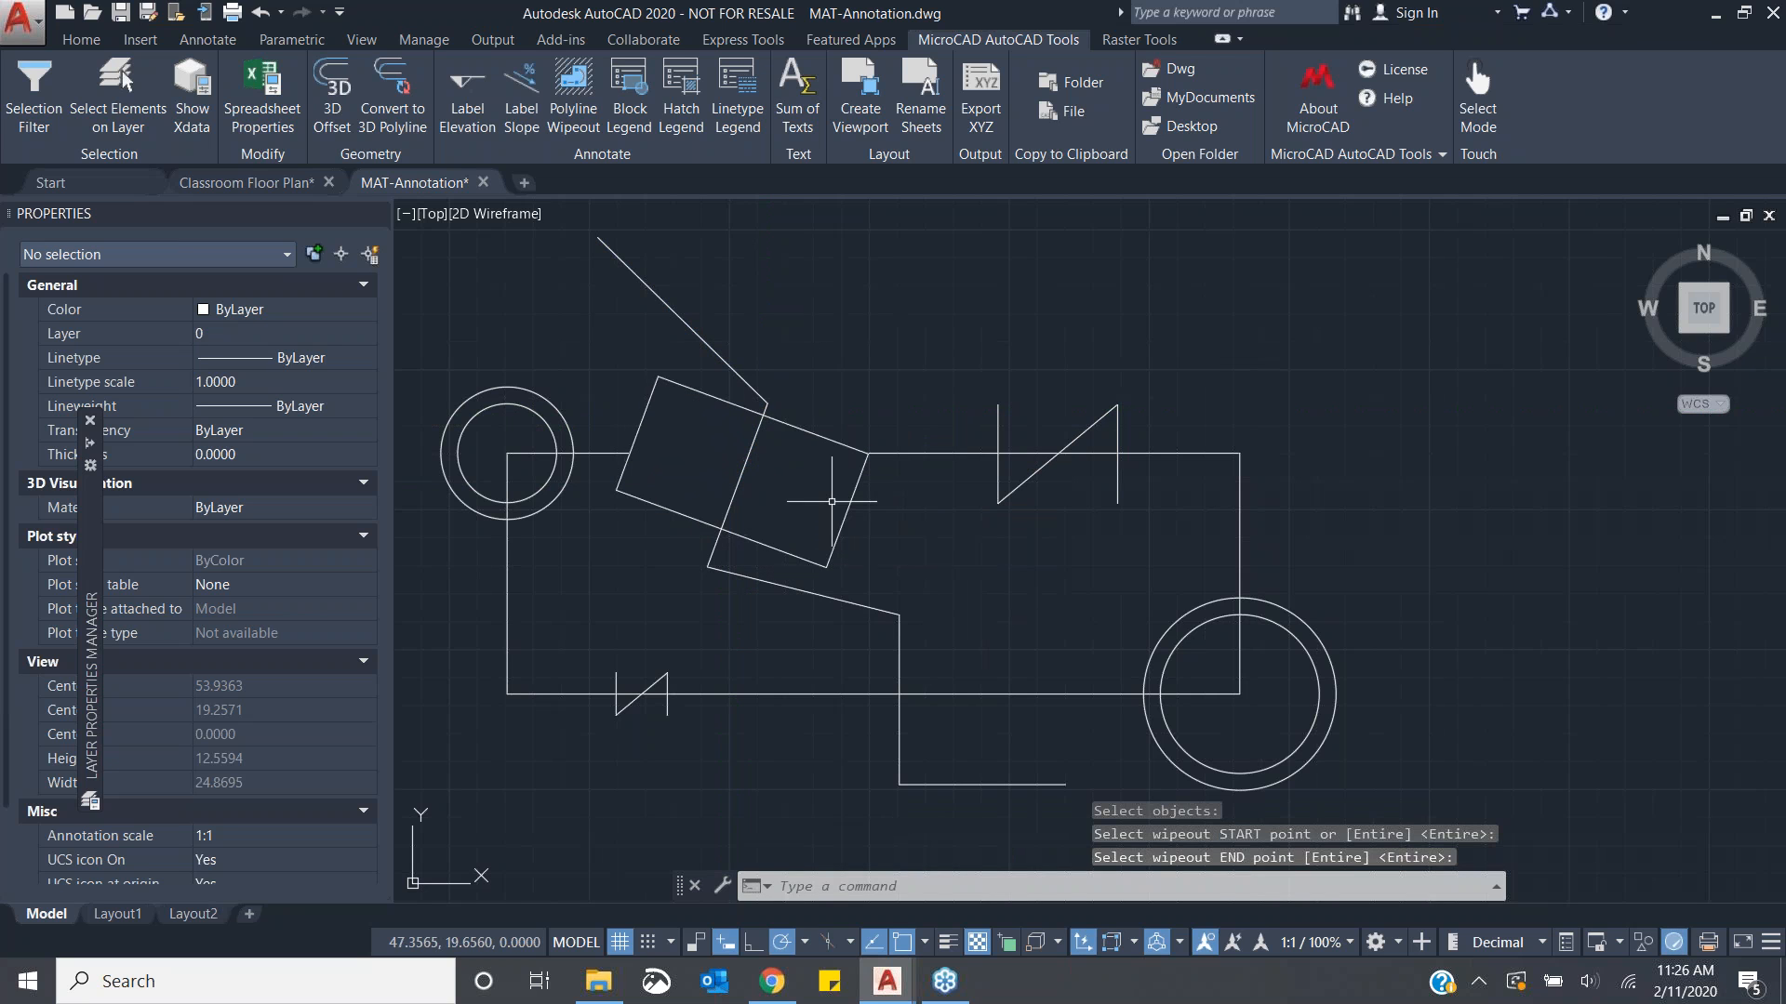
- Reshape the wipeout by stretching three of its corner grips so it fits tightly around the polyline segment
left_click(648, 415)
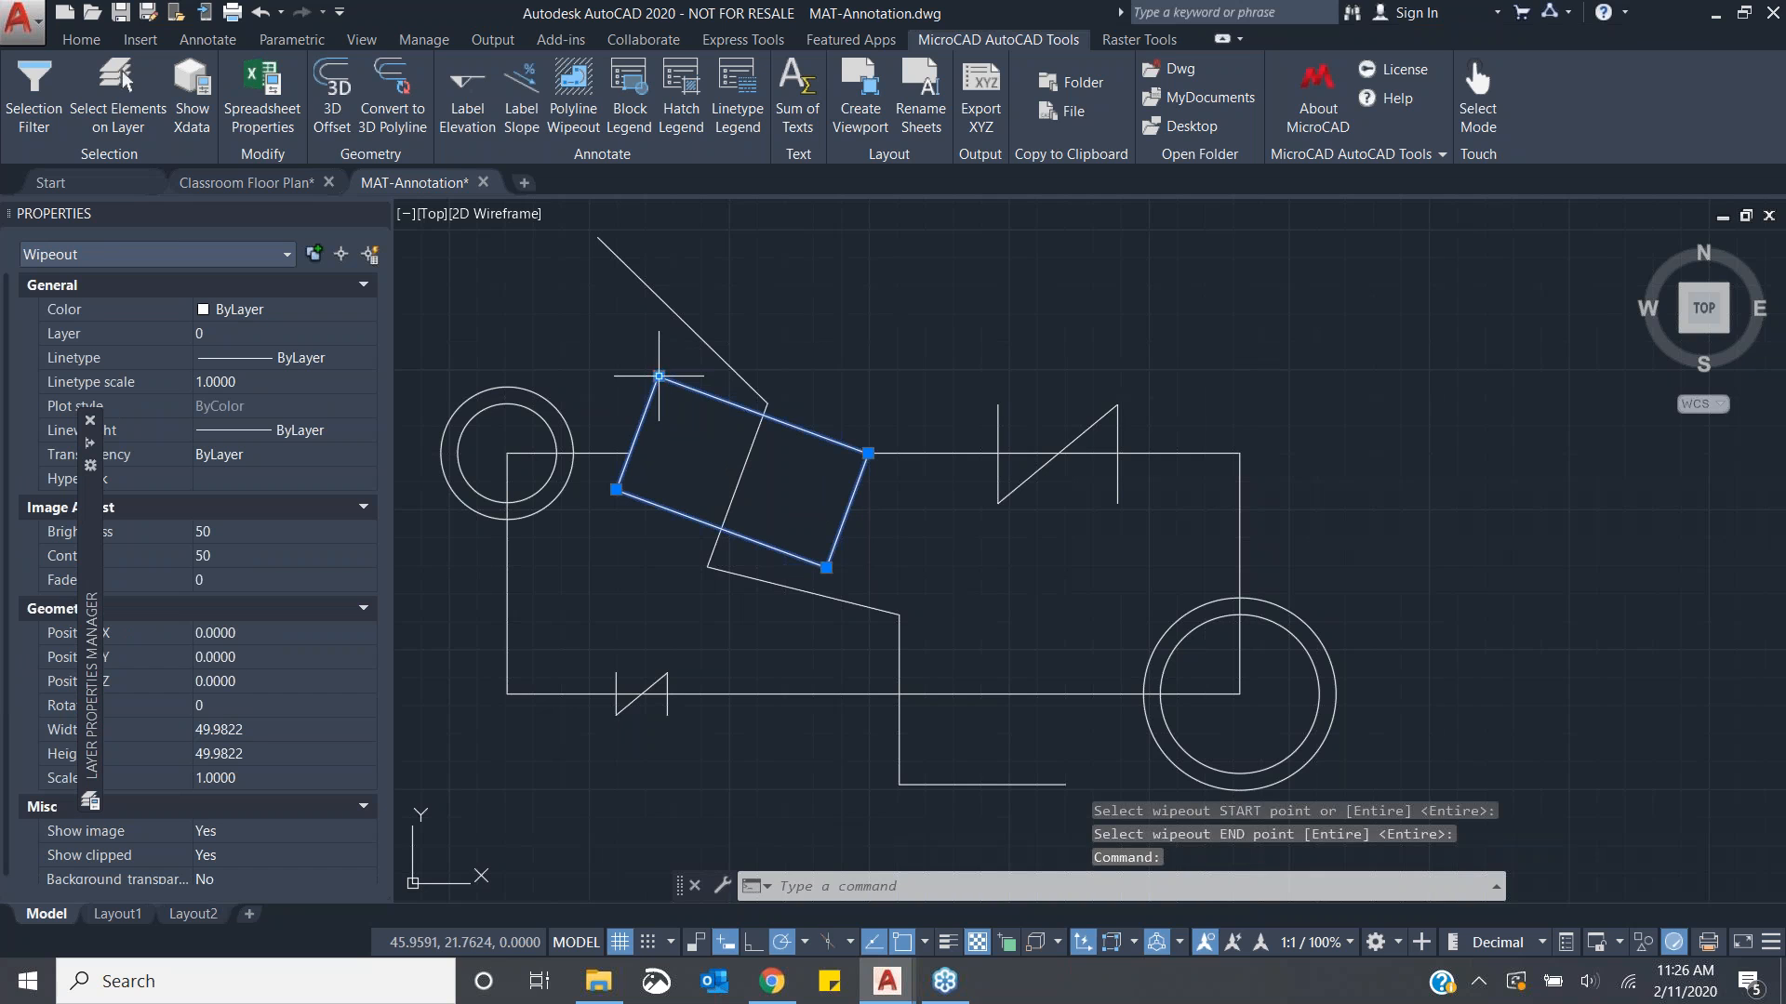
left_click(658, 376)
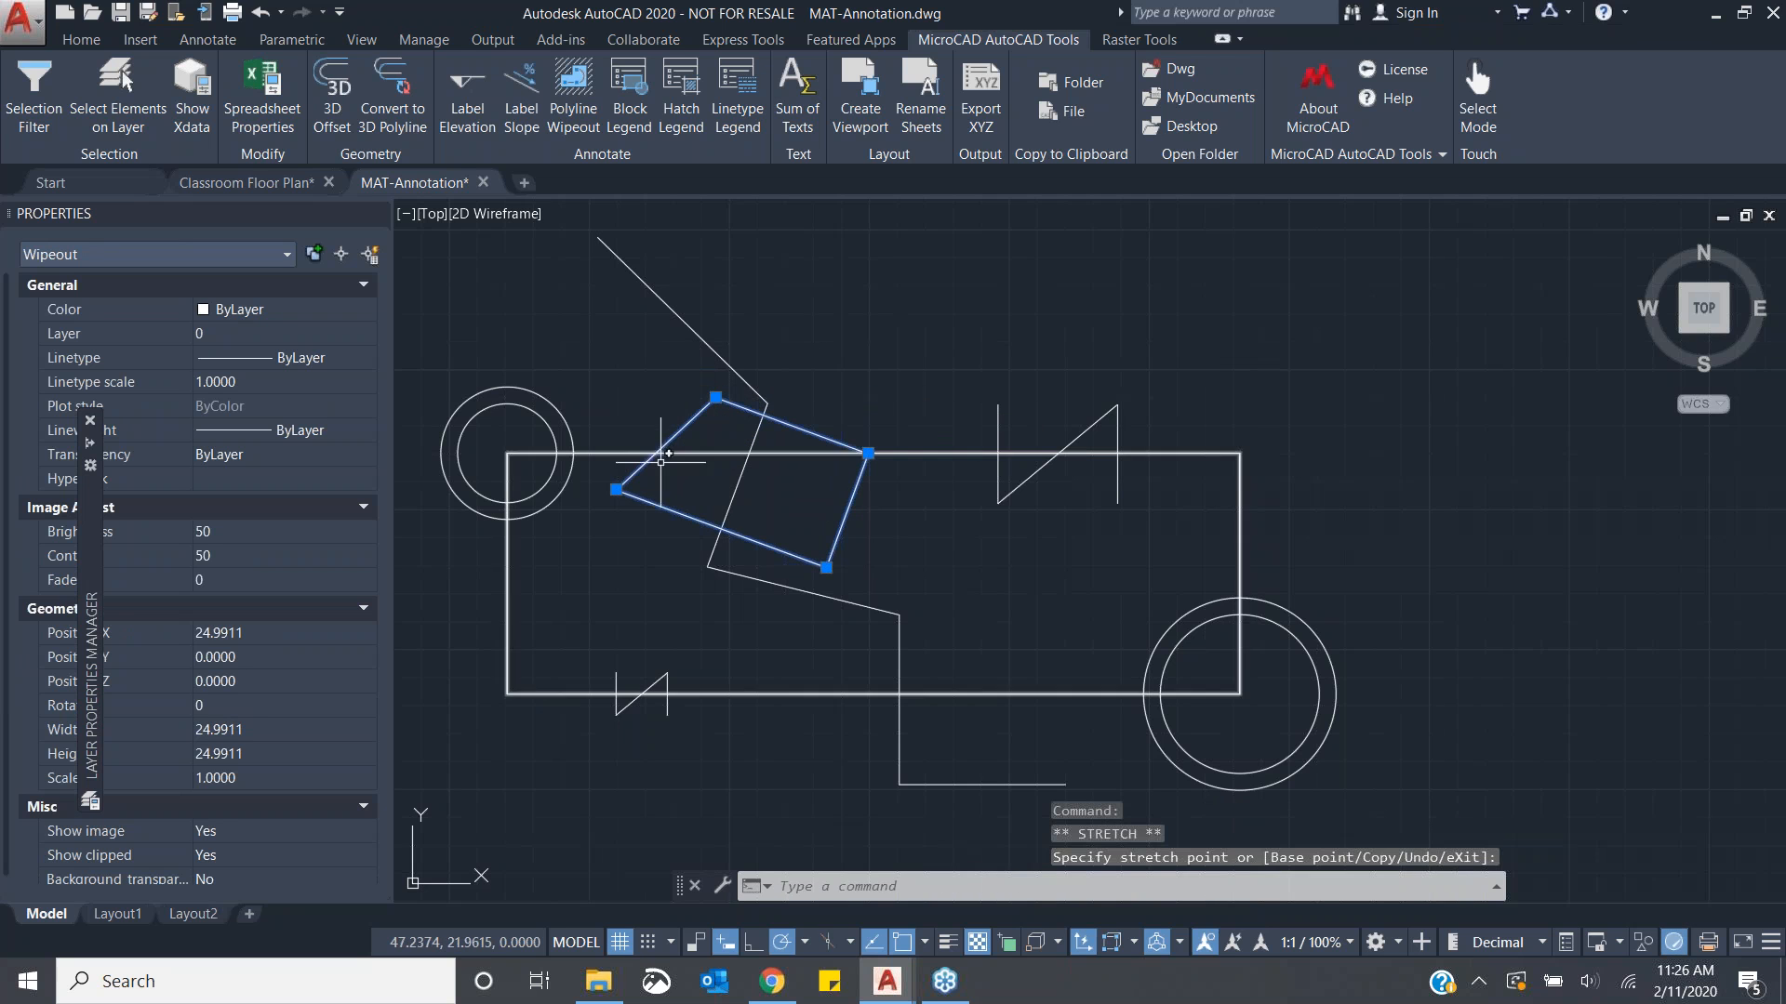
left_click(615, 490)
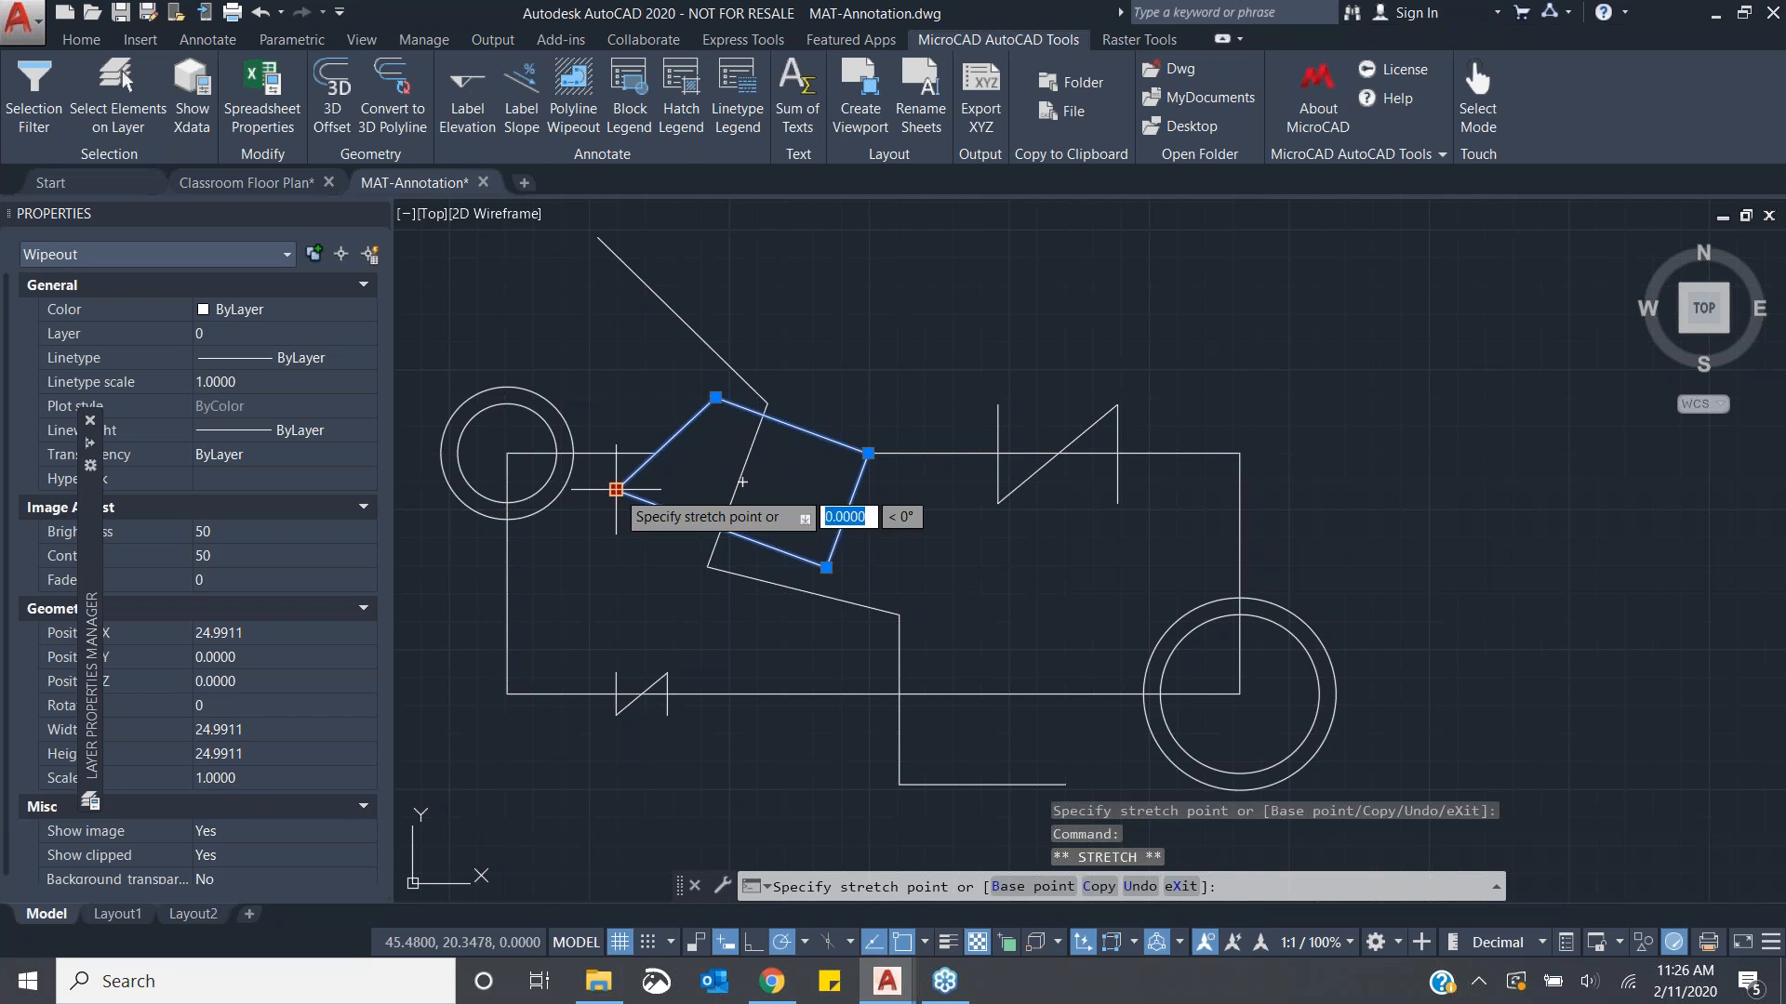
left_click(662, 508)
left_click(868, 453)
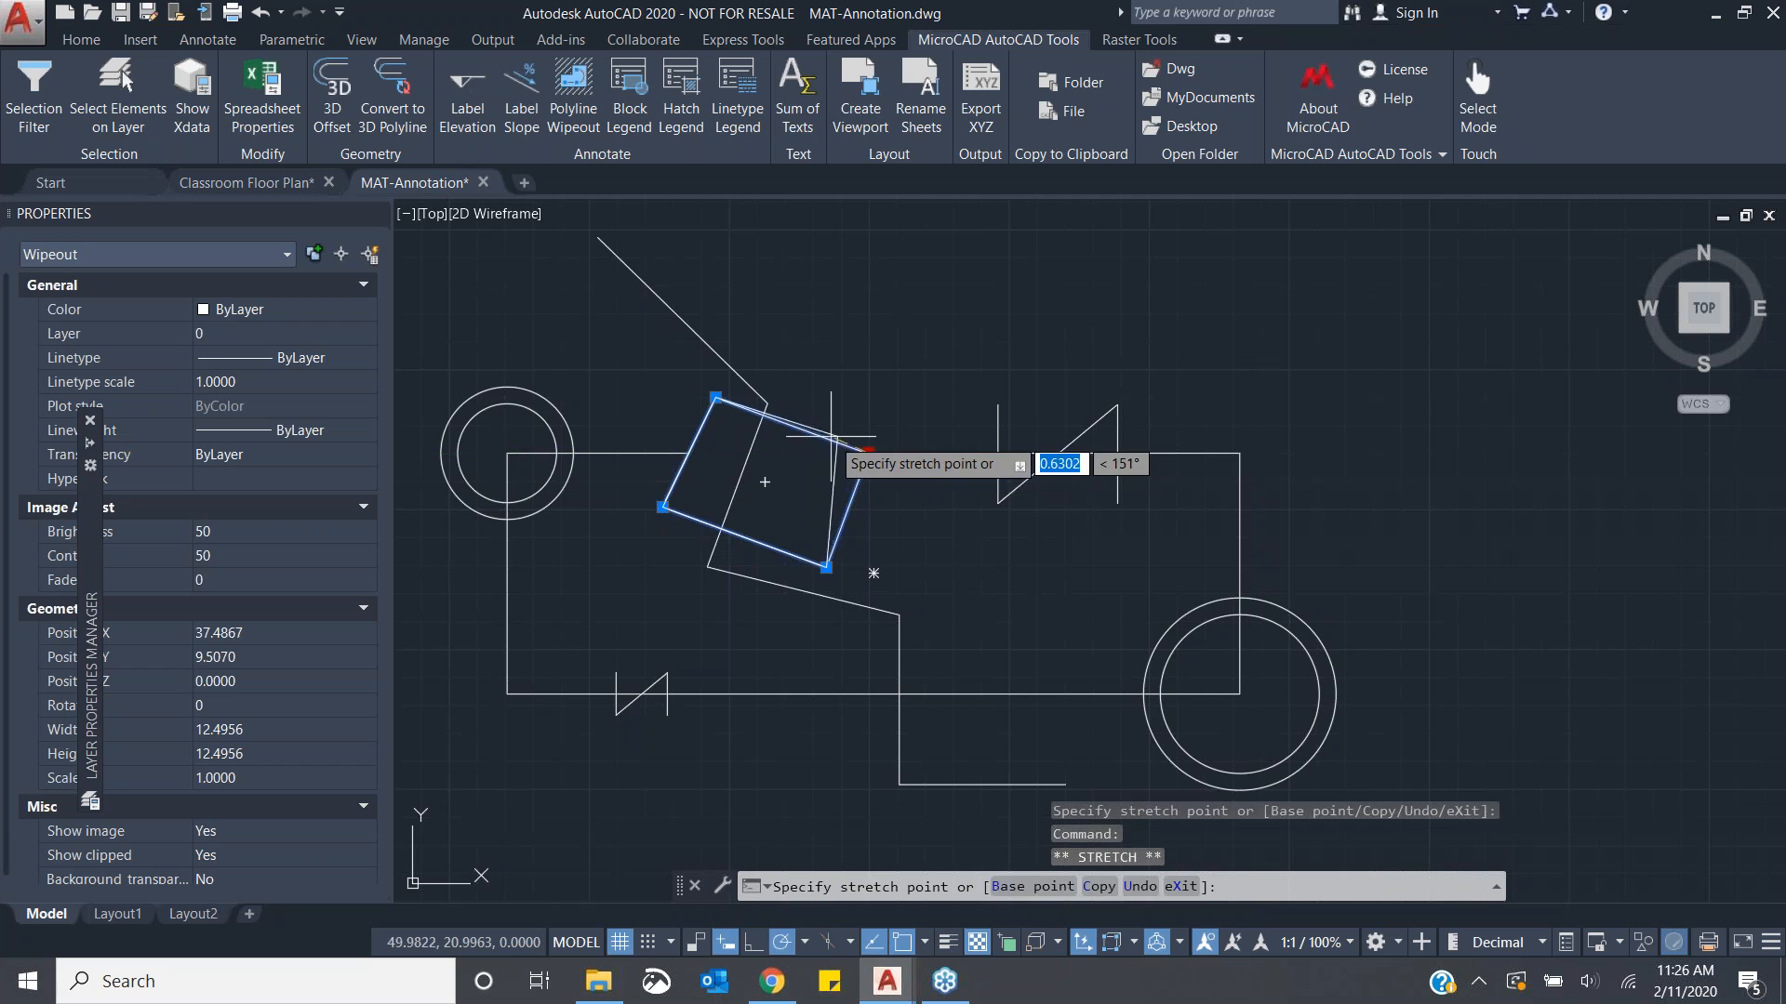
left_click(791, 425)
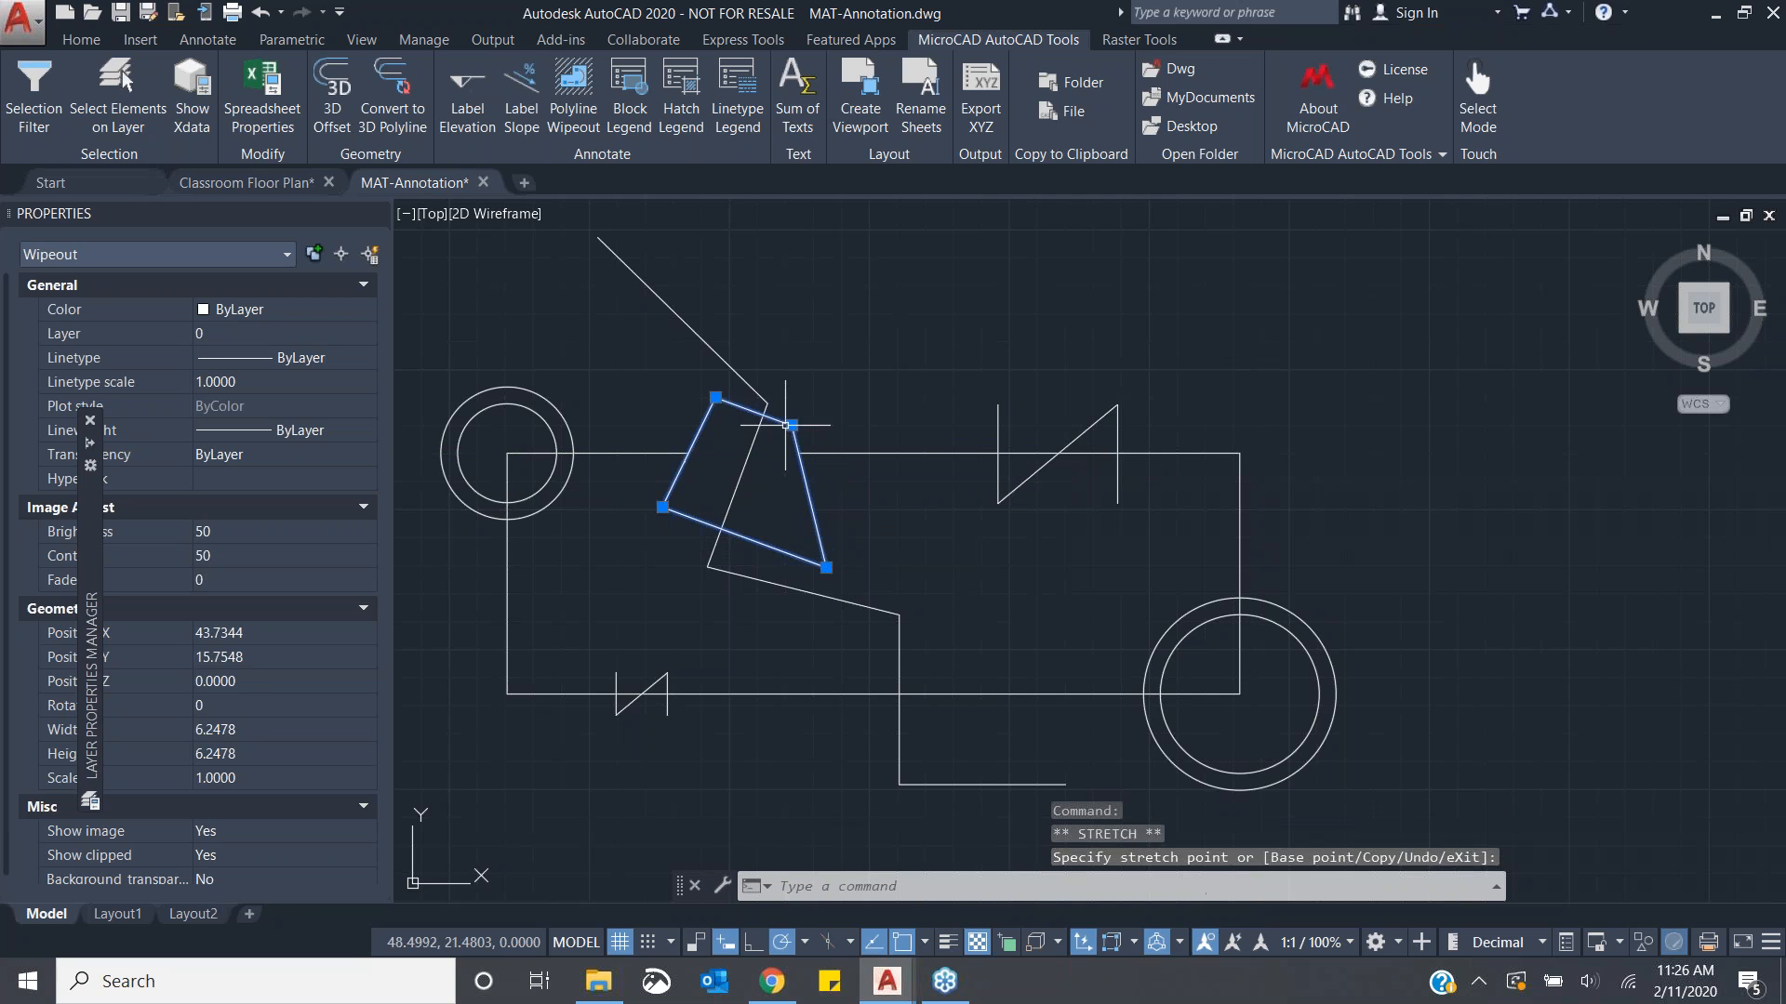
left_click(826, 568)
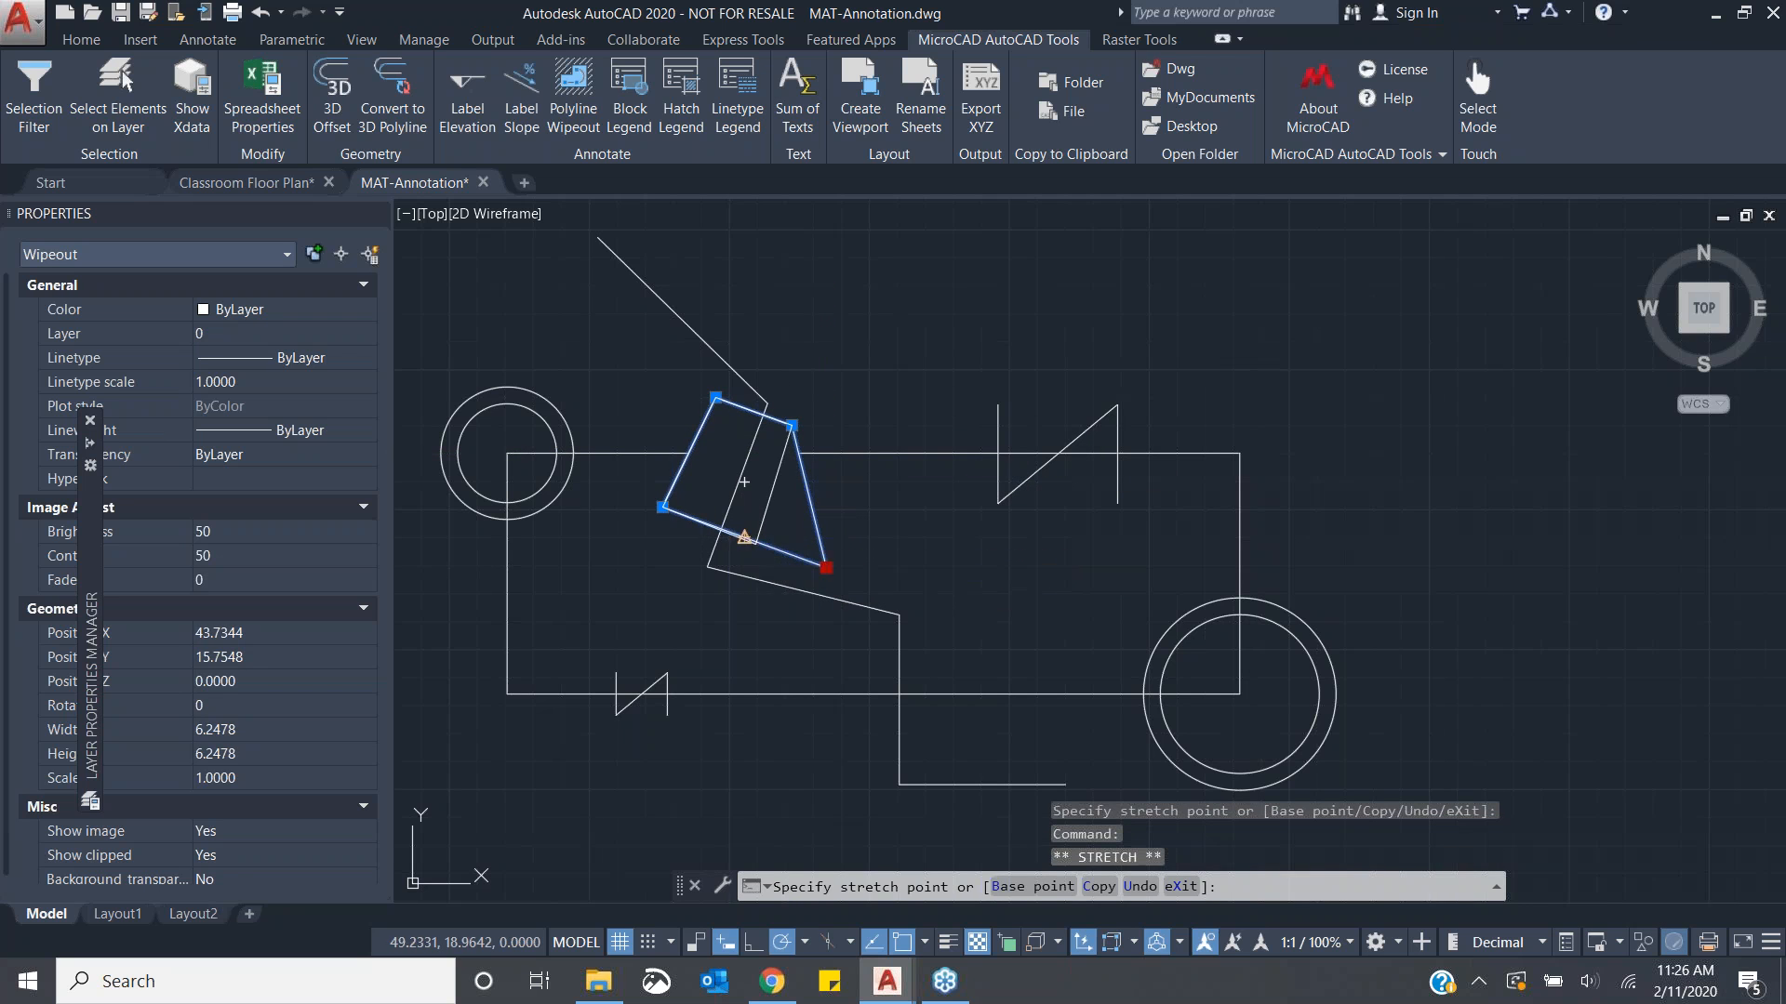
left_click(744, 537)
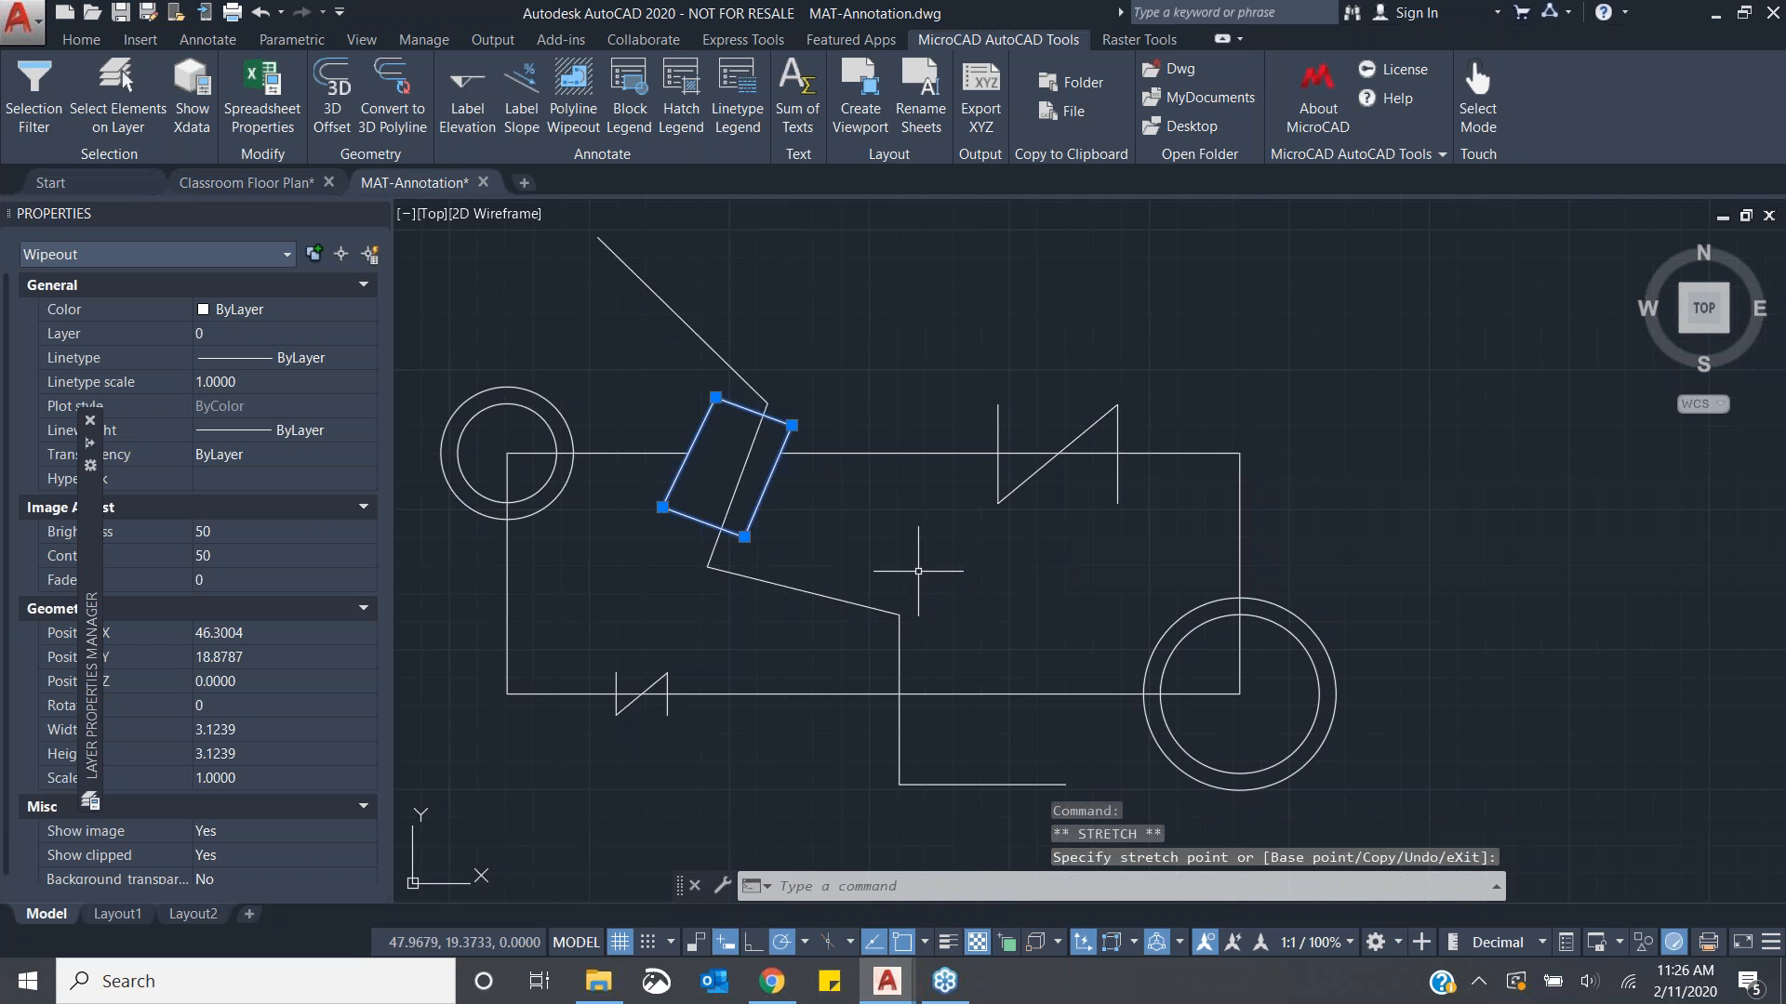
key("Escape")
left_click(672, 523)
left_click(679, 515)
key("Escape")
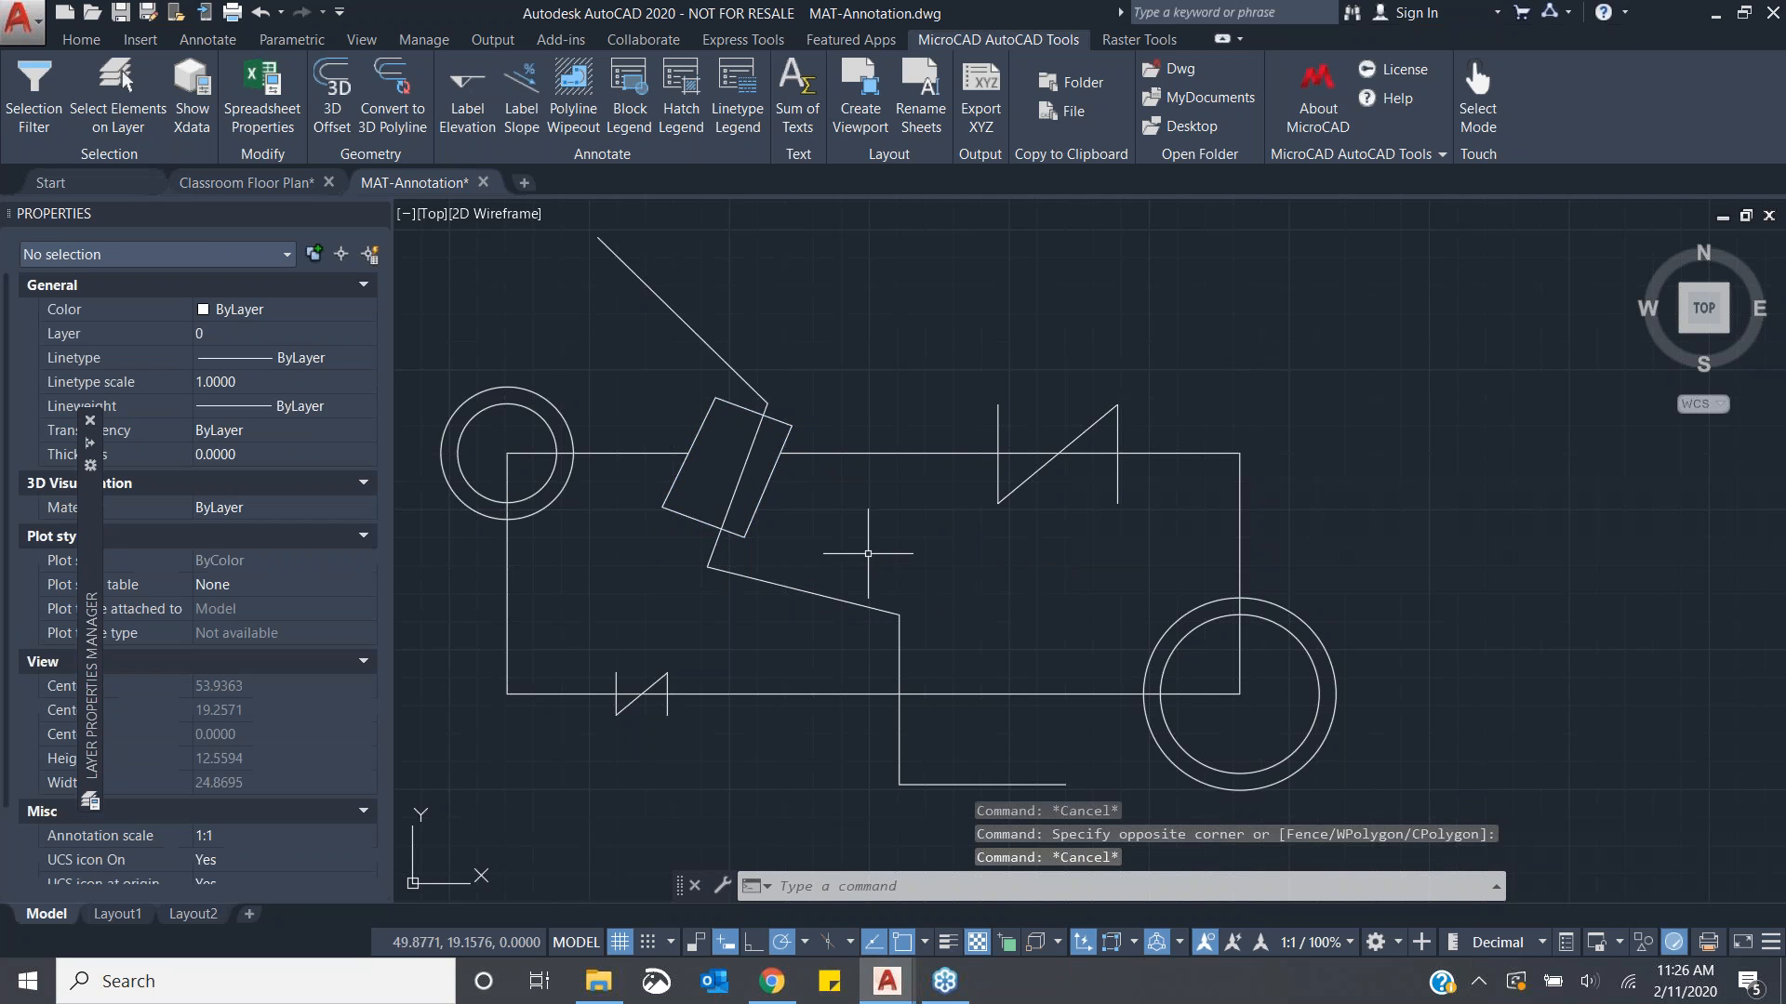
left_click(734, 532)
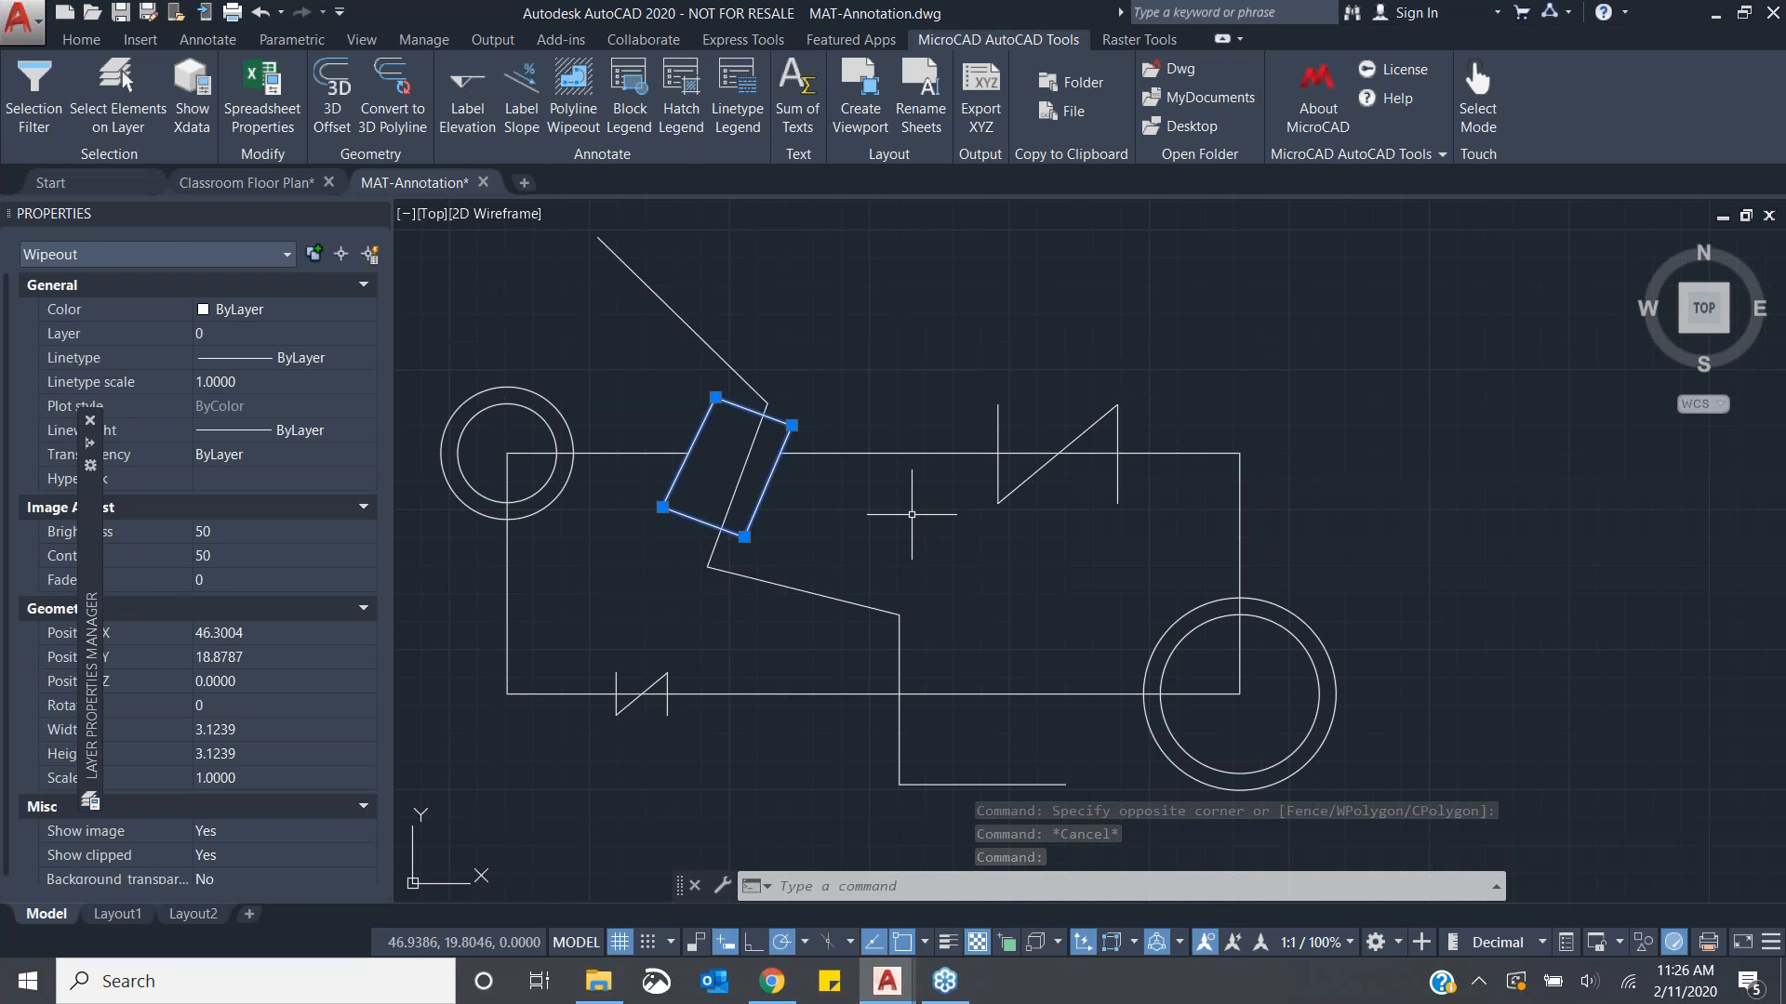
key("Escape")
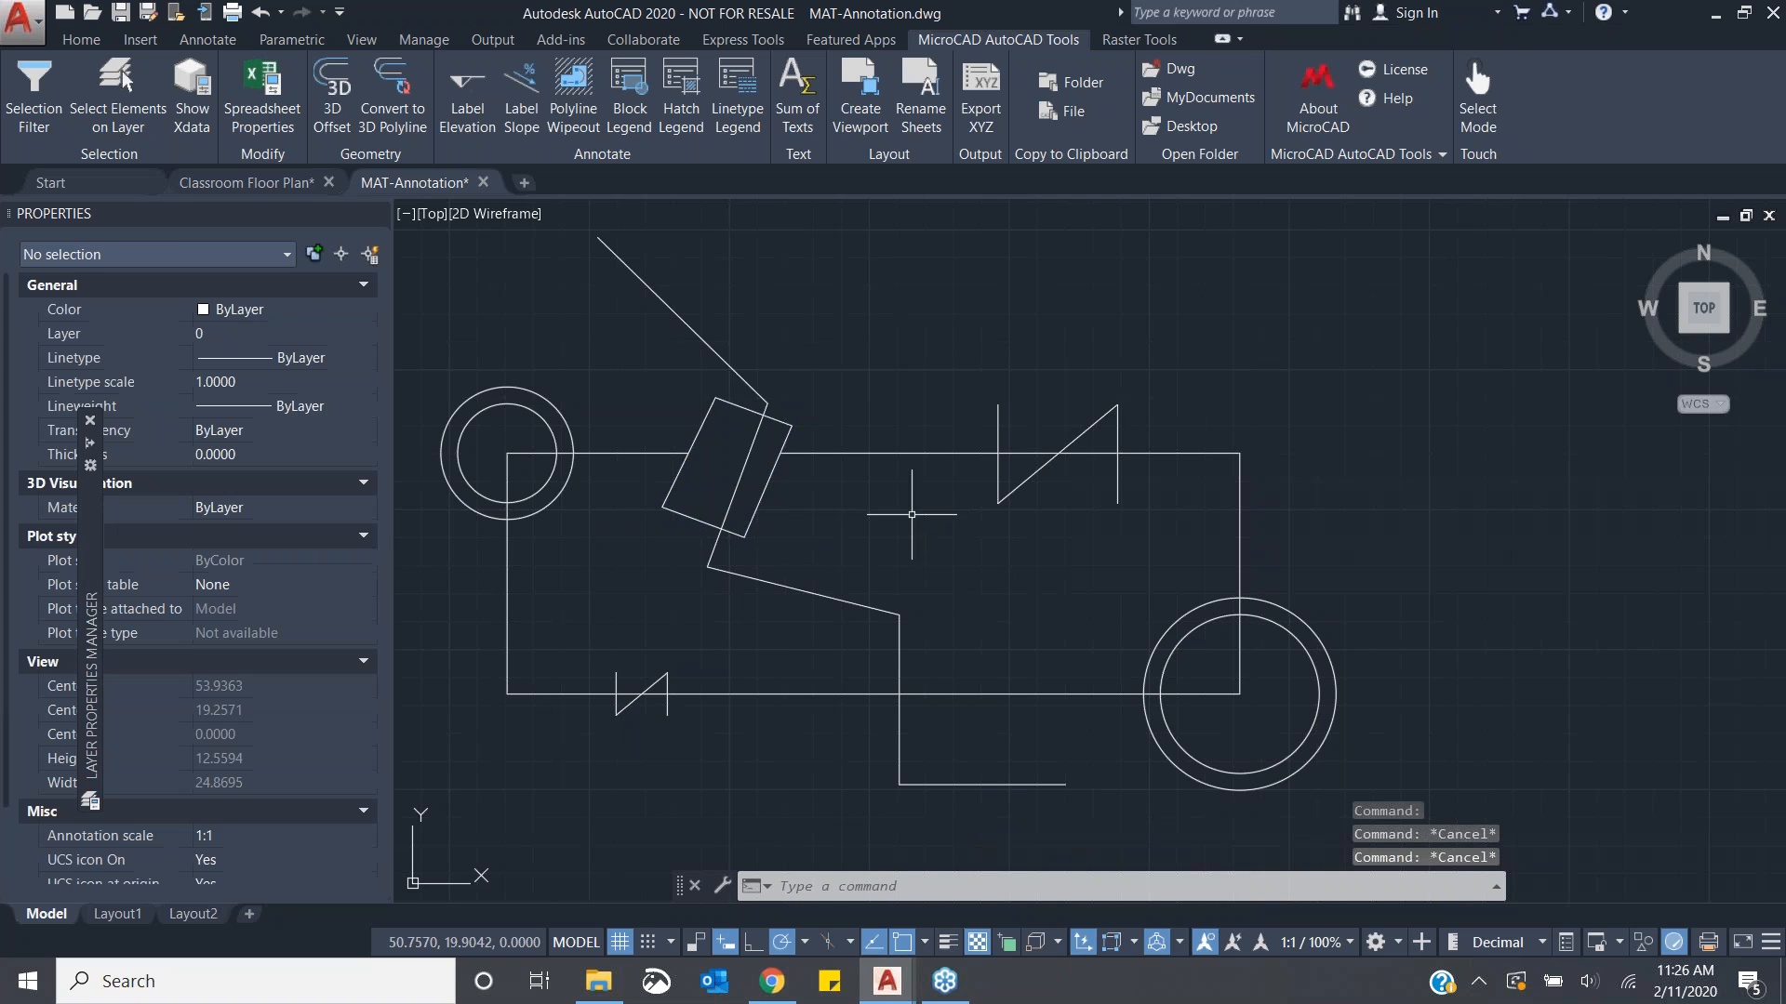
- Hide wipeout frames by setting WIPEOUTFRAME to 0 through Polyline Wipeout's Frame settings option
left_click(582, 126)
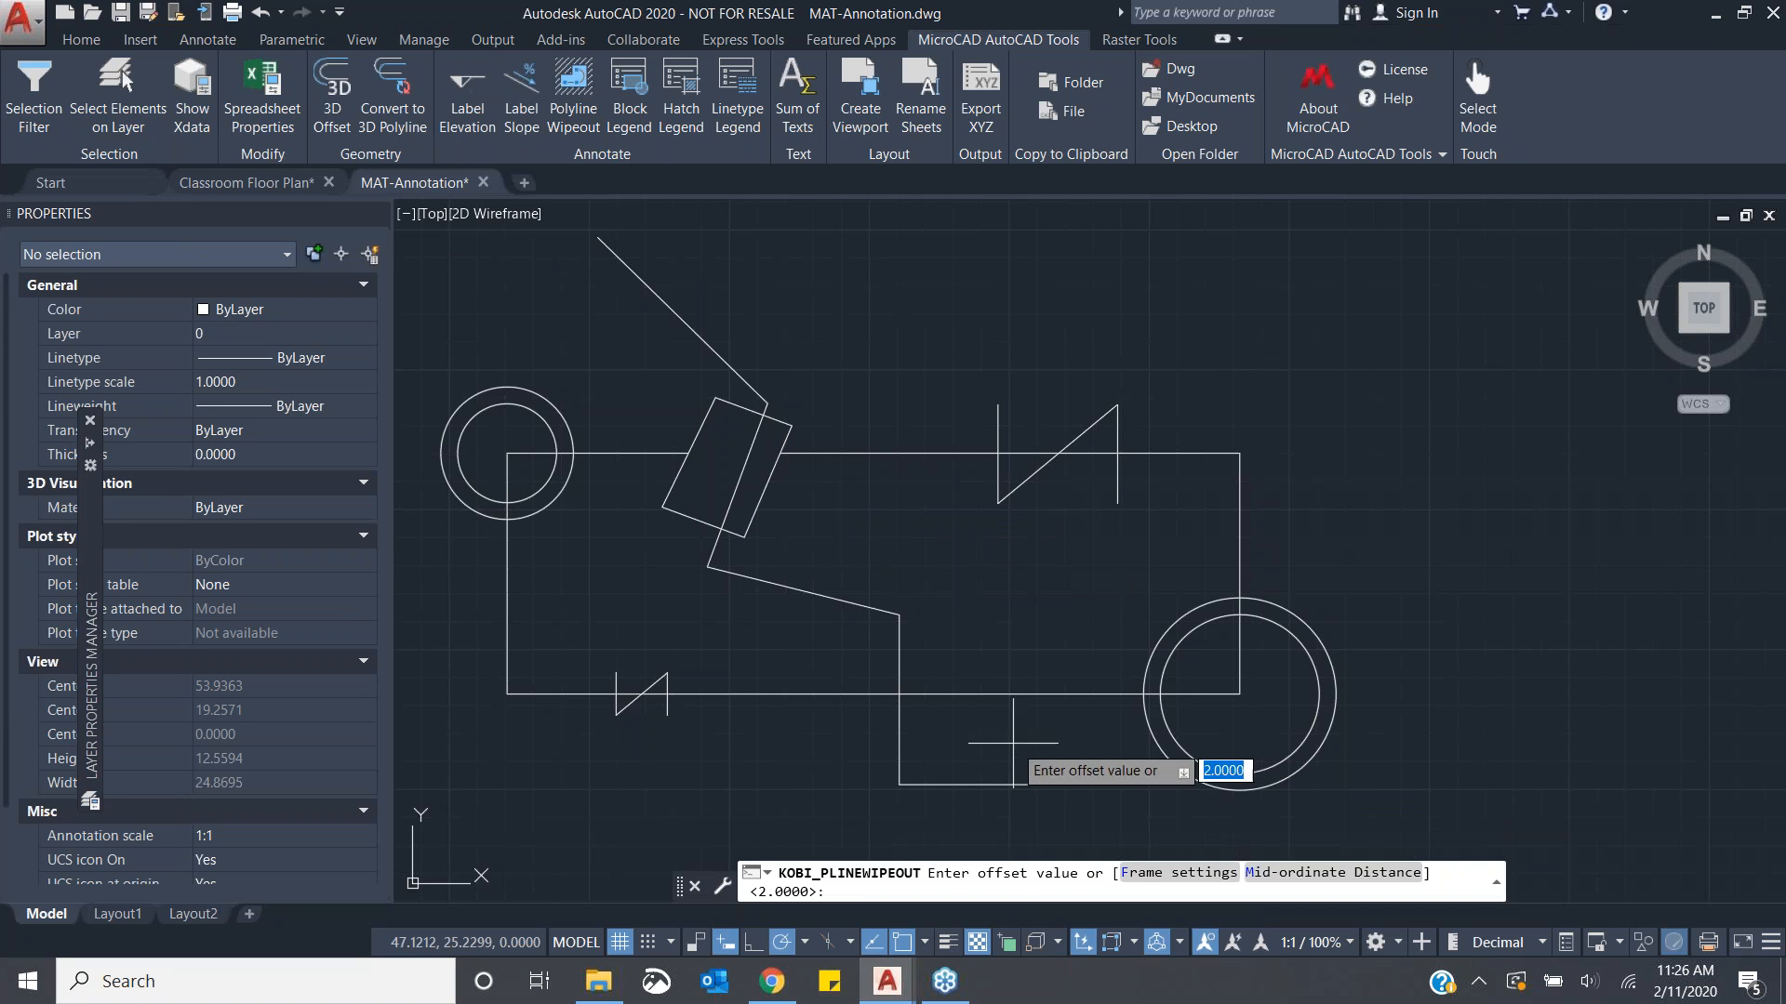
left_click(1159, 874)
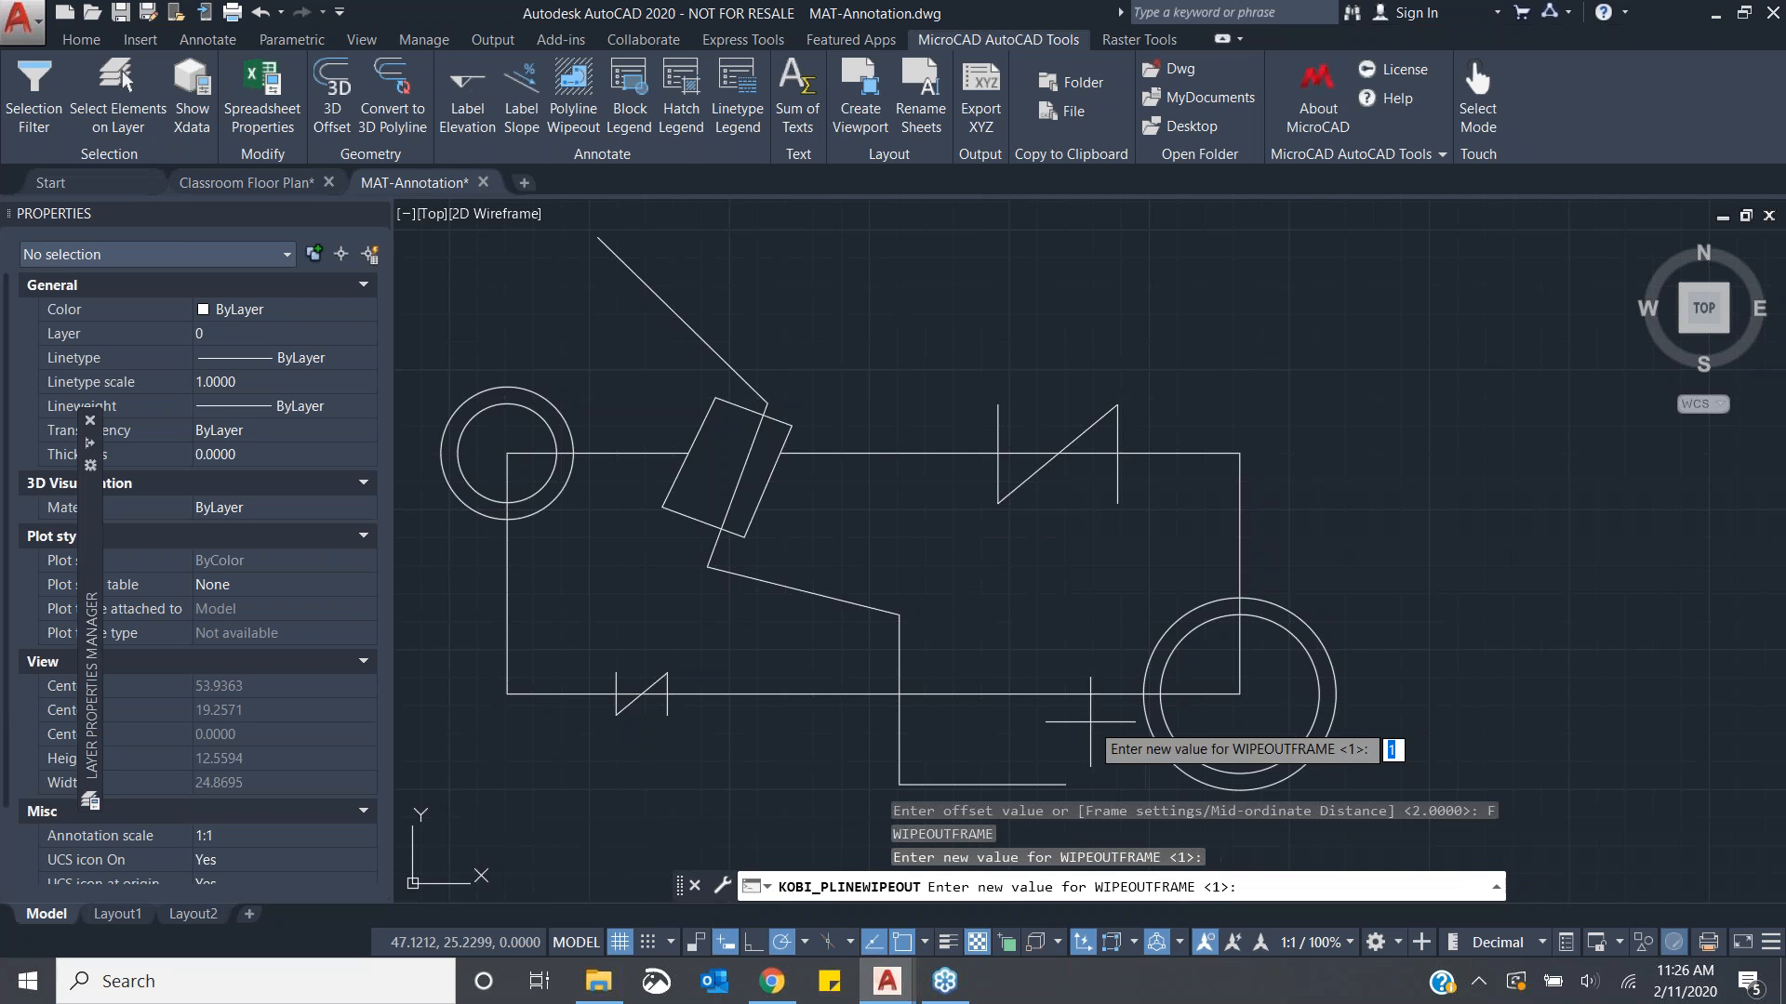
key("Return")
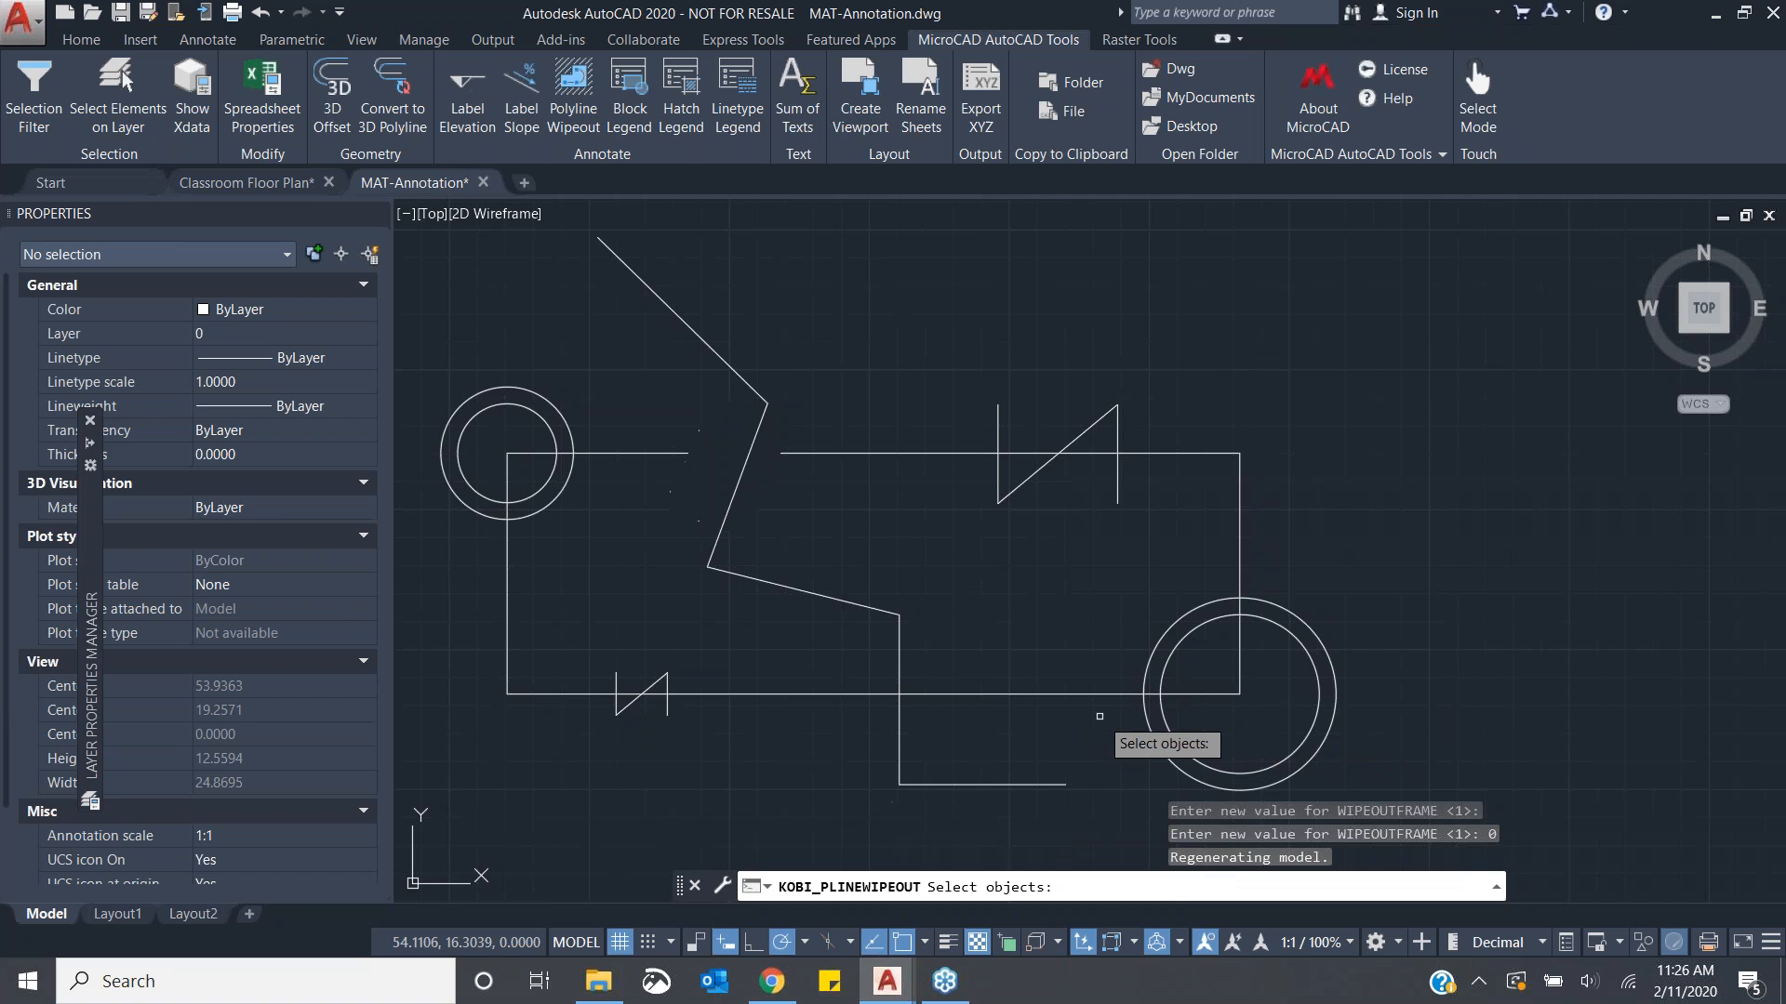
key("Escape")
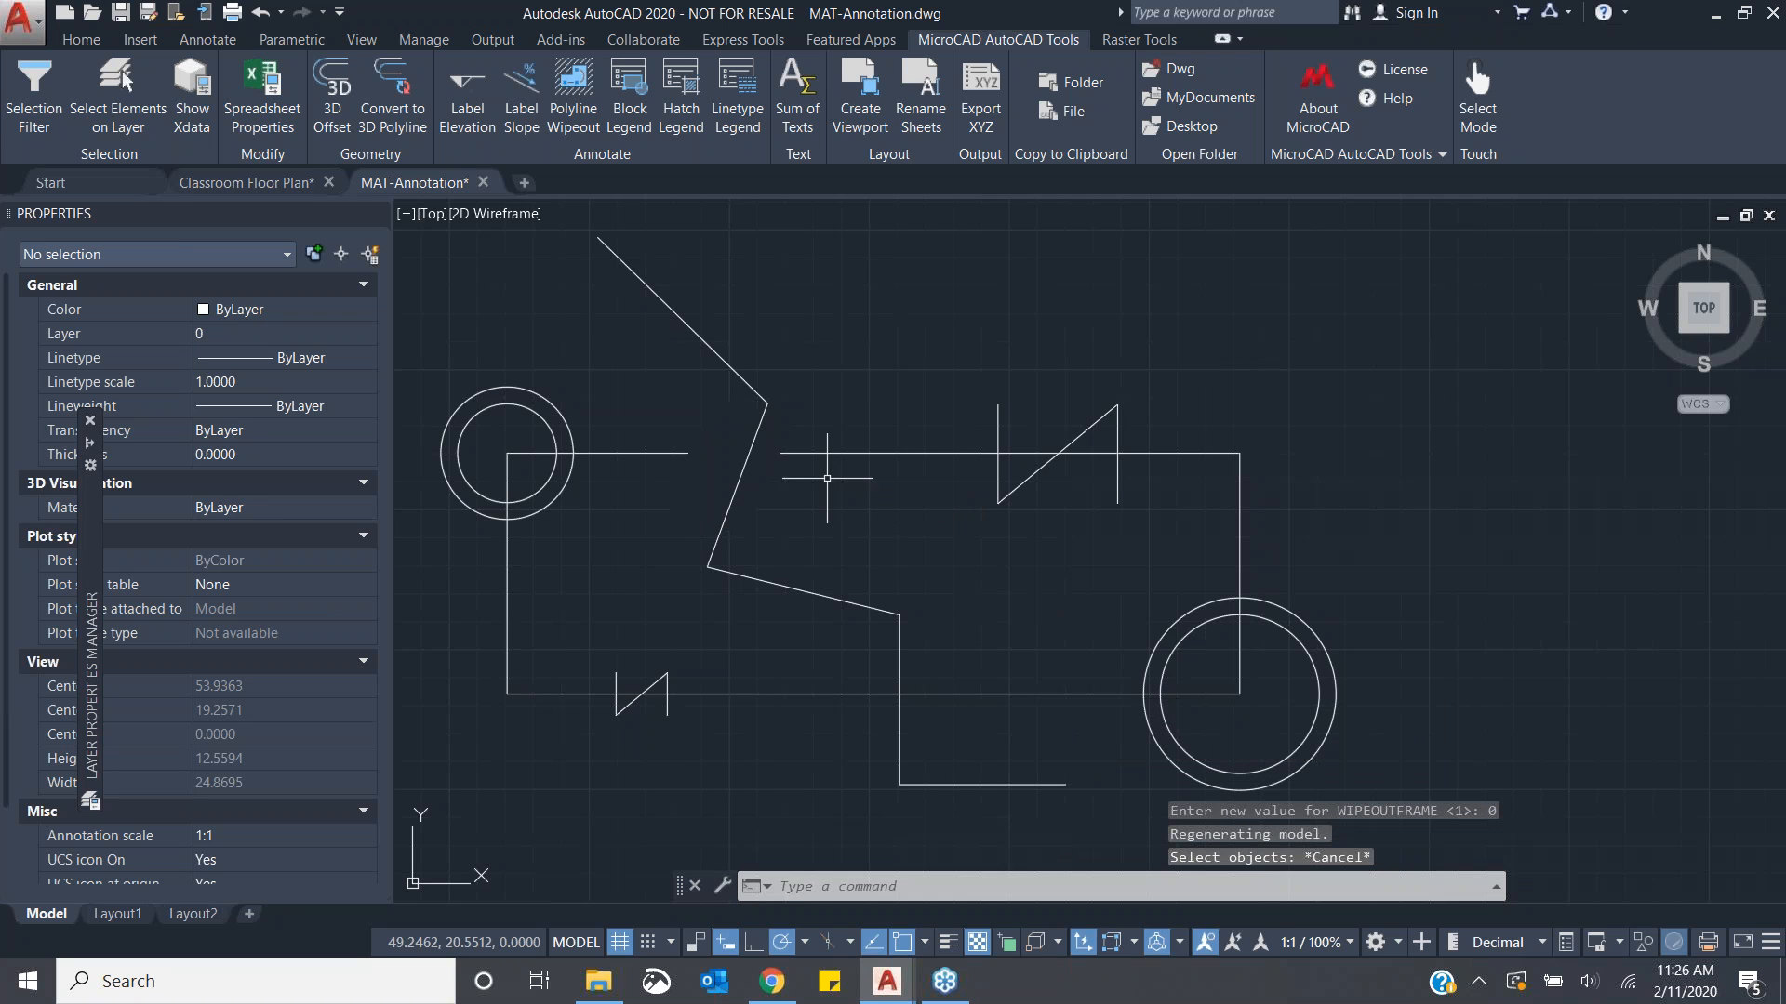
- Select the frameless wipeout on the zigzag polyline and delete it
left_click(838, 453)
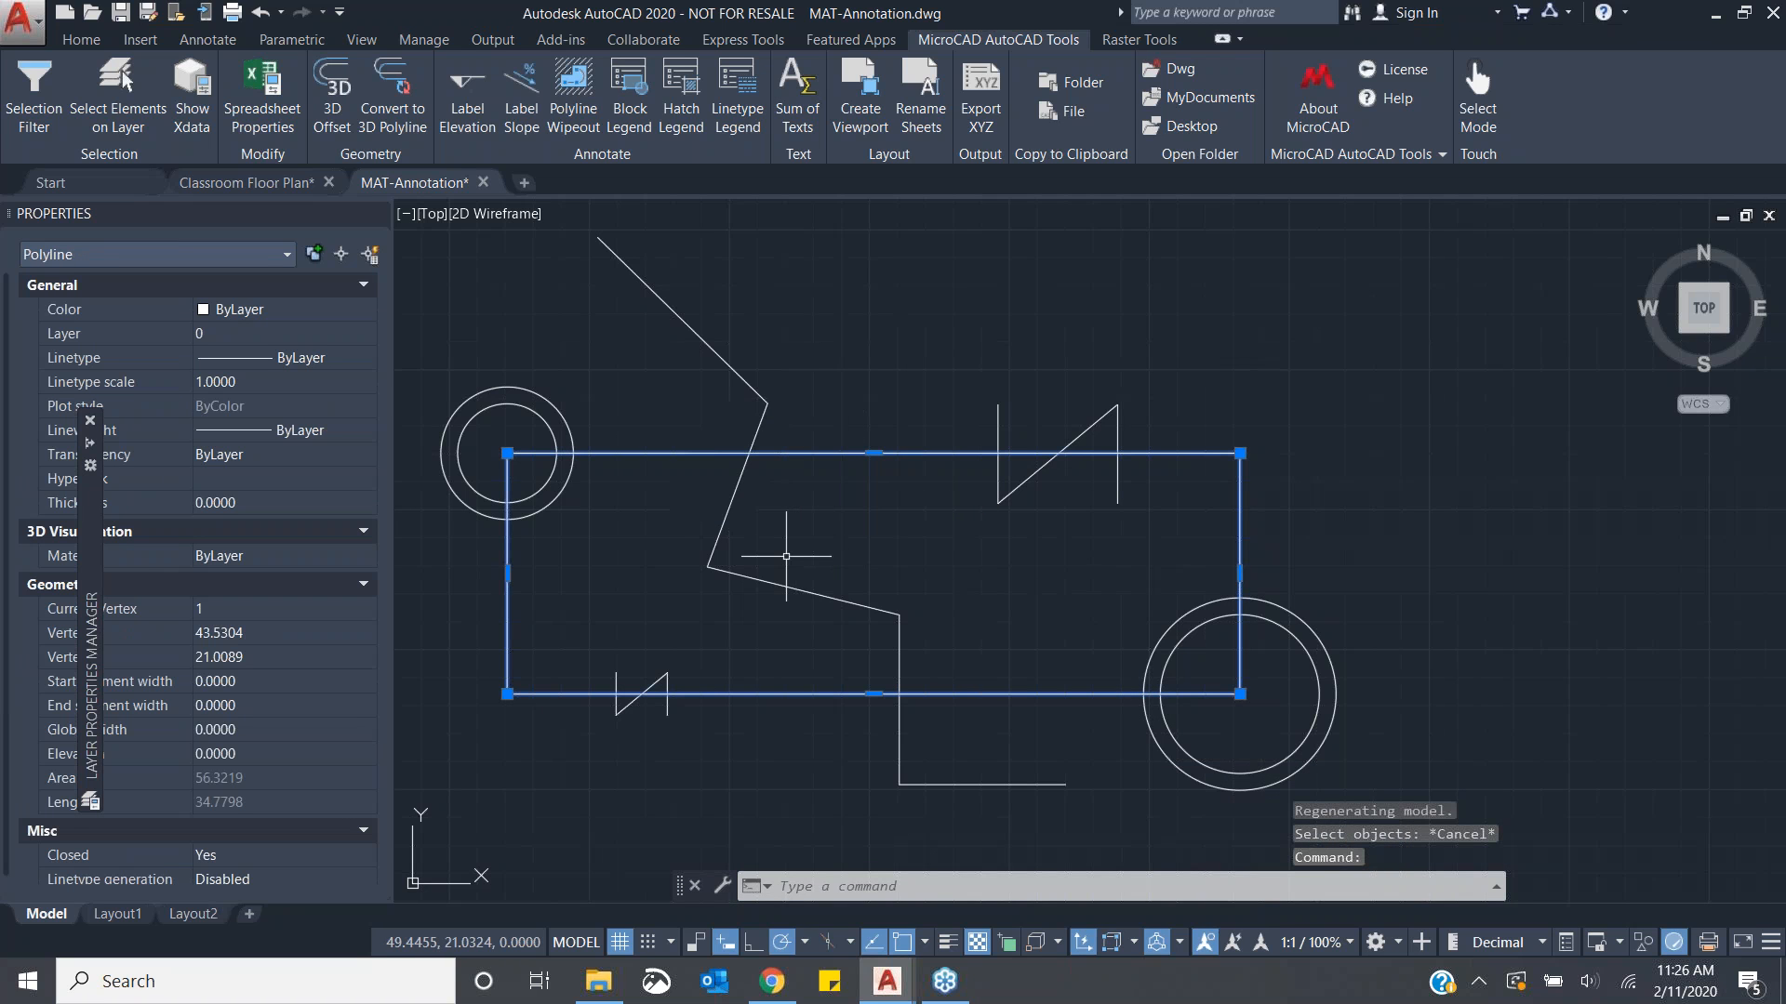
key("Escape")
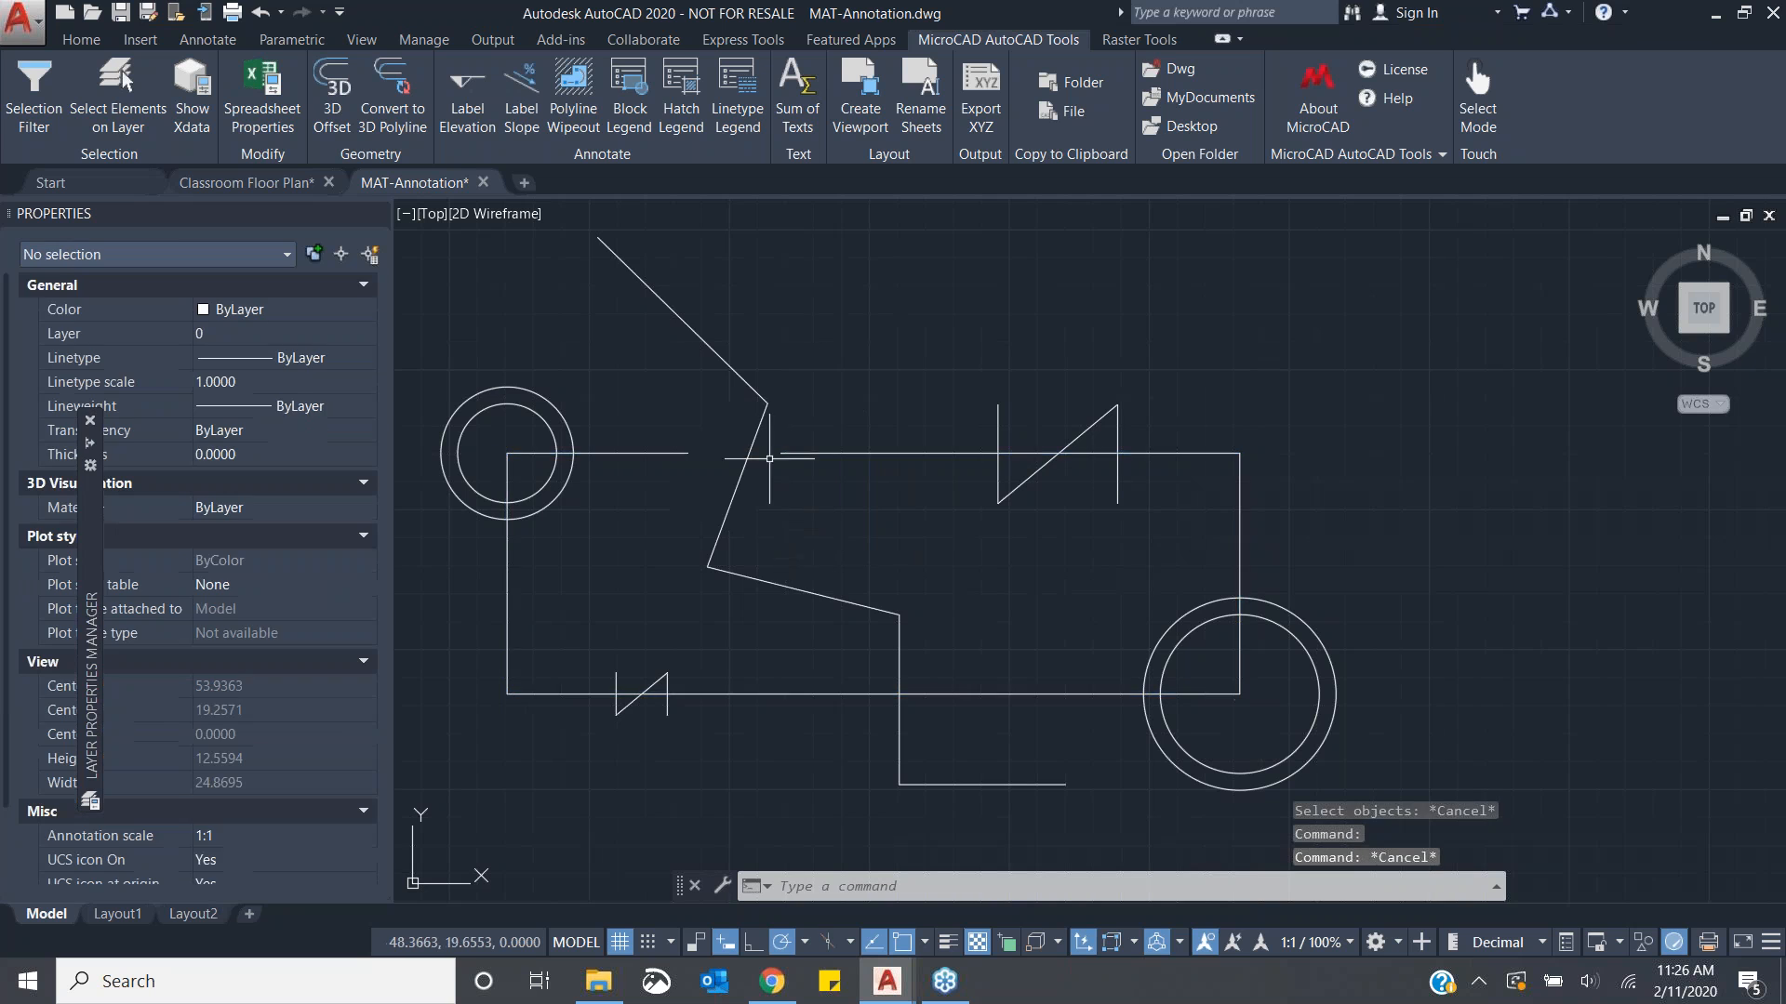
left_click(708, 420)
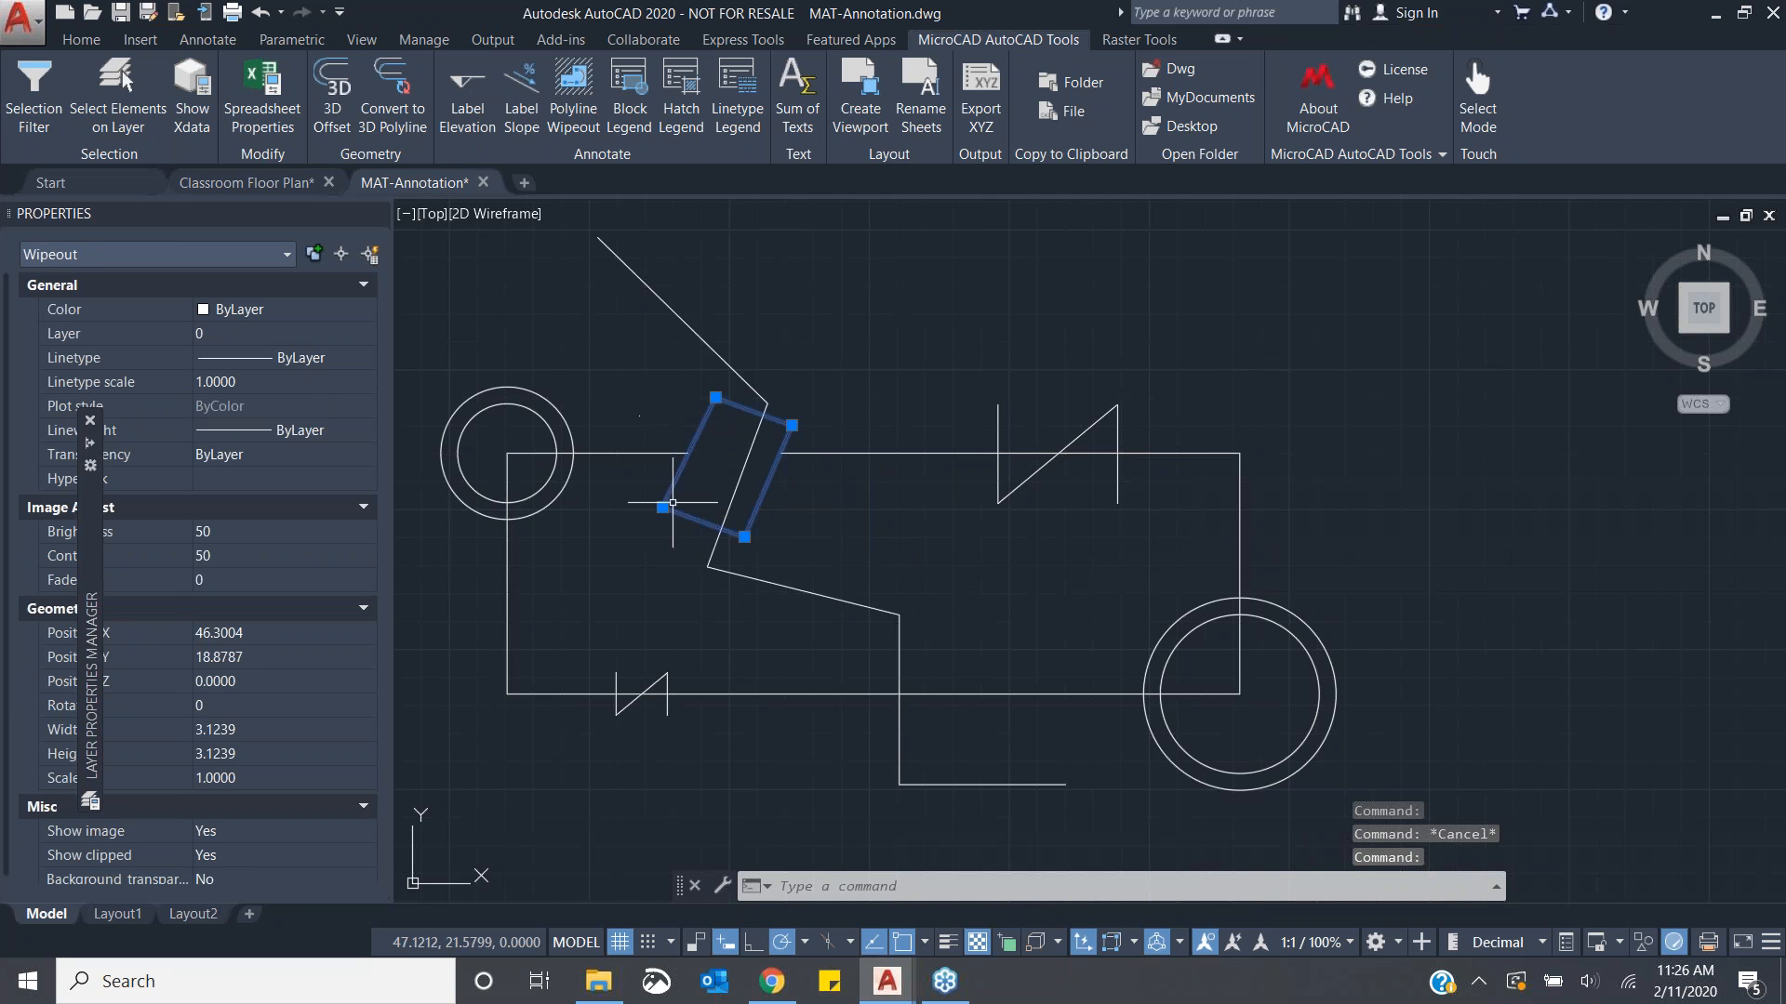
key("Delete")
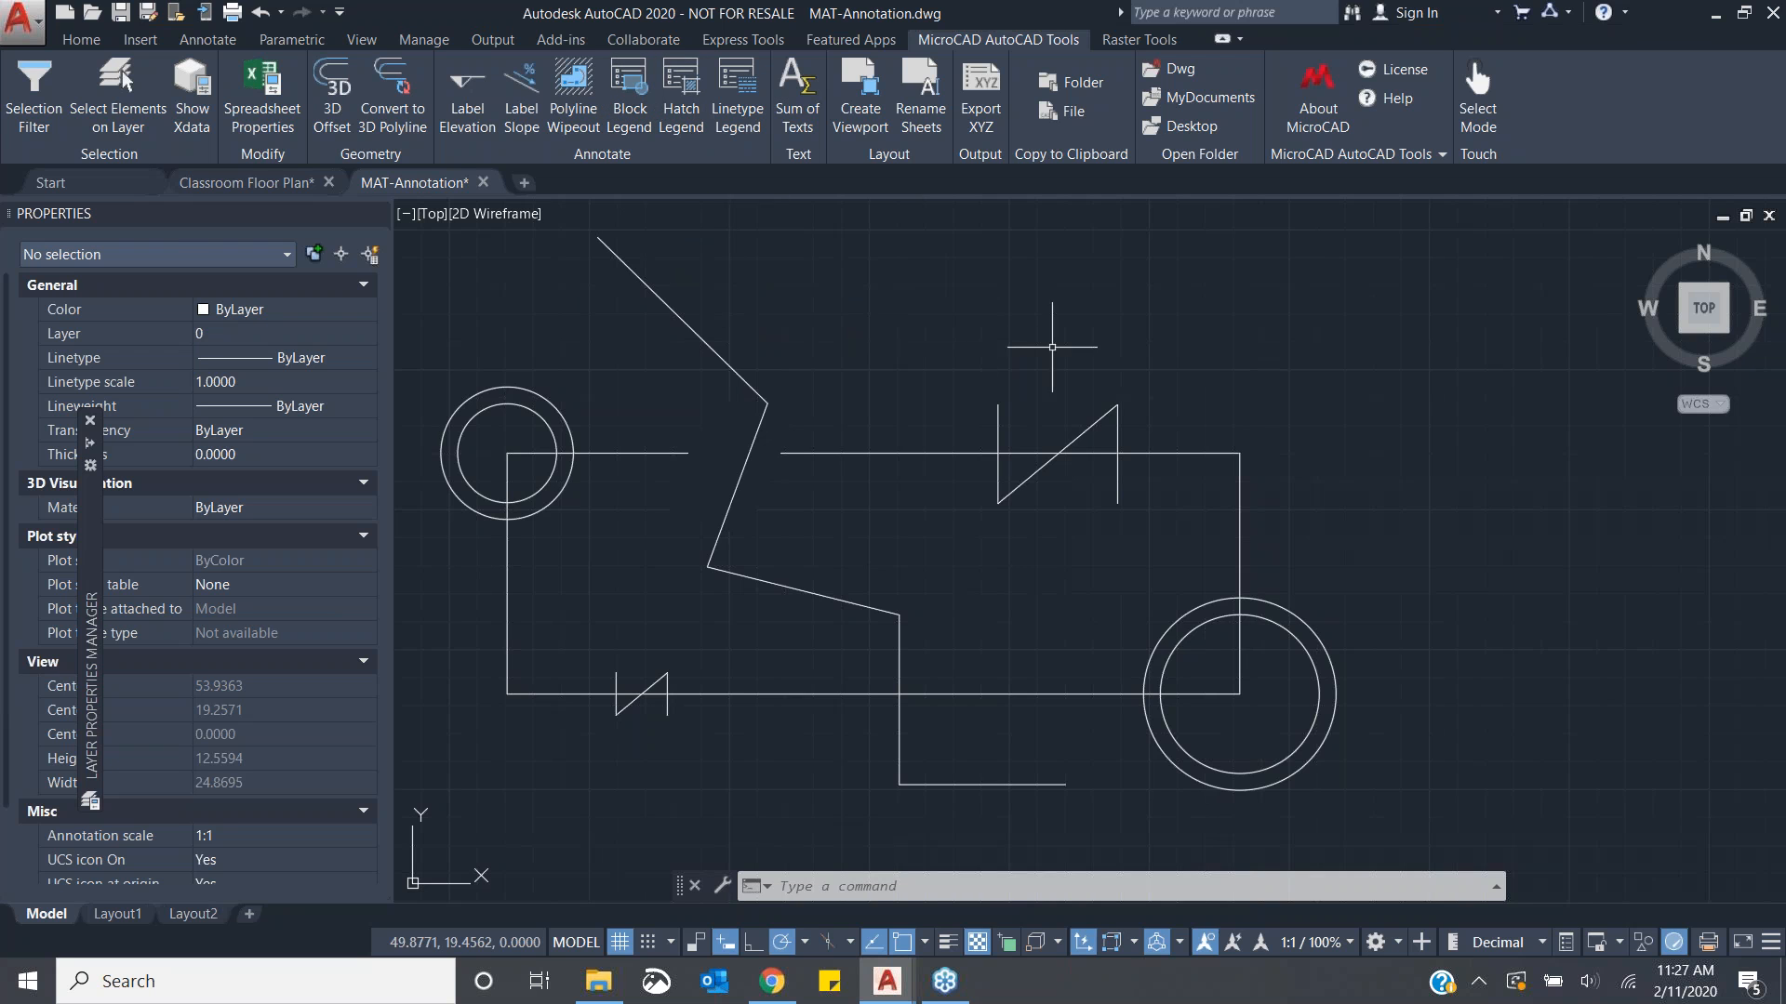
- Insert a Block Legend table titled Legend listing all five blocks, placed to the right of the schematic
middle_click_drag(1052, 351, 893, 359)
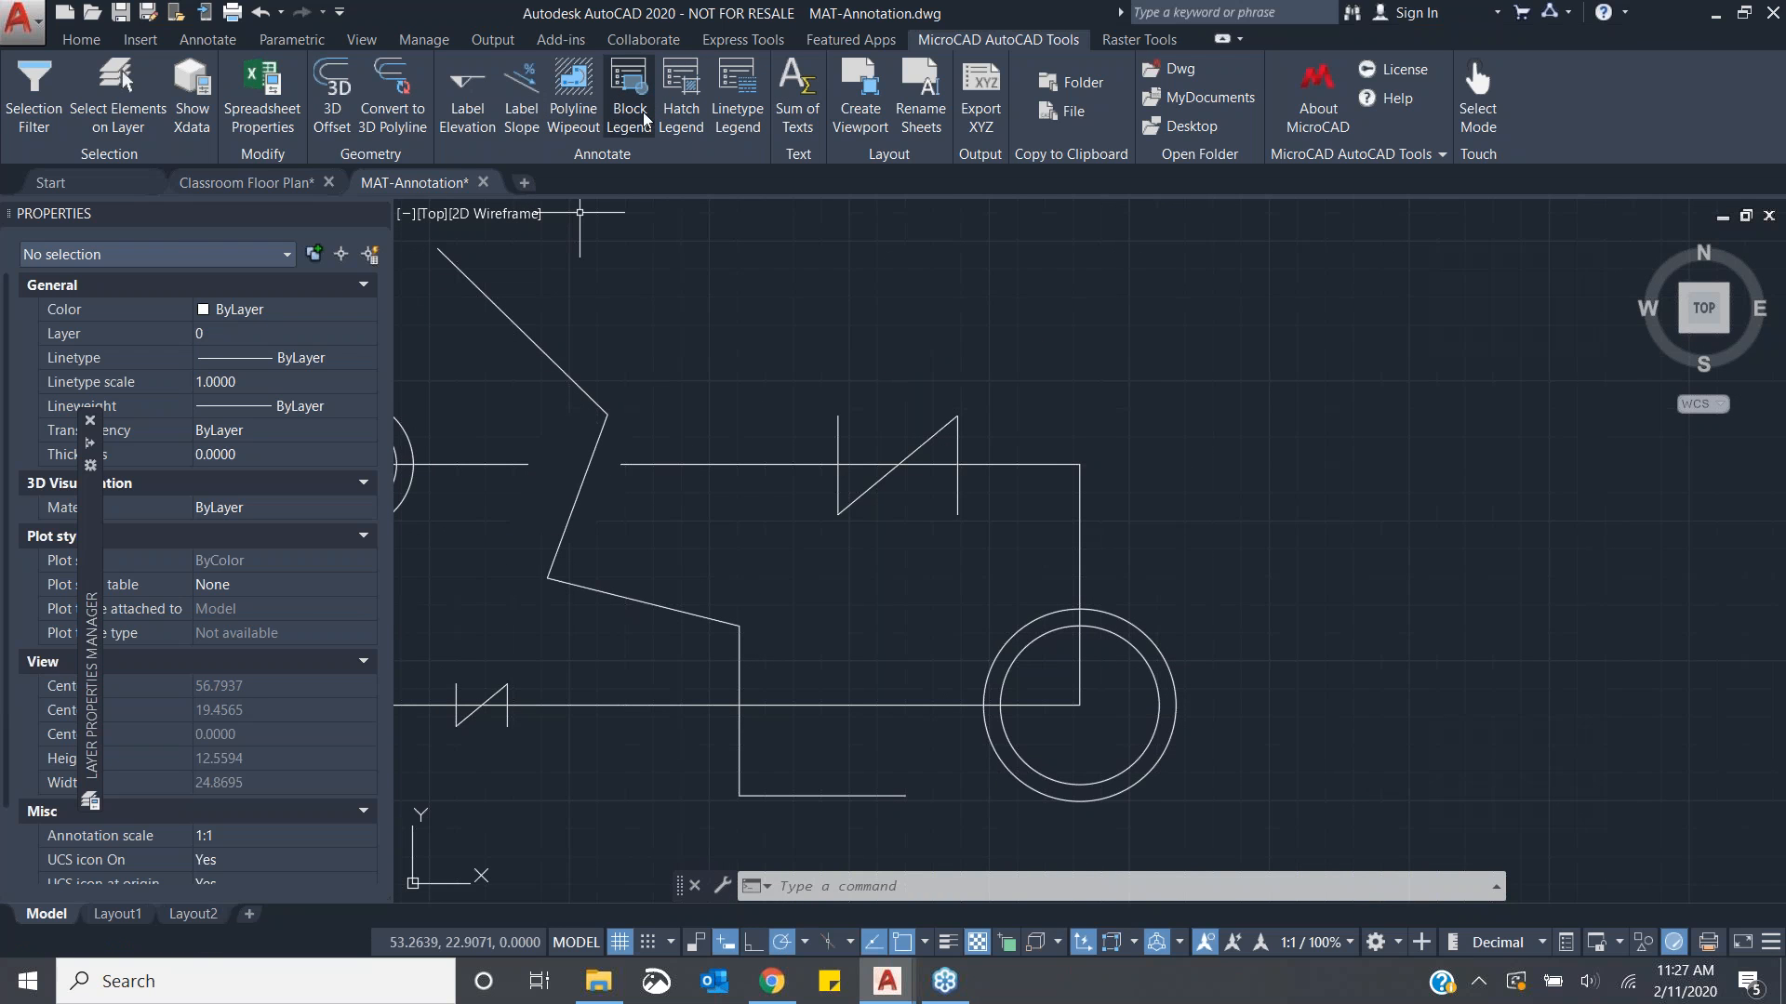
scroll(782, 300, "down", 2)
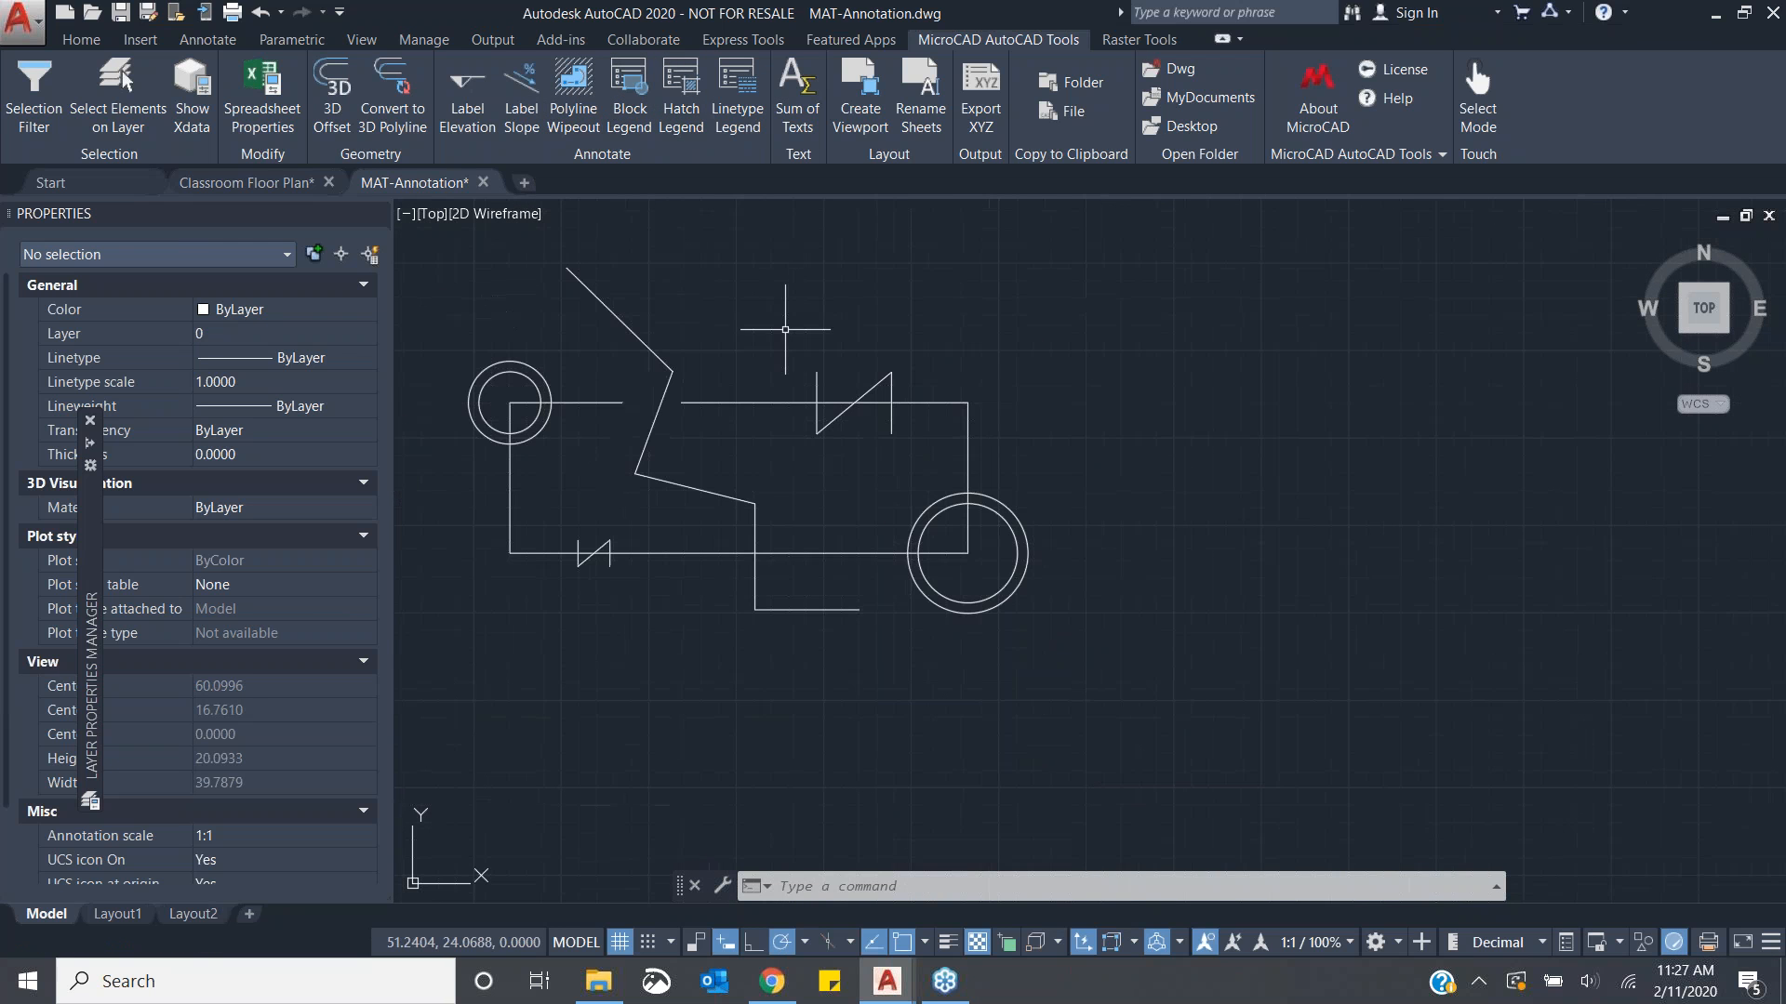
left_click(850, 404)
left_click(528, 364)
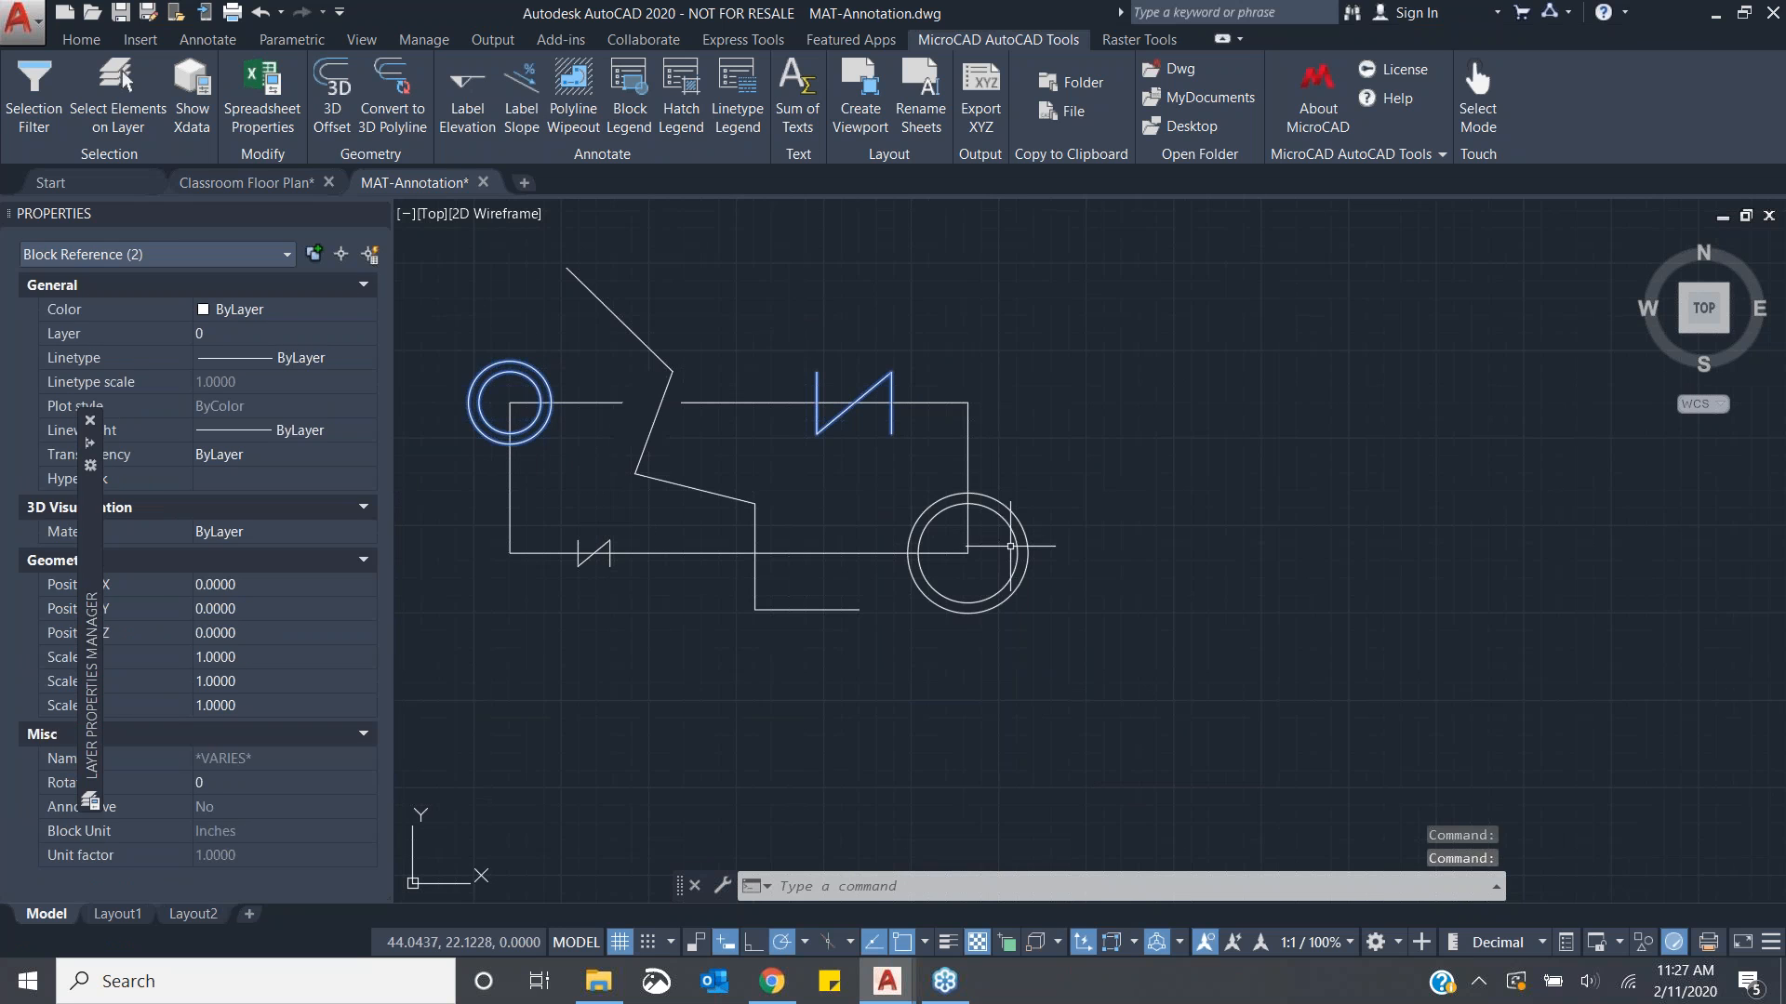
key("Escape")
key("Escape")
key("Escape")
left_click(633, 117)
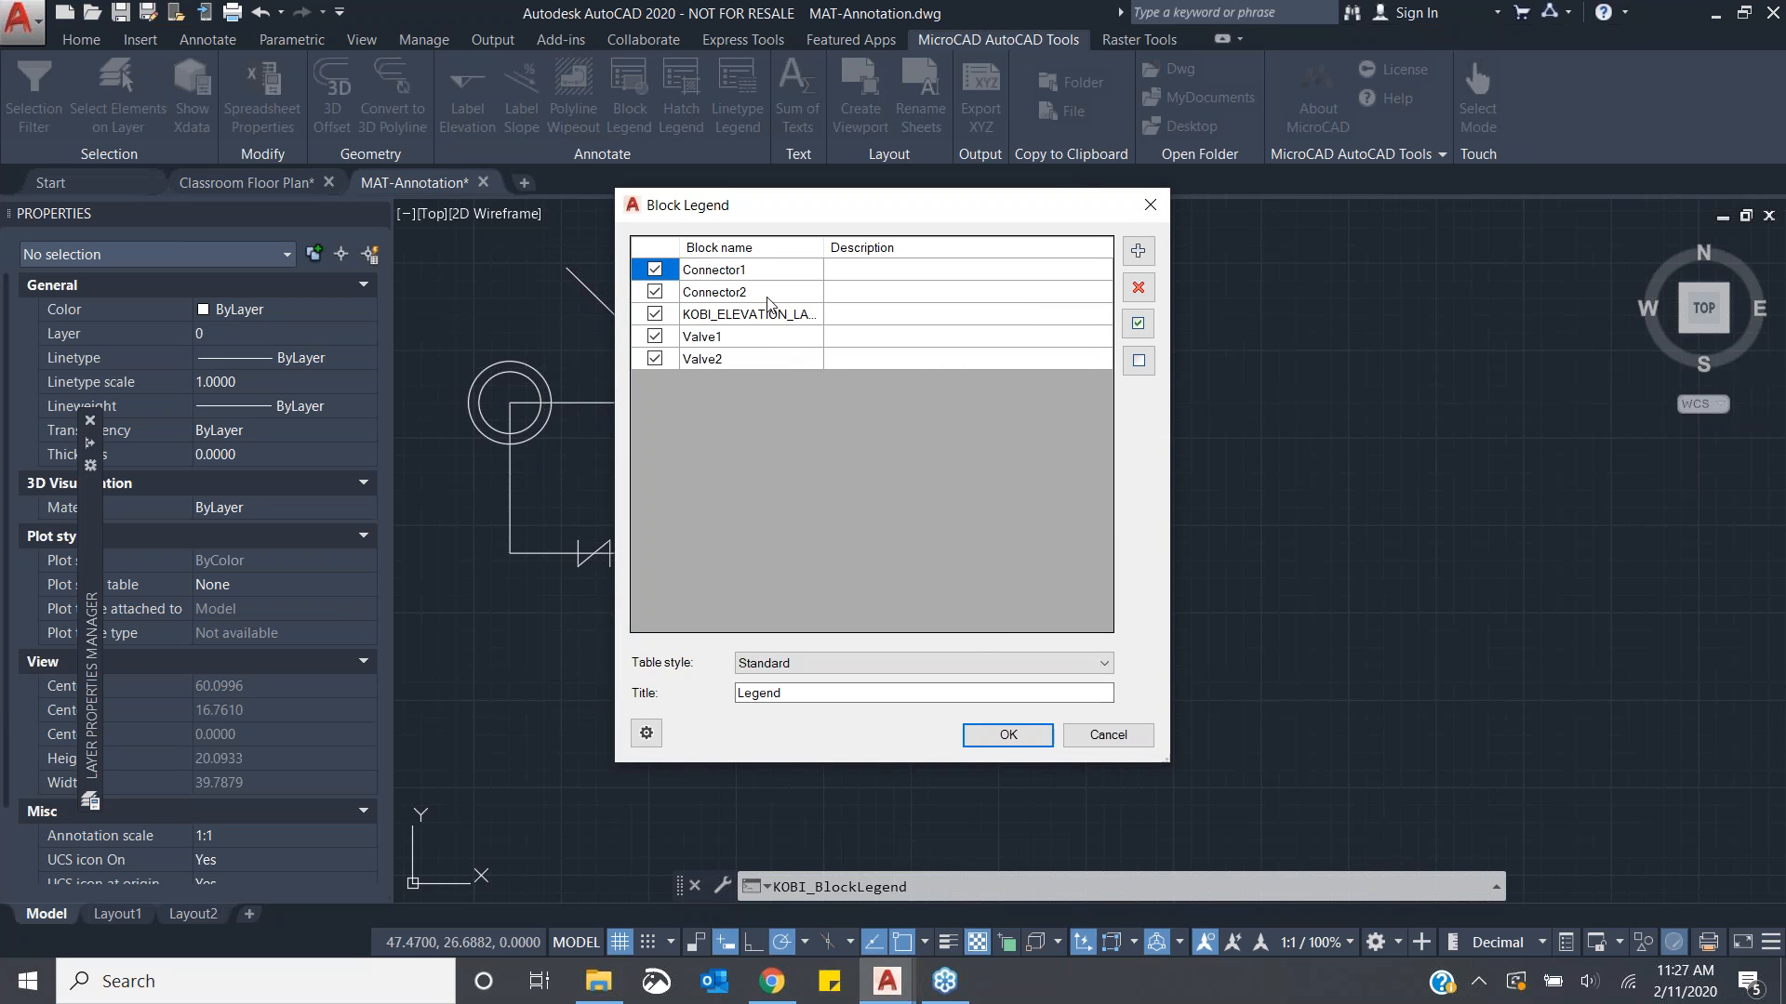
left_click(1008, 735)
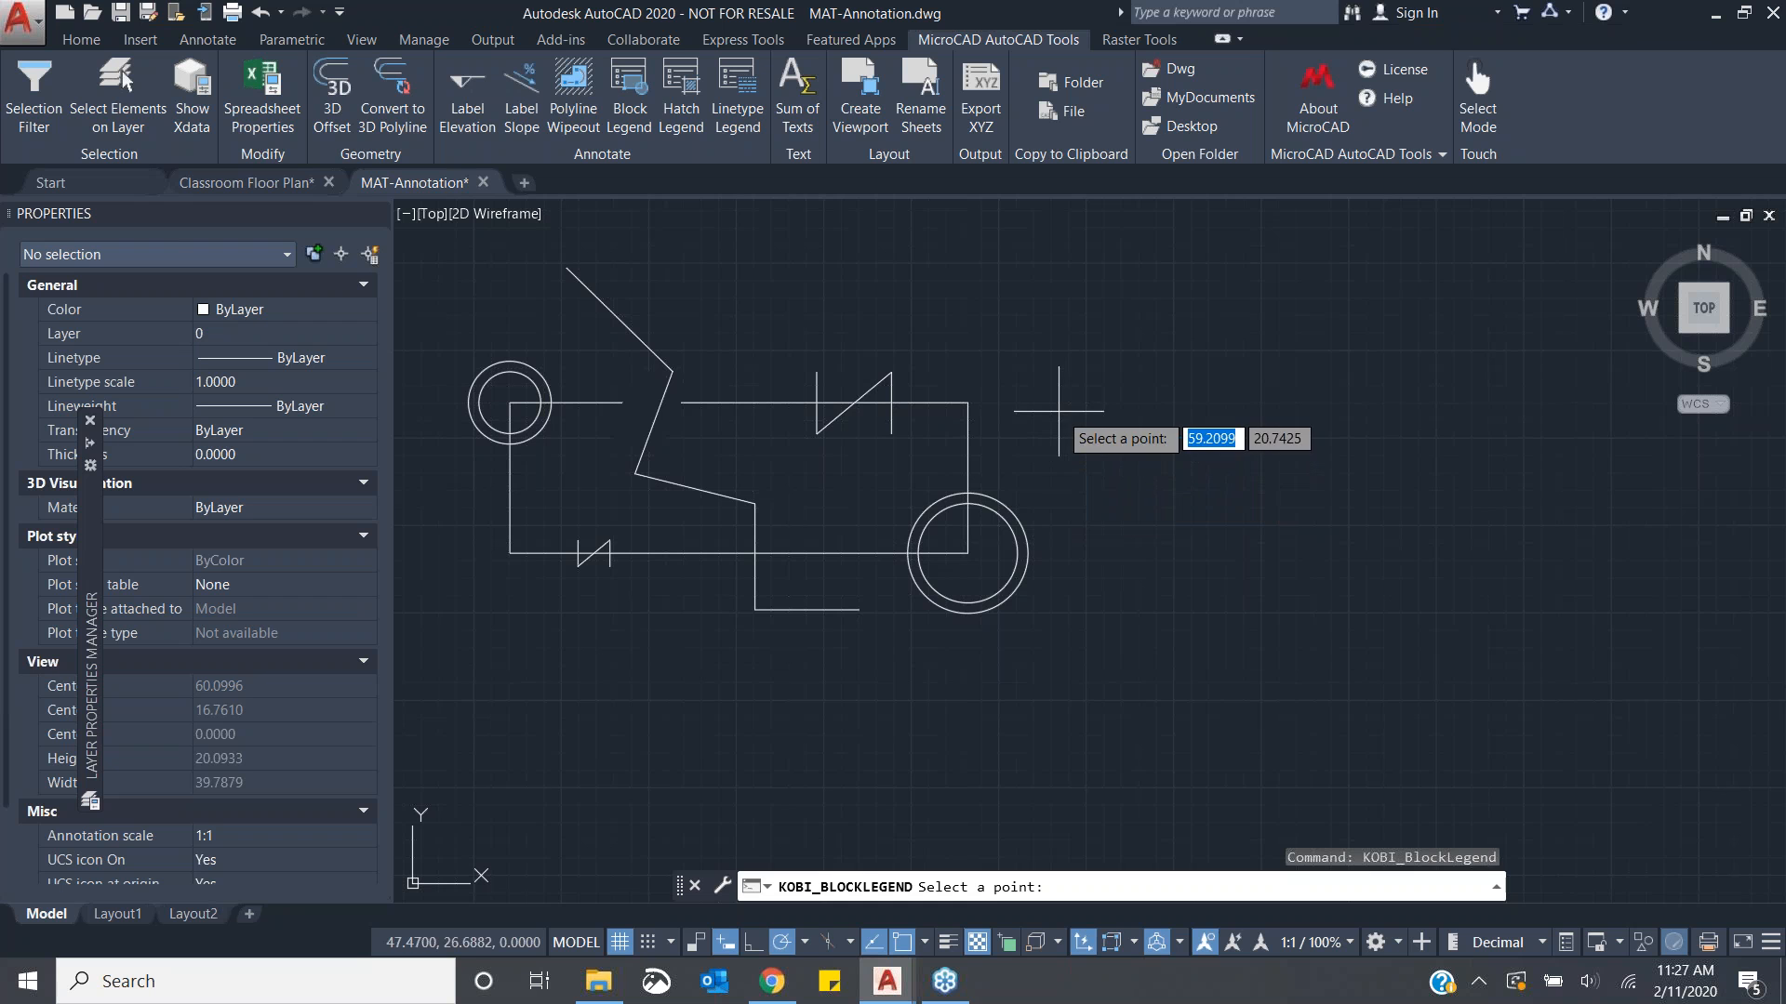
left_click(1059, 411)
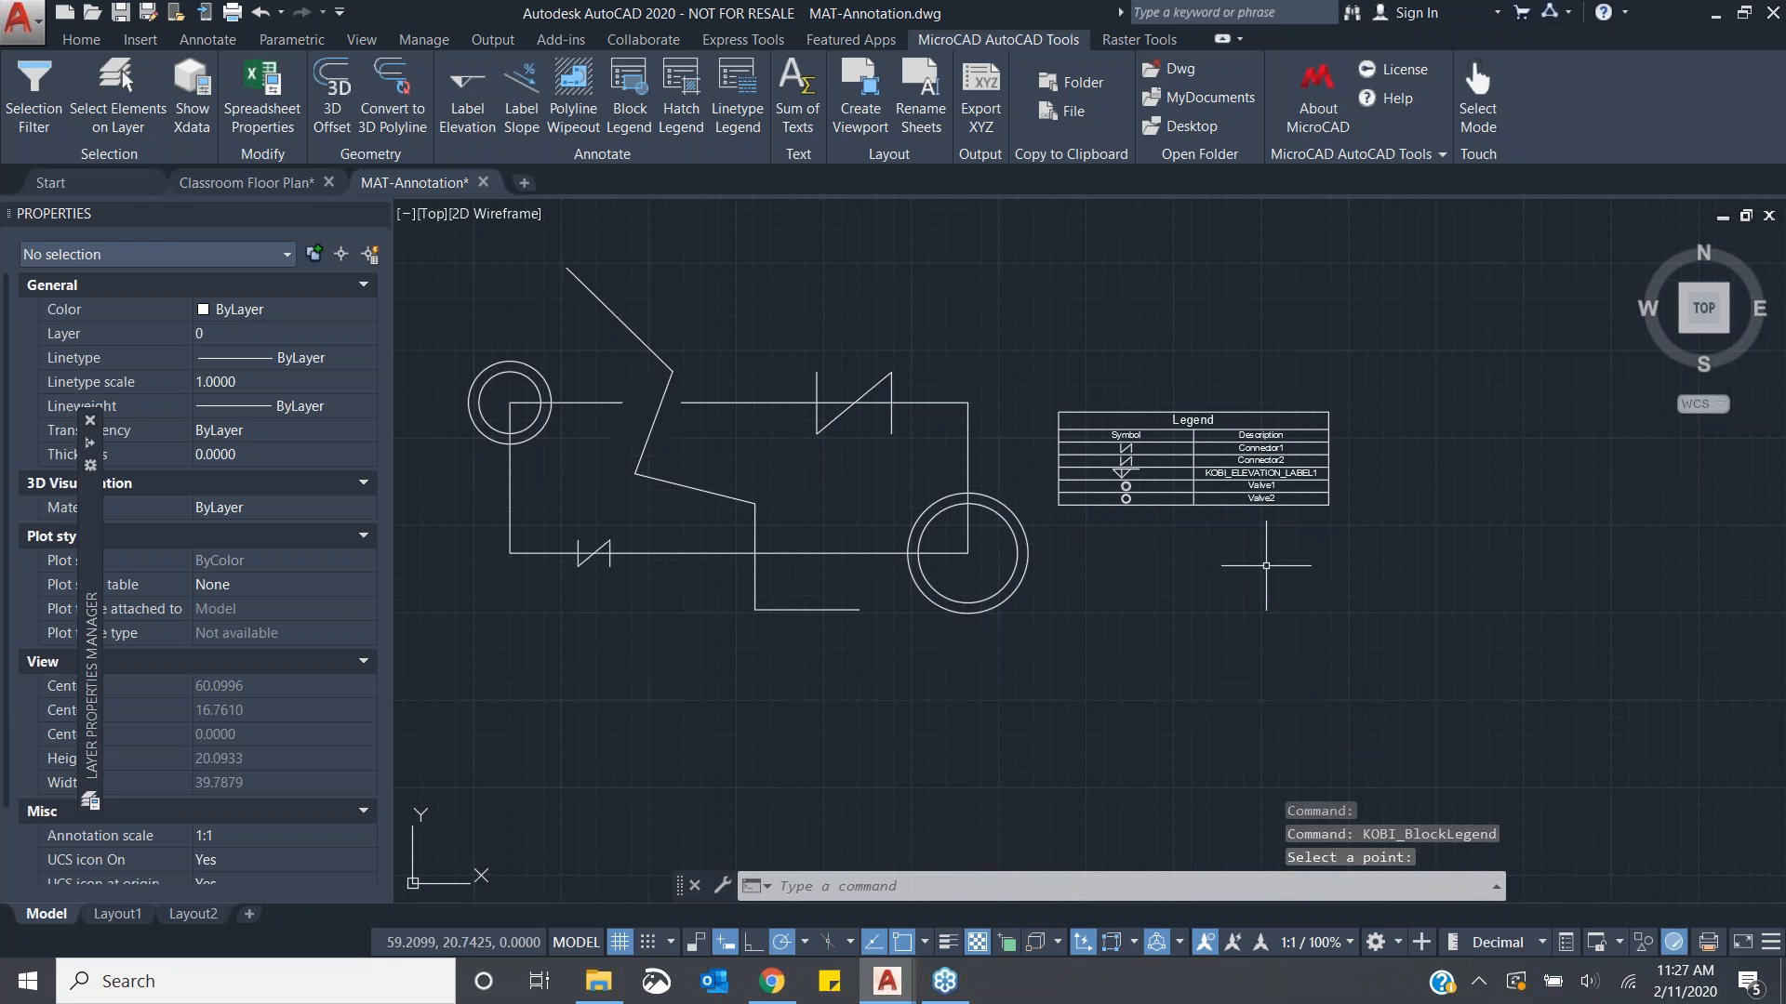
scroll(1326, 466, "up", 5)
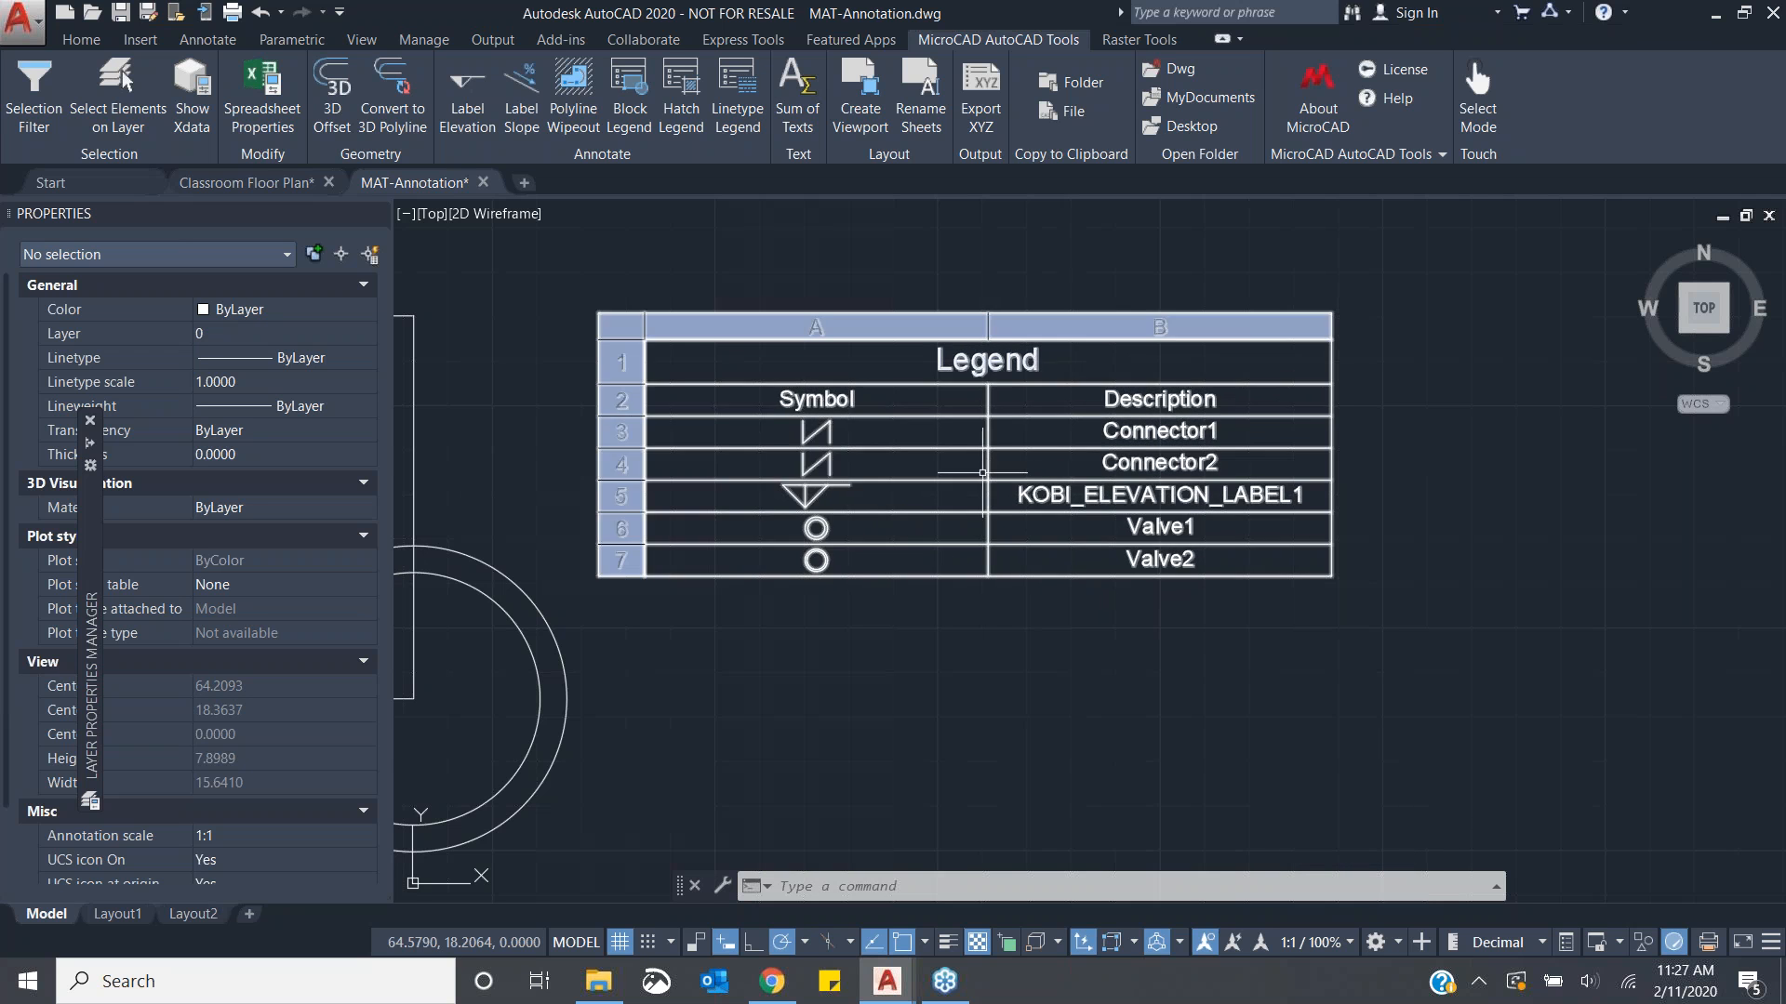
- Insert a Hatch Legend table titled Hatch Legend for the four hatch patterns, placed to the right of the hatched drawing
scroll(916, 586, "down", 2)
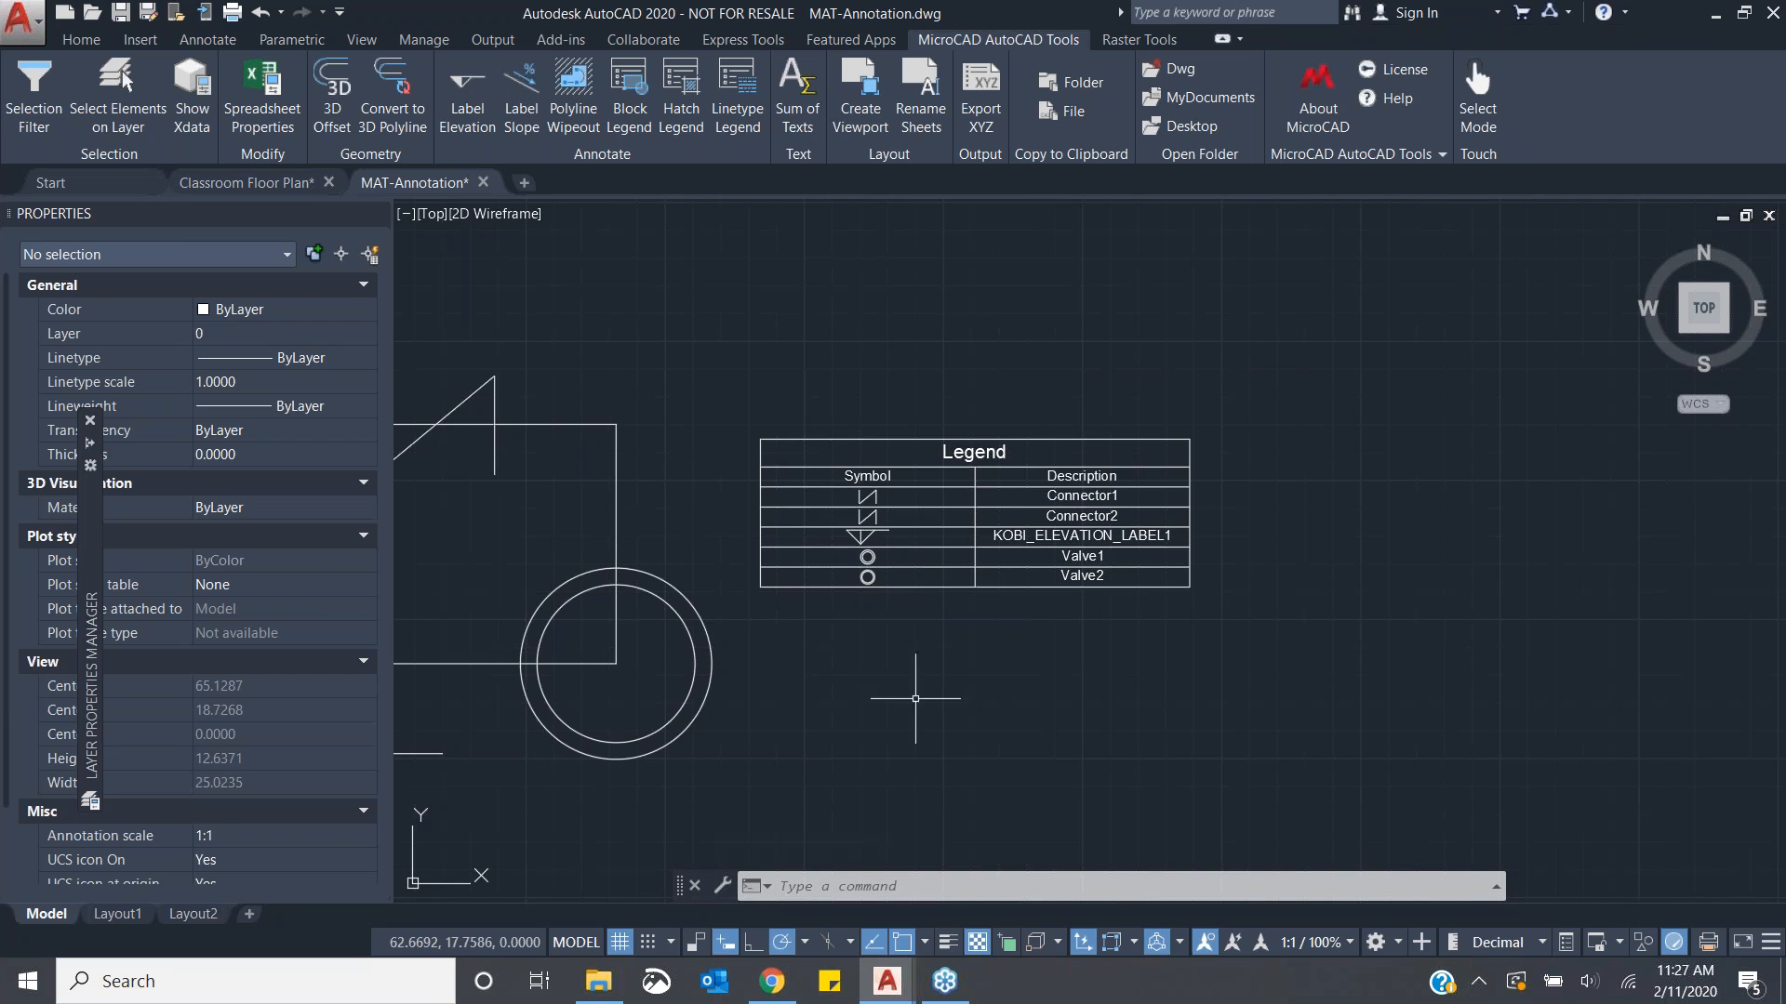
scroll(1032, 642, "down", 2)
scroll(1290, 617, "down", 2)
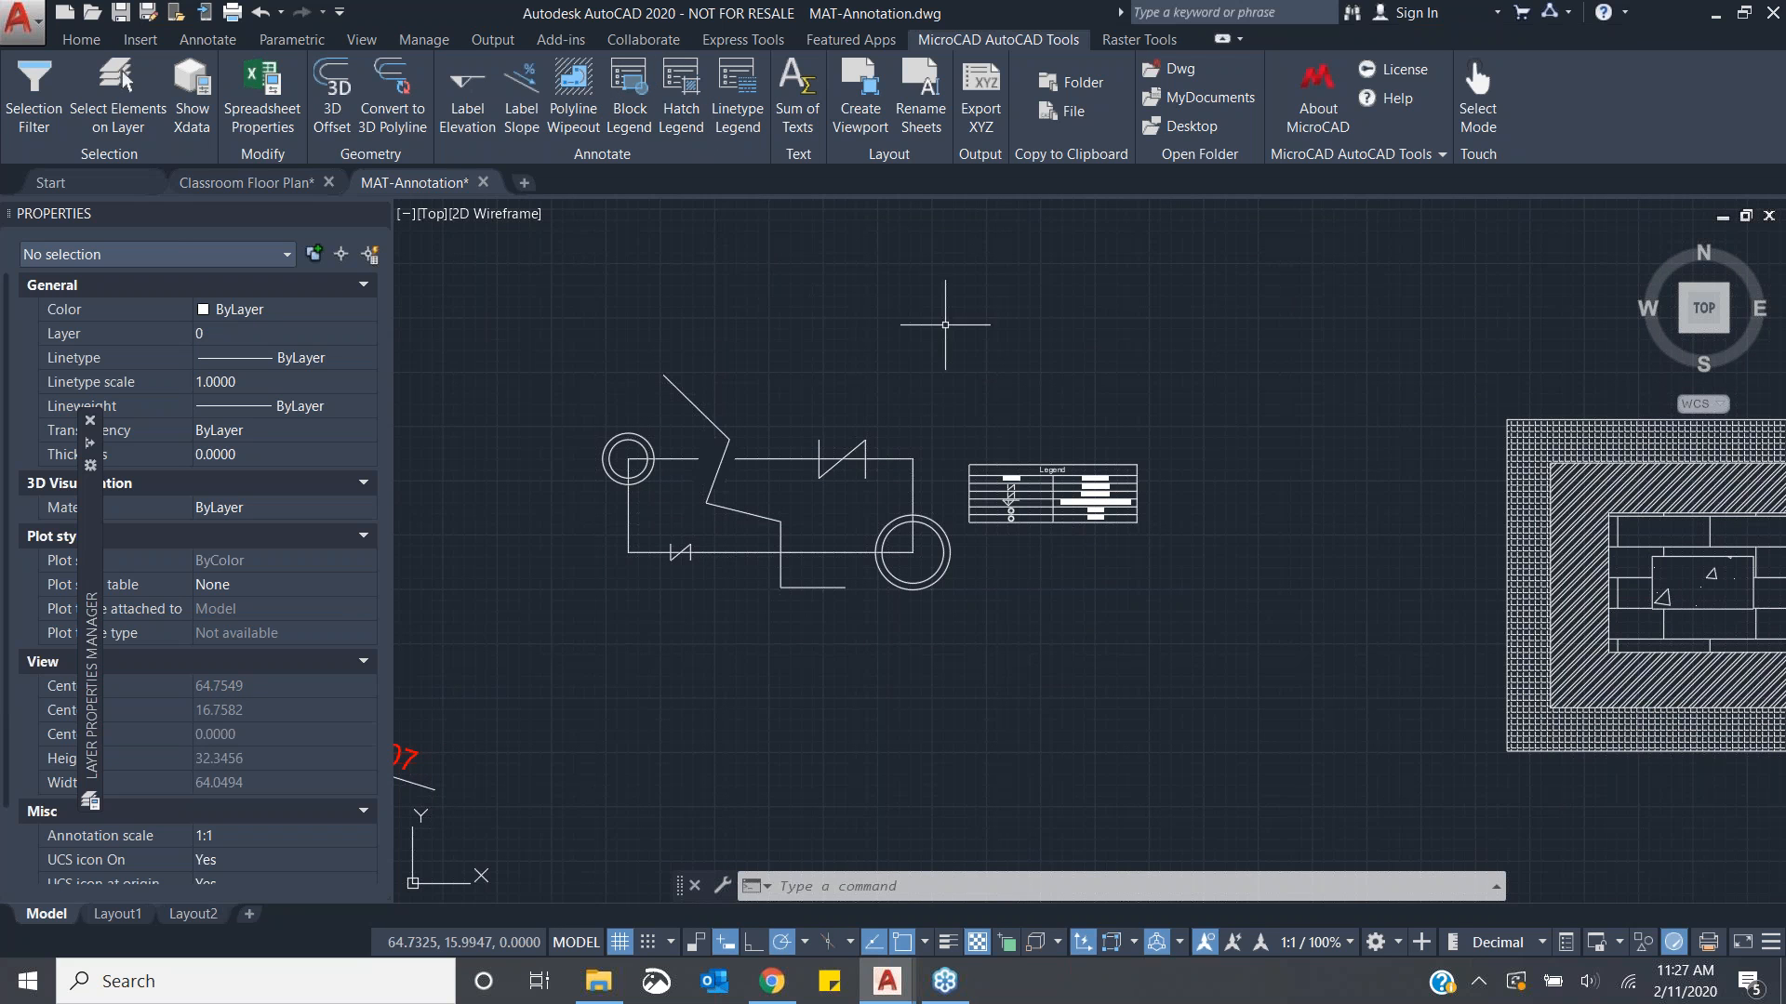
middle_click_drag(1144, 558, 723, 555)
scroll(964, 558, "down", 2)
scroll(1066, 586, "up", 2)
mouse_move(1223, 606)
middle_mouse_down()
mouse_move(1052, 539)
mouse_move(1044, 559)
middle_mouse_up()
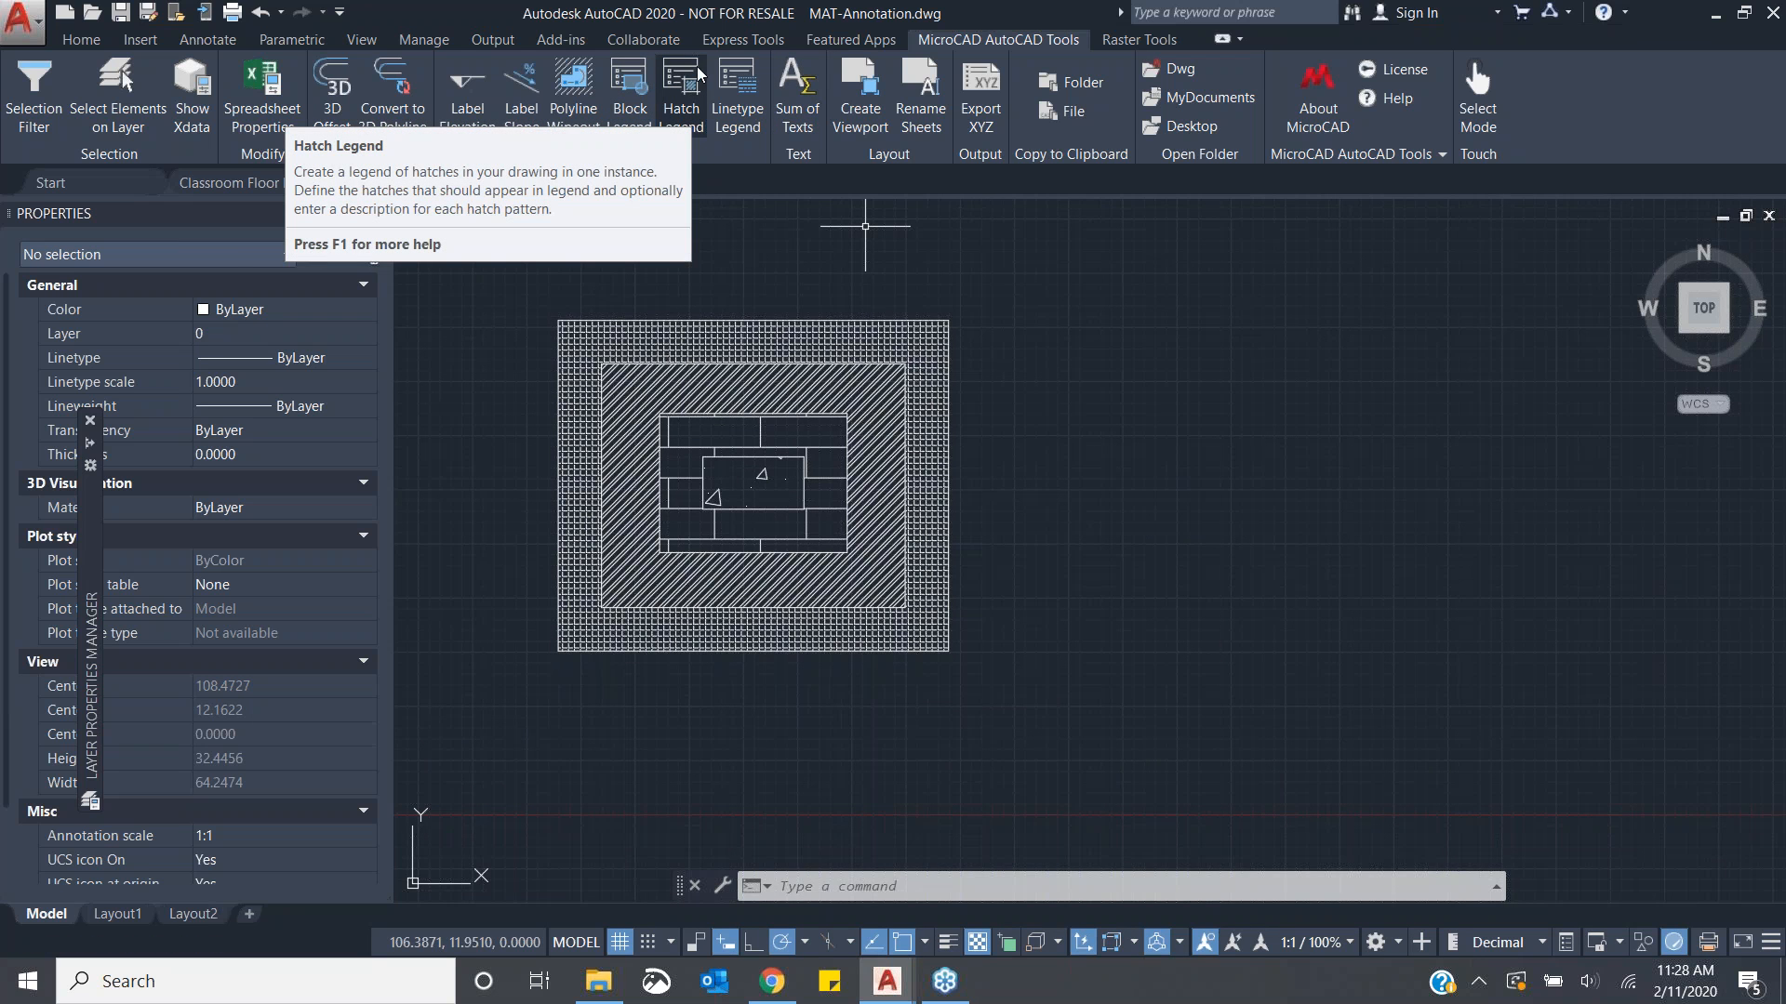
left_click(700, 122)
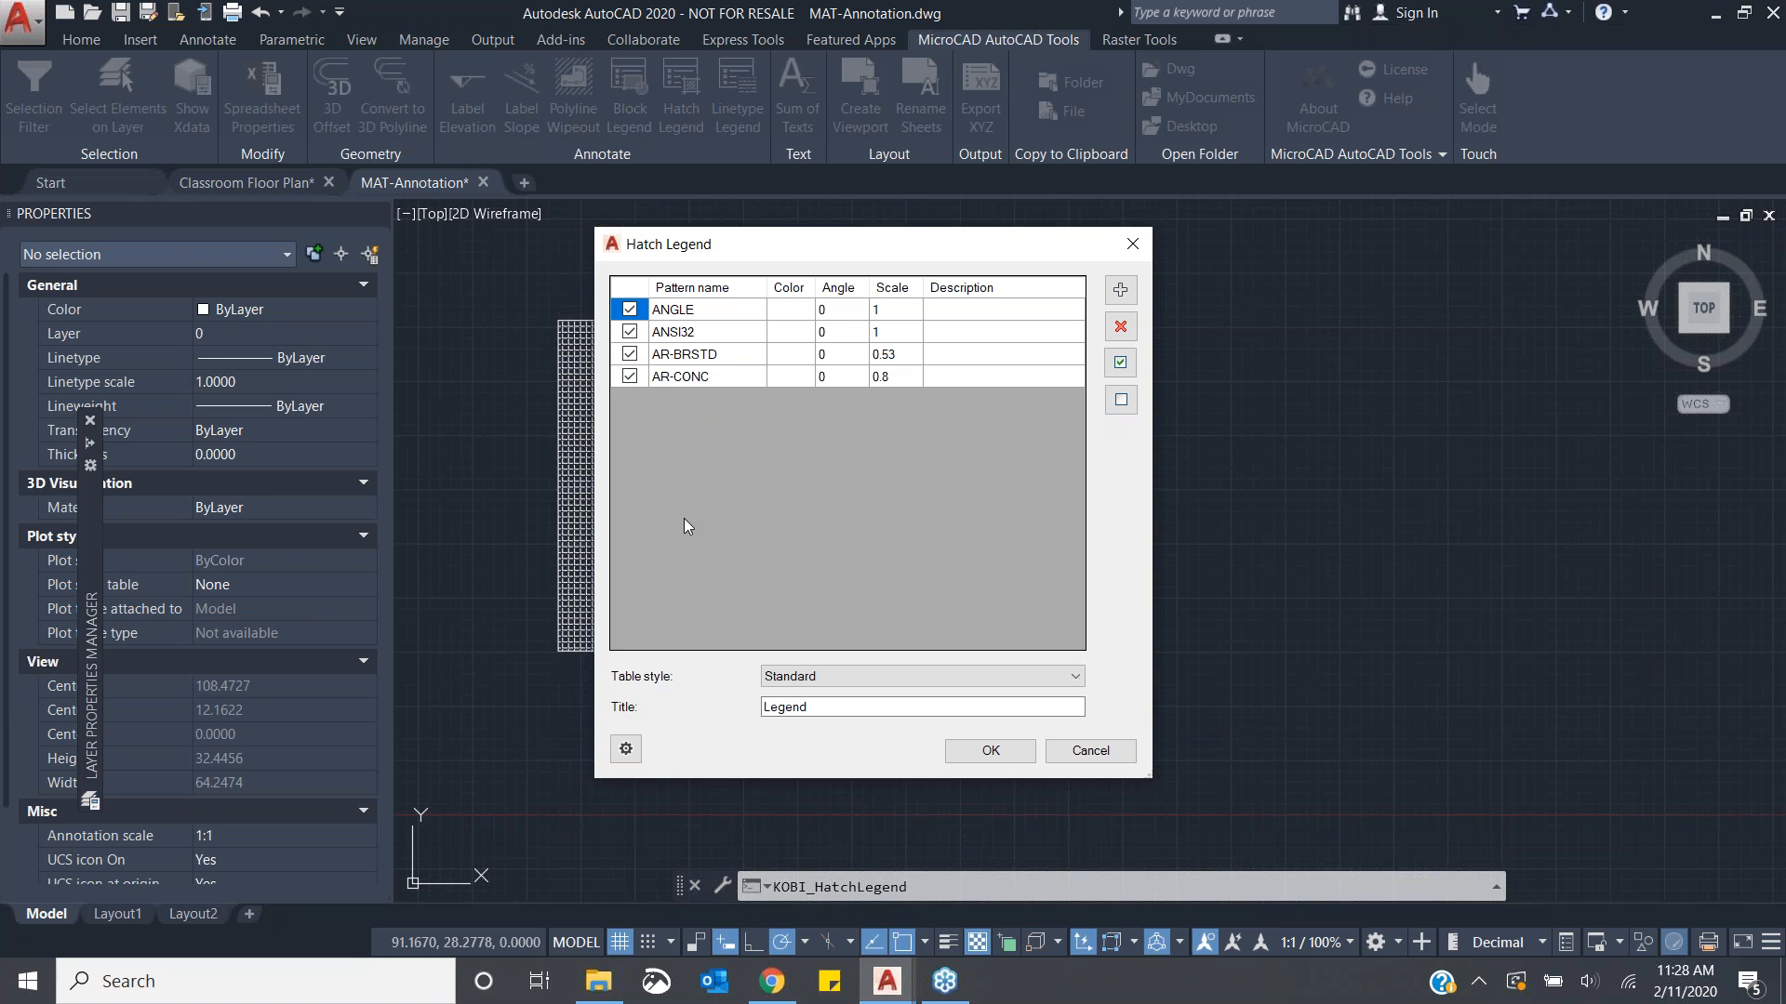
left_click(808, 674)
left_click(809, 674)
type("Hatch")
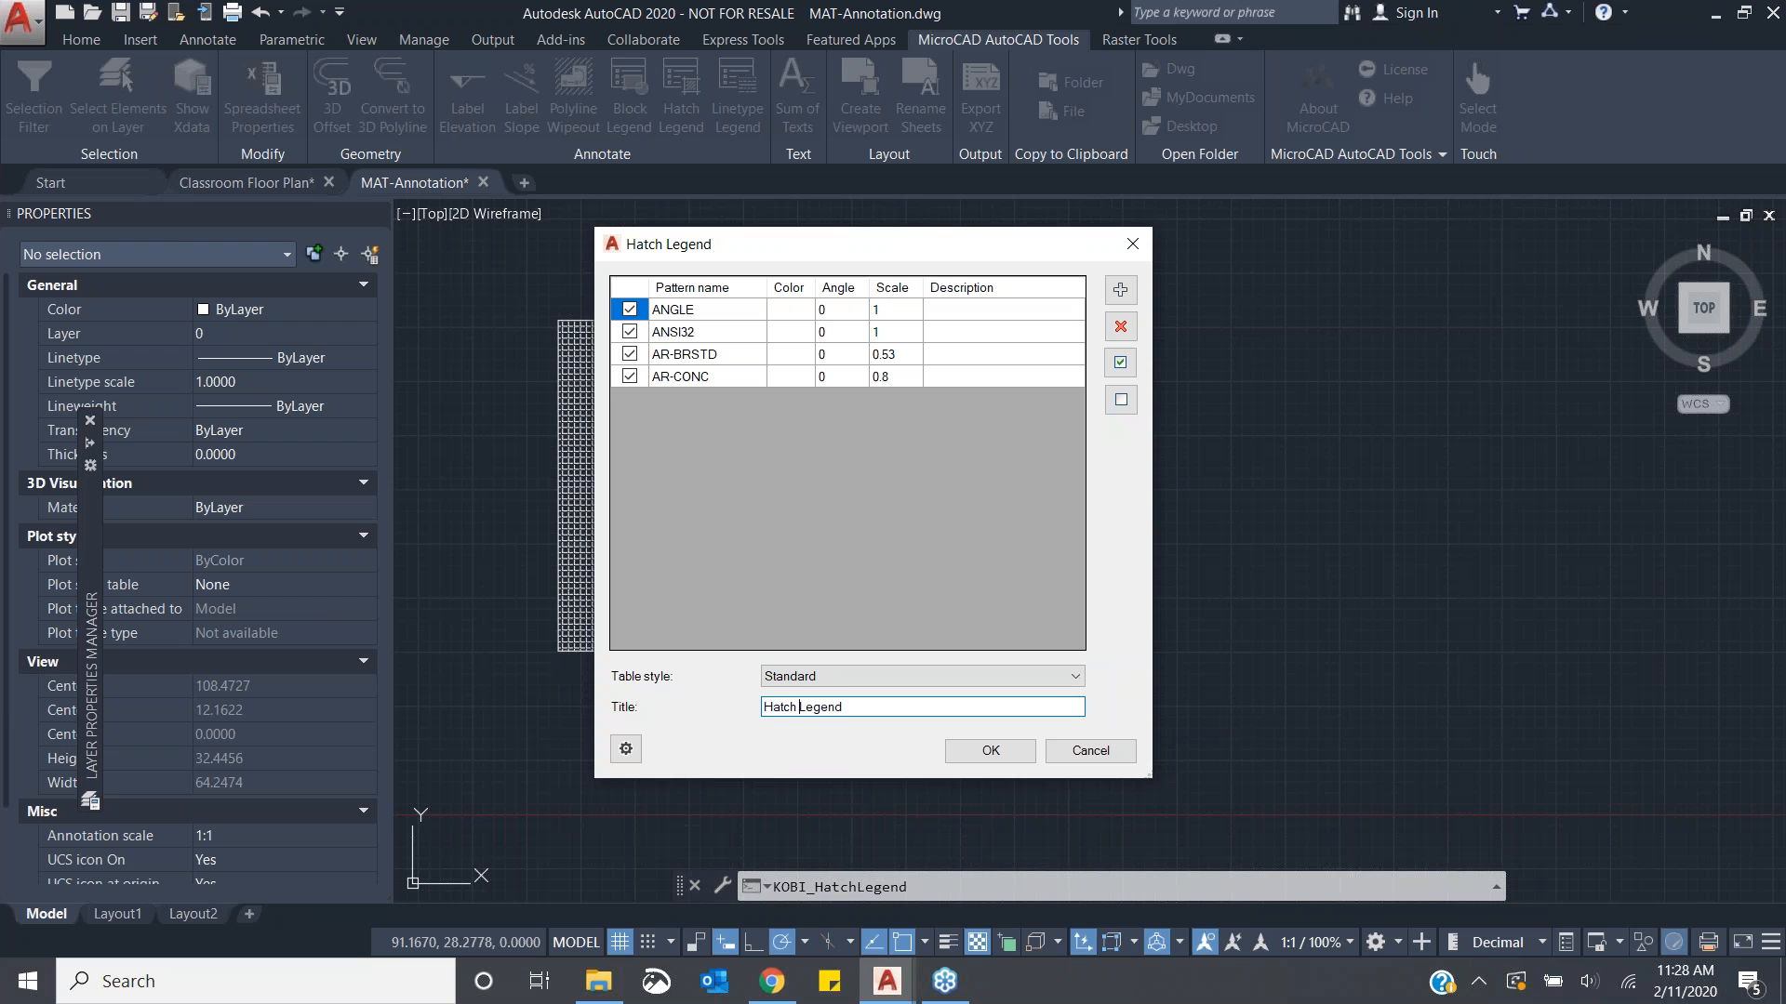
left_click(991, 751)
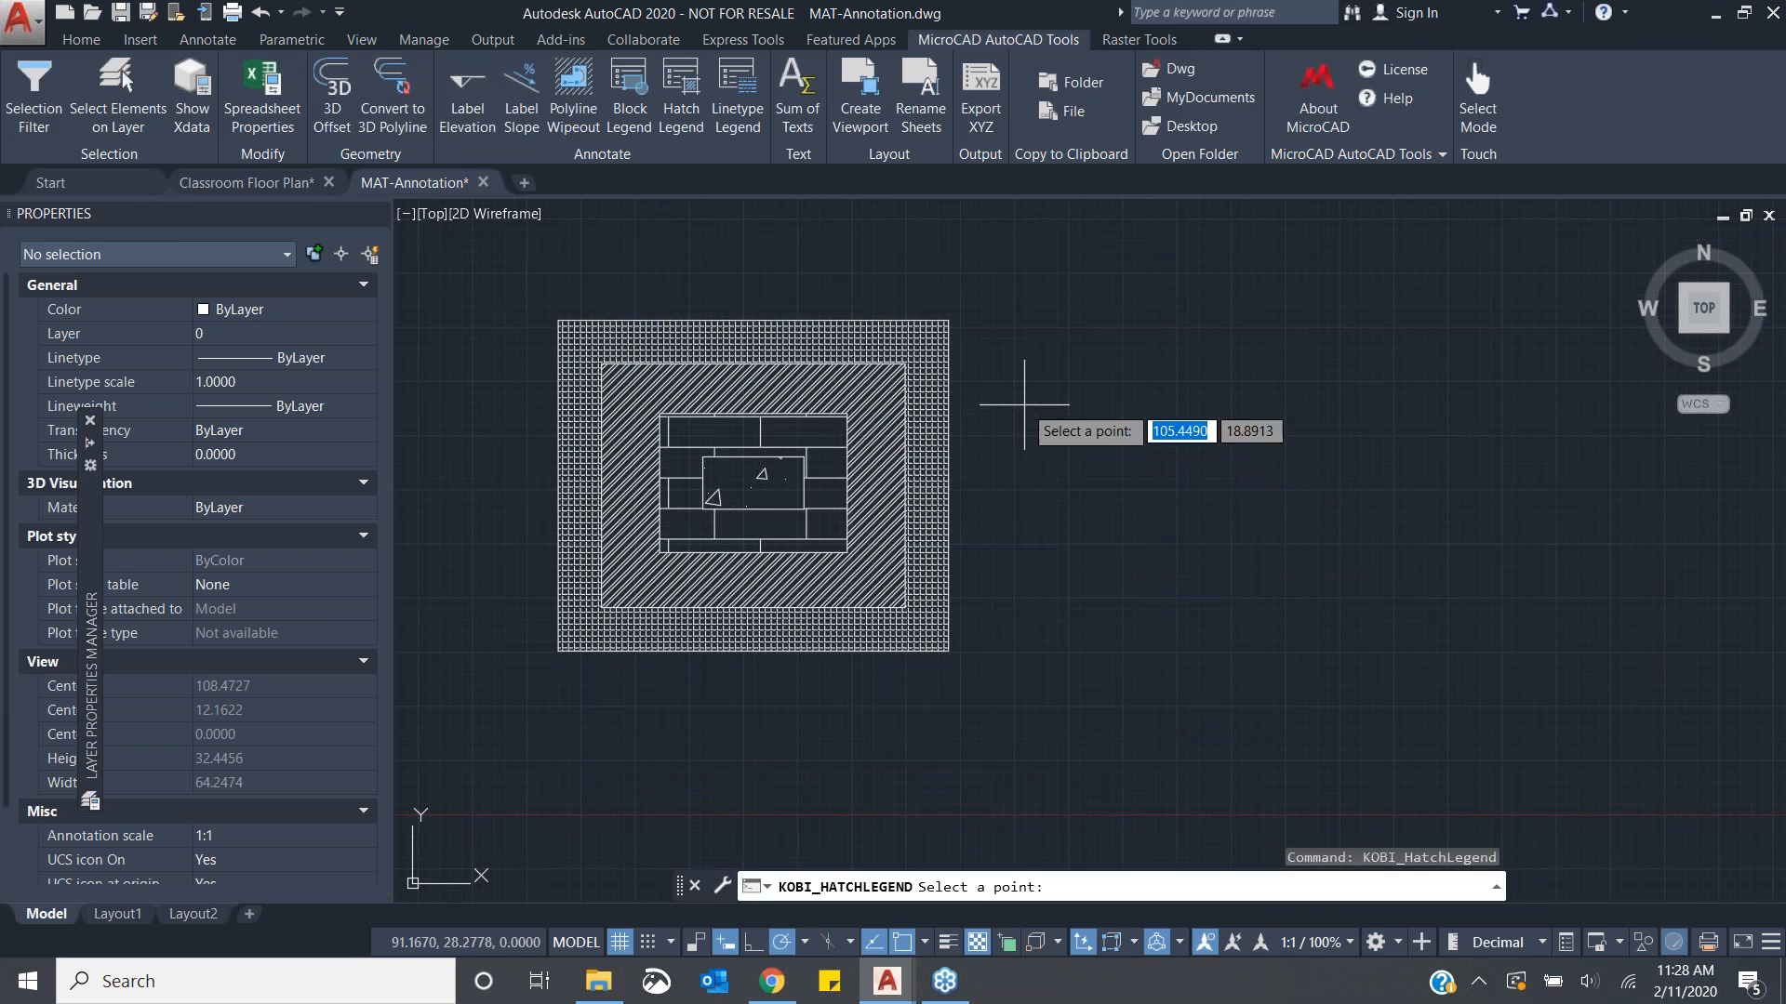
left_click(1028, 448)
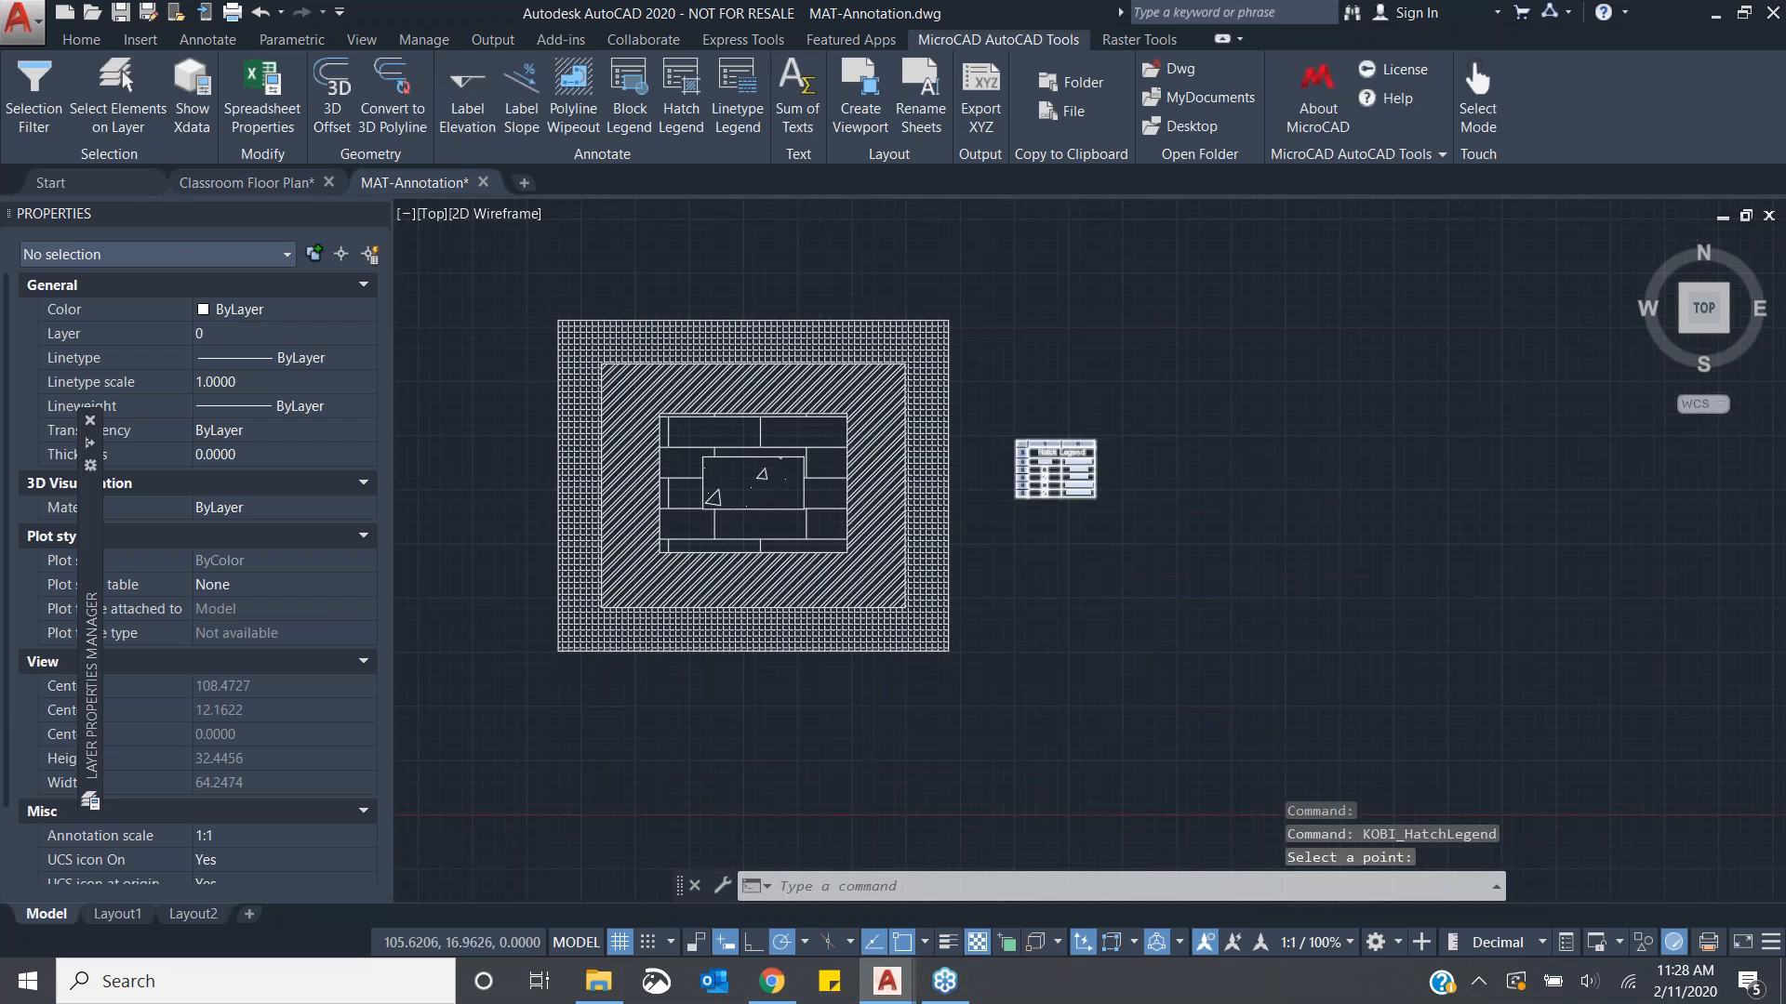
- Reopen the Hatch Legend dialog and move it beside the existing legend table
scroll(1060, 469, "up", 8)
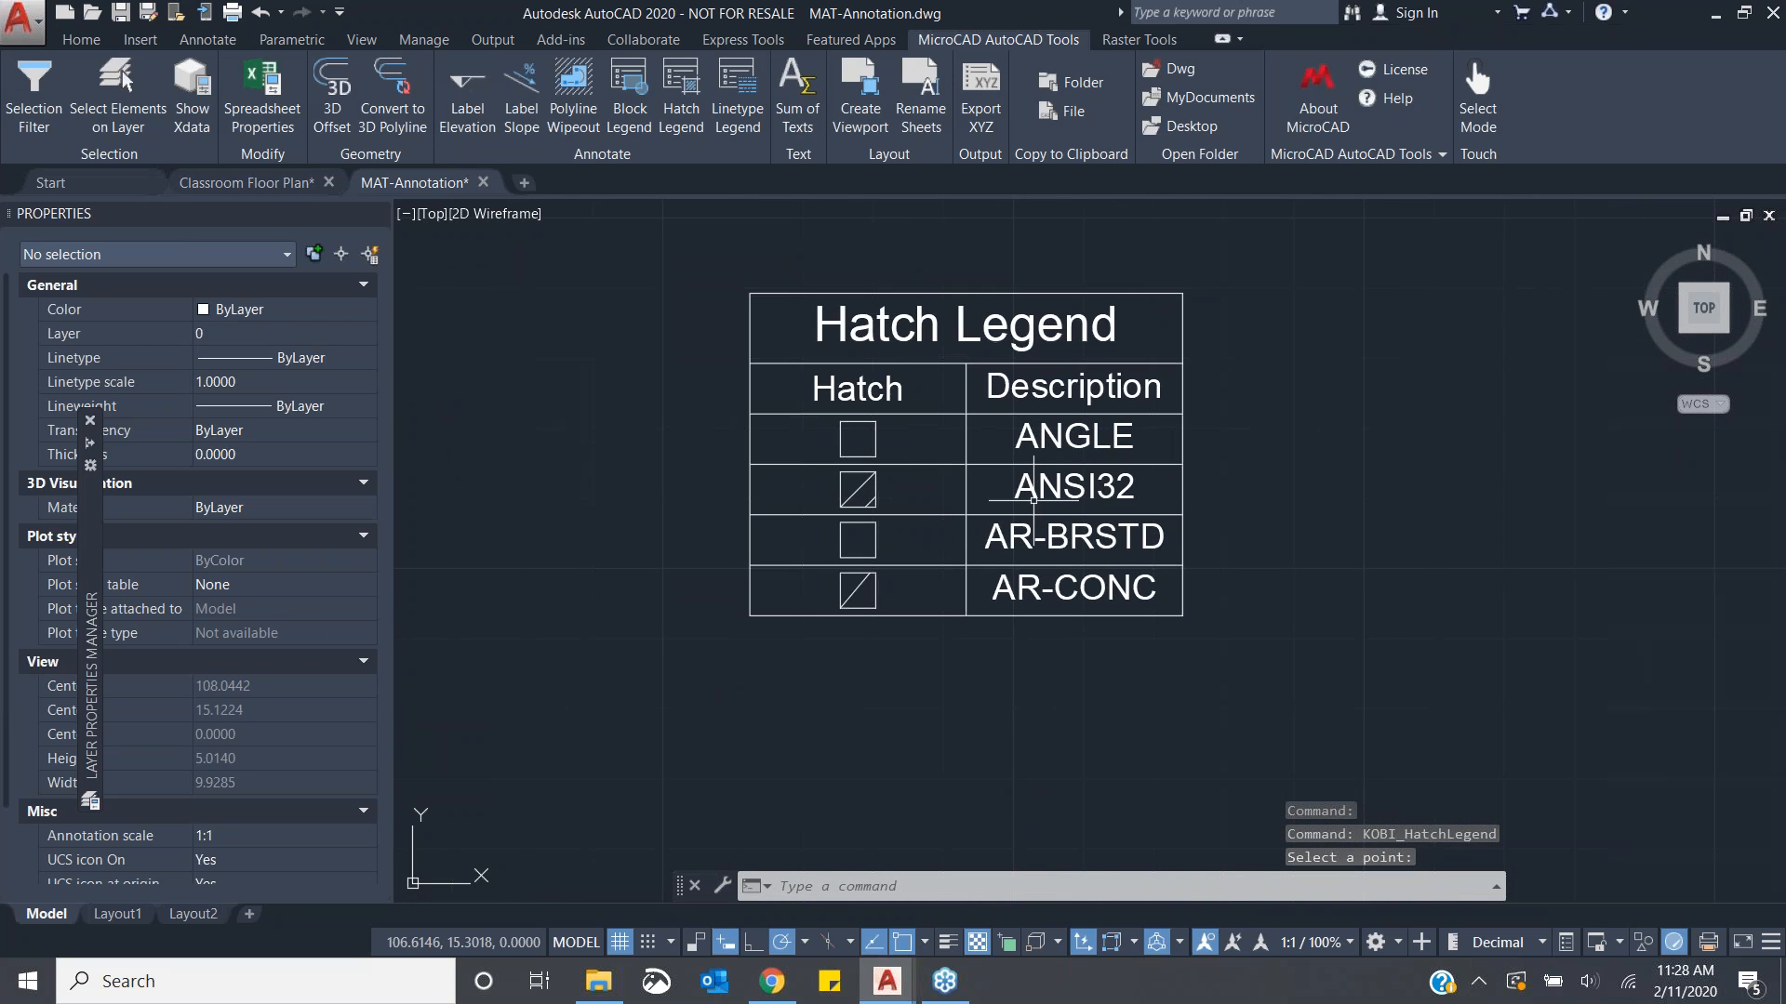
scroll(969, 584, "down", 2)
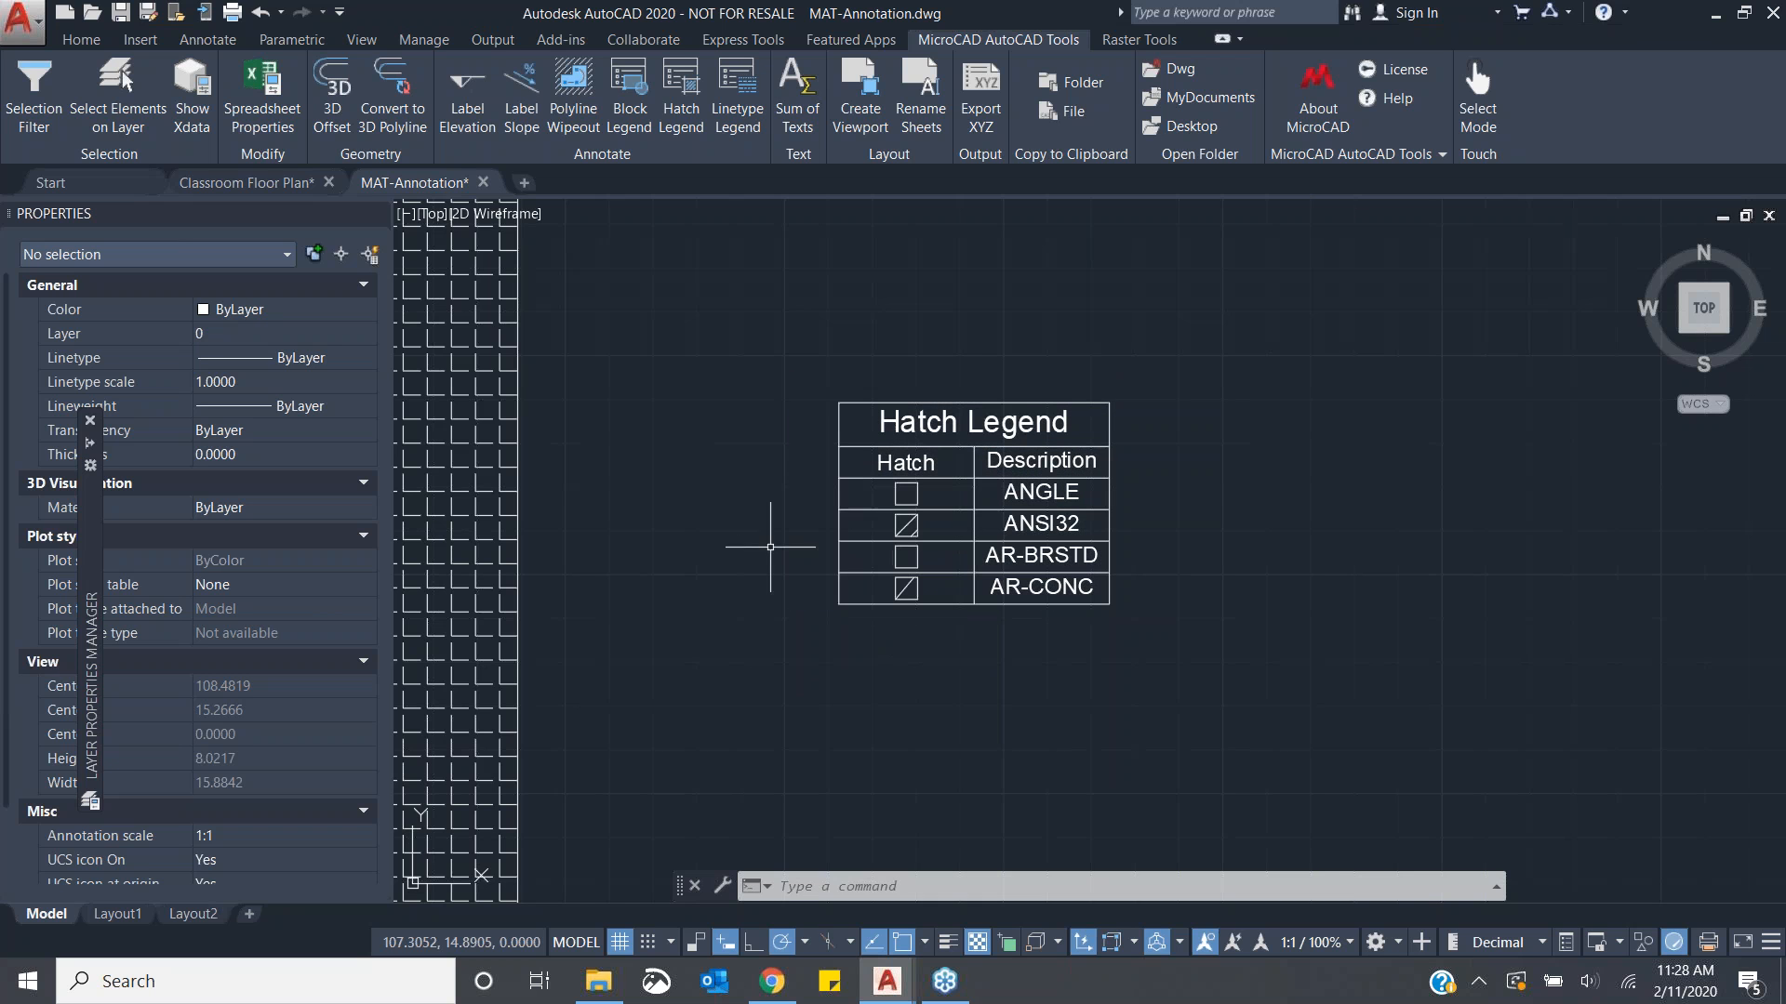
left_click(684, 102)
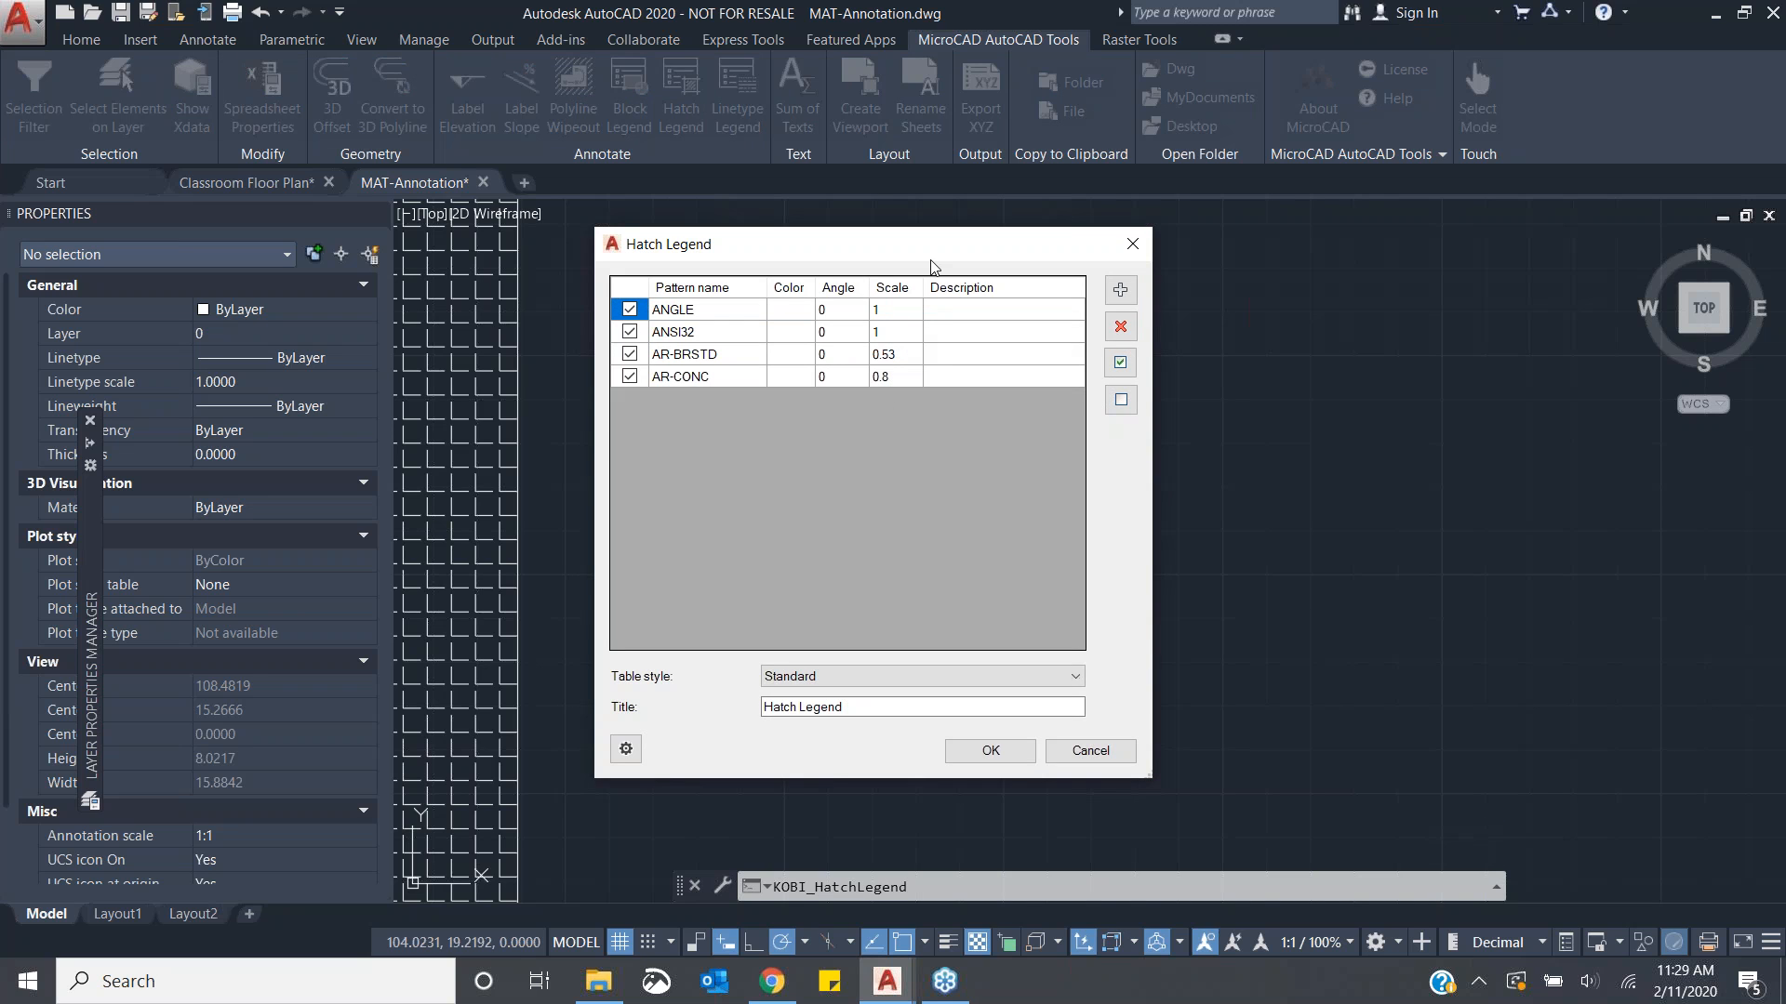
left_click_drag(963, 249, 601, 267)
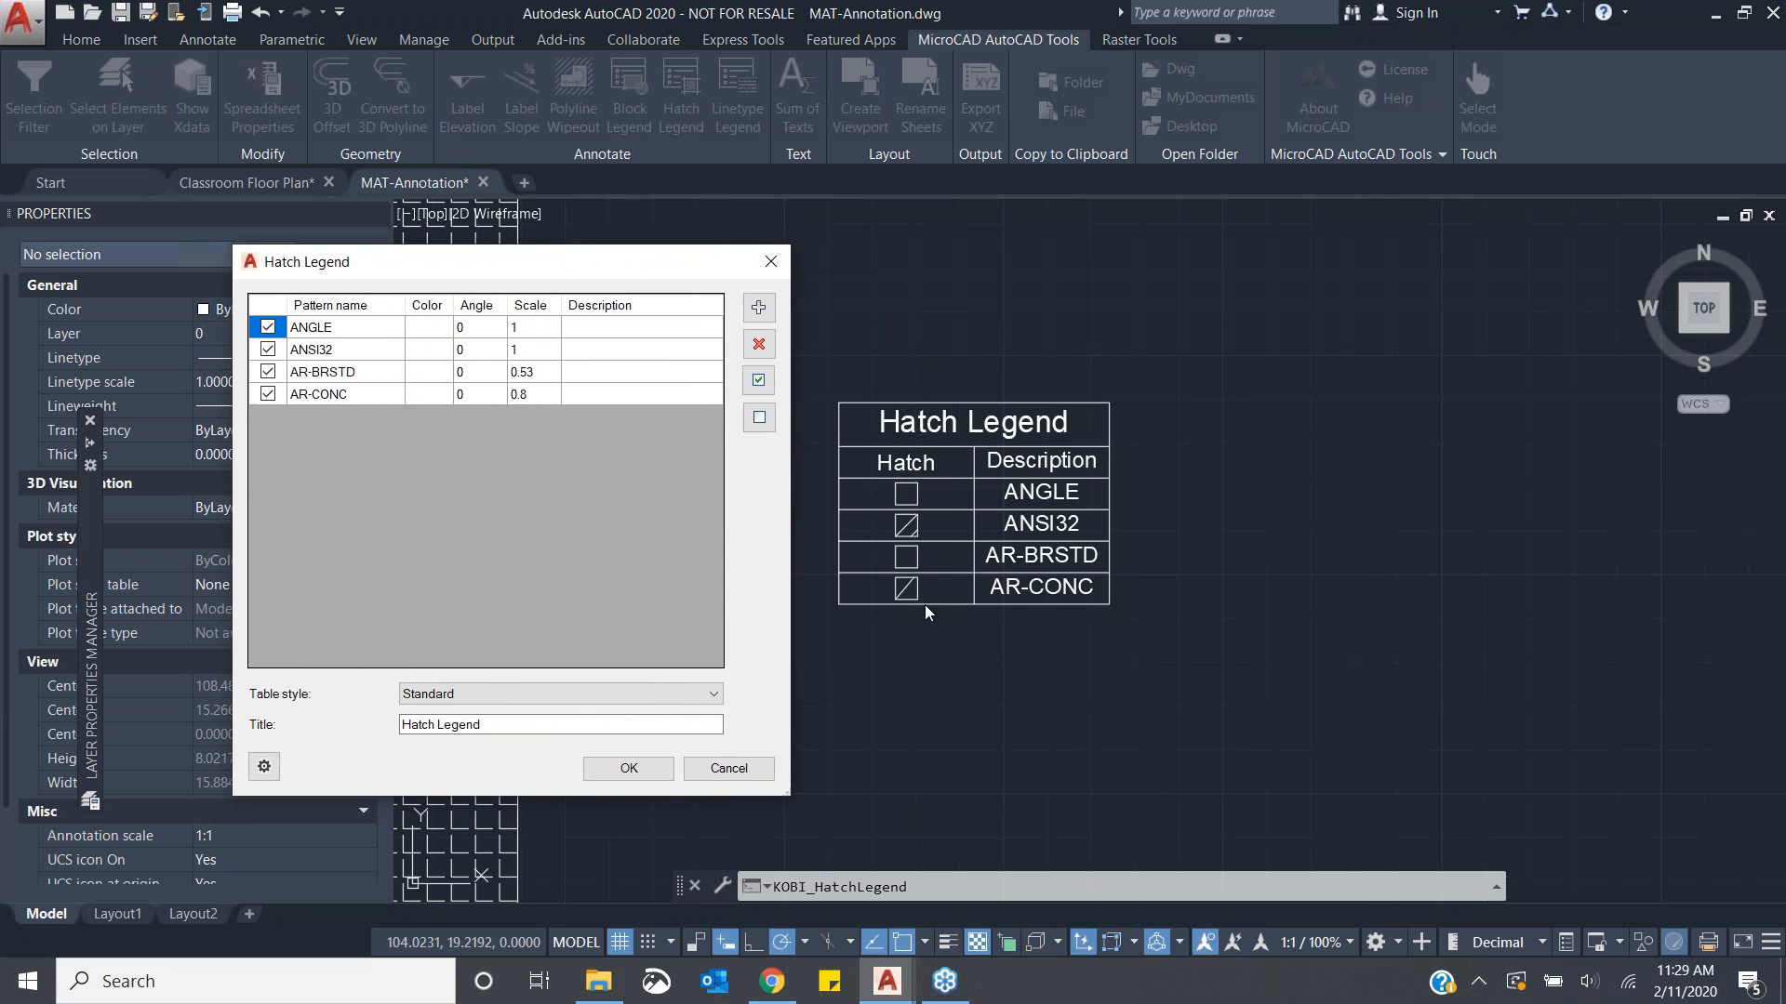
mouse_move(623, 263)
left_mouse_down()
mouse_move(855, 250)
mouse_move(813, 245)
left_mouse_up()
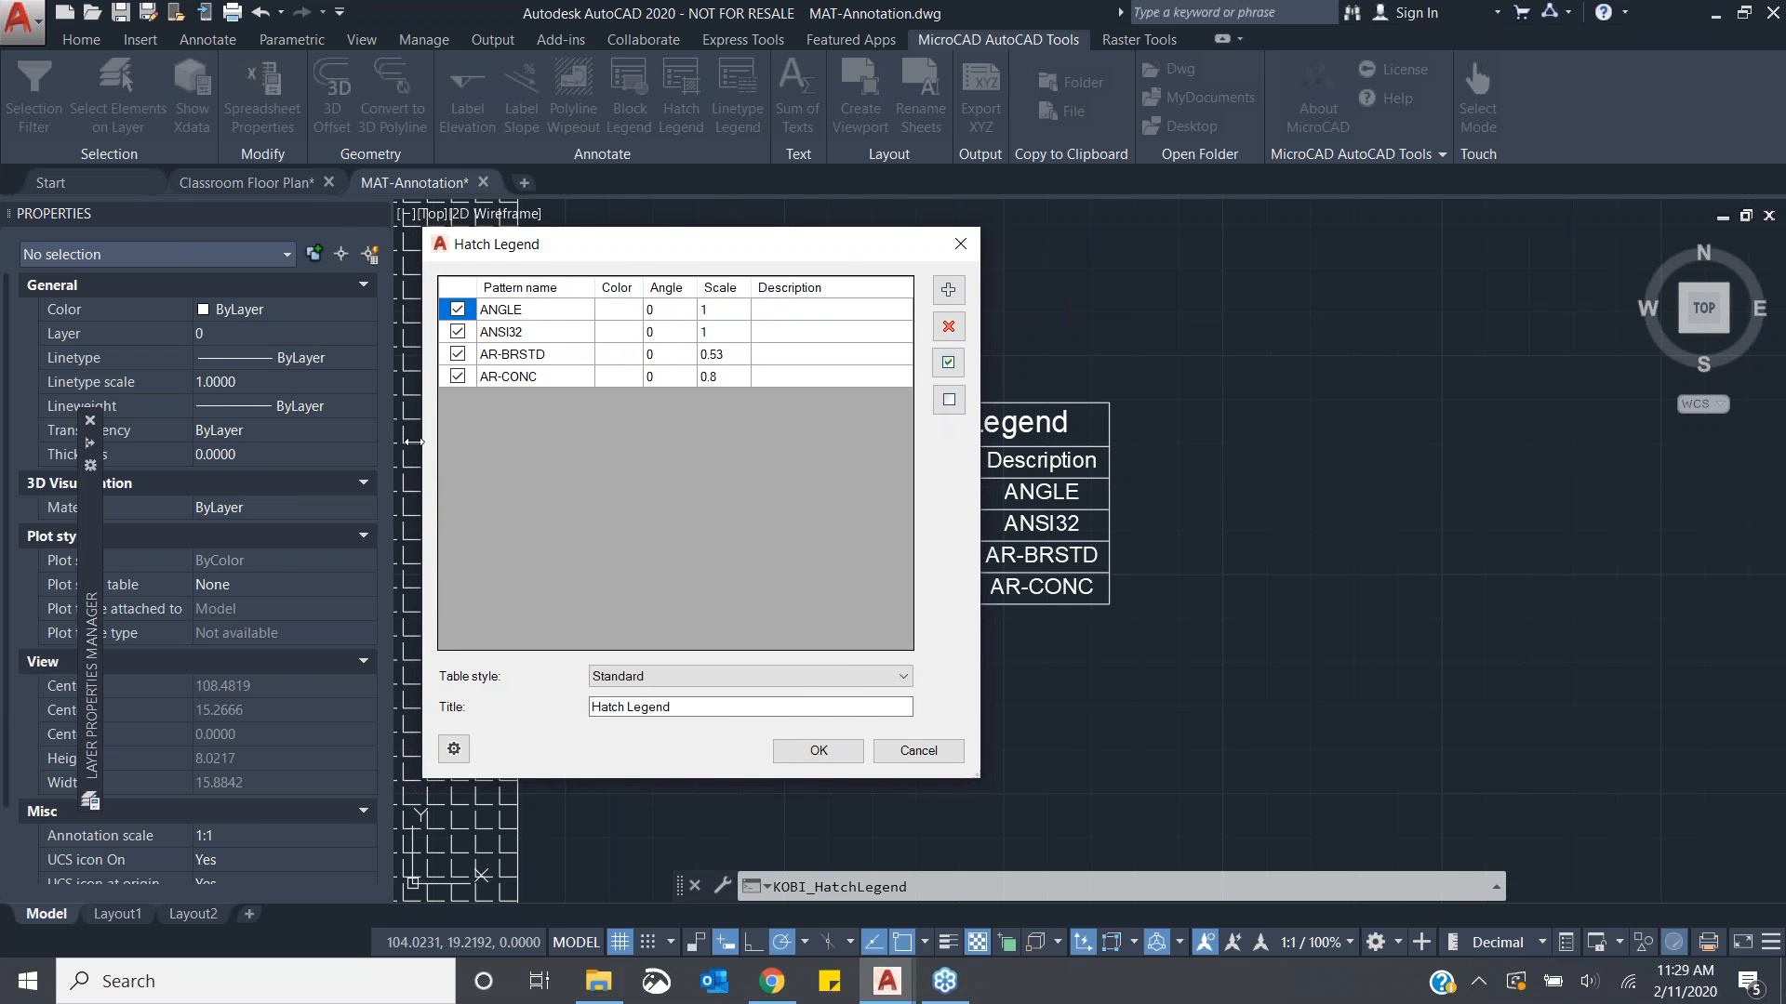
left_click_drag(651, 265, 728, 261)
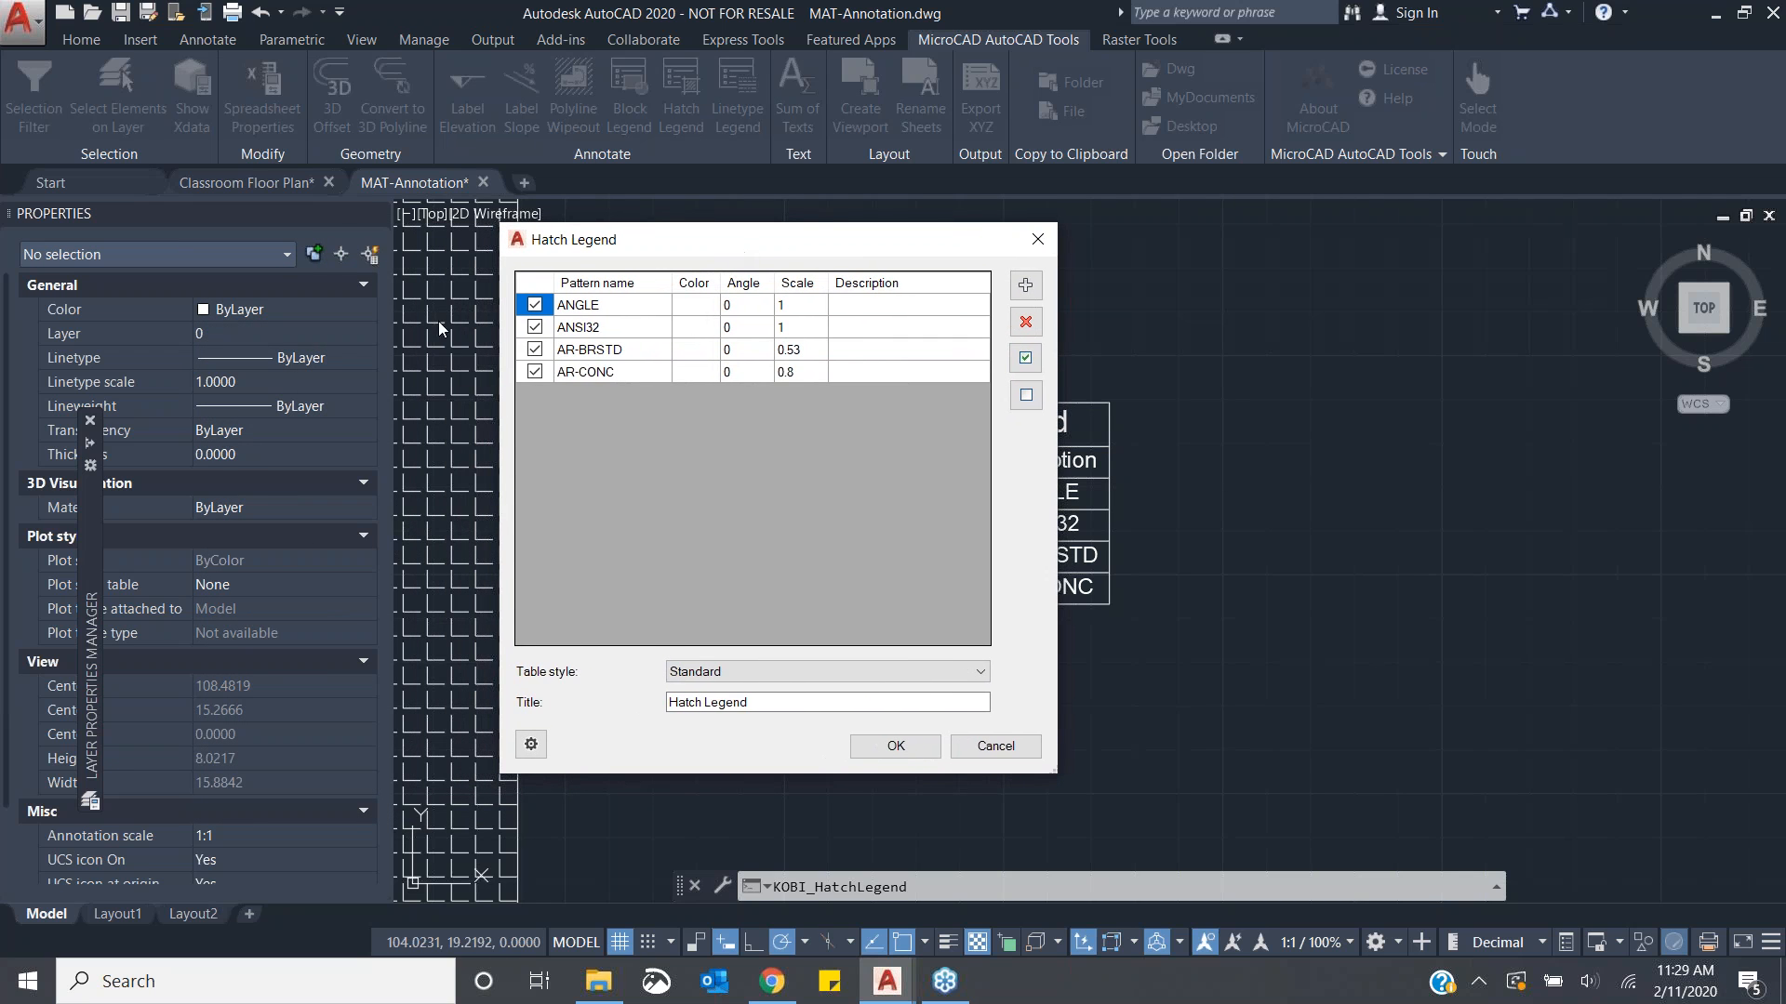
- Try to edit the ANGLE pattern's scale in the legend list, then dismiss the error
left_click(818, 309)
double_click(811, 305)
left_click(813, 305)
left_click(814, 287)
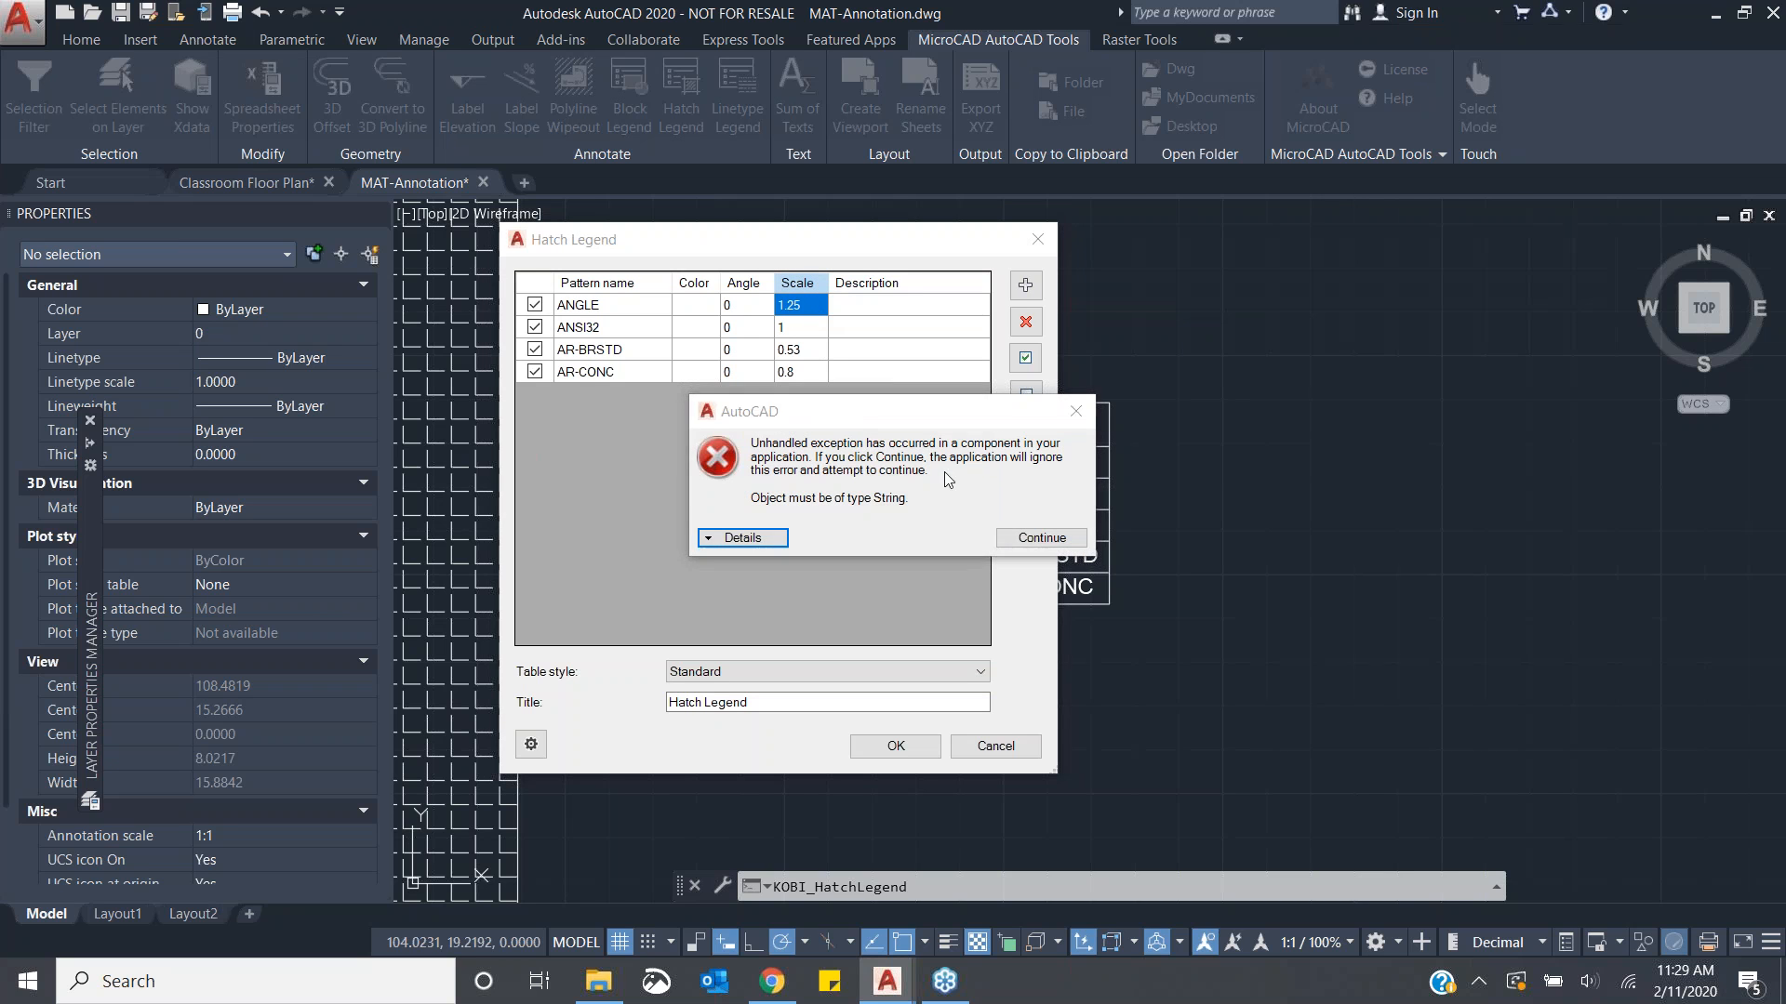
left_click(1038, 537)
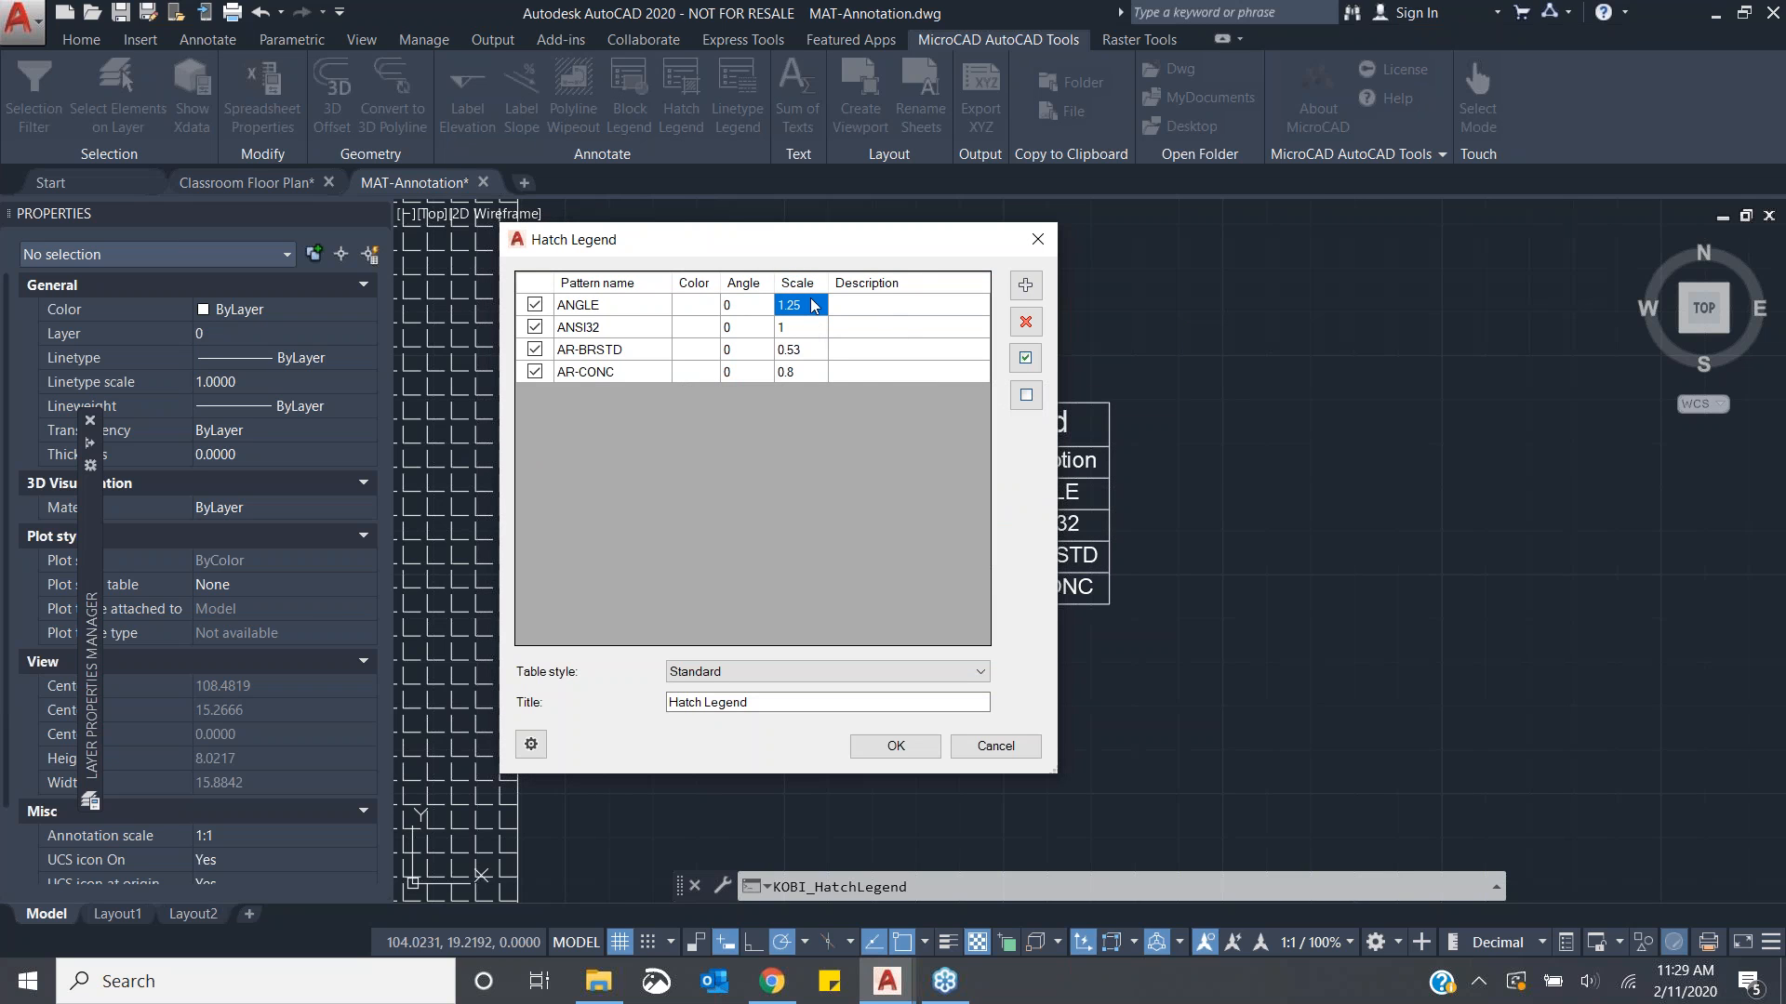
- Set the ANGLE pattern's scale to .25 and place a second Hatch Legend below the first one
left_click(788, 307)
type(".2")
key("Tab")
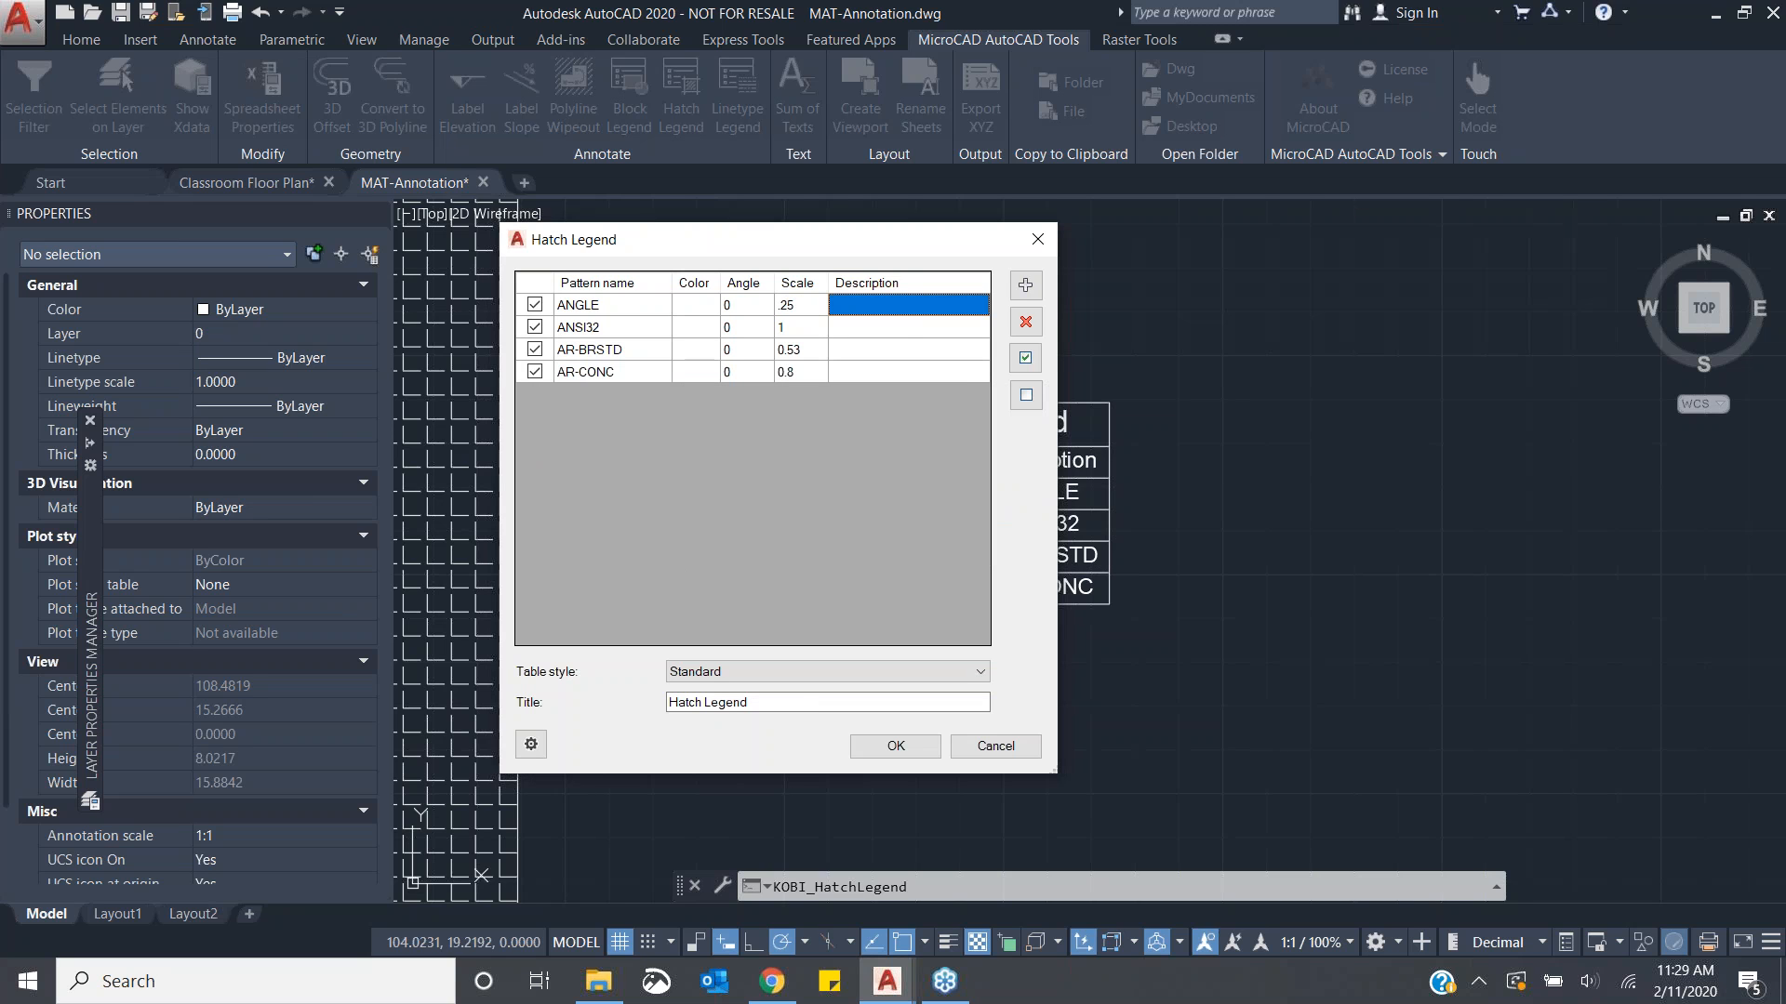
left_click(796, 306)
left_click(783, 327)
left_click(799, 349)
left_click(899, 749)
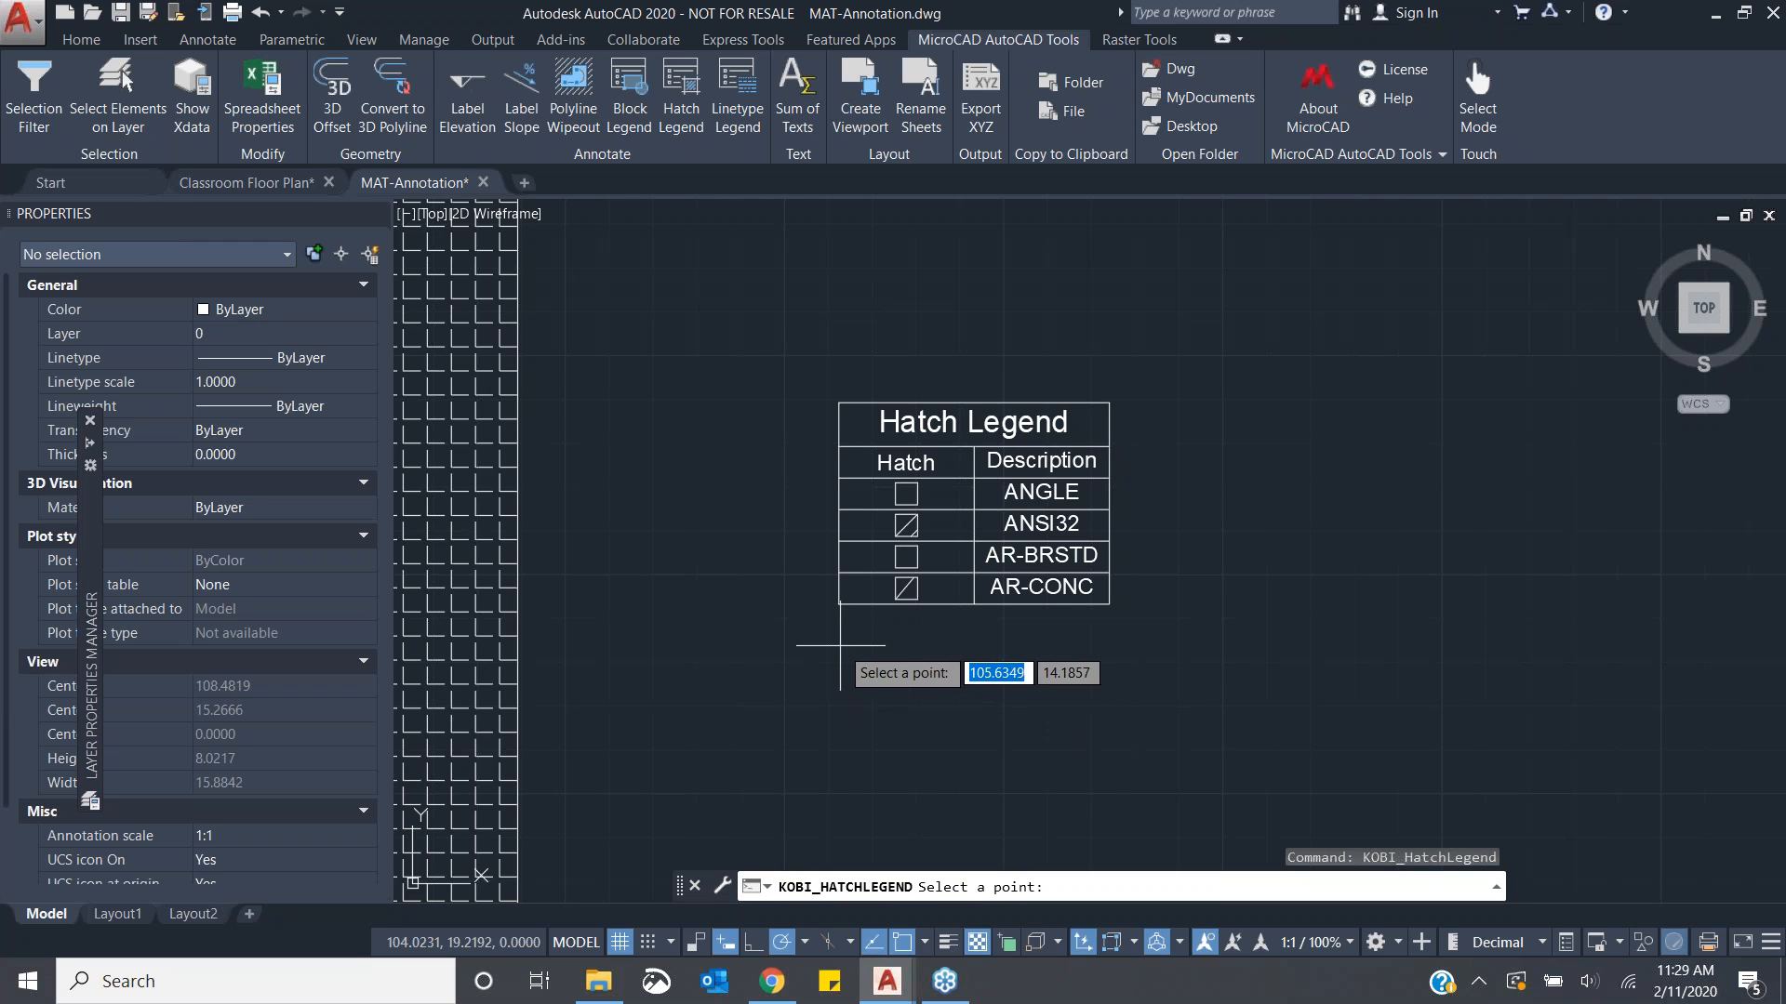
left_click(840, 648)
- Zoom in and compare the hatch symbols in the two legend tables
scroll(969, 763, "up", 2)
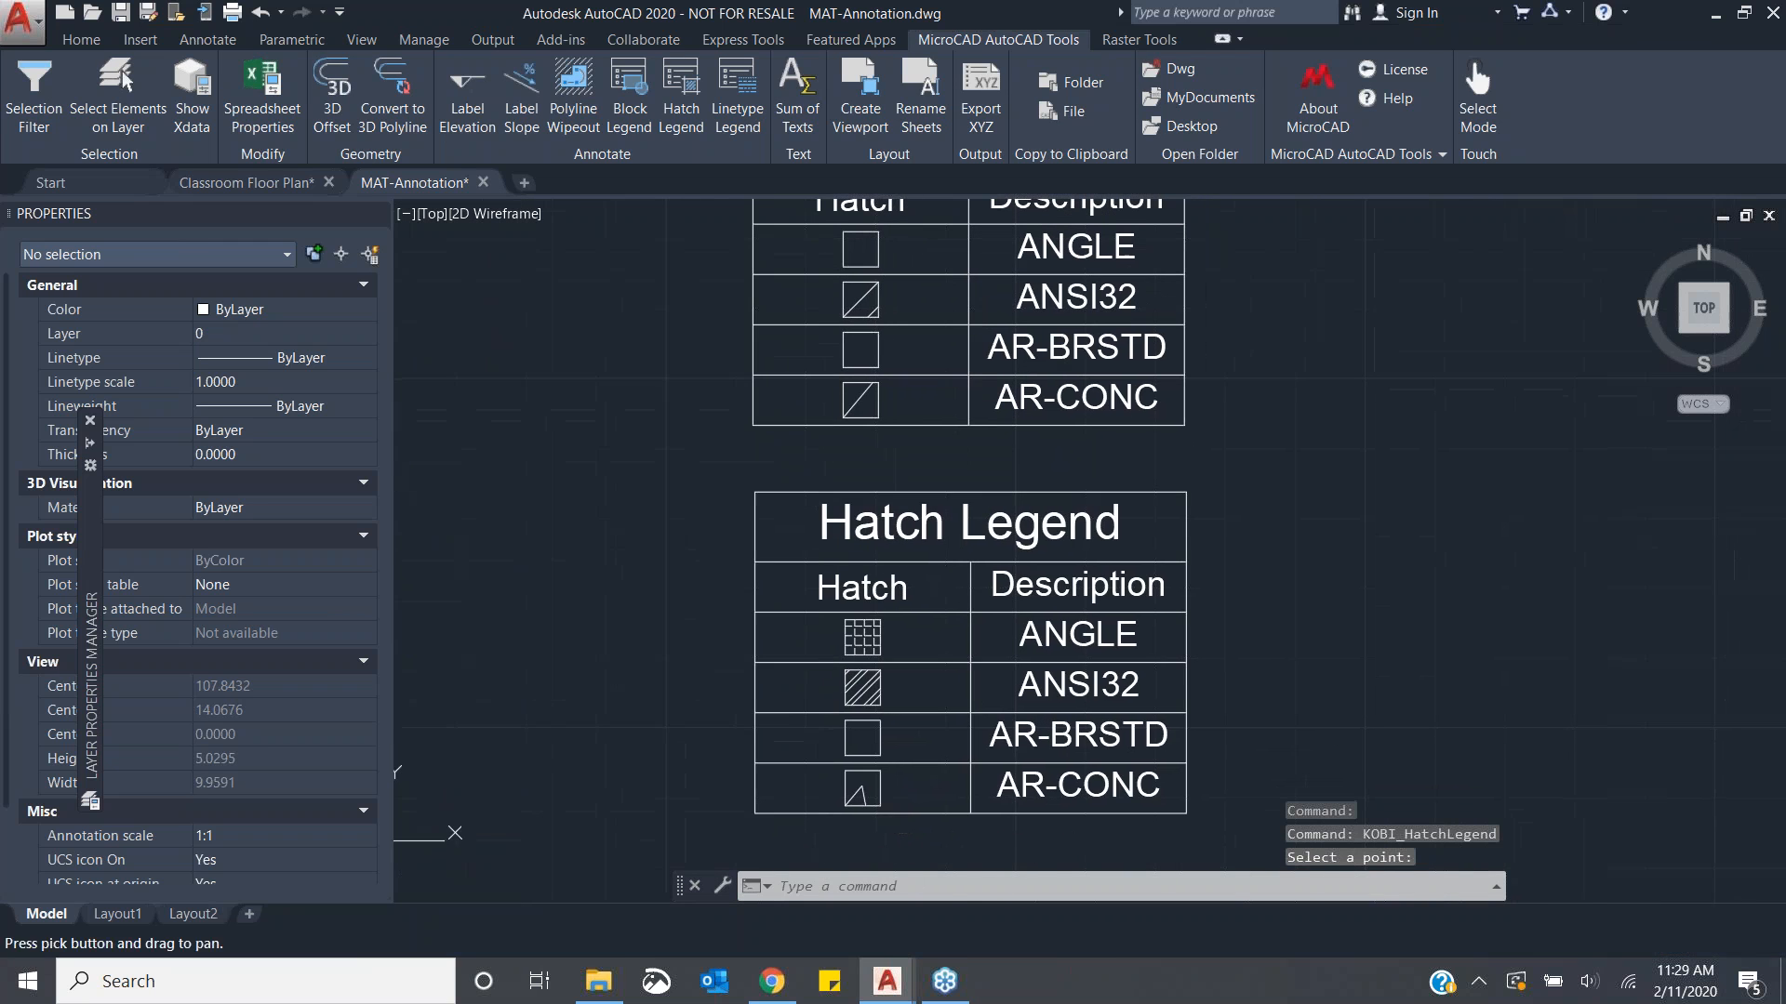
scroll(958, 781, "down", 4)
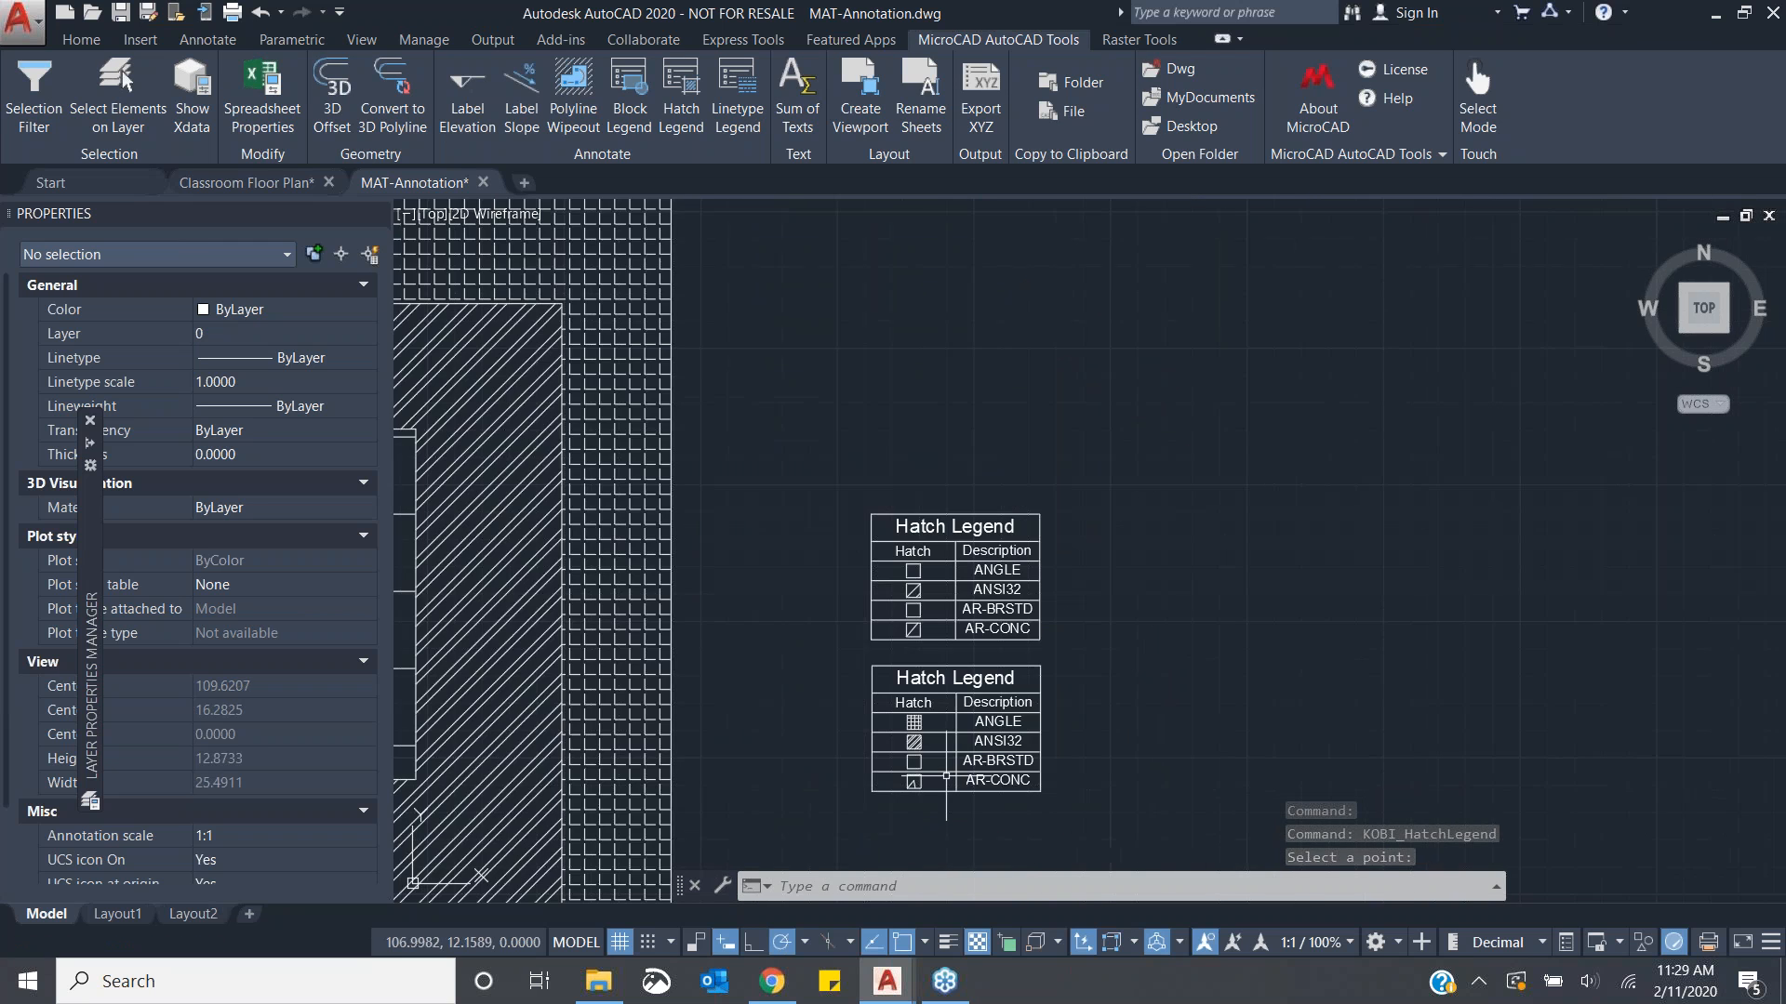
middle_click_drag(958, 770, 1062, 752)
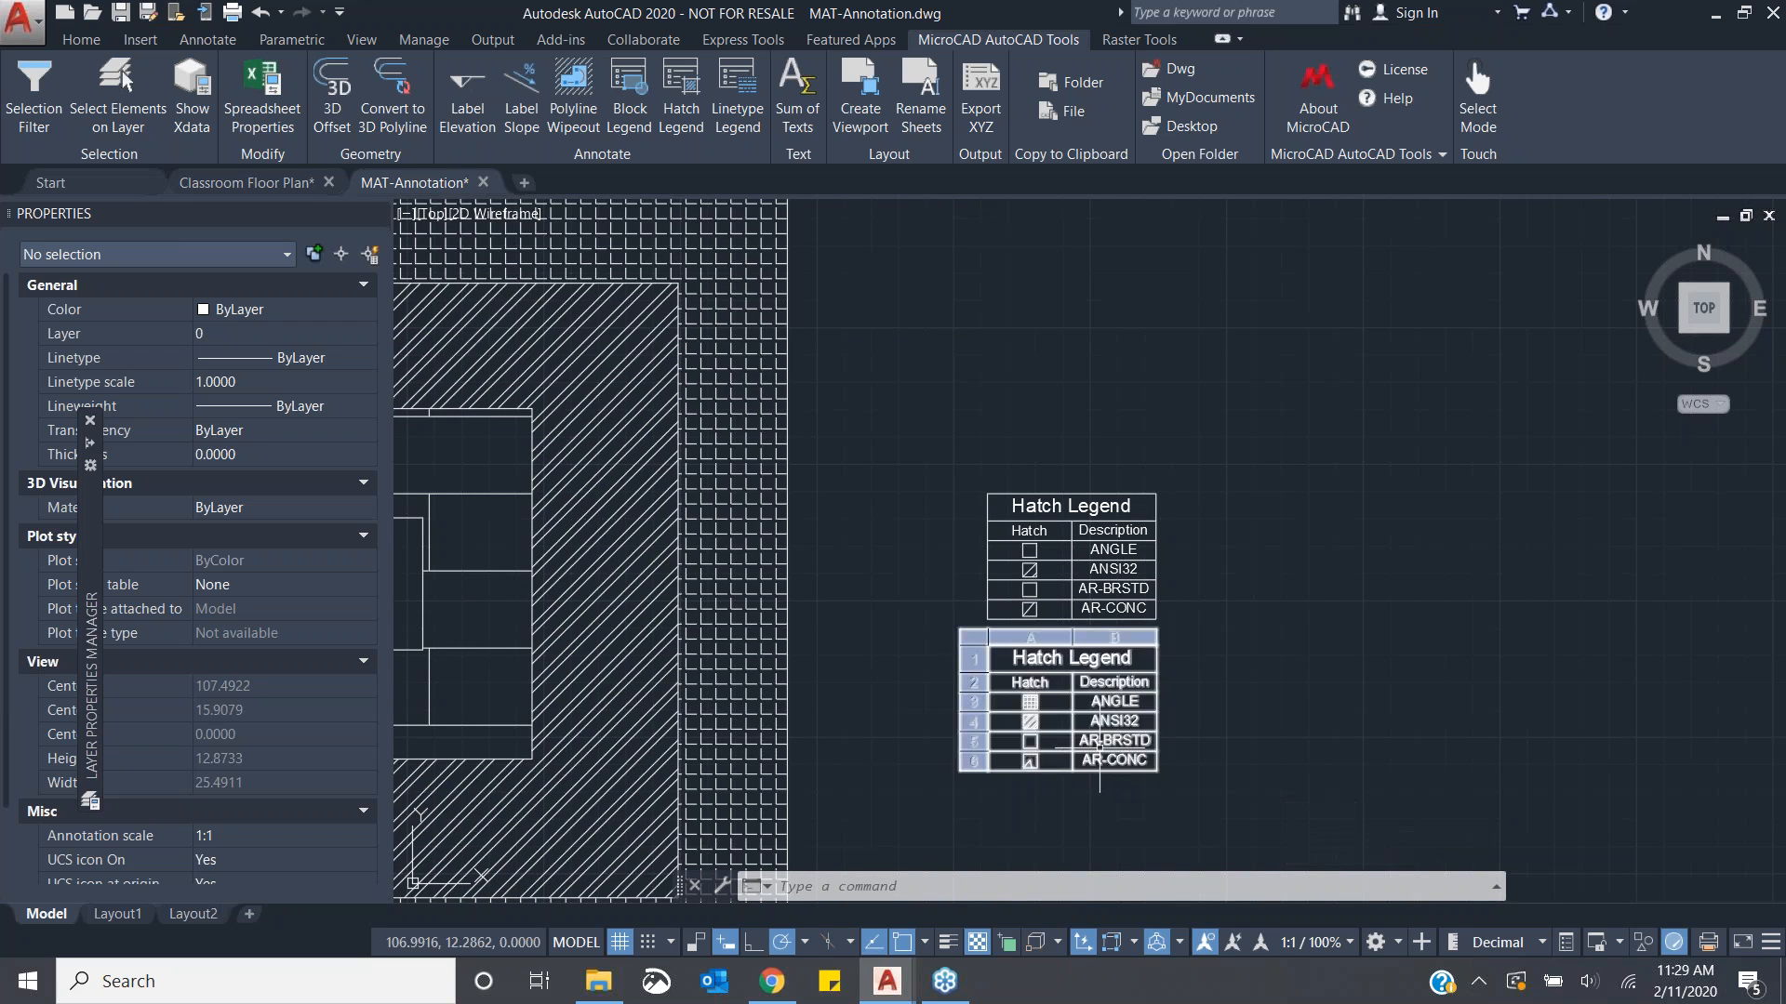
left_click(1130, 556)
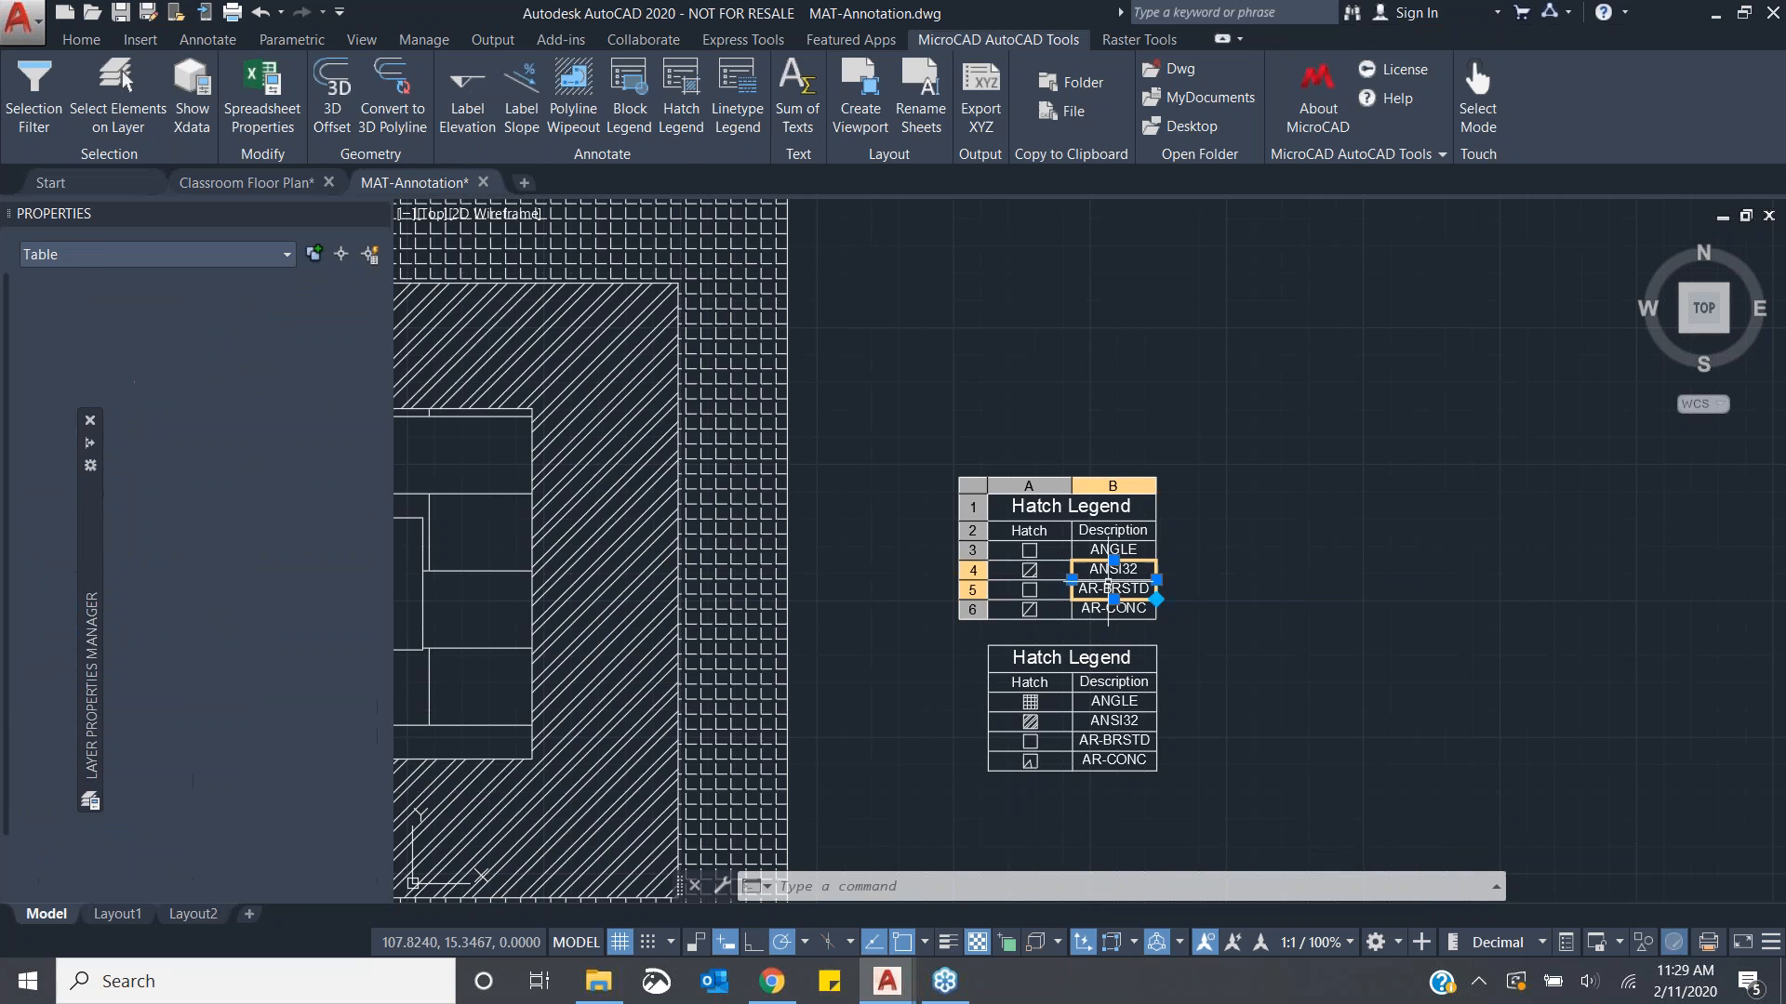
key("Escape")
left_click(1215, 439)
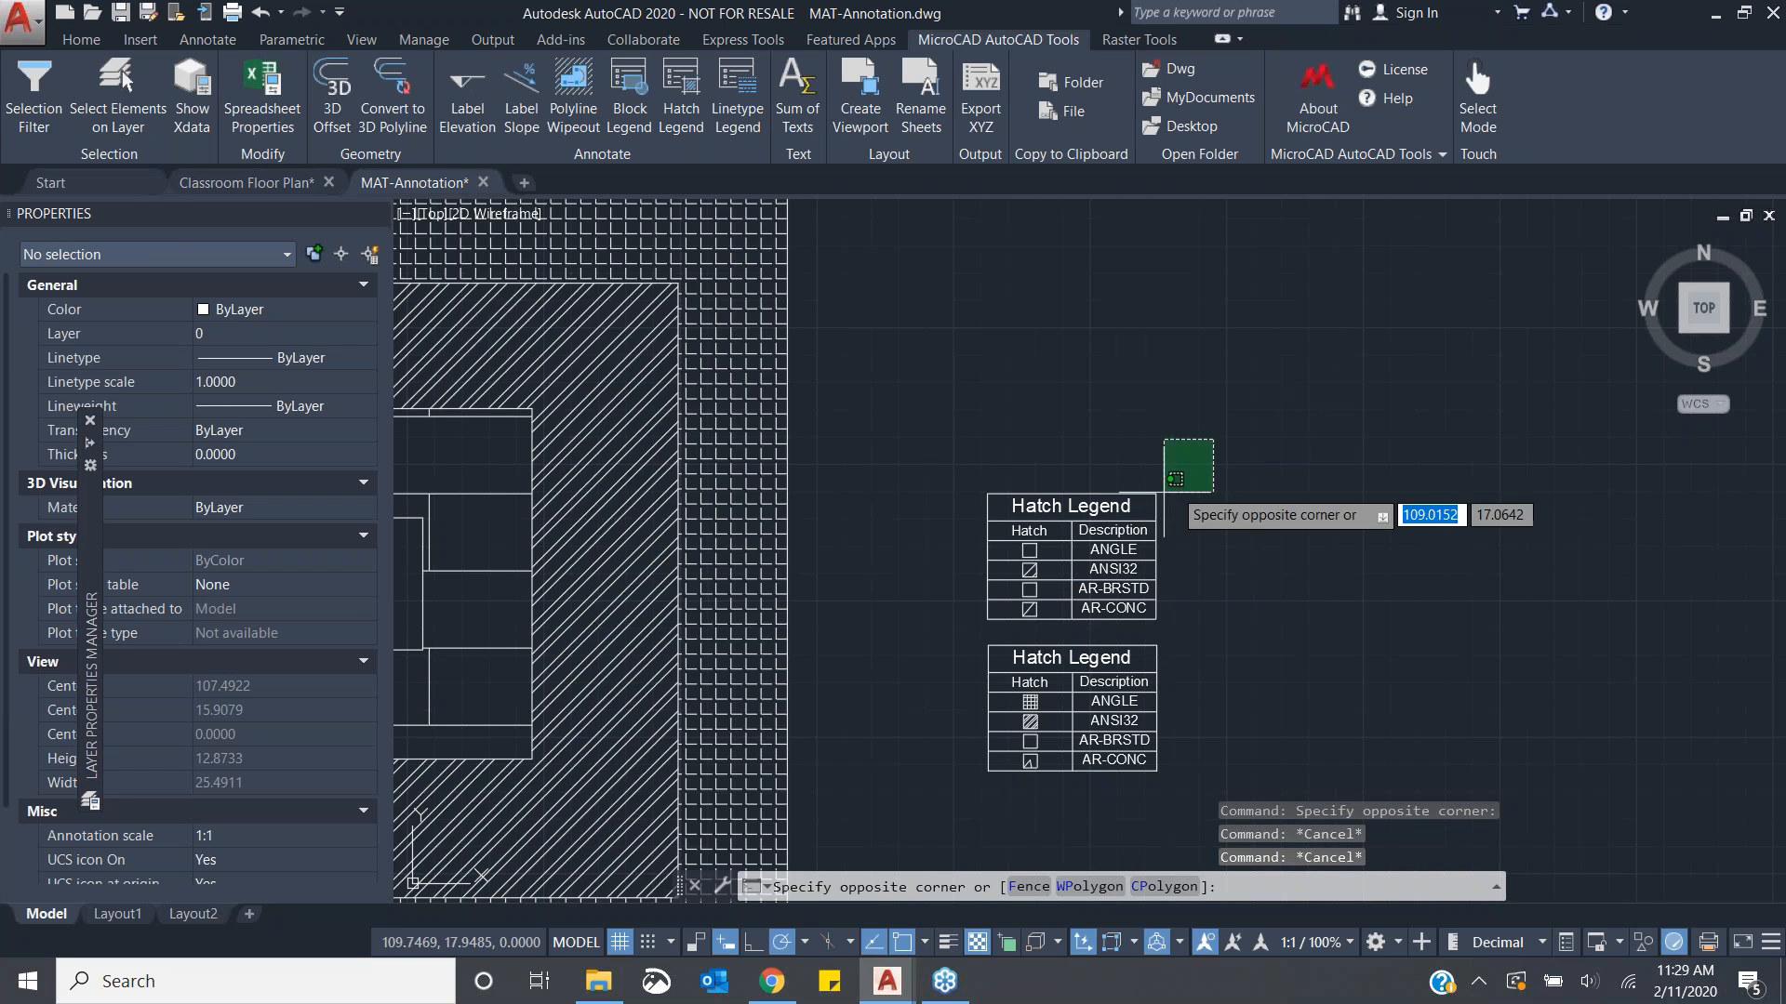
left_click(1190, 470)
scroll(1209, 510, "down", 4)
middle_click_drag(1238, 596, 1056, 597)
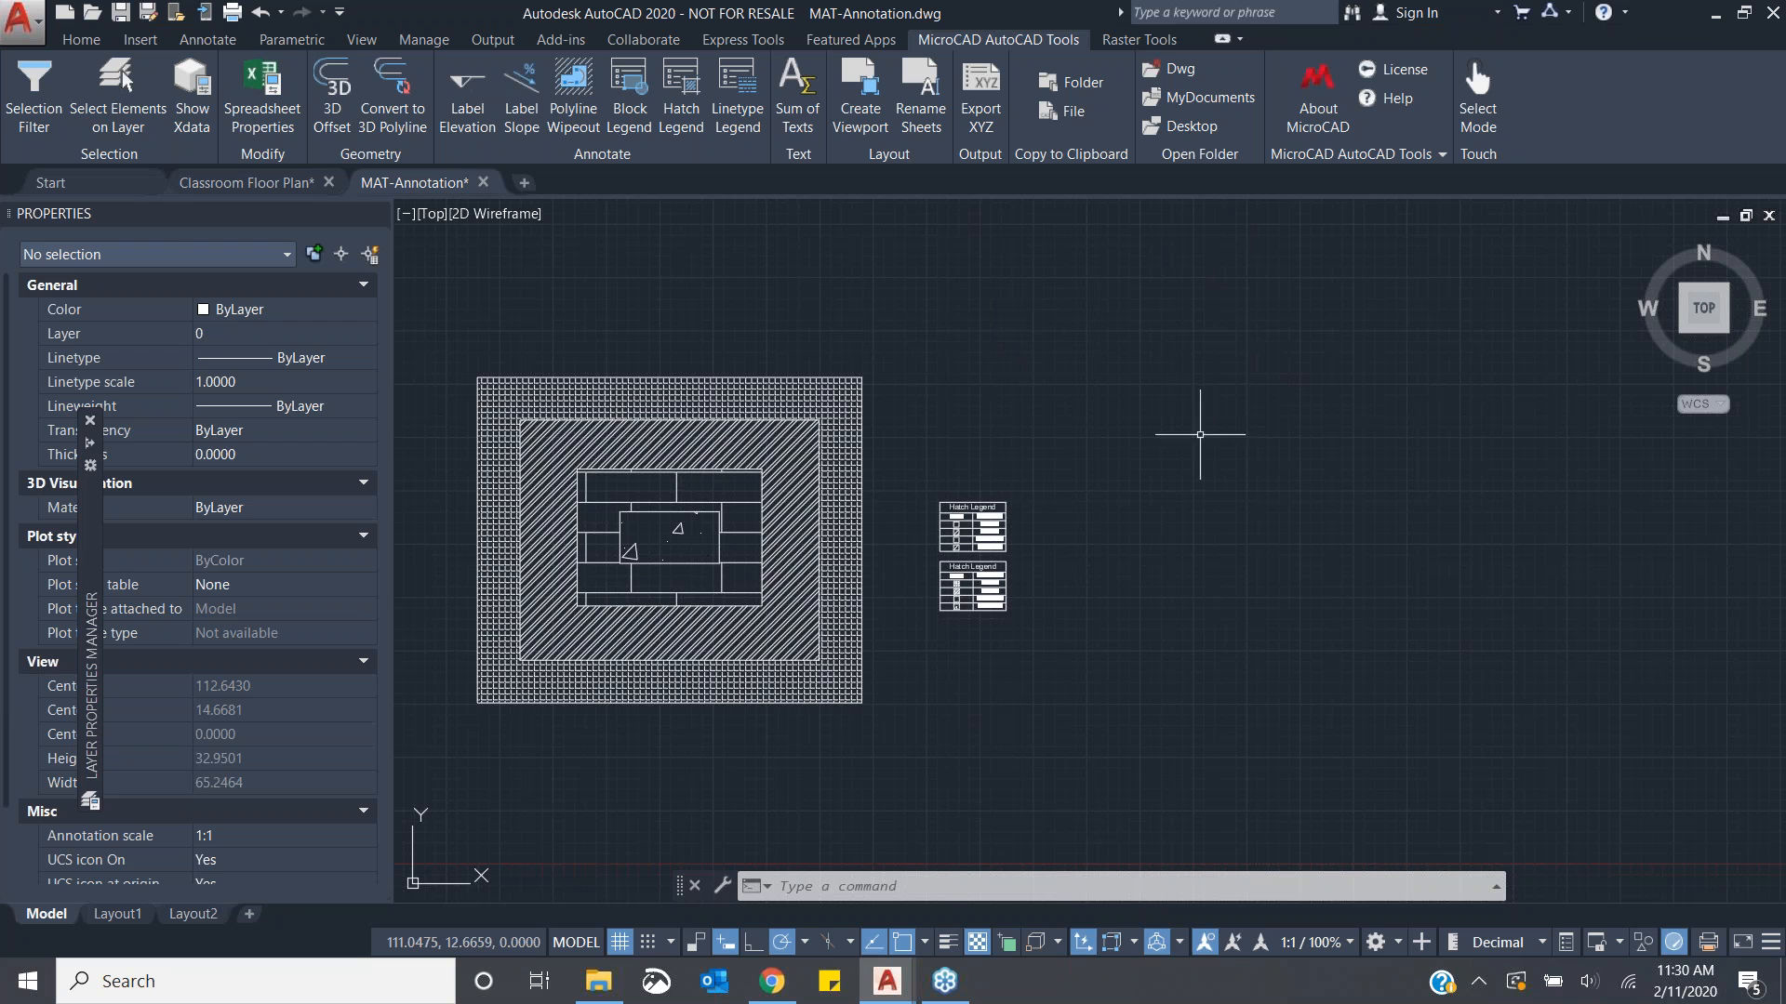
- Sum the number texts 3, 2, 1 and 30 with Sum of Texts and place the total to their right
scroll(1188, 499, "down", 3)
scroll(1187, 505, "down", 2)
mouse_move(1235, 531)
middle_mouse_down()
mouse_move(1024, 606)
mouse_move(924, 617)
middle_mouse_up()
scroll(1080, 571, "up", 4)
middle_click_drag(1216, 555, 1087, 552)
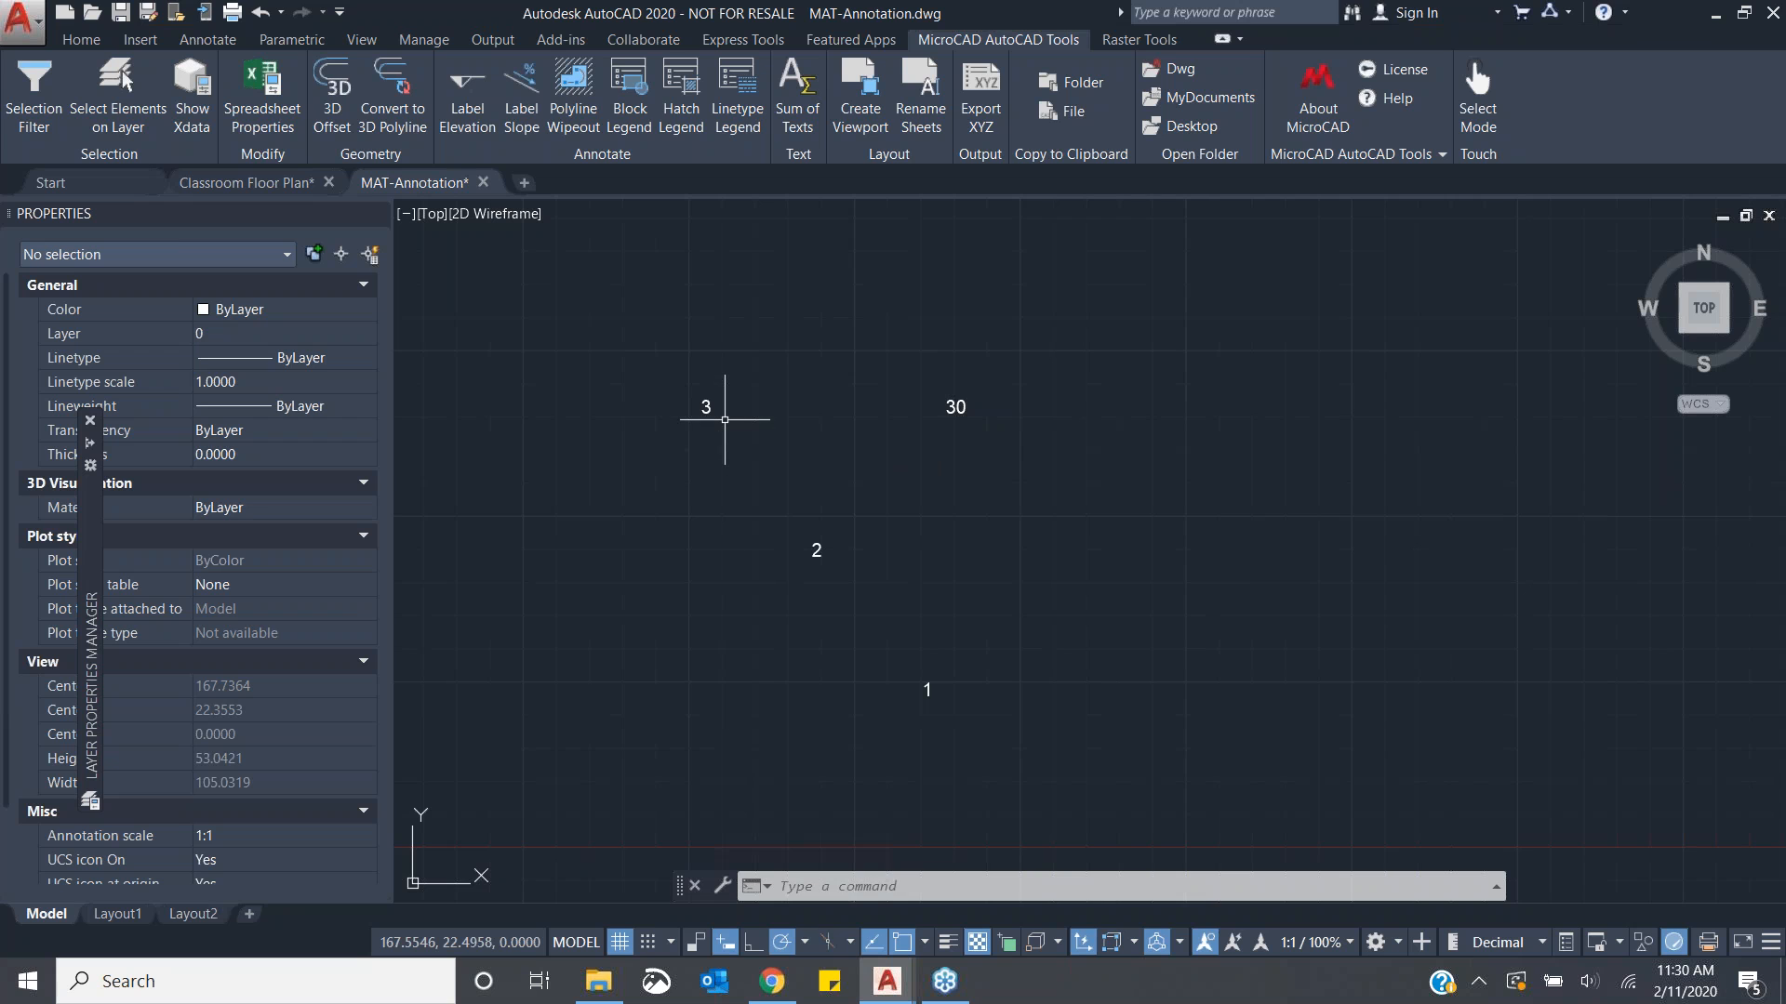
left_click(796, 111)
left_click(712, 409)
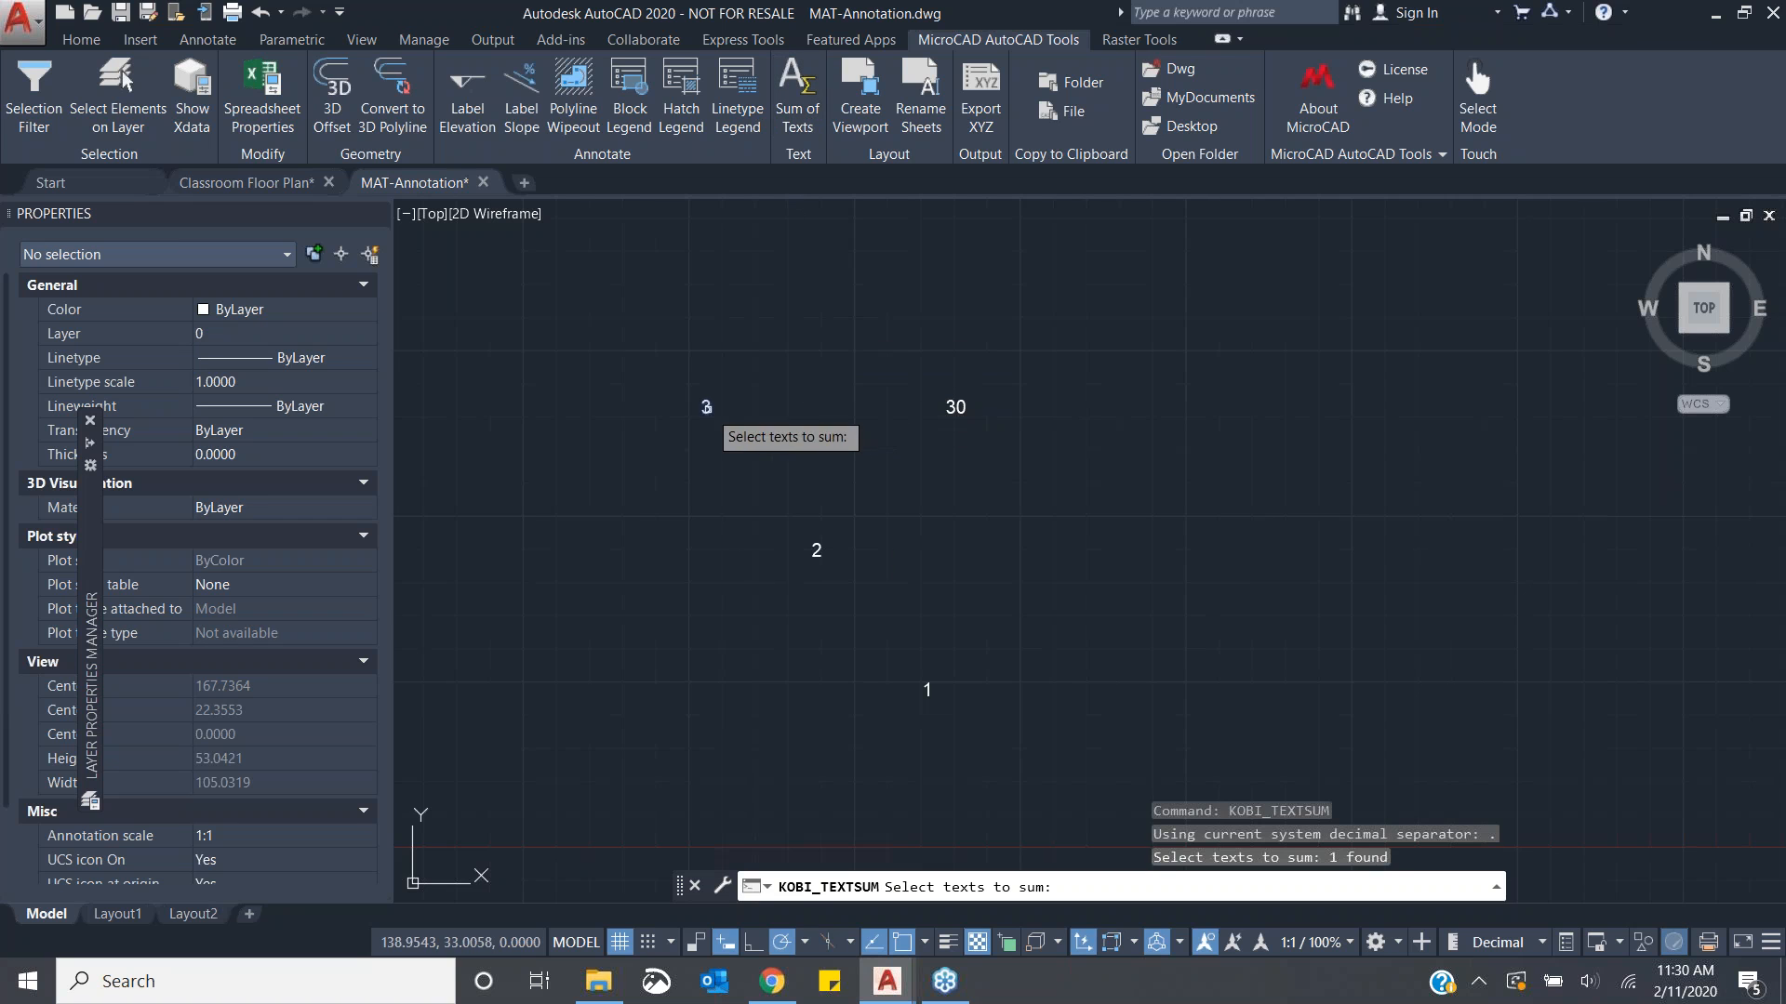
left_click(817, 550)
left_click(924, 690)
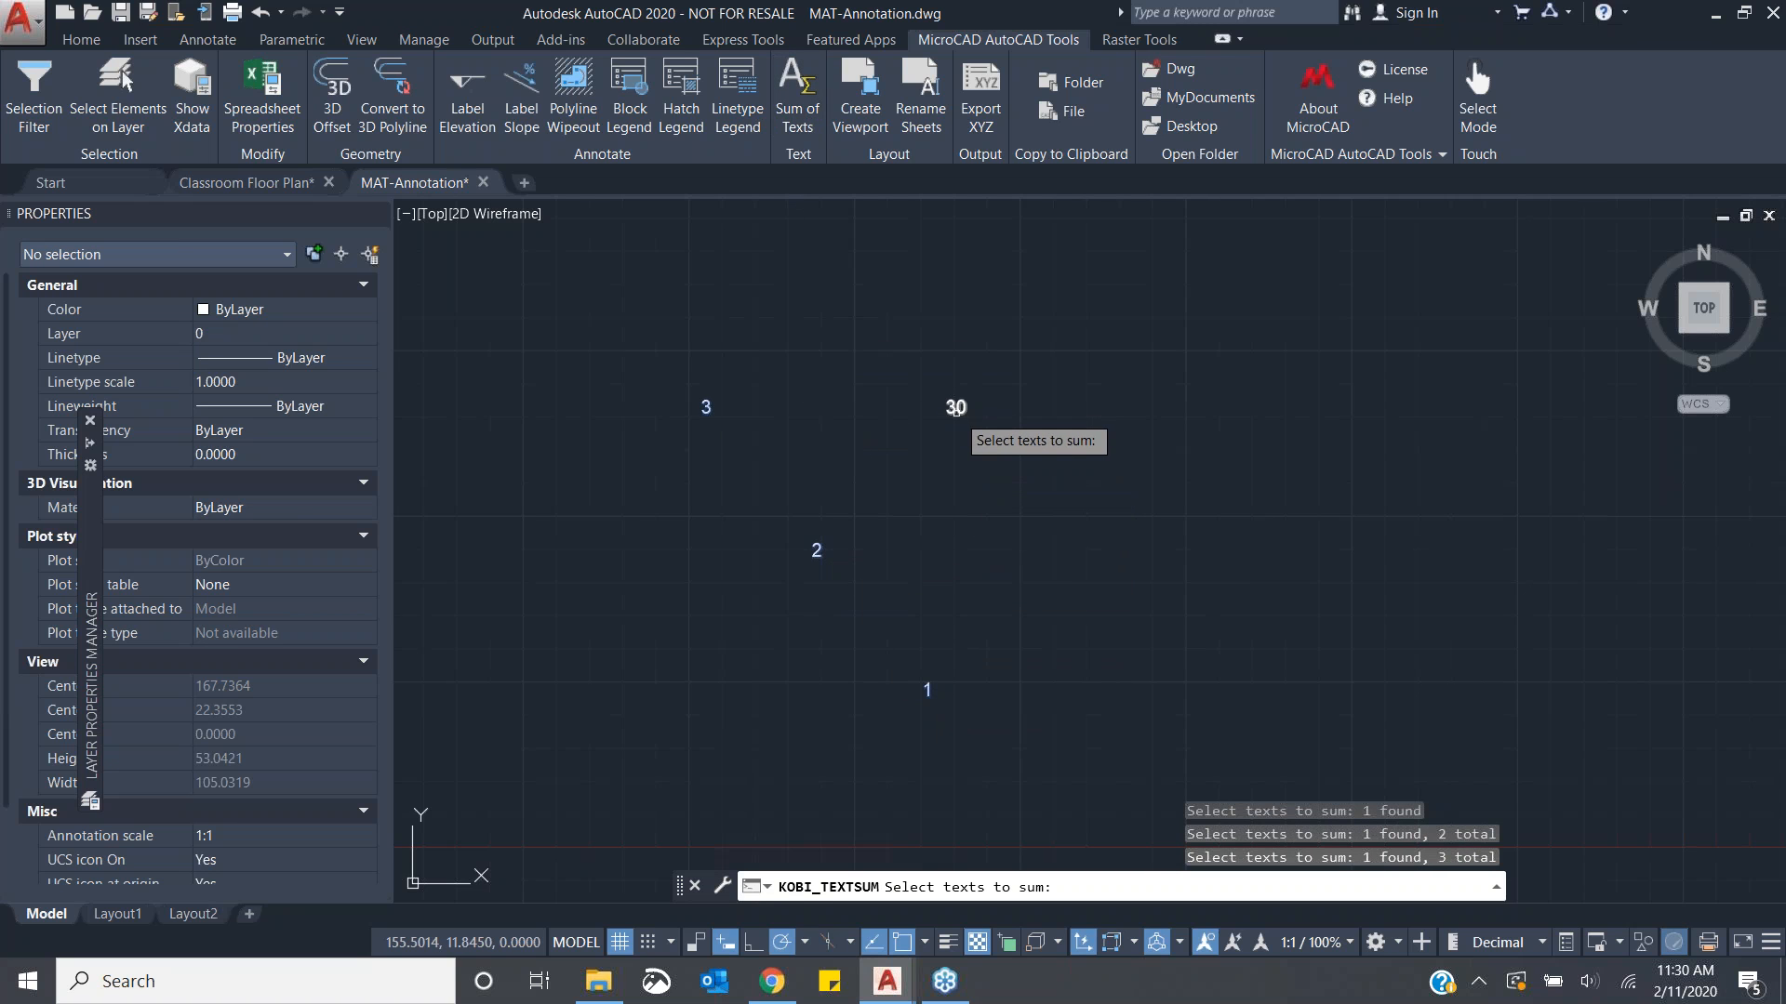
left_click(956, 407)
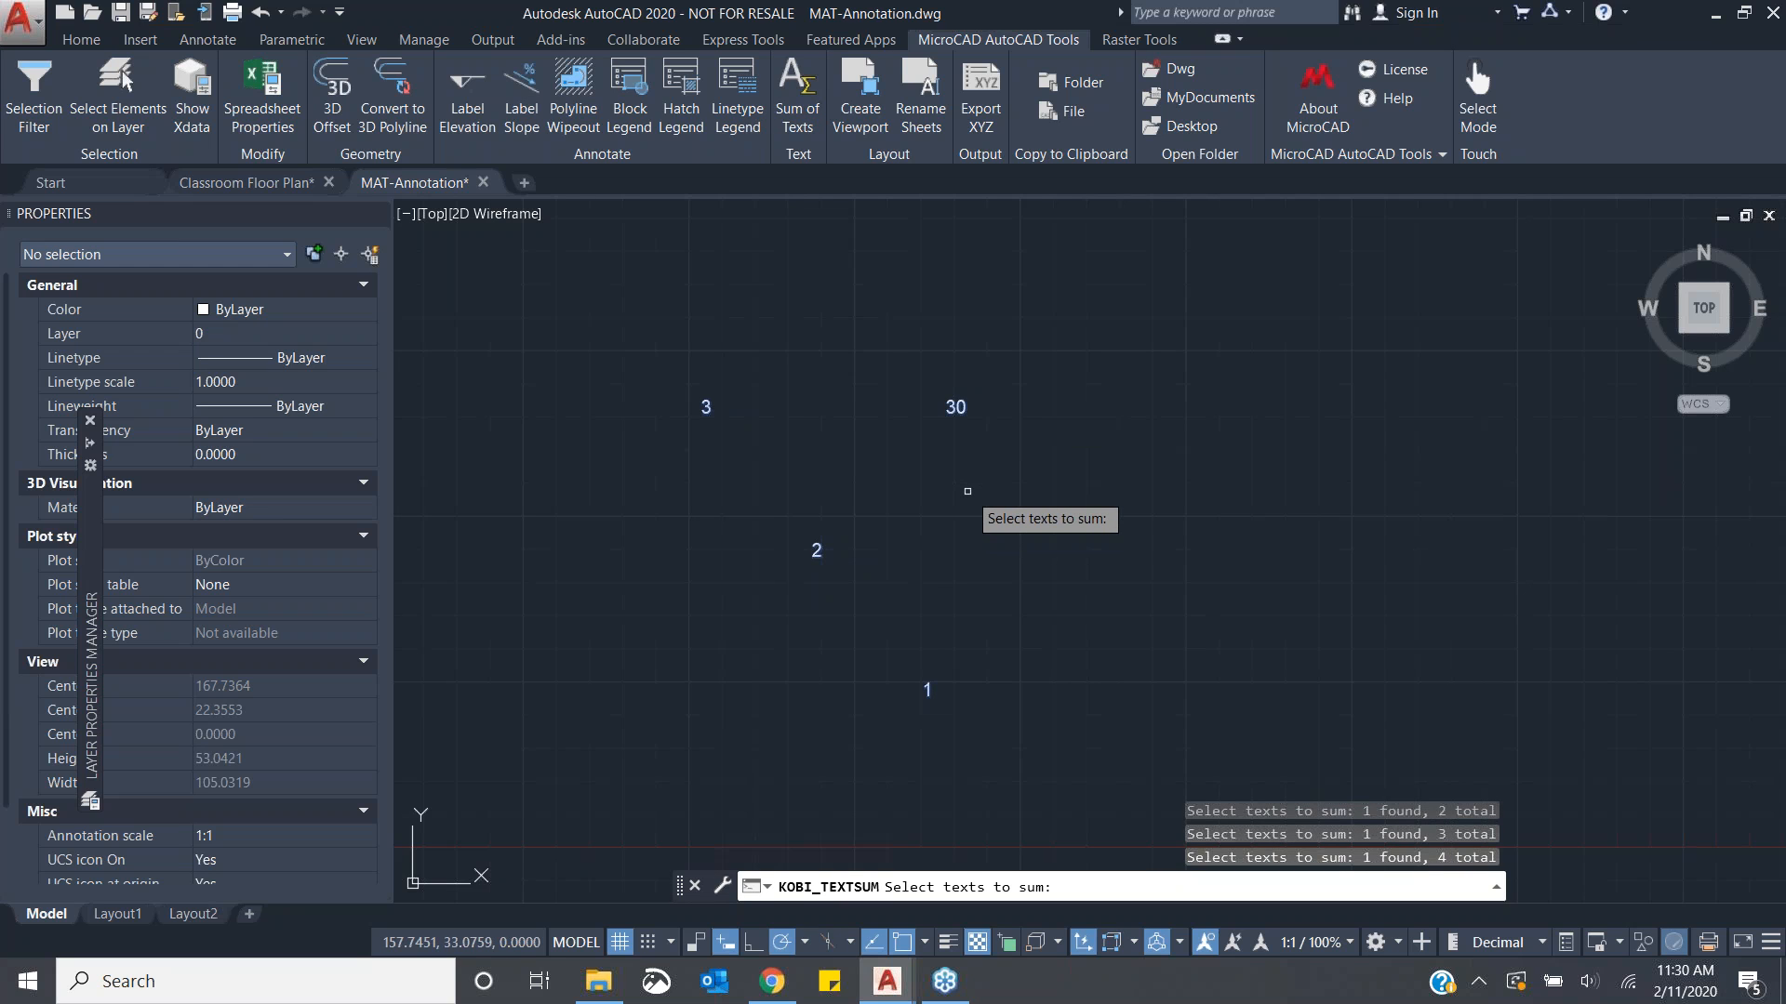
key("Return")
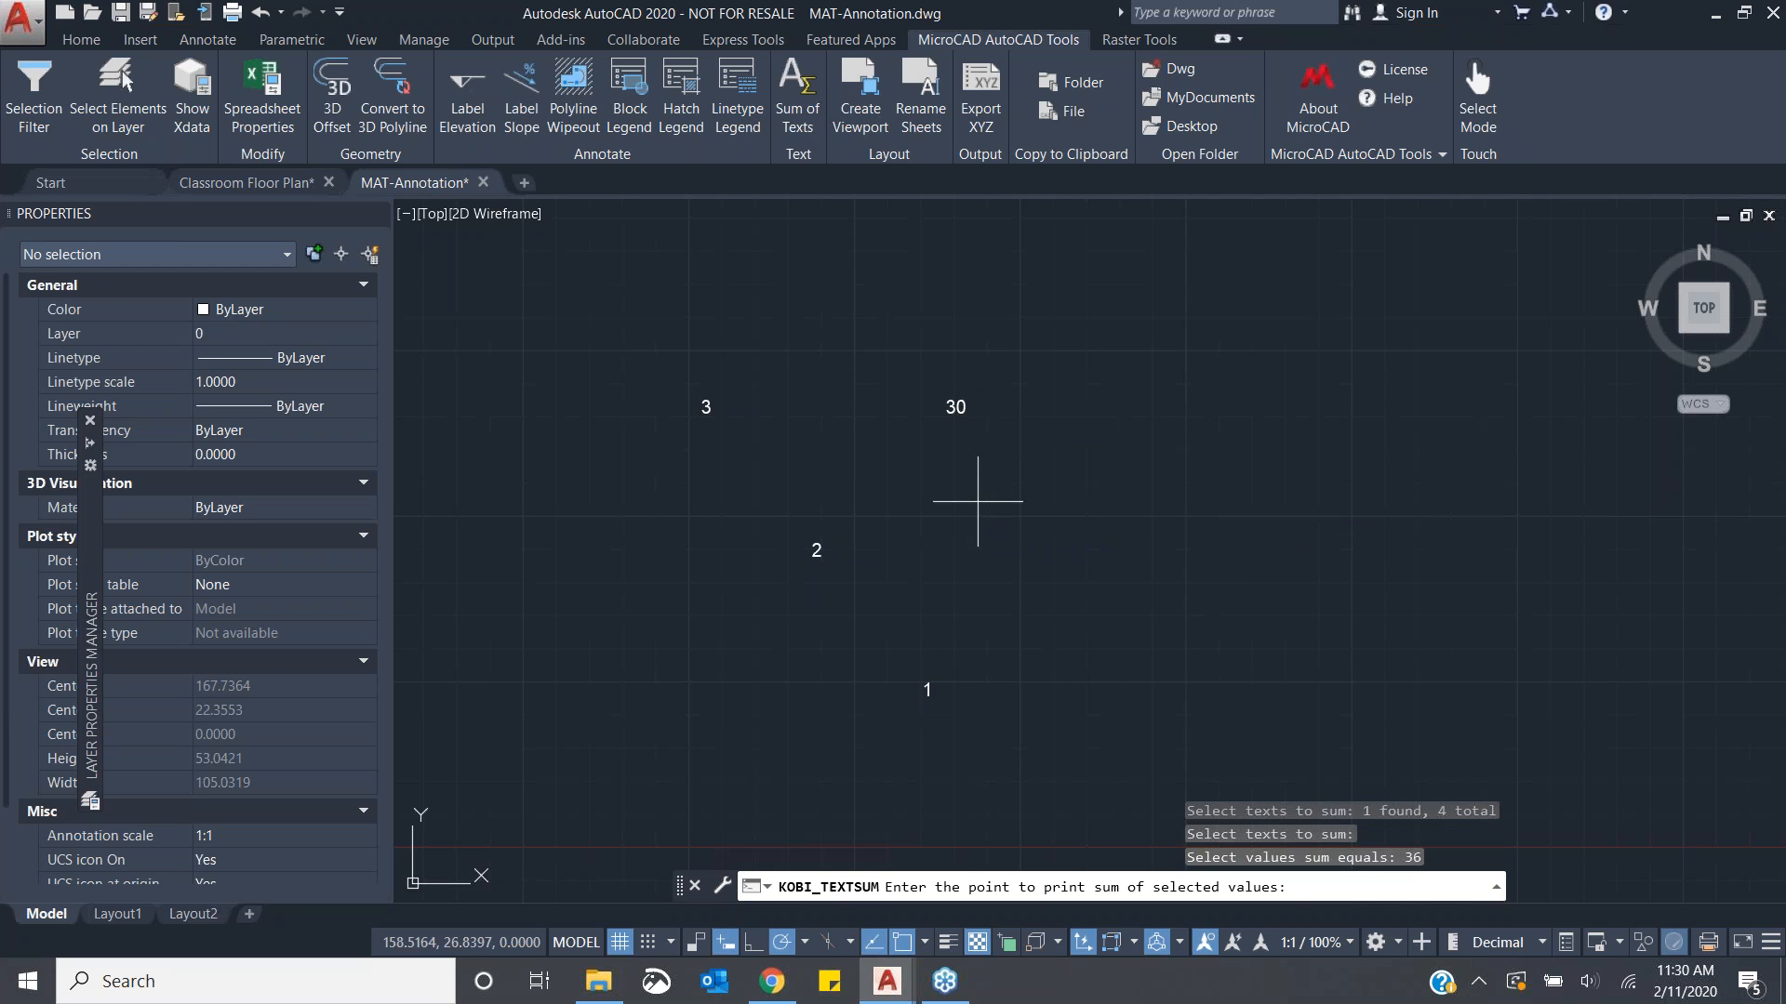
left_click(1100, 510)
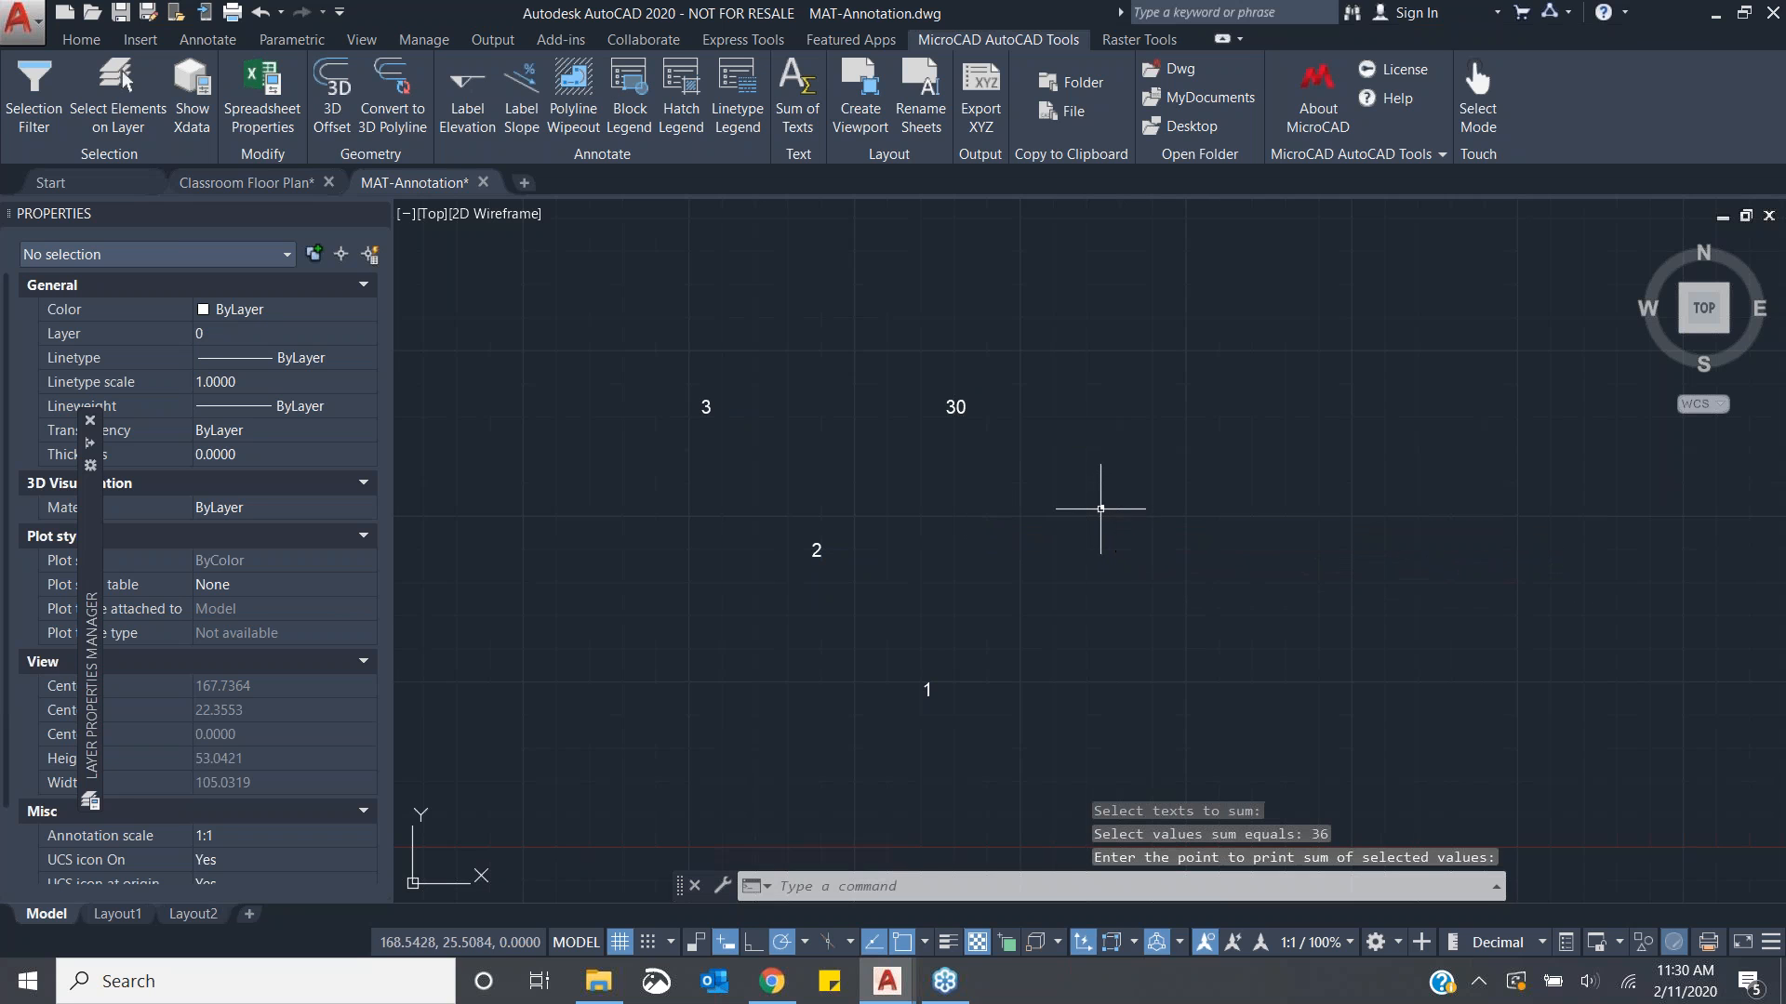
- Zoom in on the placed sum text and delete it
scroll(1105, 510, "up", 4)
scroll(1060, 465, "up", 2)
scroll(1127, 511, "down", 2)
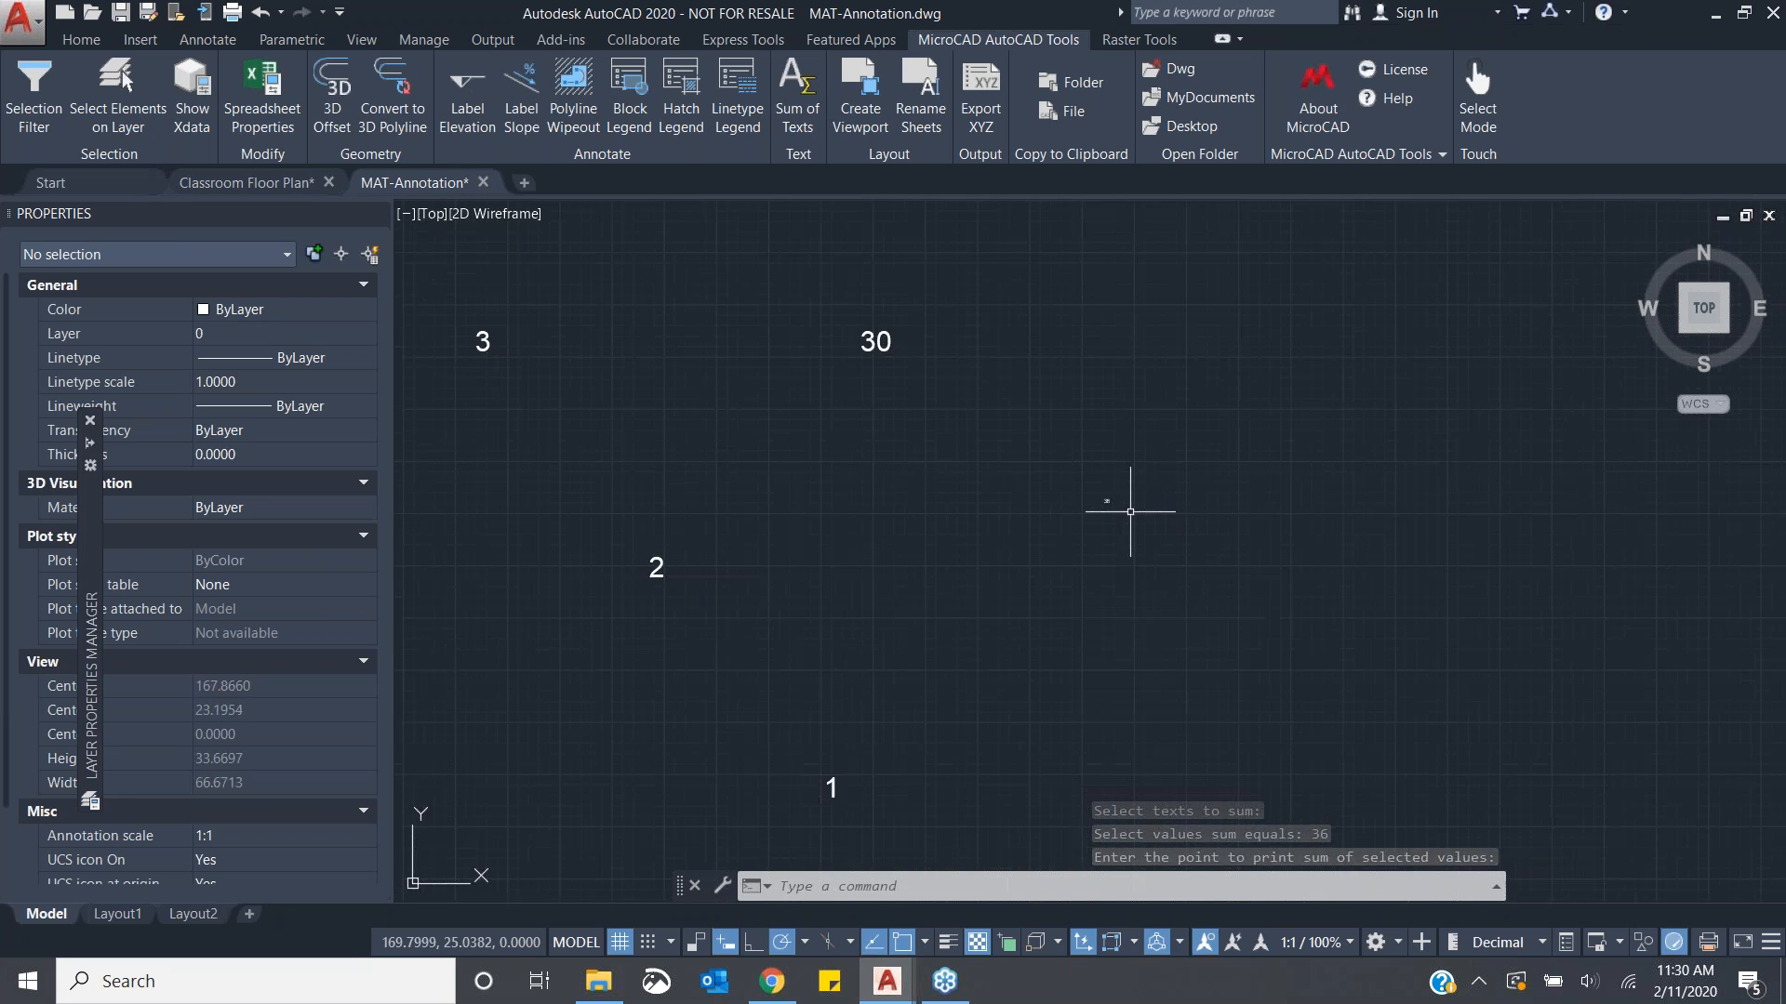
scroll(1100, 500, "up", 3)
scroll(1098, 480, "up", 4)
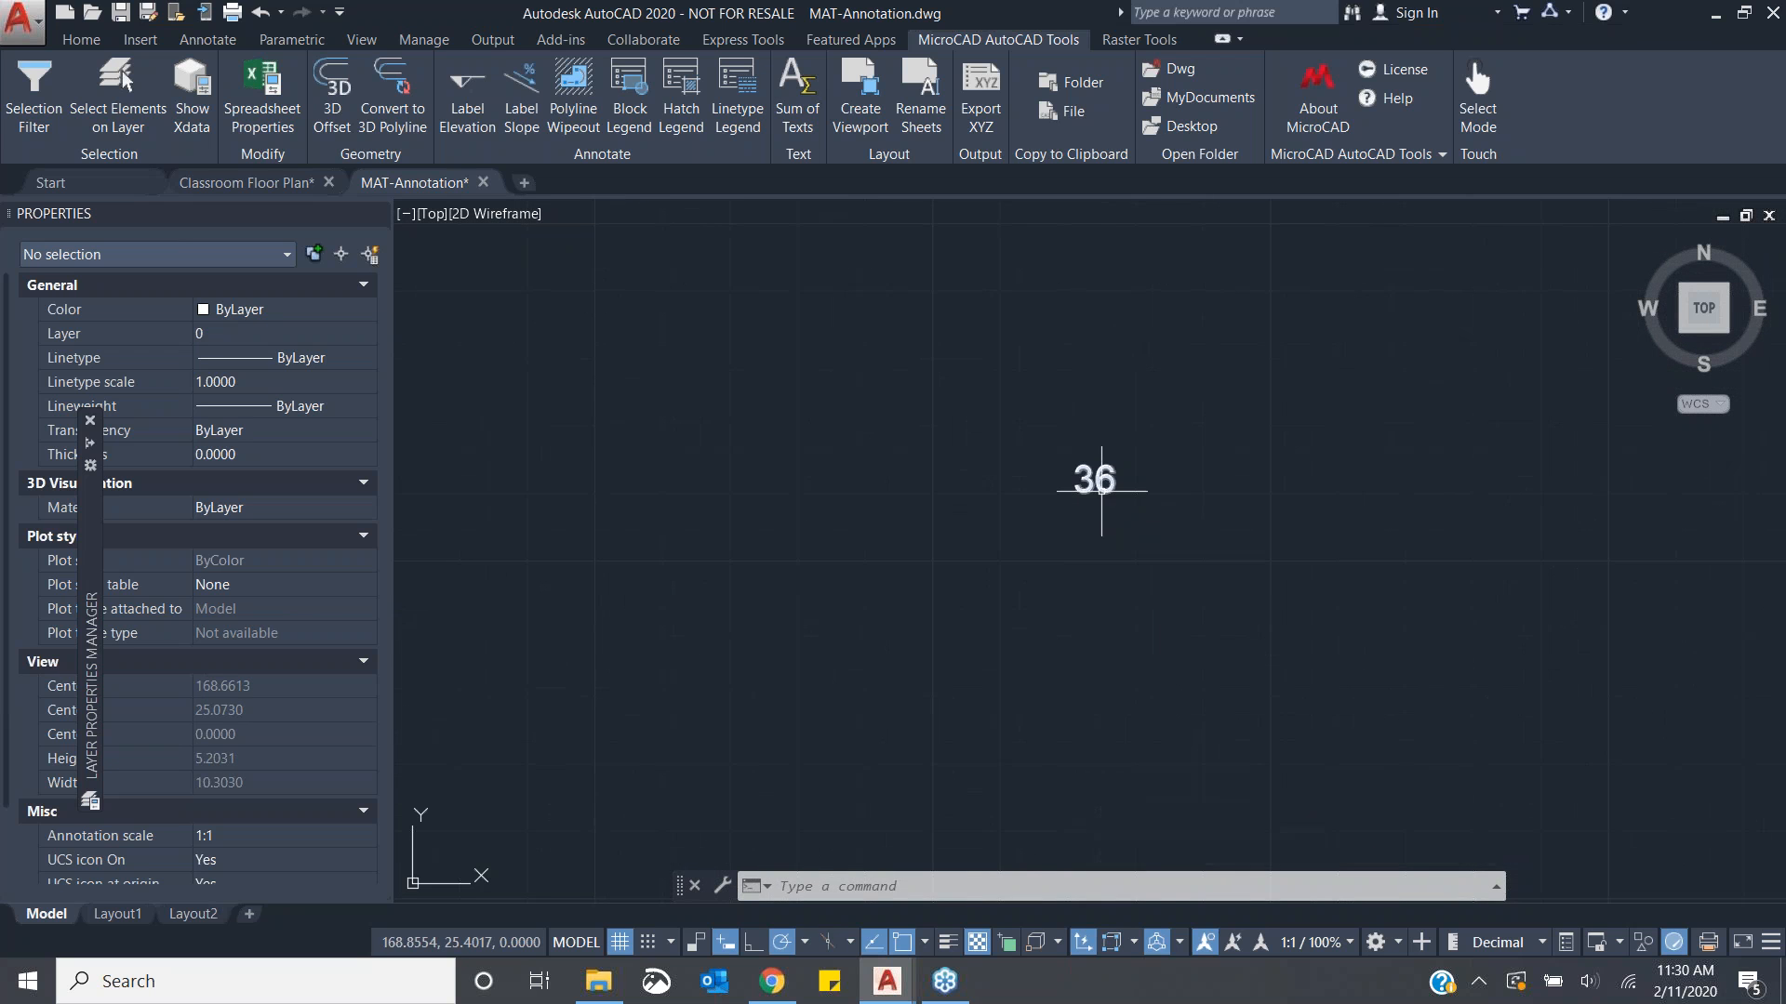
left_click(1098, 480)
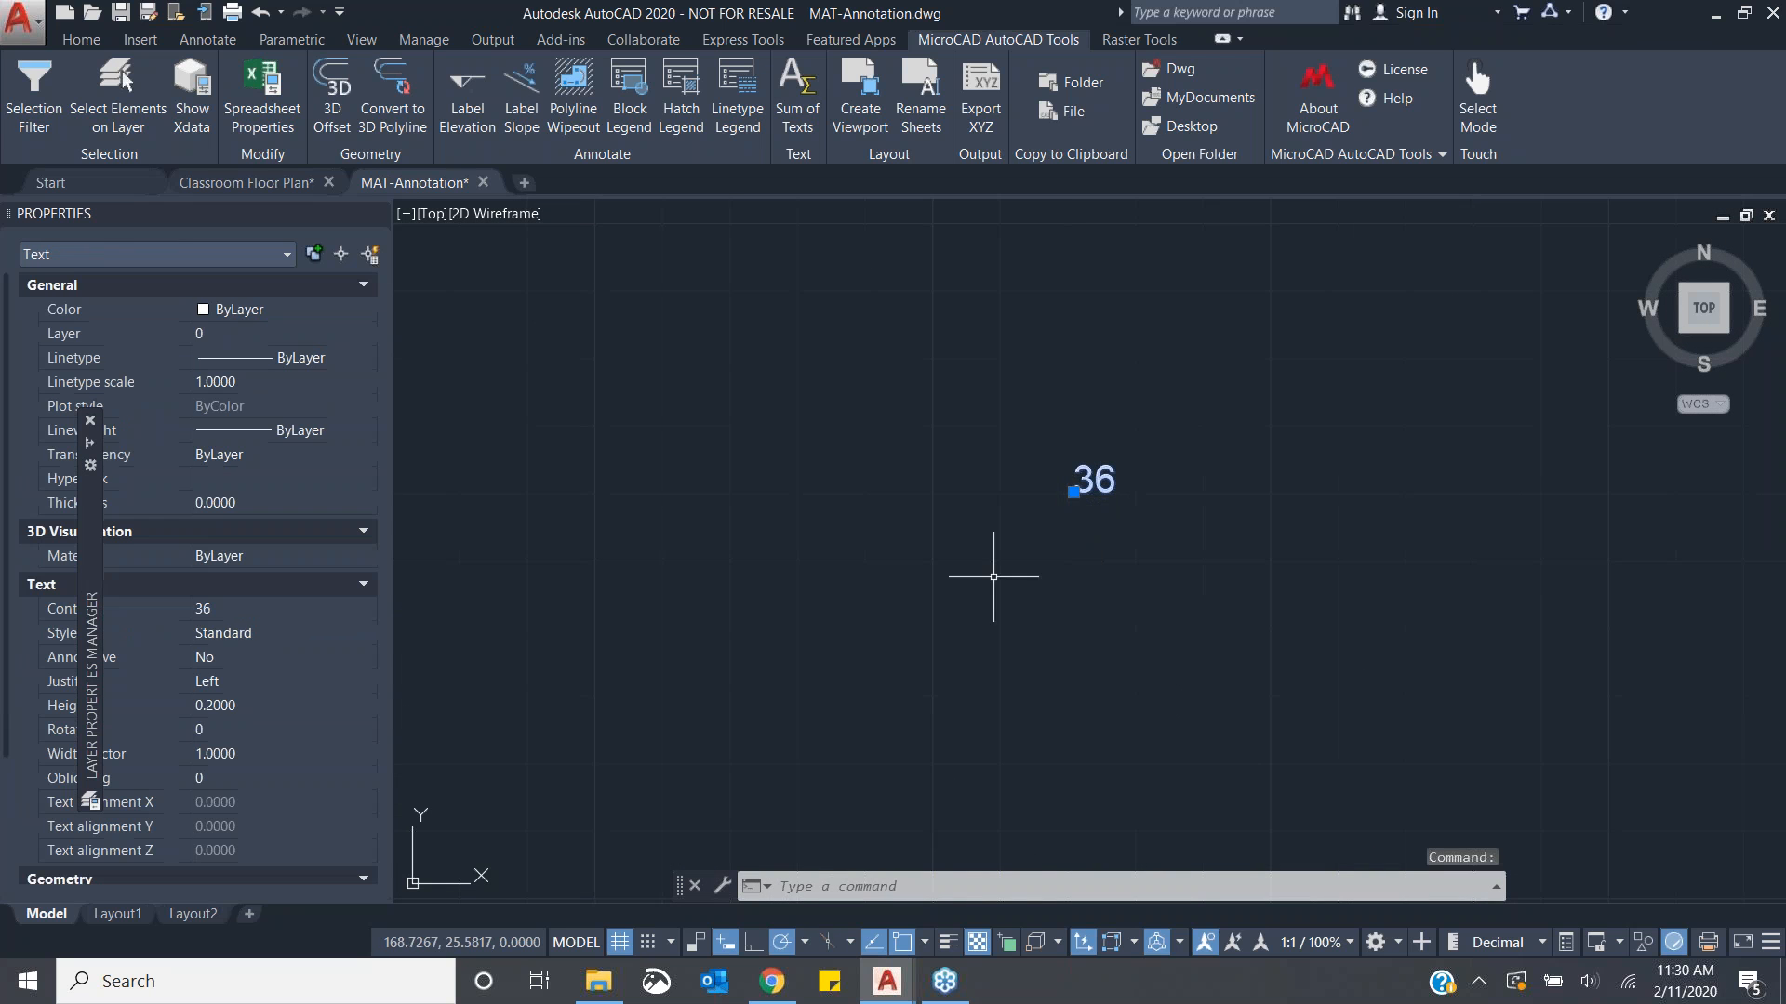
key("Delete")
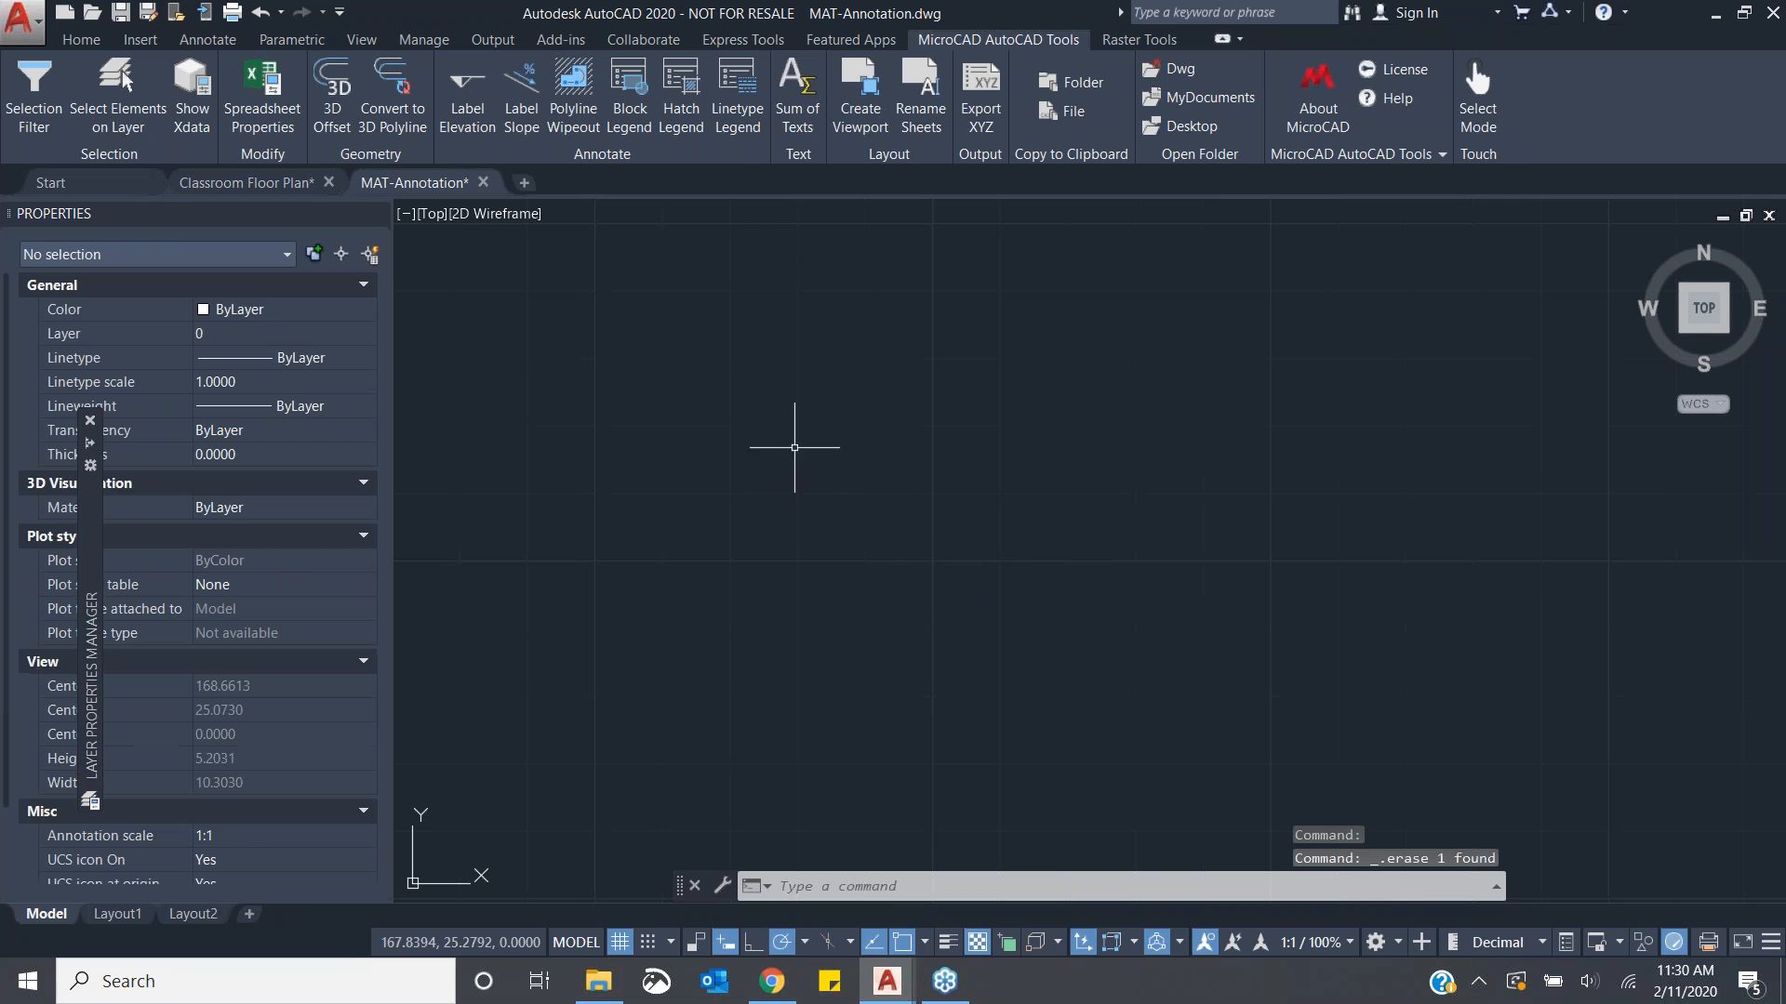
scroll(869, 526, "down", 5)
middle_click_drag(1069, 390, 926, 483)
scroll(995, 460, "down", 3)
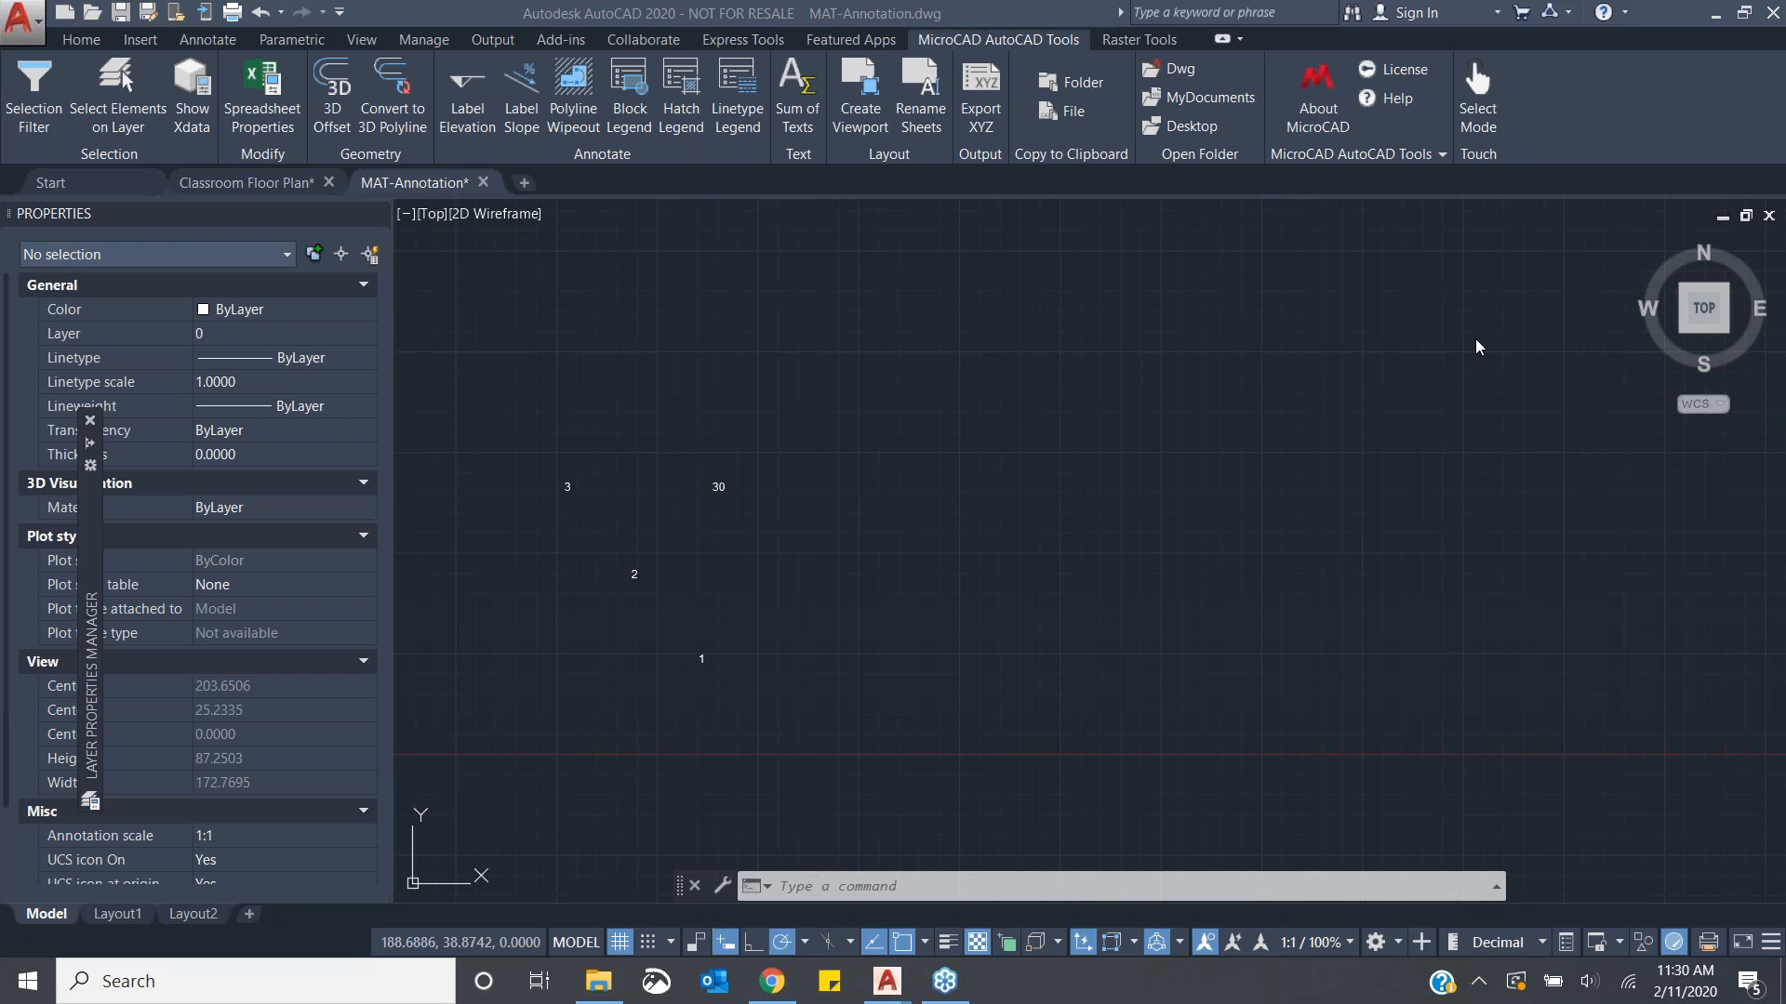
scroll(1168, 431, "down", 2)
middle_click_drag(1168, 430, 1071, 466)
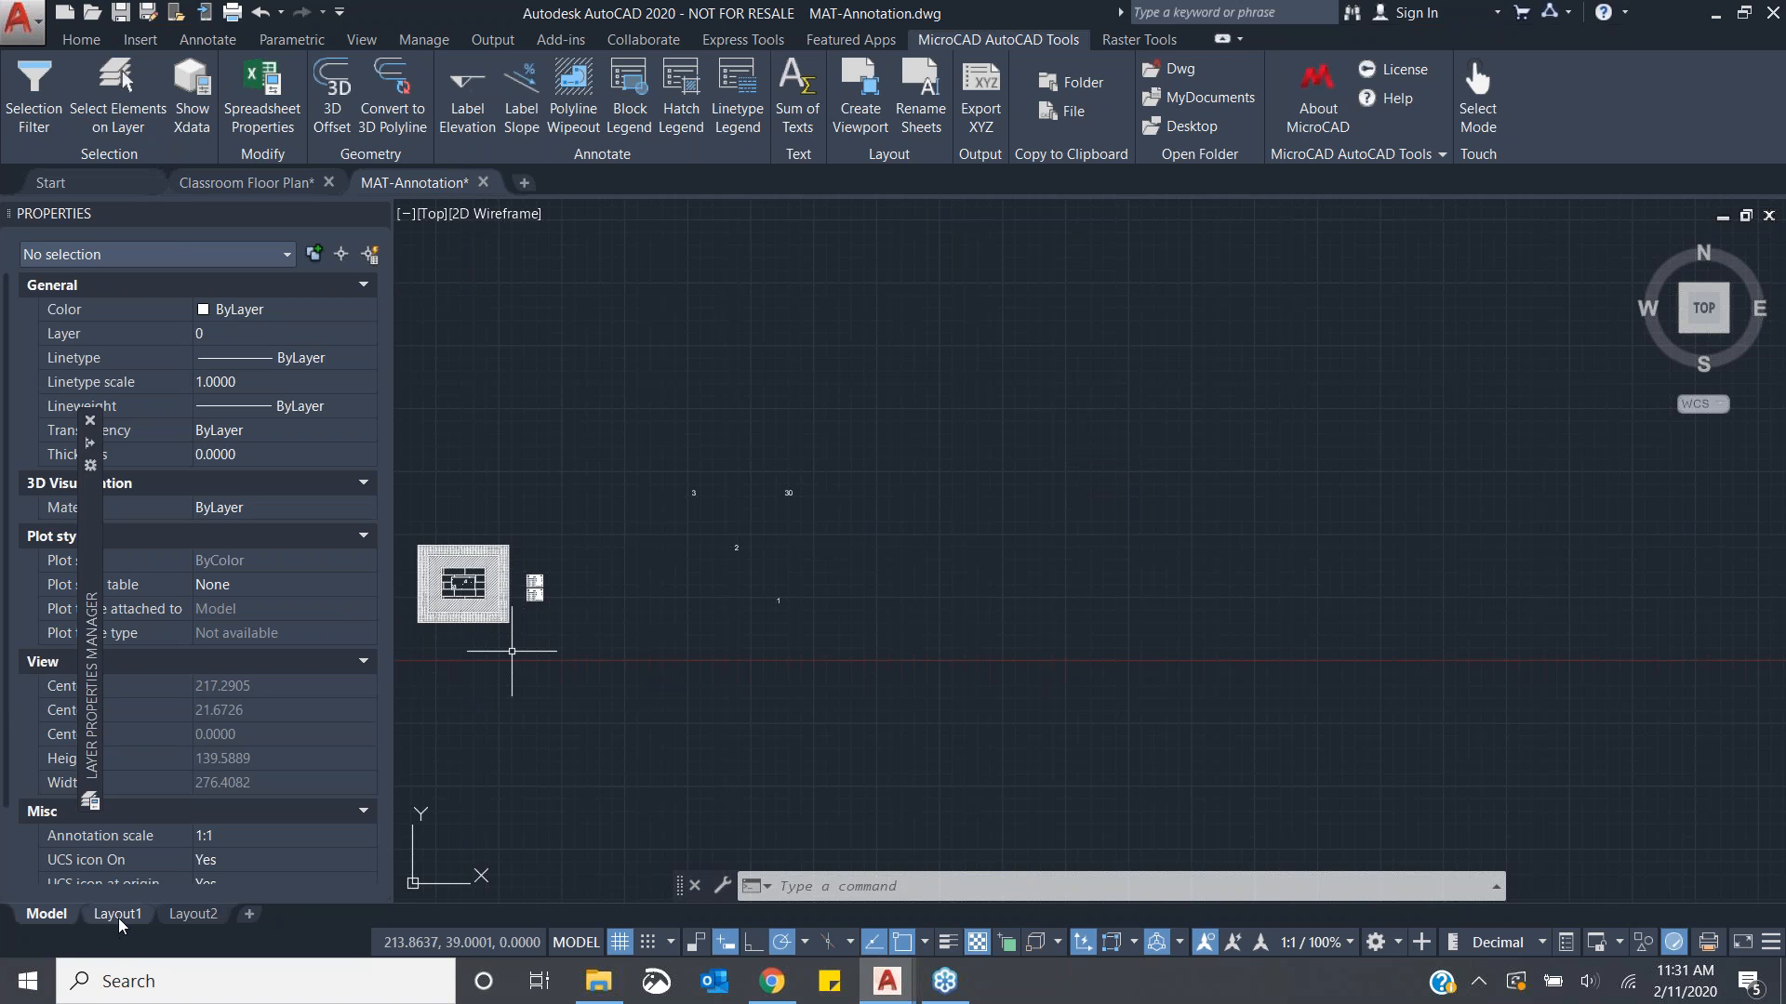
- Start Create Viewport with margins 0, layout Layout1, standard scale 1/2" = 1'-0" and the viewport locked
mouse_move(119, 923)
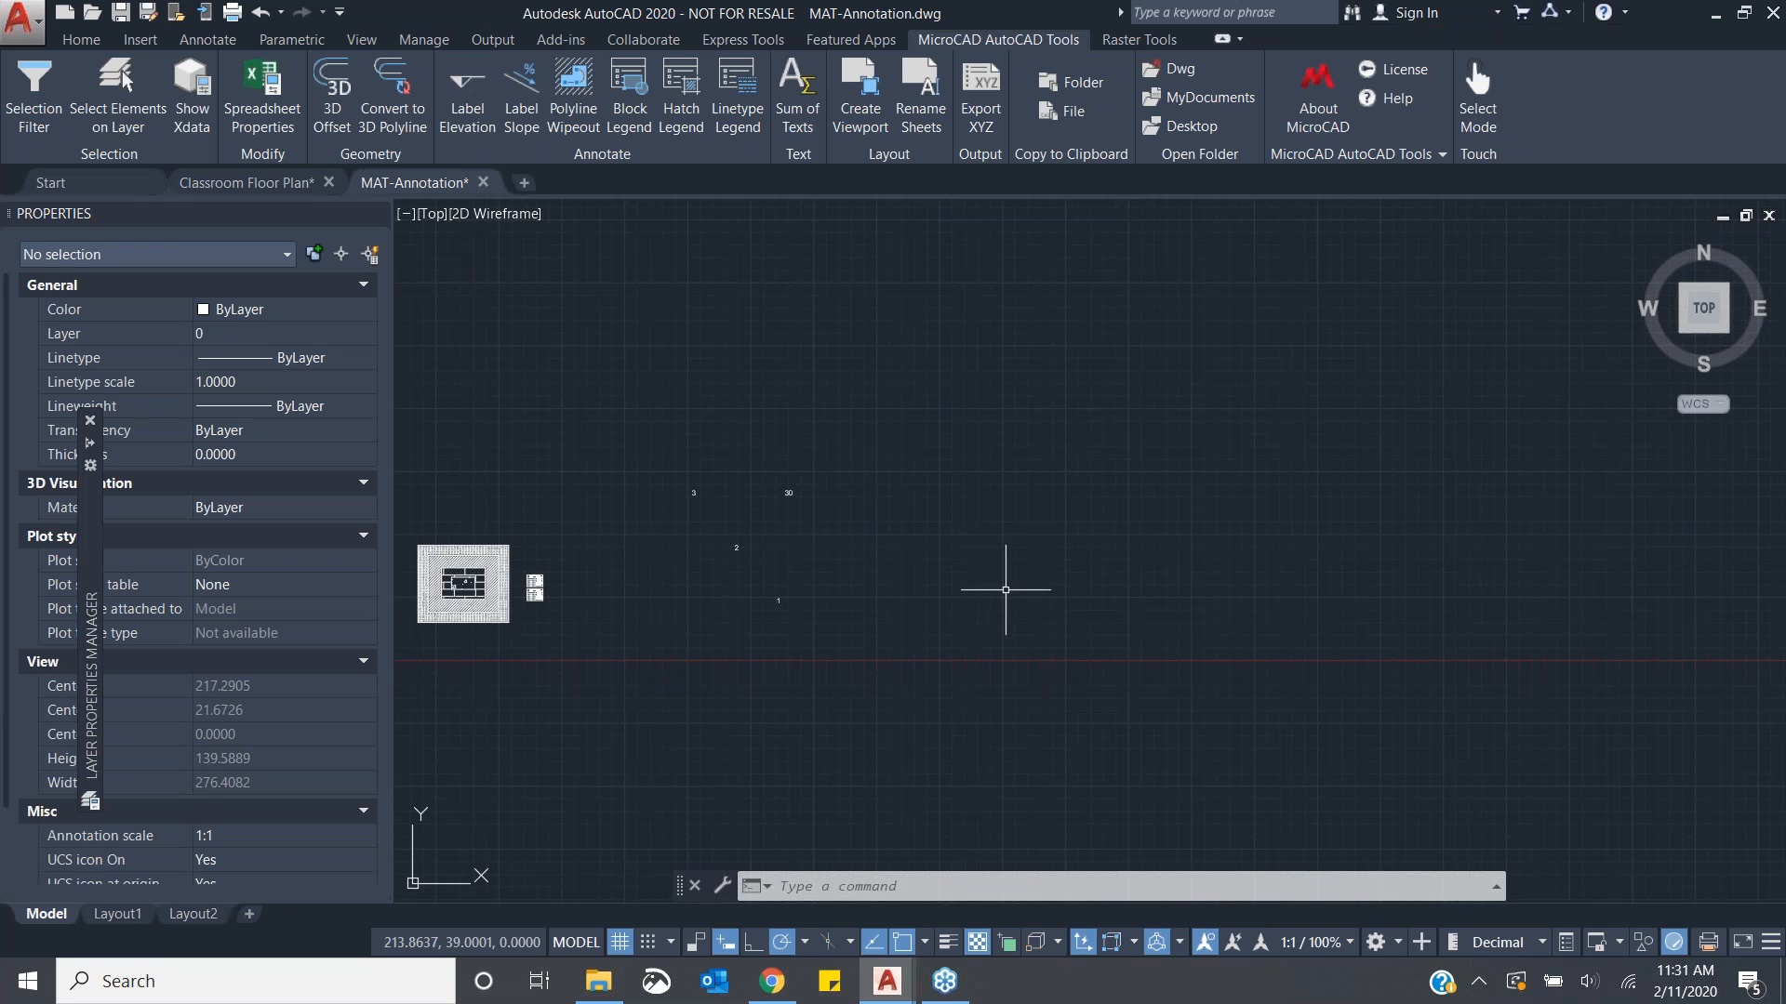
middle_click_drag(671, 637, 938, 623)
scroll(690, 639, "up", 4)
middle_click_drag(726, 489, 1098, 603)
scroll(711, 431, "up", 2)
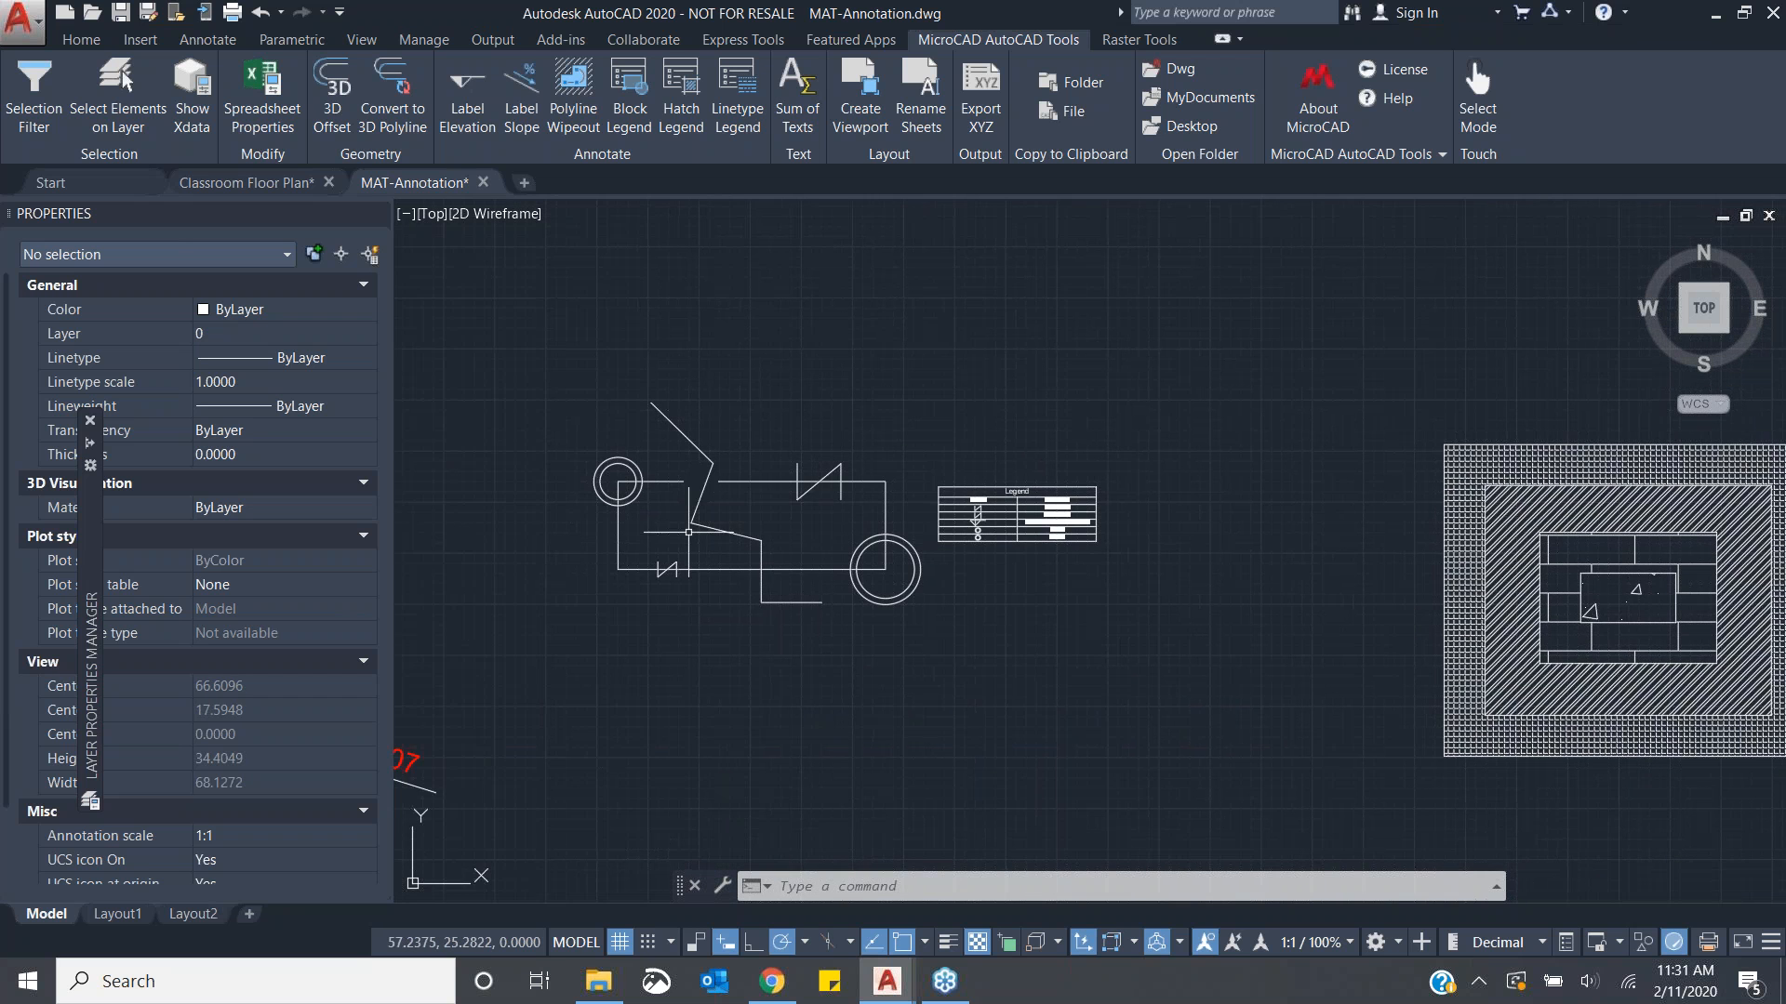
middle_click_drag(688, 532, 792, 450)
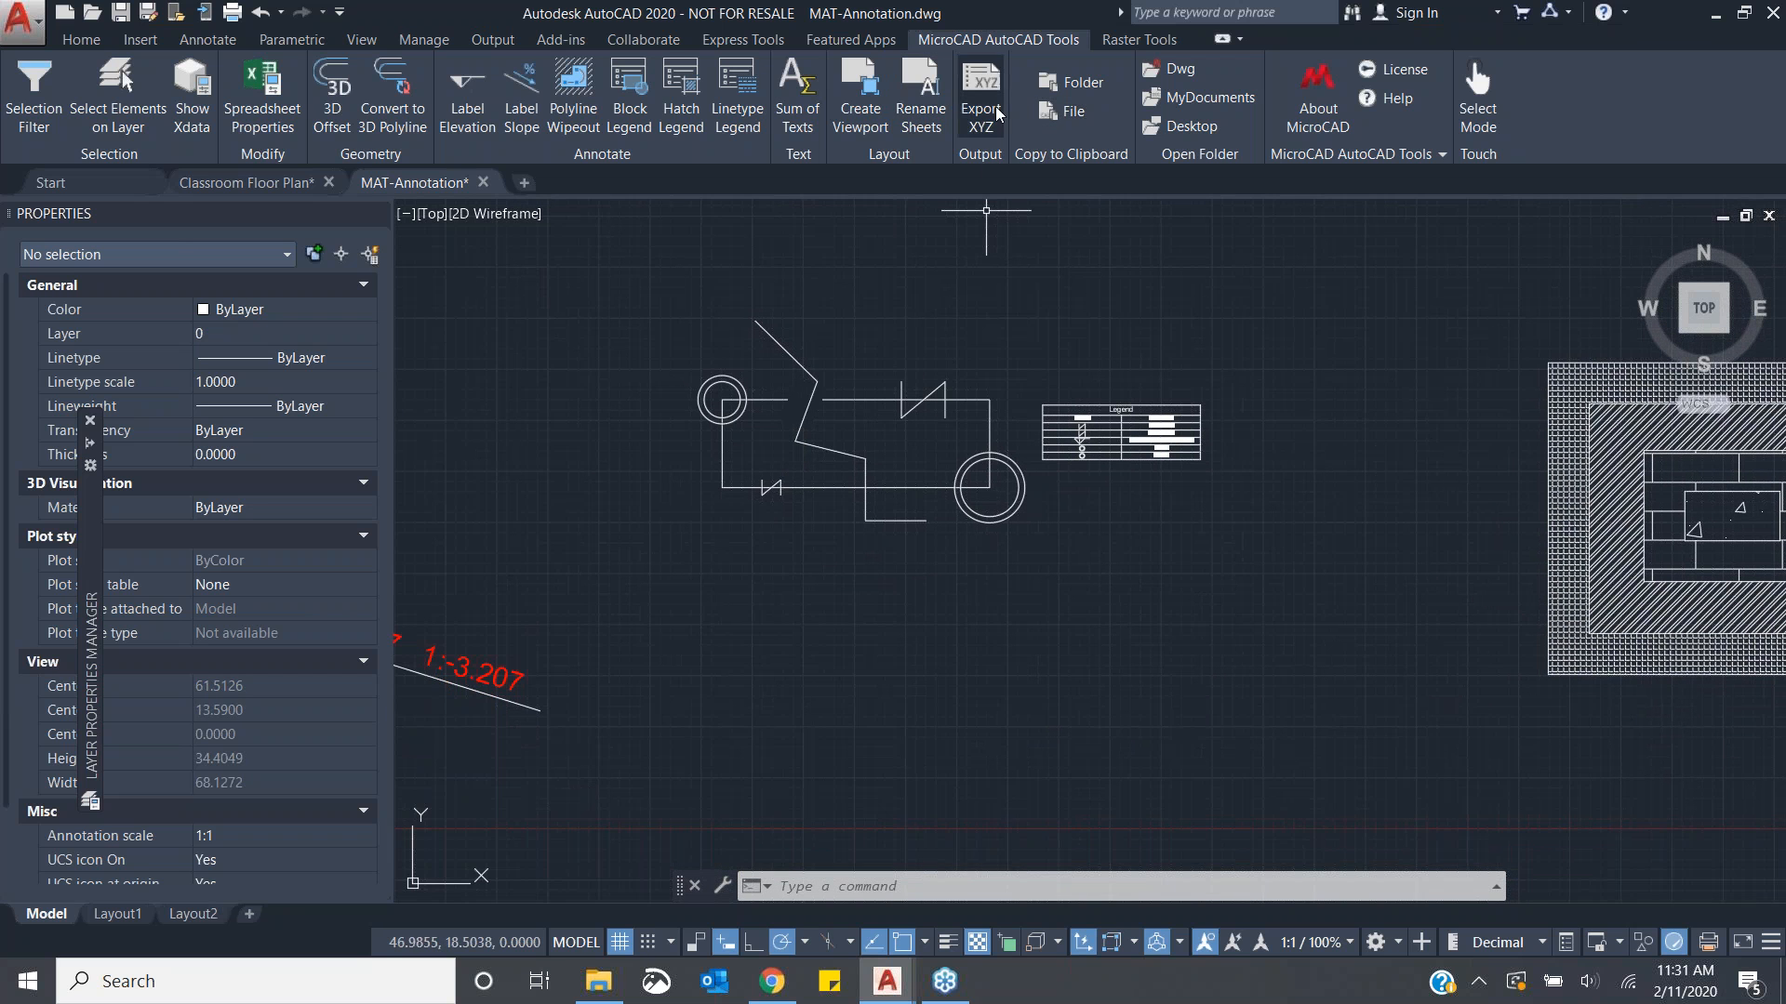
left_click(860, 103)
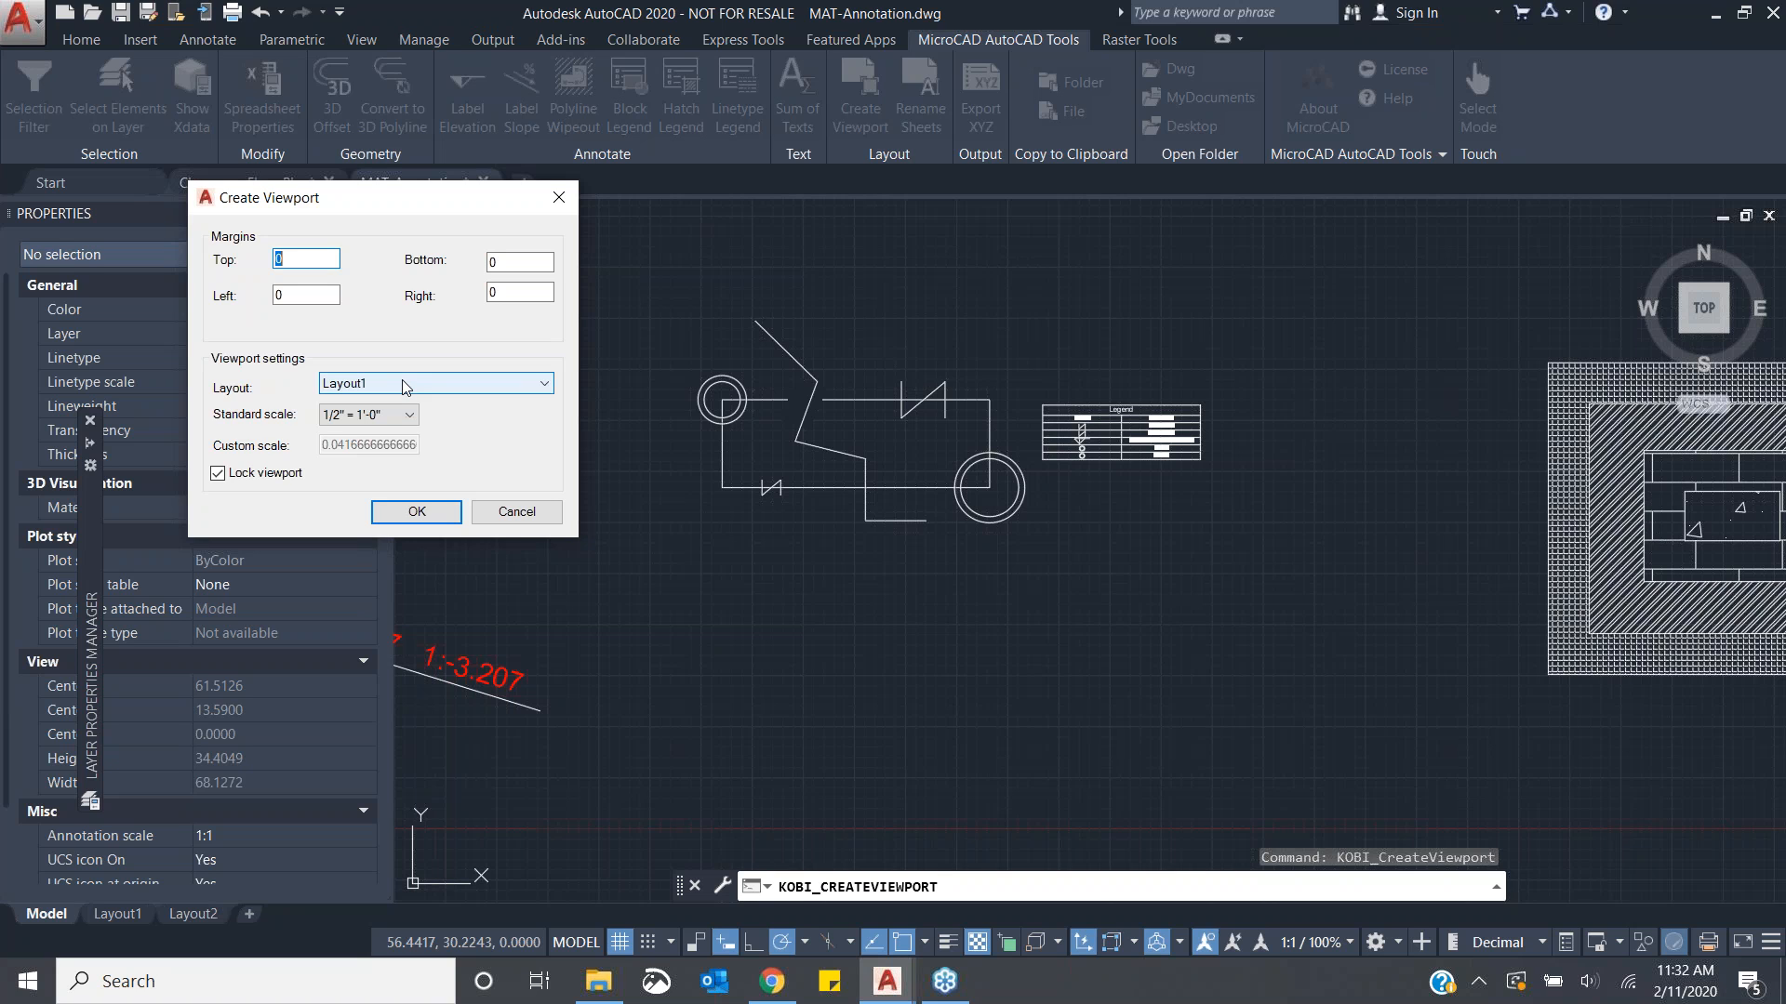
left_click(430, 383)
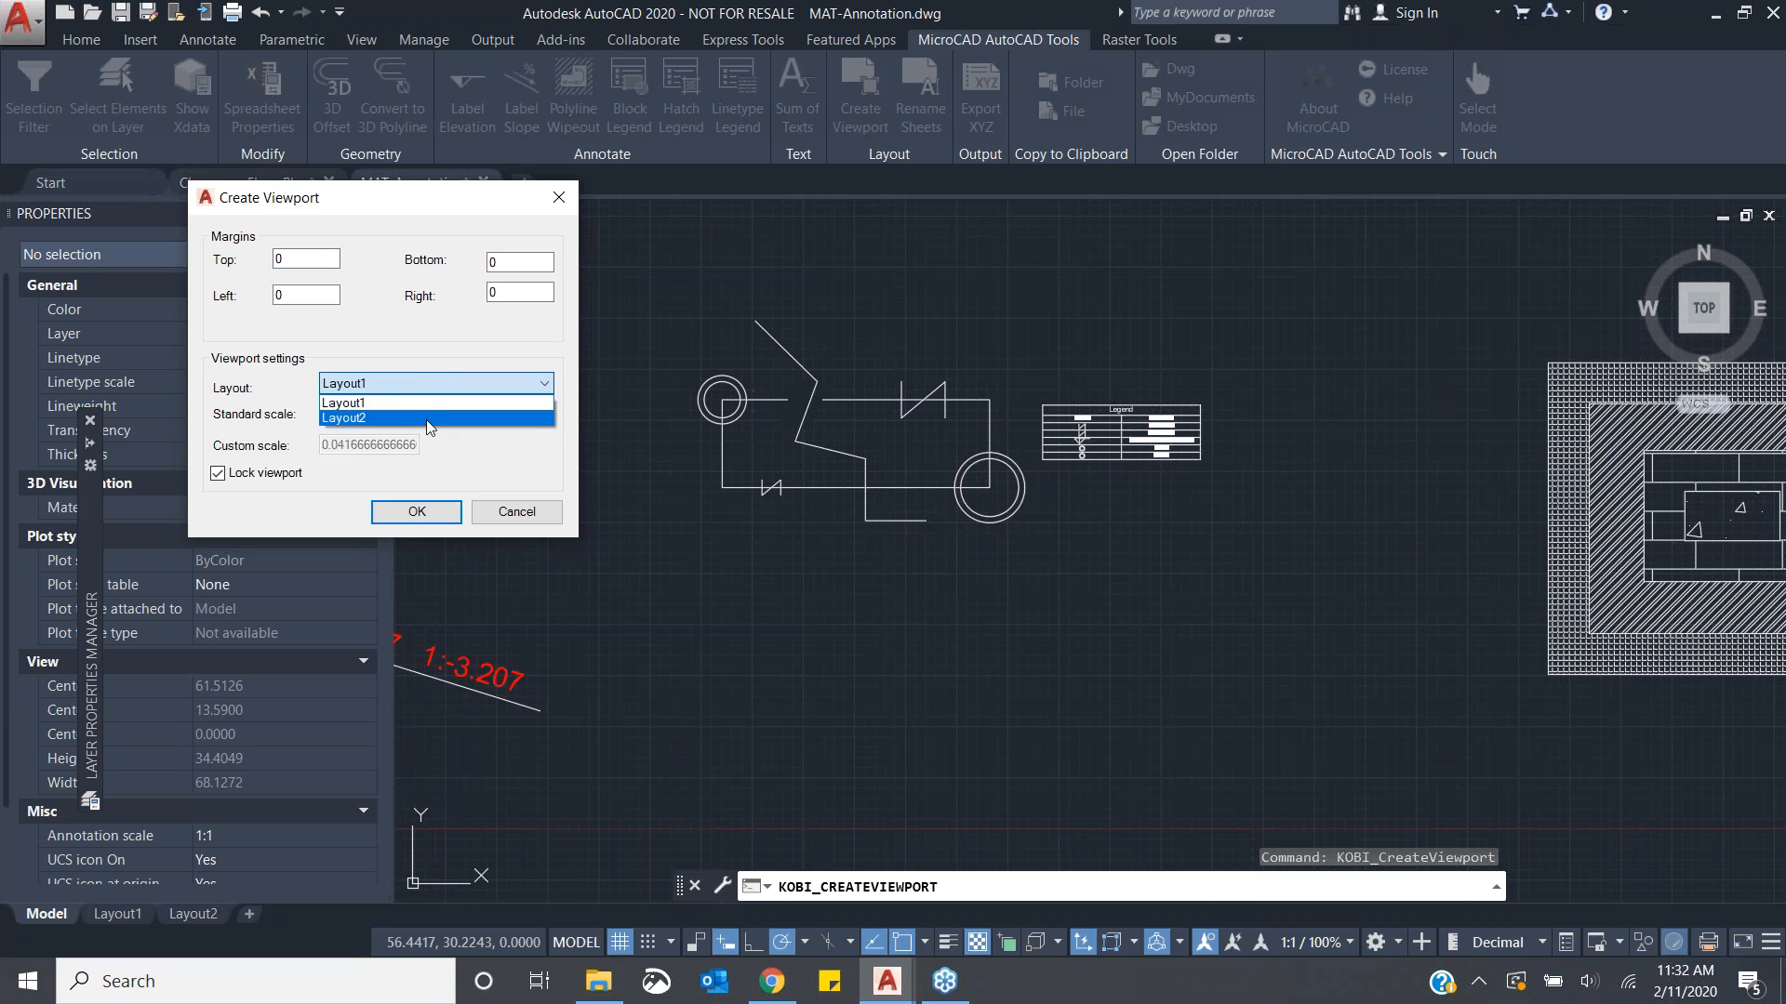
left_click(538, 471)
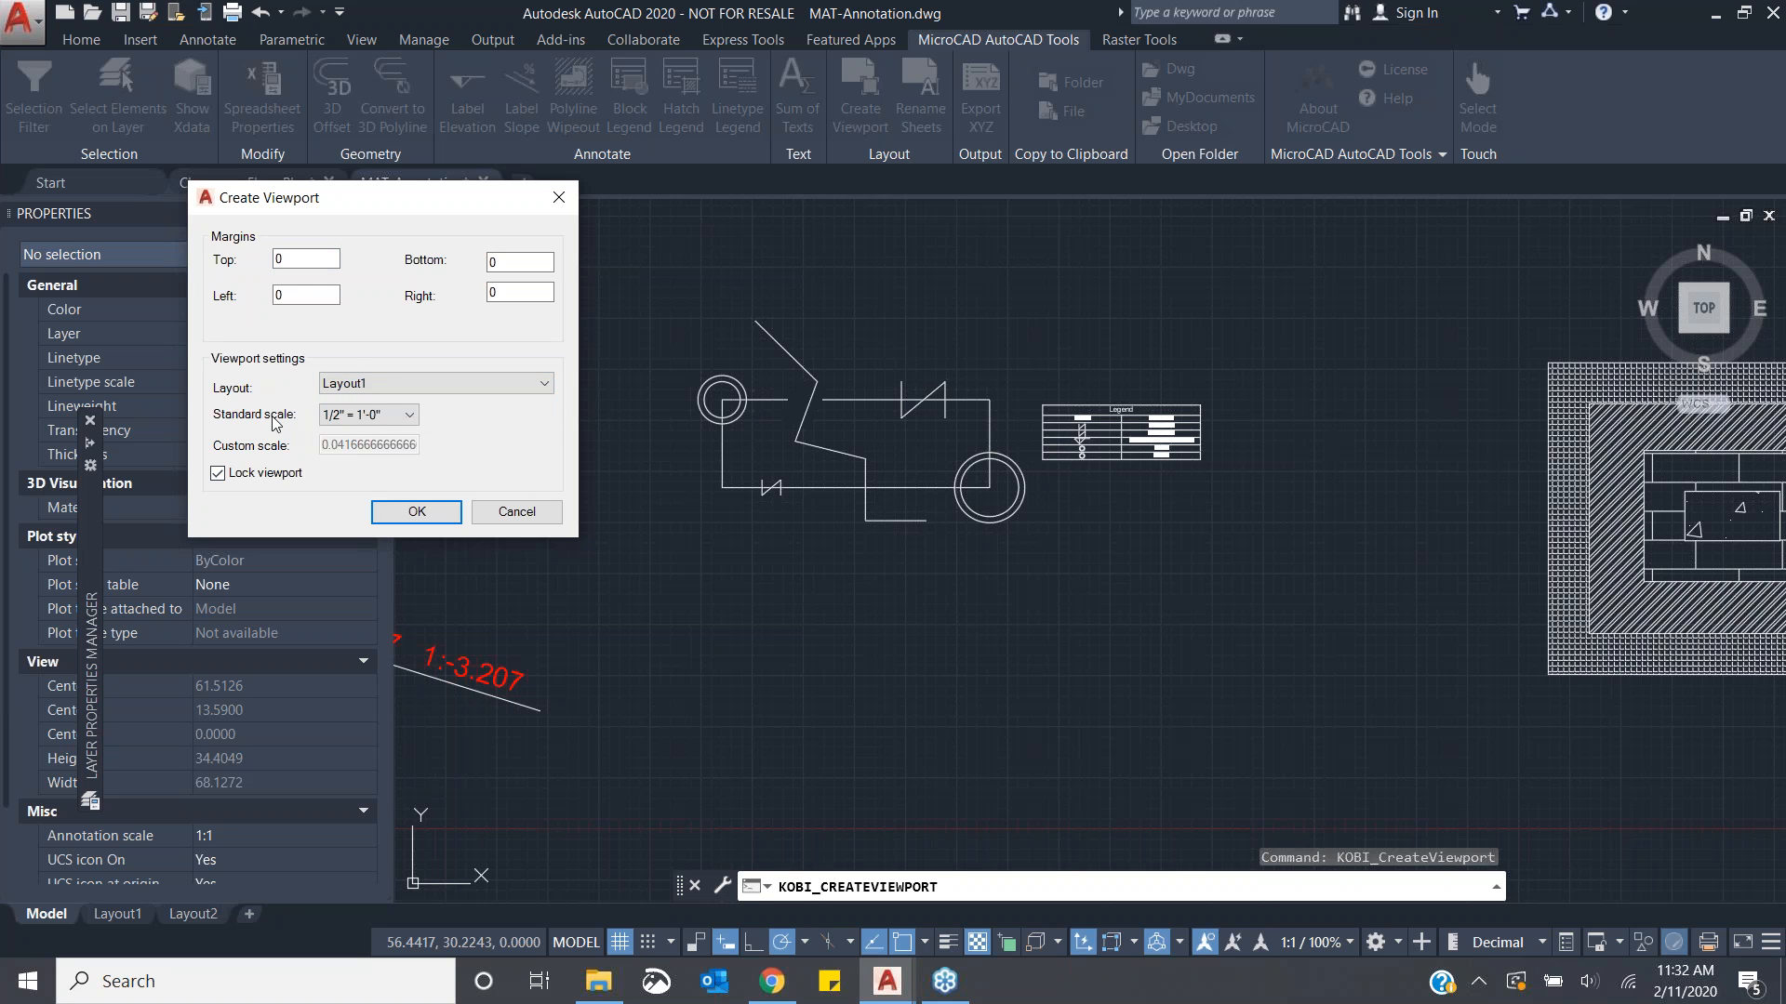
left_click(409, 419)
left_click(410, 421)
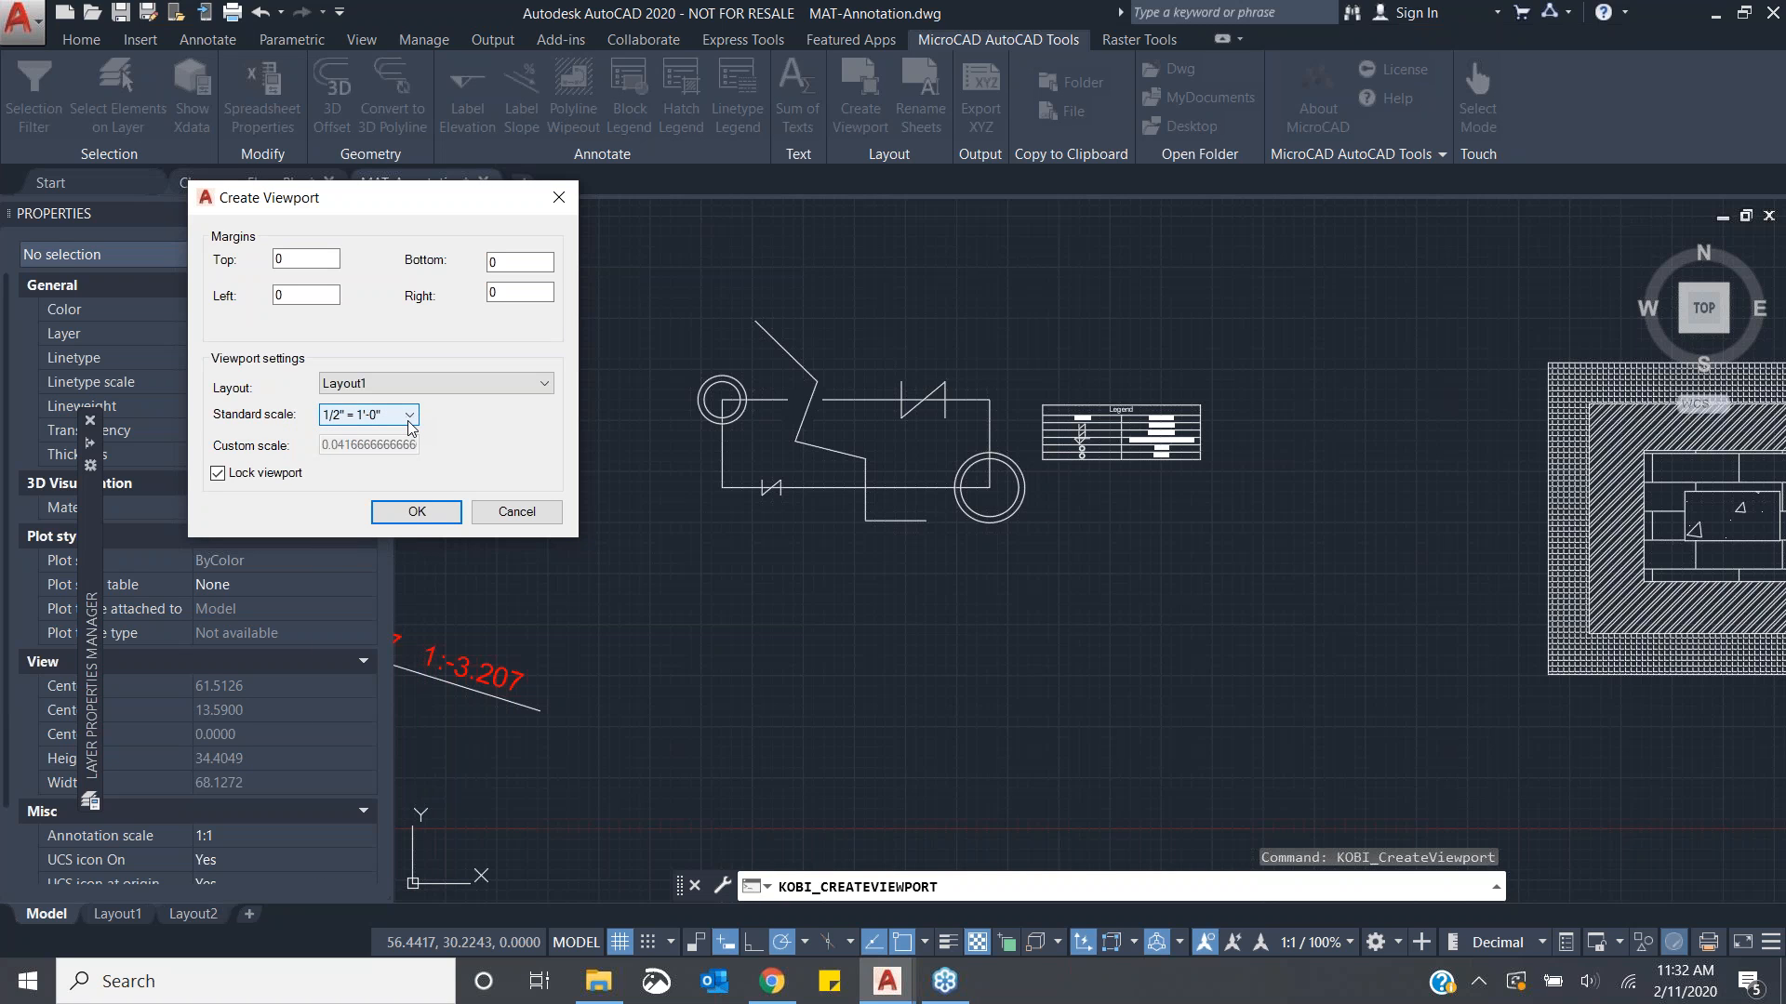
left_click(410, 425)
left_click(410, 423)
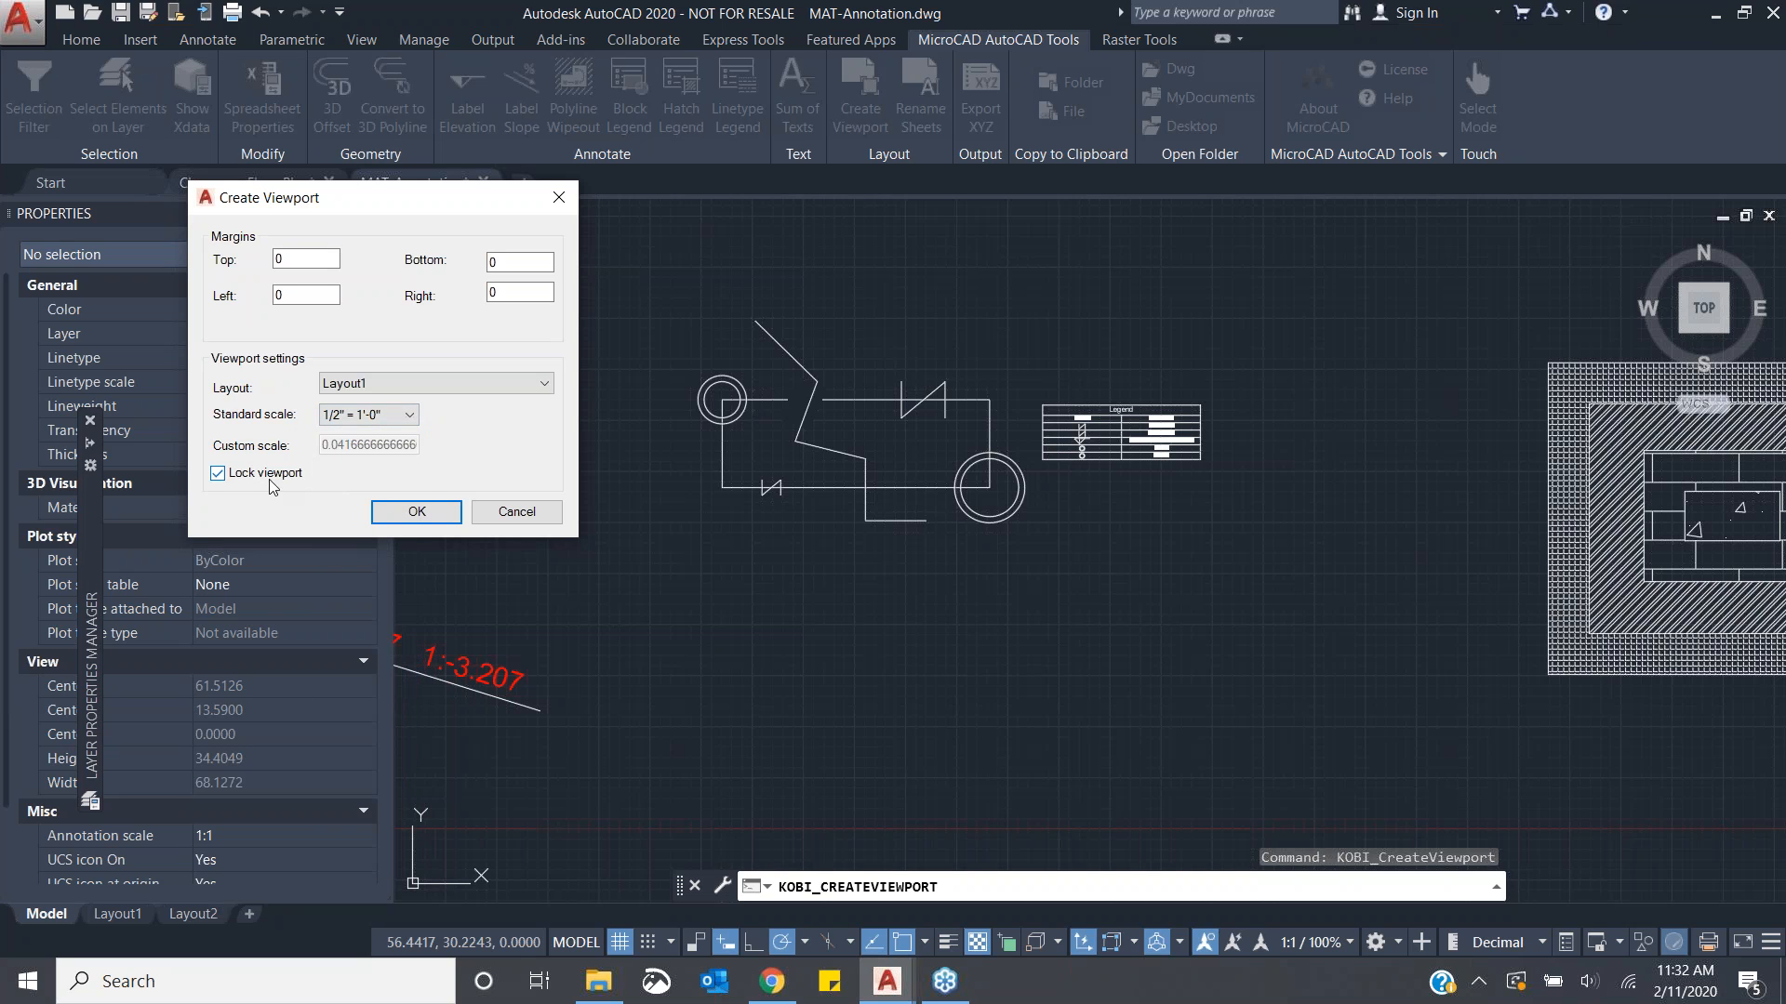
left_click(442, 518)
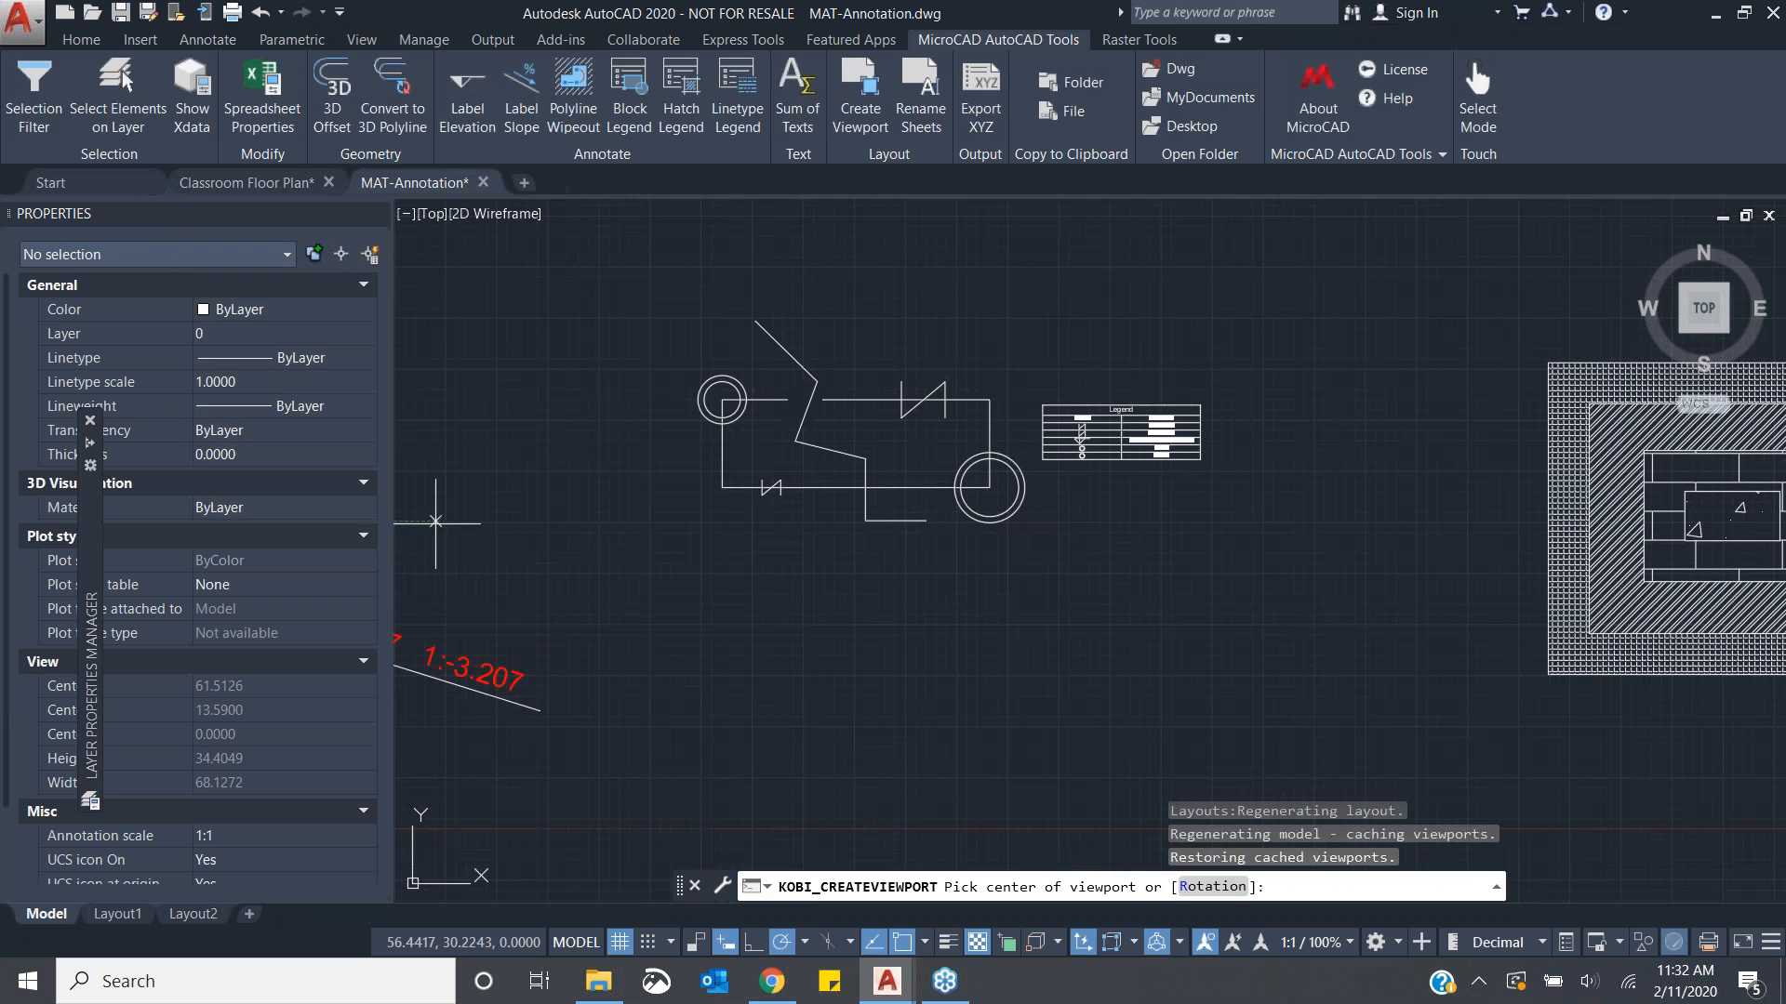
- Pick the viewport centre near the circuit drawing's upper-left circle
scroll(824, 450, "up", 2)
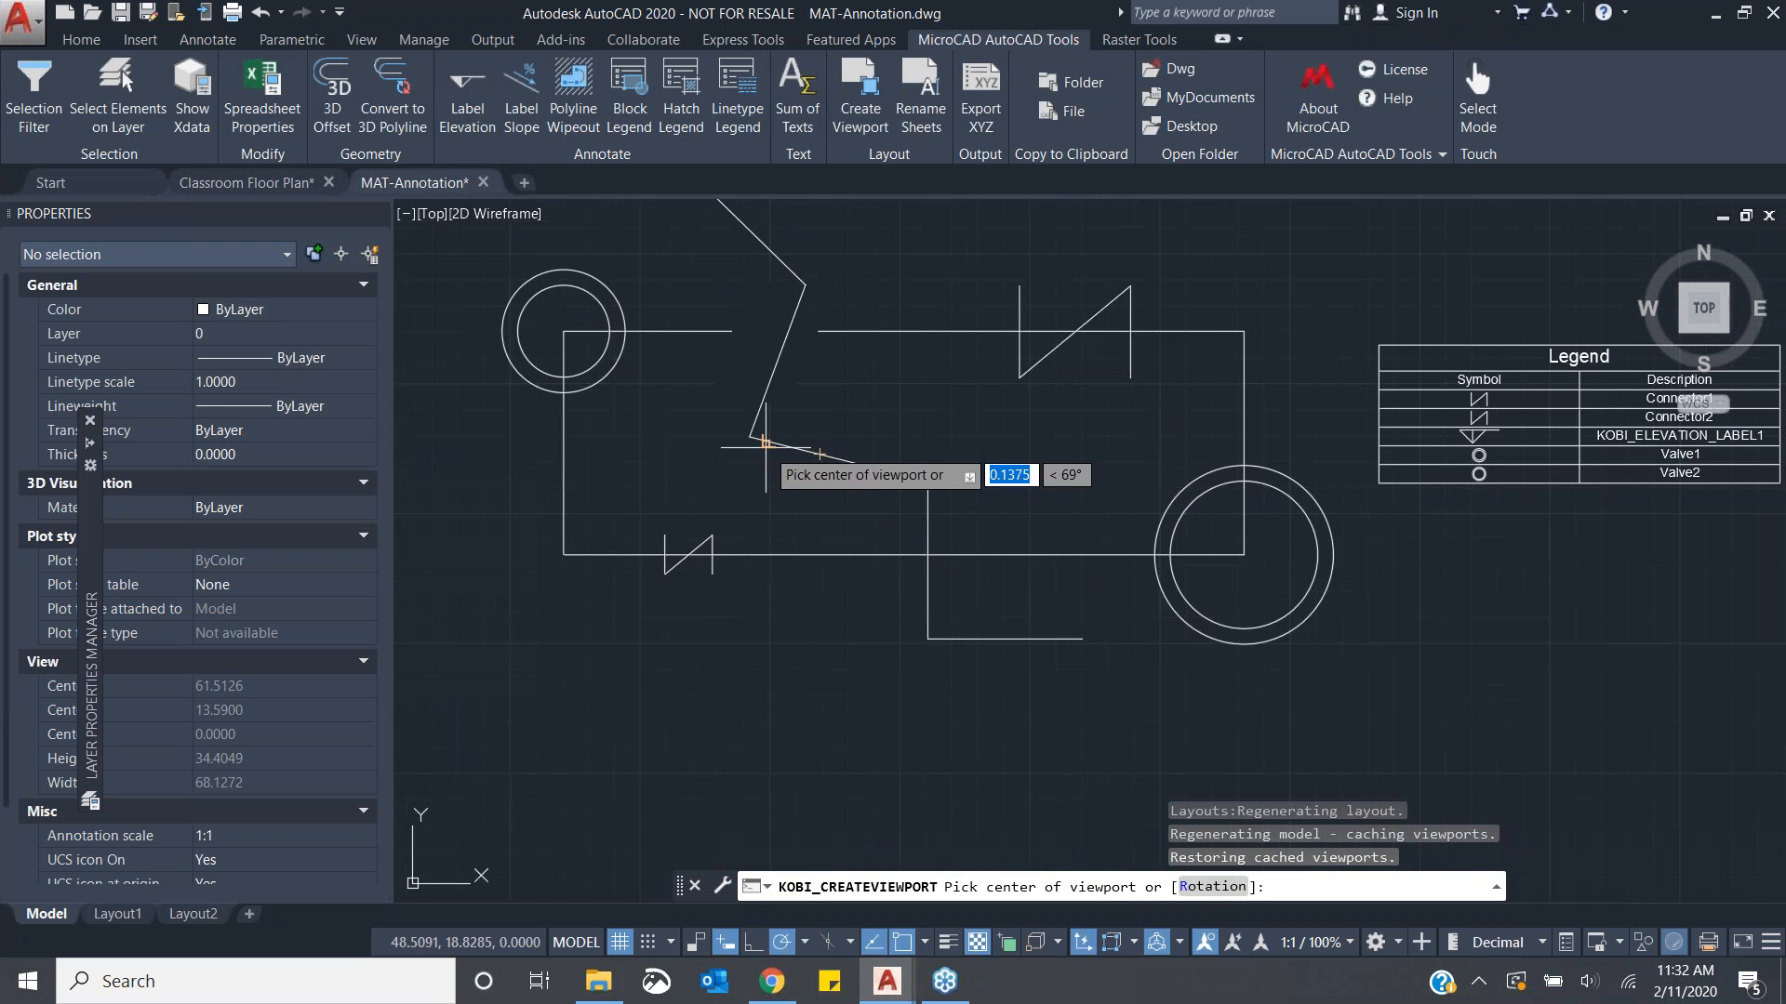
scroll(767, 440, "down", 3)
scroll(735, 421, "up", 1)
middle_click_drag(762, 431, 654, 404)
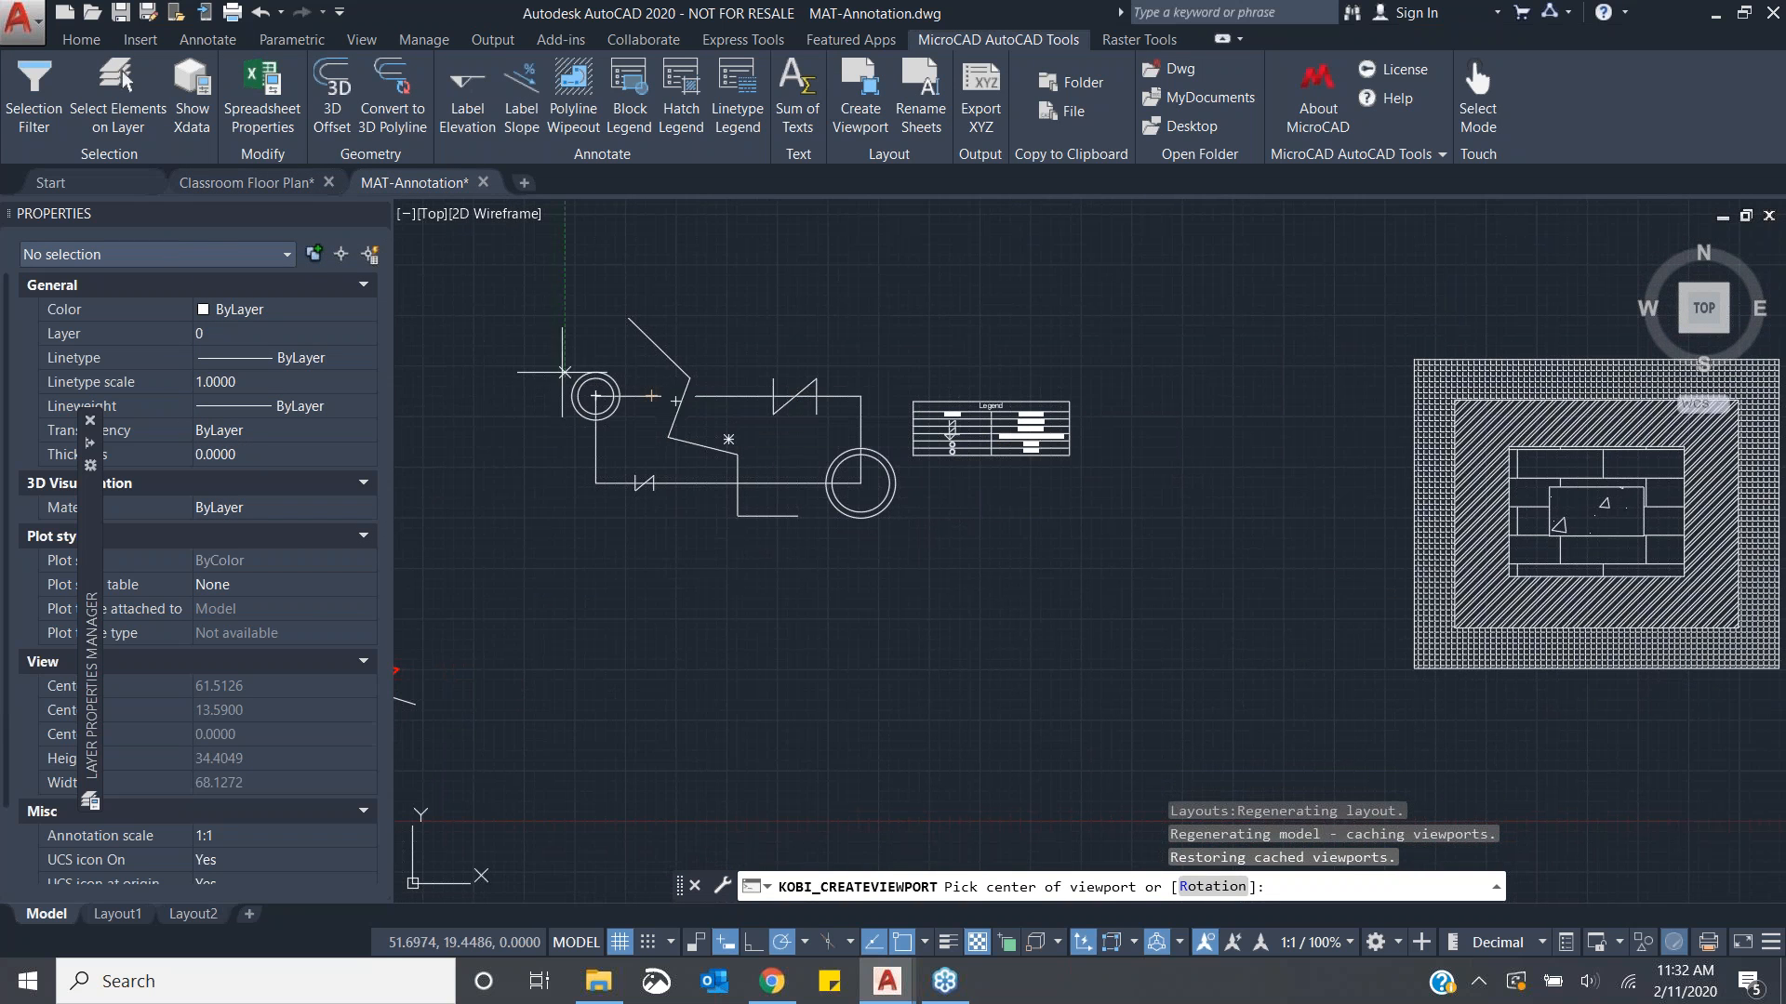
left_click(557, 340)
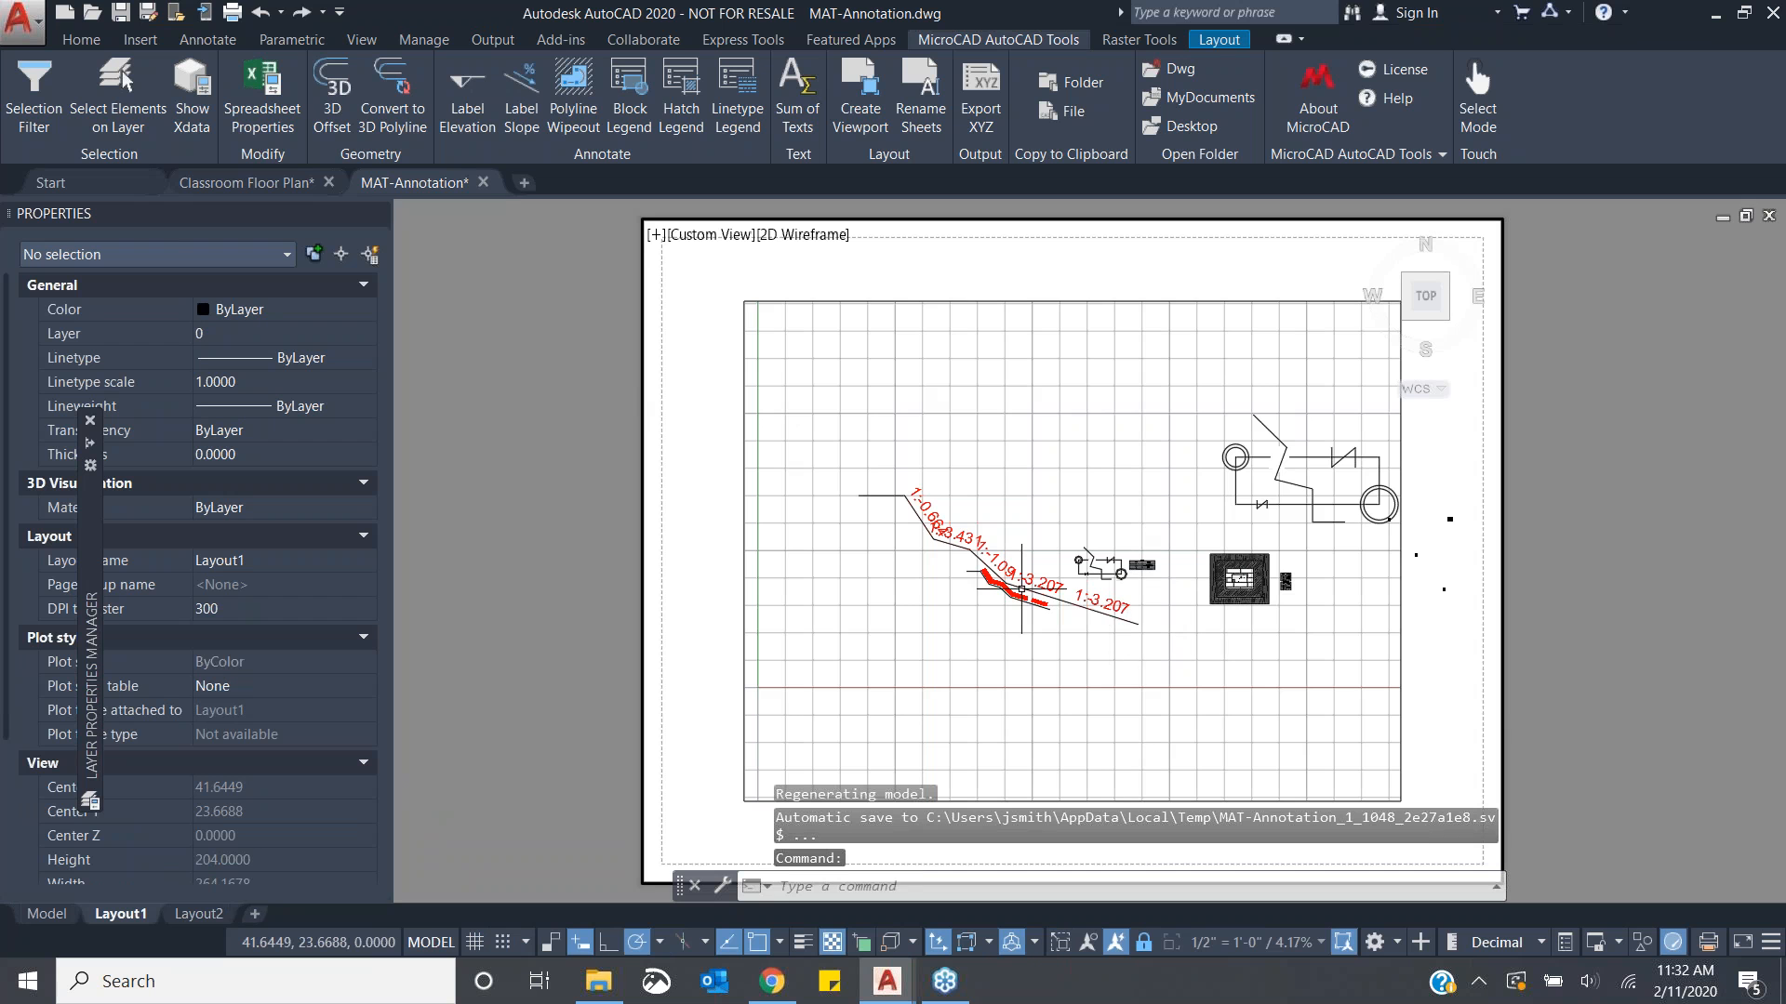
- Inspect the new viewport on Layout1, then return to the Model tab
middle_click_drag(1239, 689, 1108, 684)
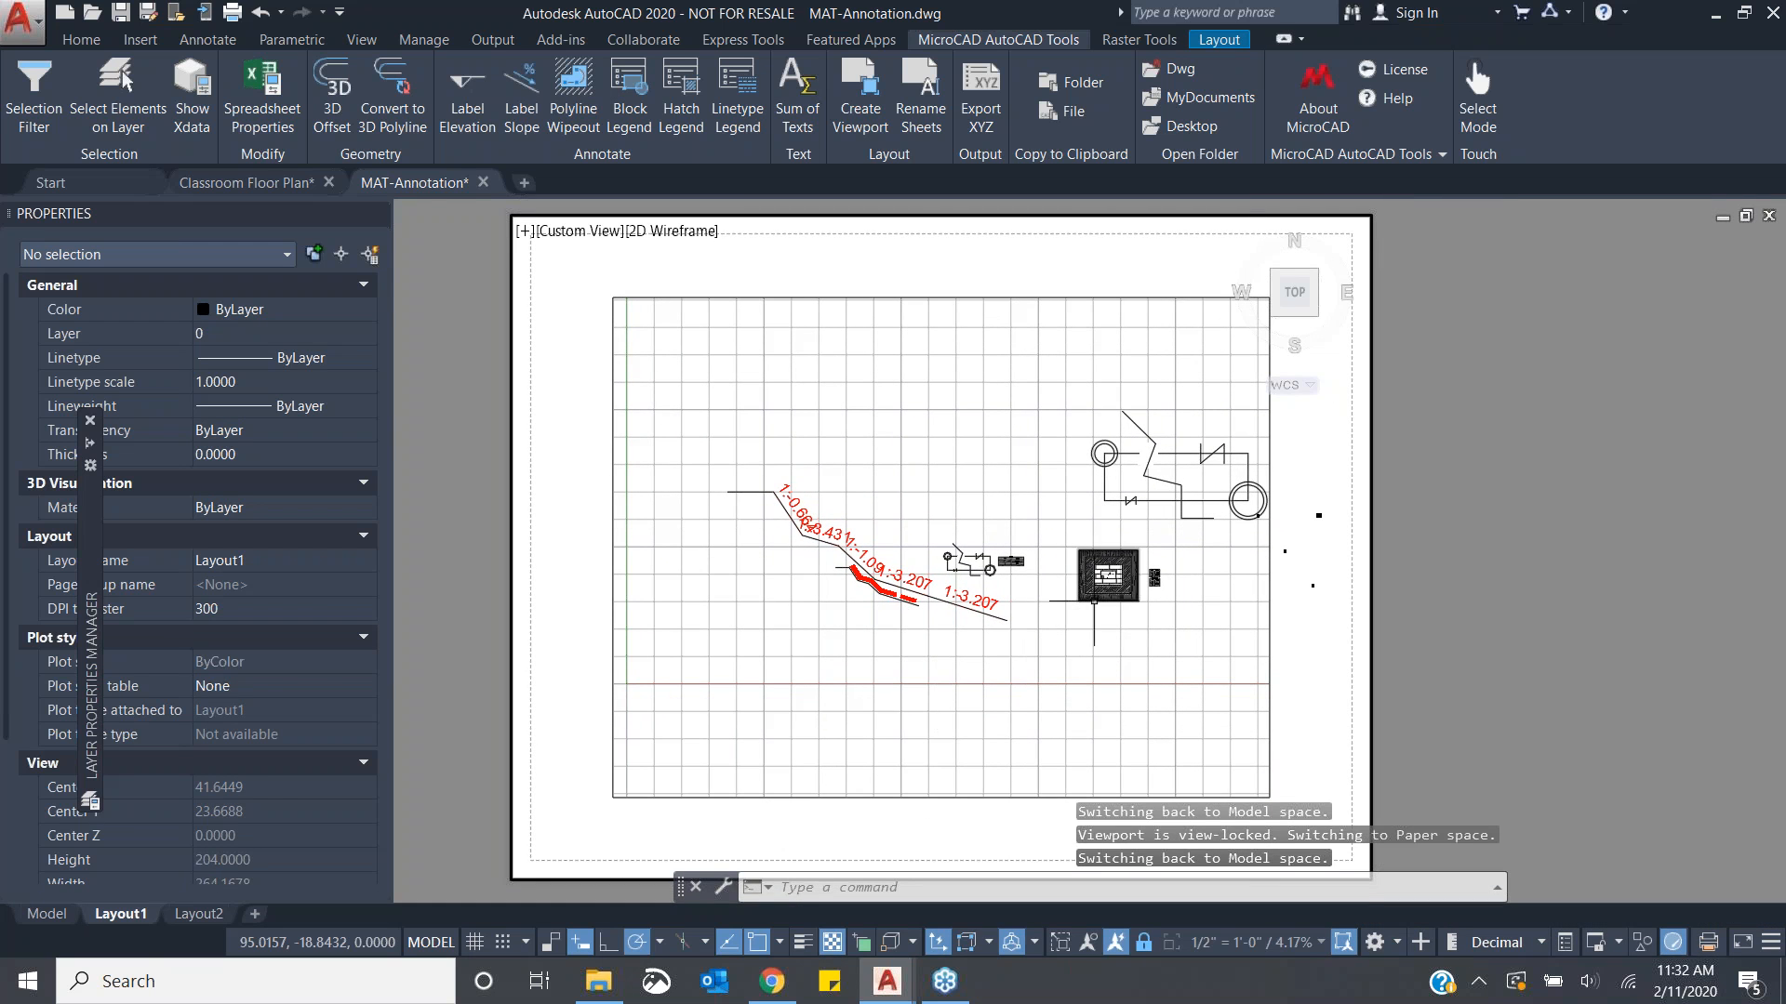
scroll(1260, 516, "up", 4)
scroll(1295, 567, "down", 5)
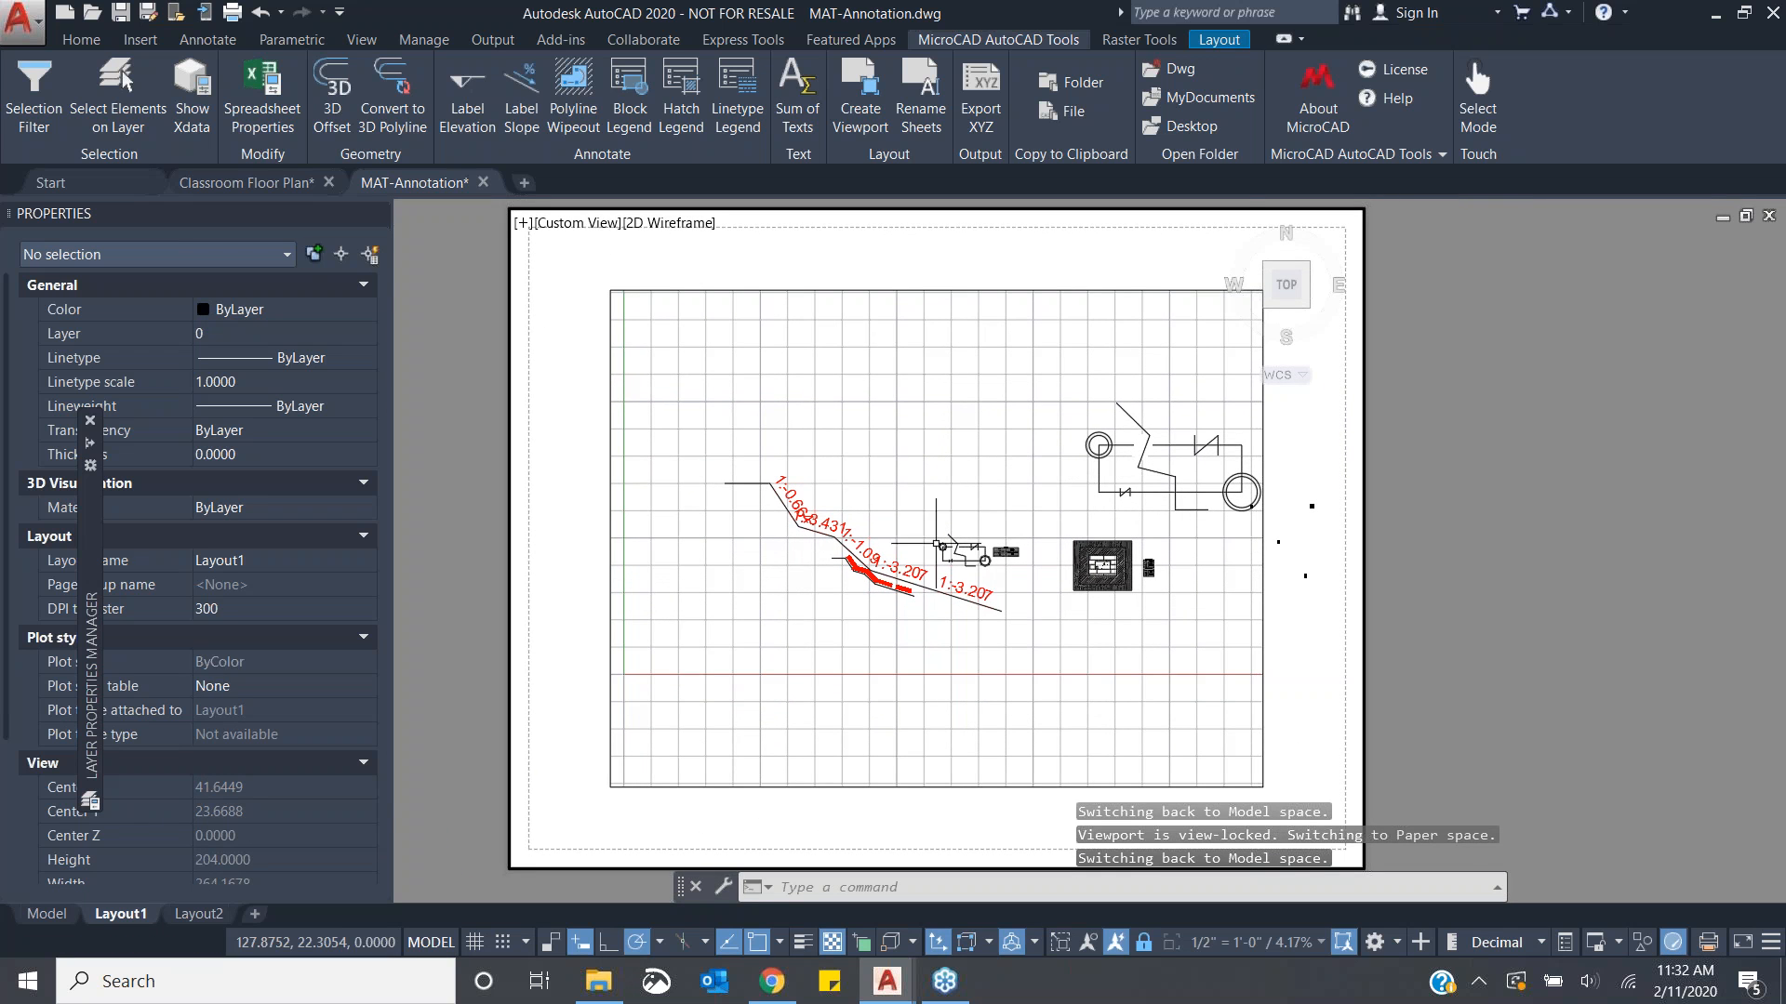
mouse_move(46, 924)
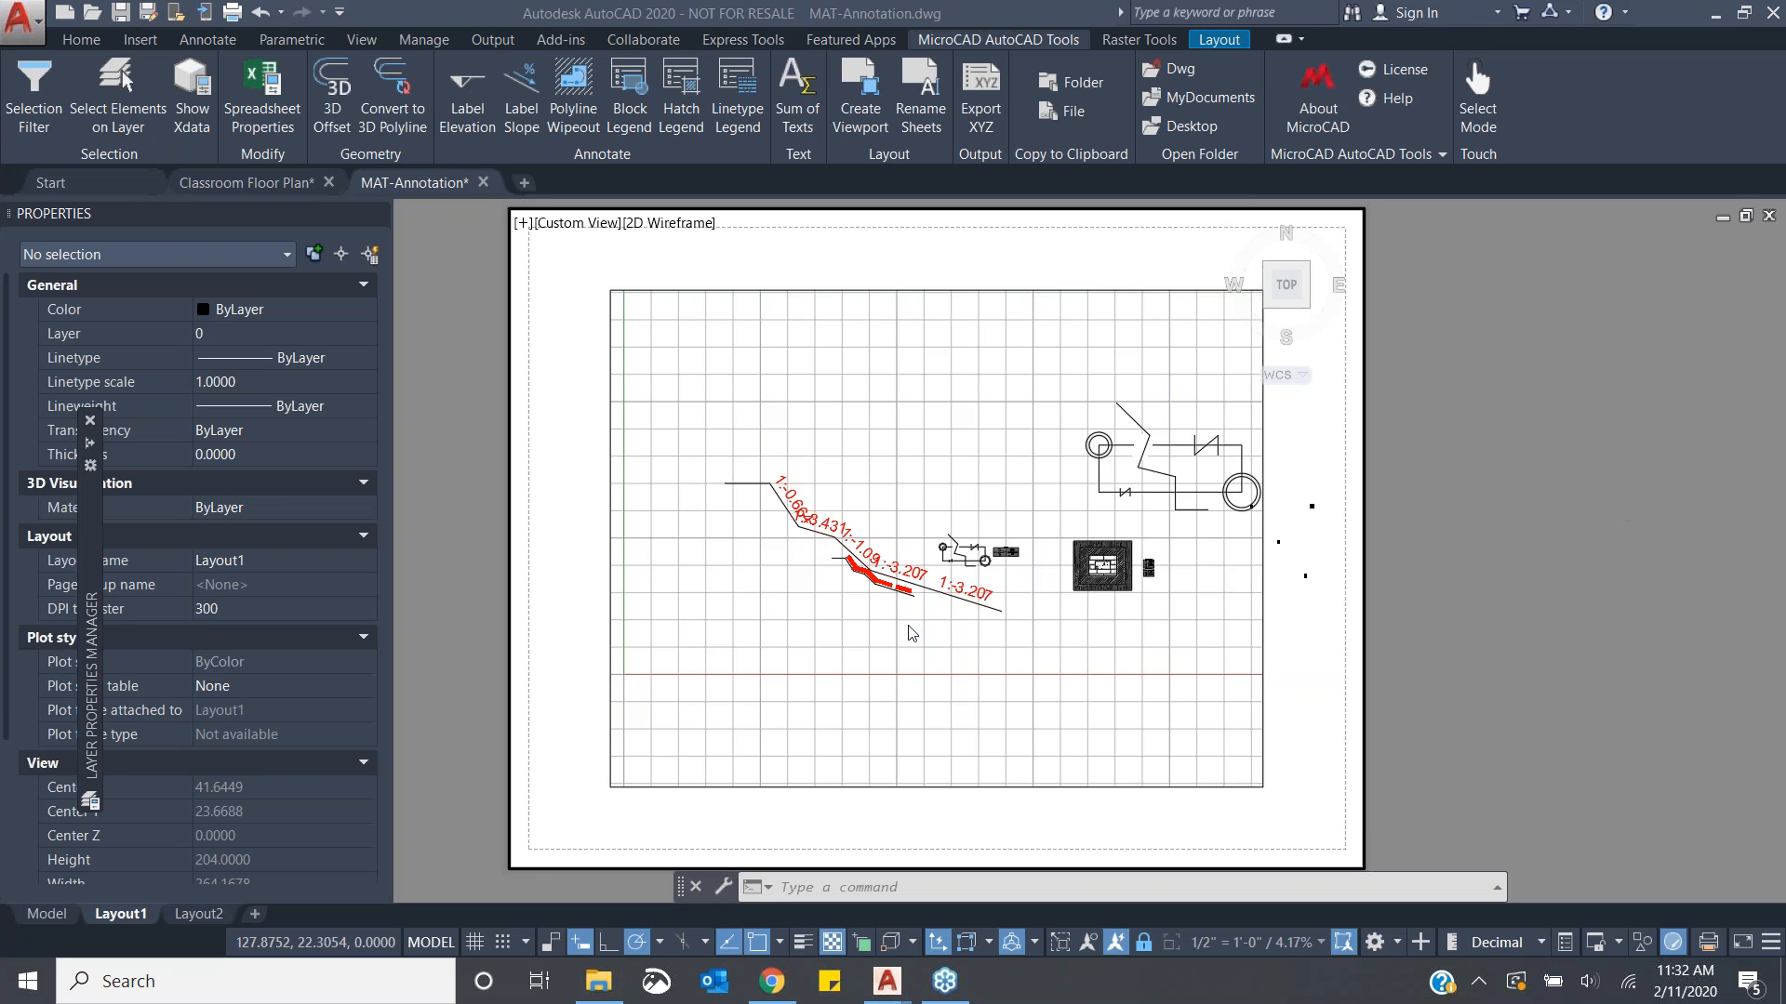
left_click(46, 915)
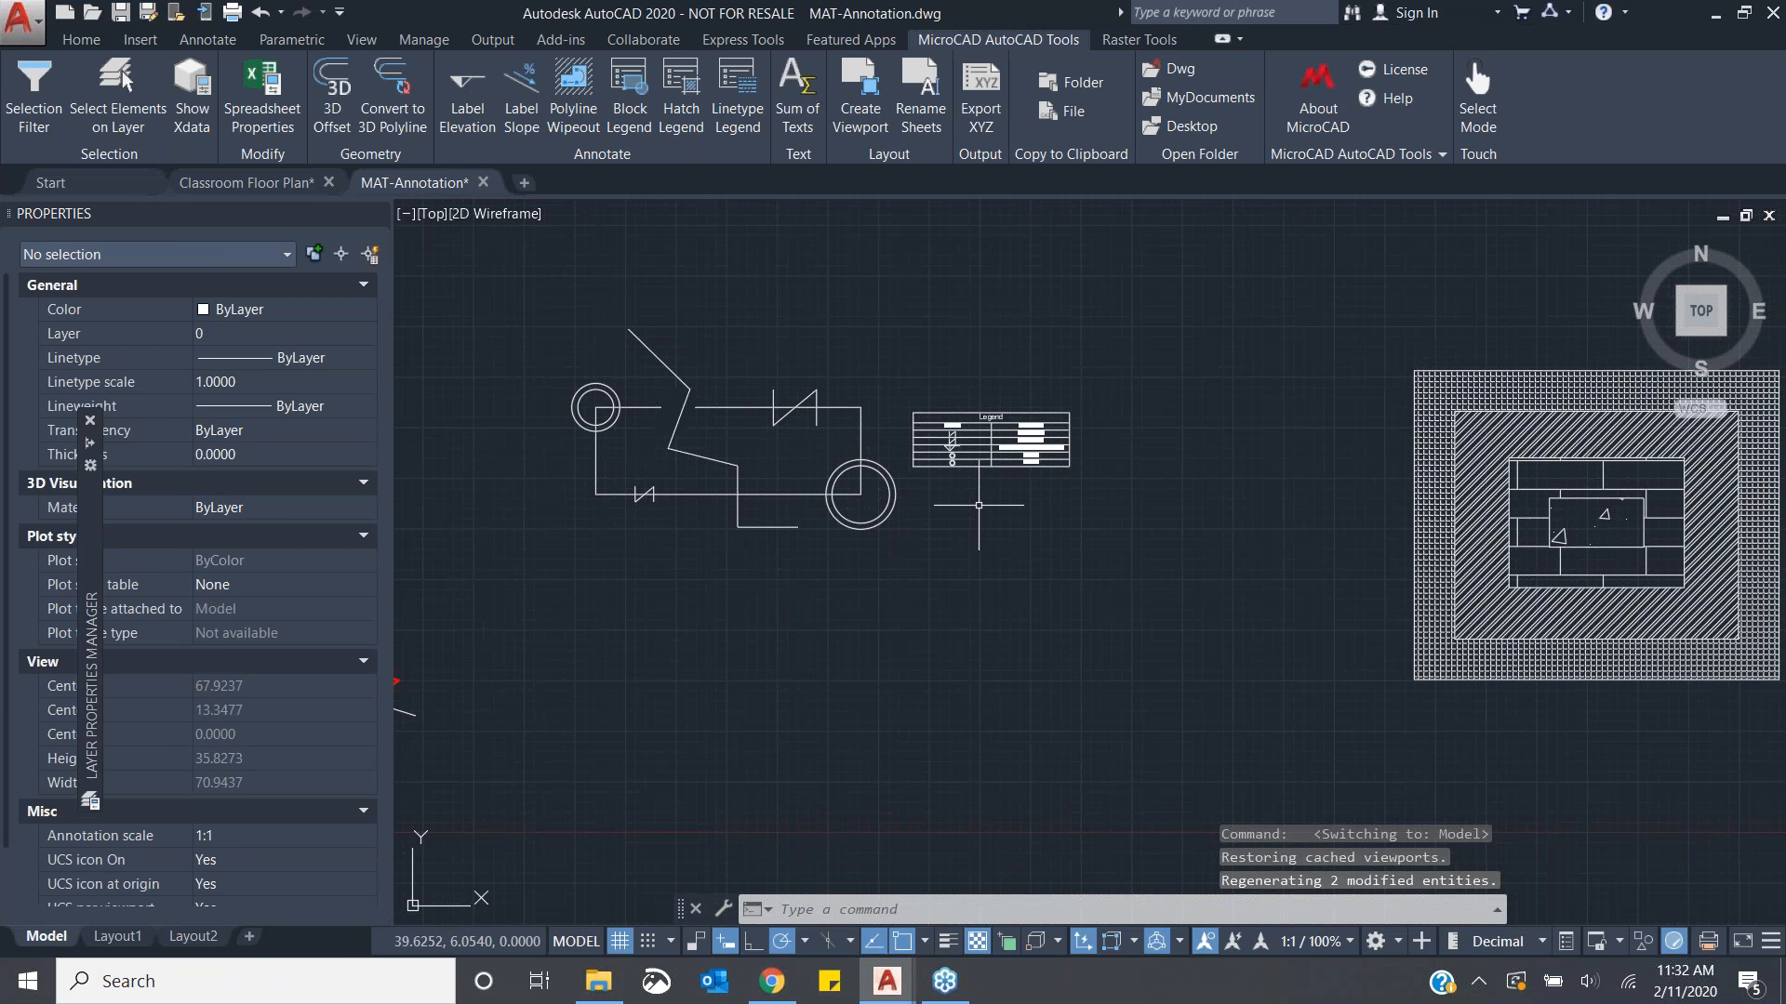
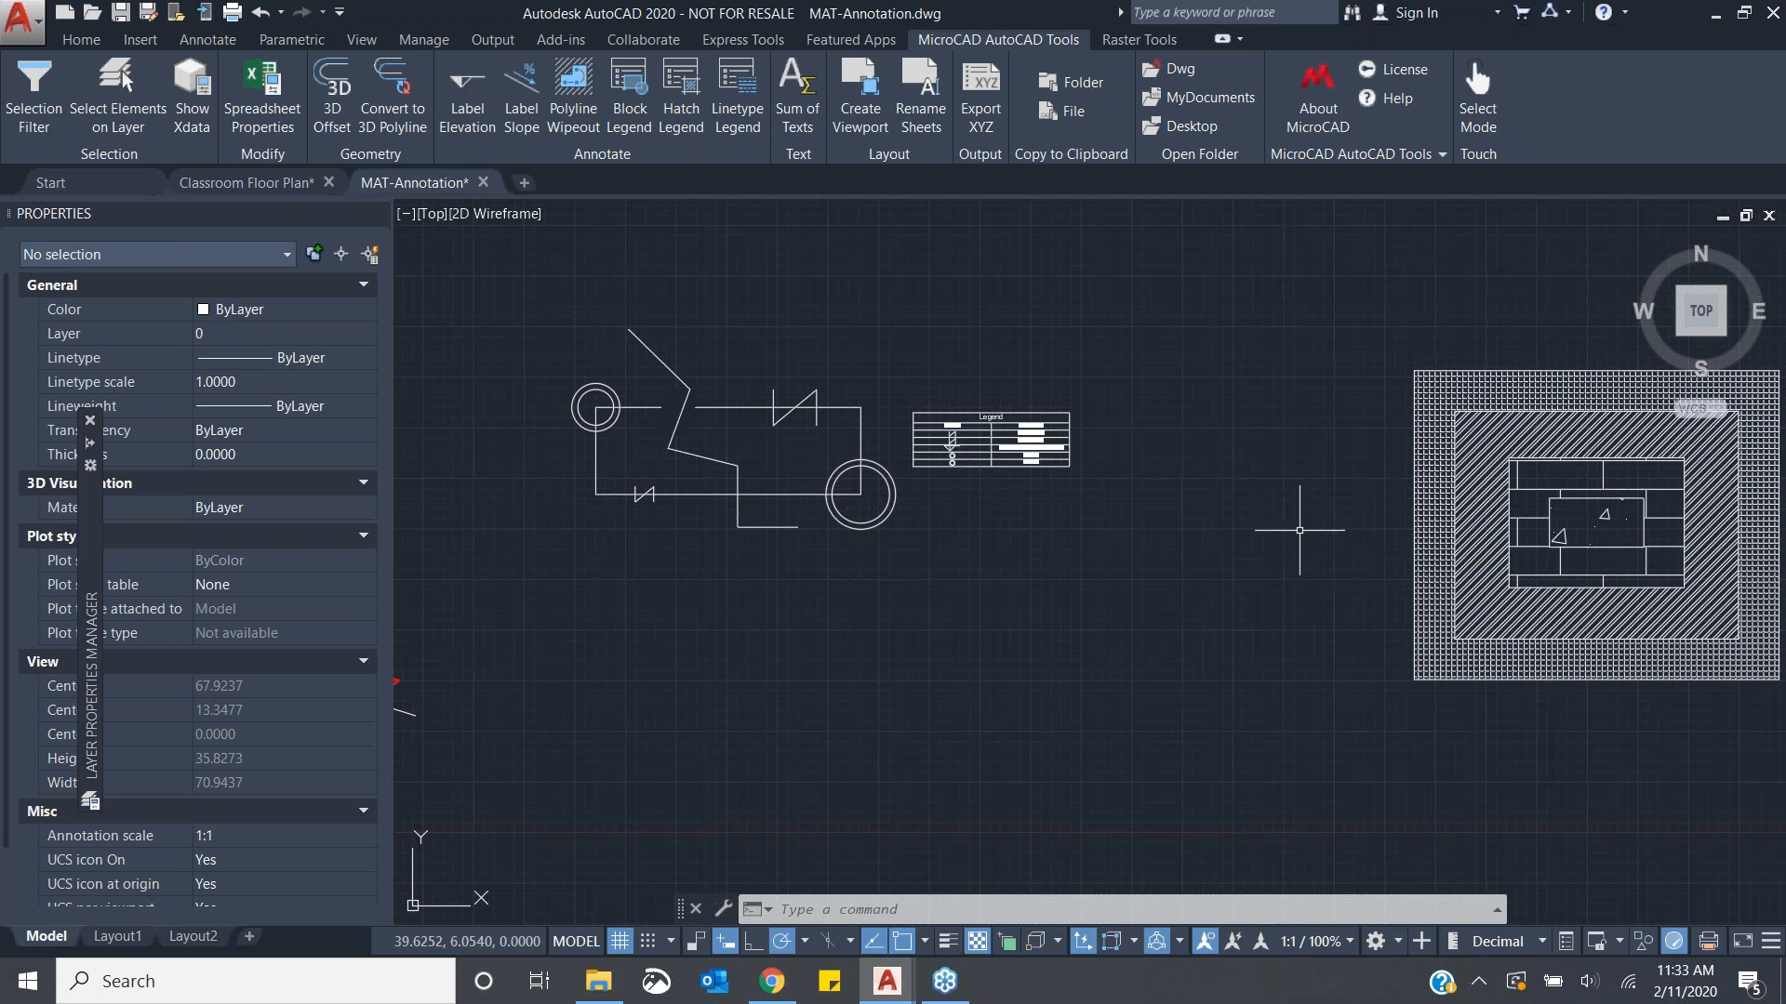
- Copy the current drawing's folder path and its full file path to the clipboard
middle_click_drag(1296, 544, 1258, 573)
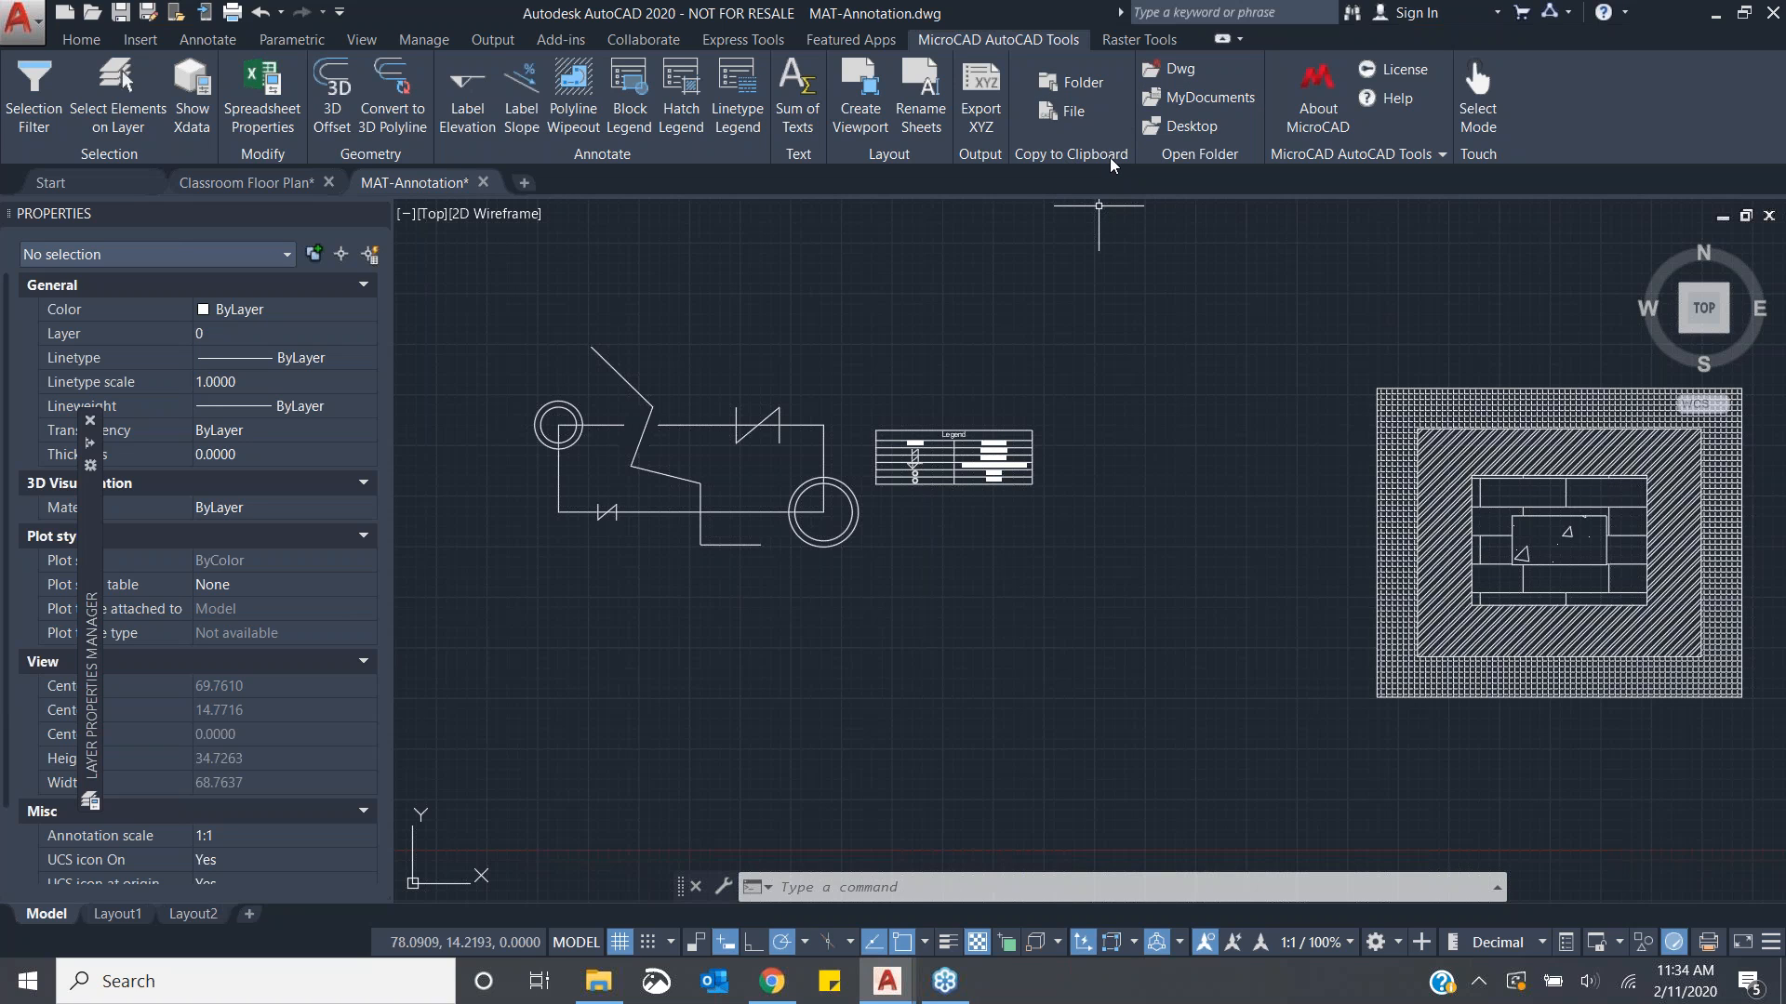
left_click(1093, 85)
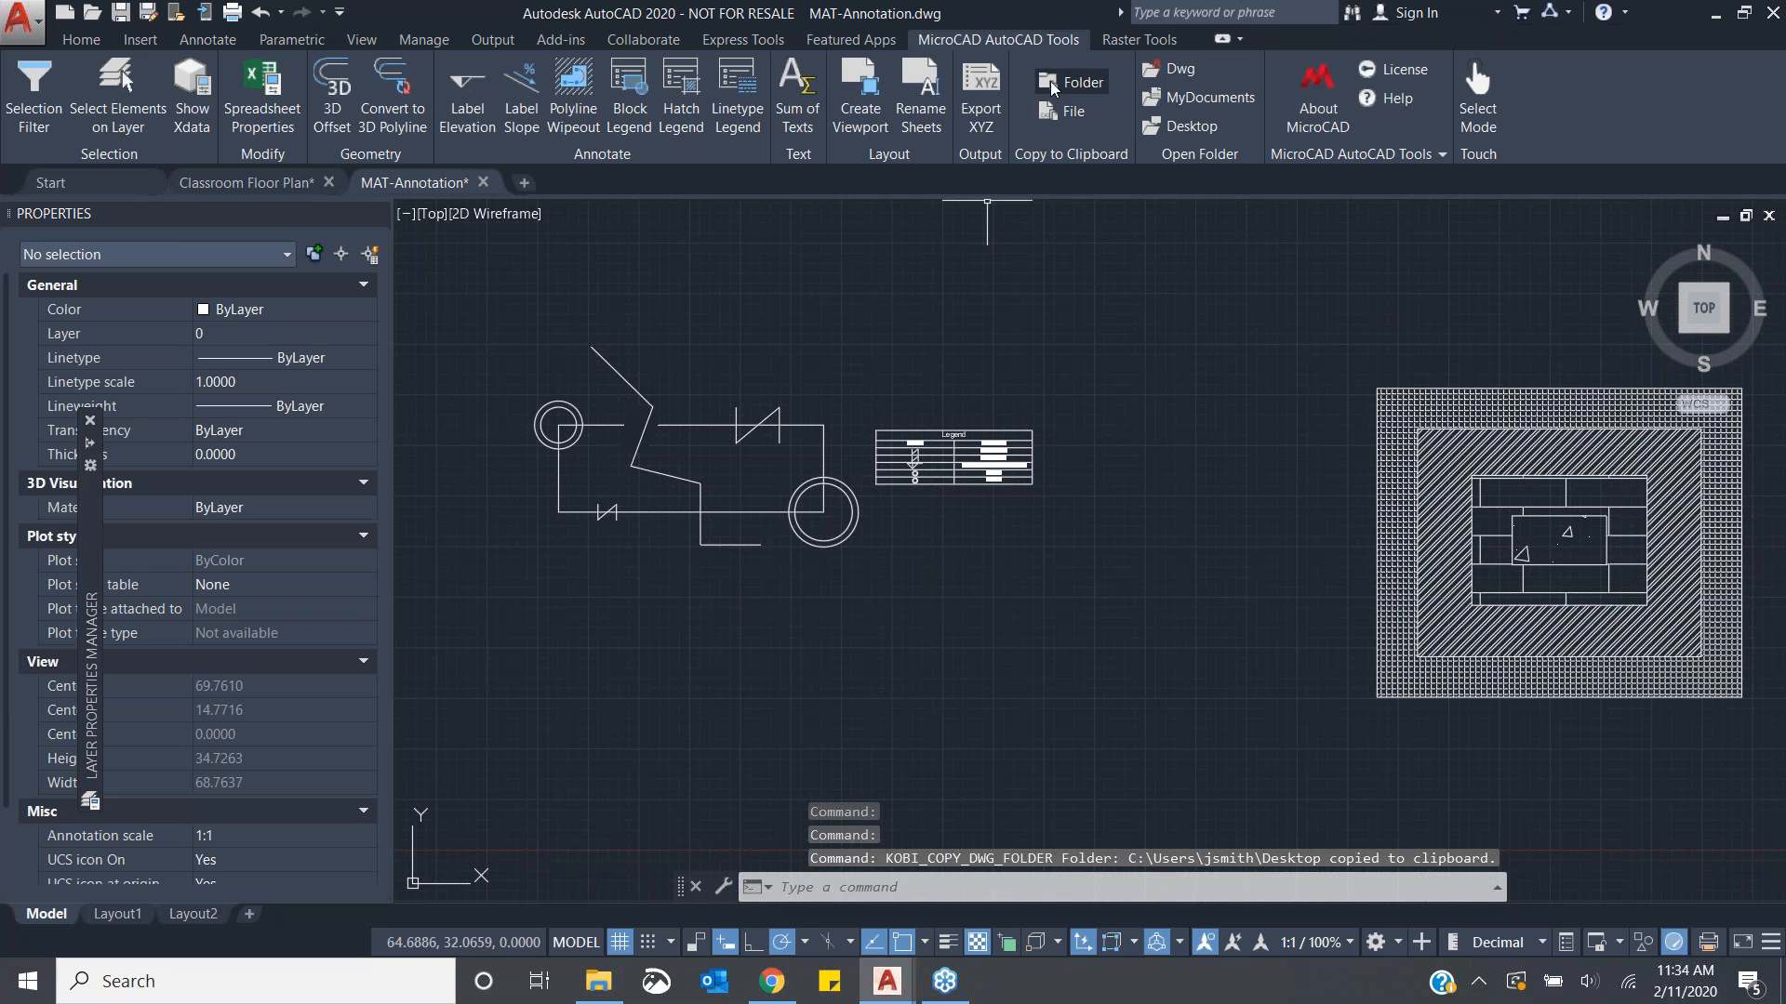
left_click(1058, 113)
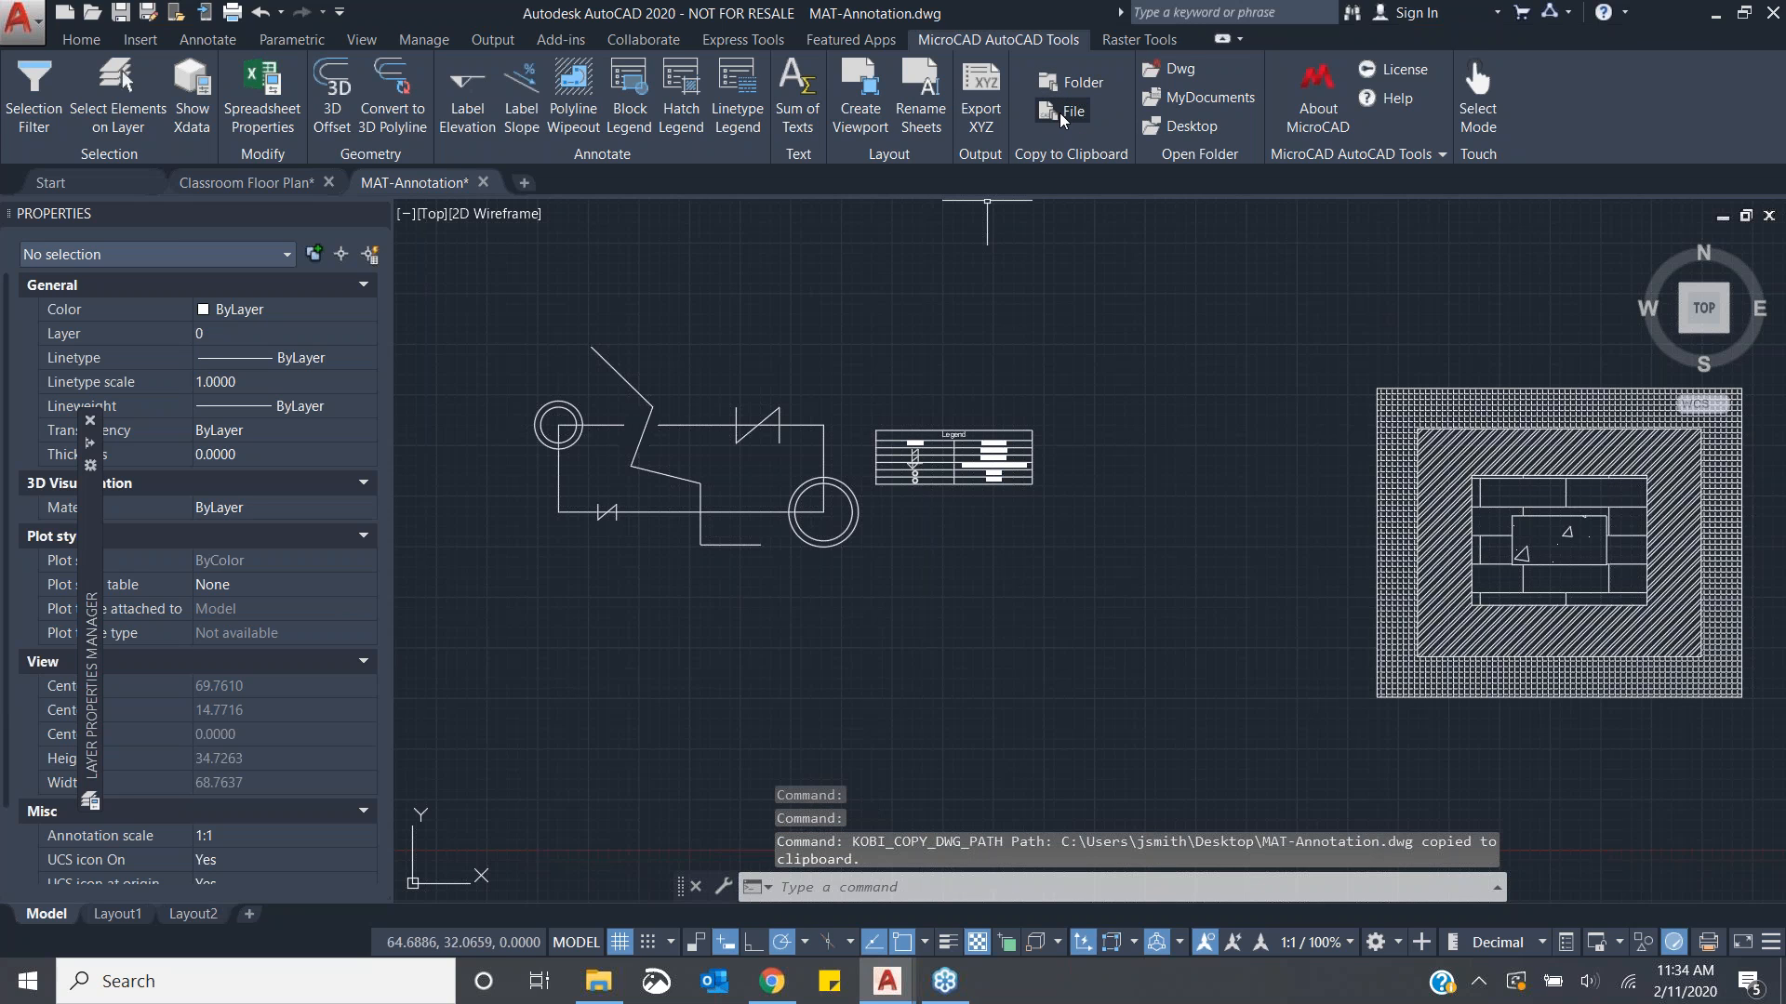
left_click(1066, 81)
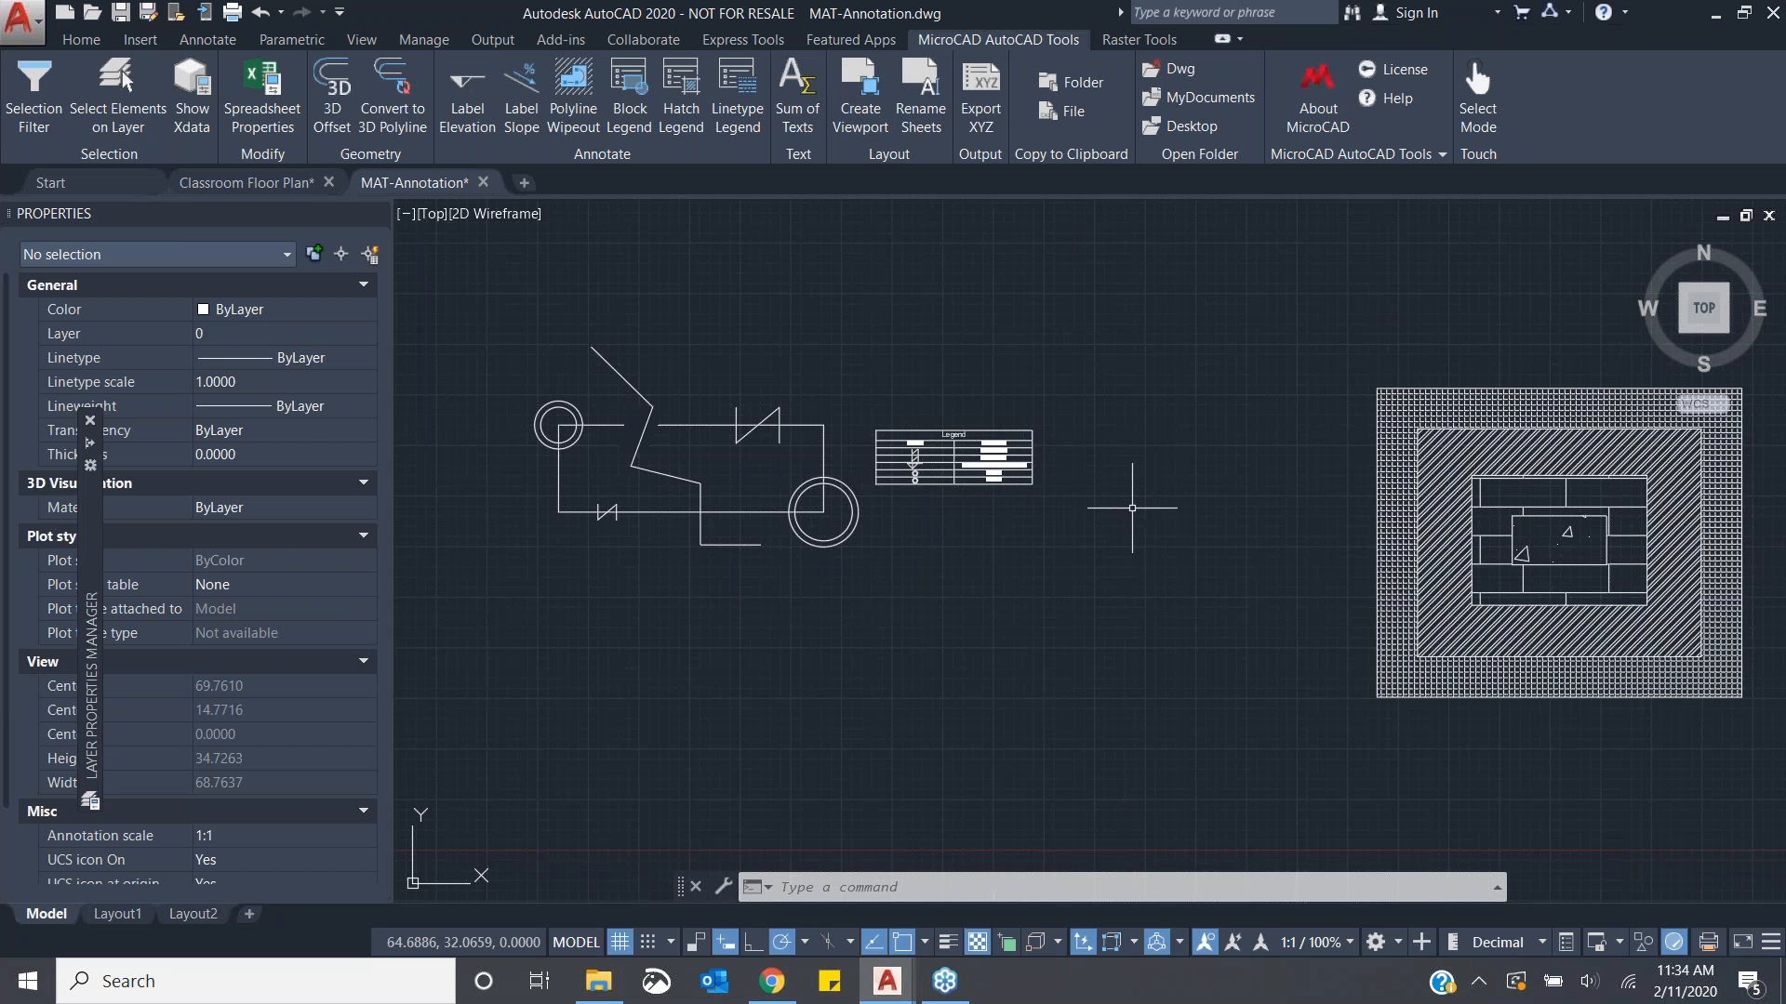
key("F2")
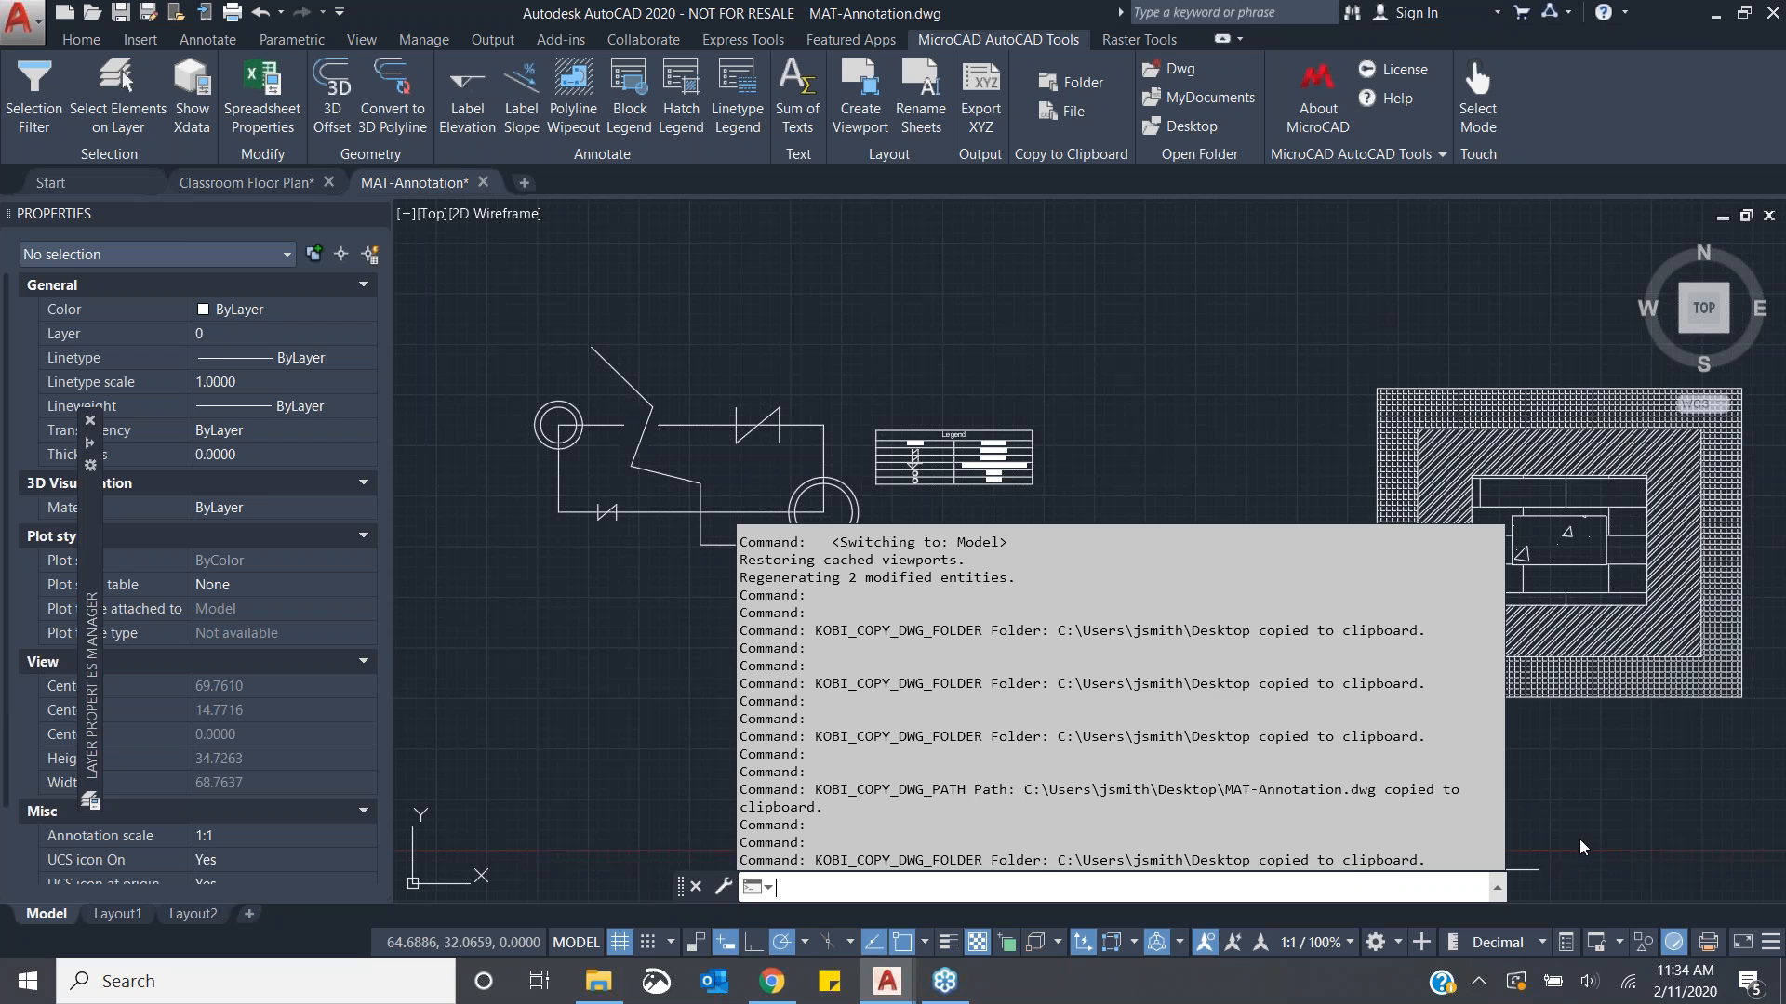
key("F2")
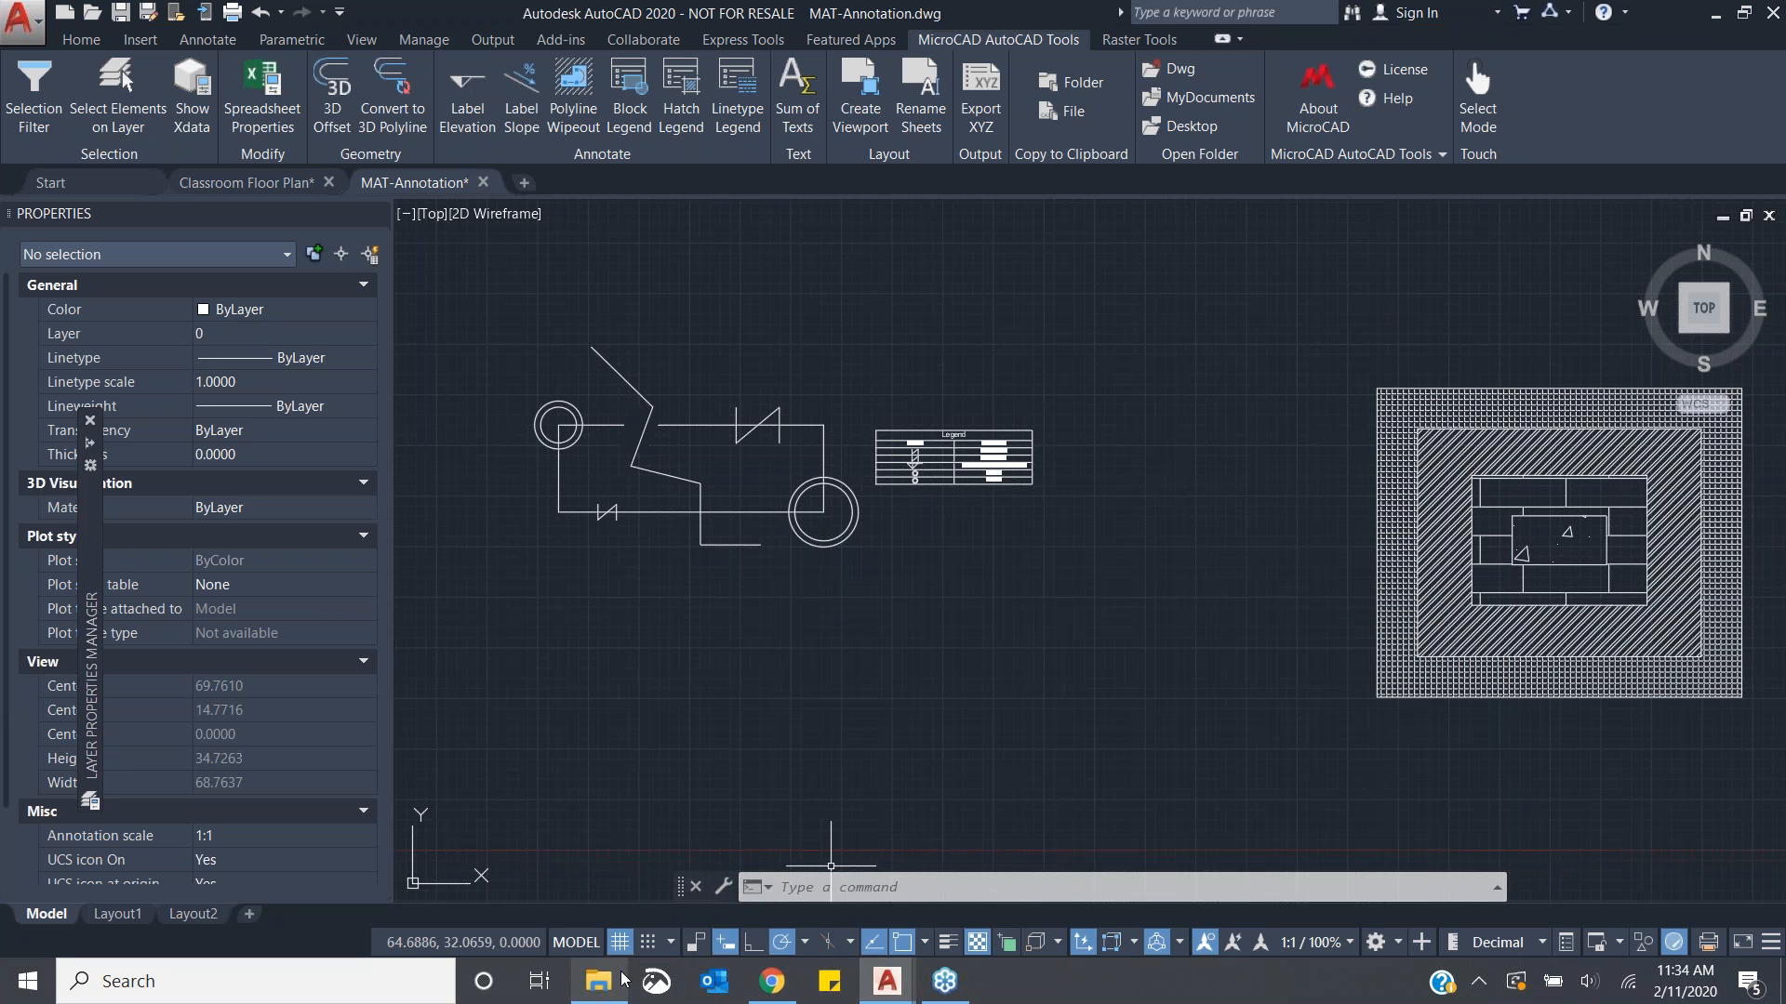
- Paste the copied folder path into the File Explorer address bar, then close the Explorer window
left_click(600, 993)
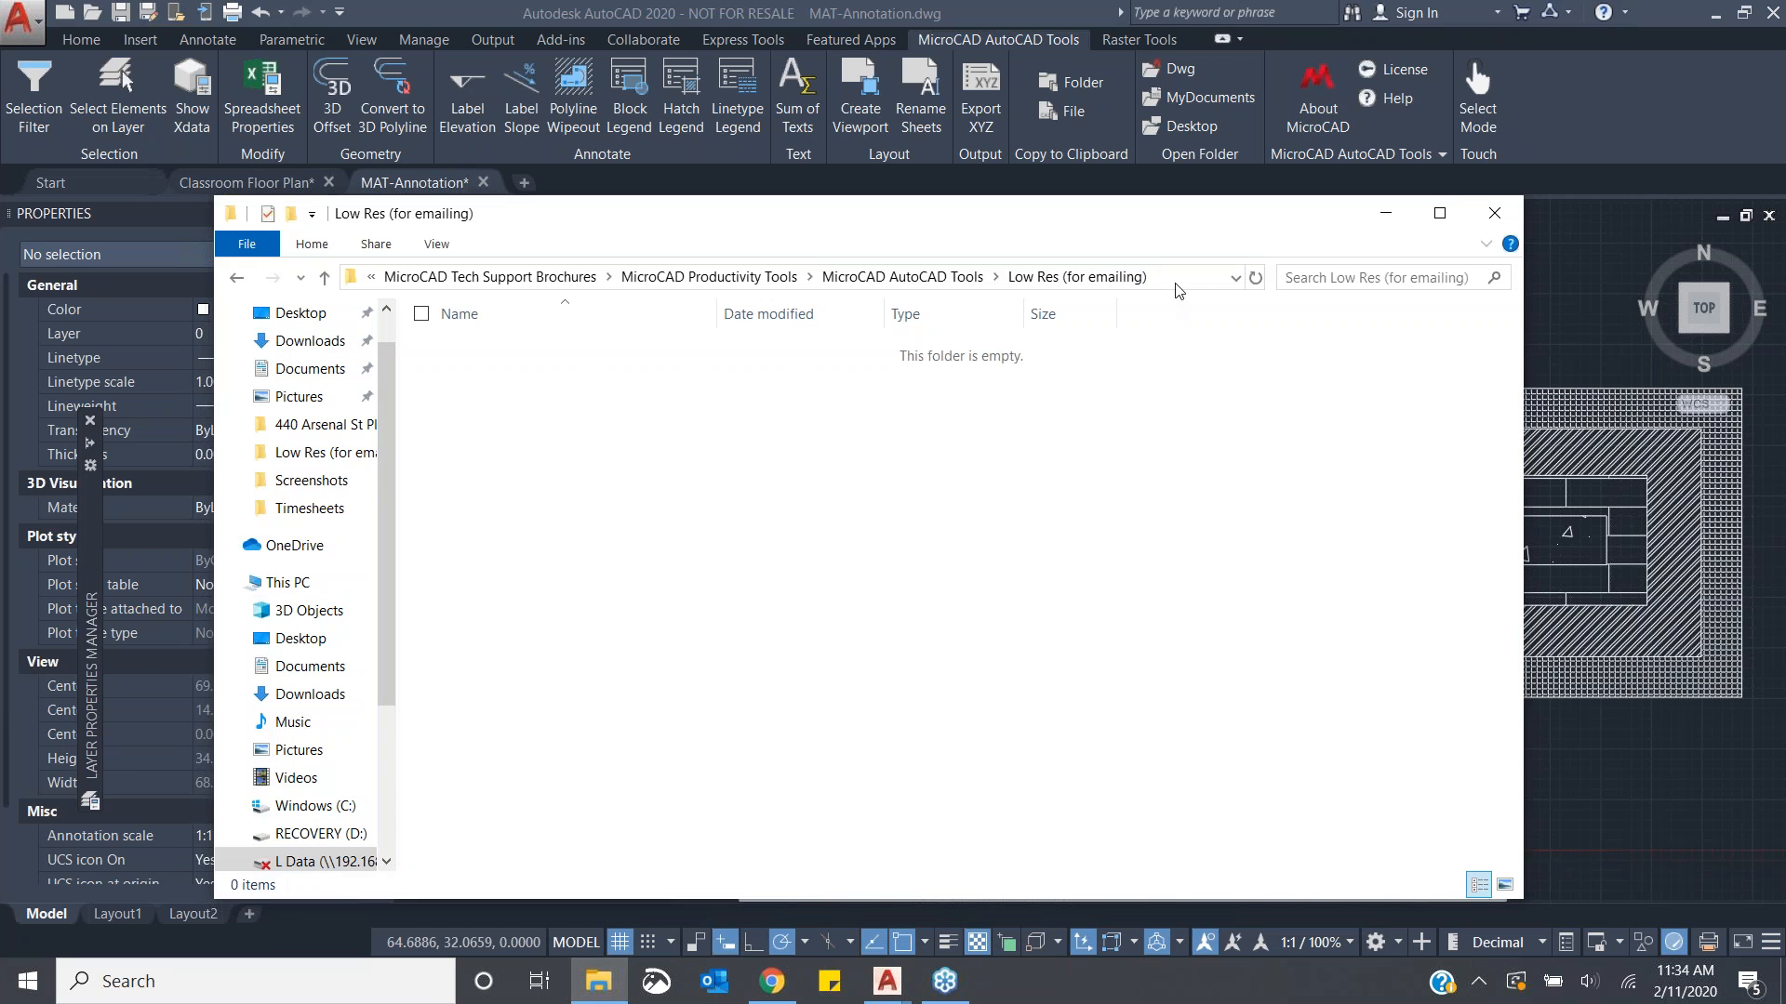
left_click(1174, 277)
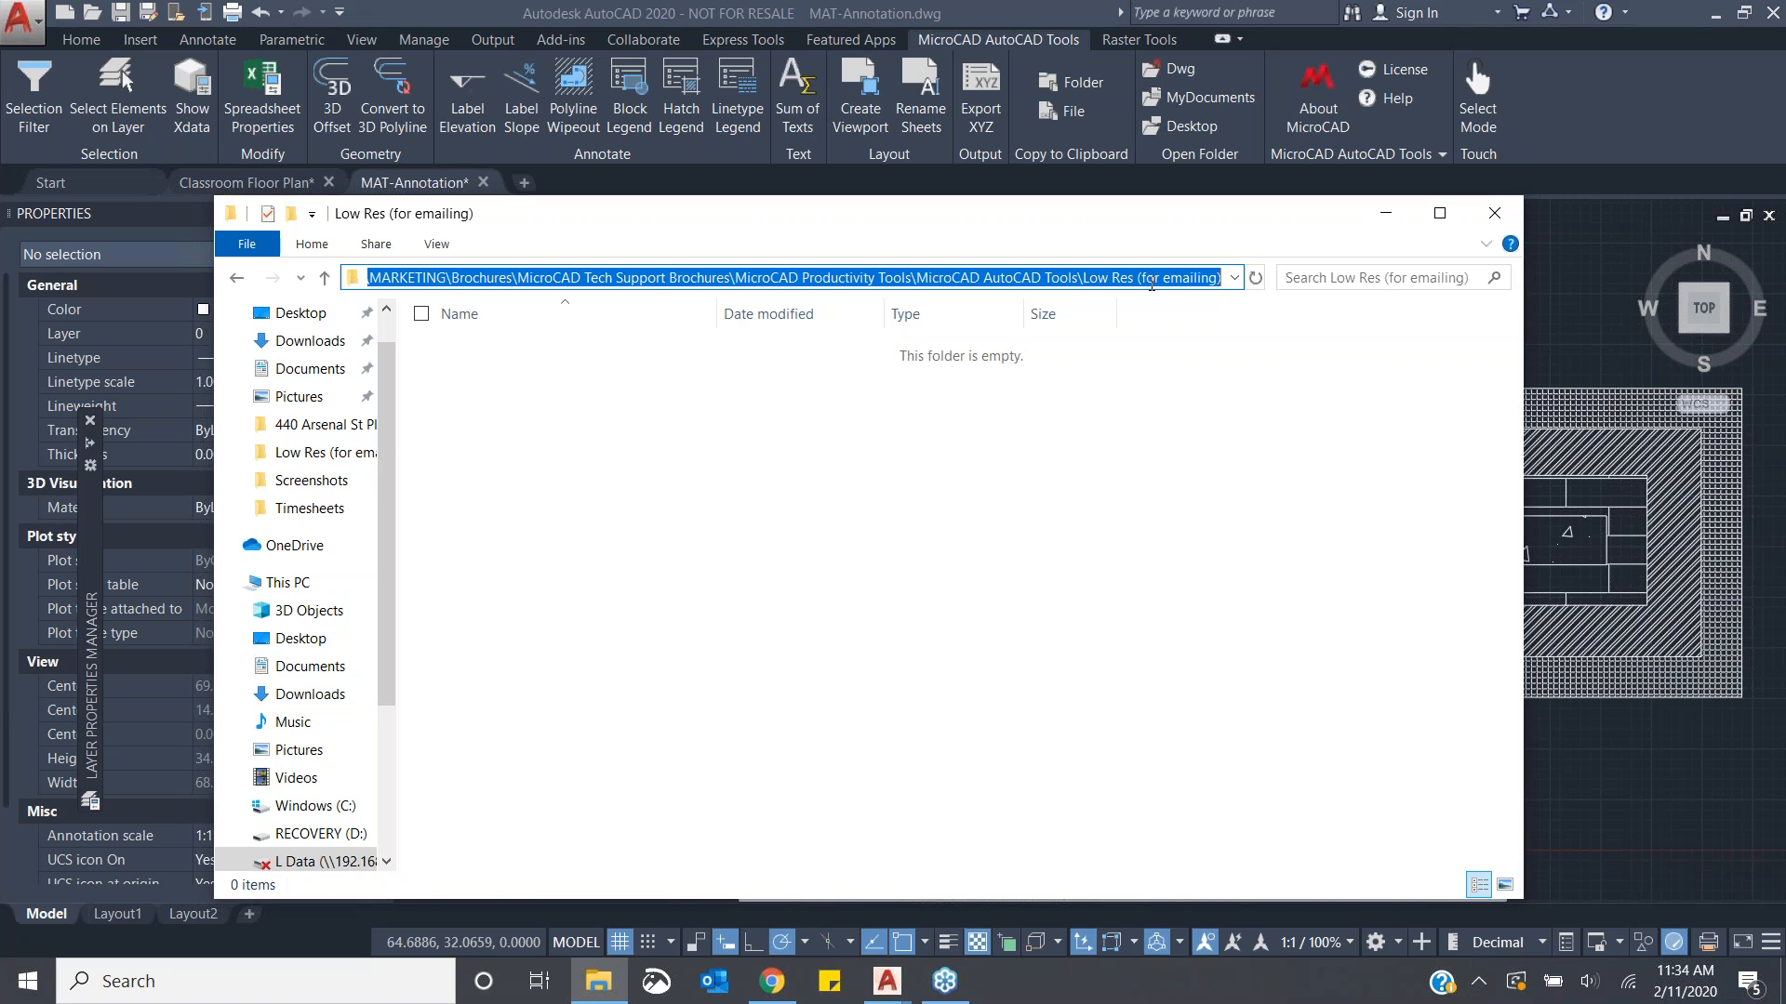
type("C:\\Users\\jsmith\\Desktop")
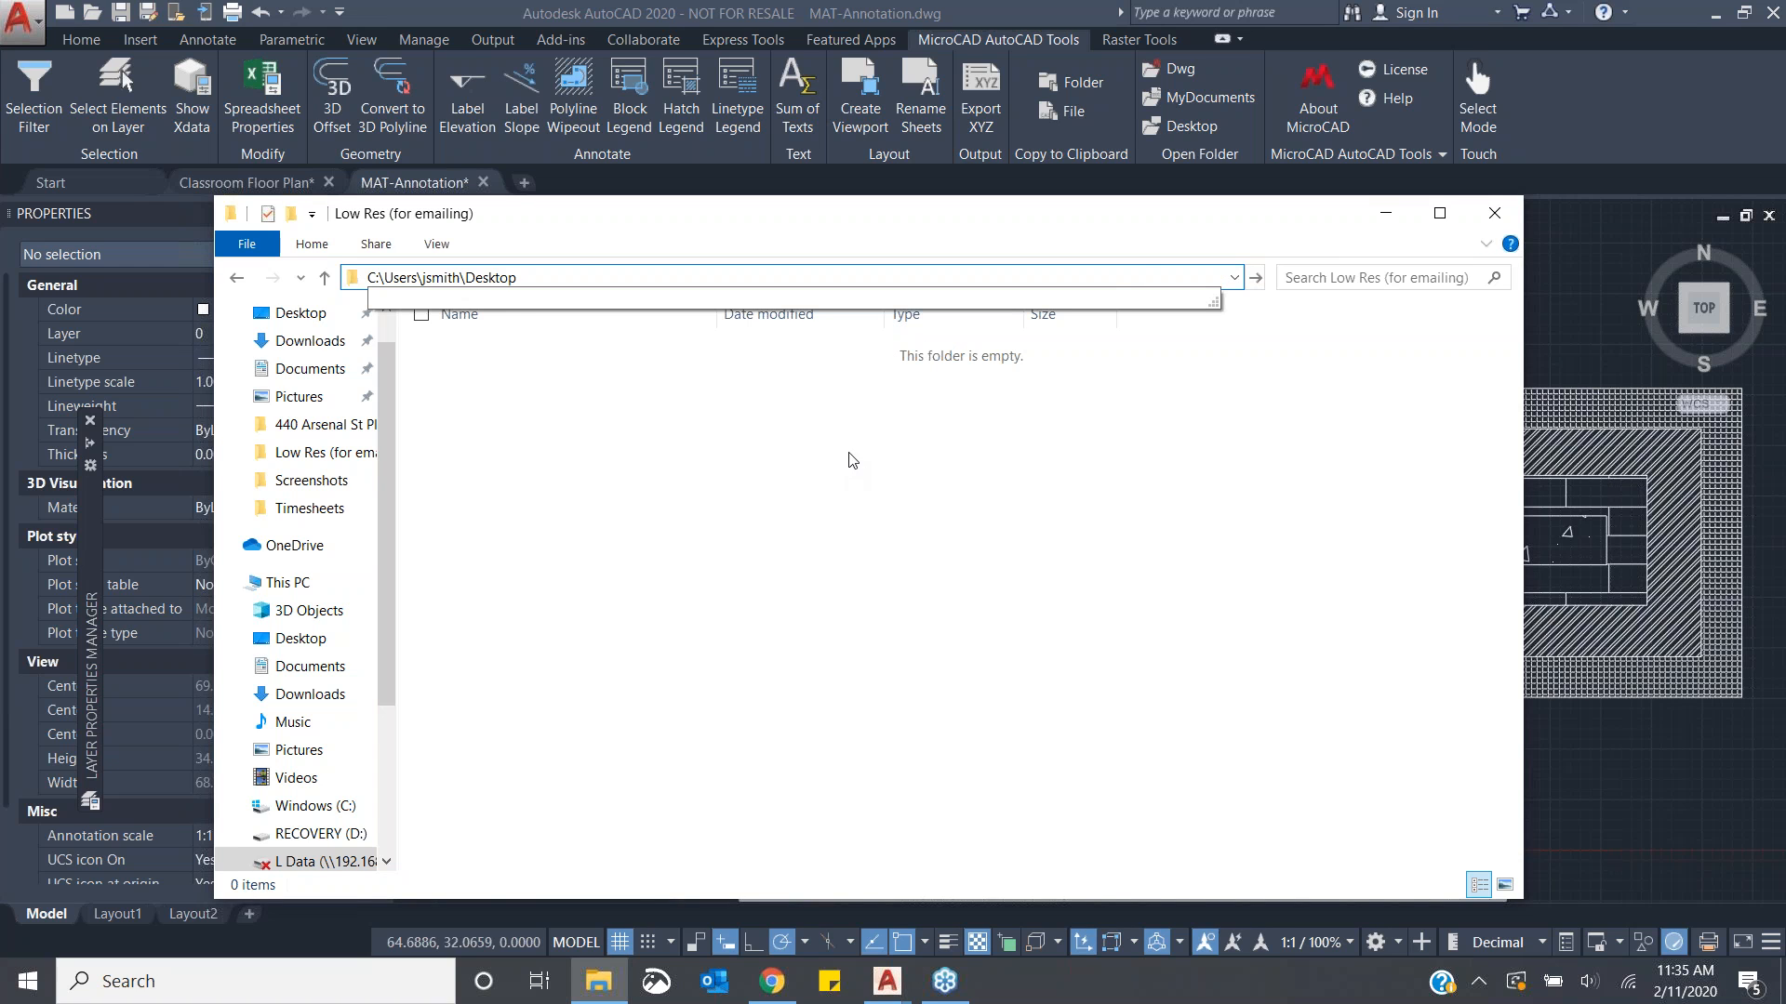
double_click(518, 275)
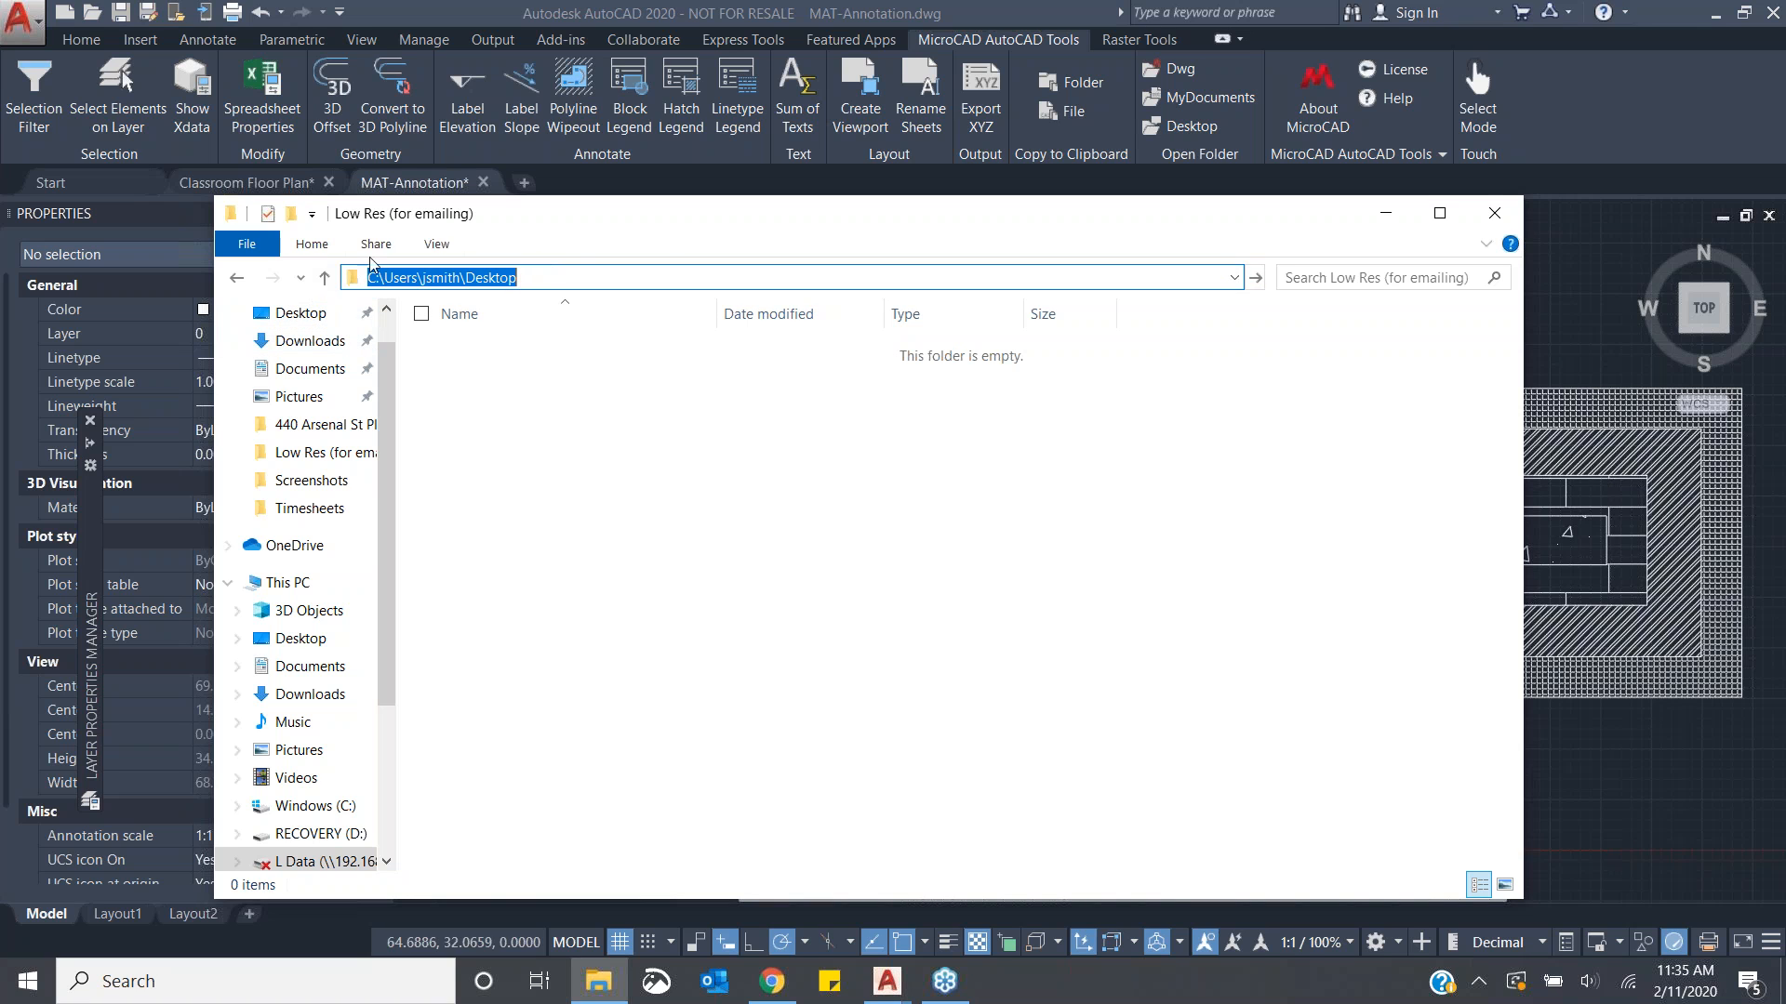
left_click(593, 281)
double_click(593, 282)
left_click(593, 281)
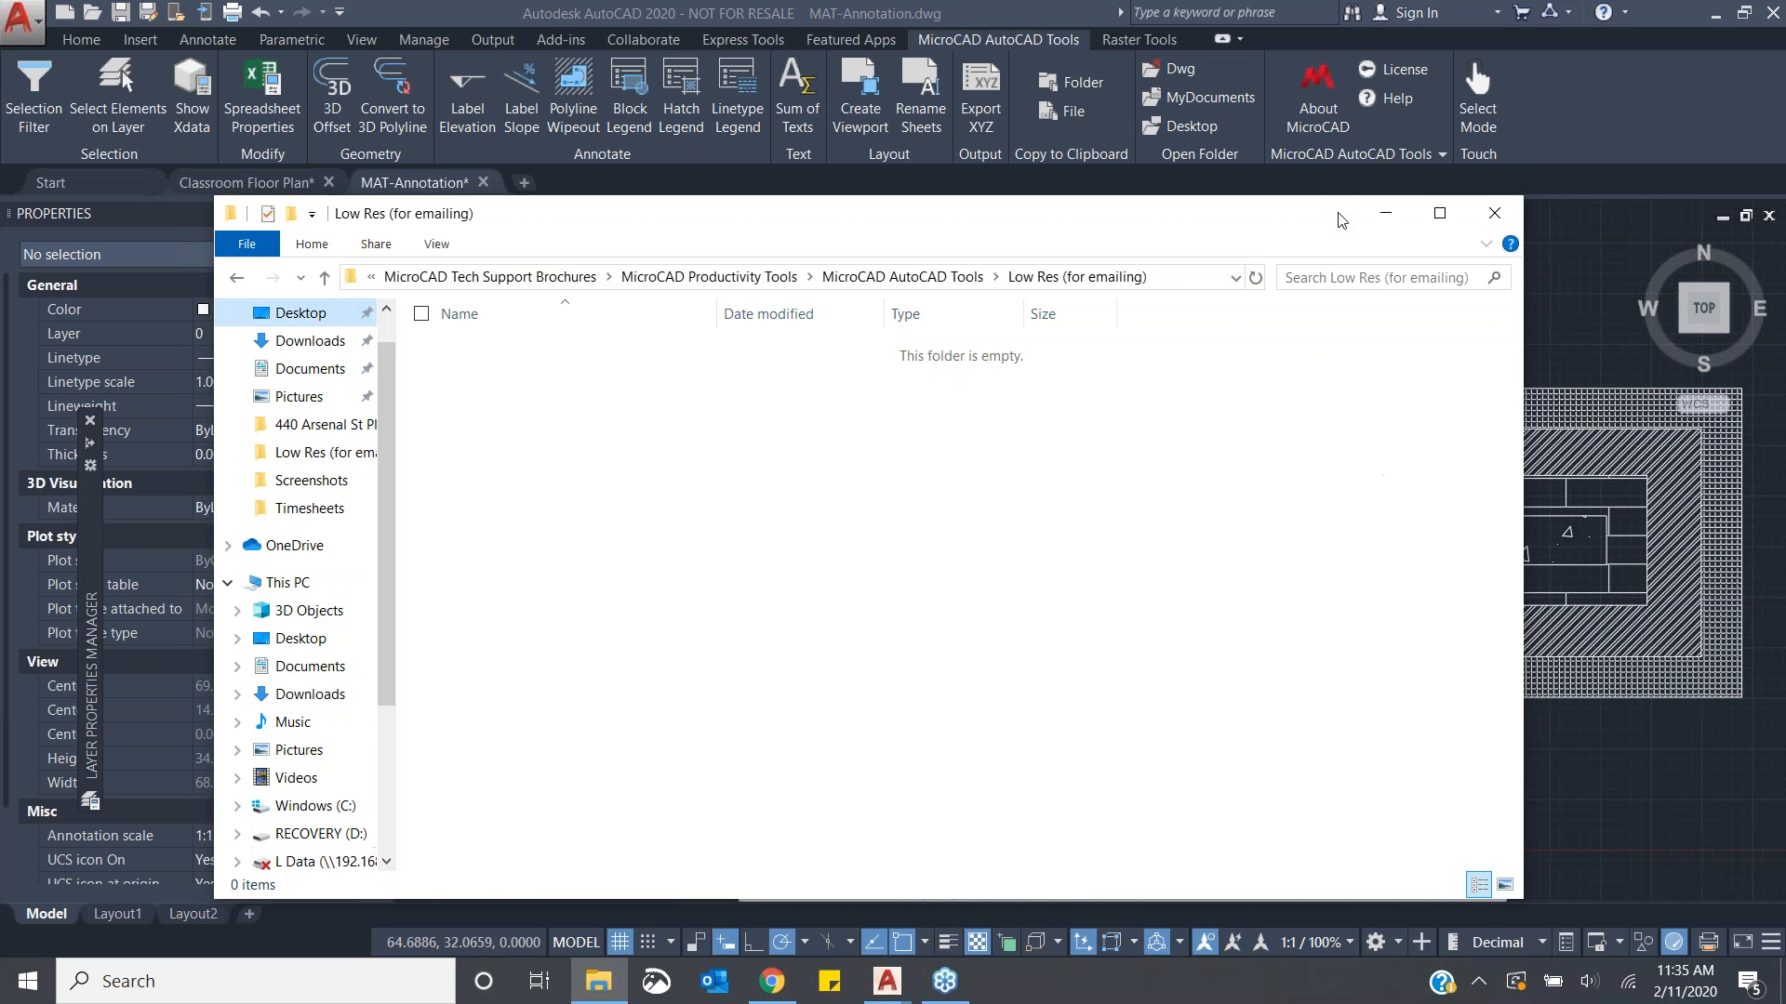
left_click_drag(1336, 223, 1200, 269)
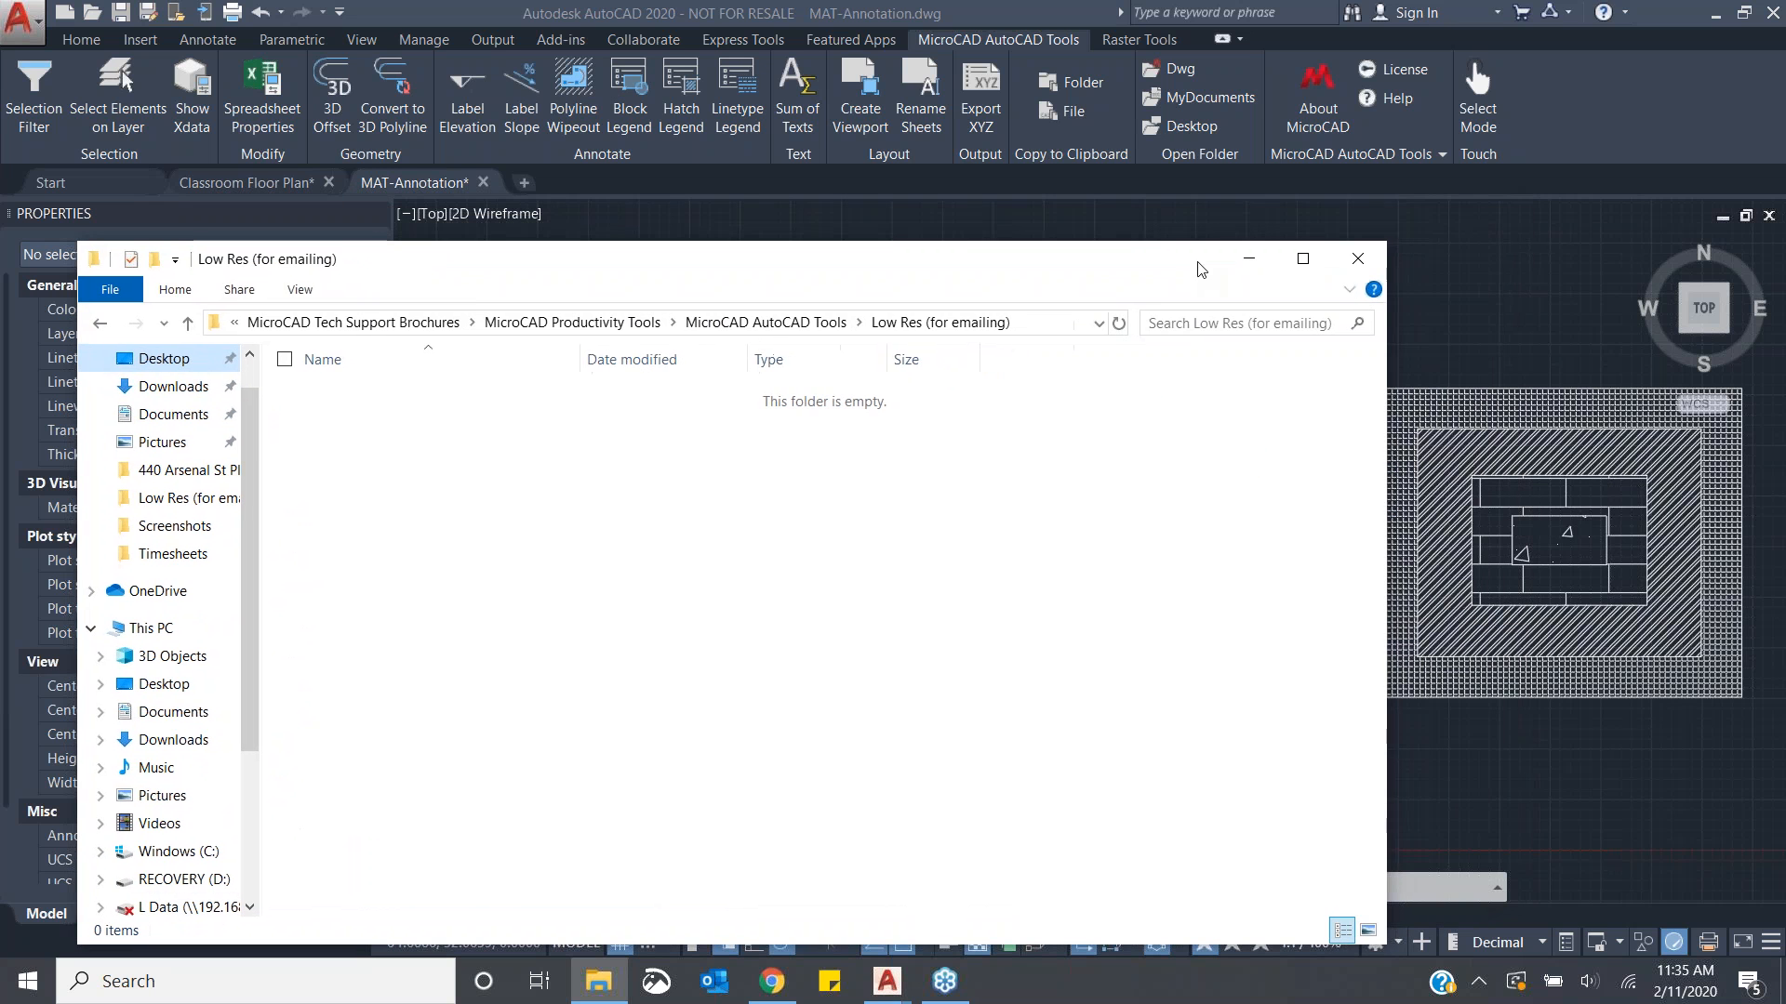
left_click(1369, 256)
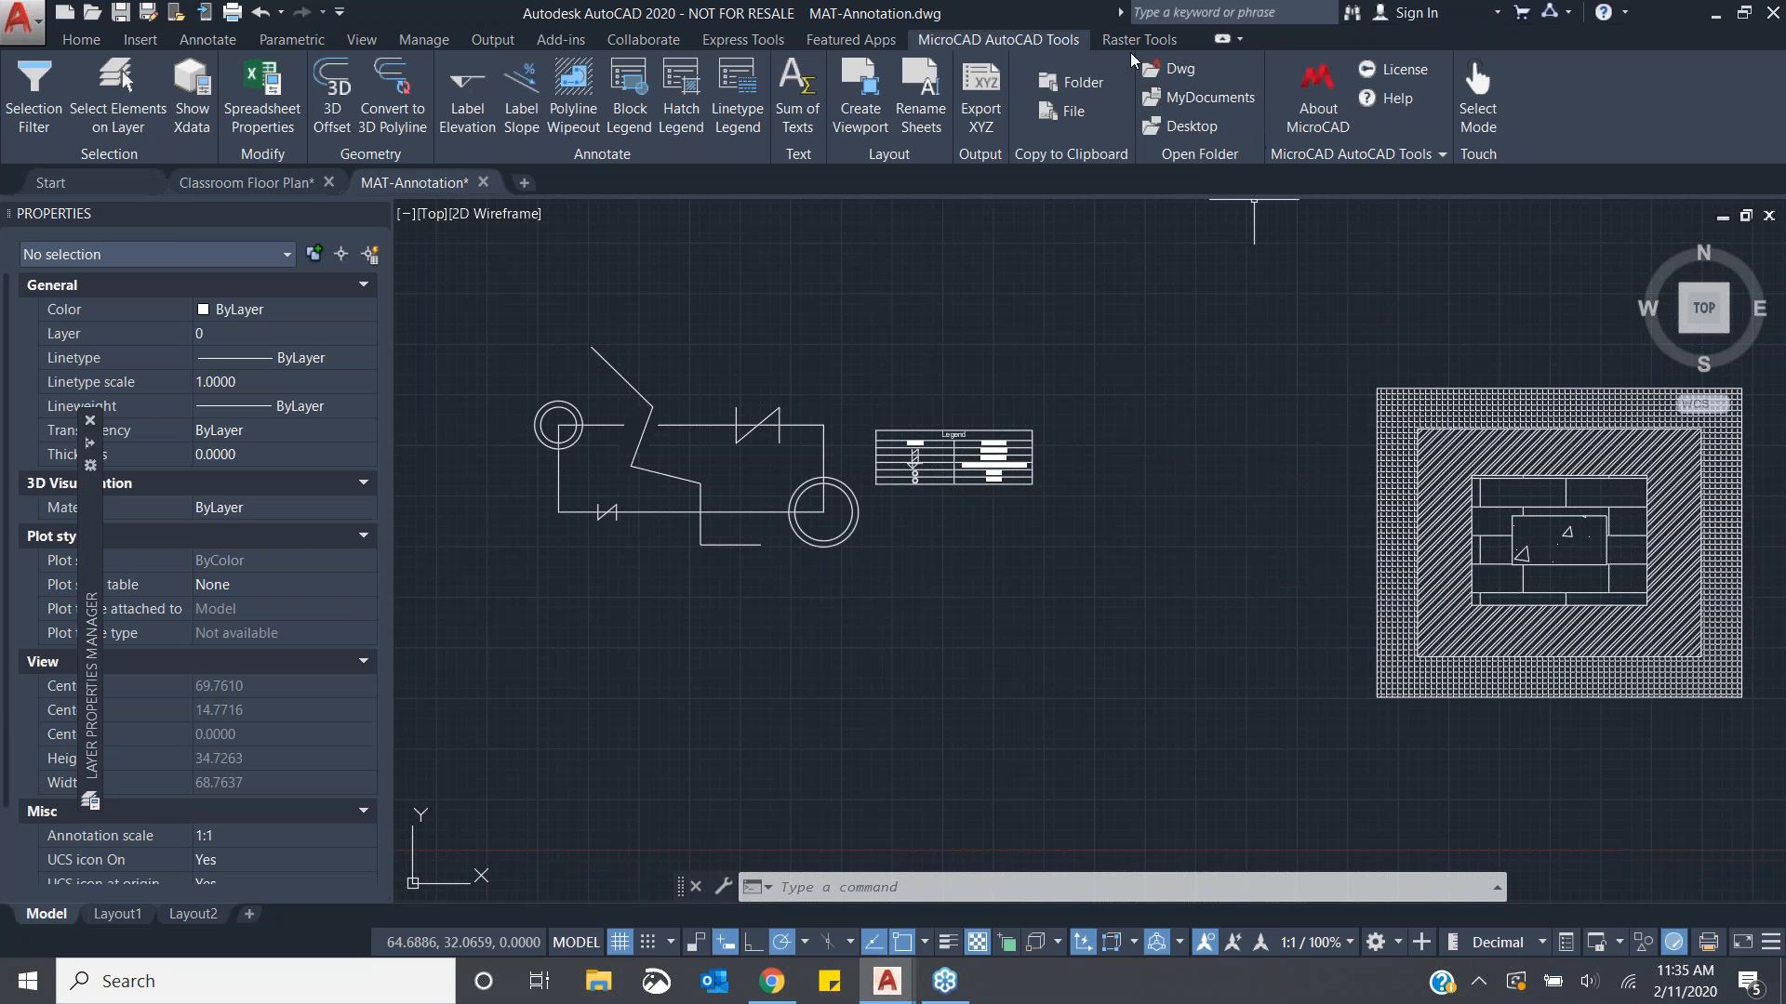
- Open the current drawing's folder in File Explorer and close it again
left_click(1176, 70)
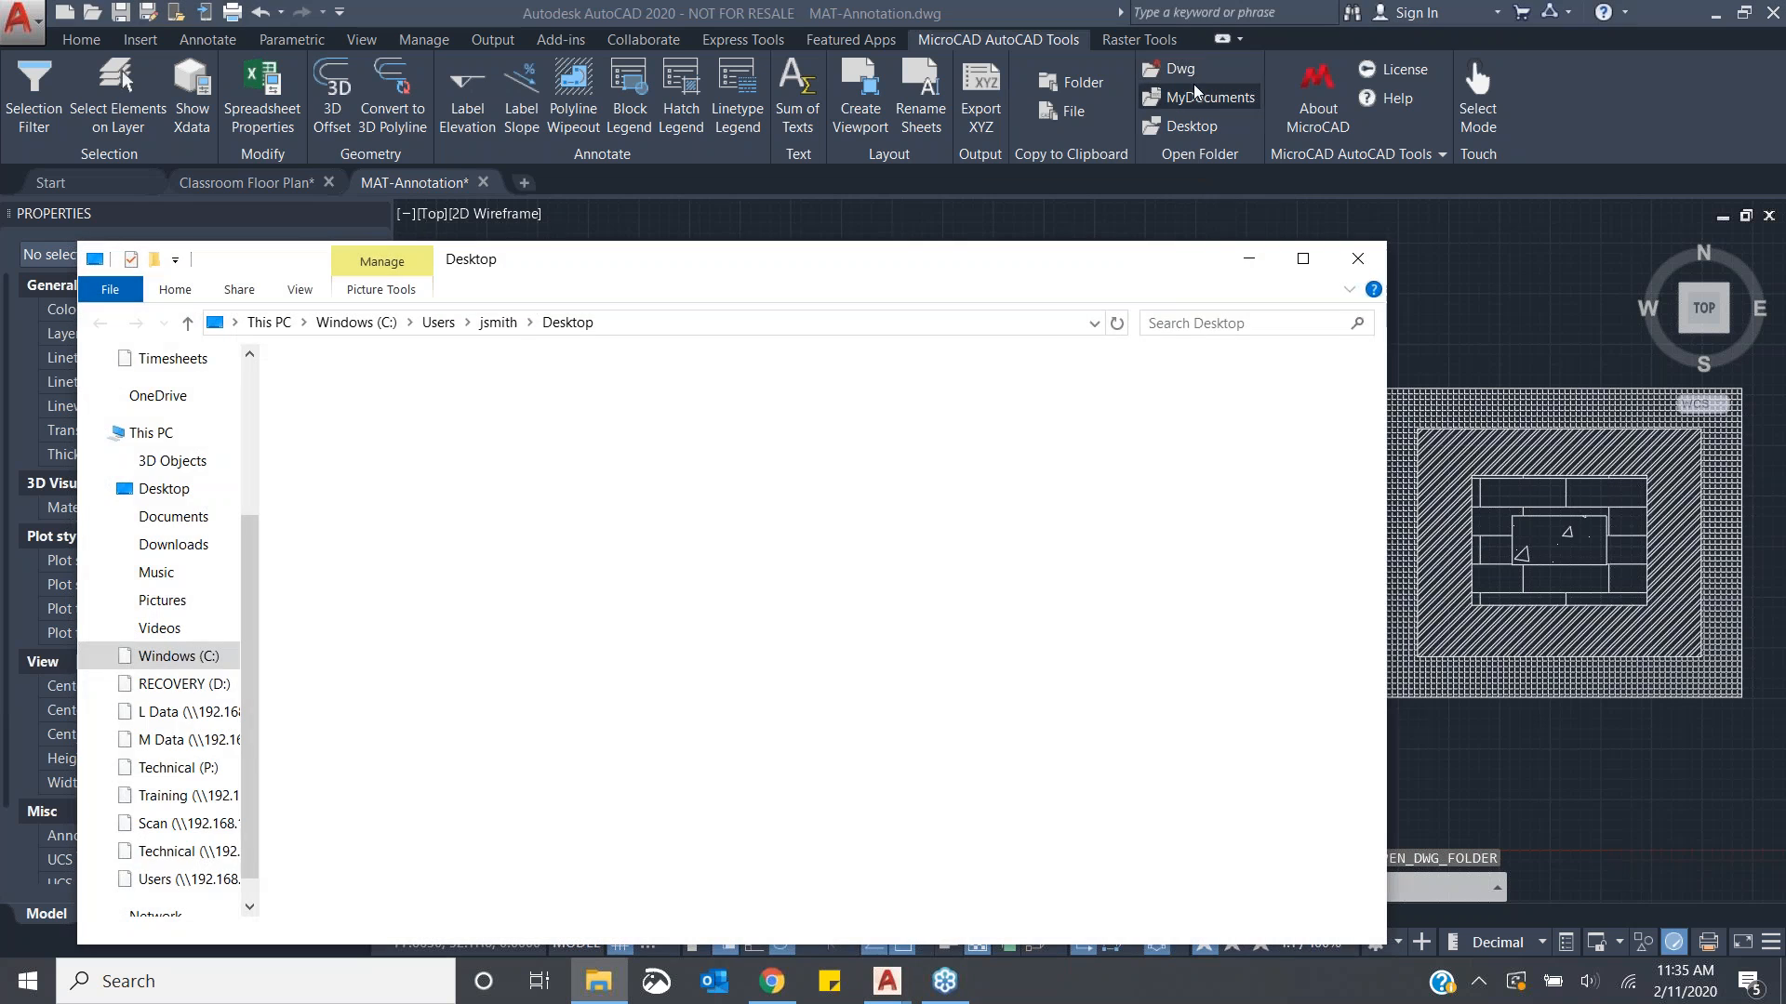
left_click_drag(704, 270, 748, 176)
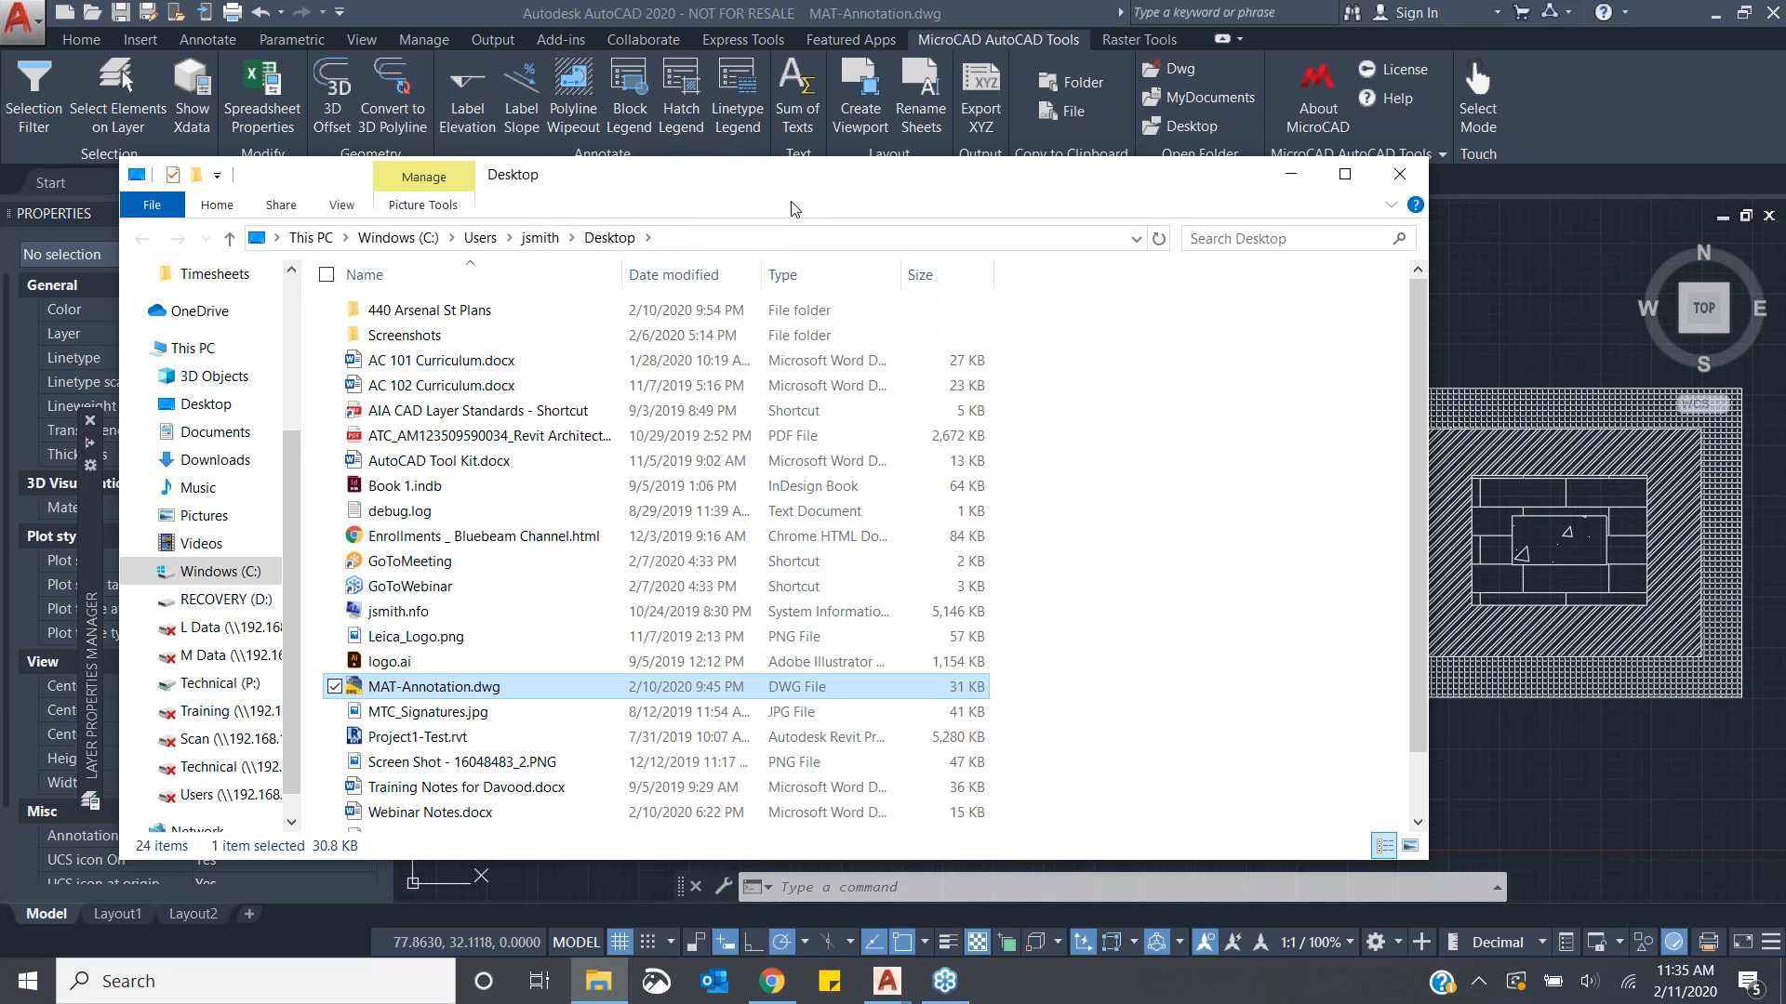
left_click(1397, 175)
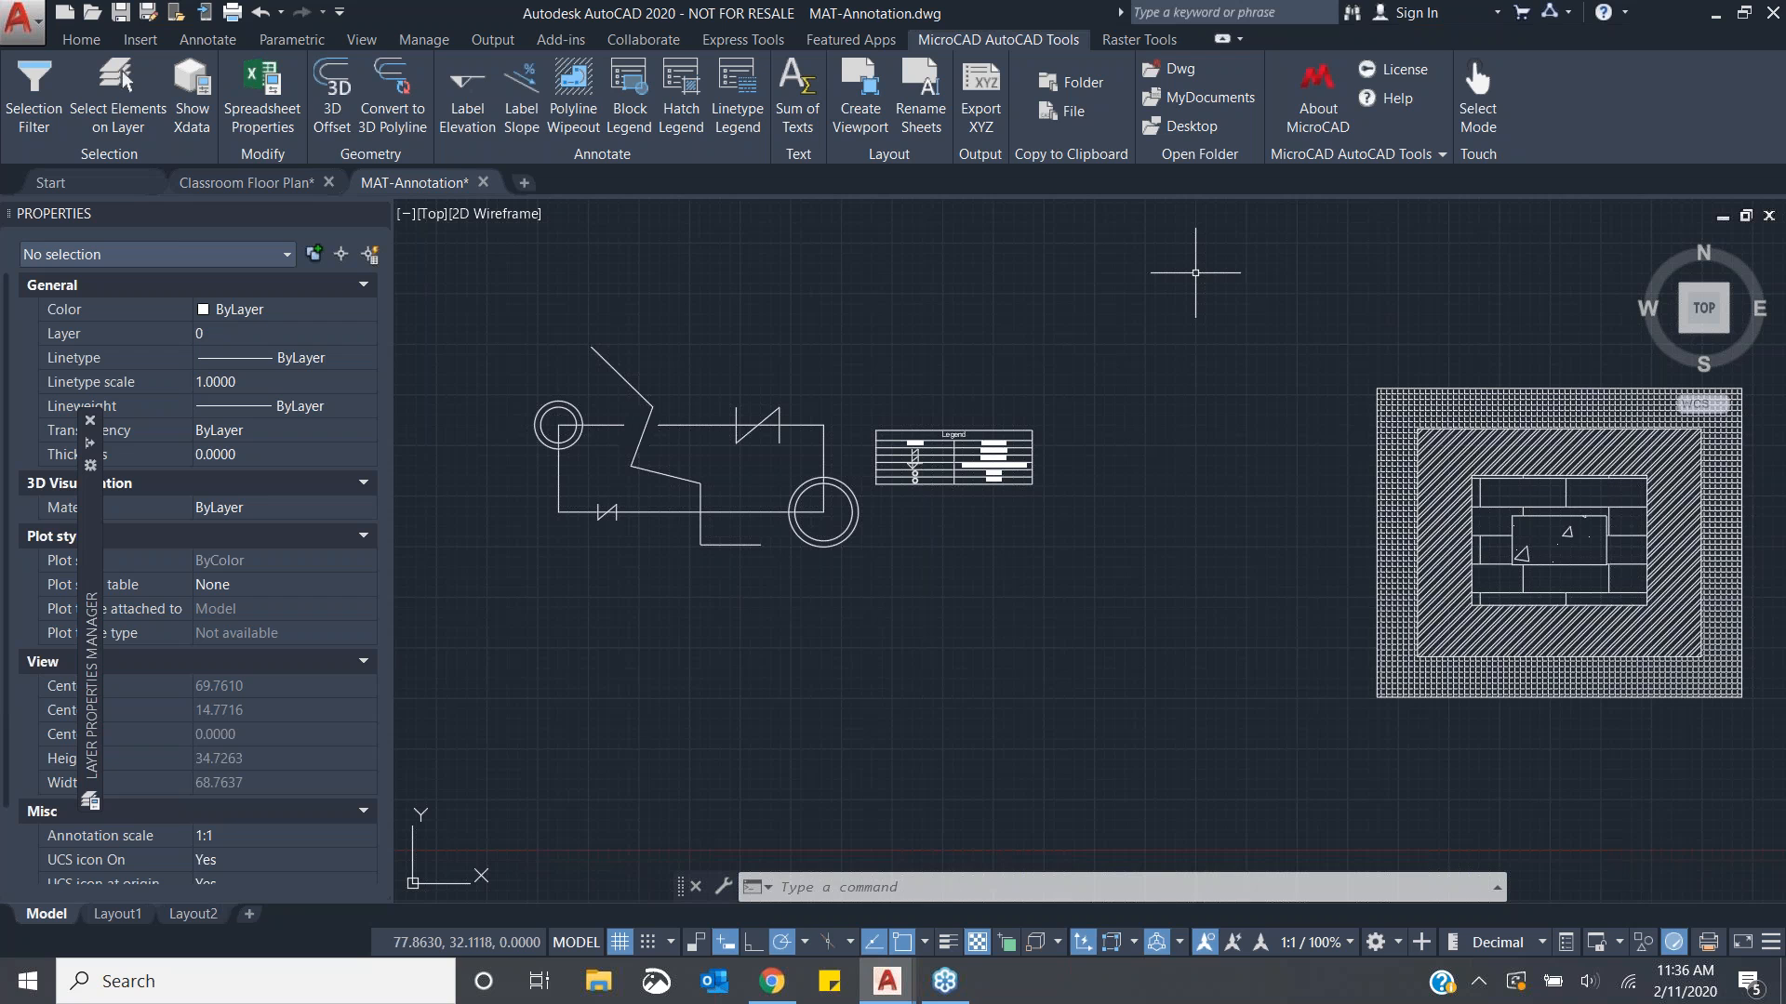
left_click(1187, 74)
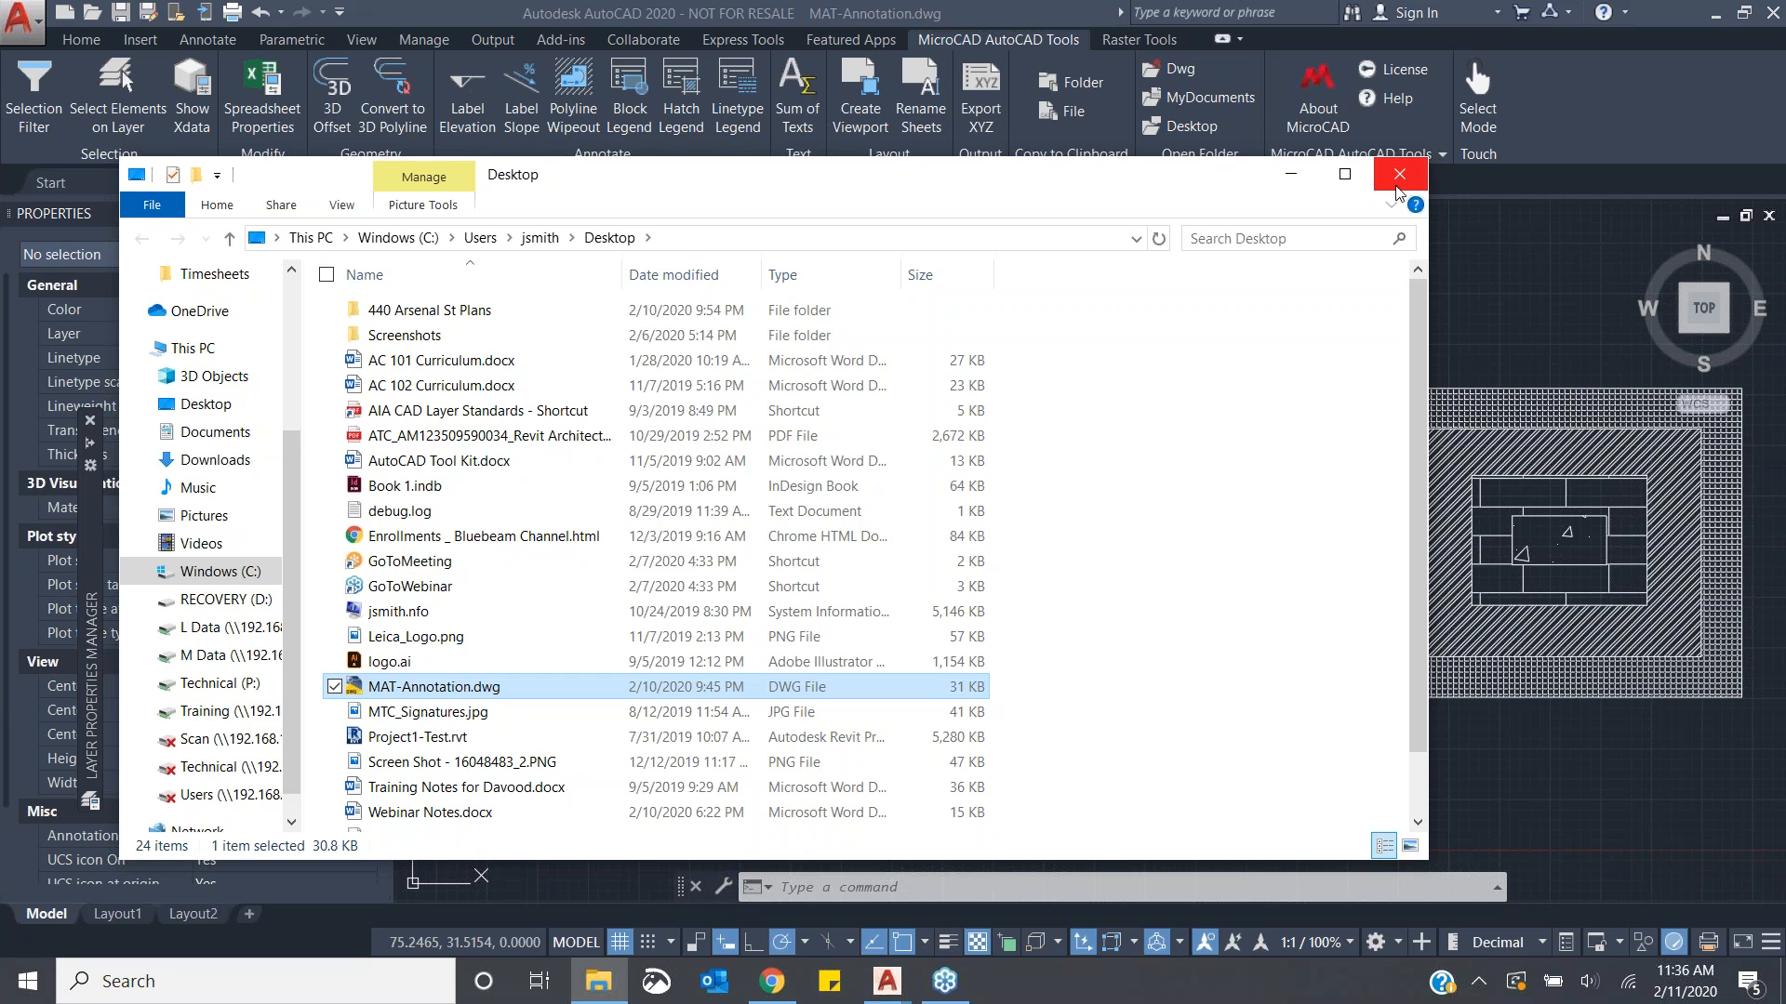
left_click(1398, 191)
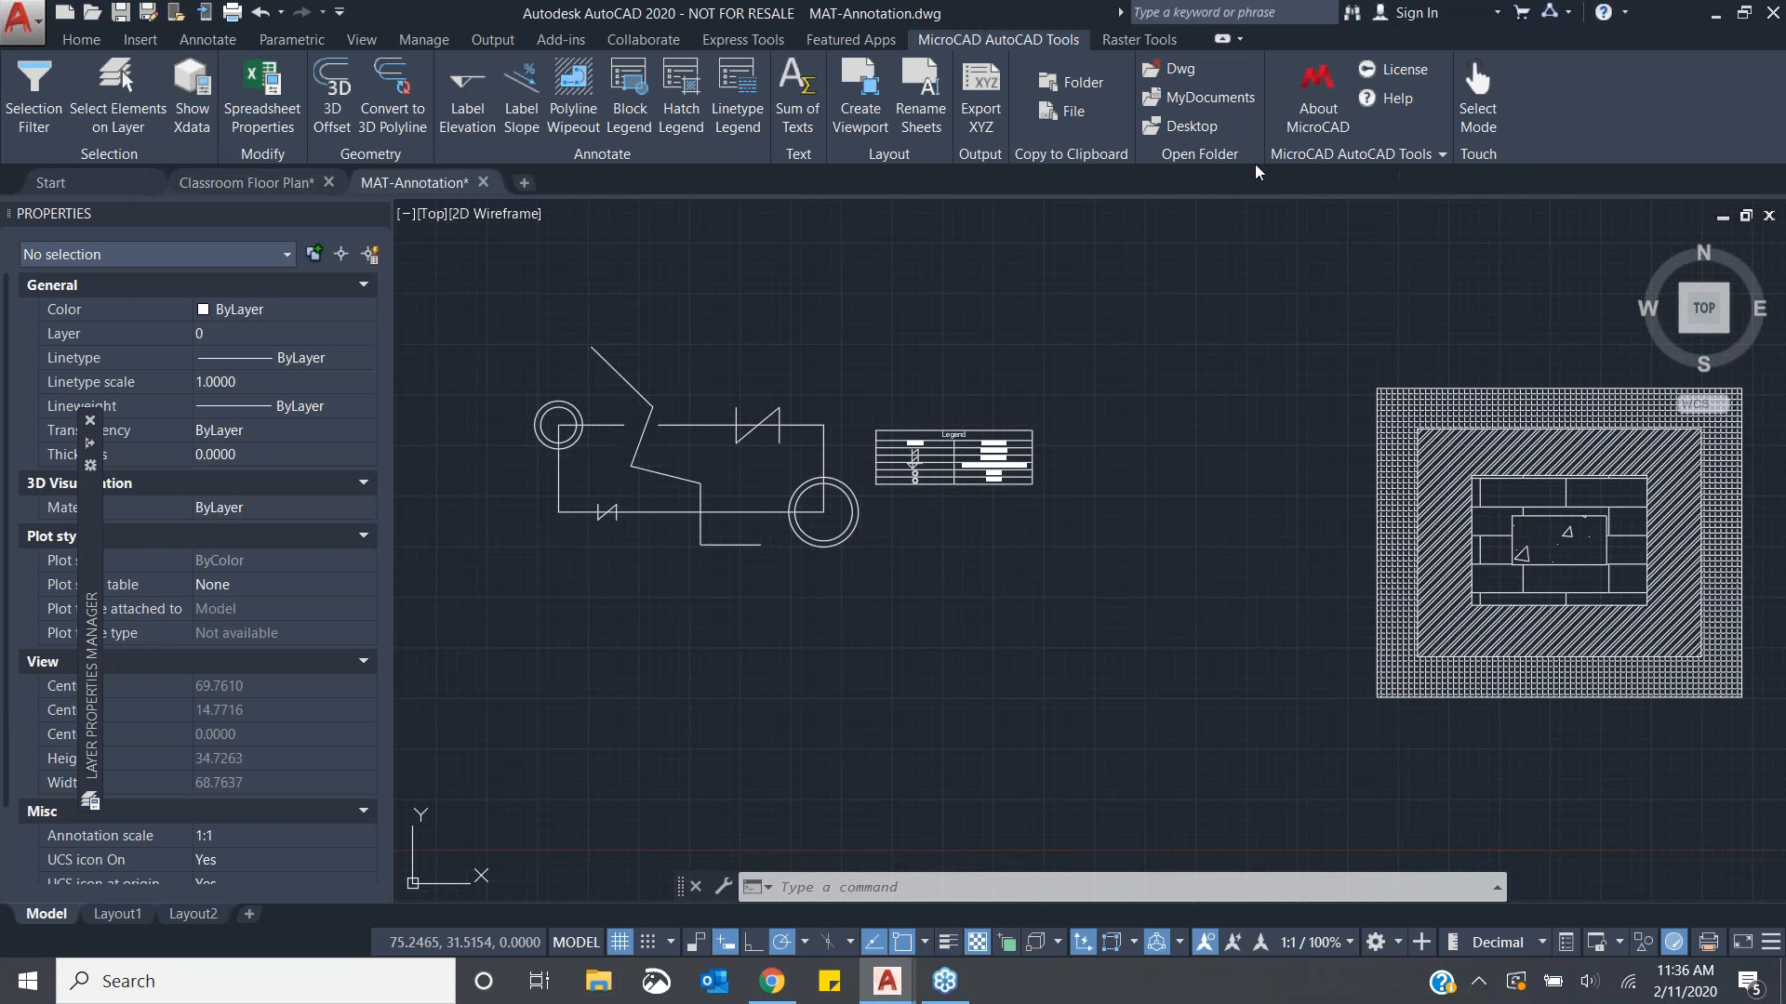
- Open the Desktop folder and then the My Documents folder, closing each Explorer window
left_click(1210, 126)
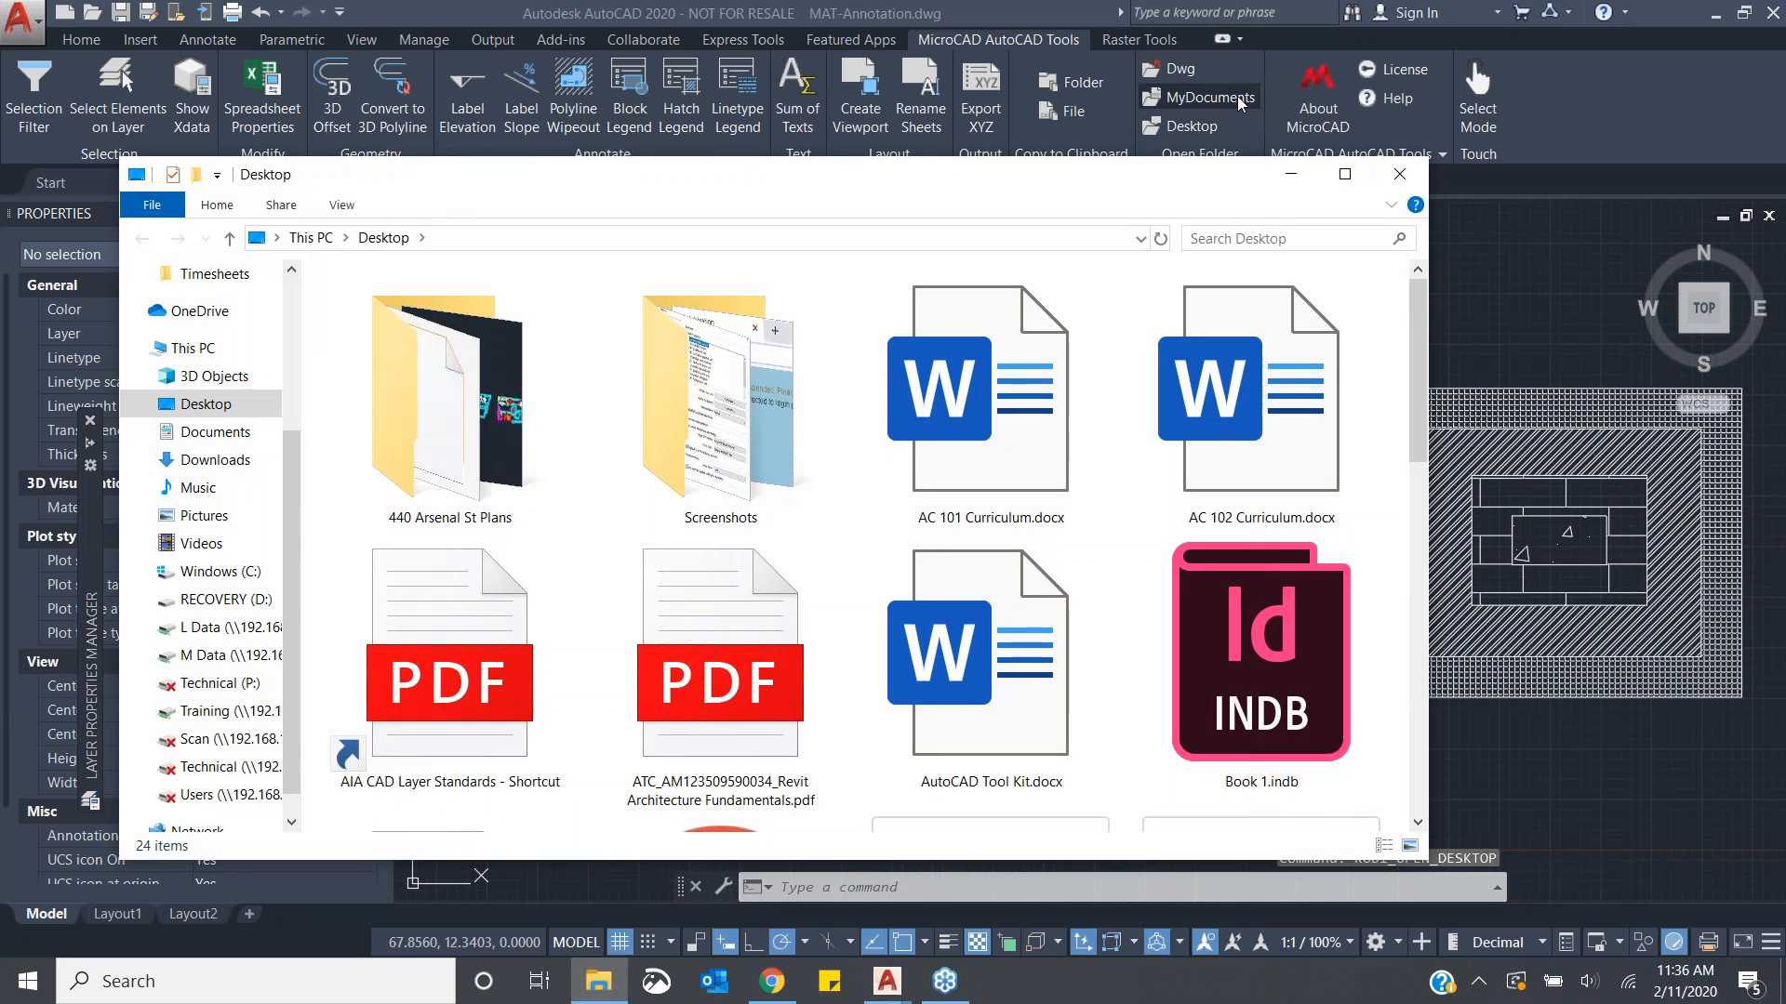
left_click(1237, 96)
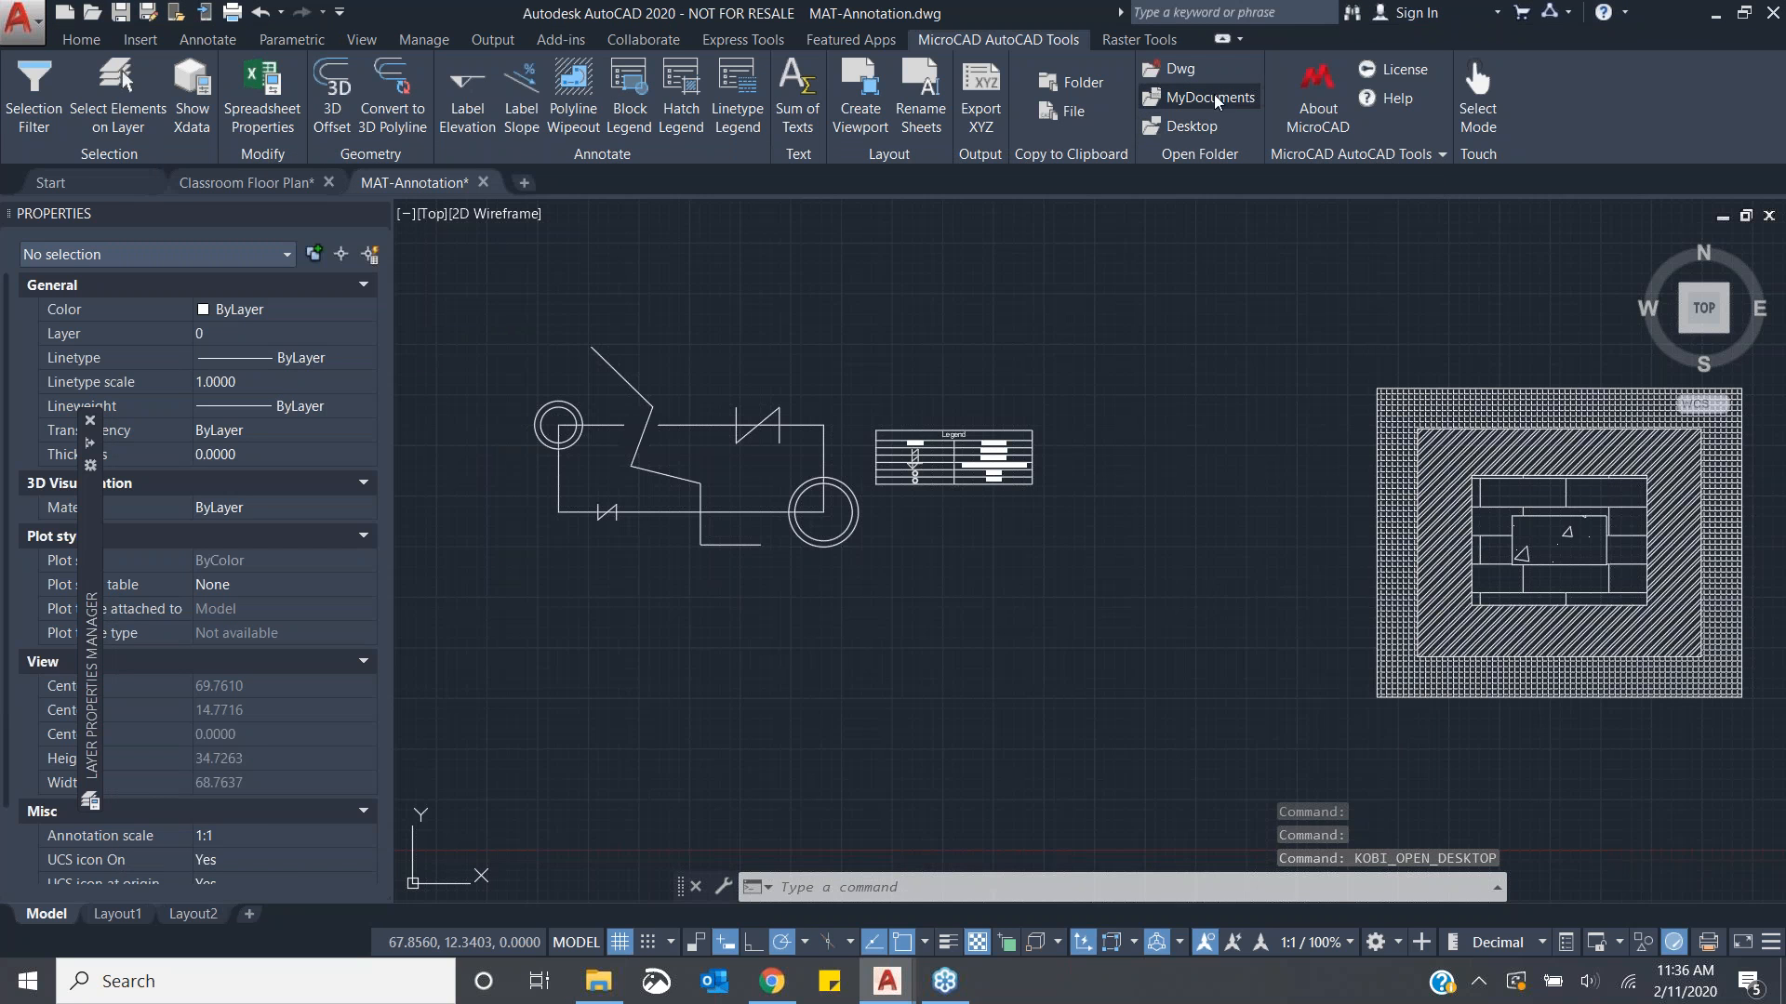
left_click(1235, 98)
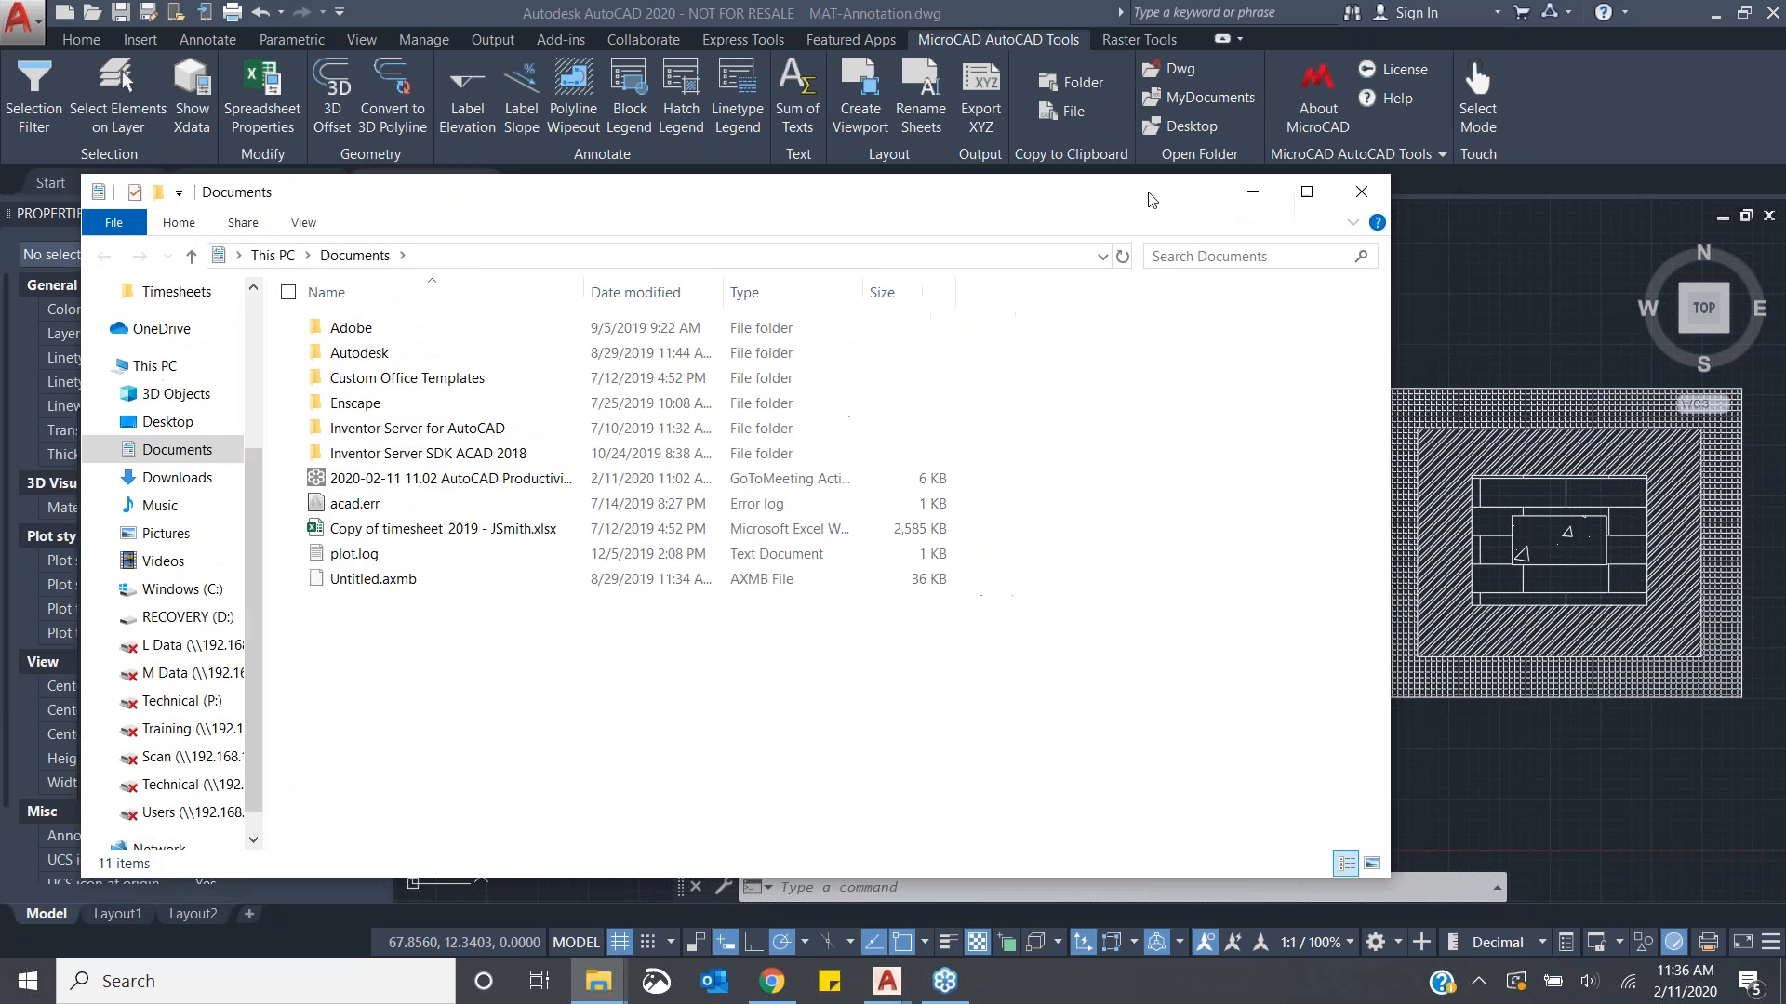
left_click(1342, 192)
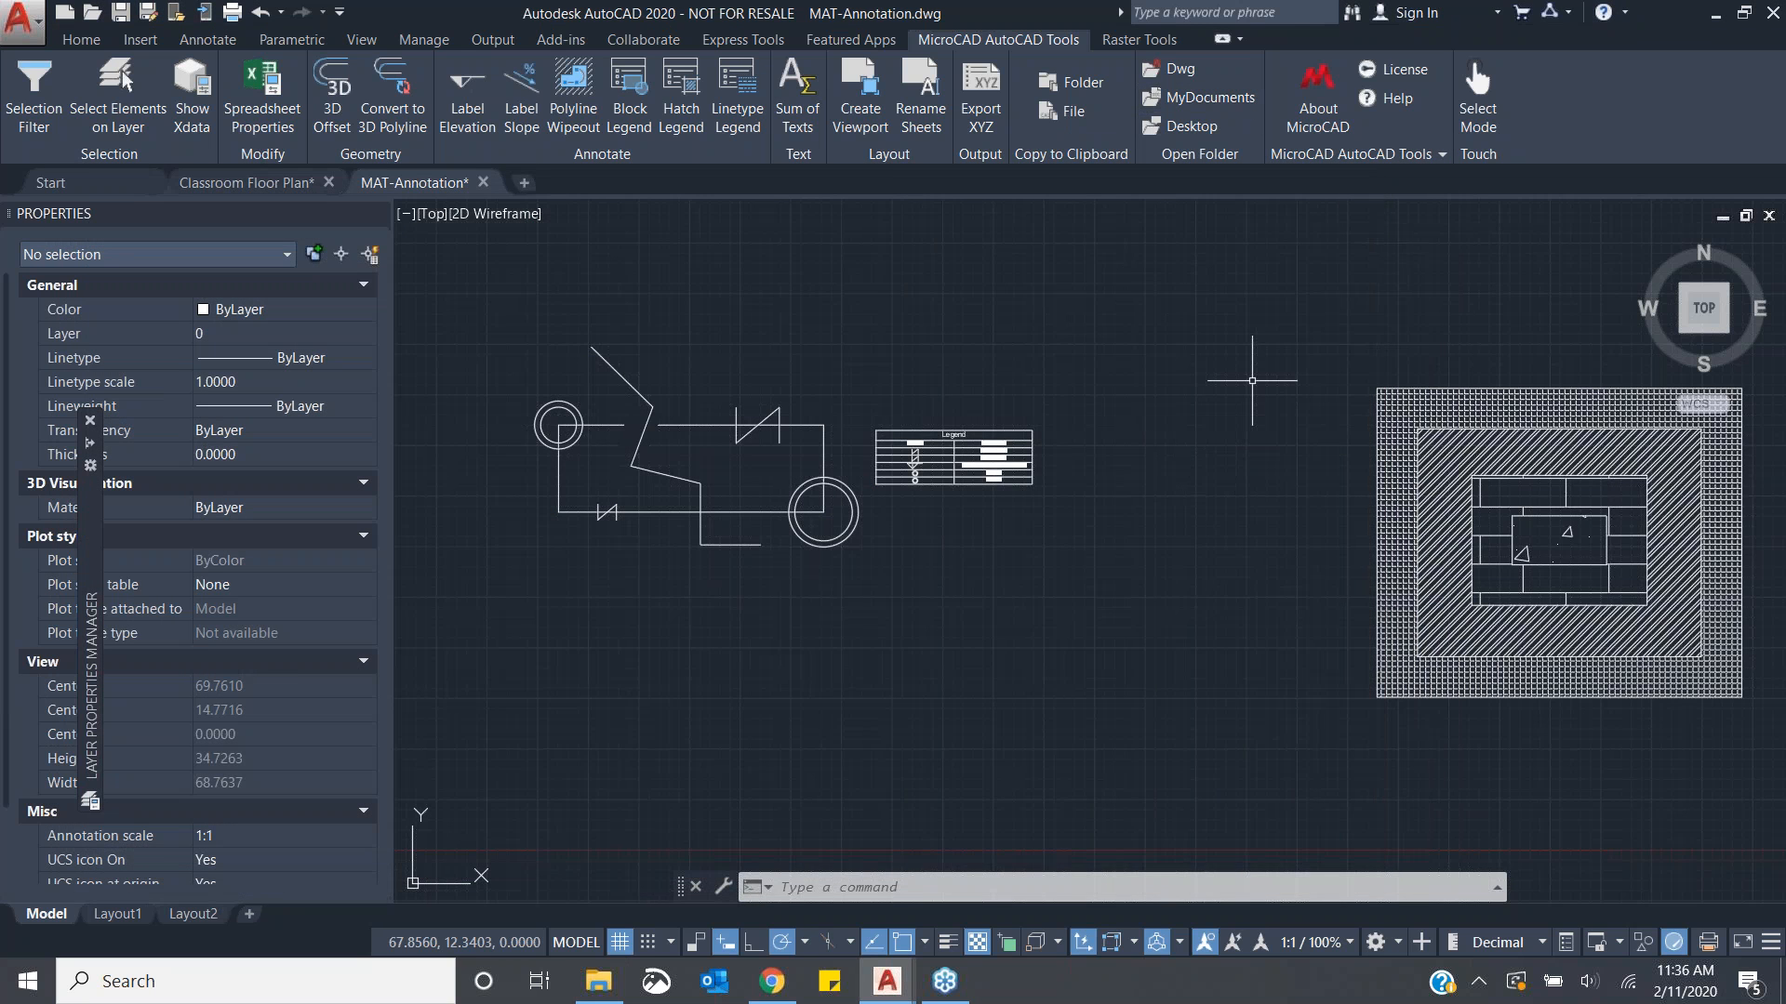